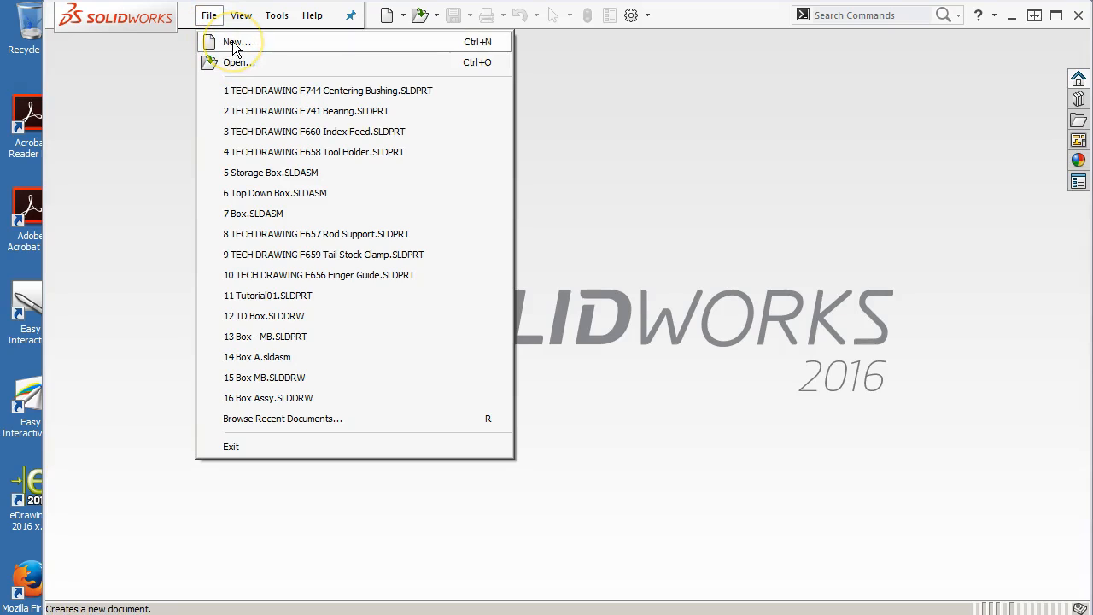
Step: Create a new drawing on an A (ANSI) Landscape sheet and open its sheet format for editing
left_click(235, 47)
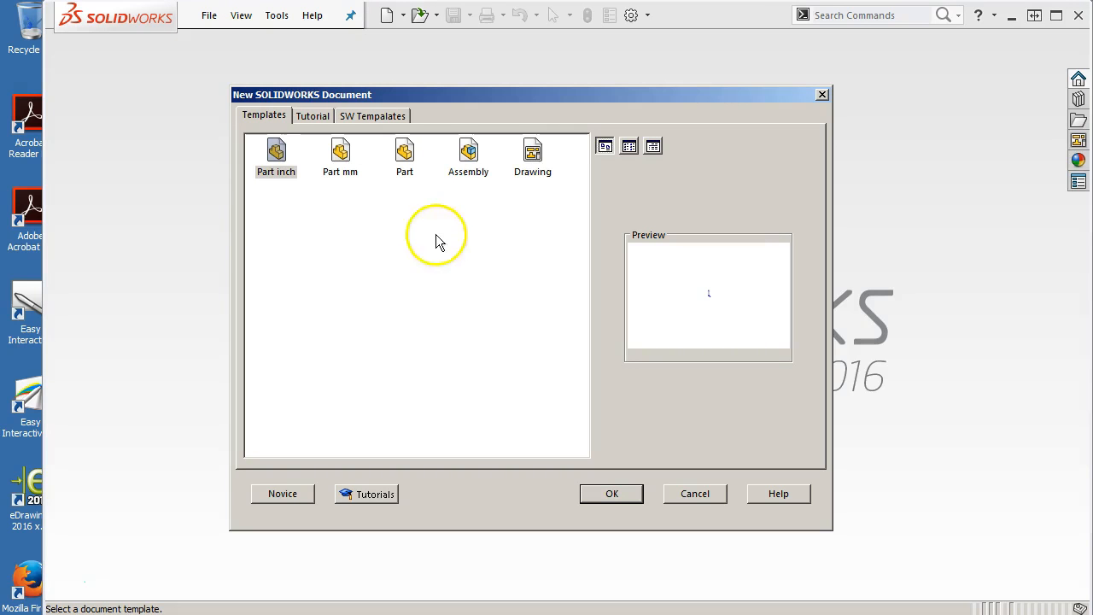
double_click(533, 156)
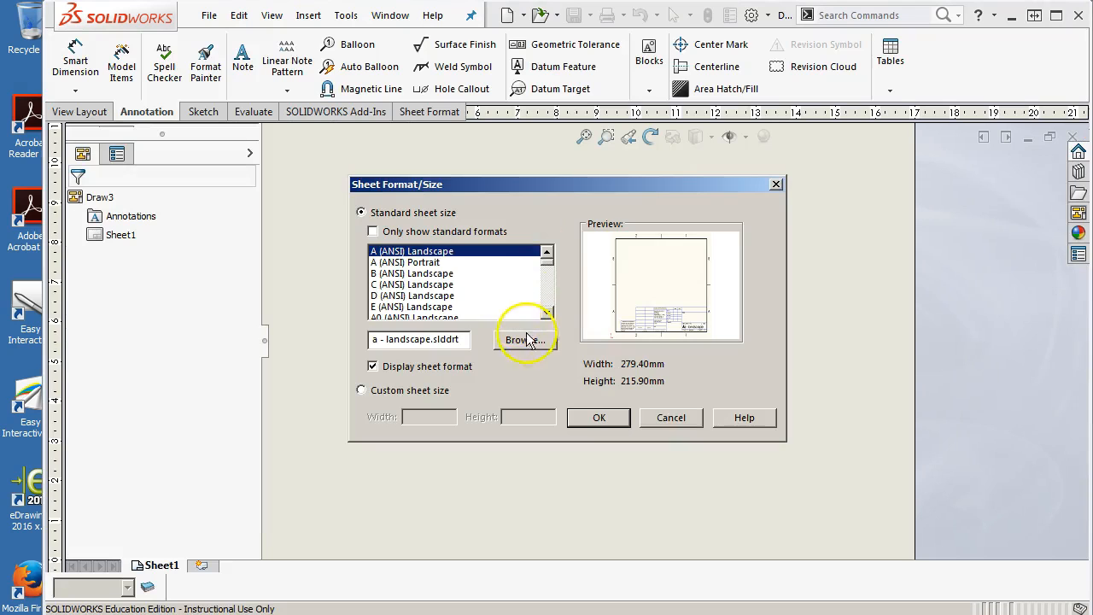
left_click(589, 421)
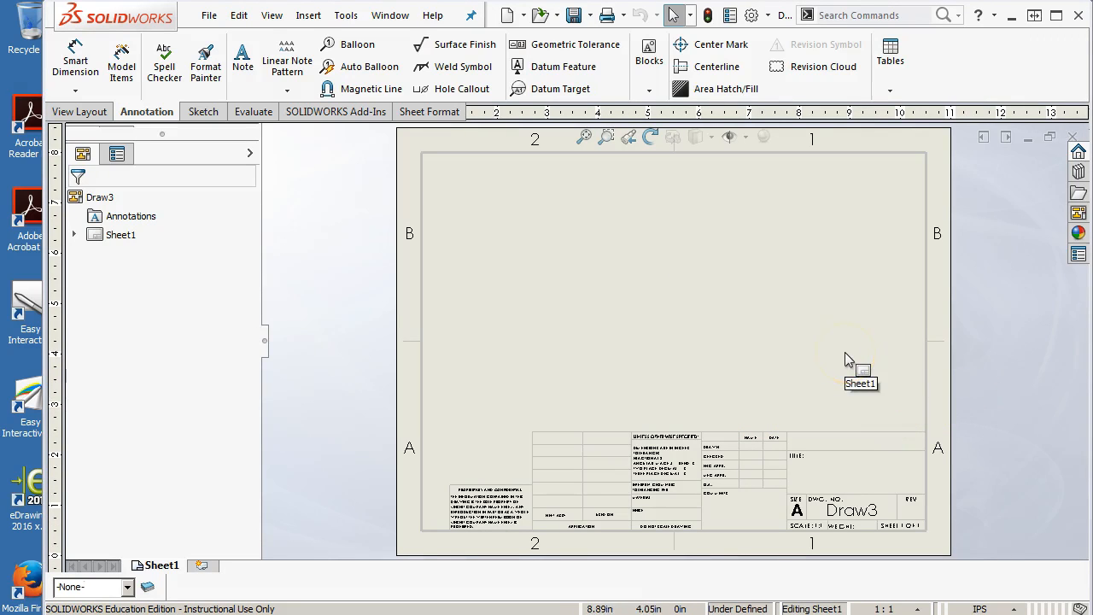
right_click(702, 250)
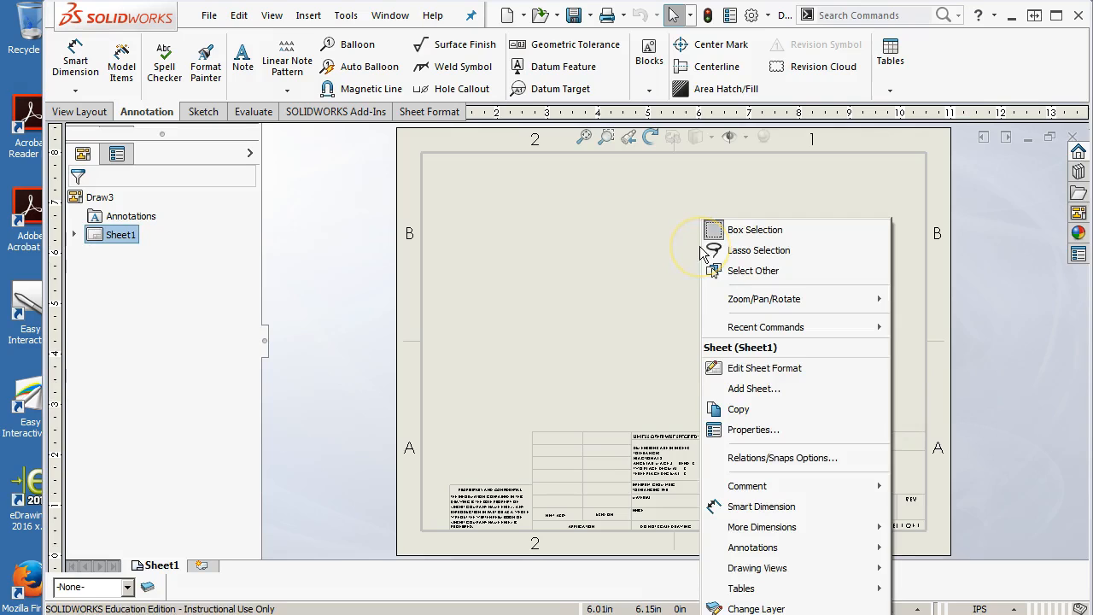
left_click(746, 370)
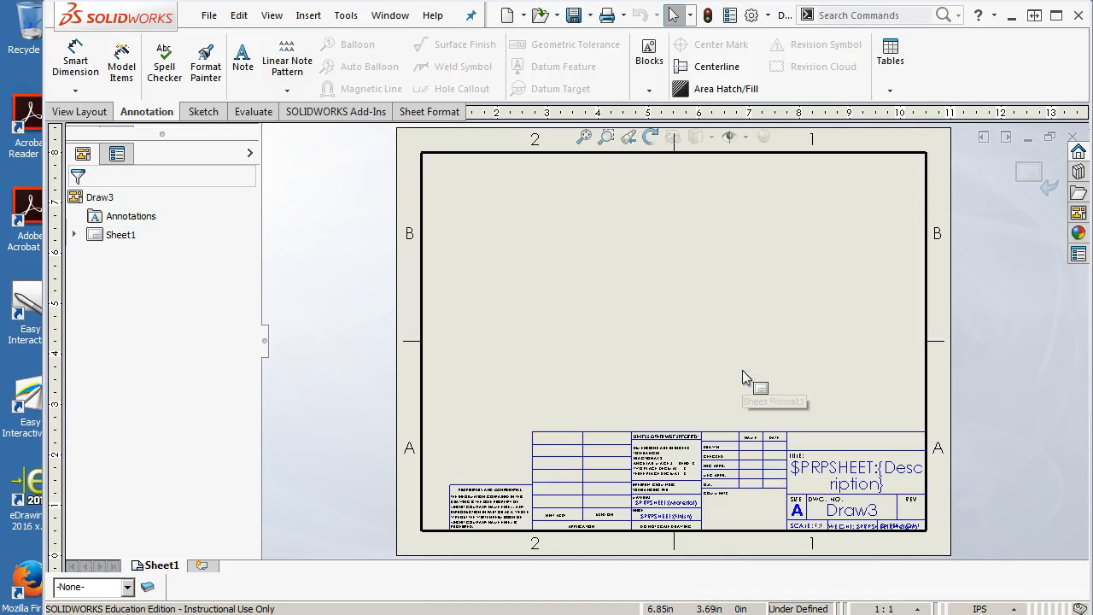
Step: Move the drawing number label, the file name note and the SIZE A notes out of the title block into the empty sheet area above
scroll(917, 504, "down", 4)
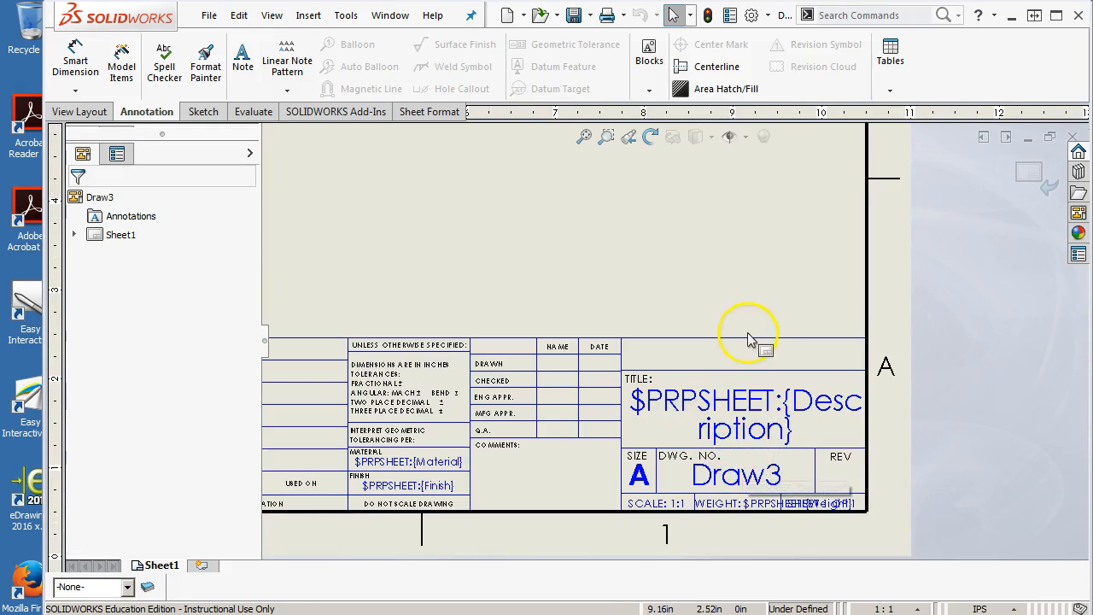
left_click(645, 463)
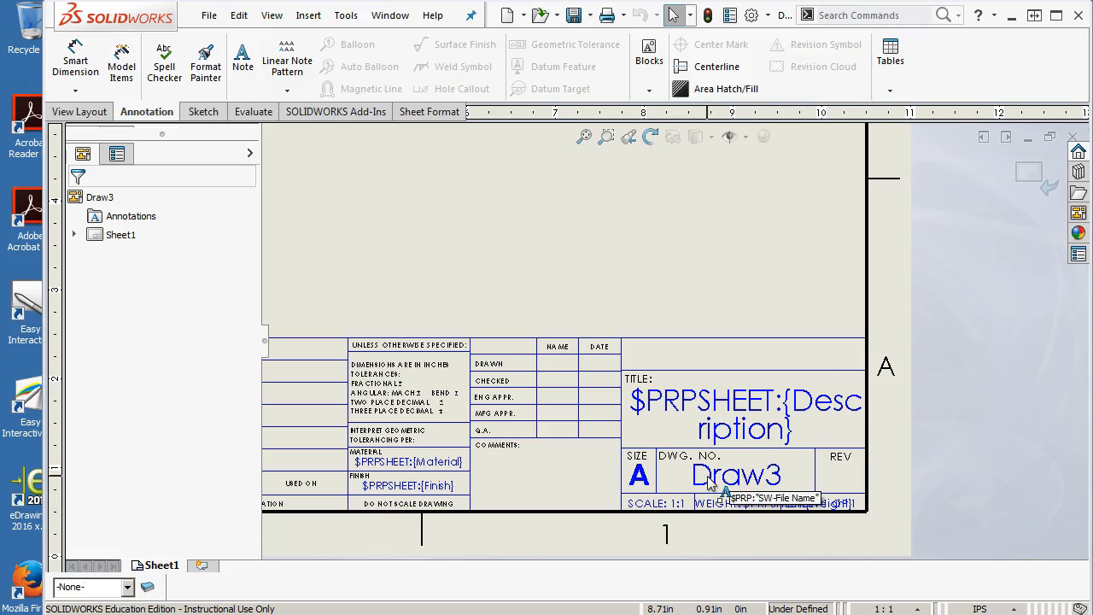
left_click_drag(709, 483, 612, 253)
left_click_drag(693, 457, 517, 188)
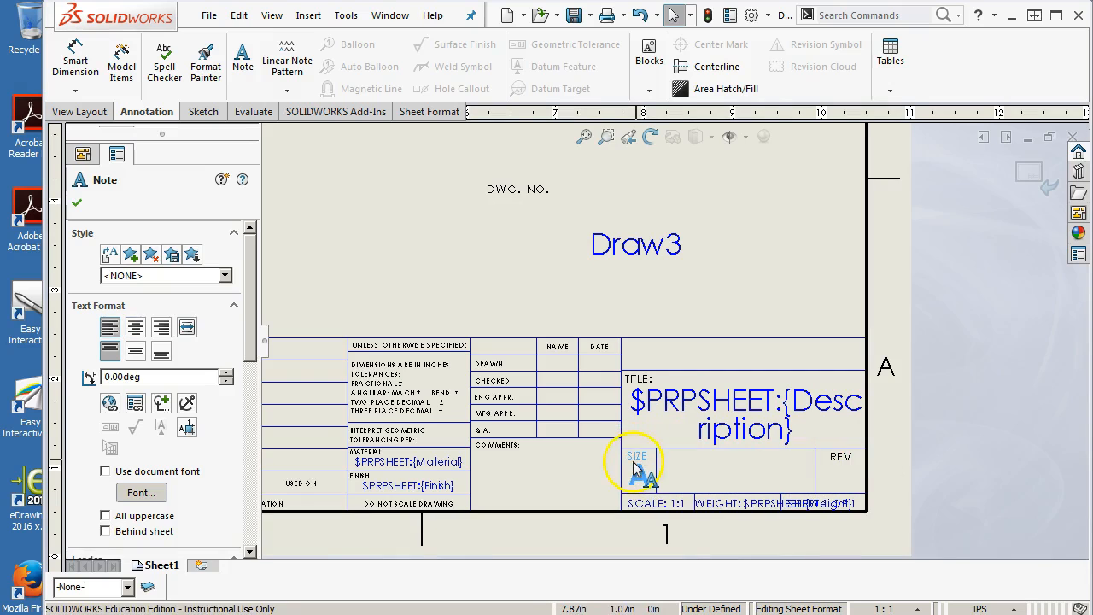
left_click_drag(637, 454, 318, 188)
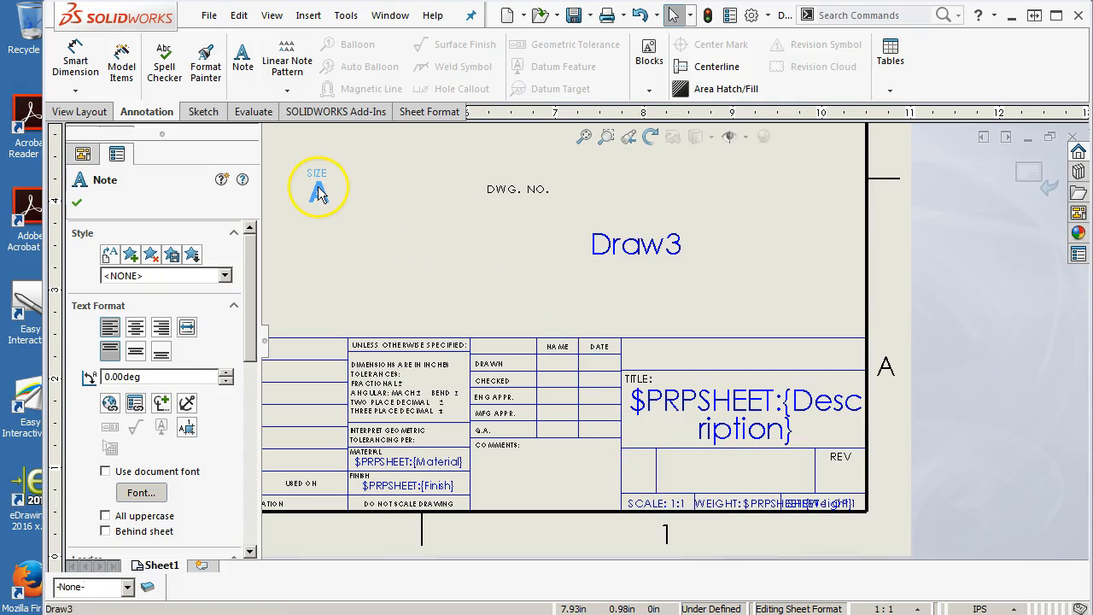
Step: Select the MATERIAL, FINISH and DO NOT SCALE DRAWING notes with their property fields and move them together above the title block
scroll(381, 464, "down", 3)
scroll(382, 464, "down", 1)
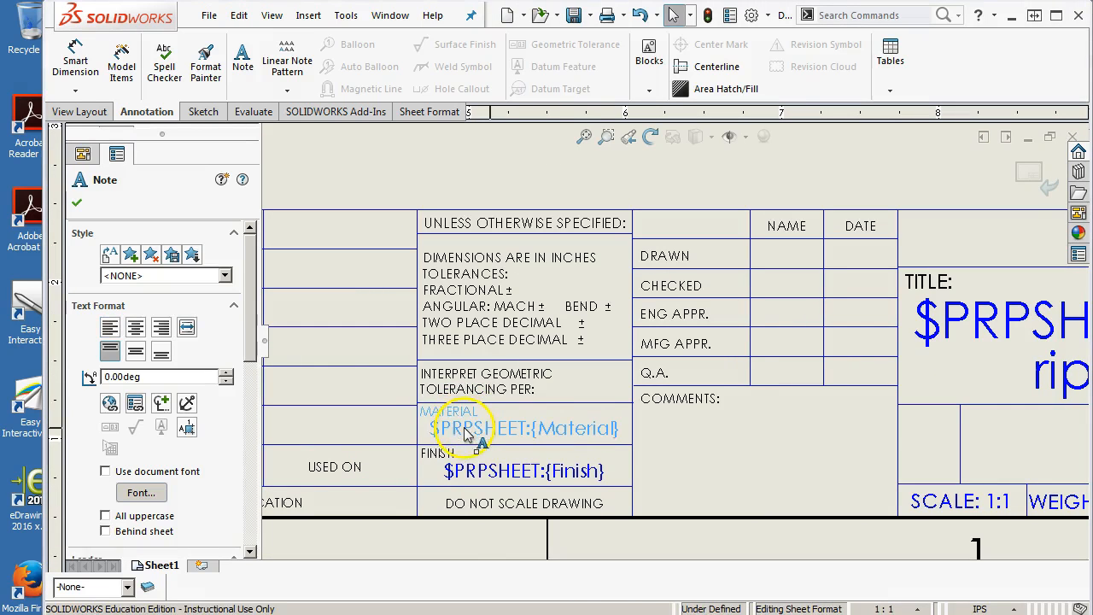
left_click(439, 455, "ctrl")
left_click(478, 472, "ctrl")
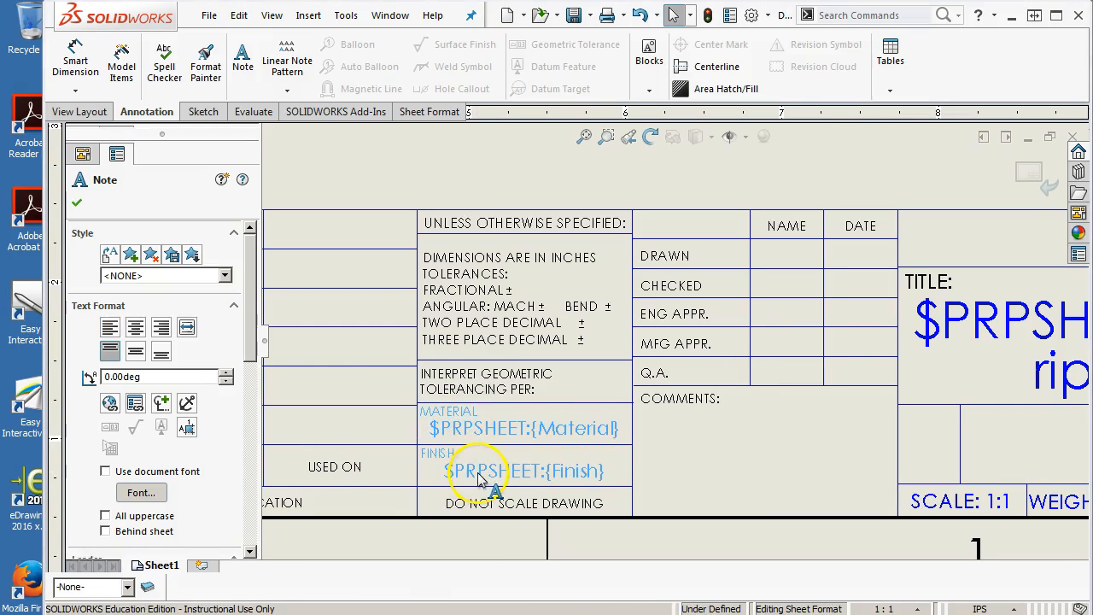
scroll(501, 456, "up", 3)
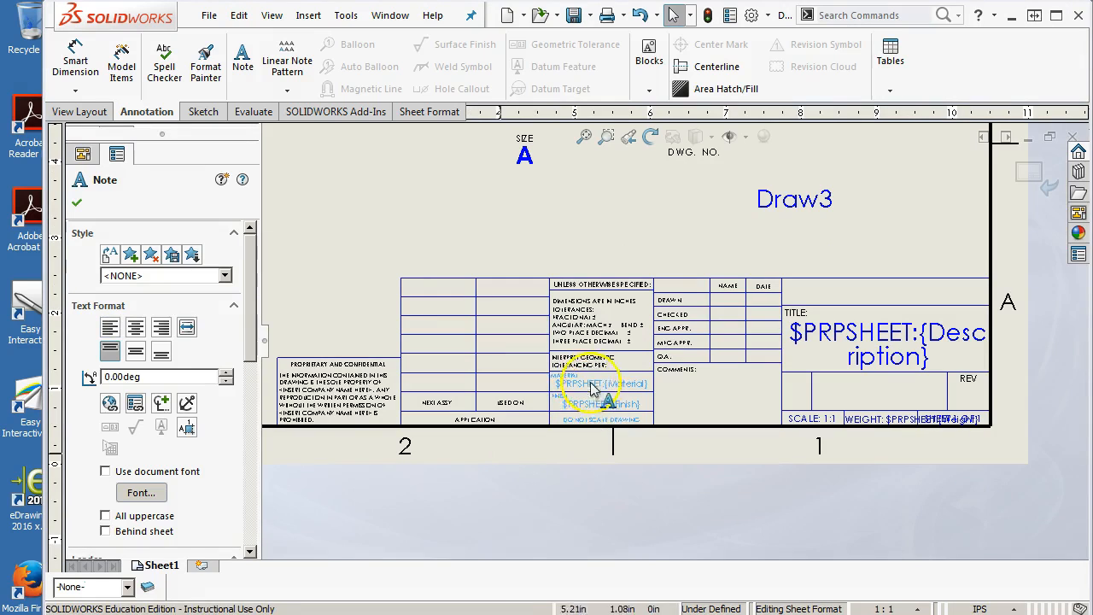
mouse_move(592, 386)
left_mouse_down()
mouse_move(320, 207)
mouse_move(315, 160)
left_mouse_up()
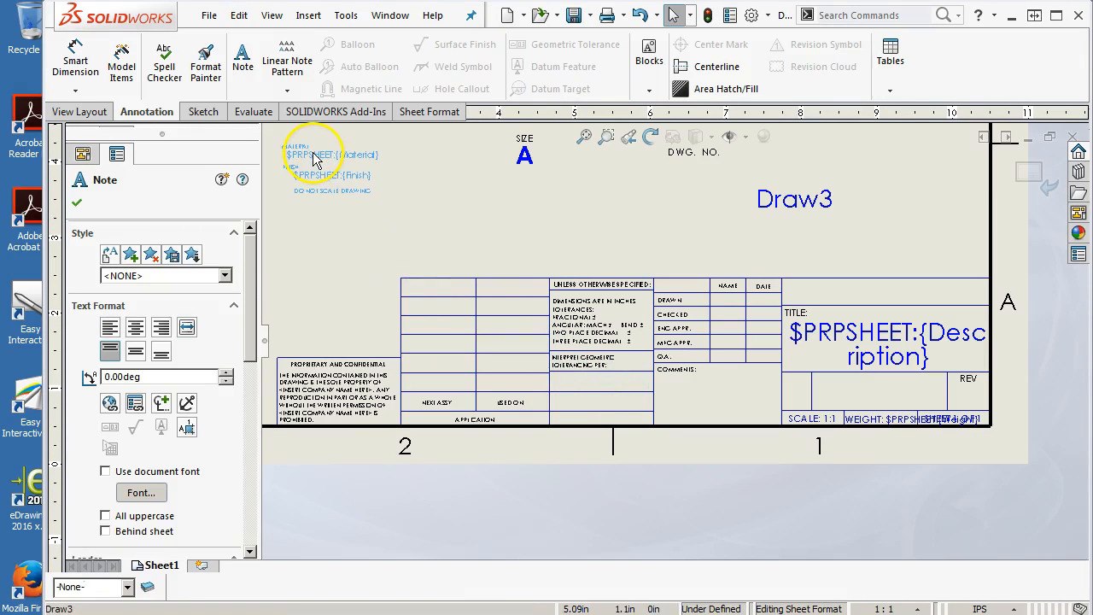
Step: Move the dimension tolerances, UNLESS OTHERWISE SPECIFIED and INTERPRET GEOMETRIC TOLERANCING PER notes out of the title block
mouse_move(596, 334)
left_mouse_down()
mouse_move(488, 200)
mouse_move(451, 183)
mouse_move(451, 209)
left_mouse_up()
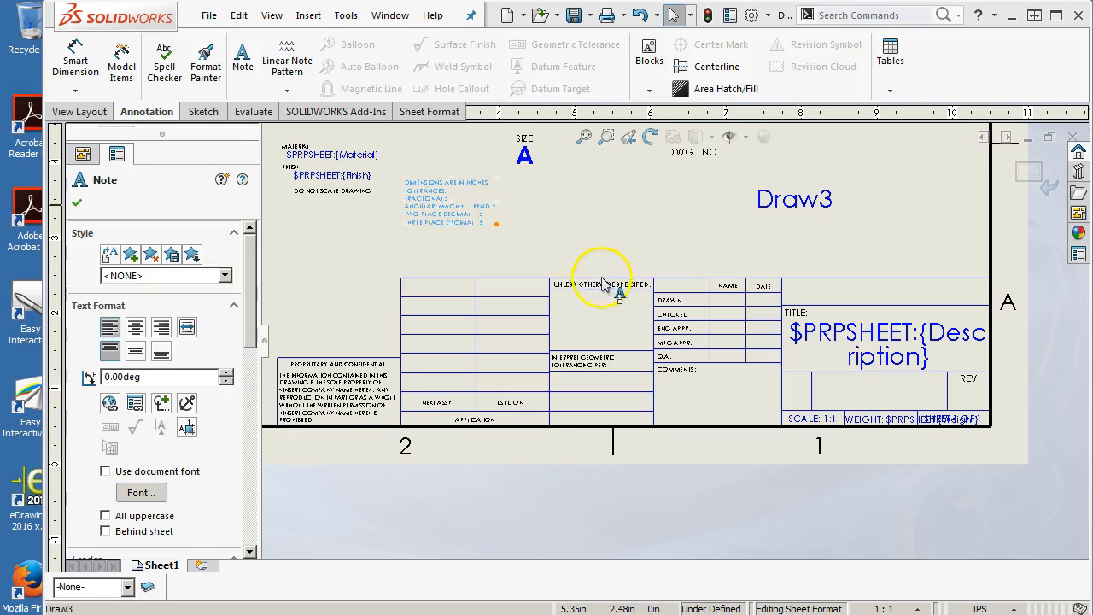
scroll(589, 282, "down", 2)
left_click(532, 310)
mouse_move(532, 310)
left_mouse_down()
mouse_move(488, 196)
mouse_move(413, 154)
left_mouse_up()
scroll(487, 209, "up", 2)
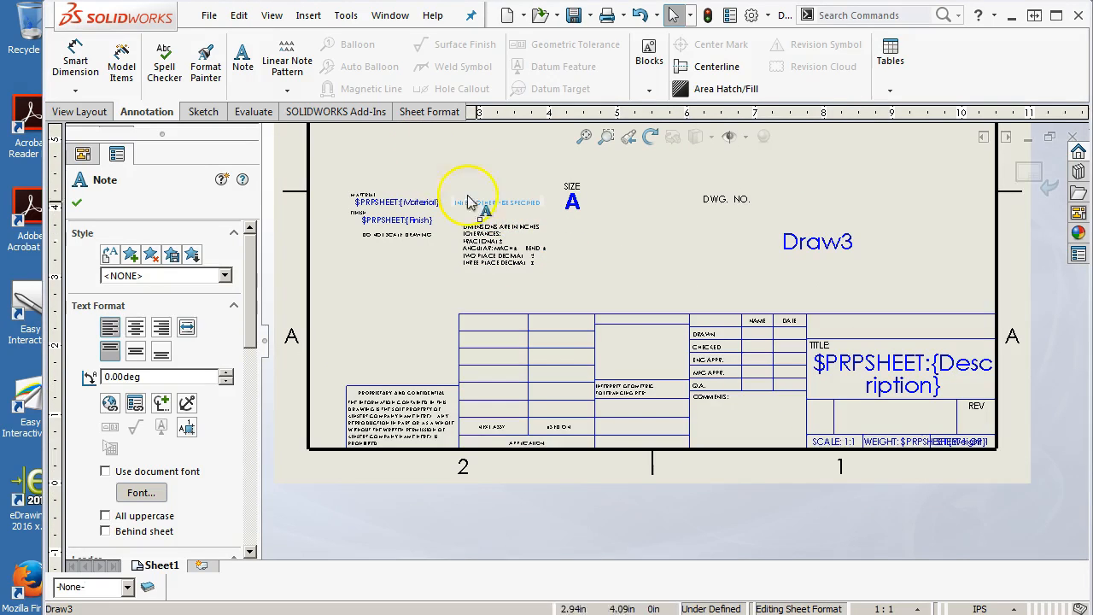
left_click_drag(468, 202, 468, 201)
scroll(640, 391, "down", 3)
left_click_drag(634, 390, 424, 224)
scroll(564, 382, "up", 2)
Step: Move the proprietary notice paragraph and its PROPRIETARY AND CONFIDENTIAL heading into the empty area above the title block
scroll(478, 397, "down", 1)
left_click_drag(398, 408, 709, 208)
left_click_drag(372, 383, 673, 177)
scroll(690, 363, "up", 2)
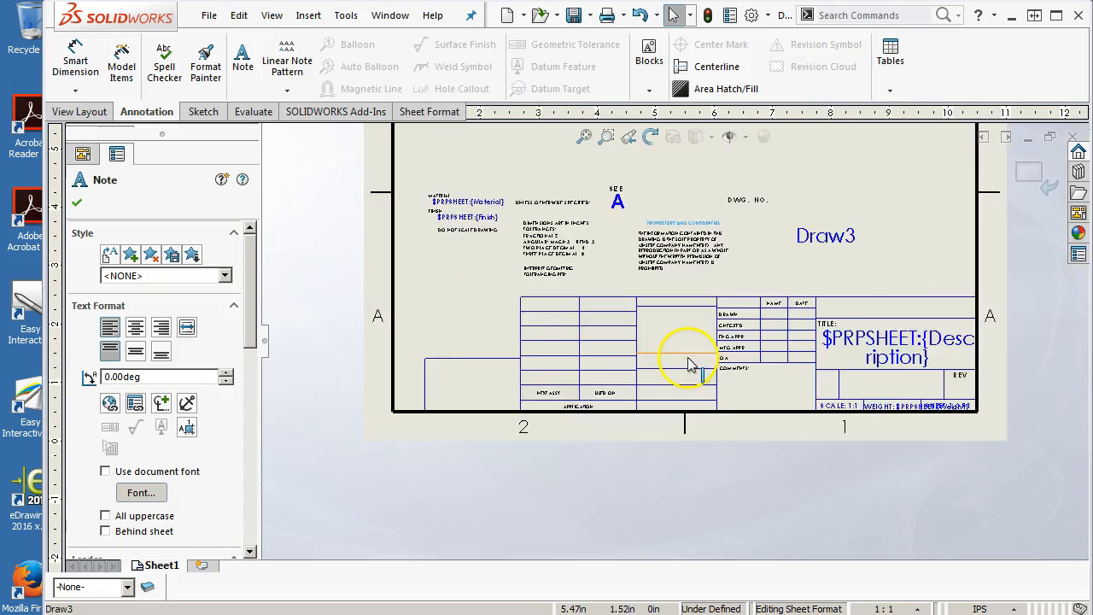
Step: Select the DRAWN label with its empty name and date fields and move all three above the title block
scroll(630, 371, "up", 1)
scroll(630, 370, "down", 2)
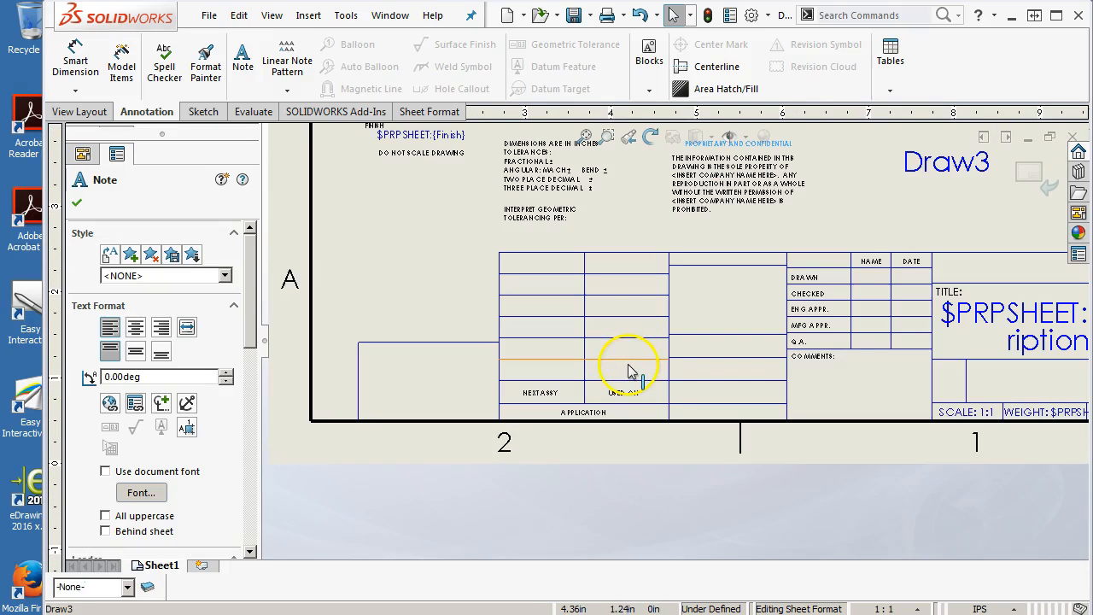
scroll(777, 346, "up", 1)
scroll(734, 299, "down", 3)
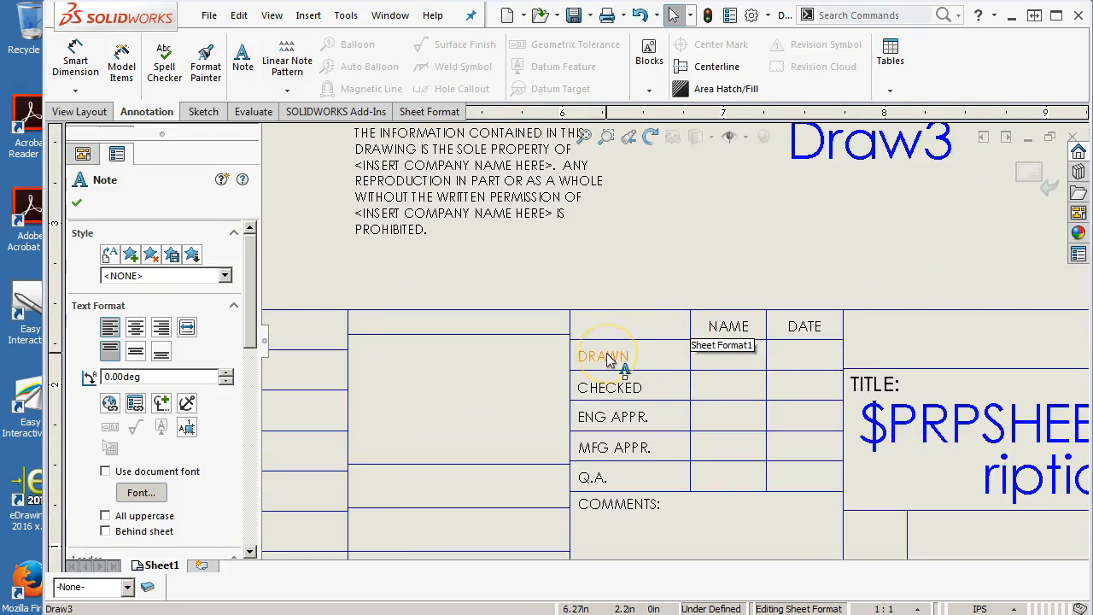
left_click(716, 363)
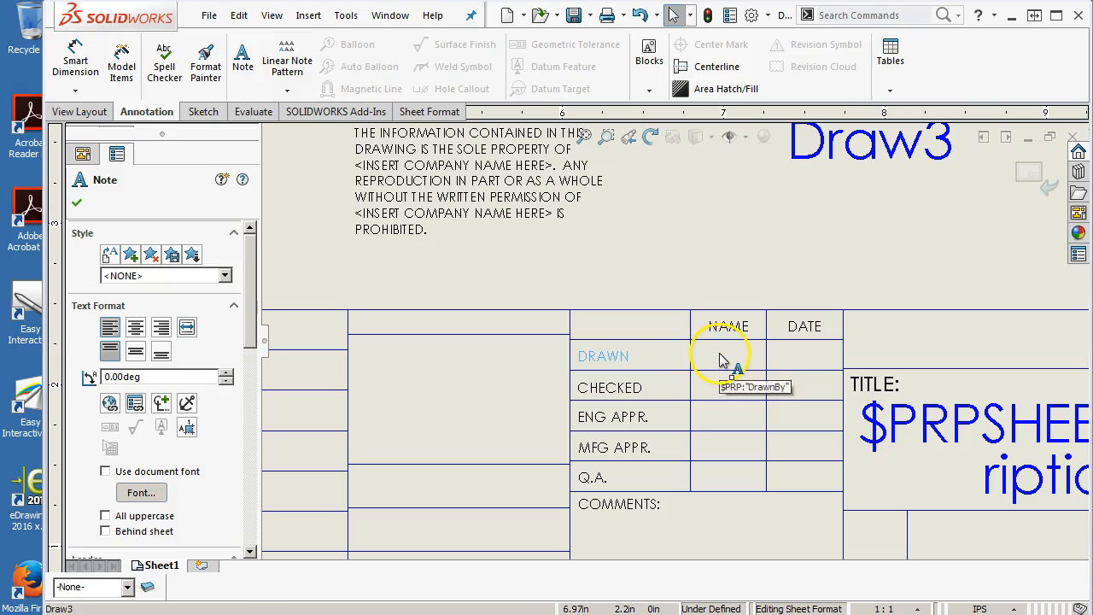
left_click(720, 353, "ctrl")
left_click(805, 352, "ctrl")
left_click_drag(614, 356, 690, 212)
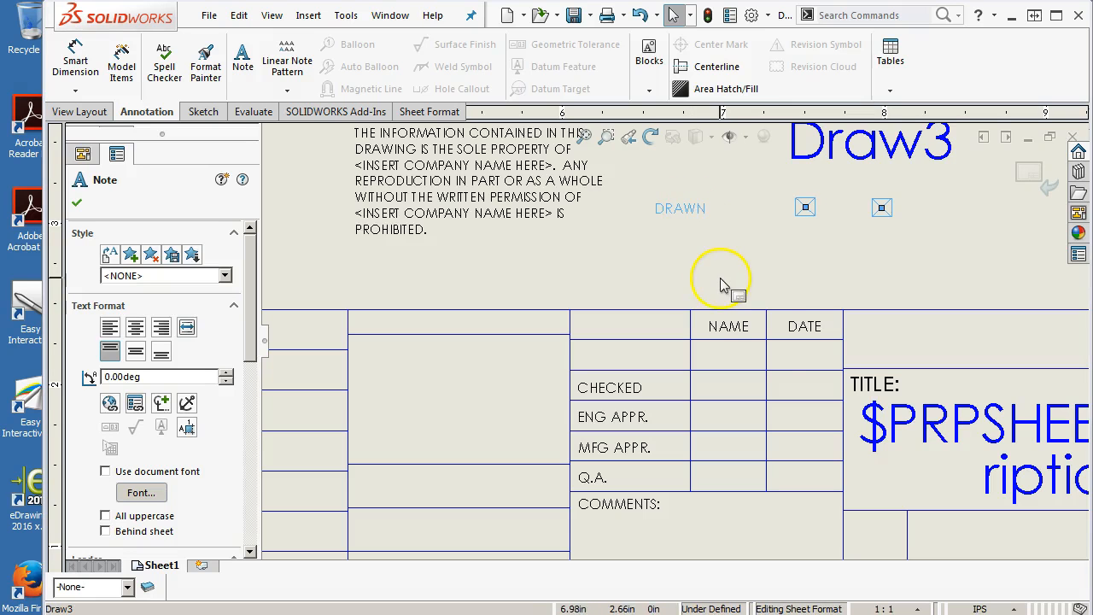
Step: Move the WEIGHT, SCALE and SHEET notes from the title block's lowest row into the empty area above
scroll(817, 416, "up", 3)
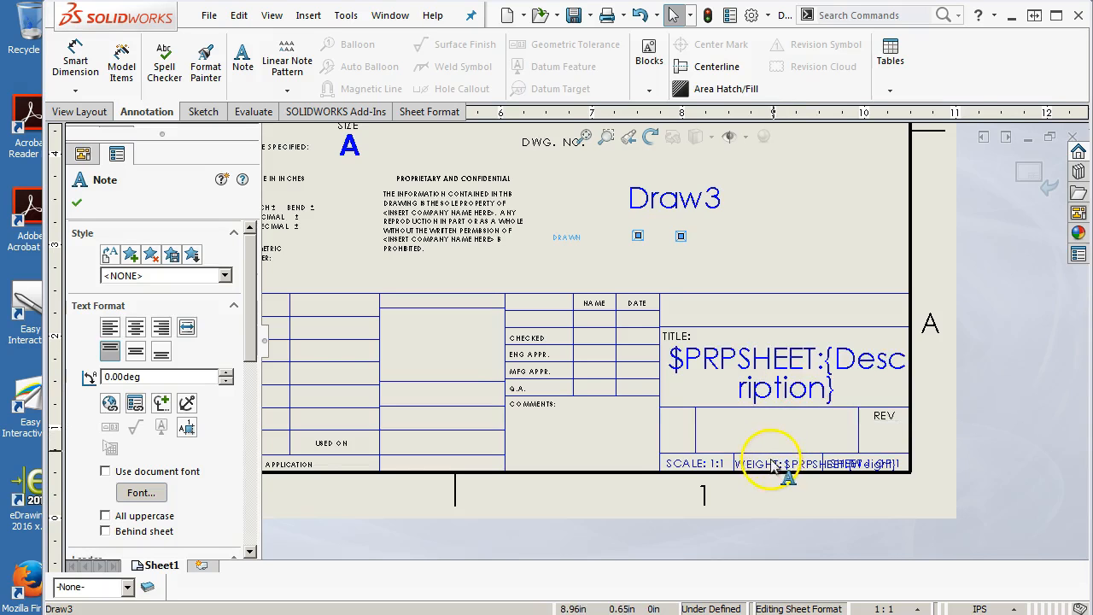
scroll(781, 463, "down", 3)
left_click_drag(775, 437, 545, 171)
scroll(786, 359, "up", 4)
scroll(699, 346, "down", 3)
scroll(670, 287, "up", 4)
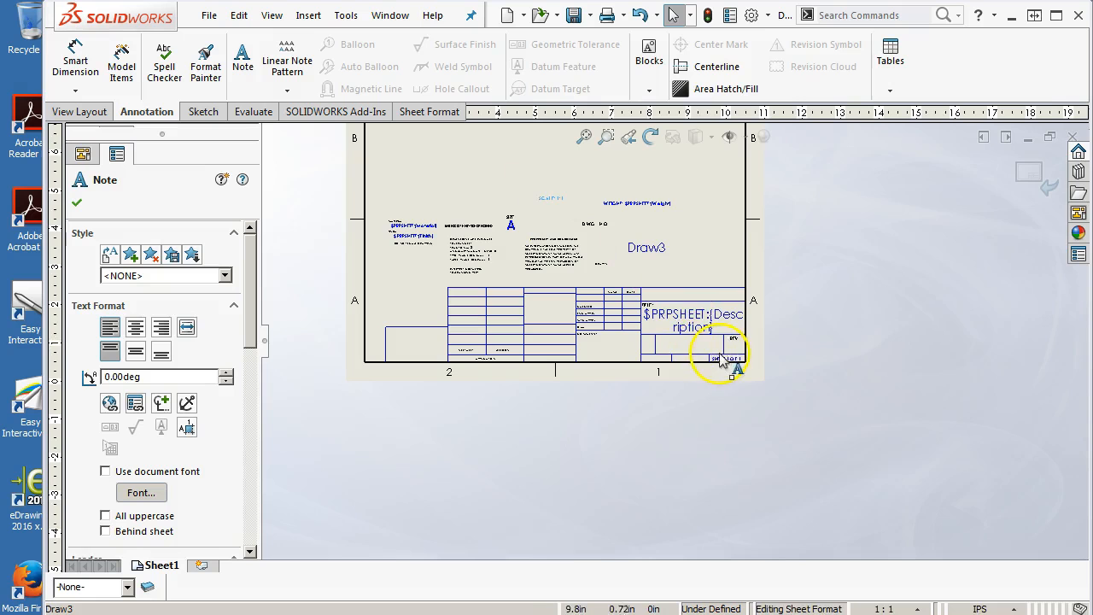
left_click_drag(726, 360, 694, 232)
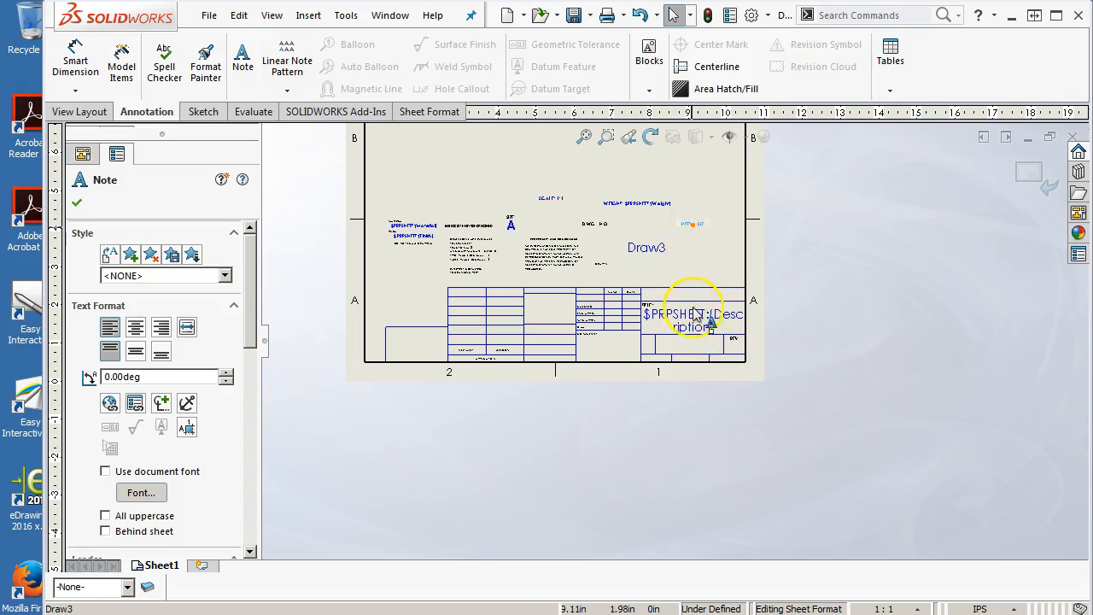
Step: Move the empty revision field and the REV label out of the title block into the area above
scroll(695, 308, "down", 4)
left_click(773, 383)
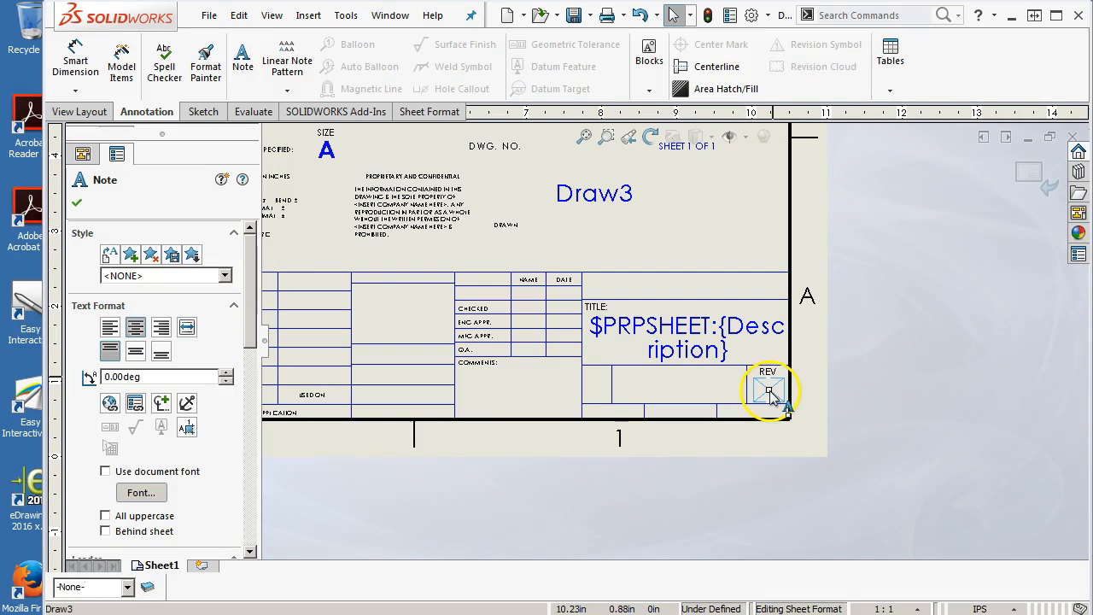
scroll(773, 383, "down", 3)
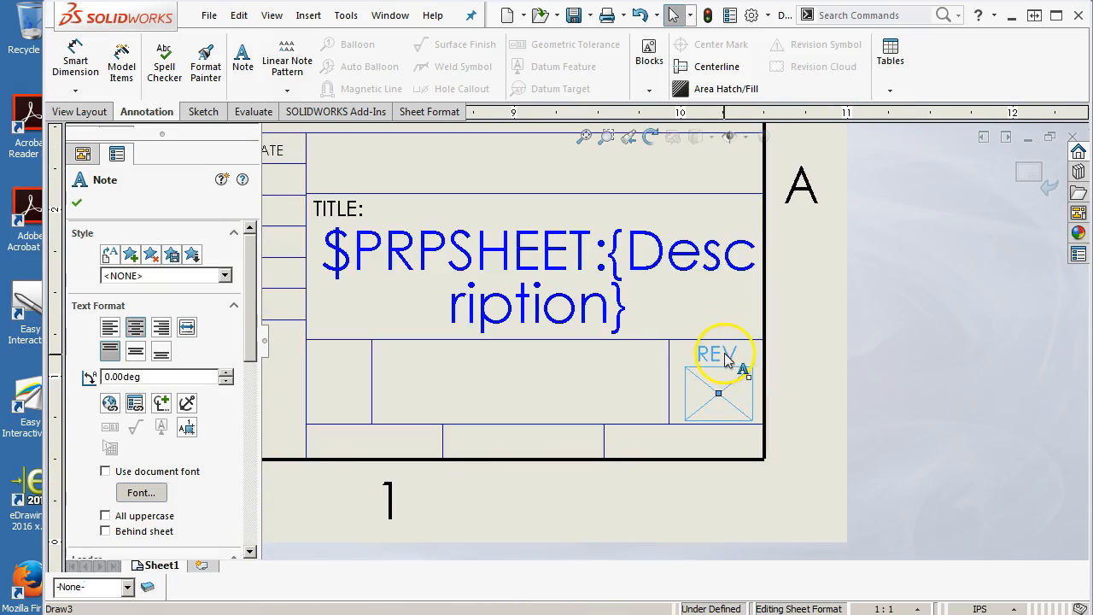
scroll(731, 389, "up", 4)
left_click_drag(693, 363, 633, 181)
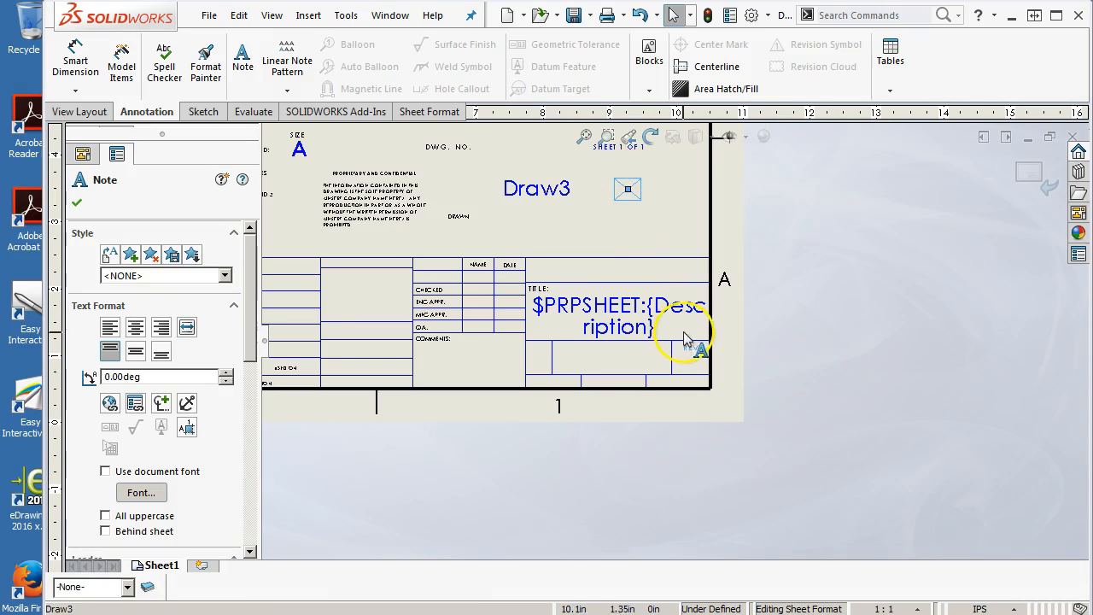
left_click_drag(691, 349, 643, 228)
key("f")
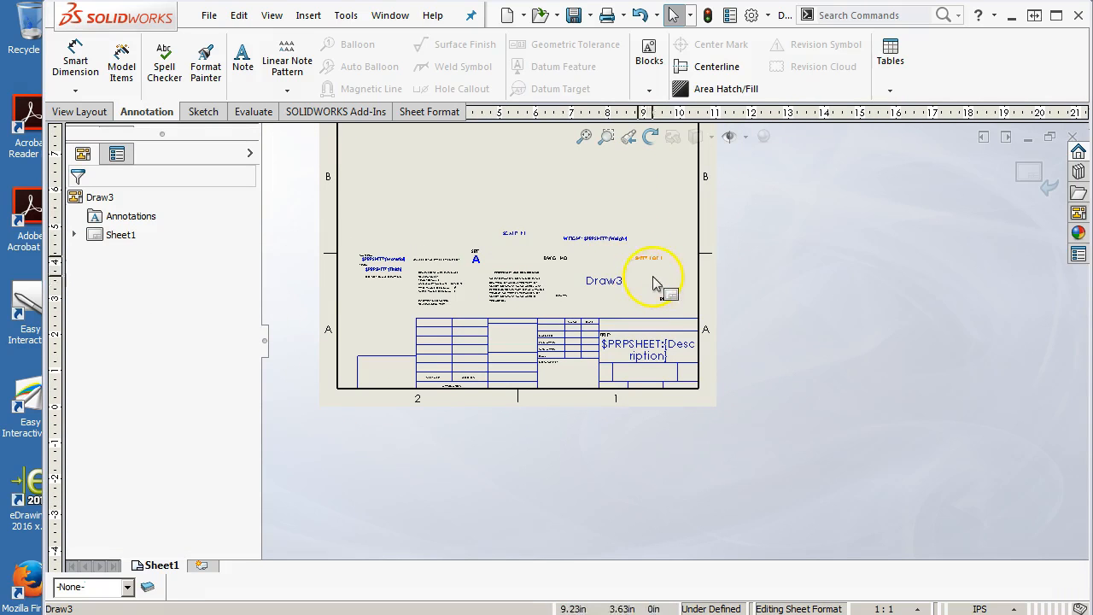
Step: Move the group of scale, weight, drawing number, sheet and drawn notes higher on the sheet, placing the REV label beside the revision field
left_click_drag(499, 171, 709, 337)
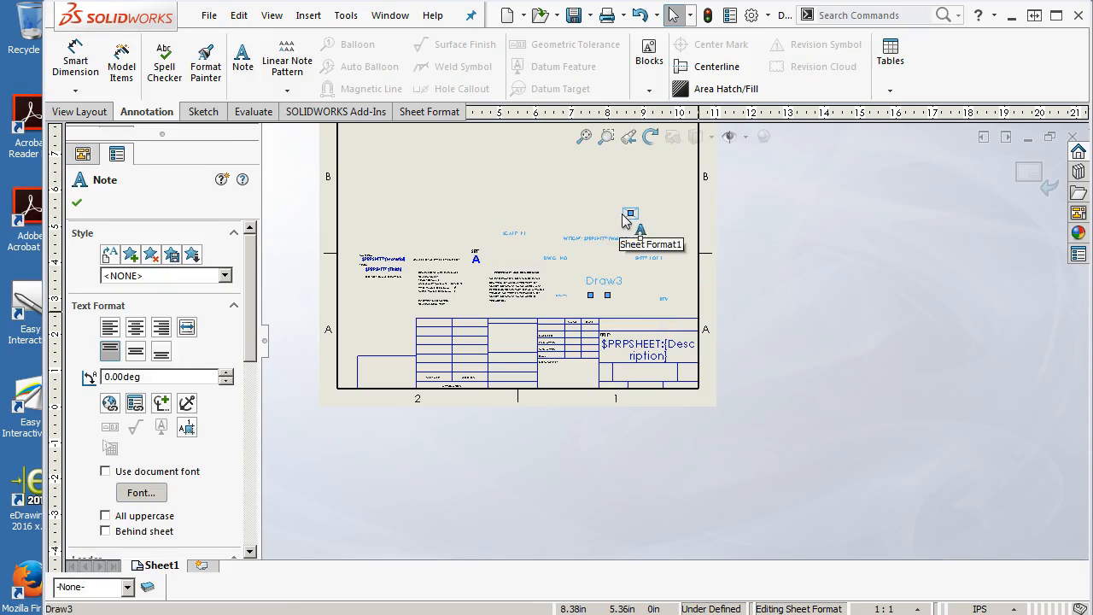
scroll(621, 219, "down", 2)
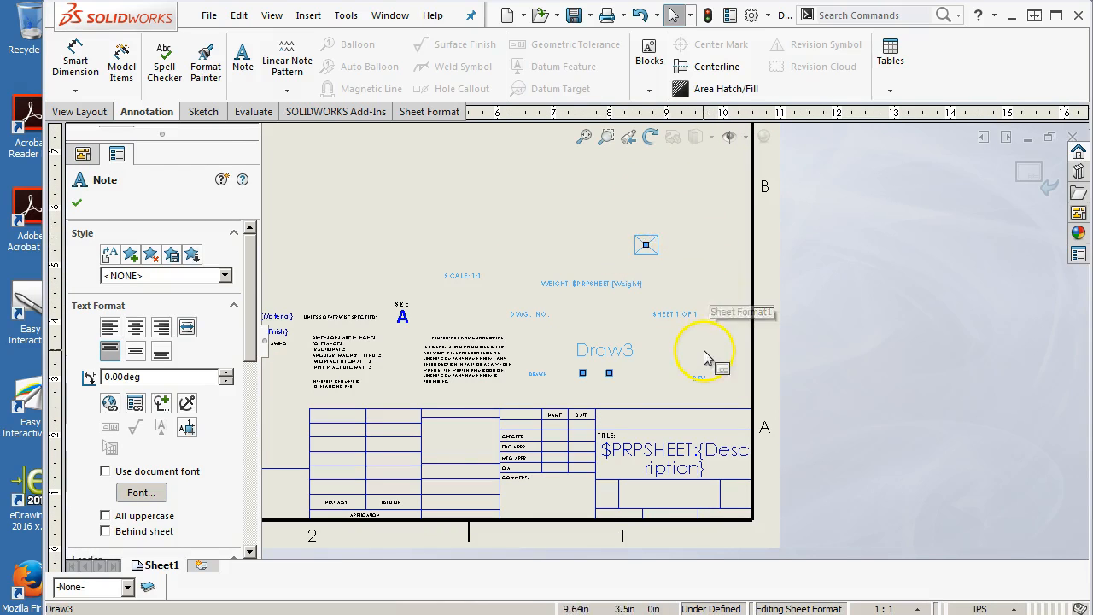
left_click_drag(698, 377, 675, 314)
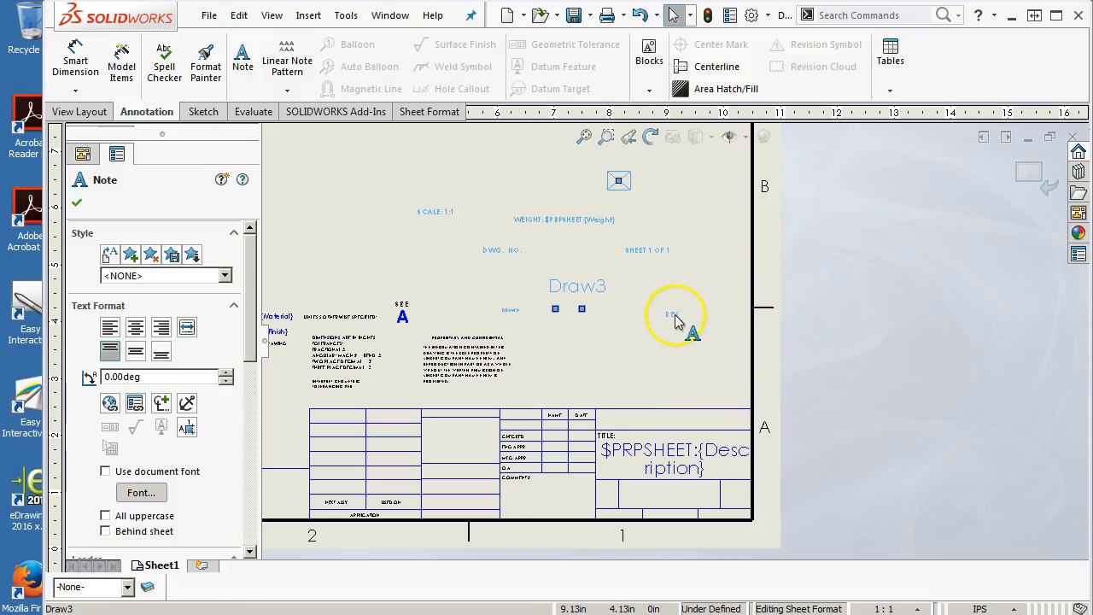
key("ctrl+z")
left_click_drag(702, 381, 654, 174)
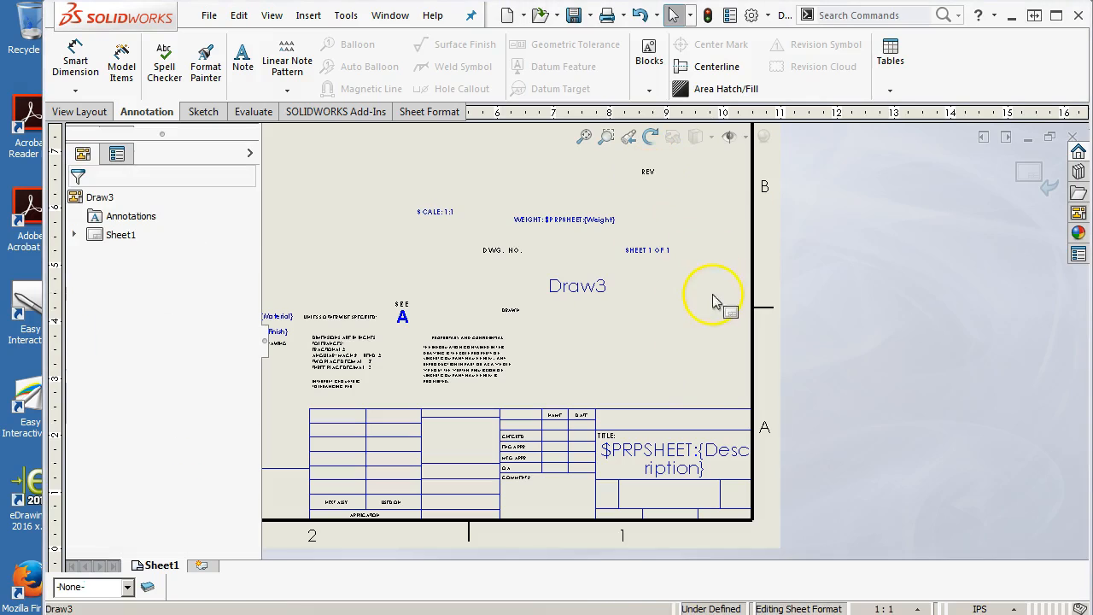
Step: Delete all the original title block lines and the leftover text inside them, keeping the relocated notes and the sheet border
scroll(678, 373, "up", 2)
scroll(427, 390, "down", 1)
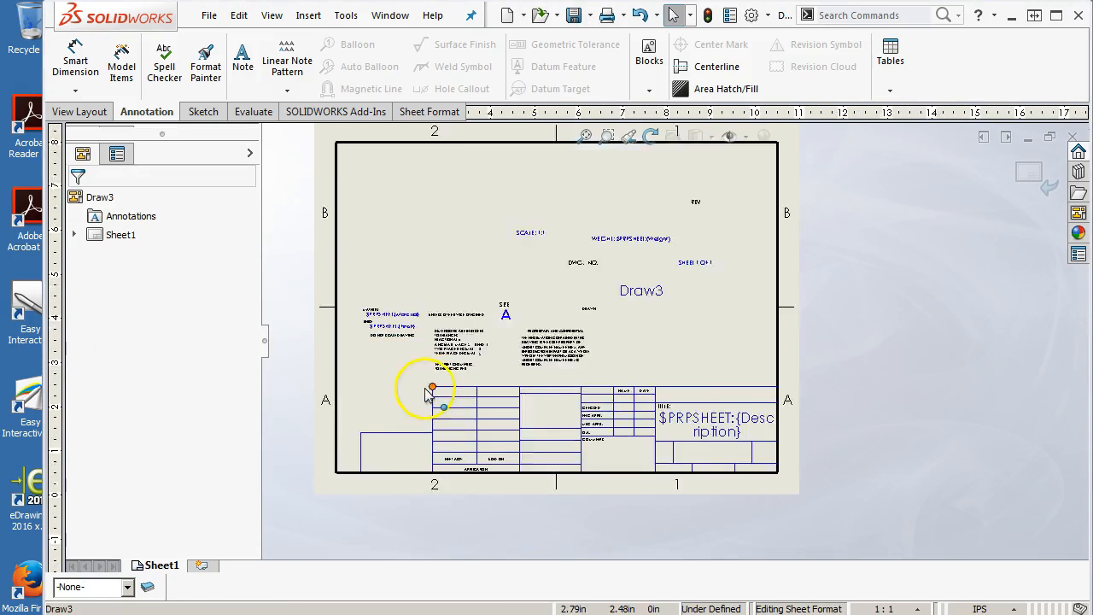
scroll(300, 391, "down", 2)
left_click_drag(354, 373, 836, 484)
key("Delete")
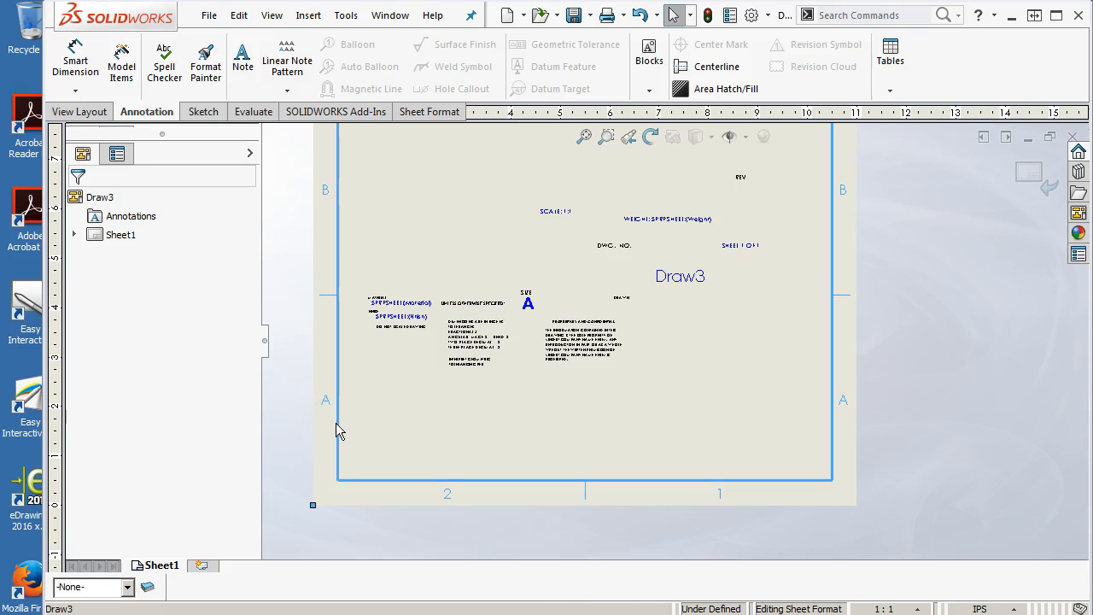
scroll(445, 451, "down", 2)
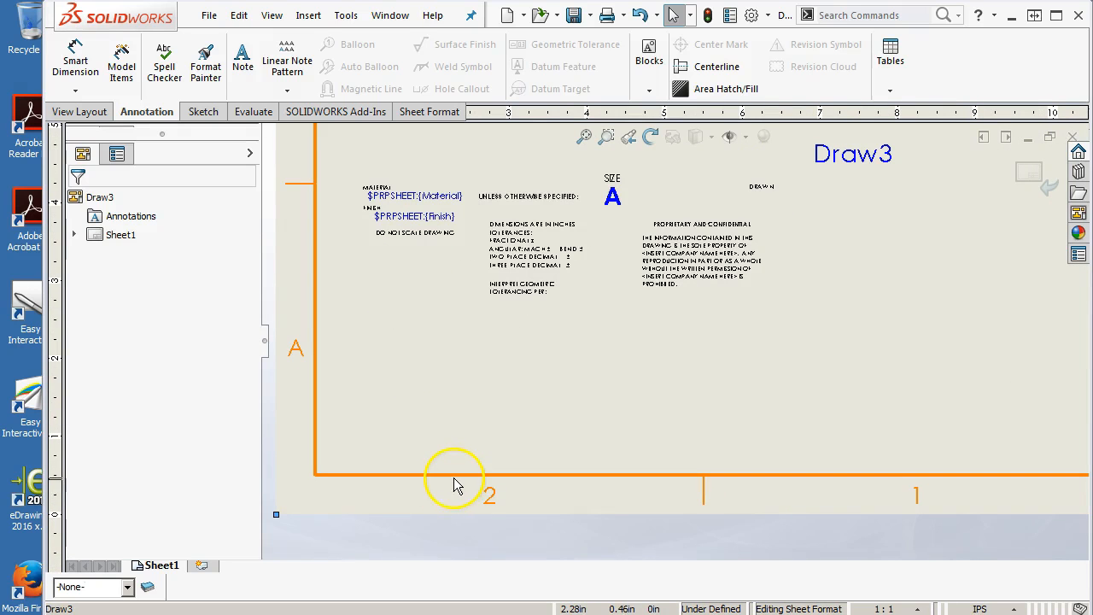
right_click(454, 483)
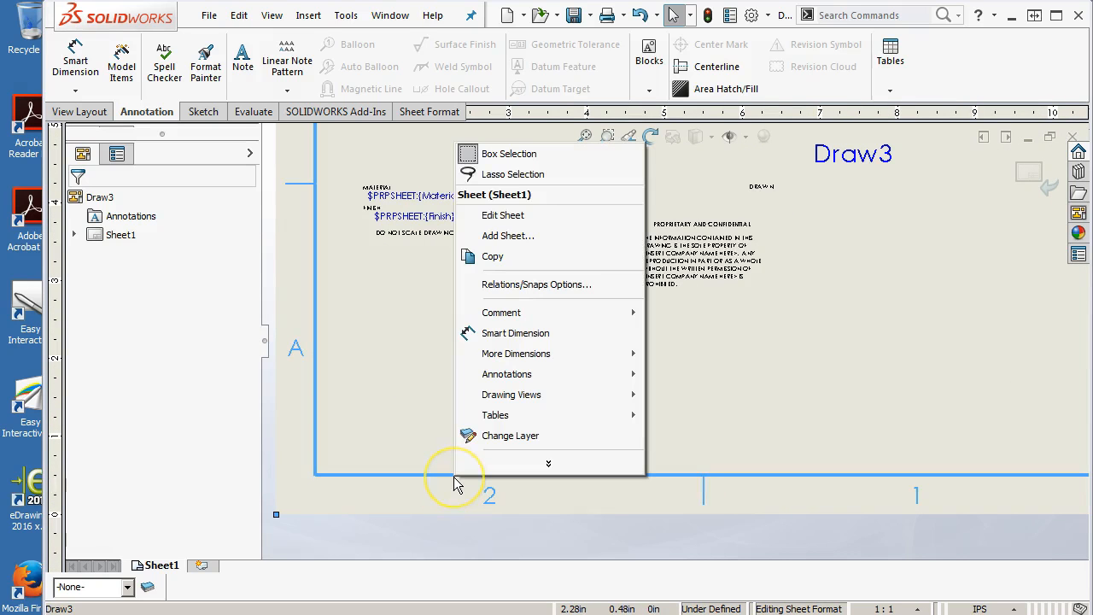
left_click(409, 425)
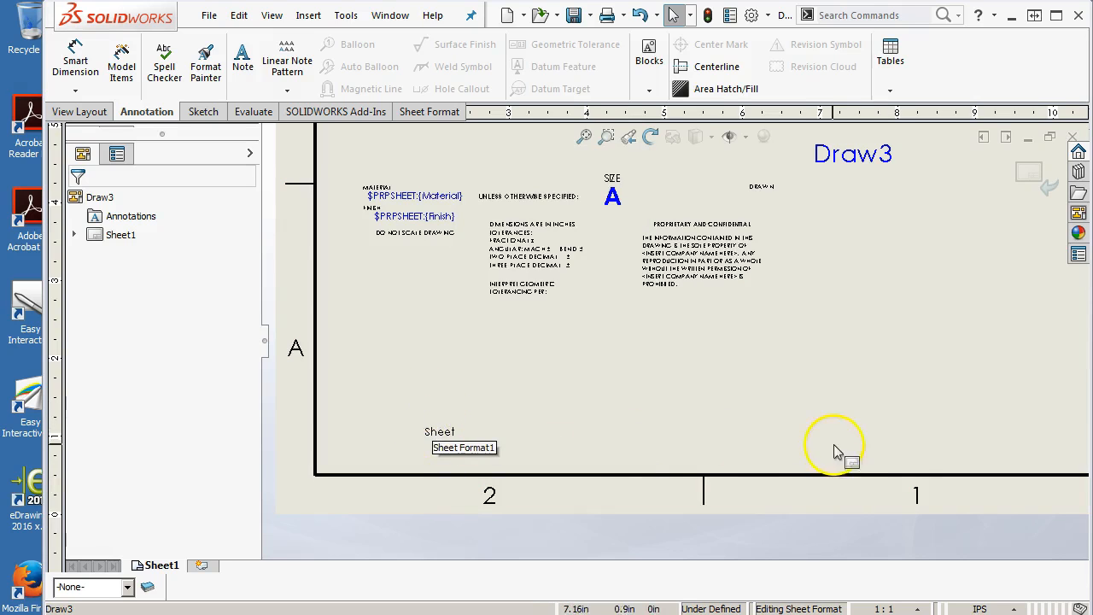
left_click(826, 478)
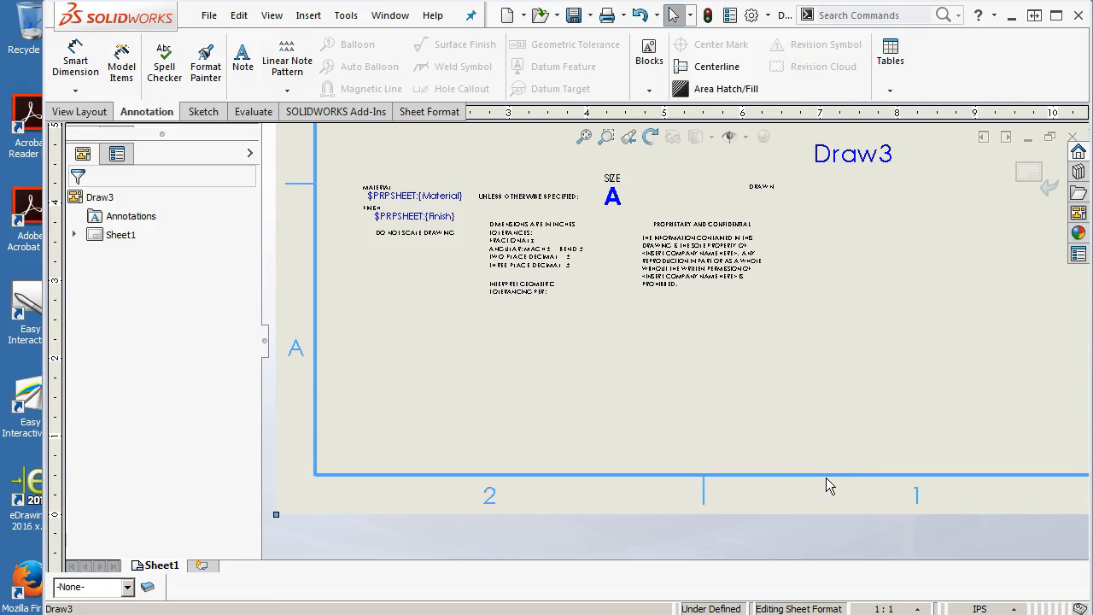
left_click(827, 451)
left_click(928, 205)
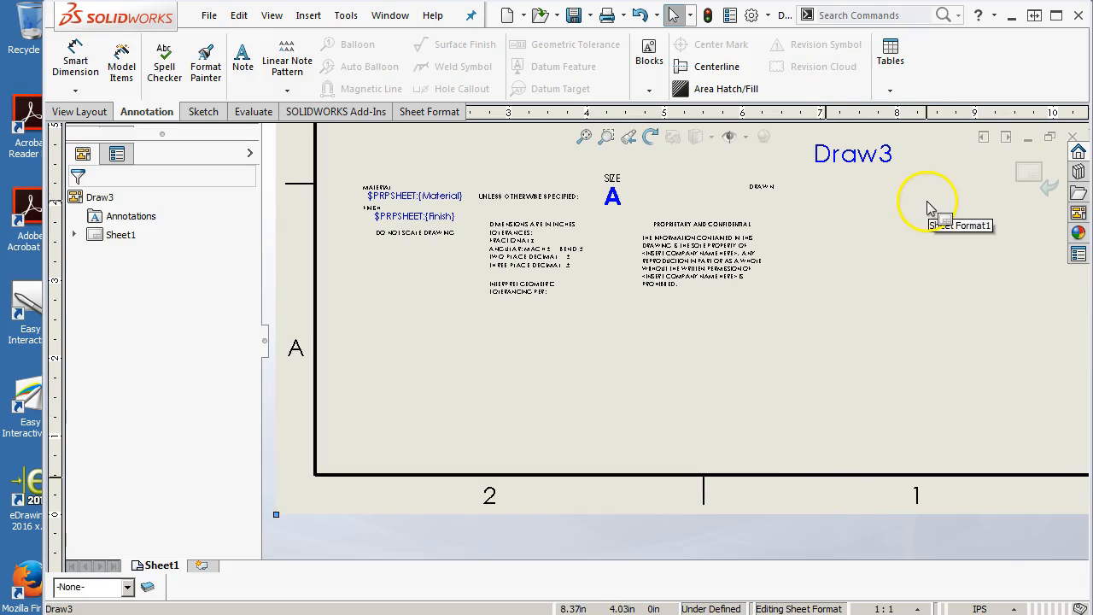
left_click(200, 112)
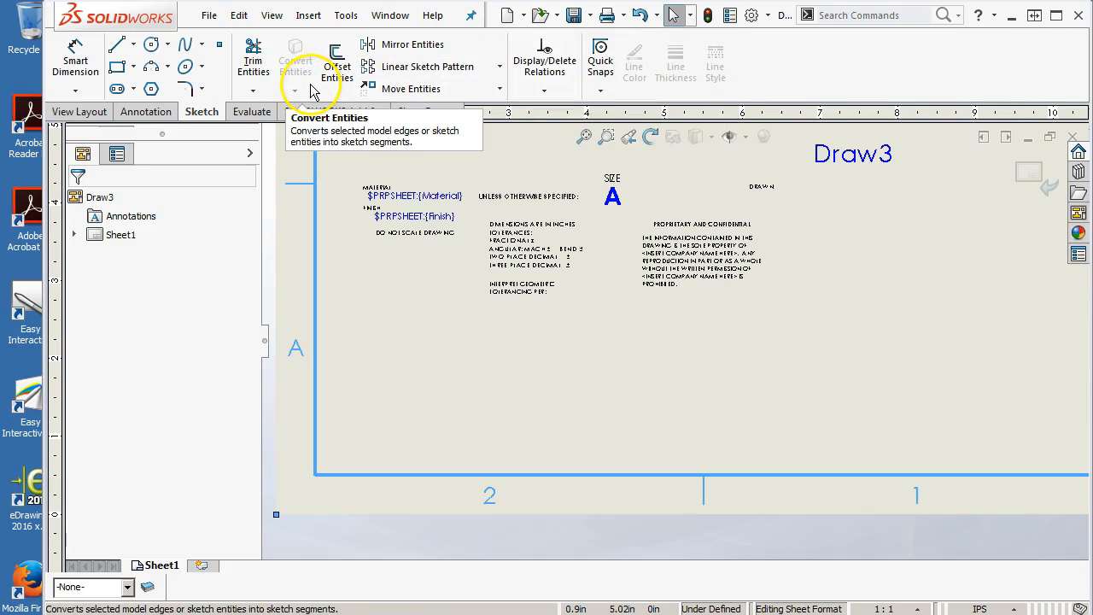
left_click(528, 520)
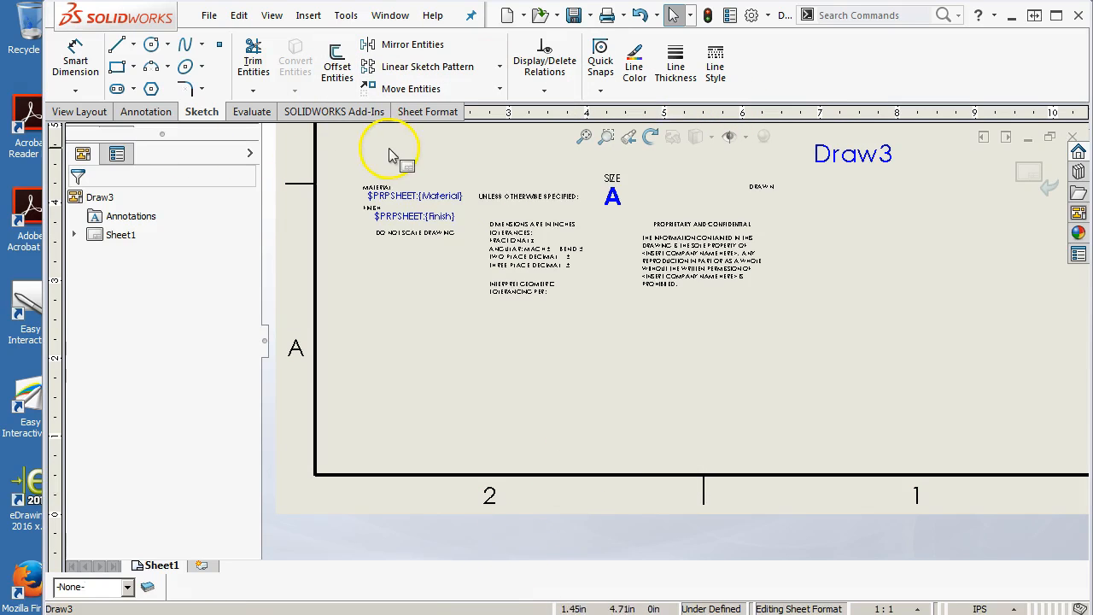
right_click(644, 483)
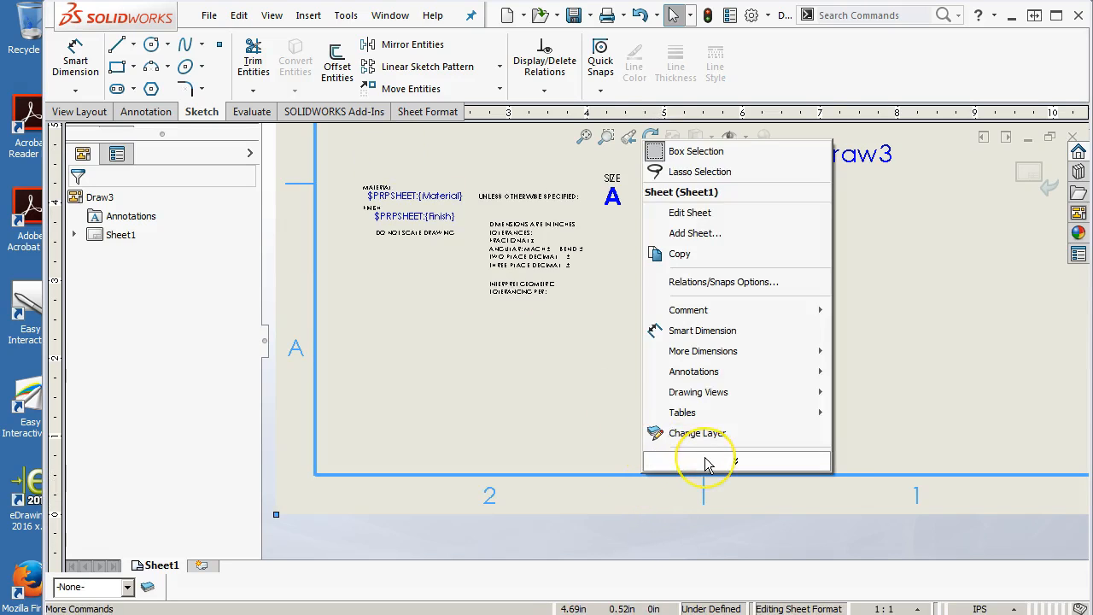
mouse_move(703, 462)
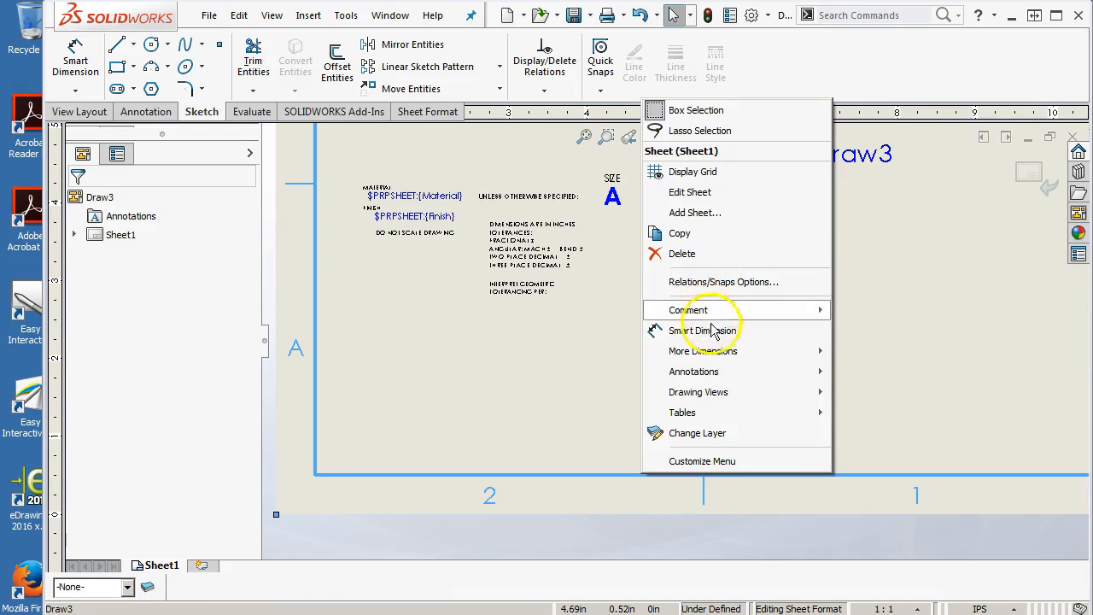
left_click(557, 378)
Step: Move the empty revision field, the REV label and the SHEET note left toward the SCALE note, clearing the sheet's right side
scroll(675, 336, "up", 8)
scroll(752, 248, "down", 4)
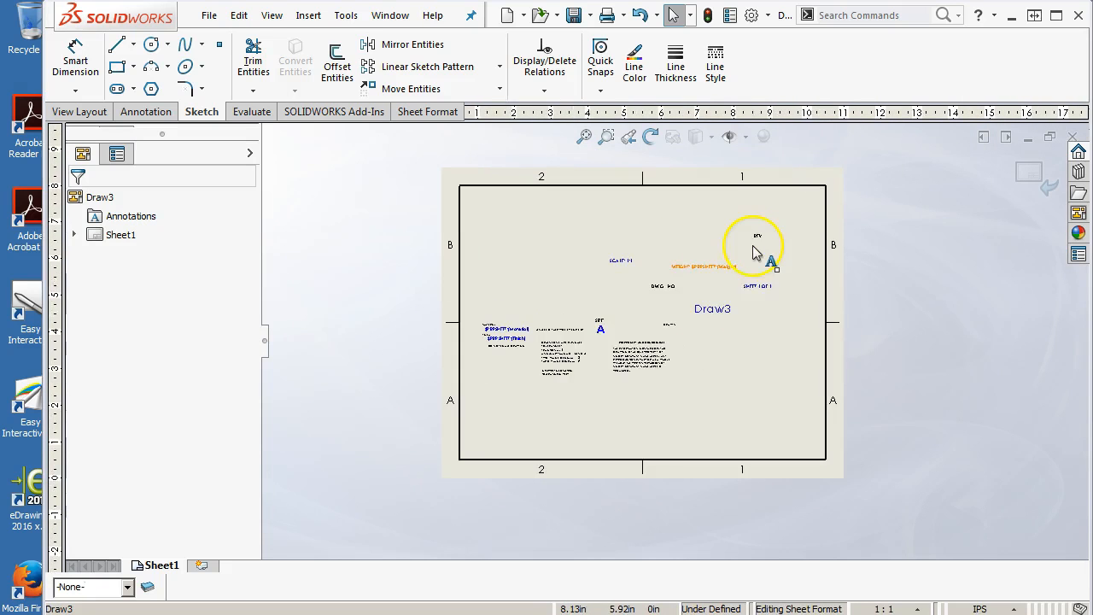
scroll(867, 351, "down", 3)
scroll(709, 227, "down", 2)
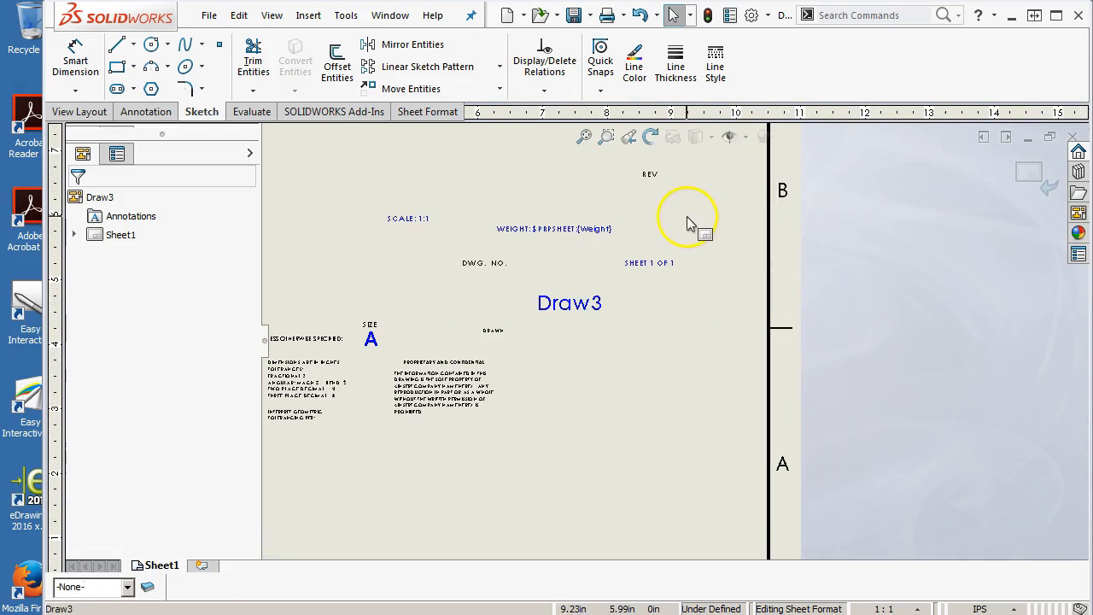
left_click(619, 200)
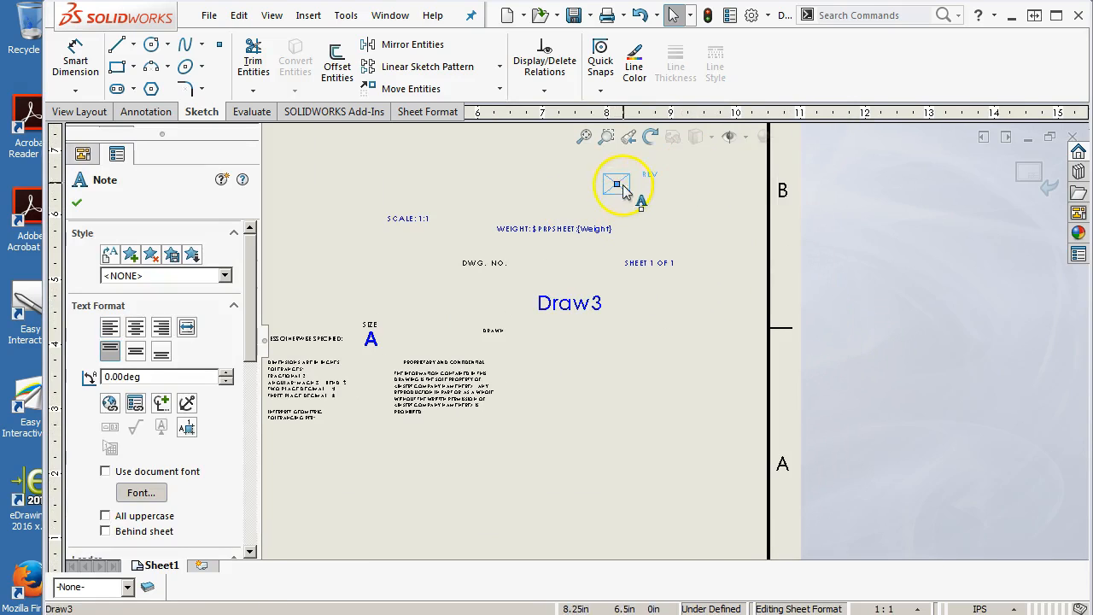
left_click_drag(621, 190, 463, 192)
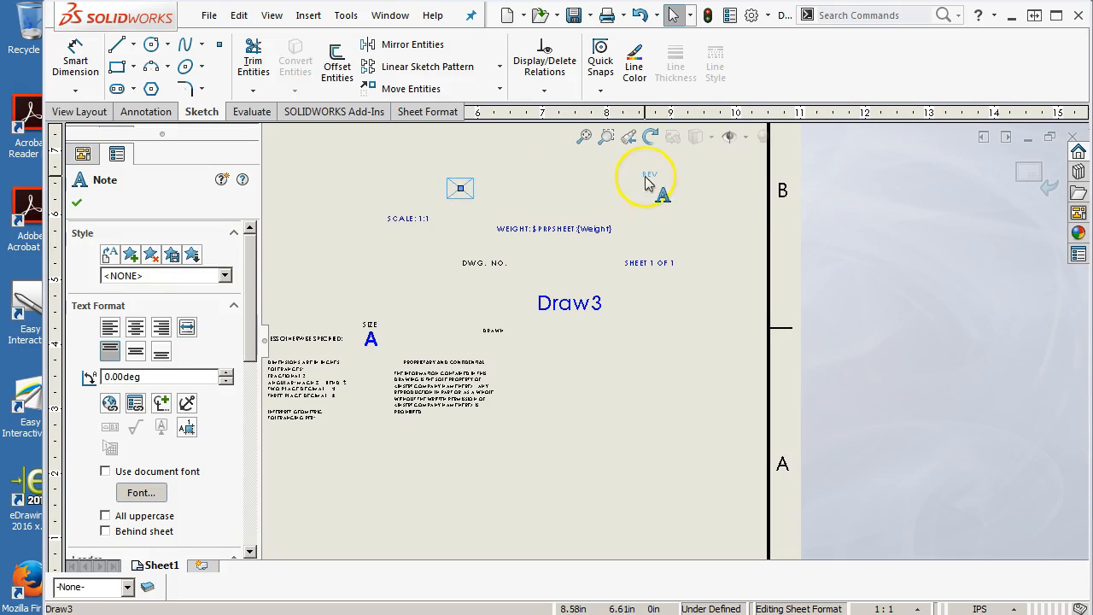
left_click(551, 198)
left_click_drag(649, 181, 413, 178)
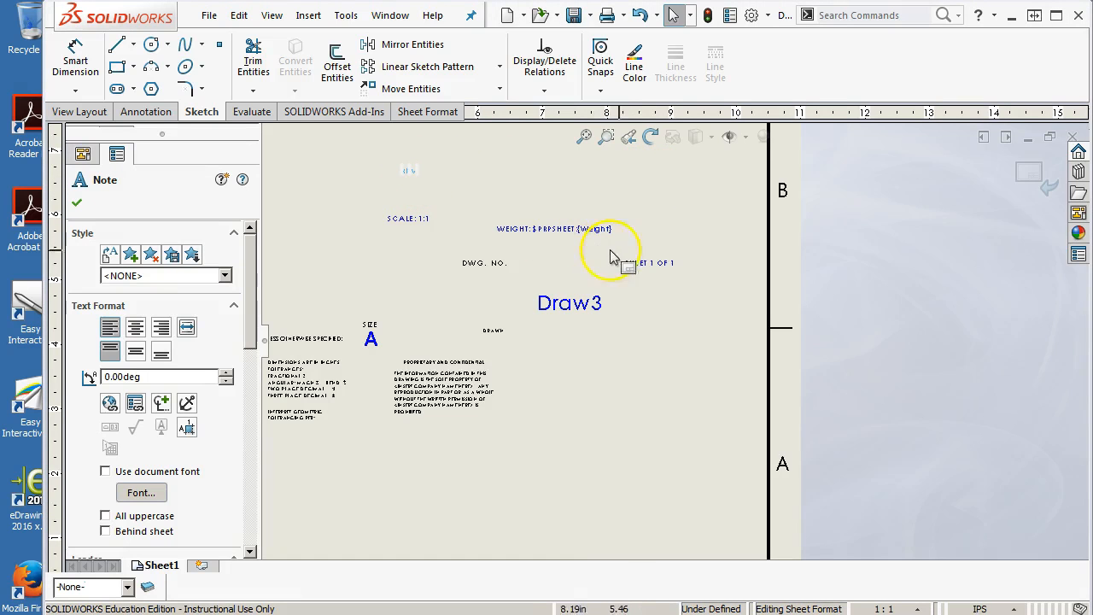
left_click_drag(640, 262, 410, 259)
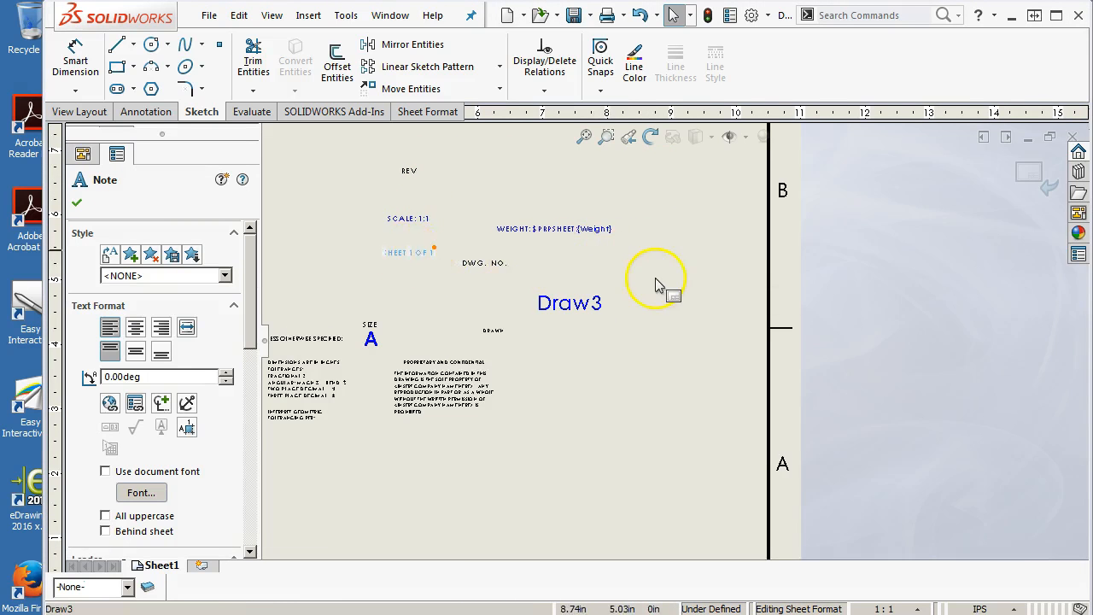
Step: Draw a vertical line about 7.5 in long from the upper to the lower border, near X 8.6 in, right of the notes
scroll(656, 279, "up", 5)
scroll(657, 279, "down", 1)
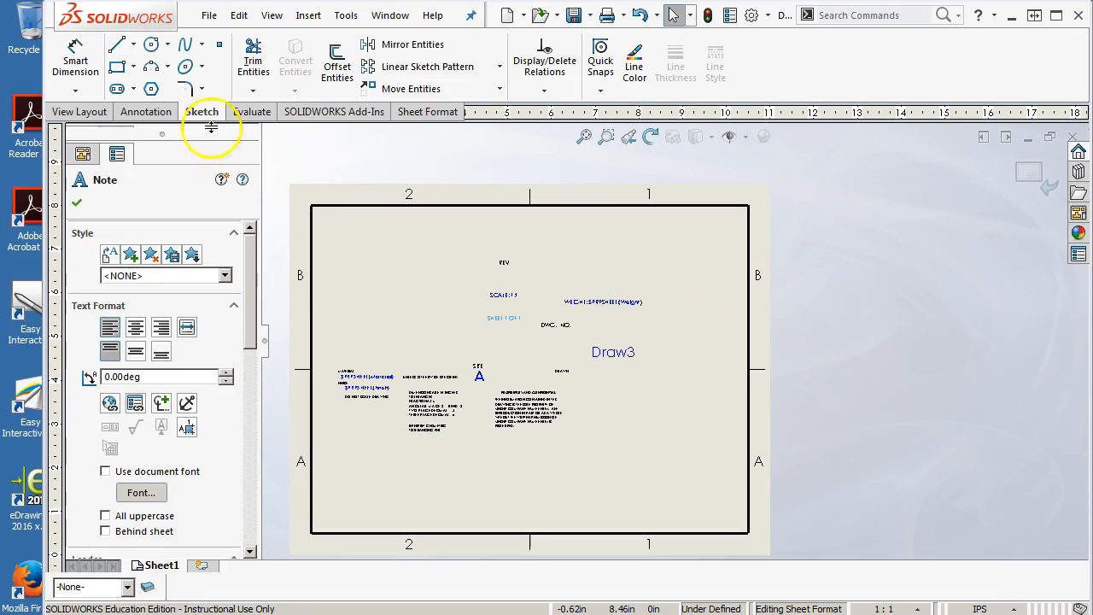
left_click(116, 45)
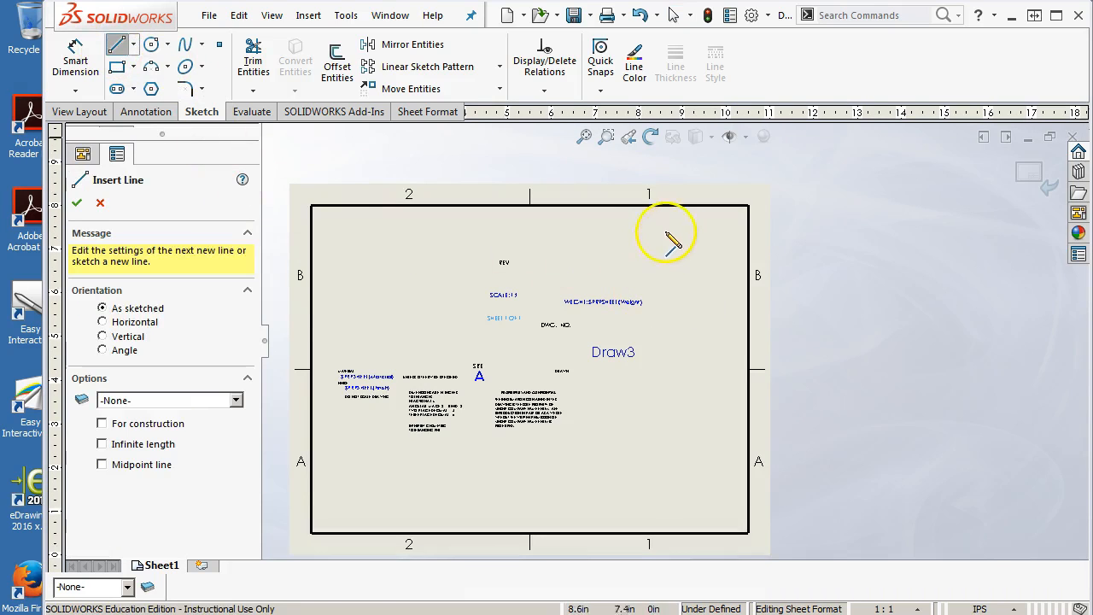
left_click(665, 206)
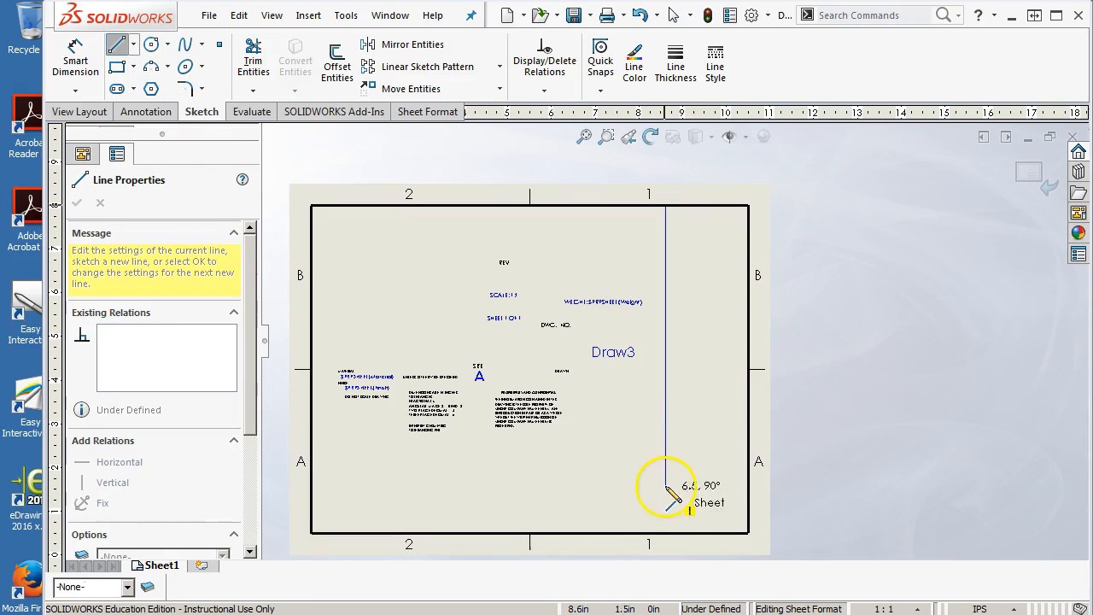
double_click(665, 533)
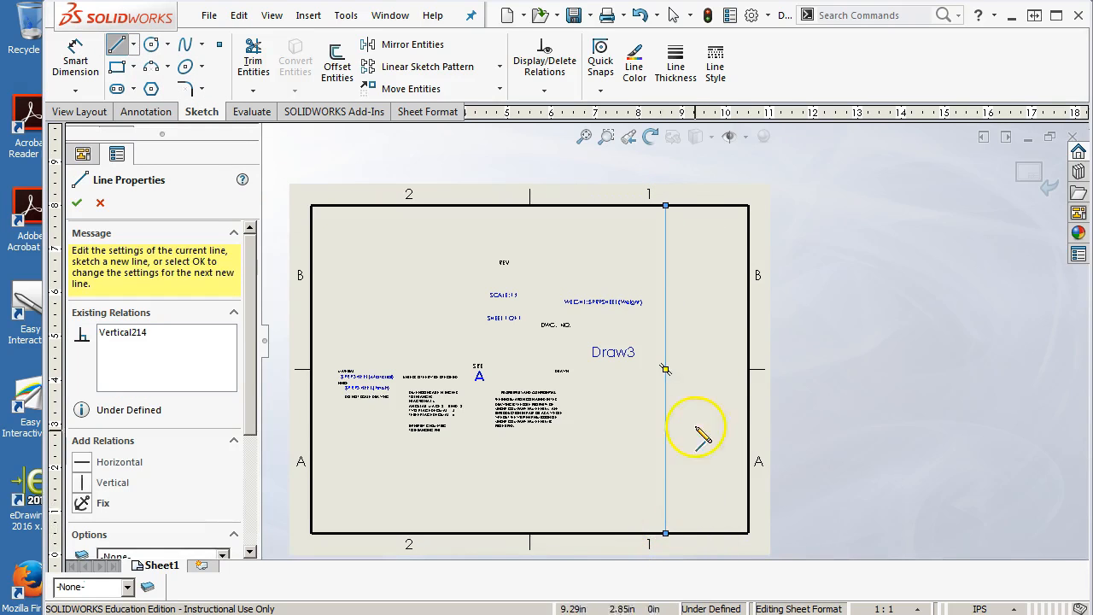
right_click(718, 305)
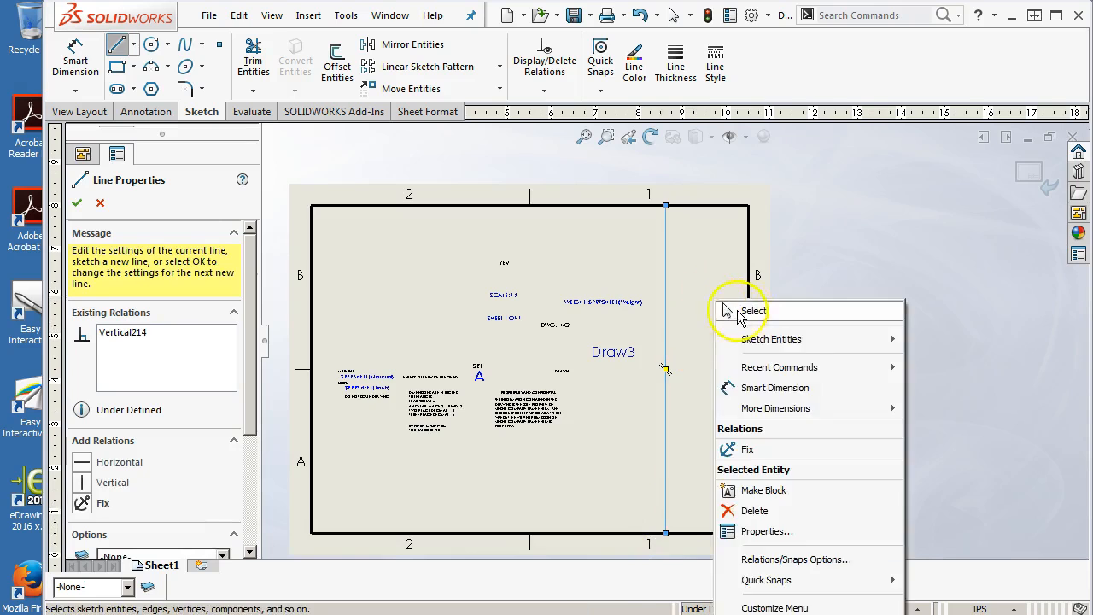
left_click(740, 307)
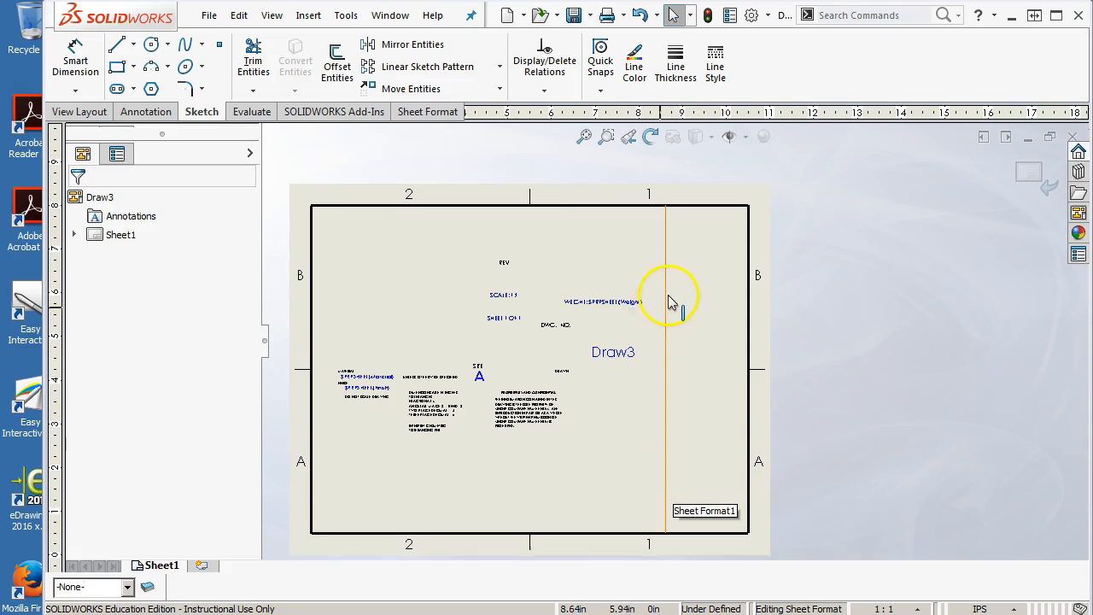
Step: Set the new vertical line's start X coordinate to 8 in its additional parameters
scroll(670, 299, "down", 1)
scroll(670, 299, "down", 2)
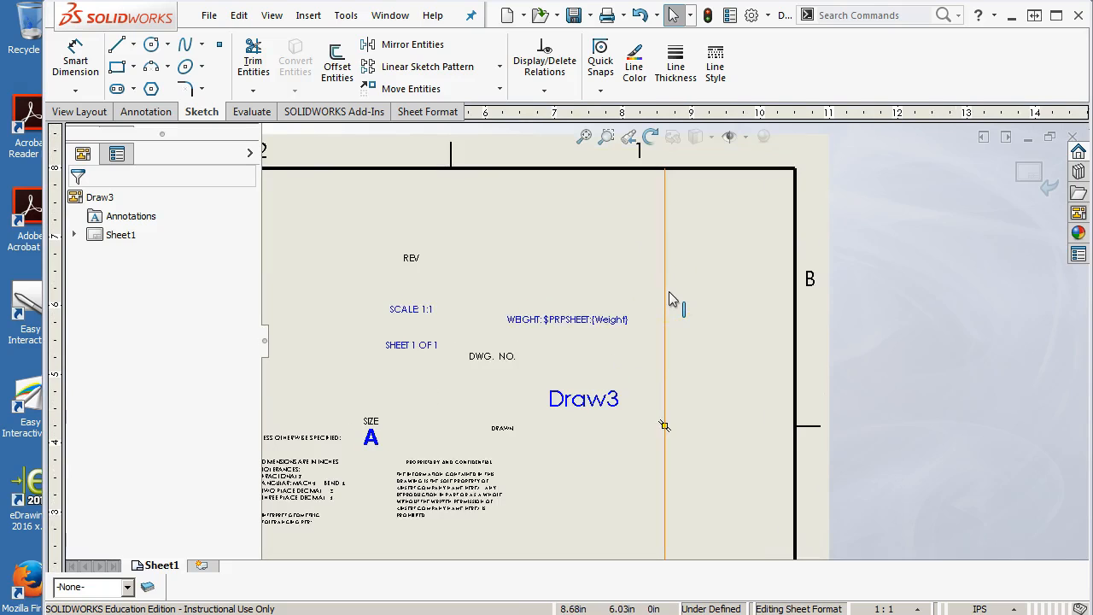
scroll(671, 299, "up", 1)
mouse_move(416, 425)
scroll(715, 233, "down", 1)
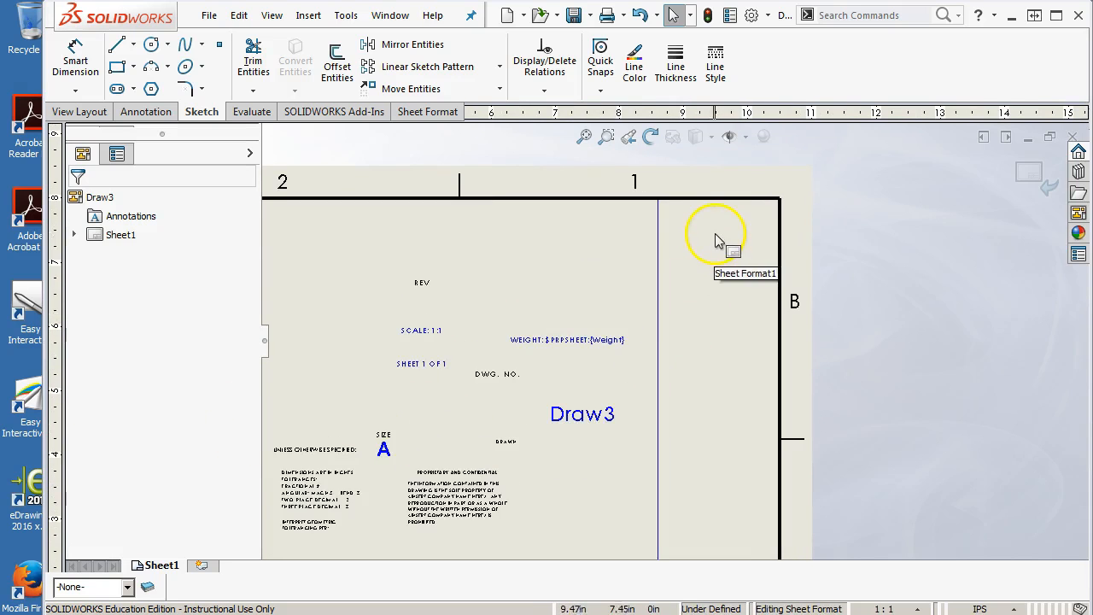
left_click(665, 262)
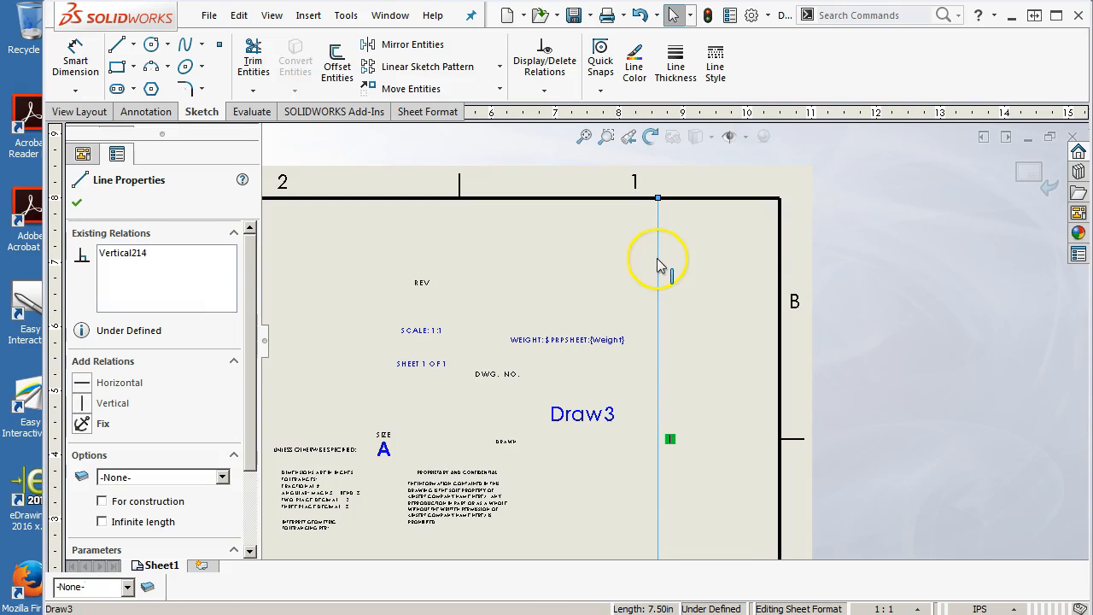
scroll(248, 324, "down", 3)
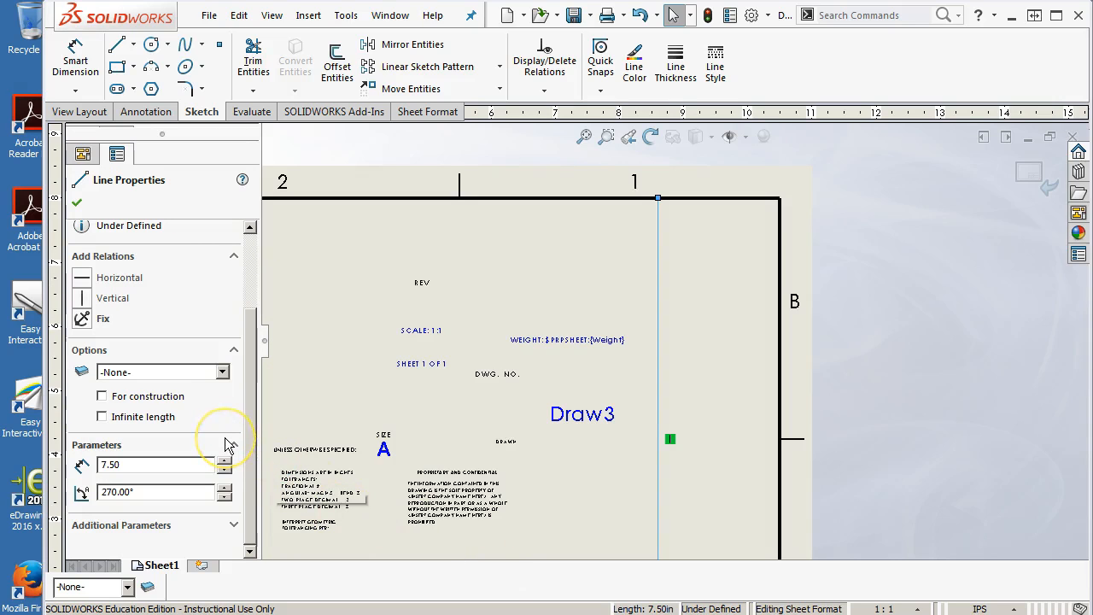
left_click(233, 525)
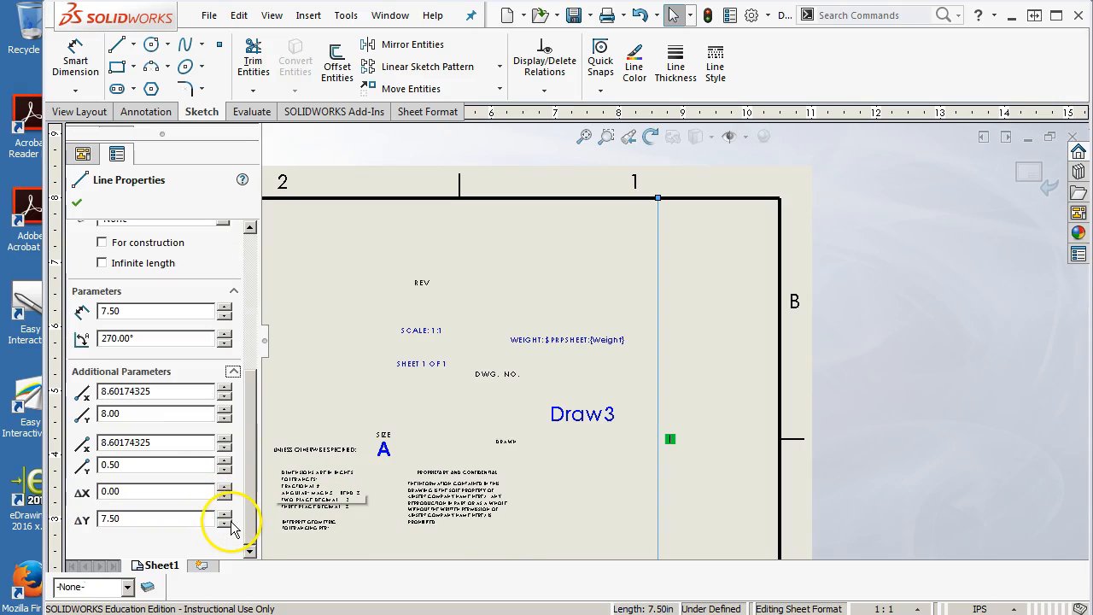
left_click(152, 391)
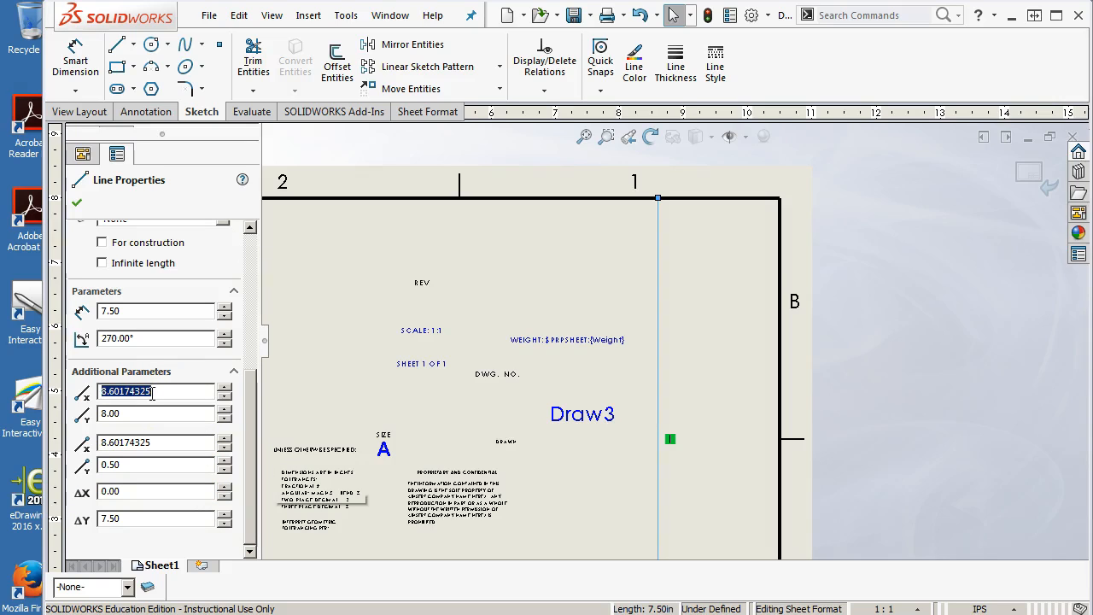
type("8.")
key("Return")
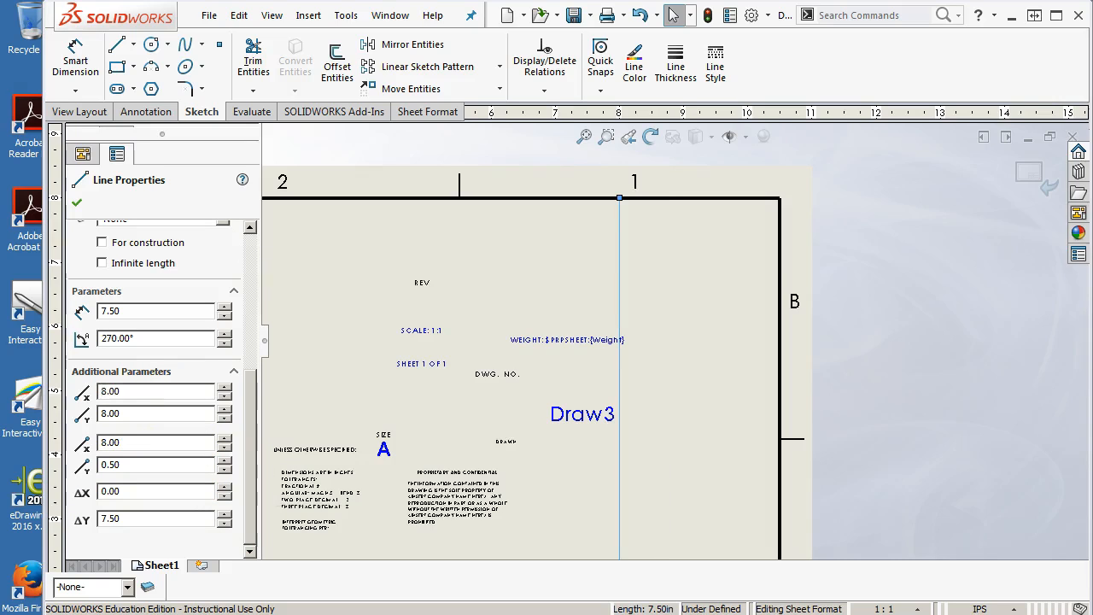
Step: Change the vertical line's start X coordinate to 8.25 and accept the line properties
left_click(124, 391)
key("Return")
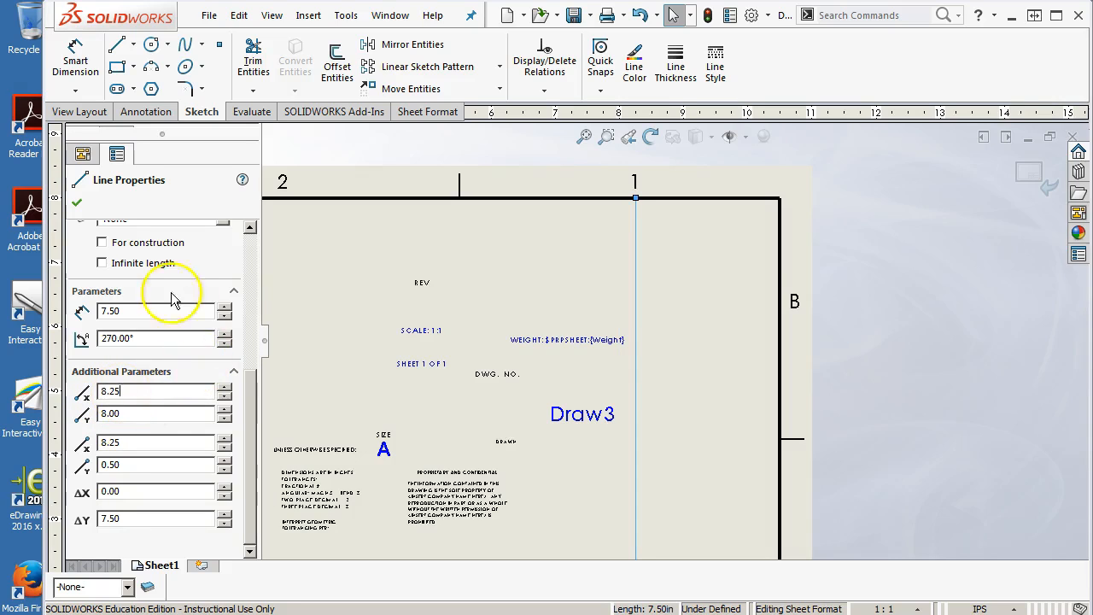
left_click(78, 203)
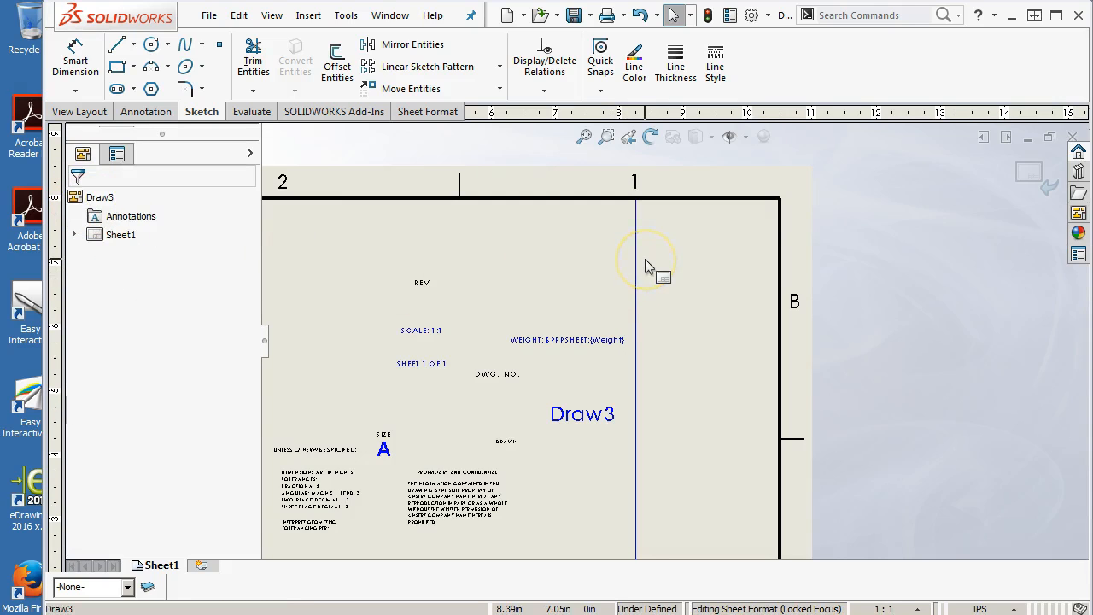
Step: Add a Fix relation to the vertical line's upper endpoint on the border
left_click(636, 198)
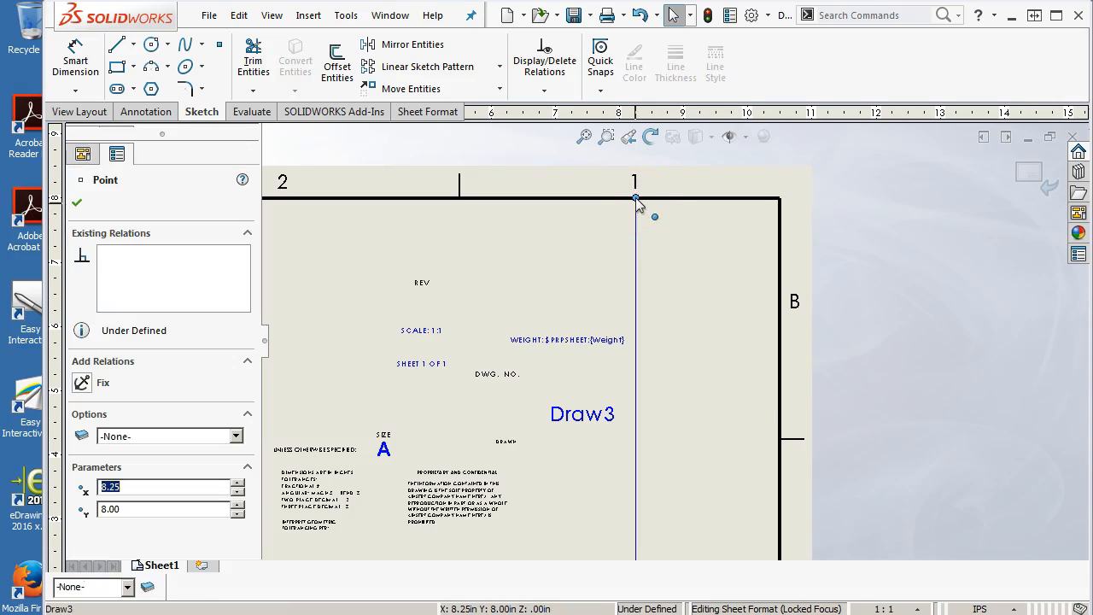
left_click(81, 384)
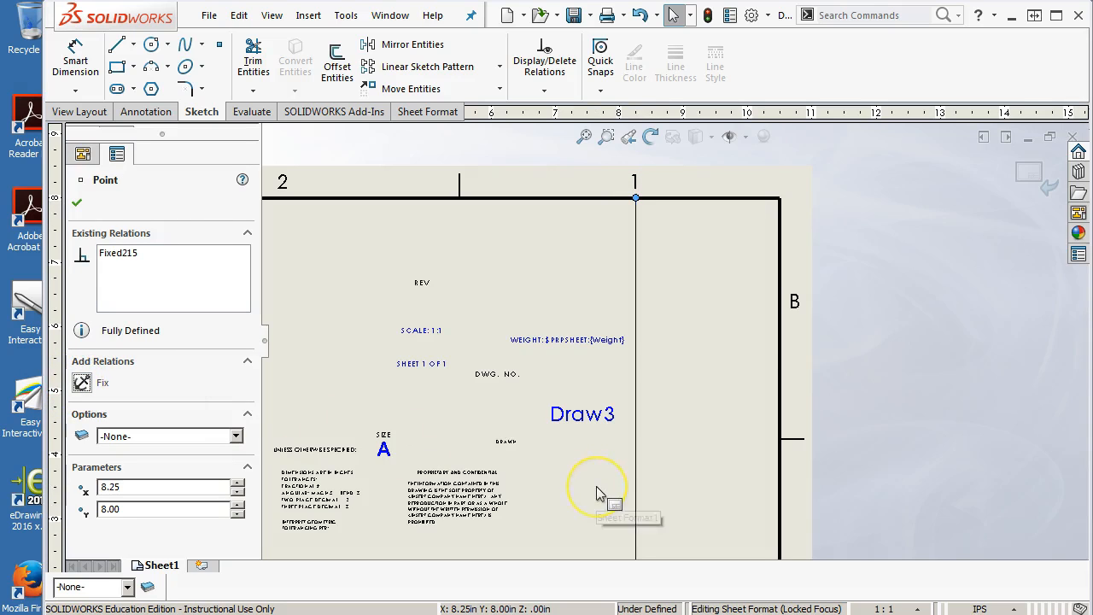
left_click(706, 331)
scroll(708, 334, "down", 5)
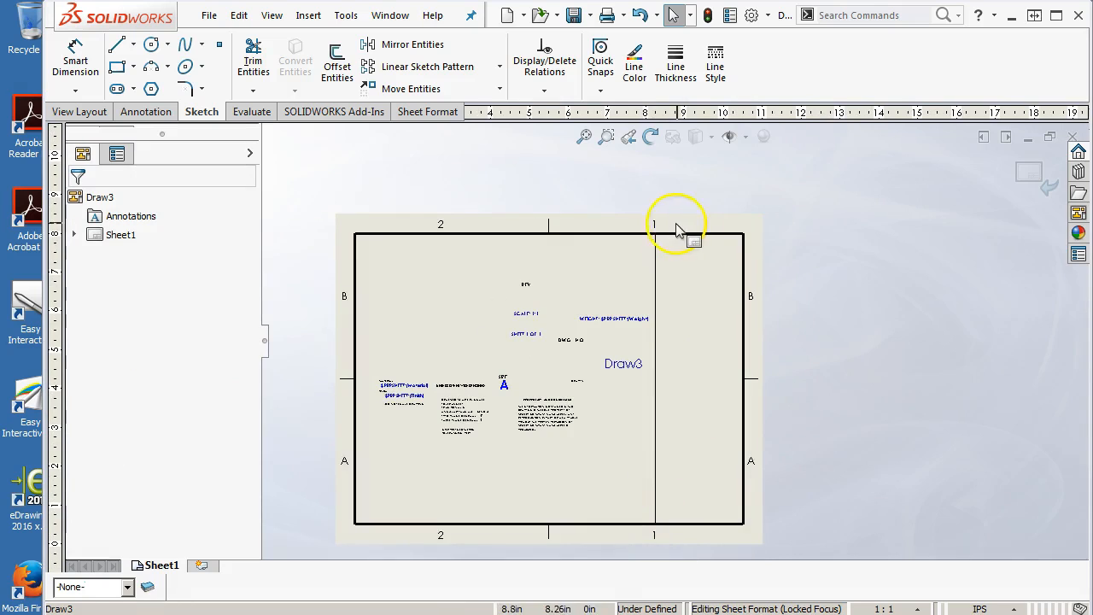
scroll(658, 265, "down", 2)
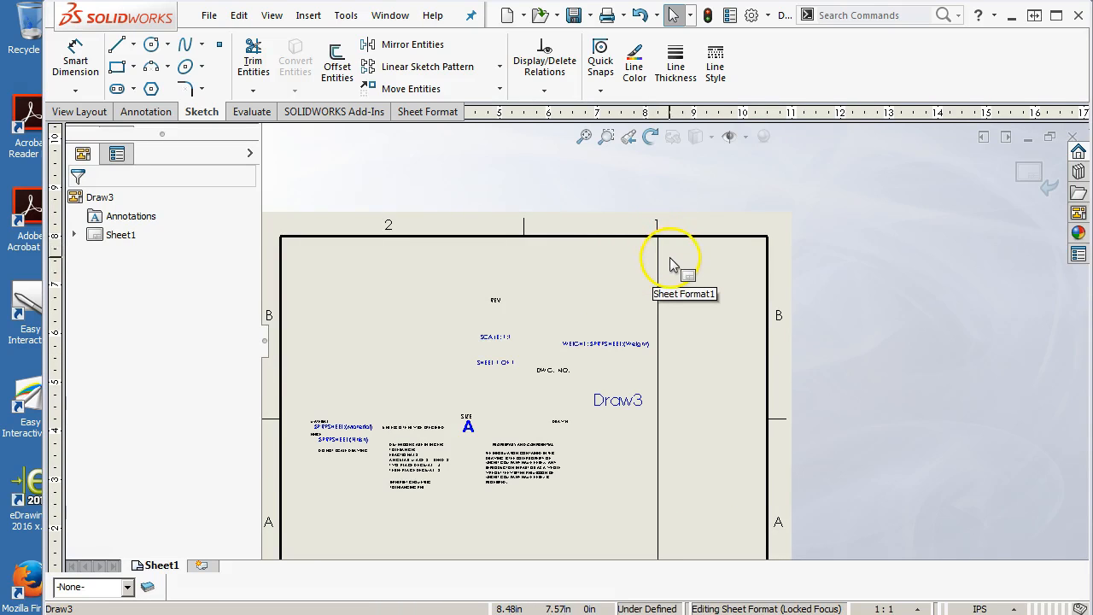
scroll(670, 264, "down", 1)
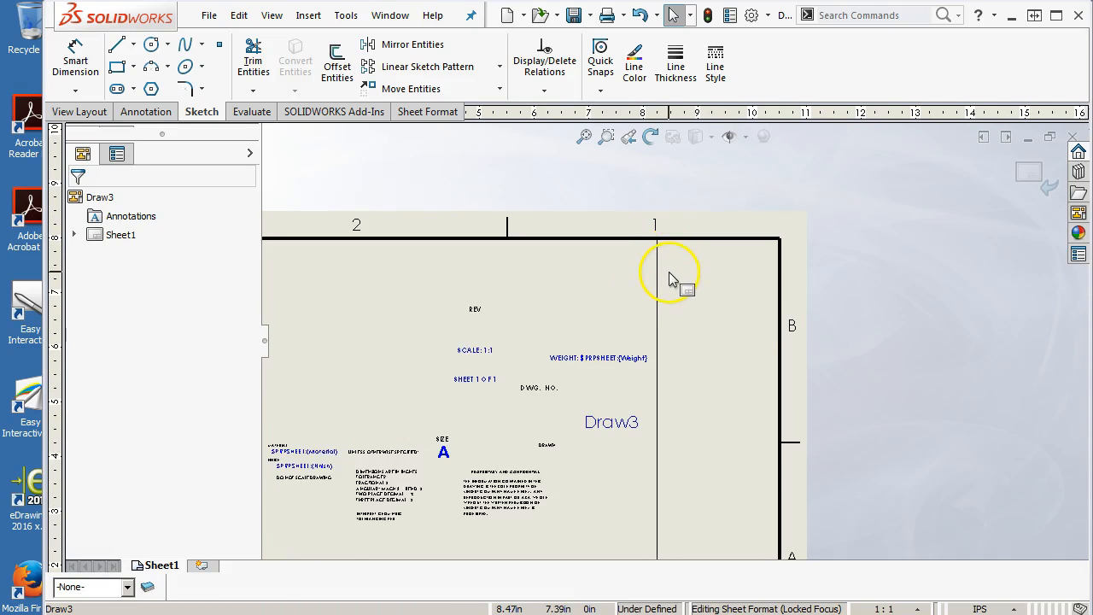
Step: Review the vertical line's existing relations and all relations in the sketch, including the Fixed relation, using Display/Delete Relations
scroll(669, 272, "down", 1)
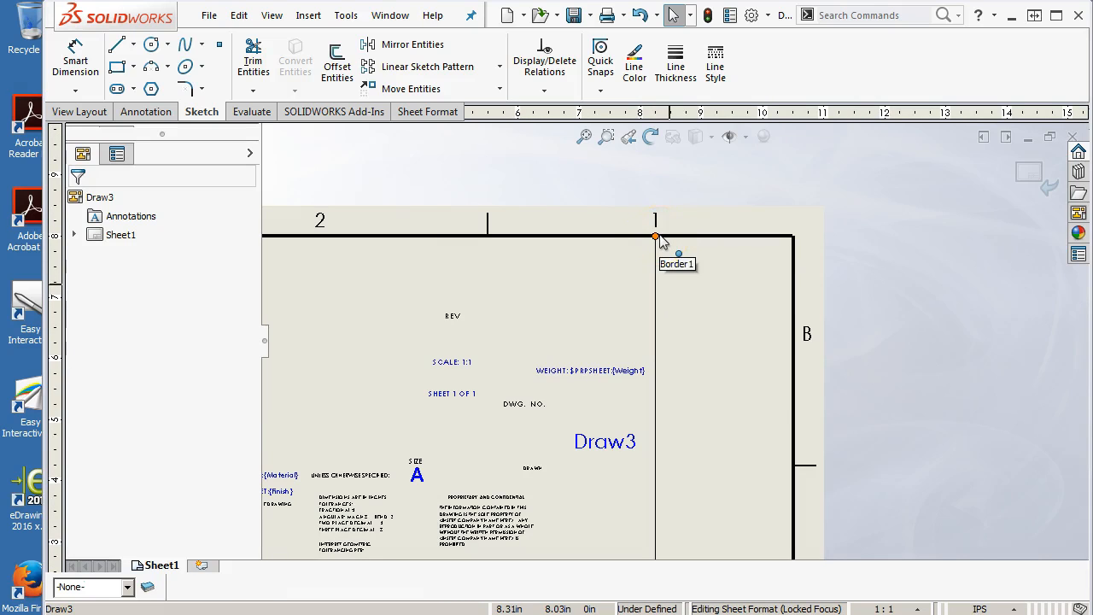
left_click(657, 261)
scroll(657, 260, "down", 1)
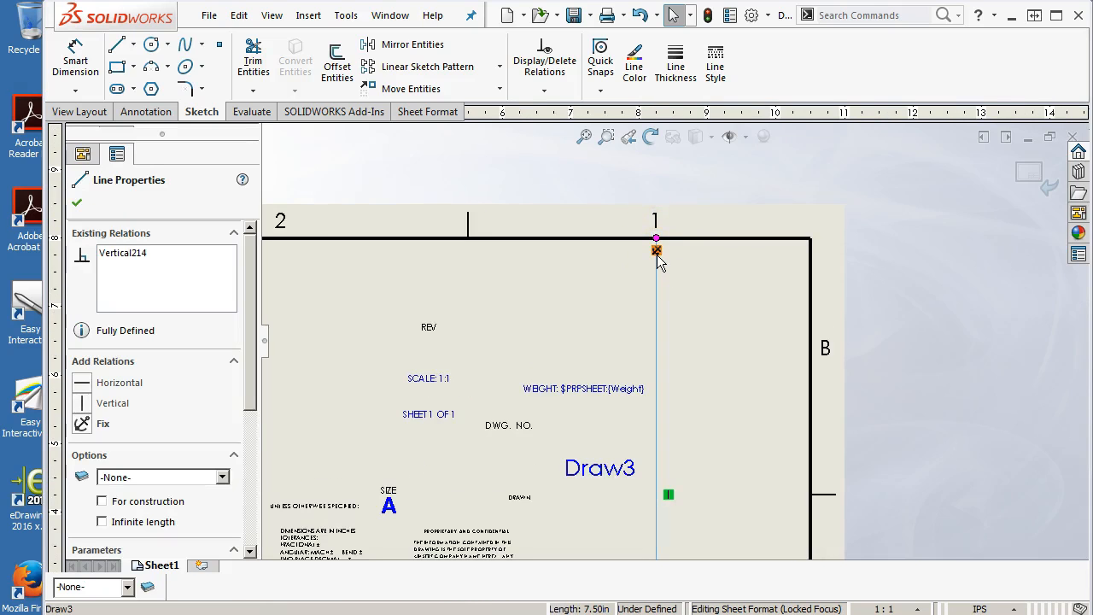
left_click(526, 67)
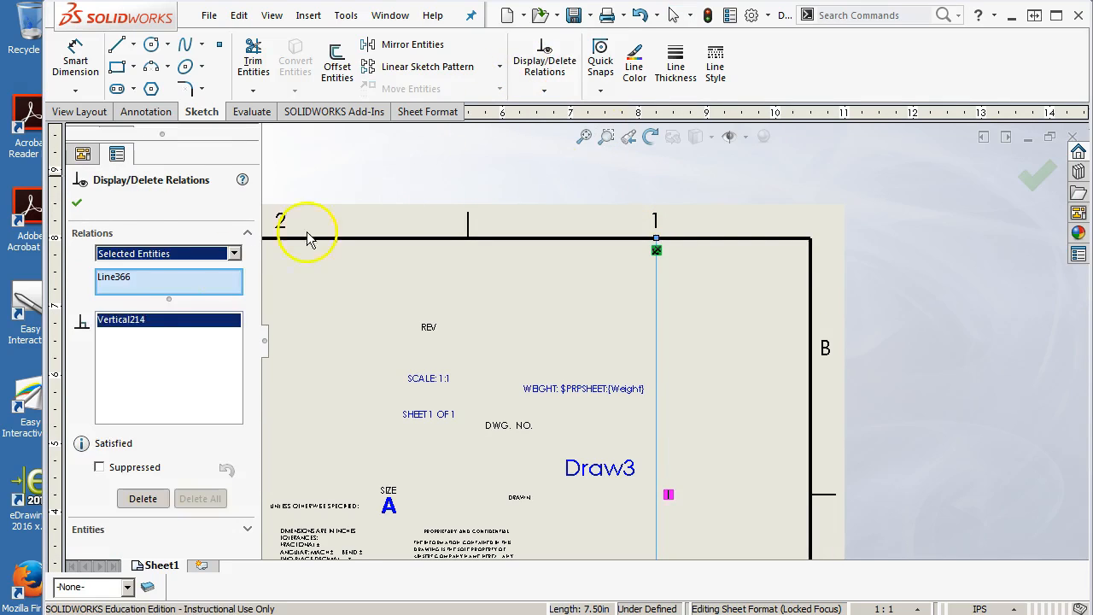
left_click(138, 254)
left_click(142, 269)
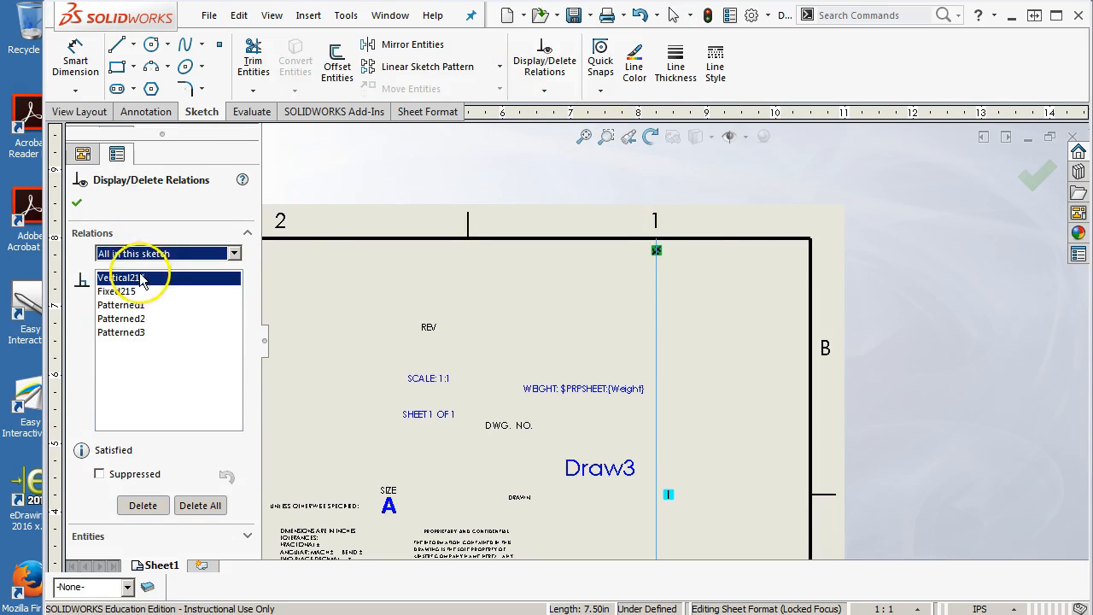
left_click(134, 292)
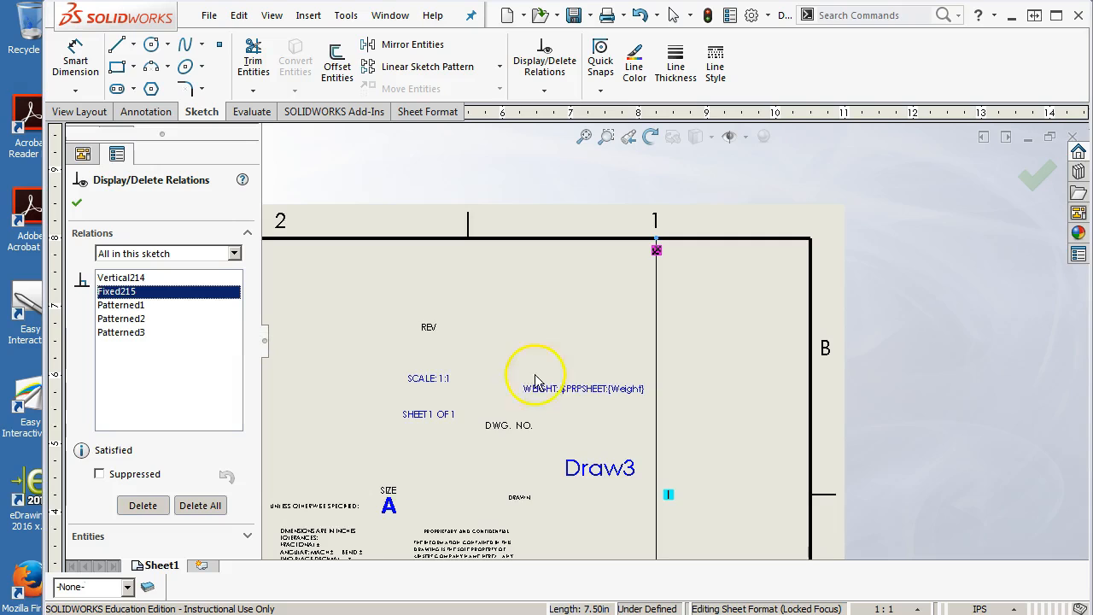
scroll(574, 372, "up", 1)
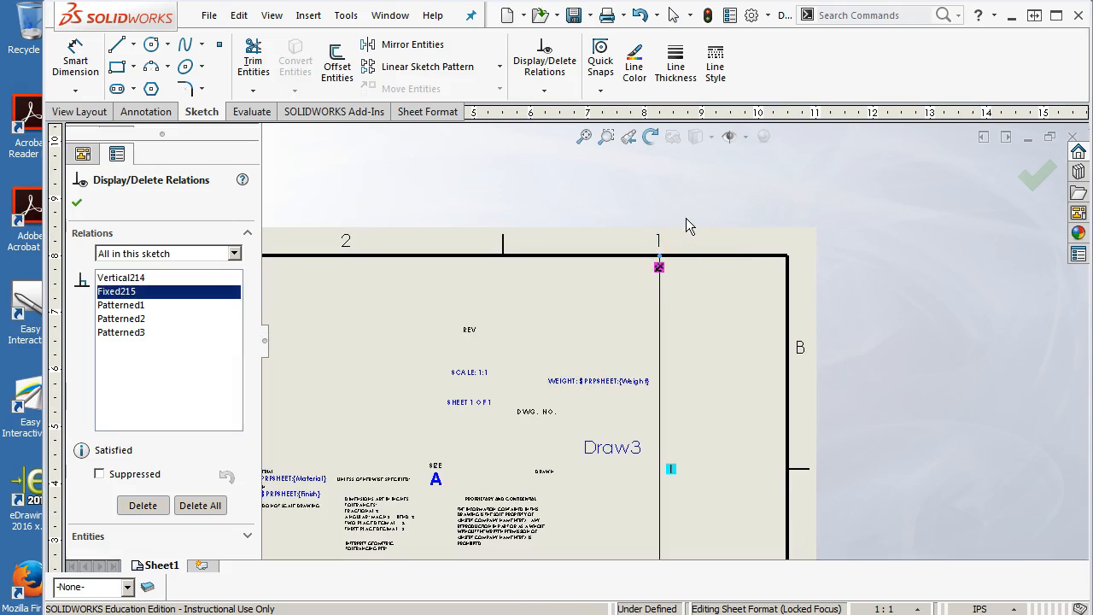
left_click(76, 203)
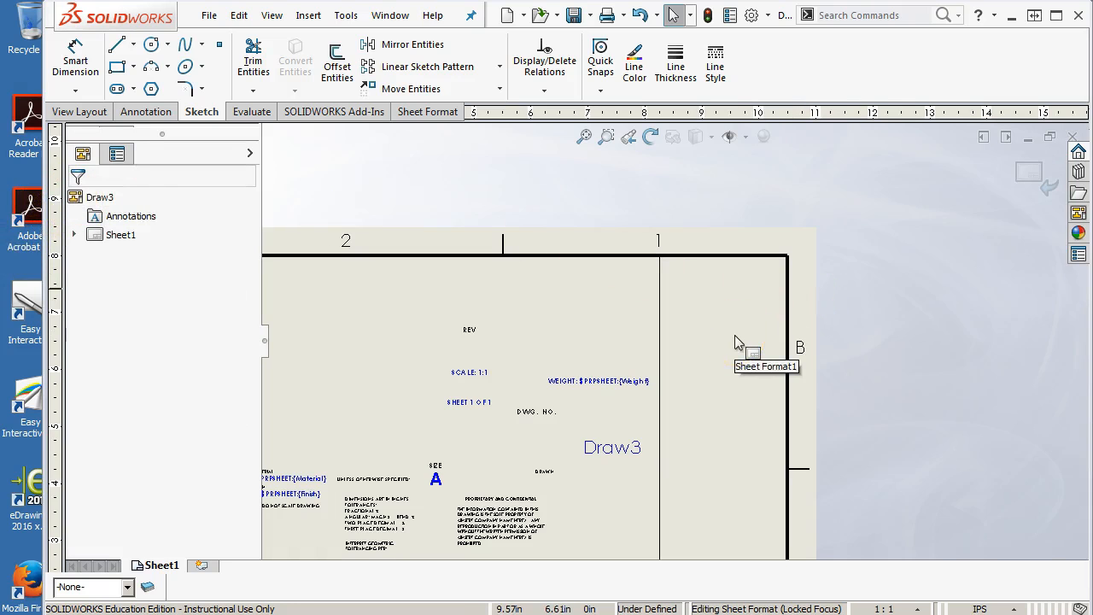
Step: Look up the Line Format command category in the Customize settings with the vertical line selected, and close them without changes
scroll(735, 402, "up", 3)
scroll(695, 470, "down", 2)
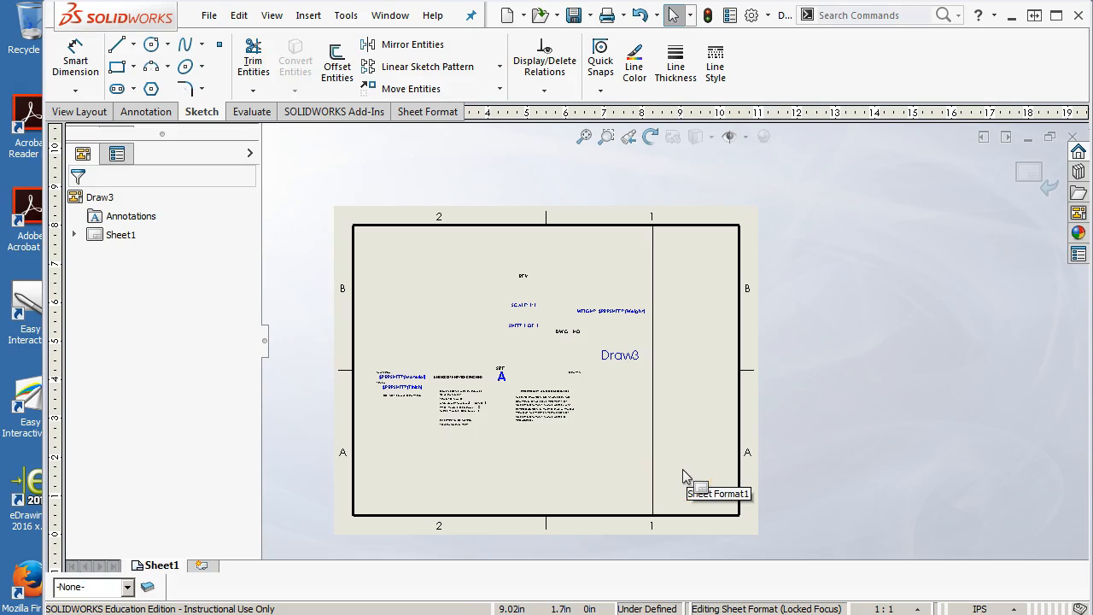
scroll(688, 308, "down", 1)
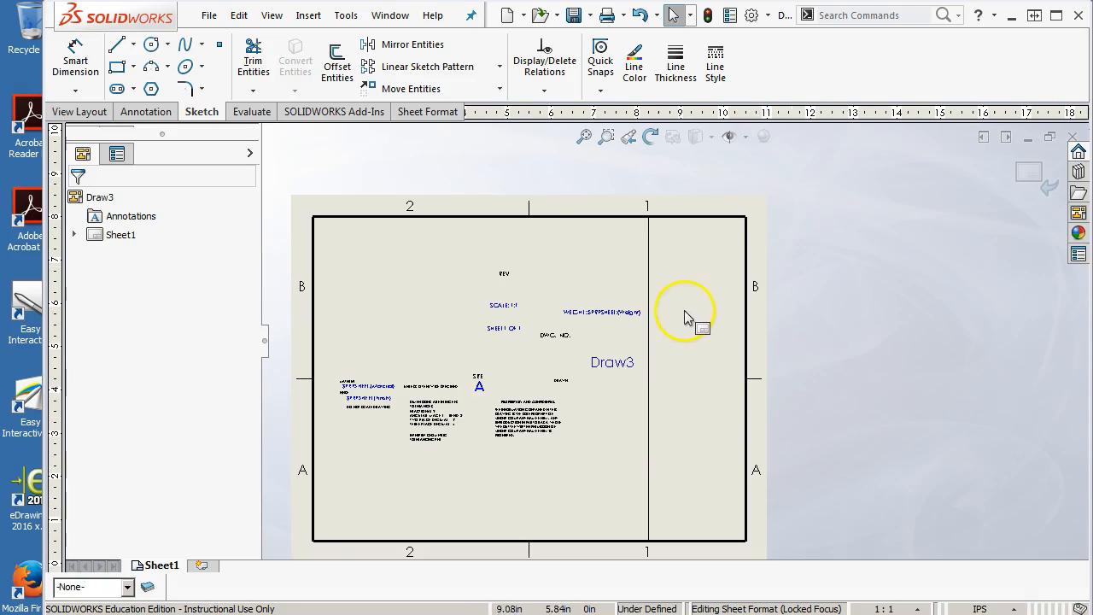
left_click(652, 266)
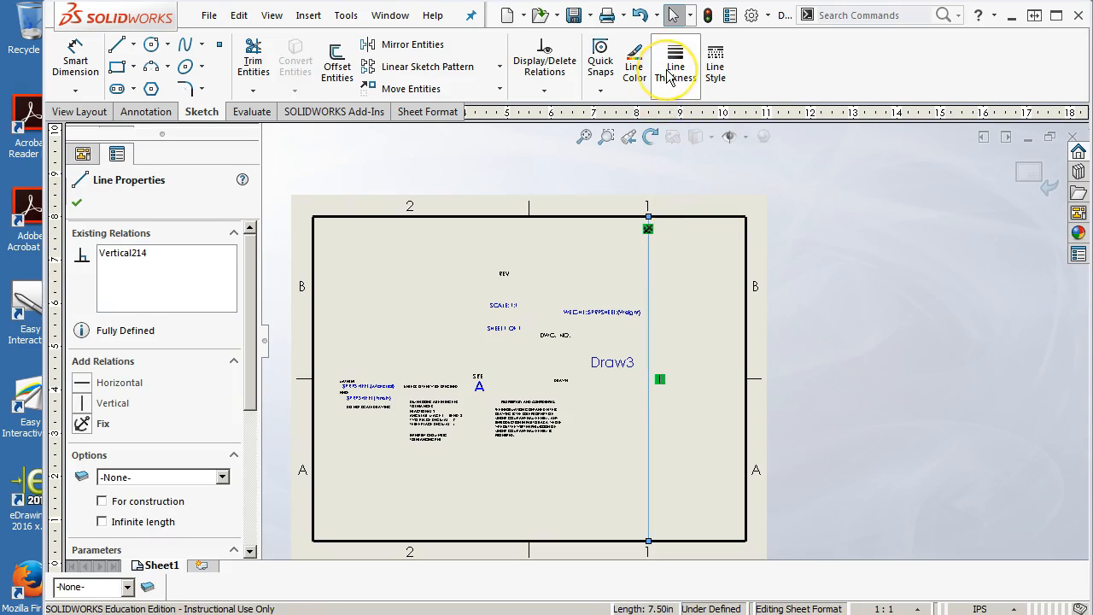
right_click(853, 75)
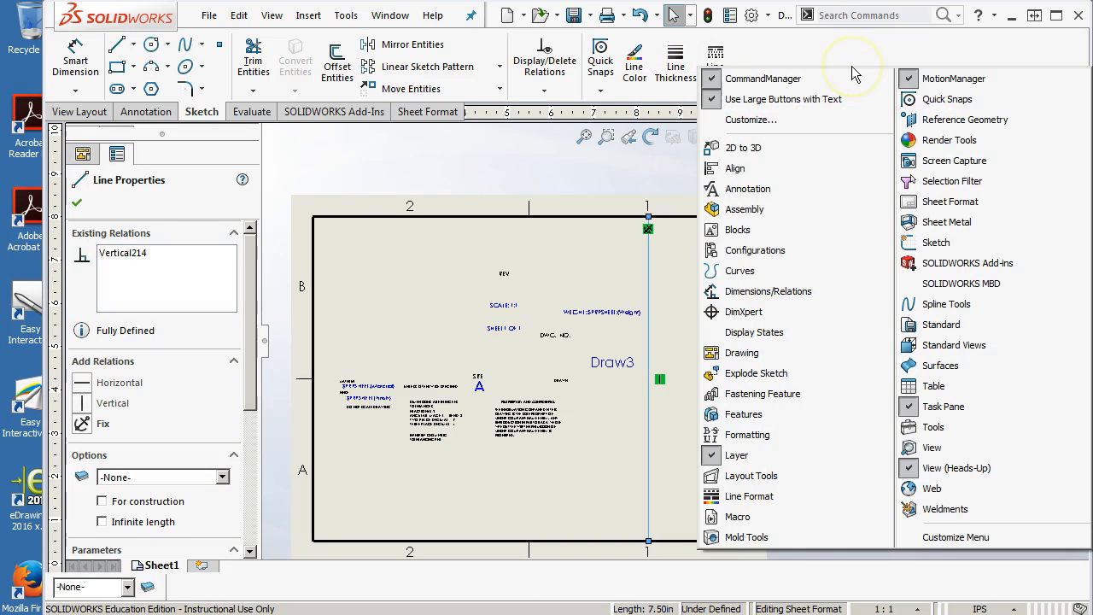
left_click(756, 120)
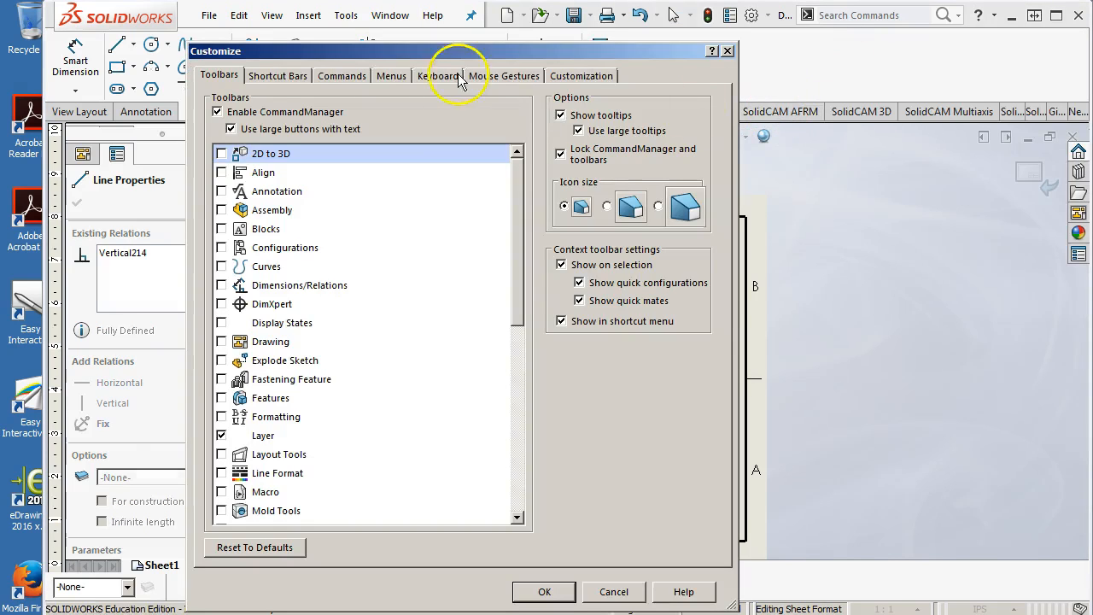
left_click(366, 77)
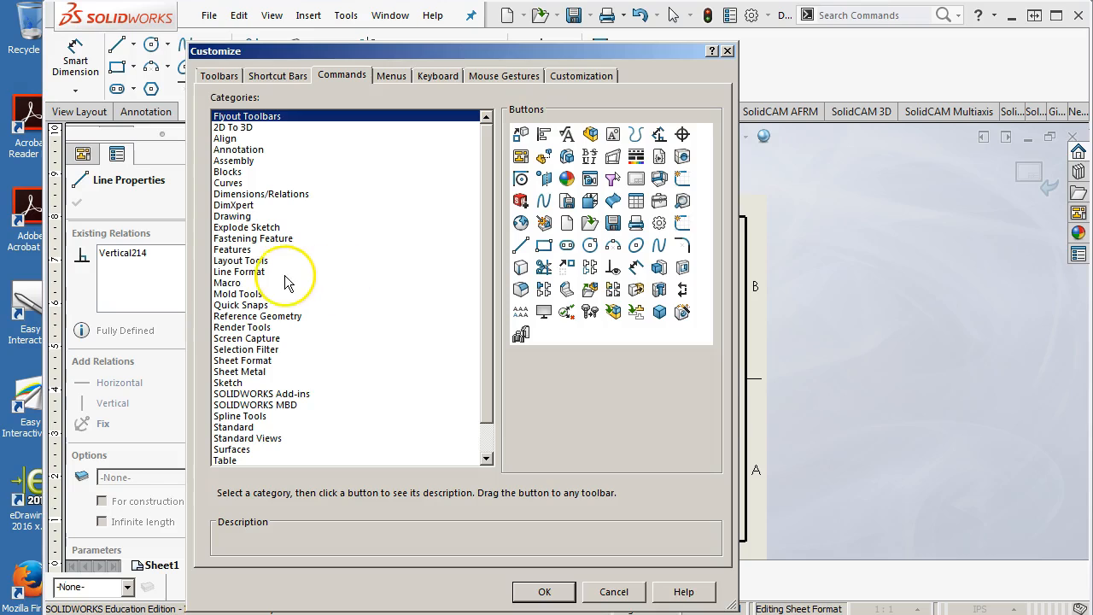
left_click(252, 271)
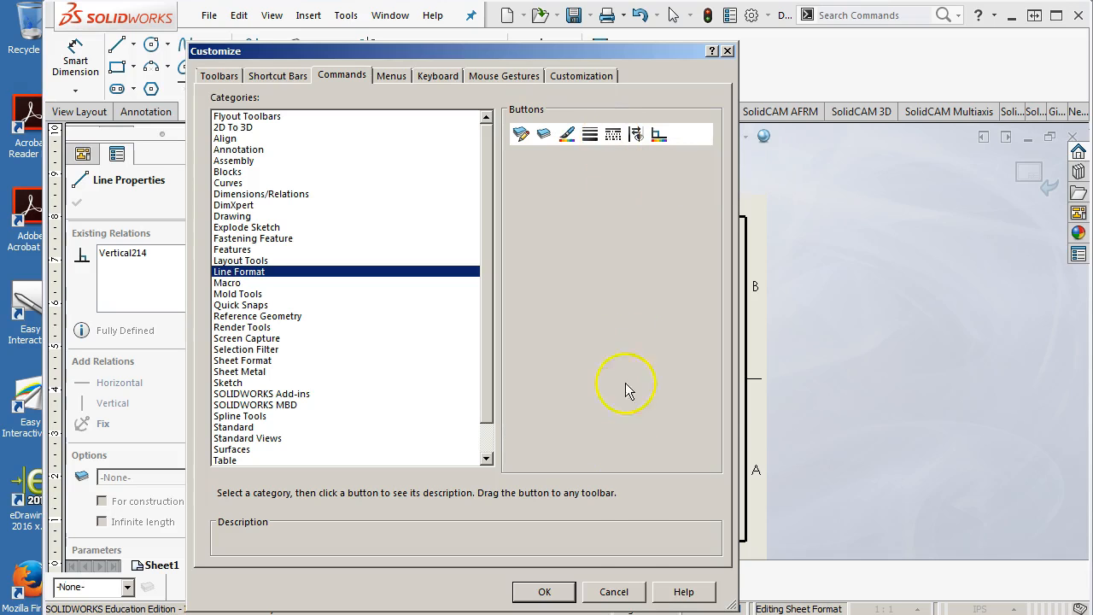
left_click(624, 589)
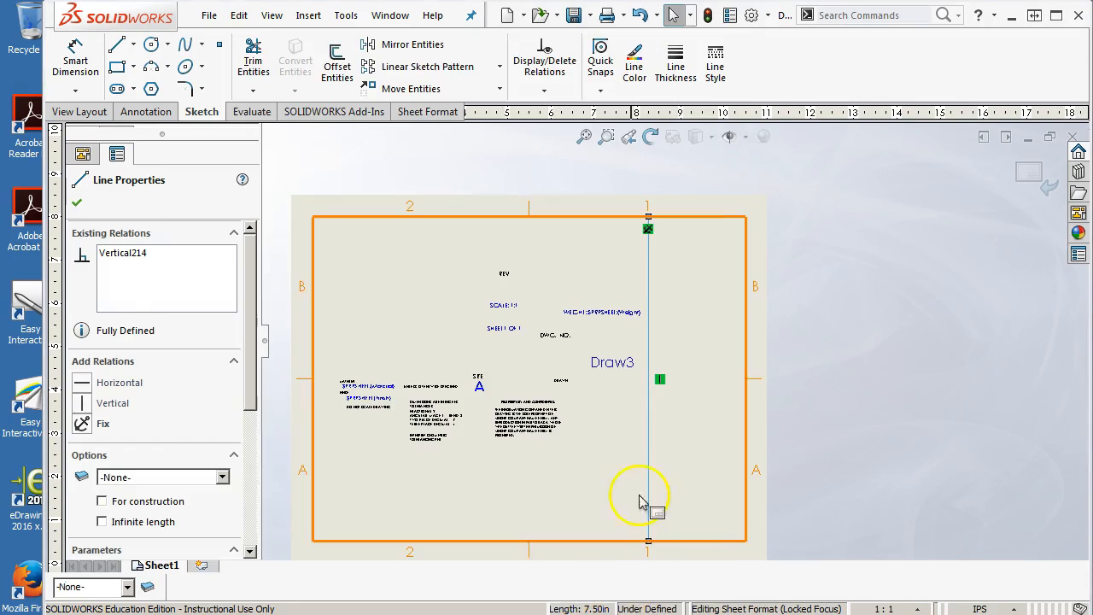
Step: Set the vertical title block line's thickness to 0.0197in
left_click(703, 286)
scroll(674, 411, "down", 3)
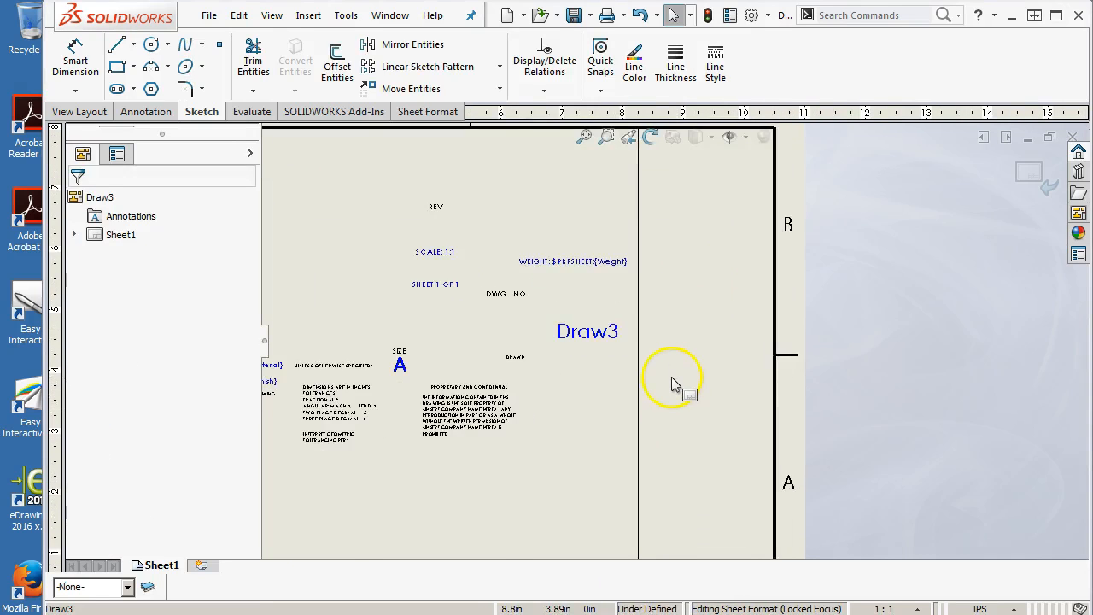
scroll(674, 417, "up", 2)
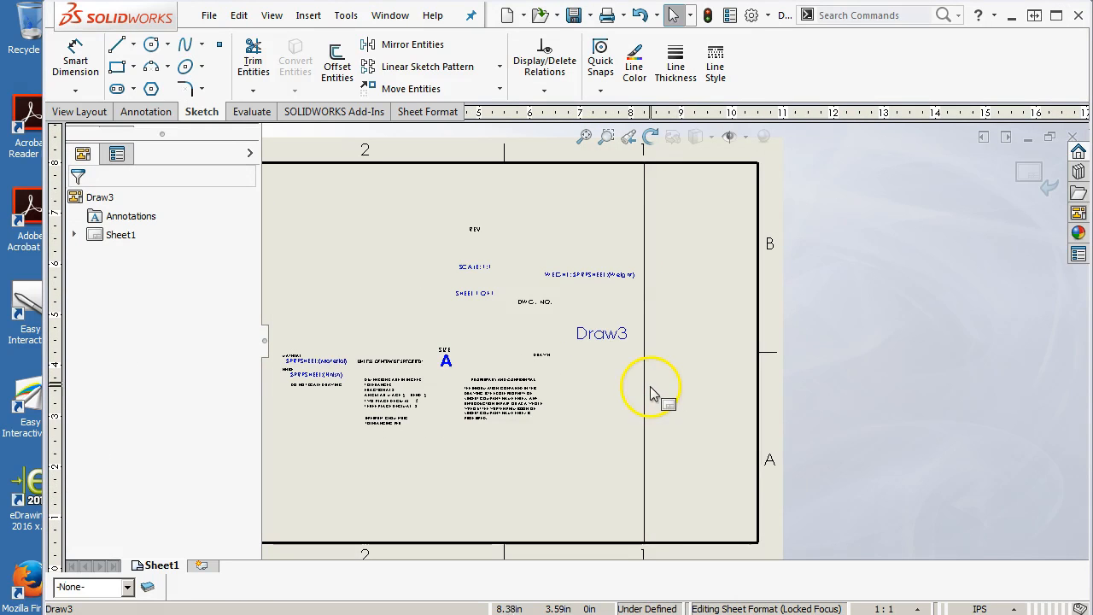
left_click(649, 388)
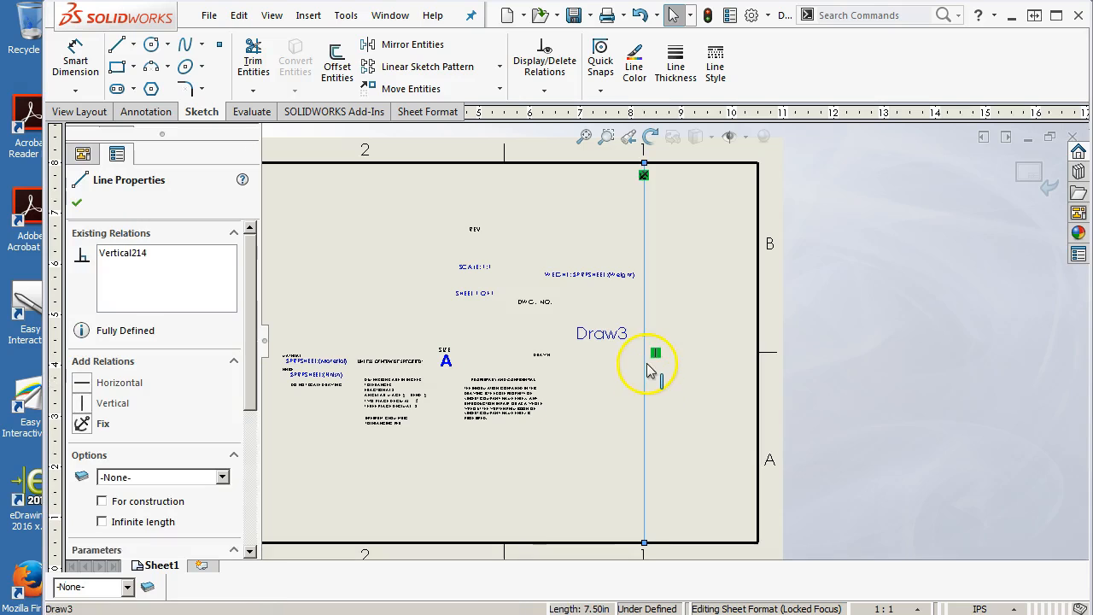
left_click(674, 64)
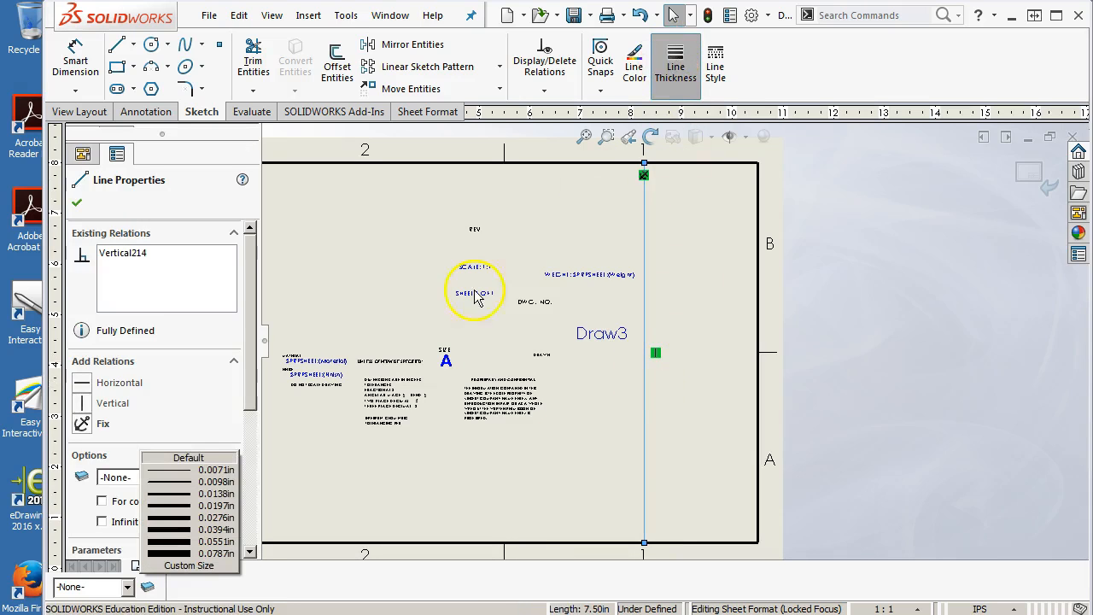
left_click(182, 505)
left_click(688, 257)
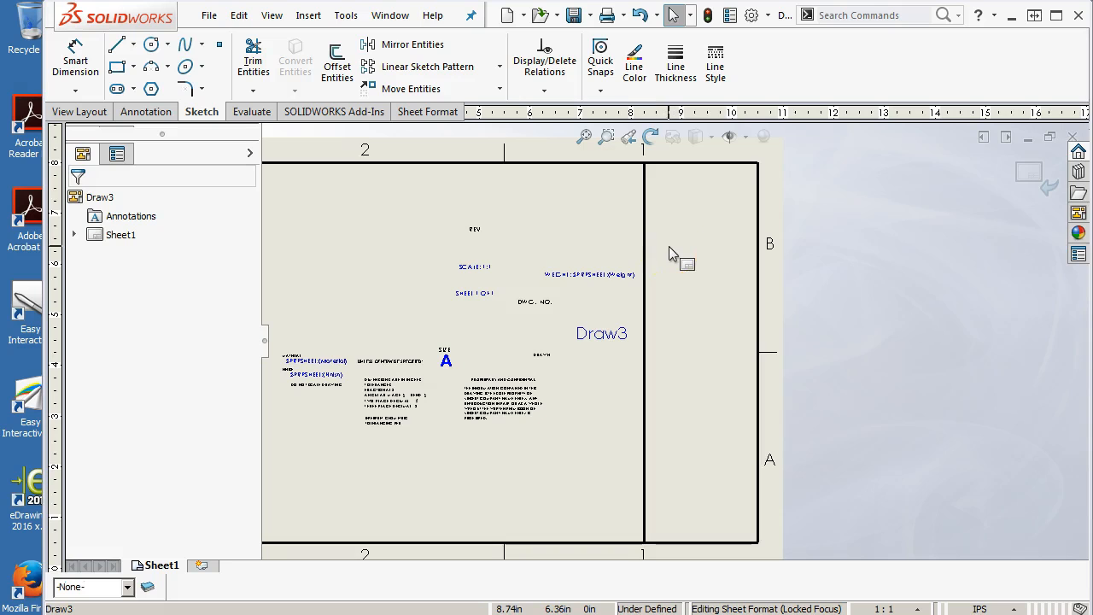
Step: Move the linked file name note into the upper part of the new title block, close to the thick vertical line
scroll(672, 204, "down", 1)
scroll(672, 212, "down", 1)
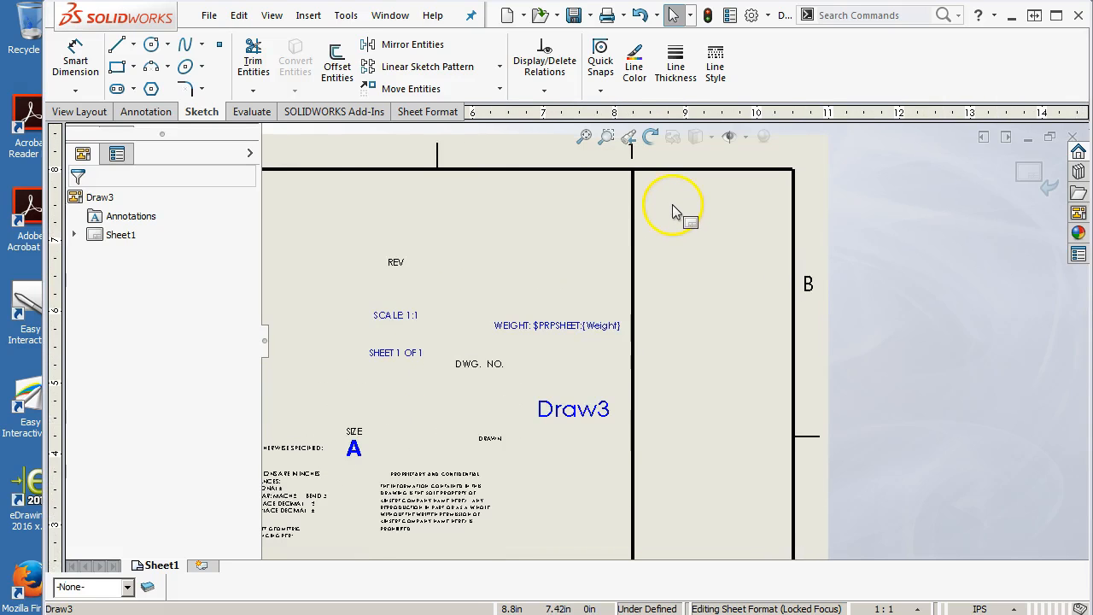
scroll(587, 299, "down", 1)
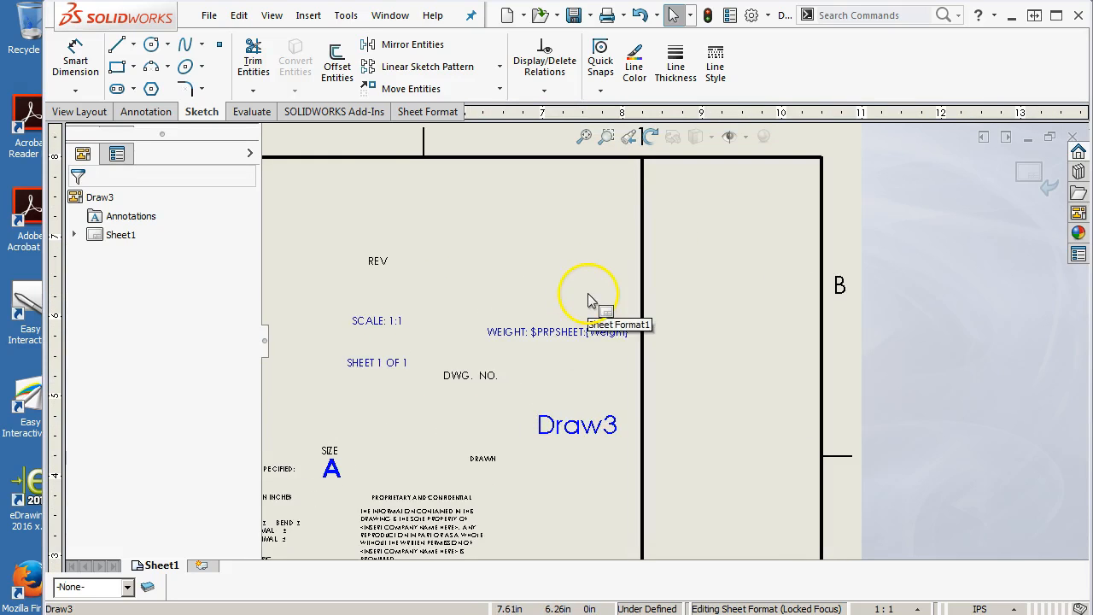
left_click_drag(578, 440, 691, 202)
scroll(686, 207, "down", 3)
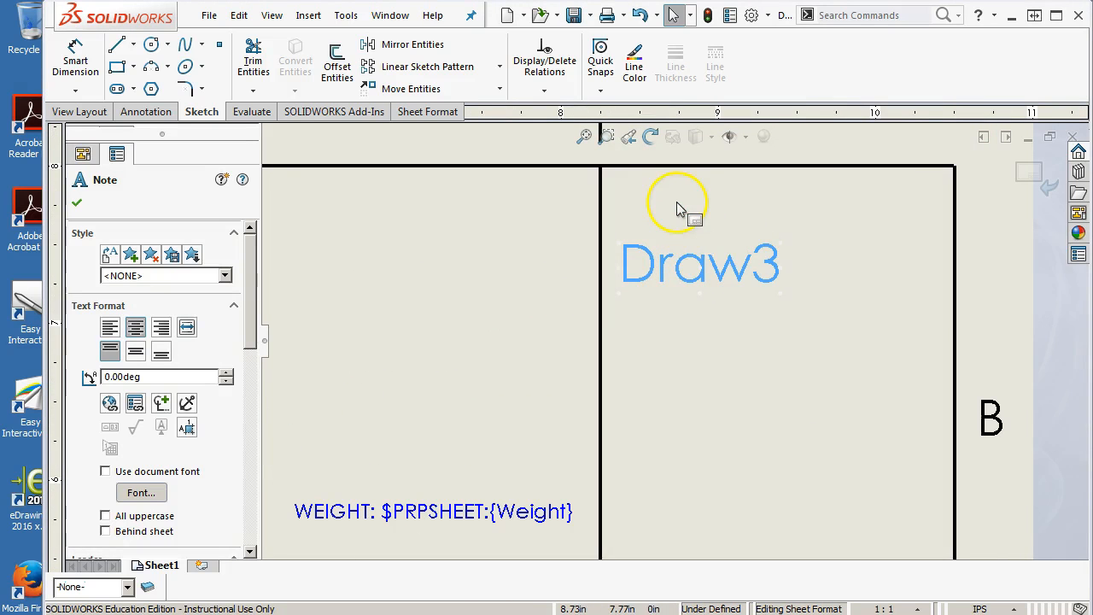
left_click_drag(666, 271, 660, 283)
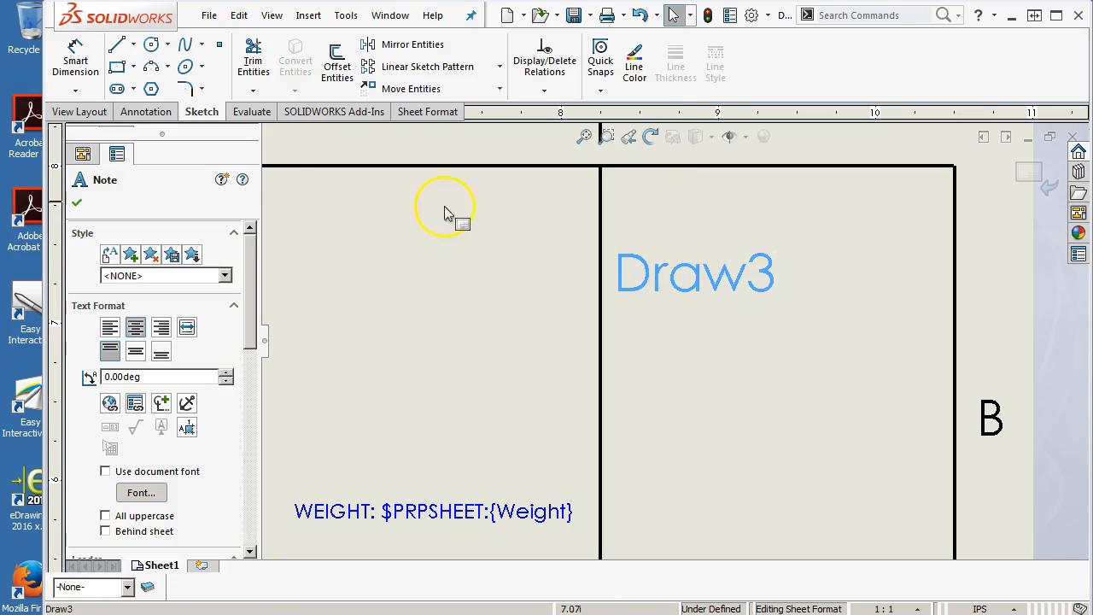
Step: Add a note reading "Drawing Name:" above the linked file name note in the title block
left_click(146, 112)
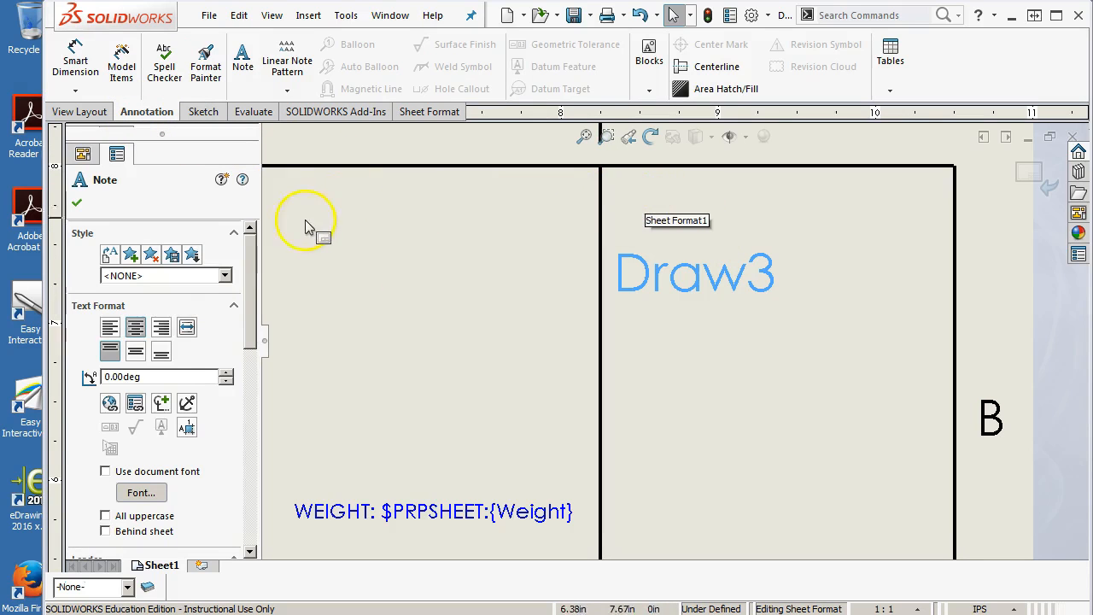
key("Escape")
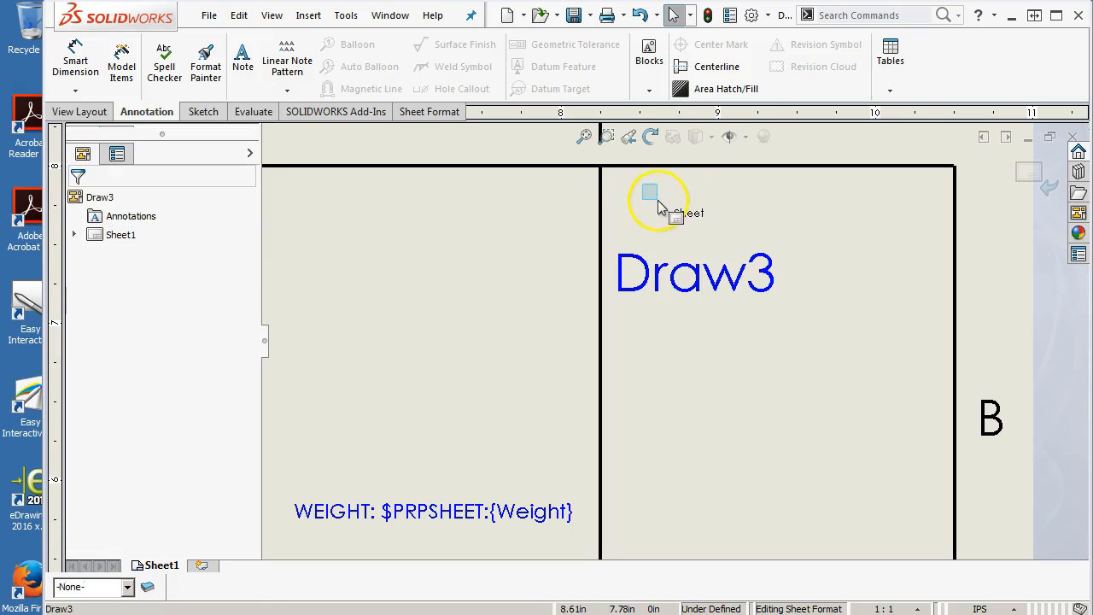
left_click(243, 60)
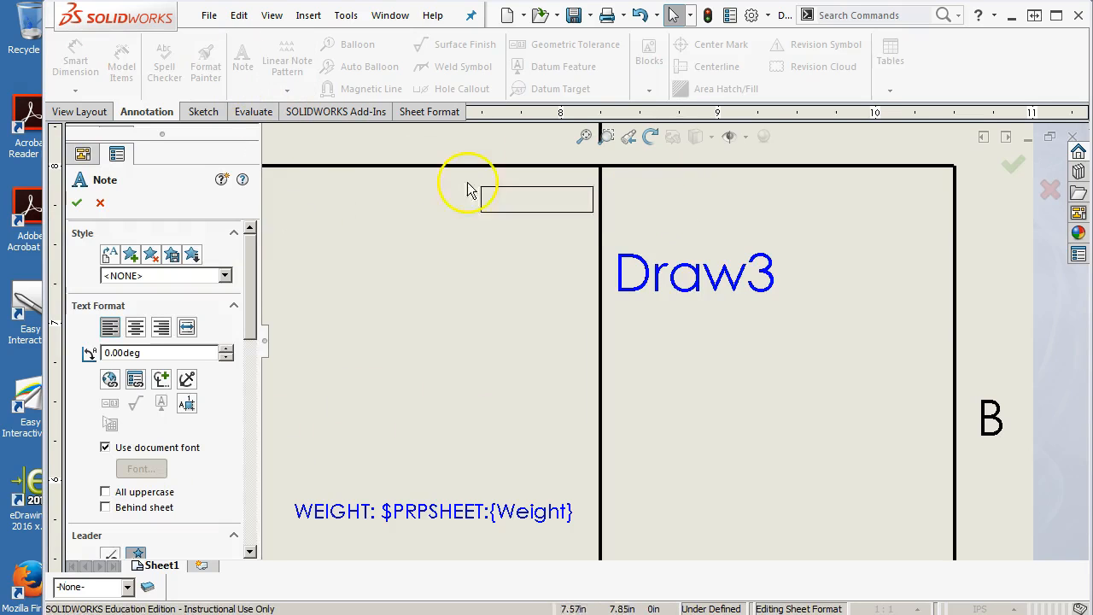
left_click(608, 195)
type("F")
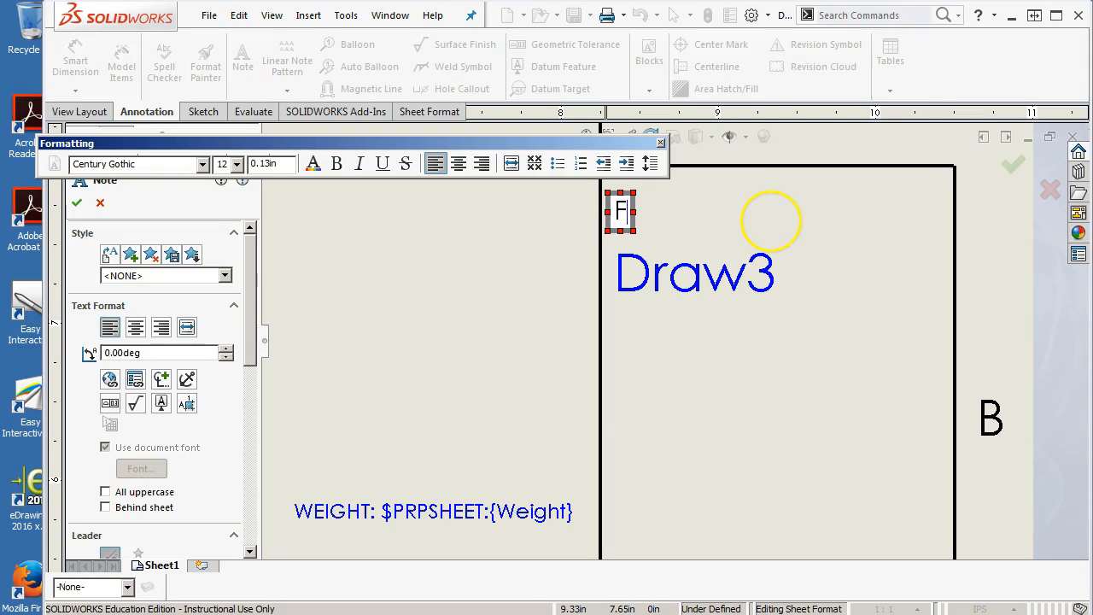
key("BackSpace")
type("D")
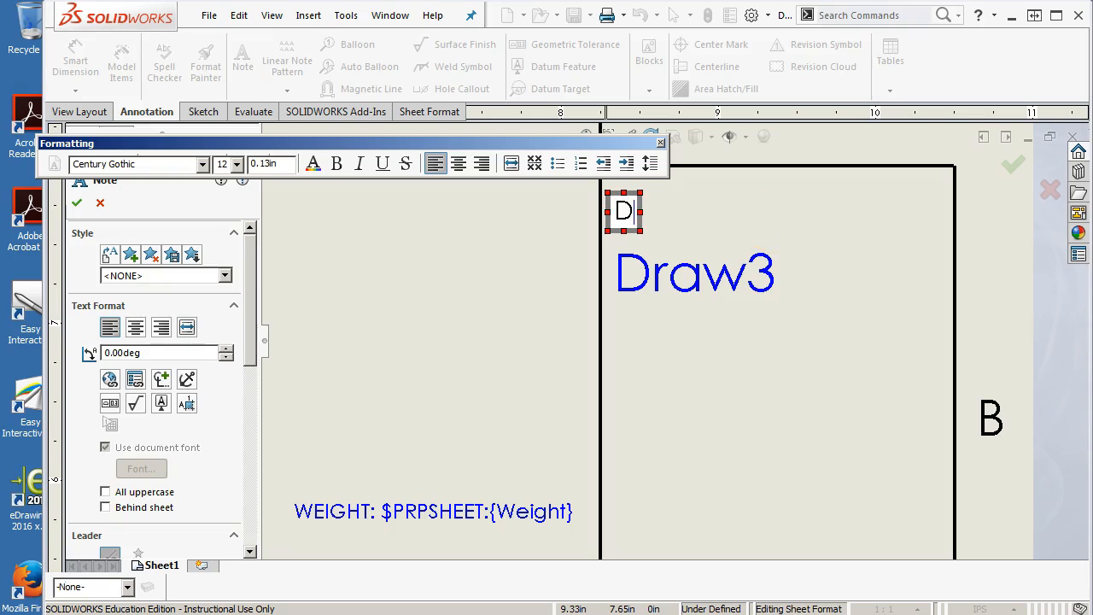
type("rawing Name")
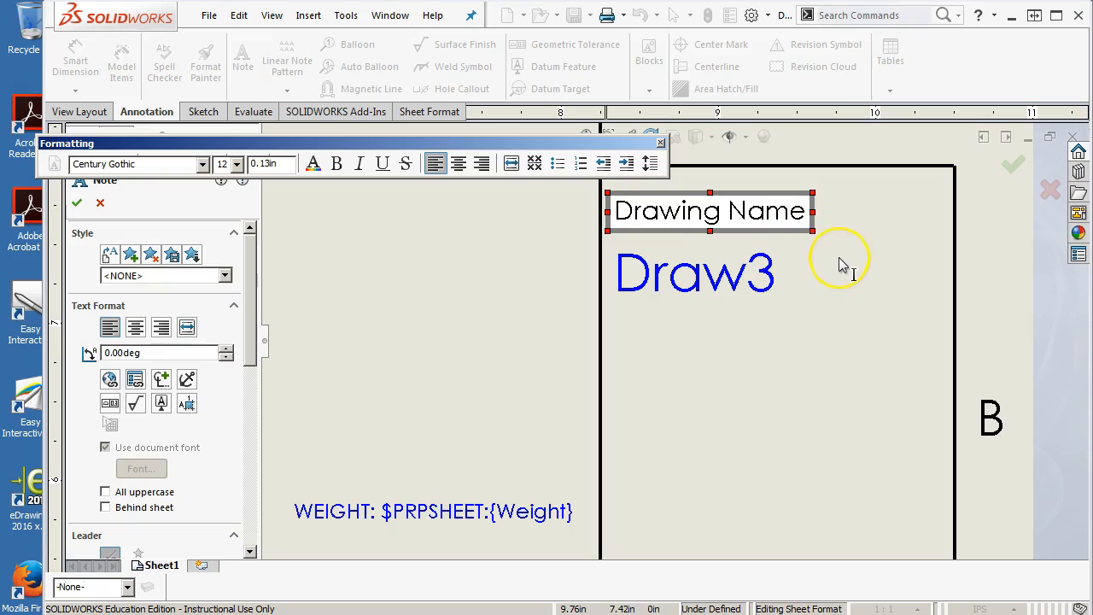
type(":")
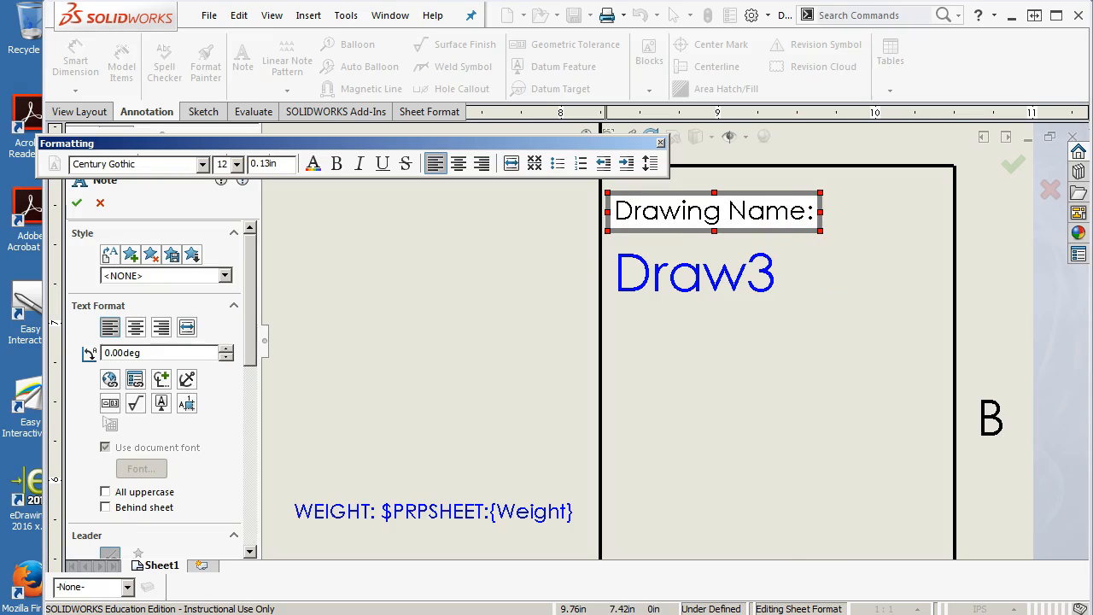
left_click(846, 291)
key("Escape")
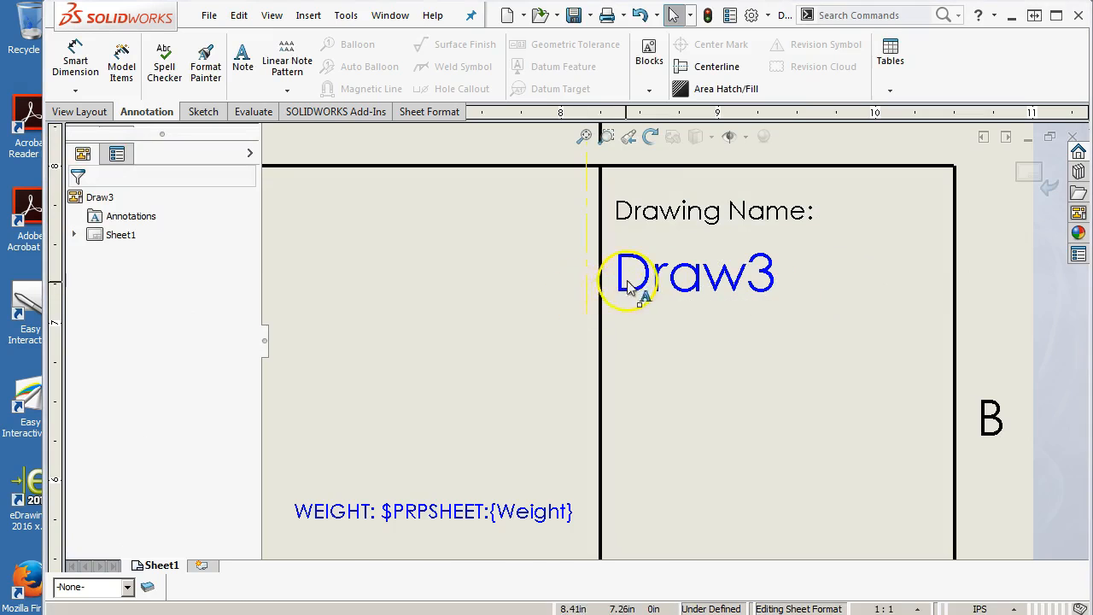
Step: Move the "Drawing Name:" label into the title block's upper-left corner and place the linked file name note directly beneath it
left_click_drag(630, 281, 637, 255)
left_click(634, 252)
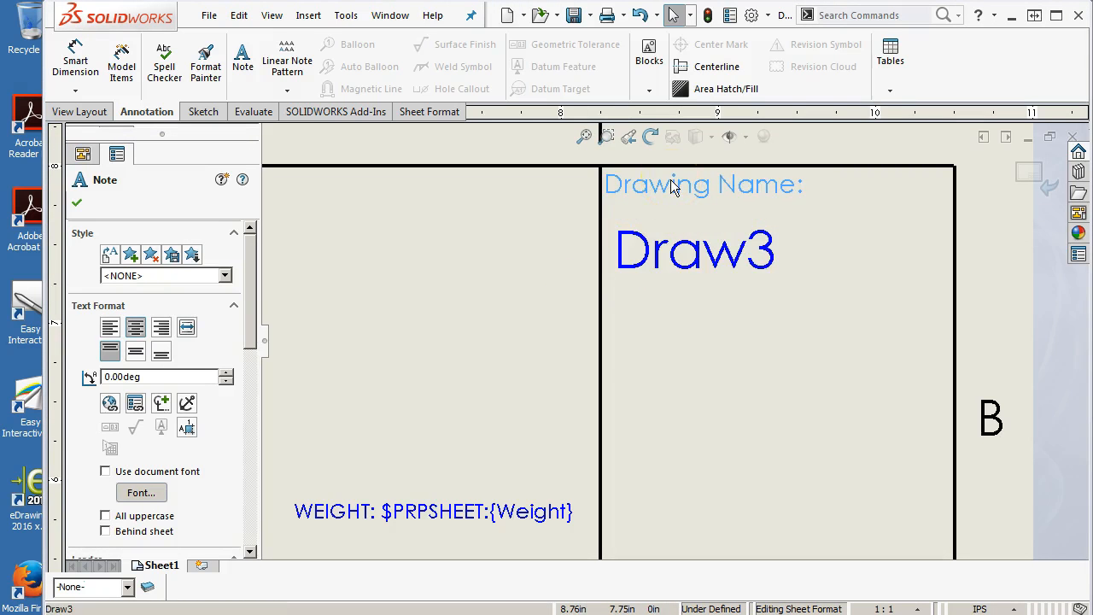
left_click(666, 241)
left_click_drag(666, 238, 662, 219)
left_click(695, 276)
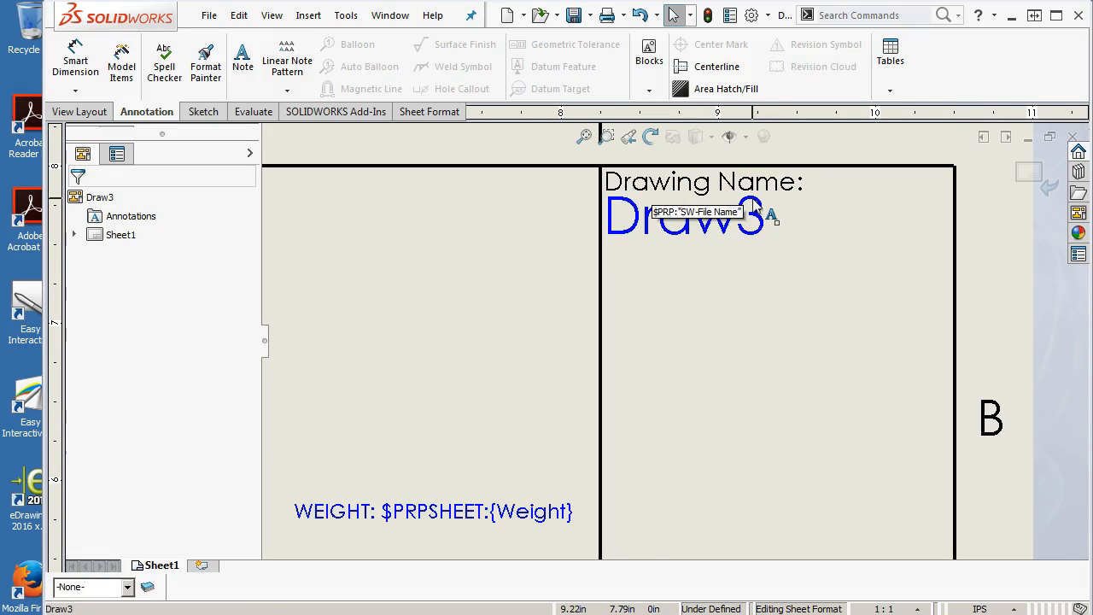
left_click(627, 218)
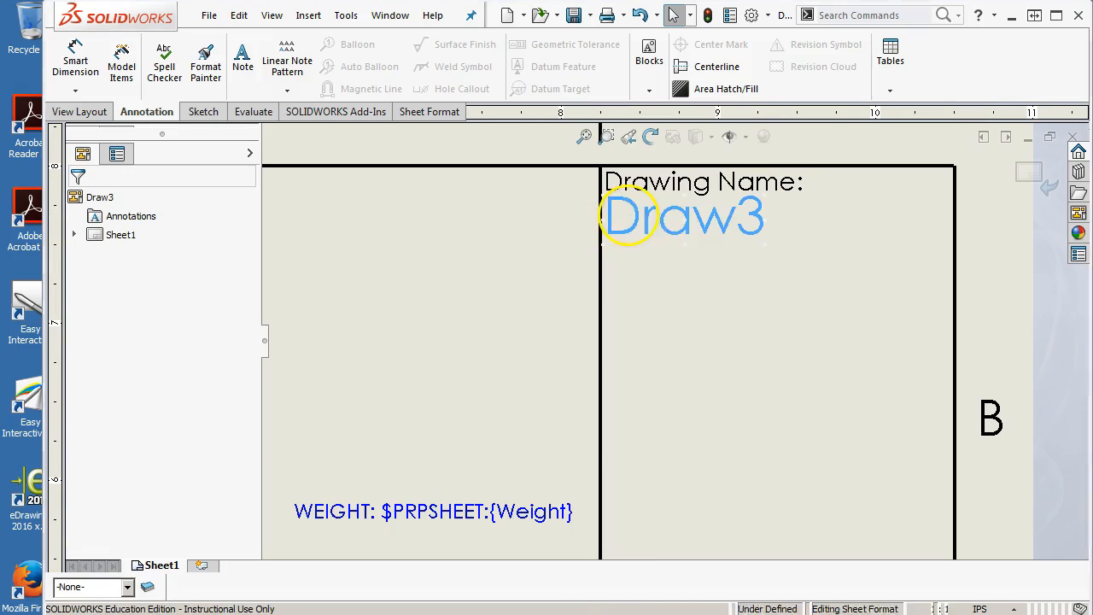
left_click(669, 189, "ctrl")
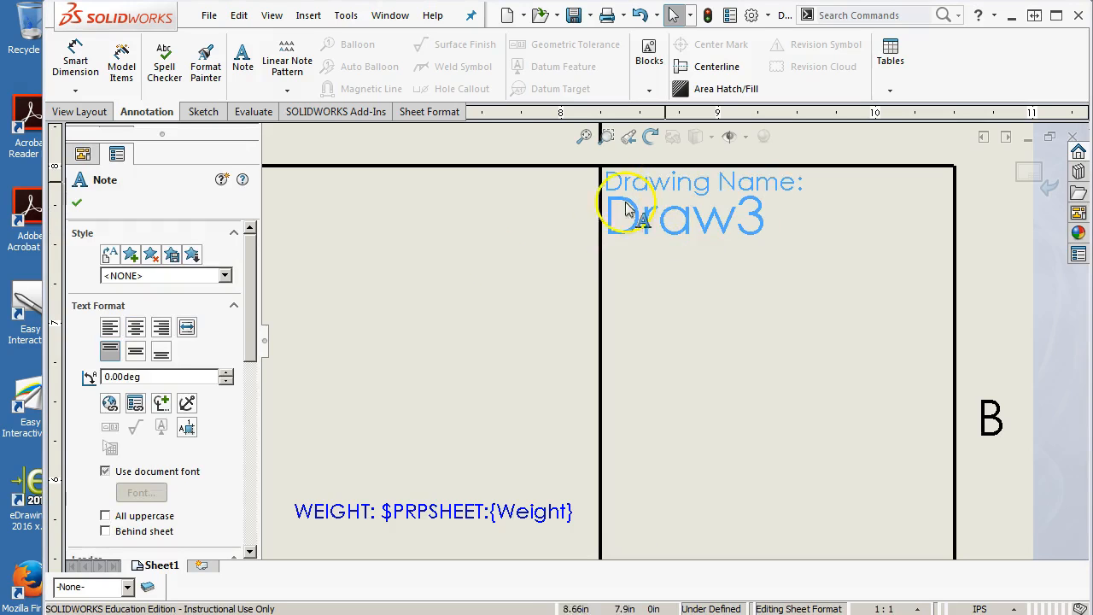
left_click_drag(254, 322, 252, 262)
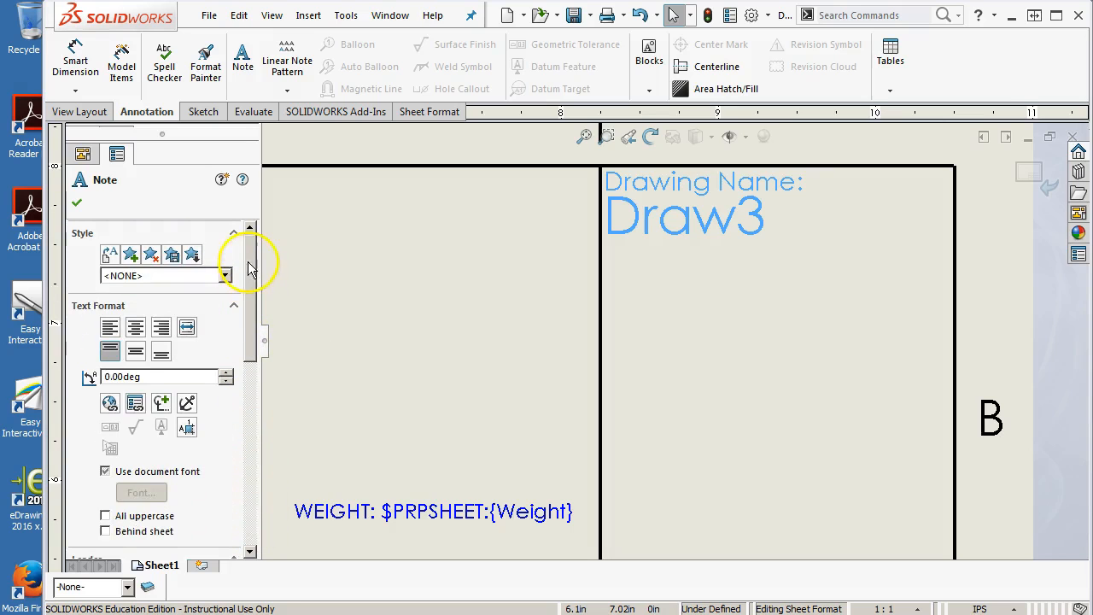
right_click(714, 223)
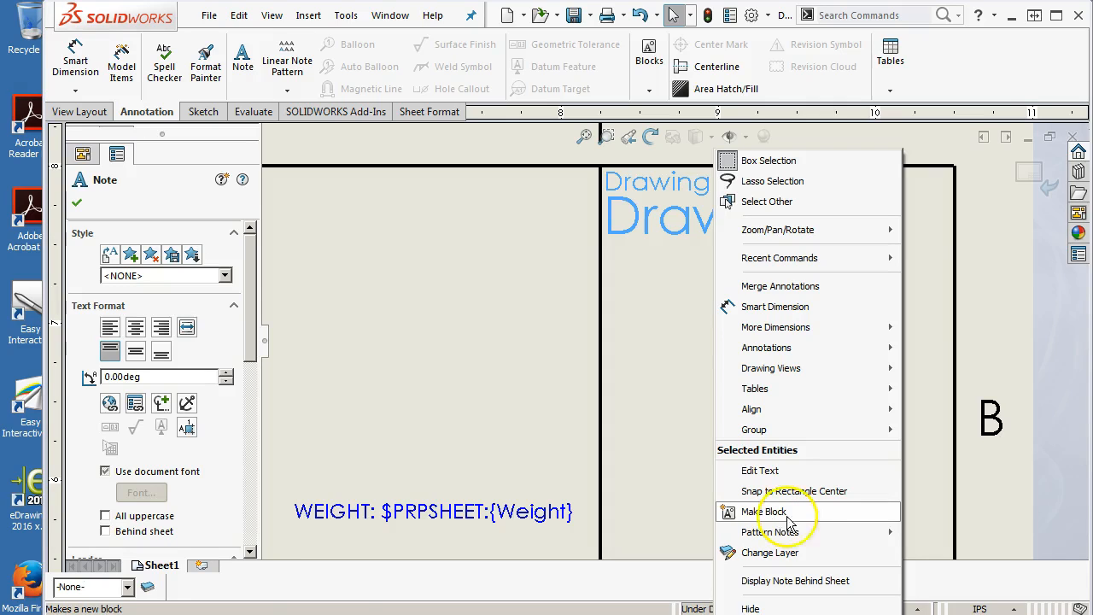
left_click(484, 362)
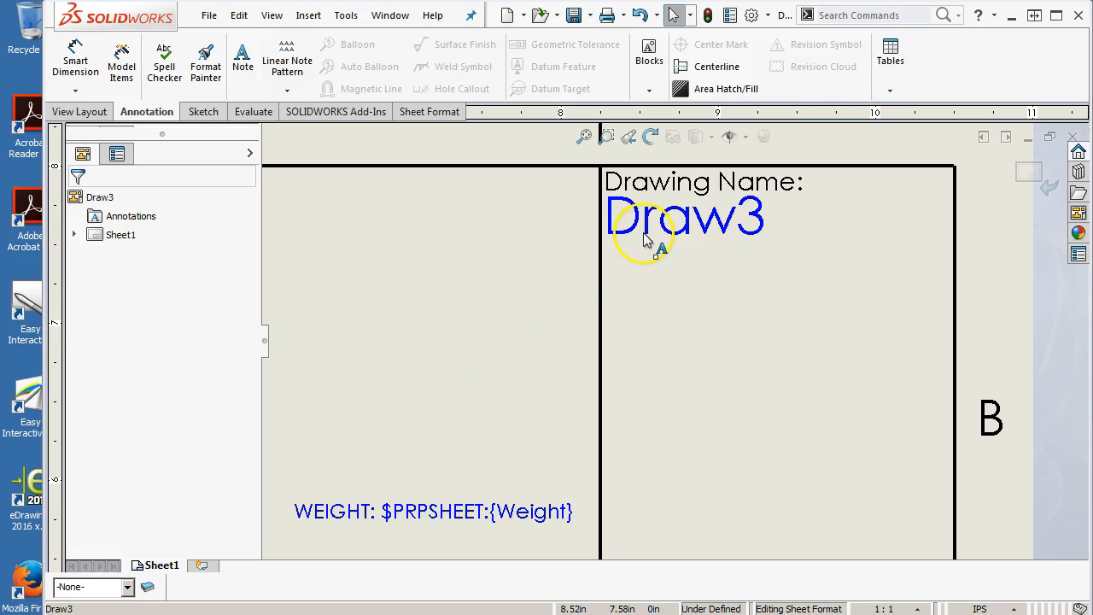
Step: Set the font size of the linked file name note in the title block to 16
double_click(673, 233)
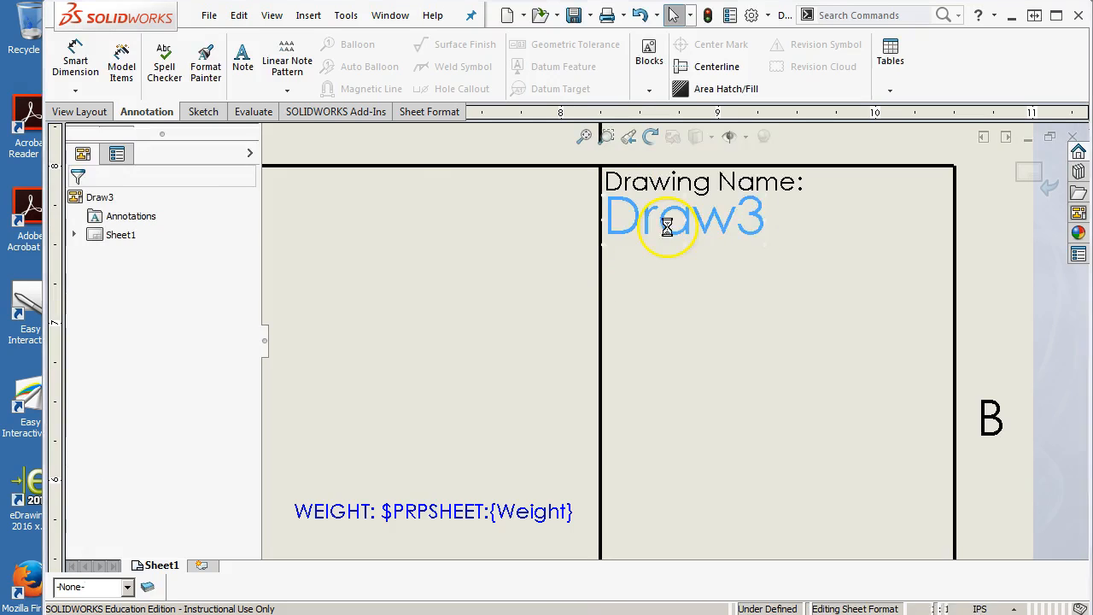
left_click(643, 158)
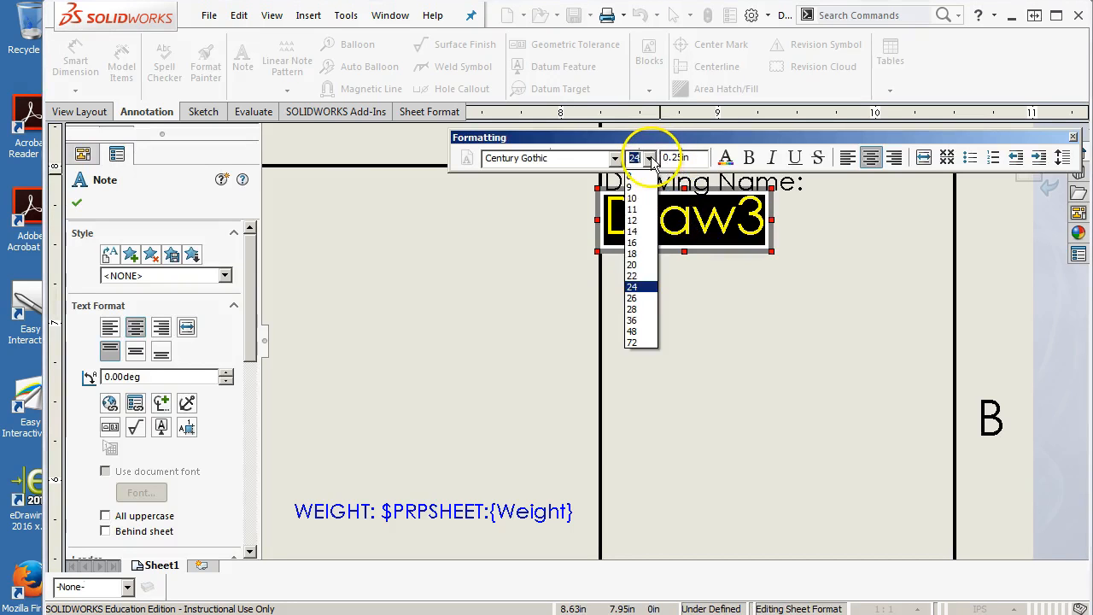
left_click(632, 232)
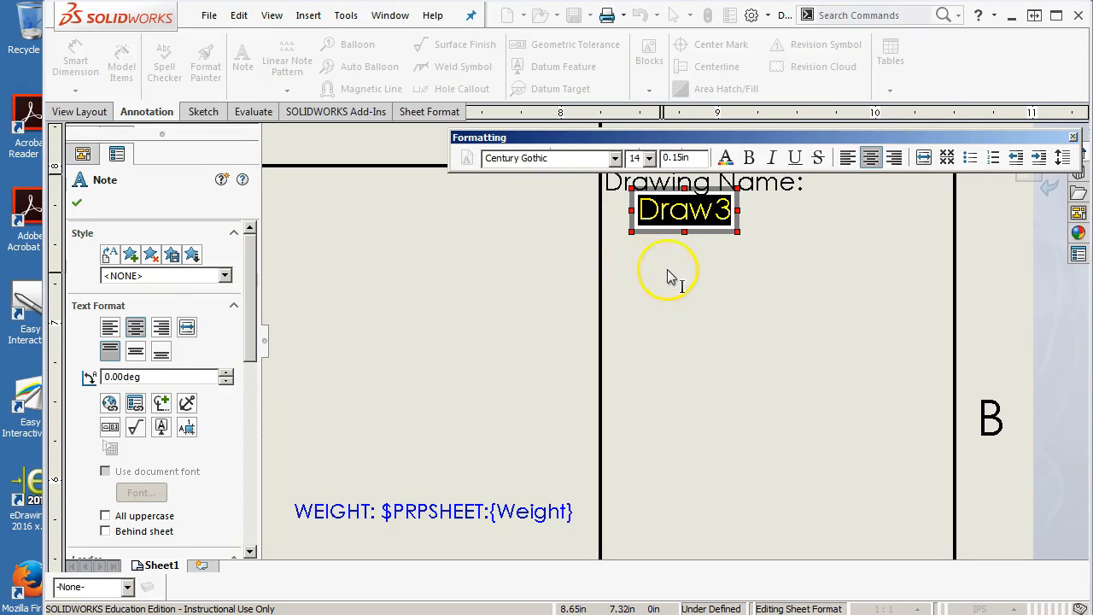
left_click(642, 158)
left_click(634, 243)
left_click(769, 286)
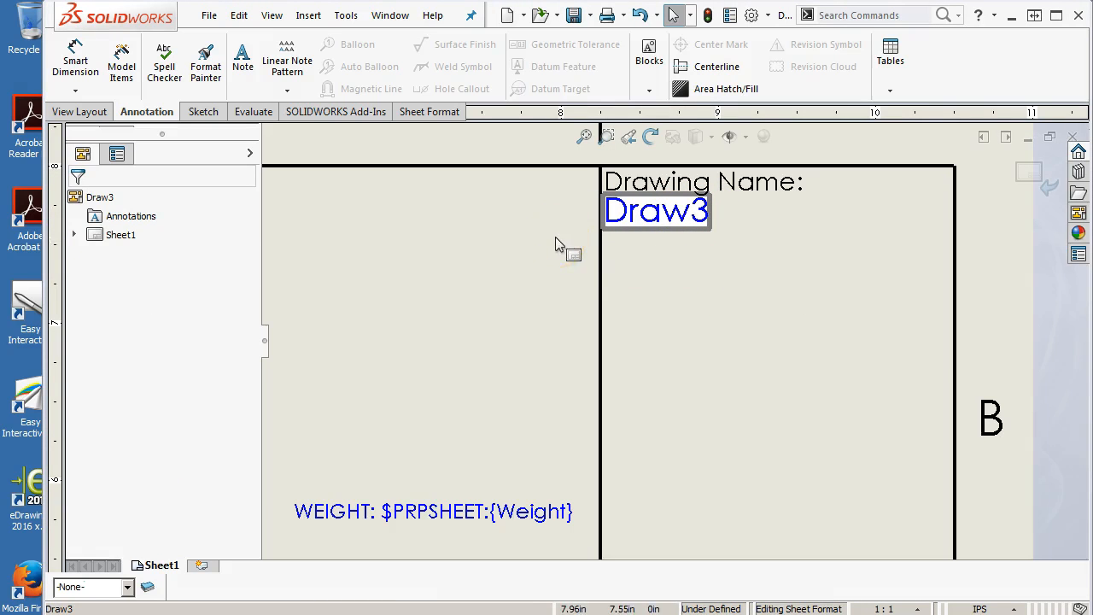
Step: Nudge the linked file name note slightly so it sits directly beneath the "Drawing Name:" label
scroll(627, 268, "up", 2)
scroll(627, 268, "down", 2)
left_click_drag(670, 237, 675, 239)
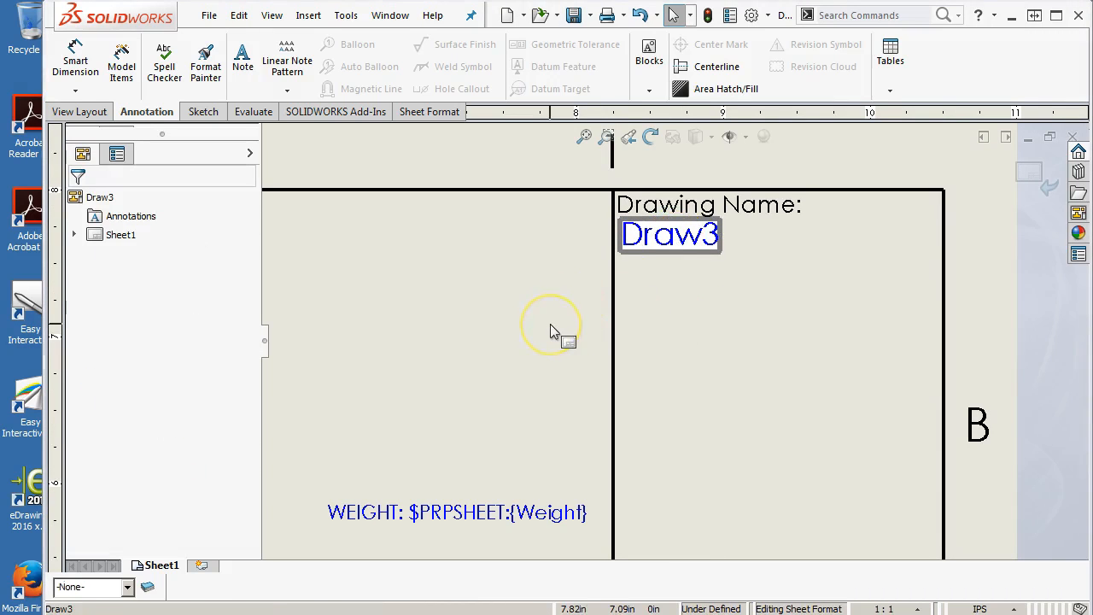
scroll(547, 329, "up", 5)
scroll(722, 282, "down", 4)
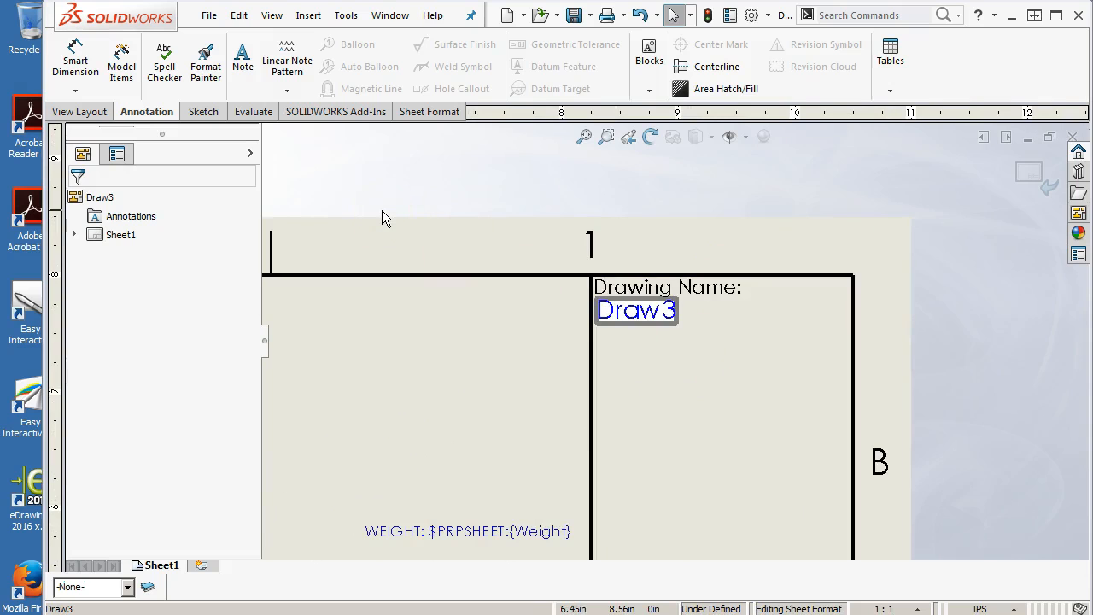
Step: Duplicate the "Drawing Name:" label and place the copy below the linked file name note, left-aligned with the original label
left_click(243, 60)
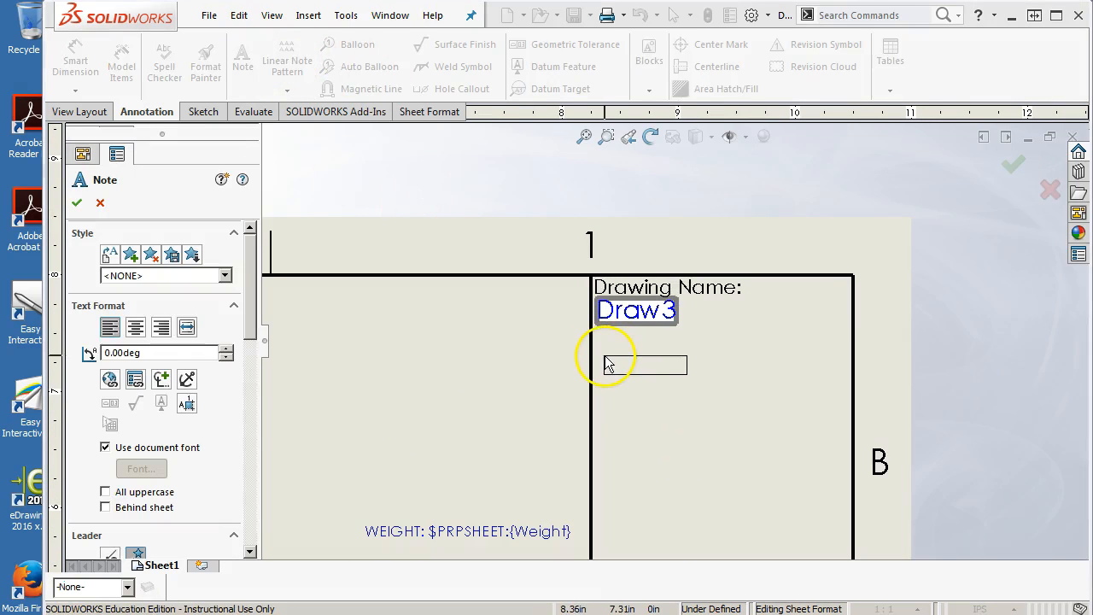
key("Escape")
left_click(689, 287)
key("ctrl+c")
left_click(650, 381)
key("ctrl+v")
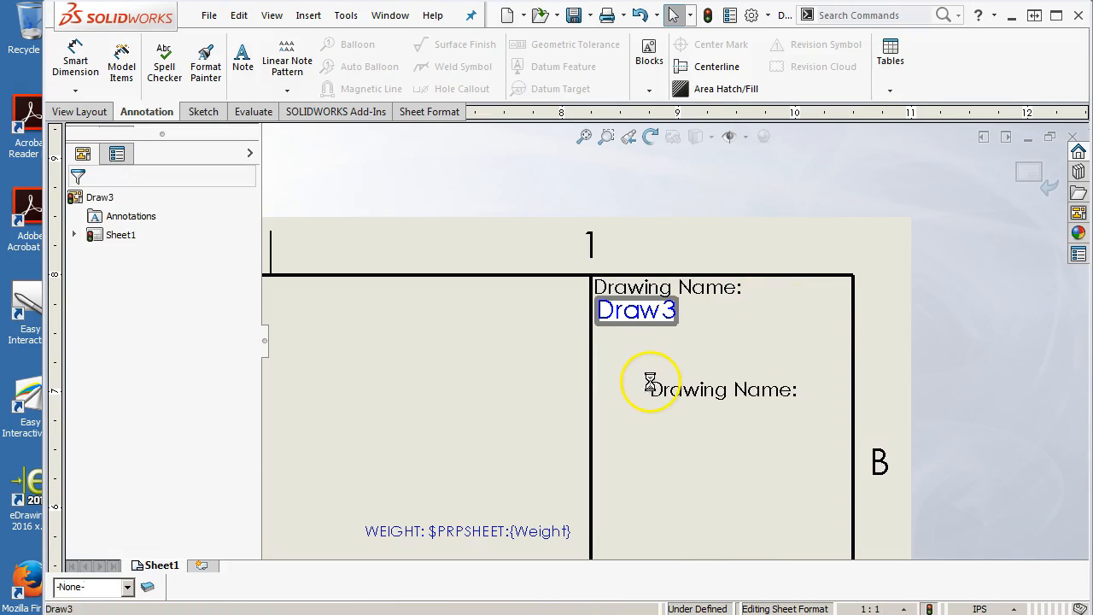
left_click_drag(659, 391, 621, 351)
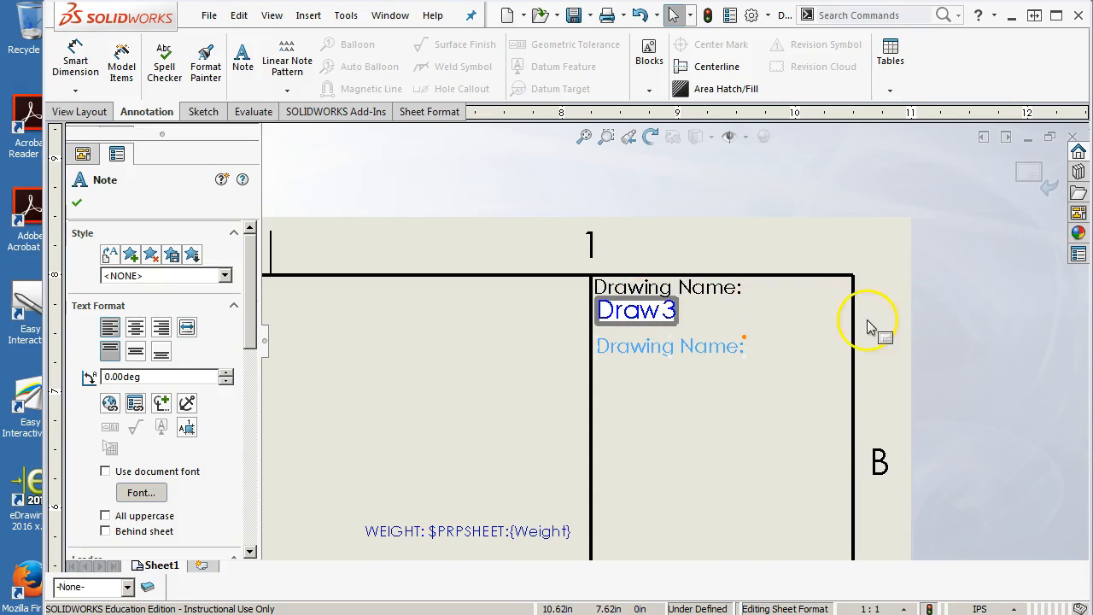
scroll(778, 330, "down", 2)
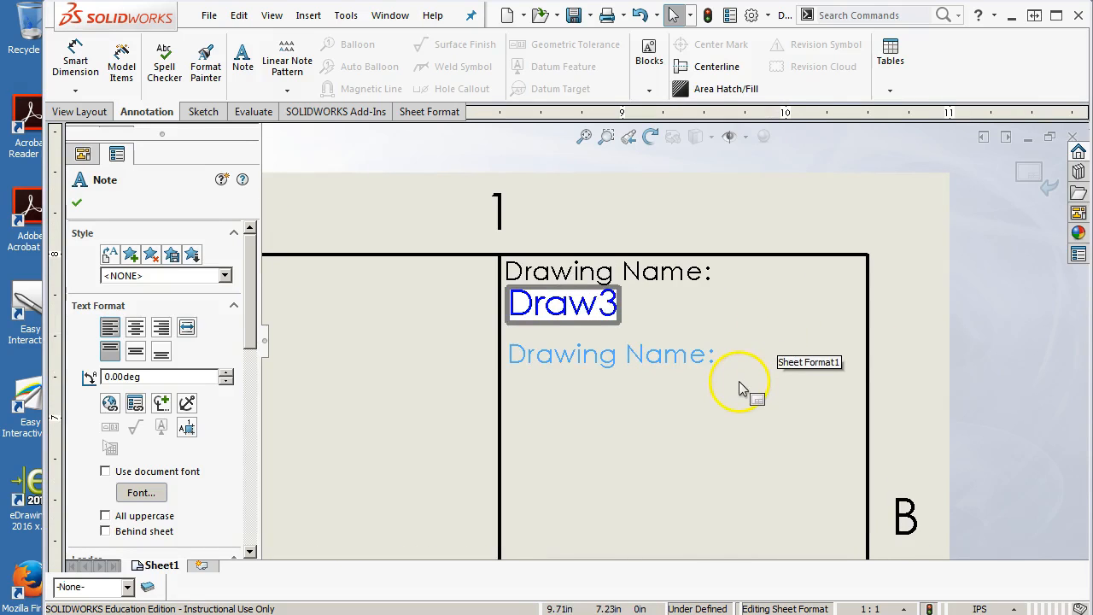
left_click(647, 354)
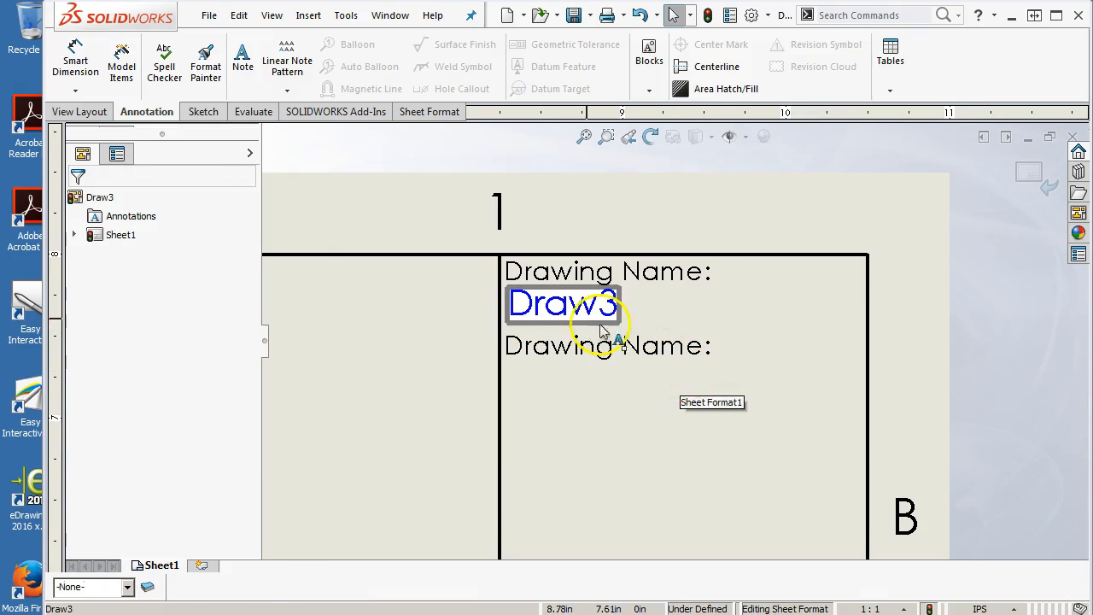
Step: Start a new note directly beneath the second "Drawing Name:" label with font size 16
left_click(236, 72)
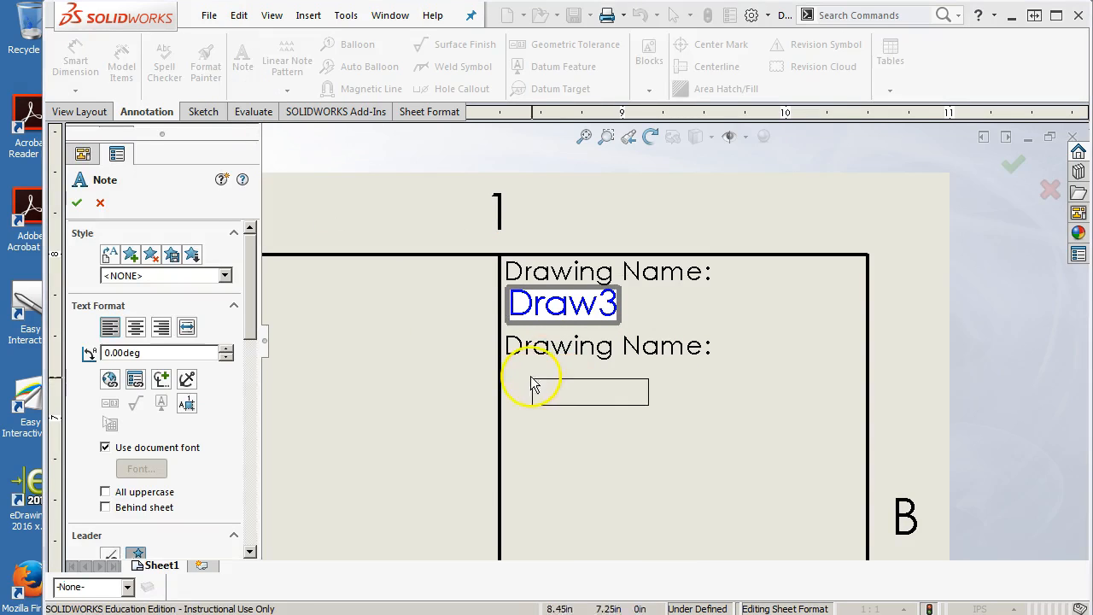
left_click(516, 376)
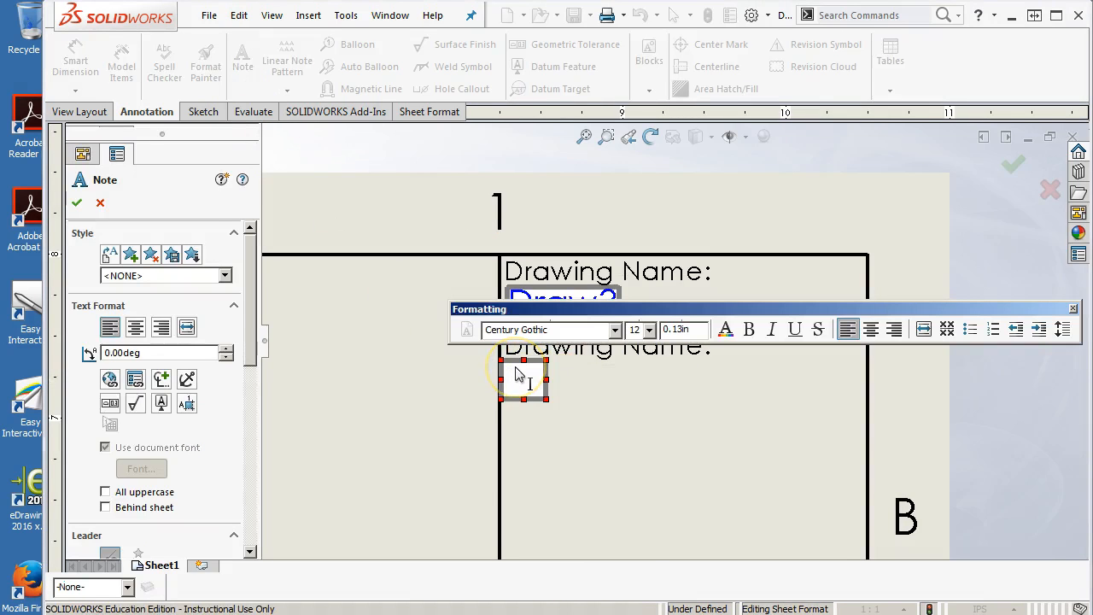
left_click(641, 330)
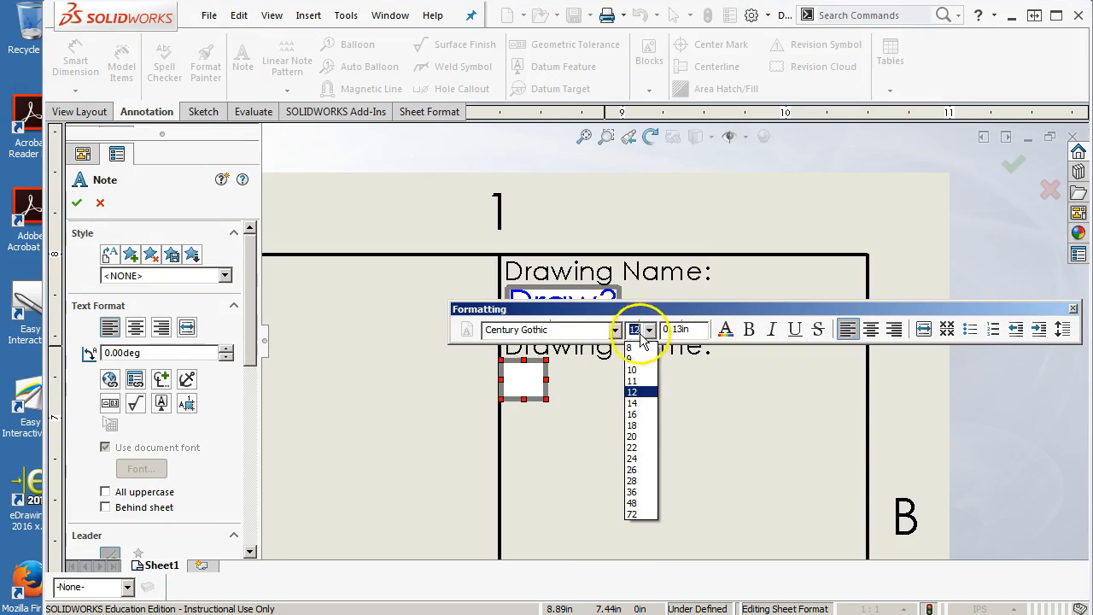
left_click(633, 415)
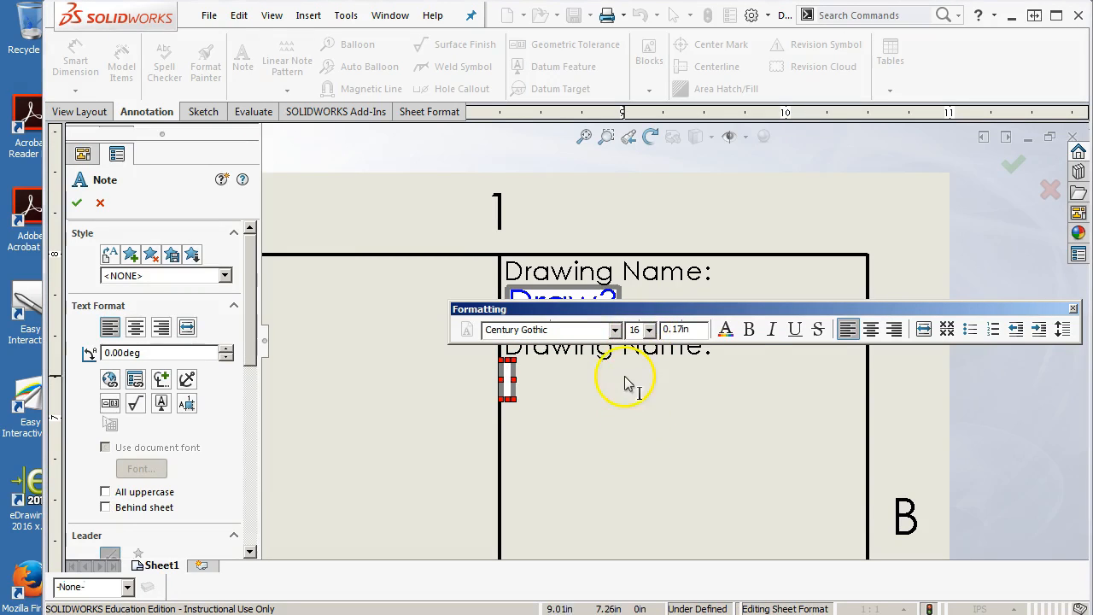
Step: Set the note's property link source to the model in the drawing view specified in Sheet Properties, and review the custom file properties
left_click(135, 380)
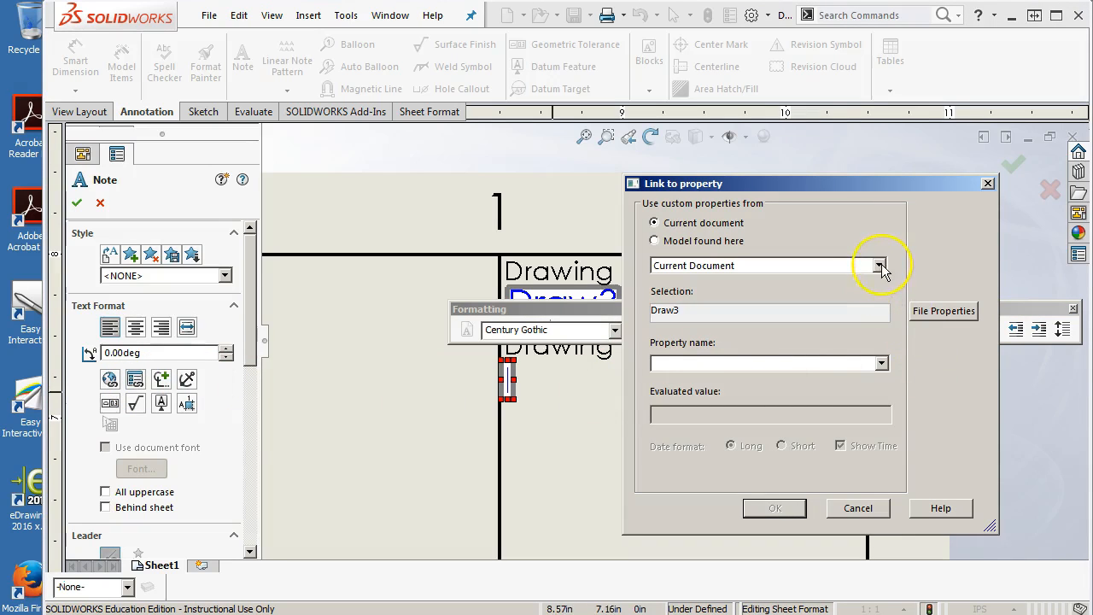
left_click(879, 266)
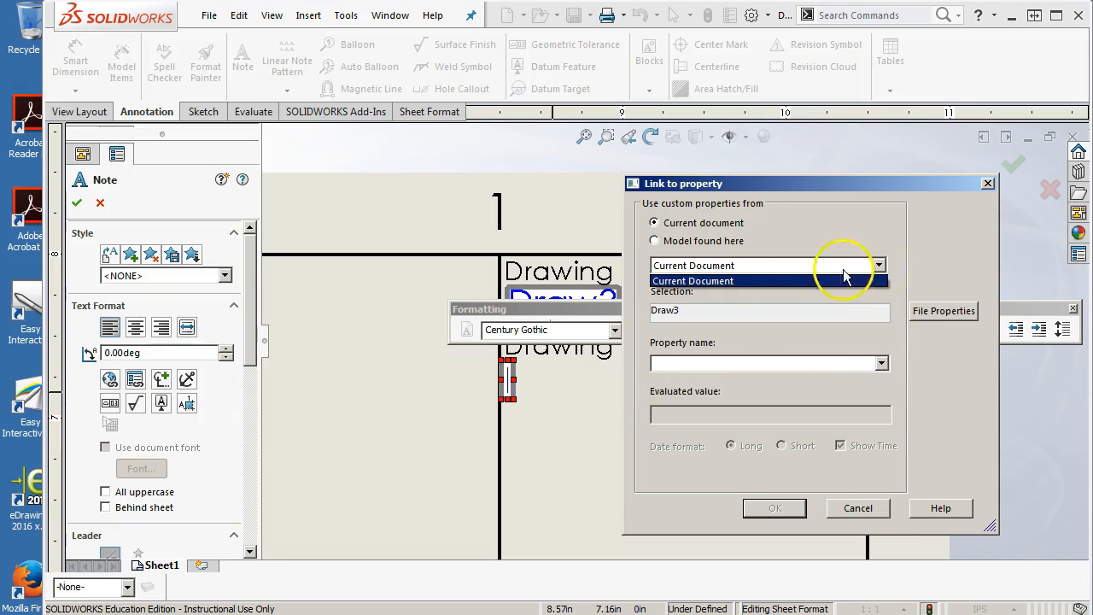
left_click(654, 241)
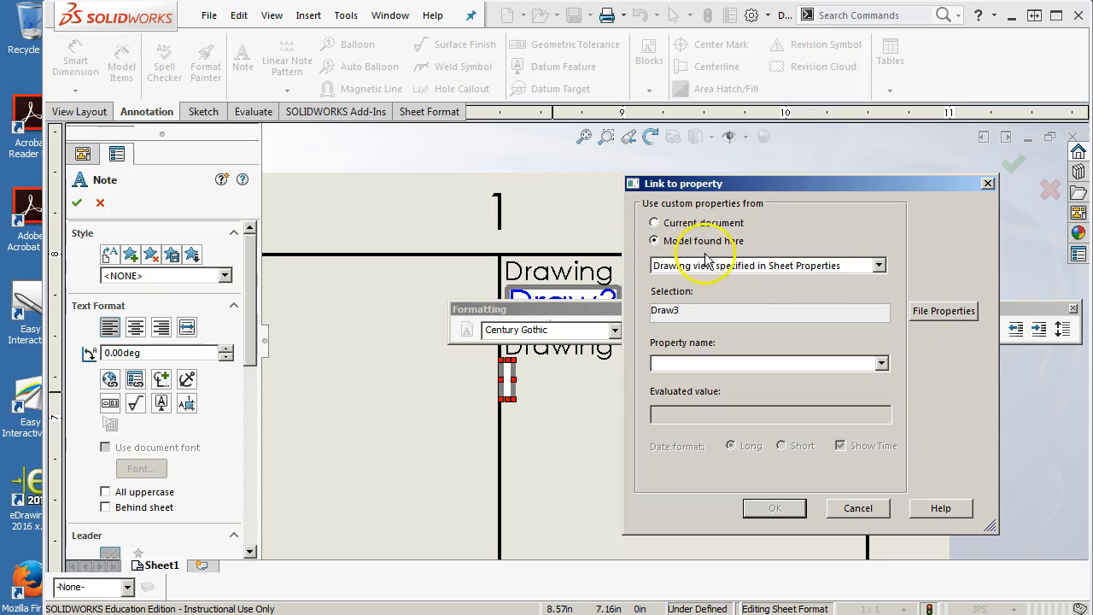
left_click(880, 267)
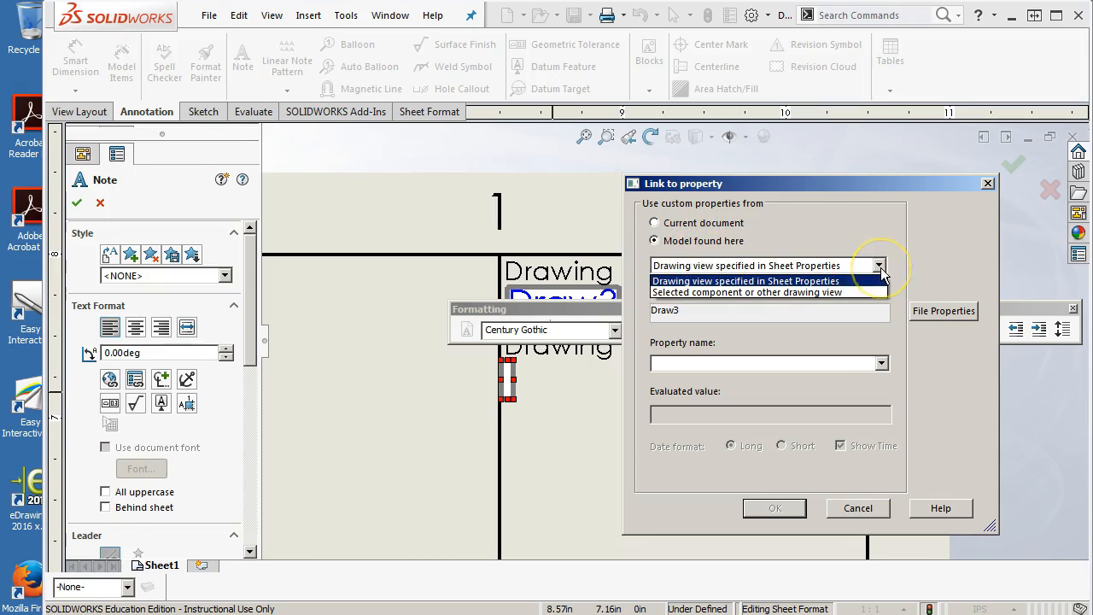
left_click(880, 267)
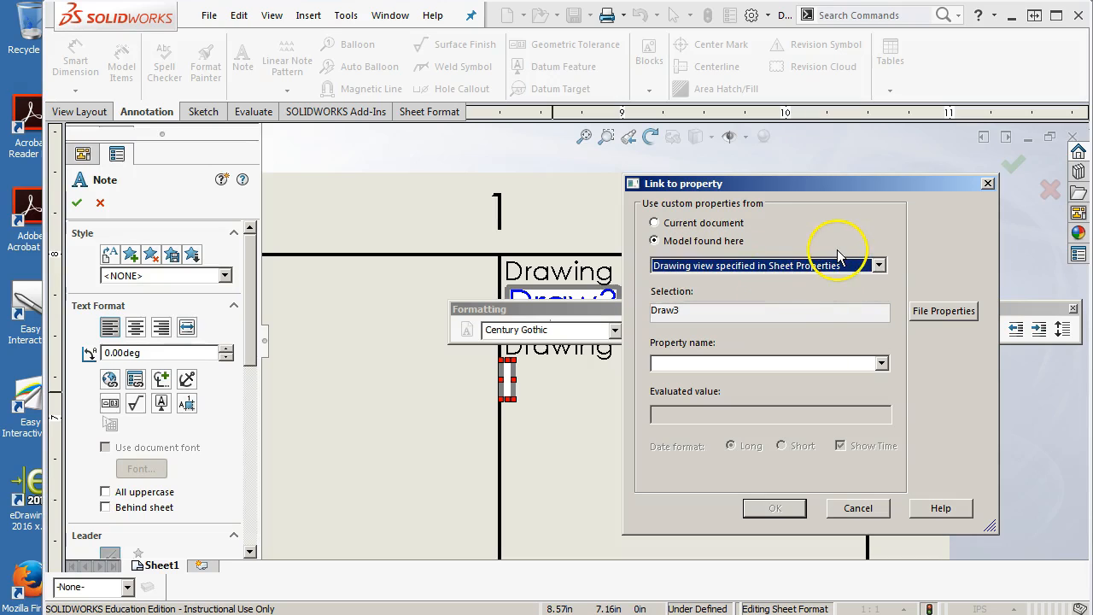
left_click(931, 312)
left_click(345, 166)
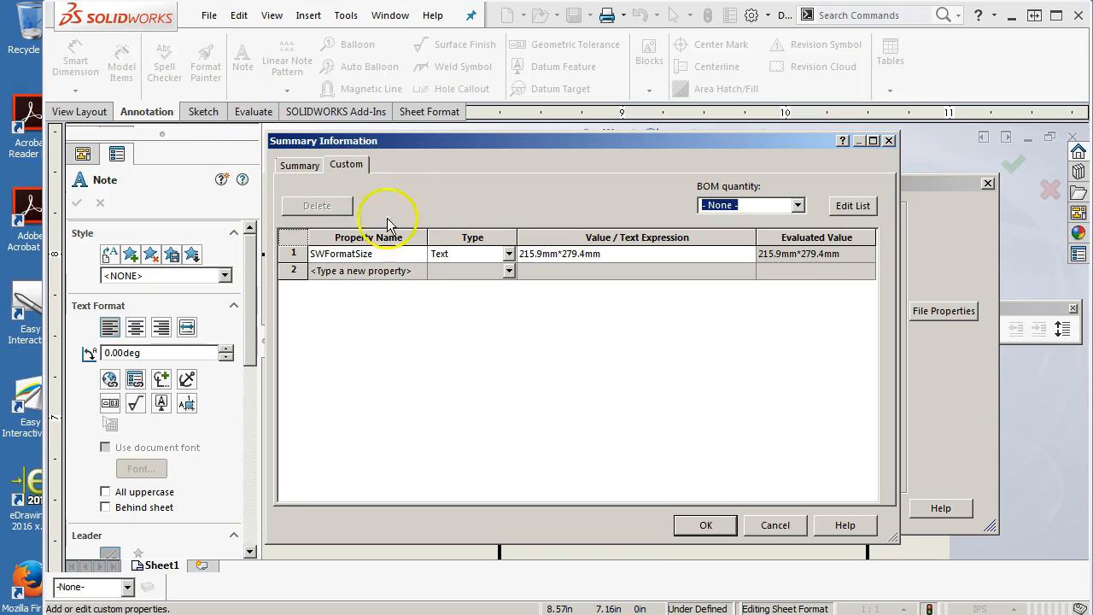
left_click(706, 525)
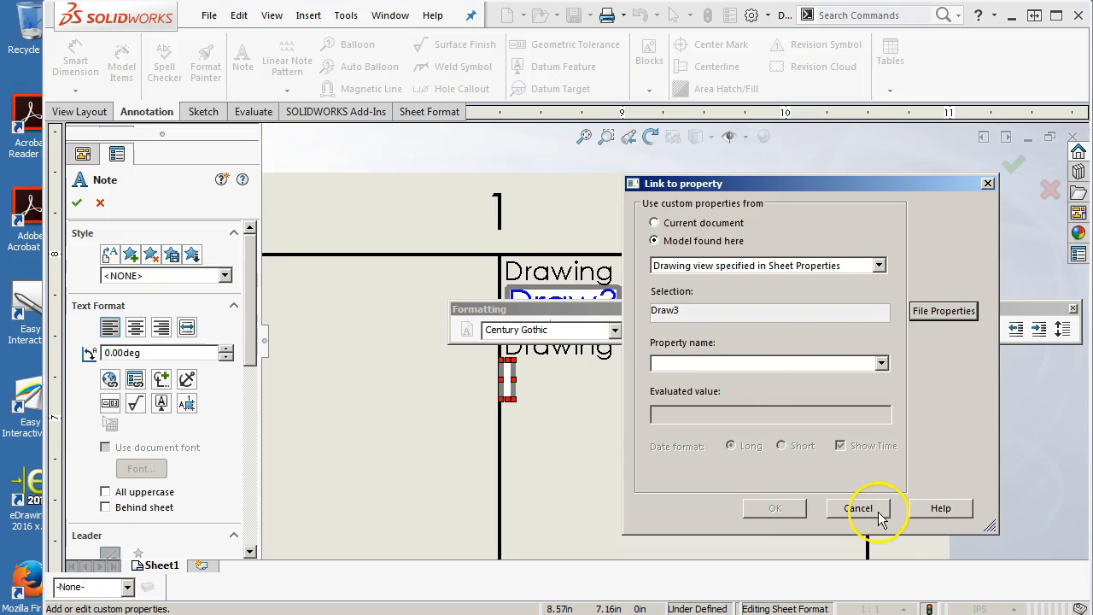
Step: Link the new note to SW-File Name(File Name), finish it, and nudge it closer beneath the second "Drawing Name:" label
left_click(881, 364)
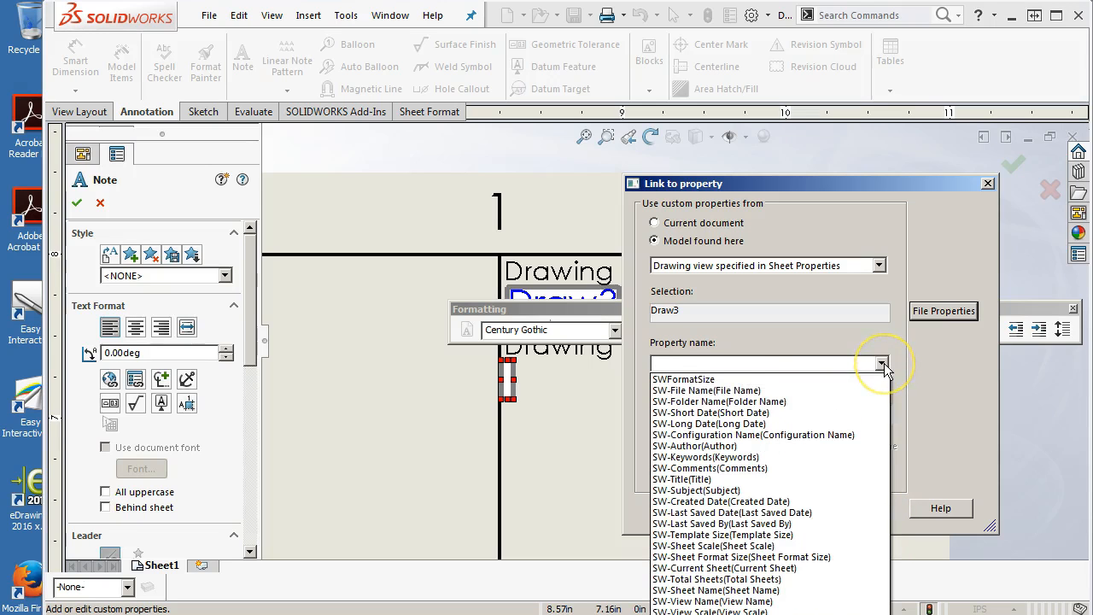
left_click(693, 391)
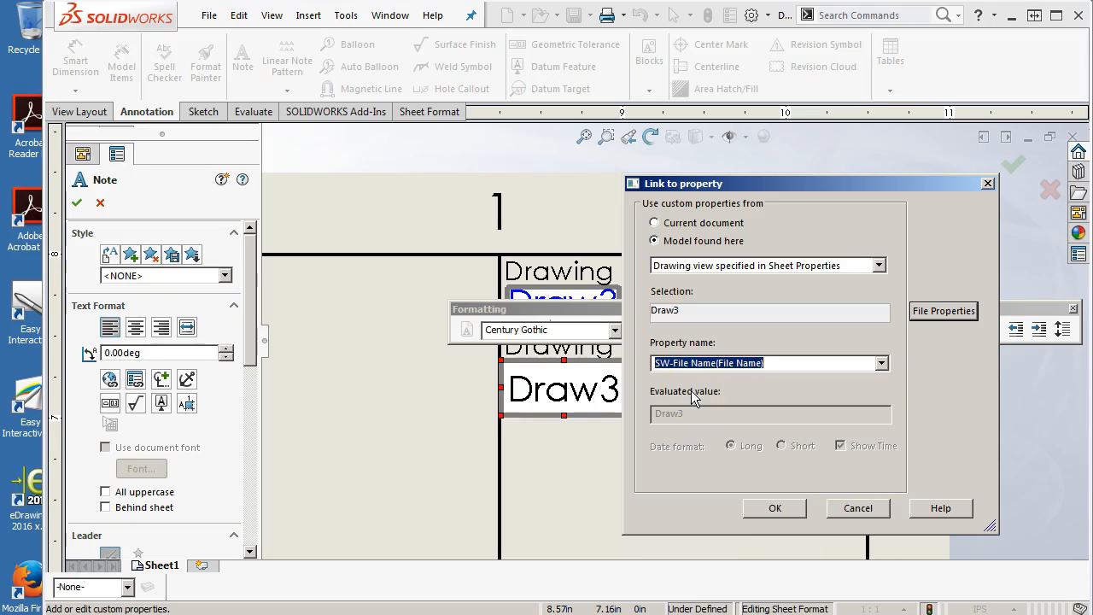
left_click(774, 508)
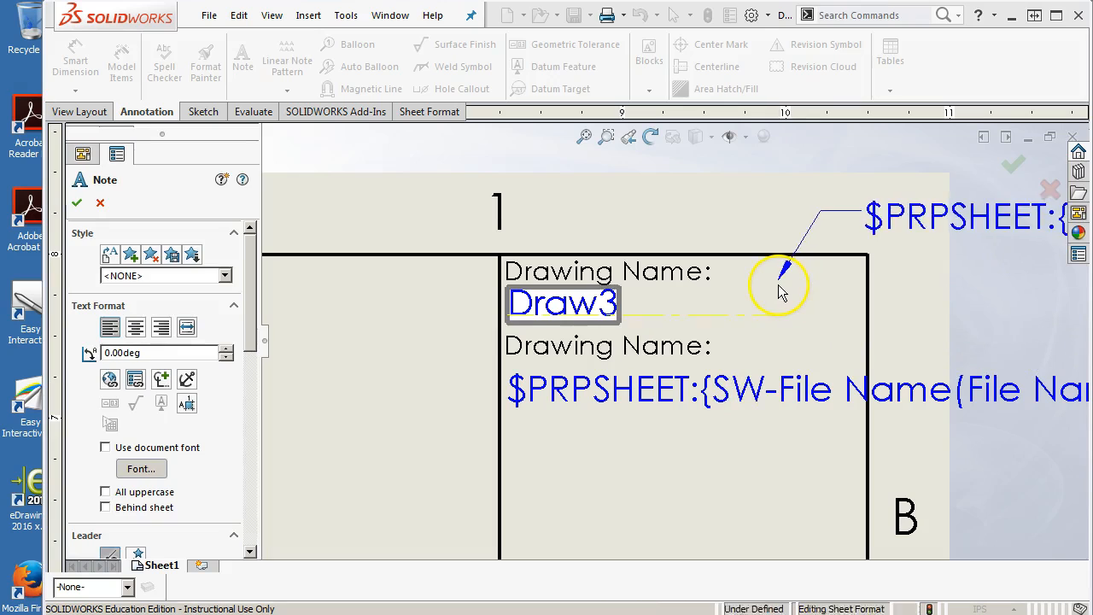
key("Escape")
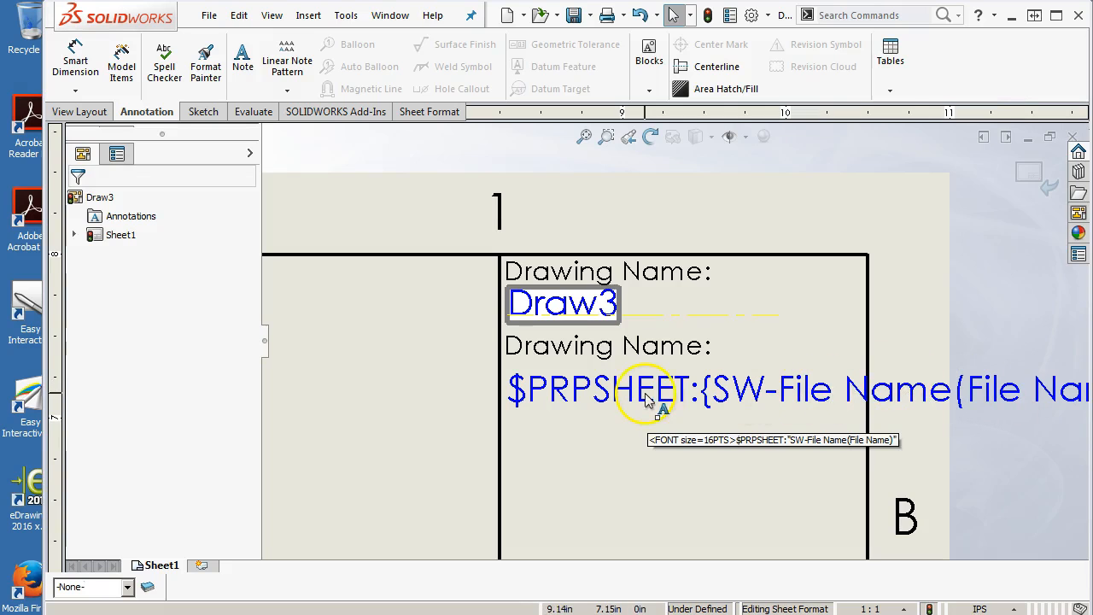
left_click_drag(574, 390, 579, 382)
left_click(592, 440)
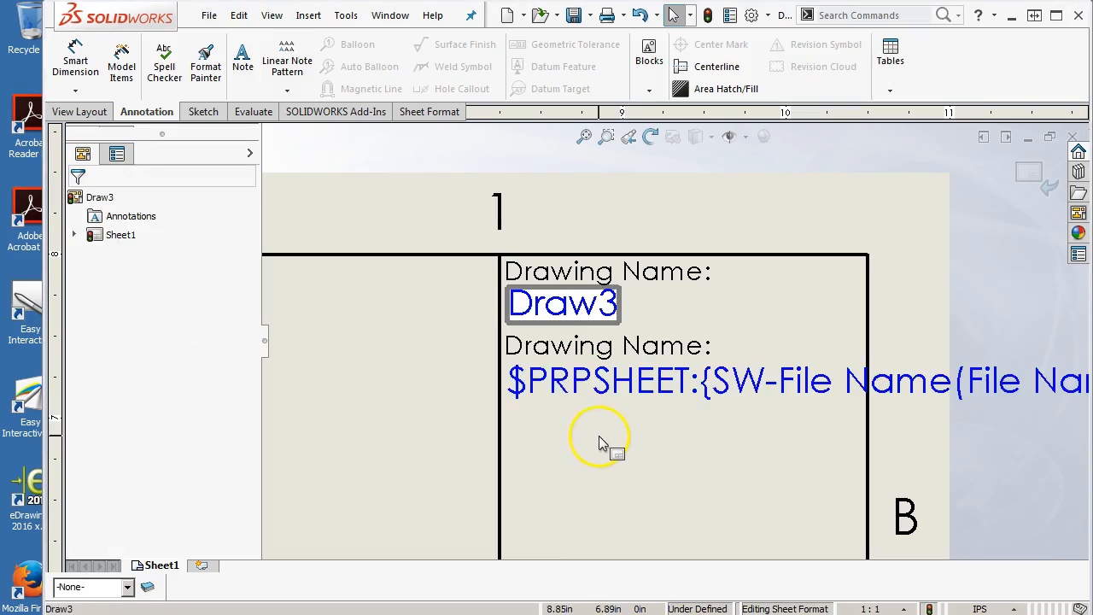
scroll(593, 445, "down", 3)
scroll(670, 403, "down", 4)
scroll(671, 403, "up", 4)
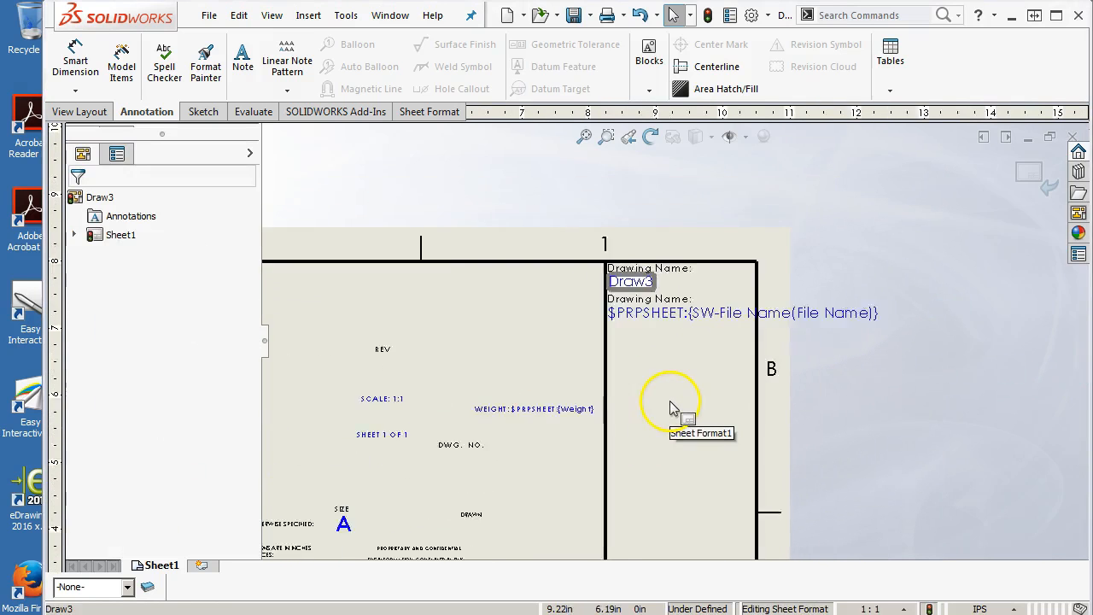
scroll(656, 370, "down", 1)
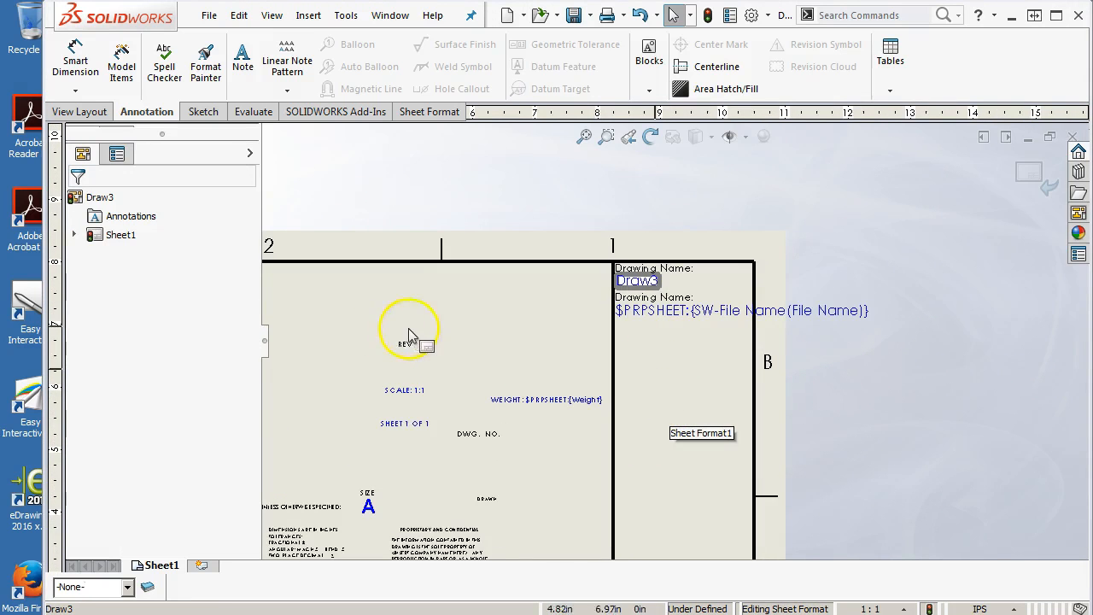
scroll(492, 336, "down", 1)
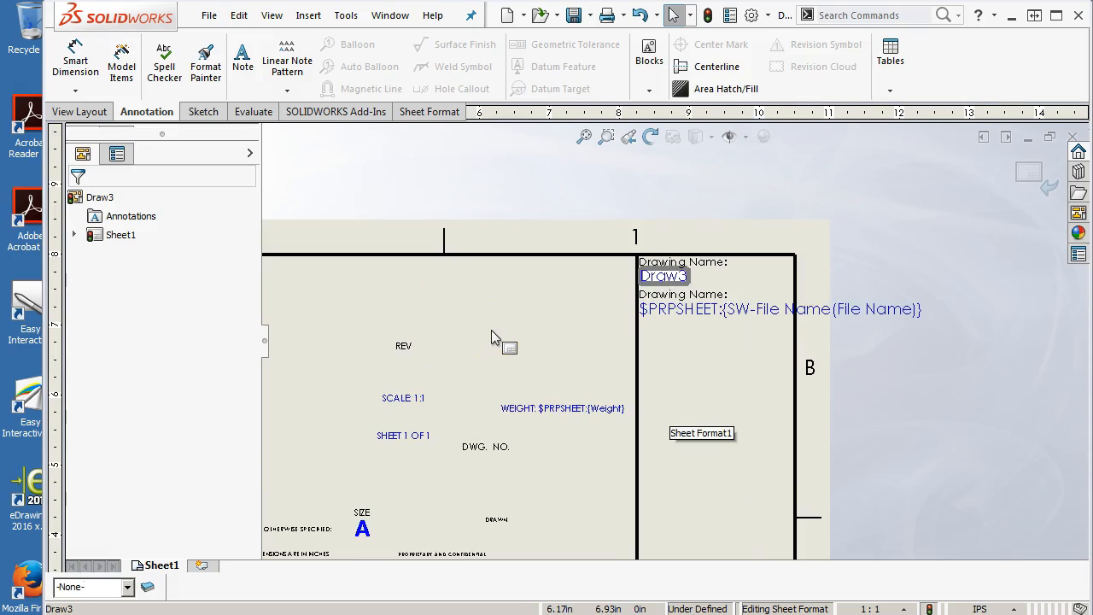
scroll(517, 367, "up", 3)
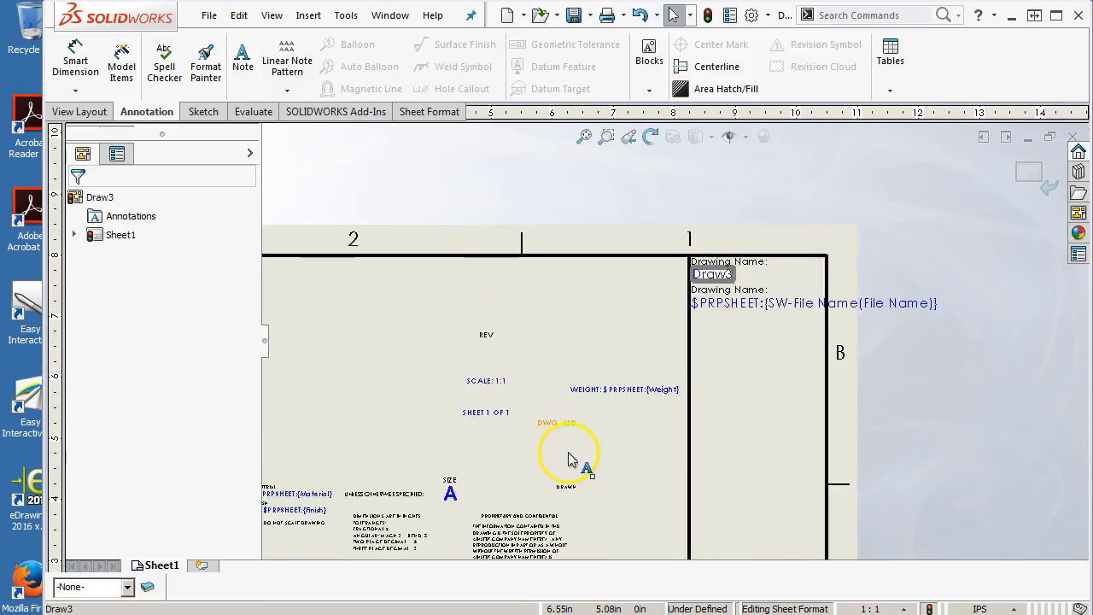
Step: Move the DRAWN label together with its two blank linked notes directly beneath the linked model file name note in the title block
scroll(568, 458, "down", 1)
left_click_drag(586, 439, 699, 458)
mouse_move(603, 457)
left_mouse_down()
mouse_move(707, 366)
mouse_move(706, 271)
mouse_move(766, 258)
left_mouse_up()
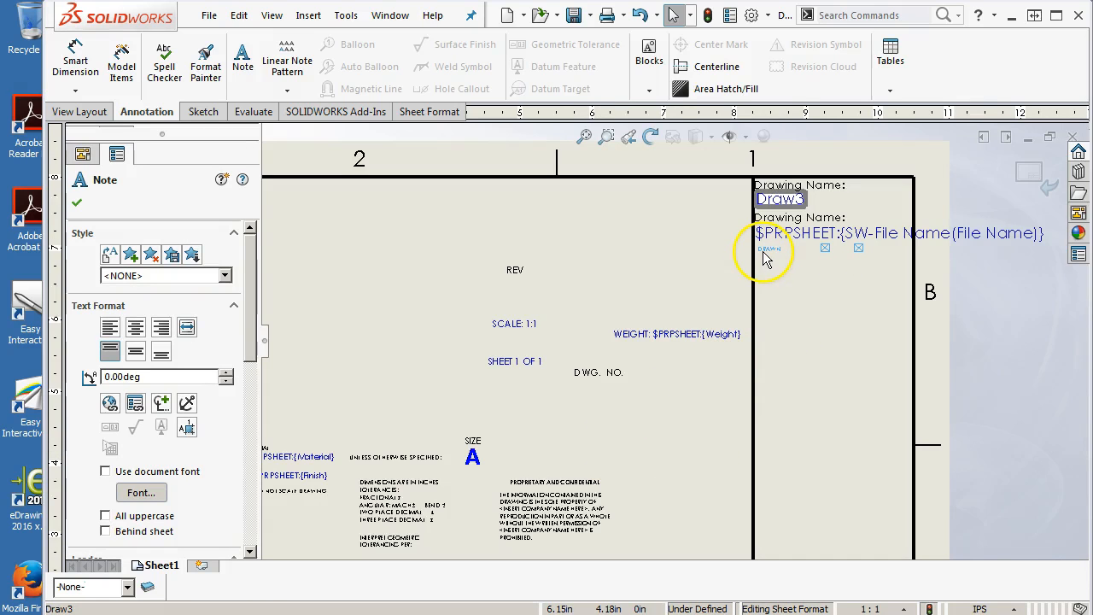
Step: Inspect the property links of the two blank notes beside the DRAWN label
scroll(767, 264, "down", 3)
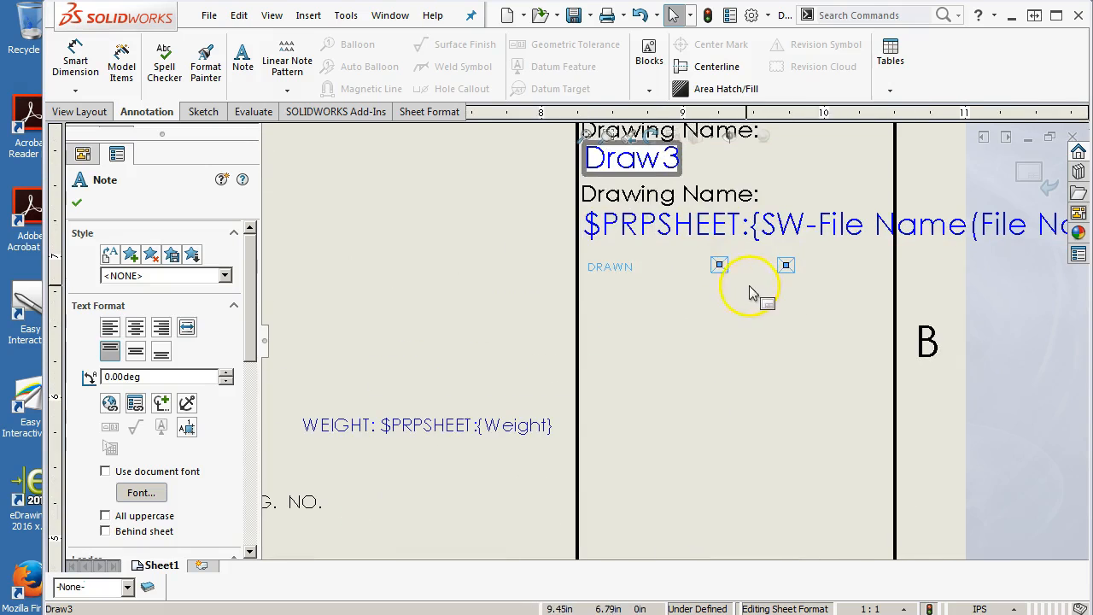
left_click(723, 270)
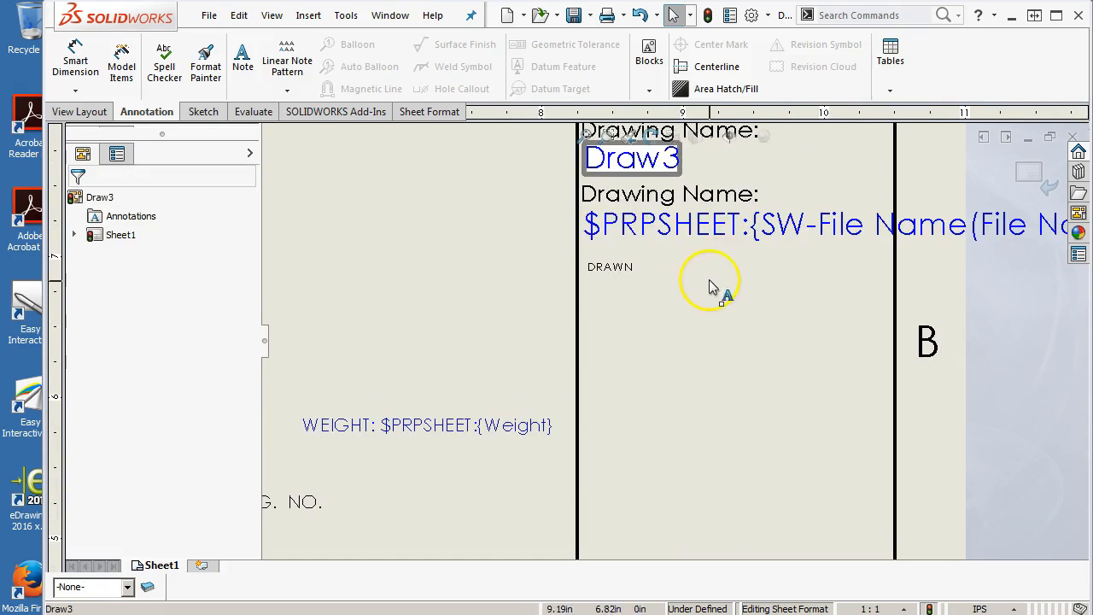
left_click(720, 265)
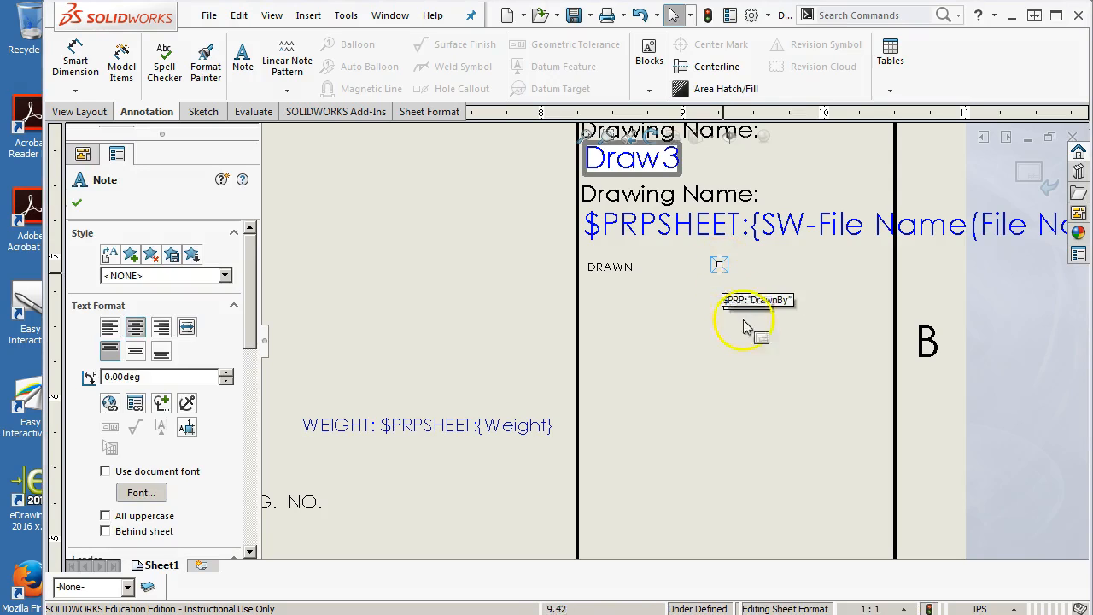
left_click(769, 312)
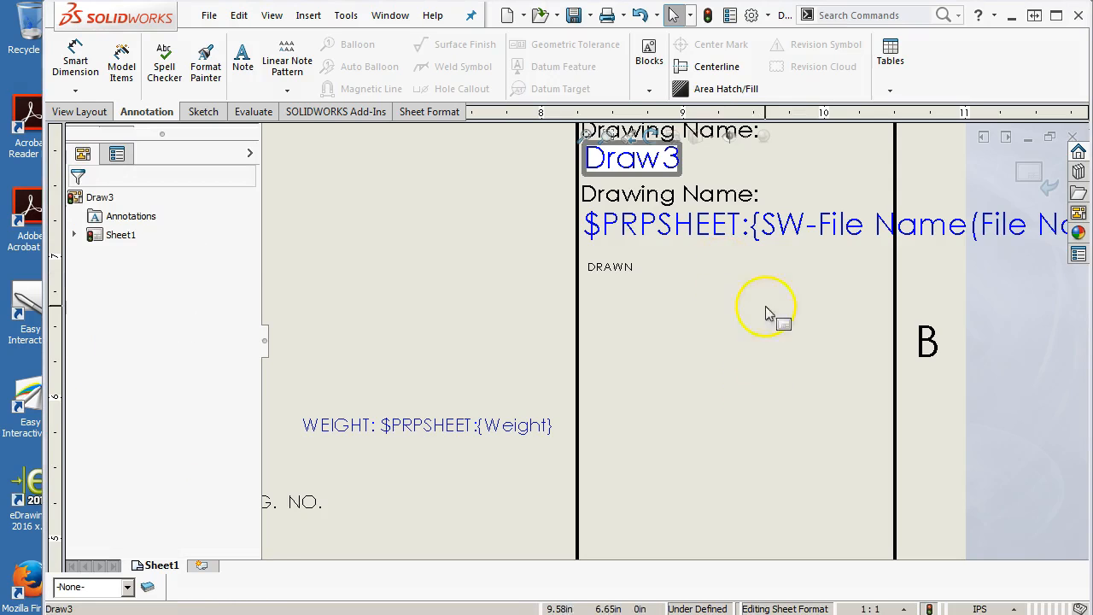
left_click(787, 267)
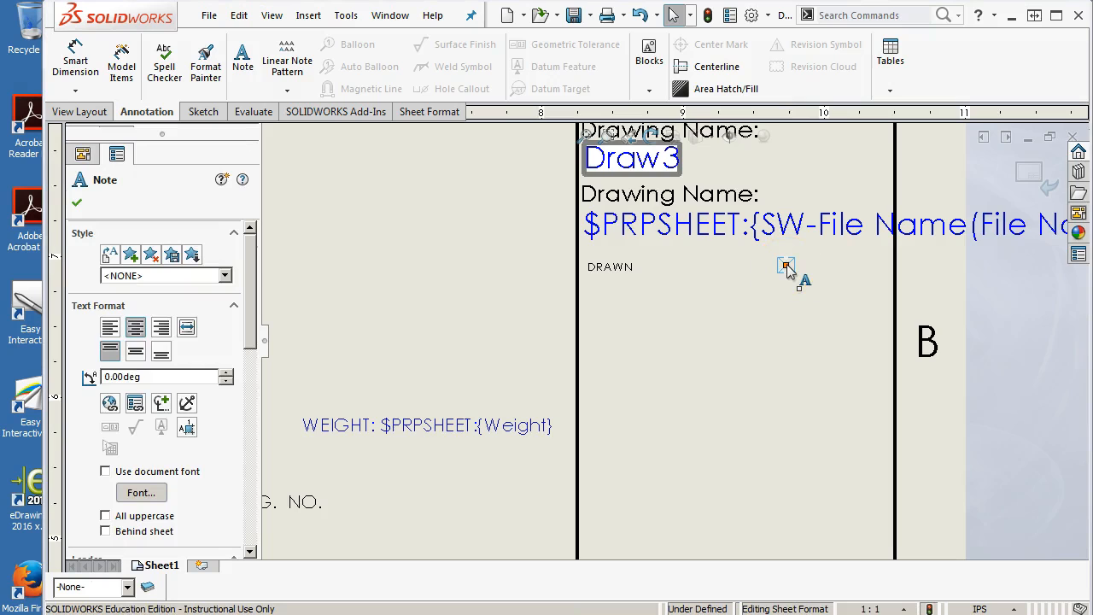
left_click(709, 310)
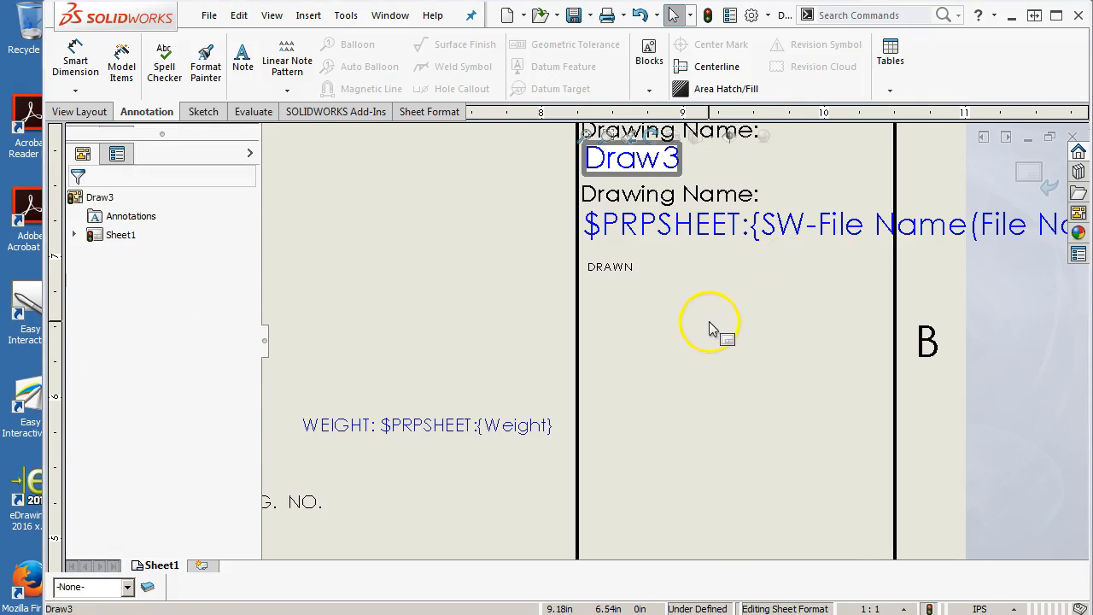
Step: Move the REV label into the title block directly beneath the DRAWN label
scroll(708, 322, "up", 3)
scroll(706, 333, "down", 3)
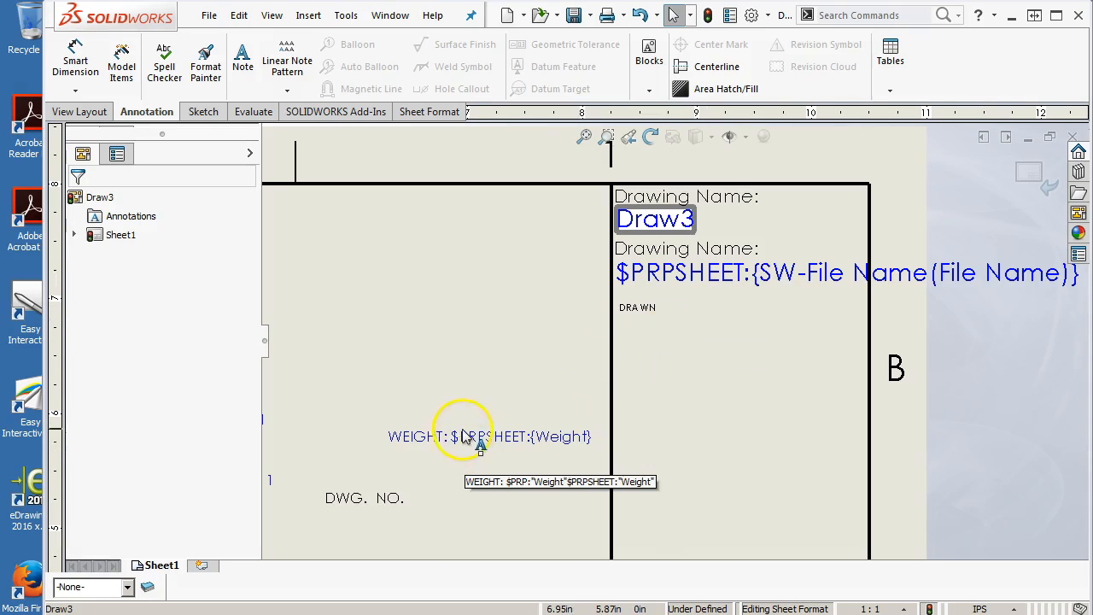
scroll(466, 436, "up", 3)
scroll(495, 367, "down", 2)
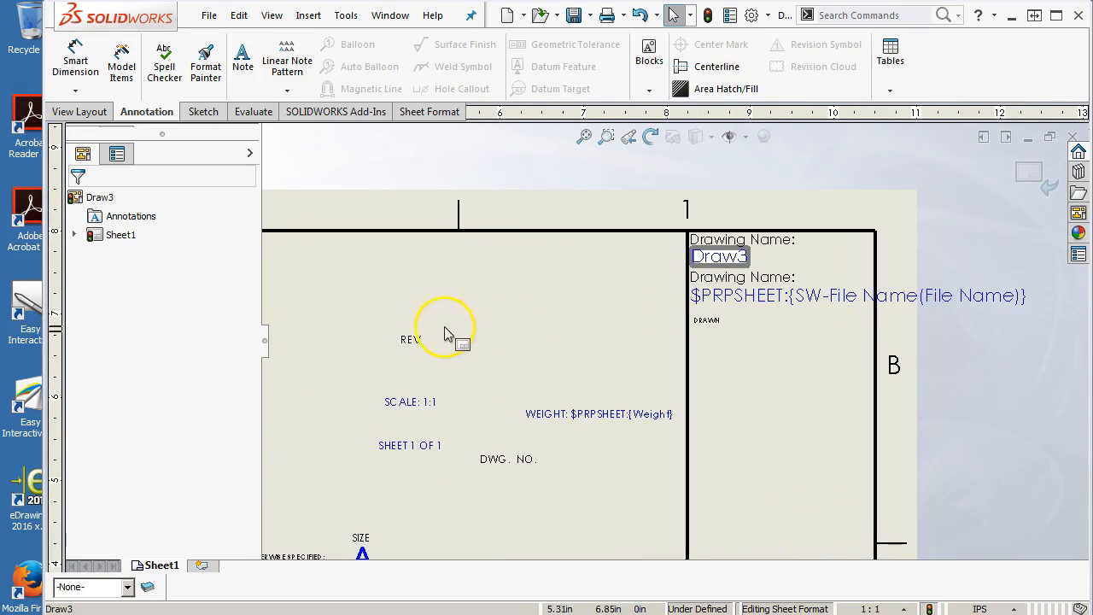
mouse_move(425, 346)
left_mouse_down()
mouse_move(669, 363)
mouse_move(706, 350)
left_mouse_up()
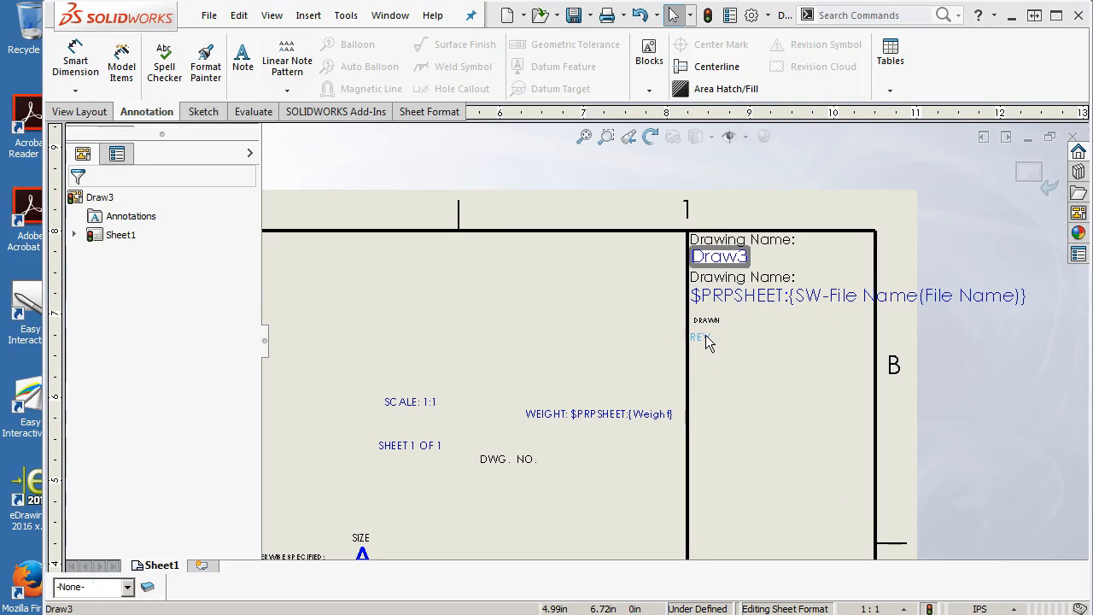
left_click_drag(708, 337, 707, 336)
Step: Move the blank revision note into the title block and position it directly beneath the REV label
scroll(408, 334, "up", 2)
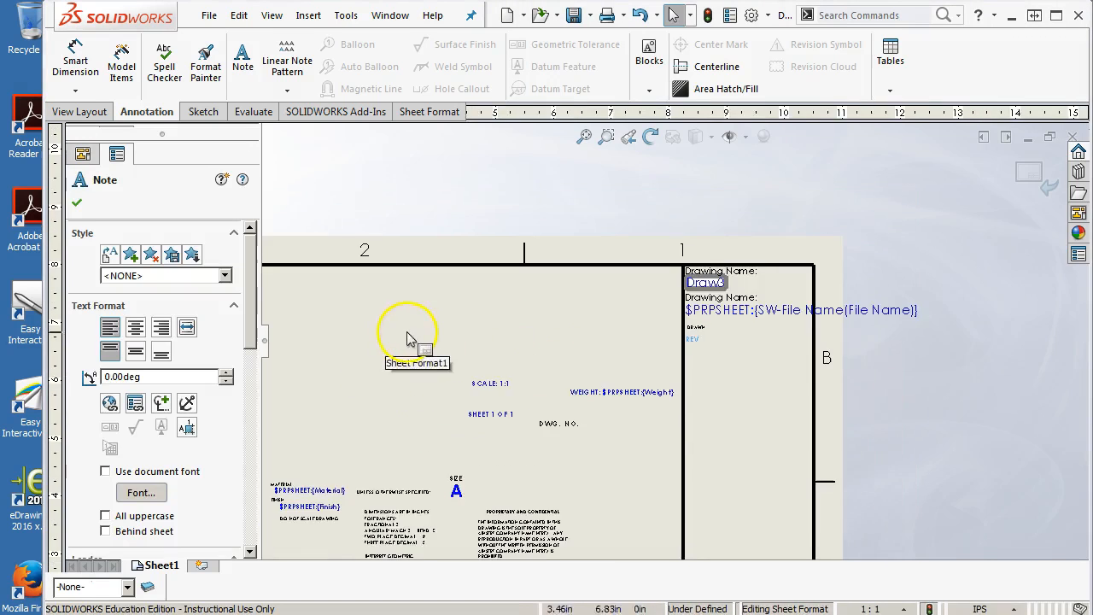
left_click(346, 319)
left_click_drag(346, 318, 545, 400)
left_click(561, 325)
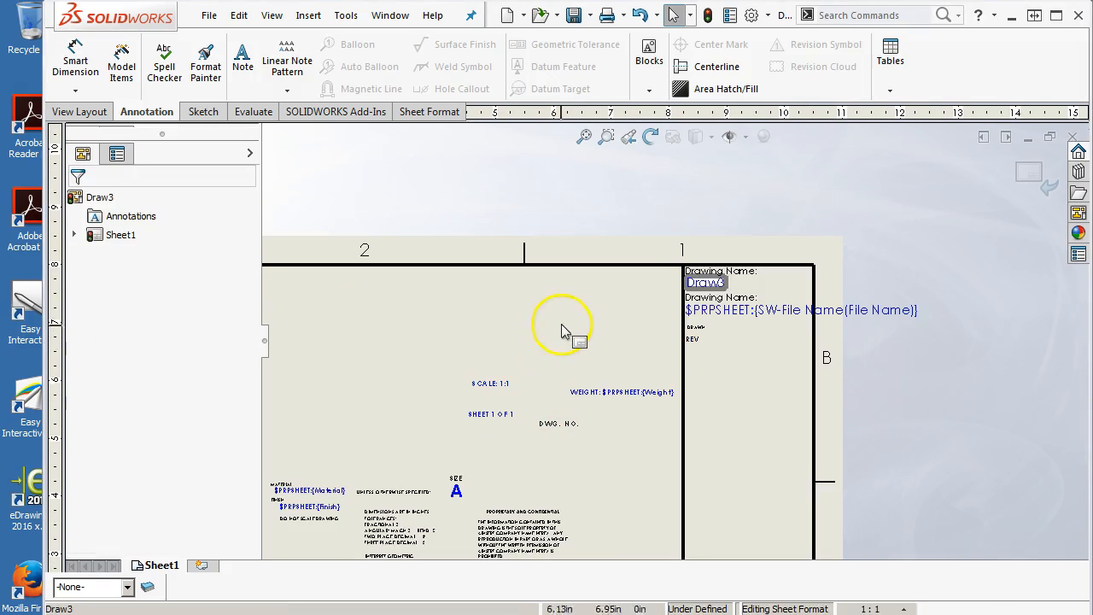
left_click_drag(536, 360, 698, 357)
scroll(702, 358, "up", 3)
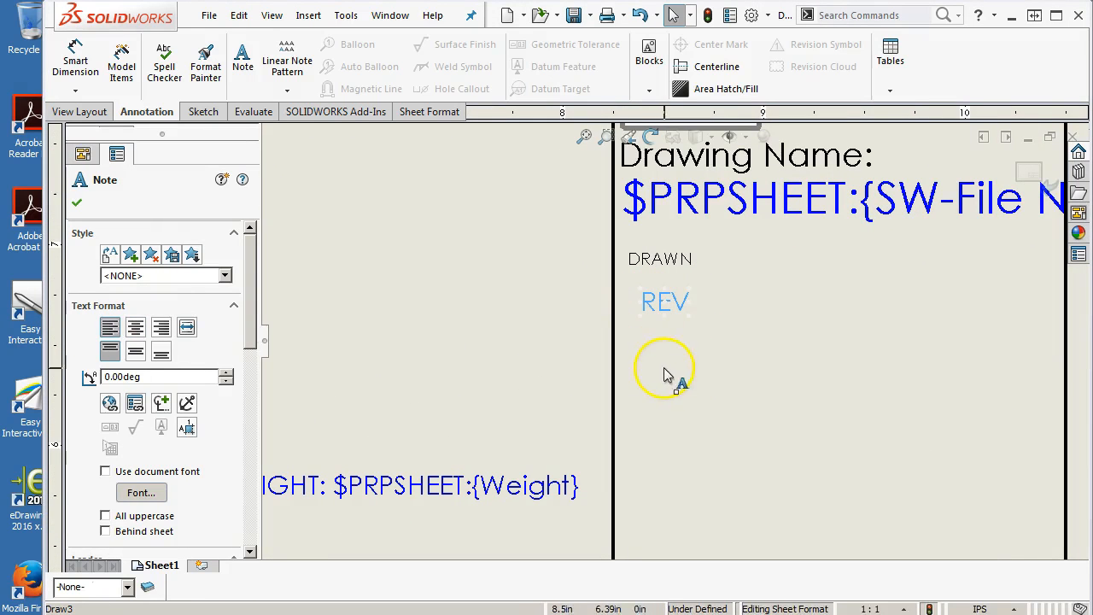
left_click_drag(669, 357, 669, 349)
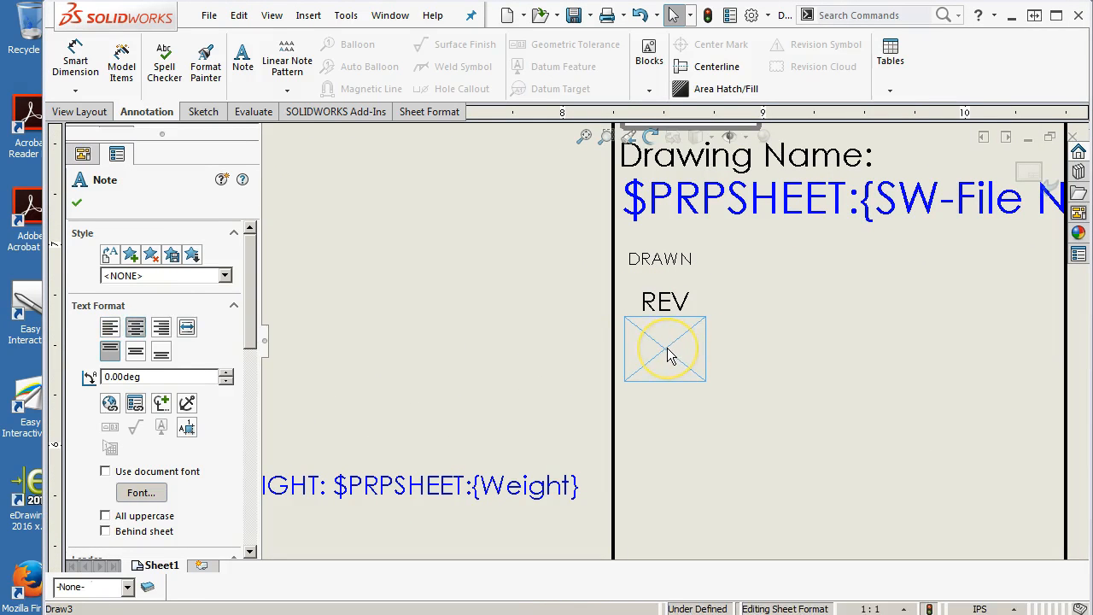
left_click(689, 417)
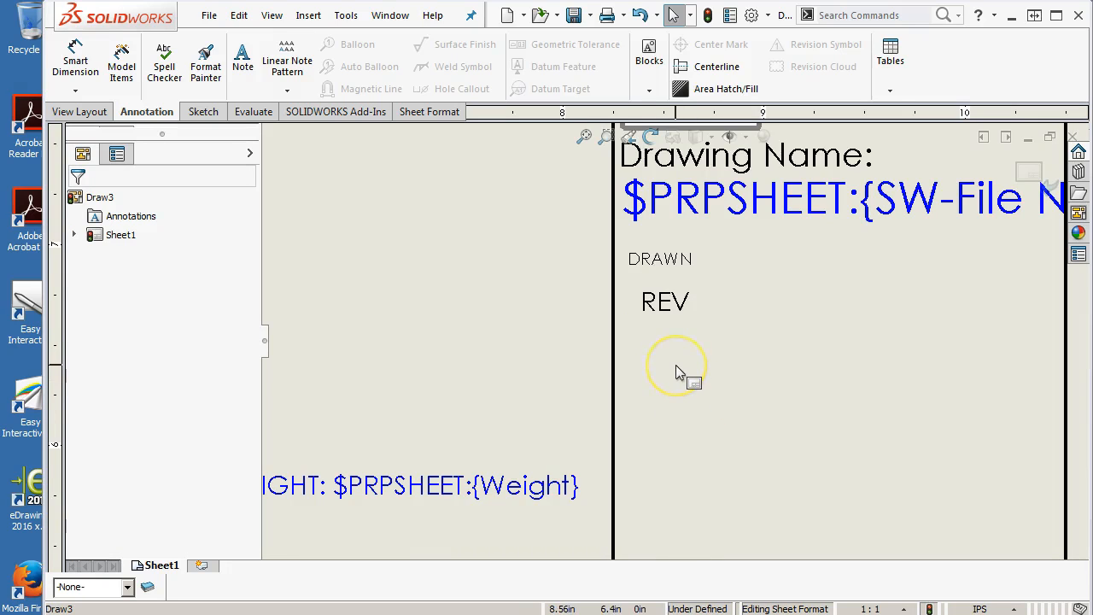
Step: Move the WEIGHT note below REV, and the SCALE and SHEET notes into the title block to the right of DRAWN and REV
scroll(678, 365, "up", 2)
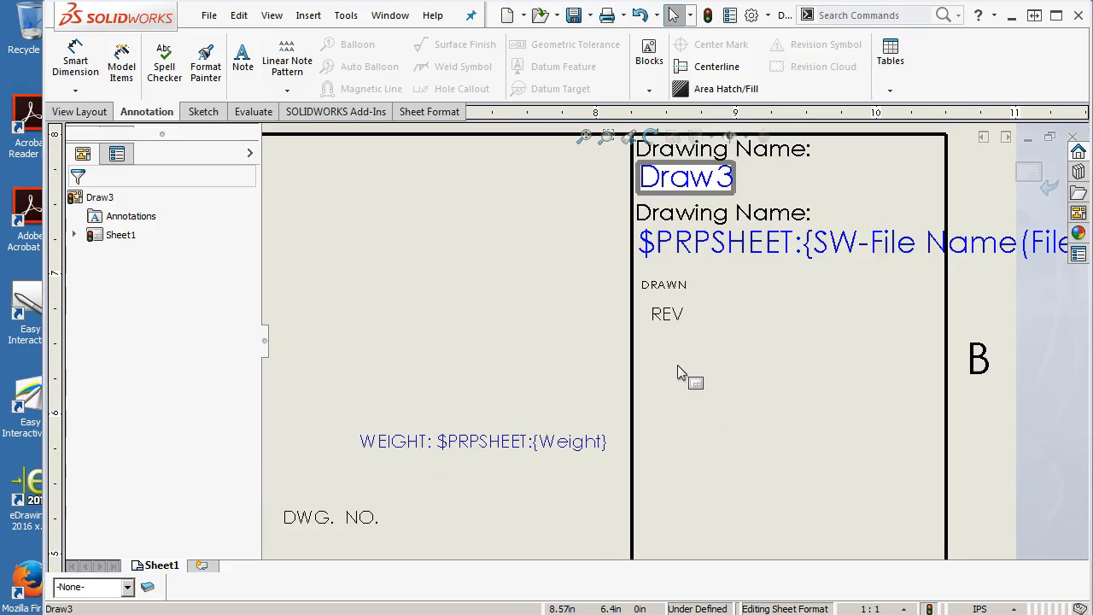
scroll(793, 292, "up", 2)
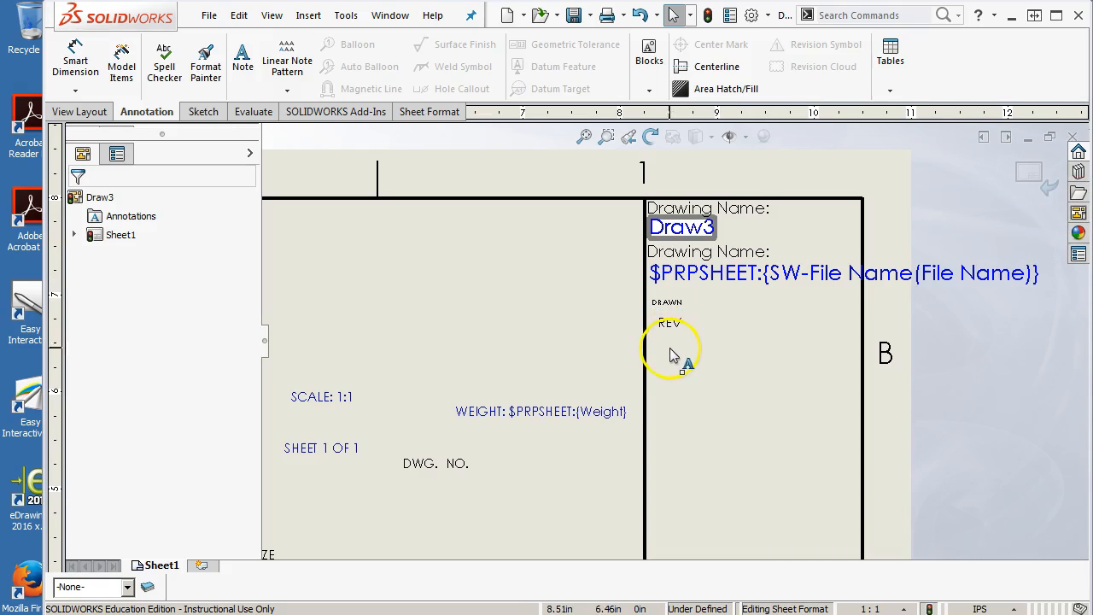
left_click(1079, 253)
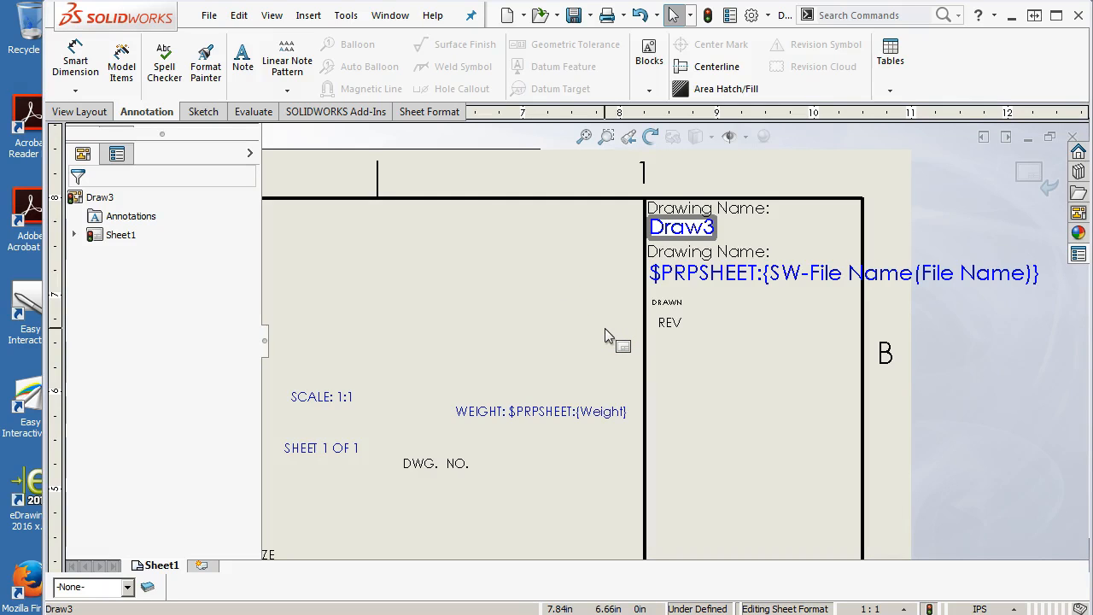
mouse_move(556, 413)
left_mouse_down()
mouse_move(754, 401)
mouse_move(755, 387)
mouse_move(715, 378)
left_mouse_up()
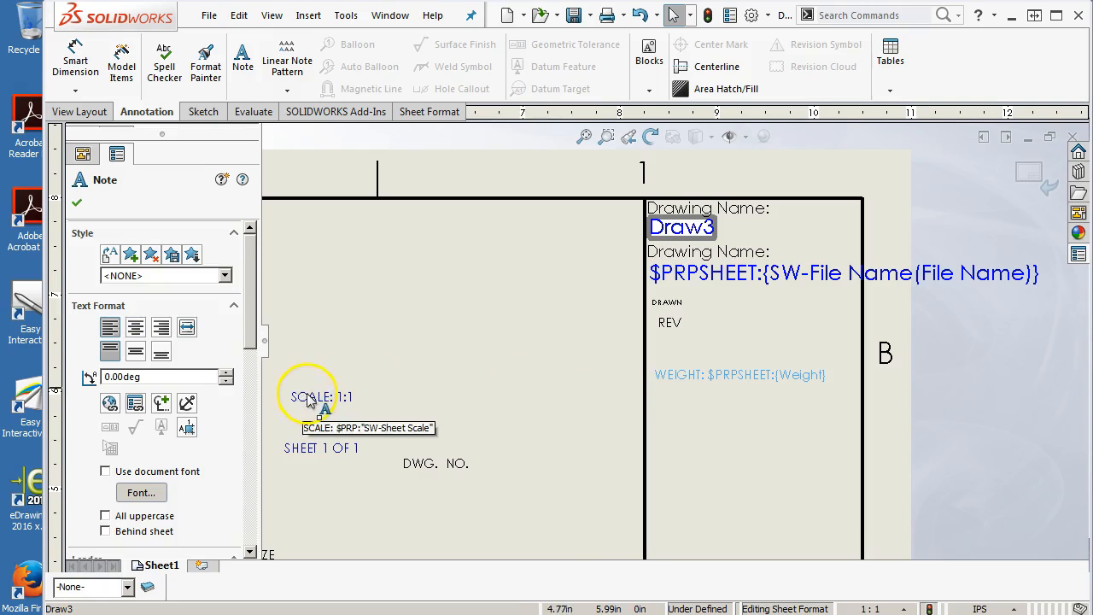
left_click_drag(317, 415, 427, 409)
left_click_drag(754, 335, 775, 314)
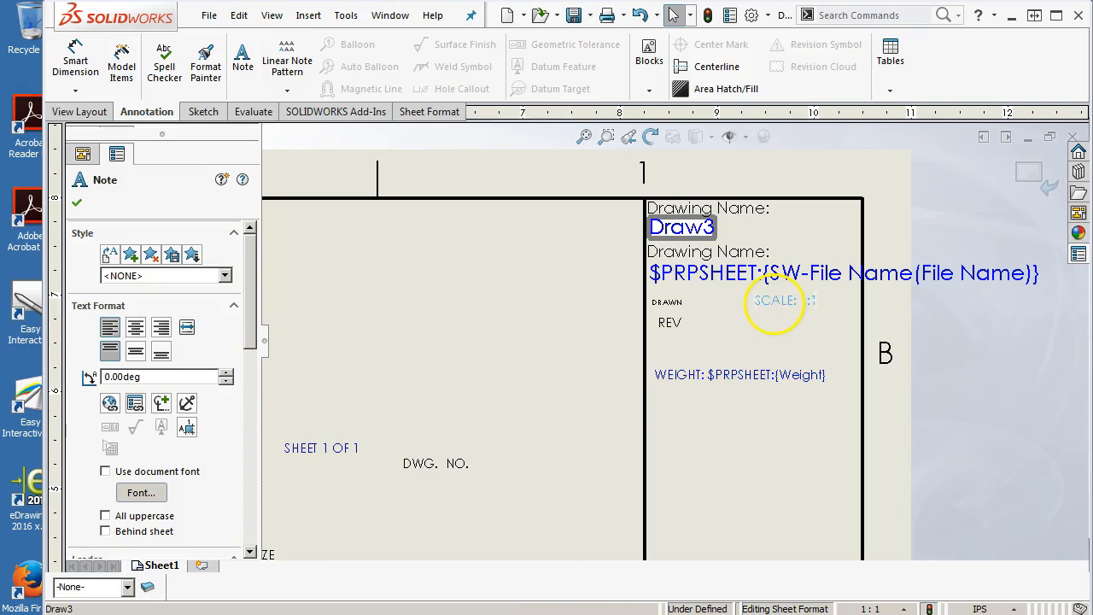
left_click_drag(315, 455, 791, 329)
Step: Reposition the SCALE note level with REV and place the SHEET note below it, left-aligned and above the WEIGHT note
left_click(791, 331)
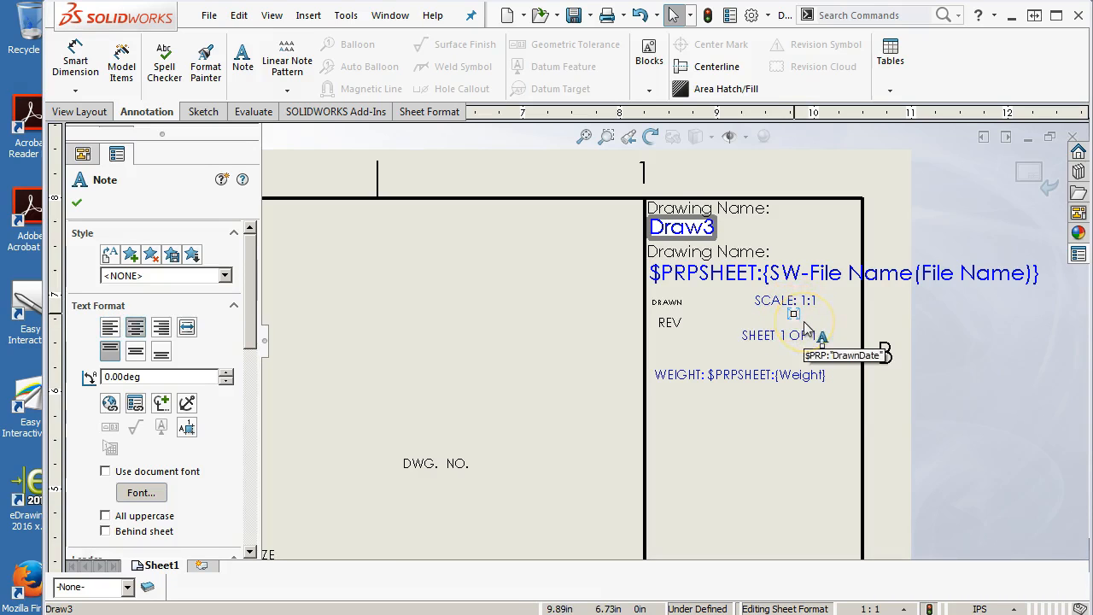
key("Escape")
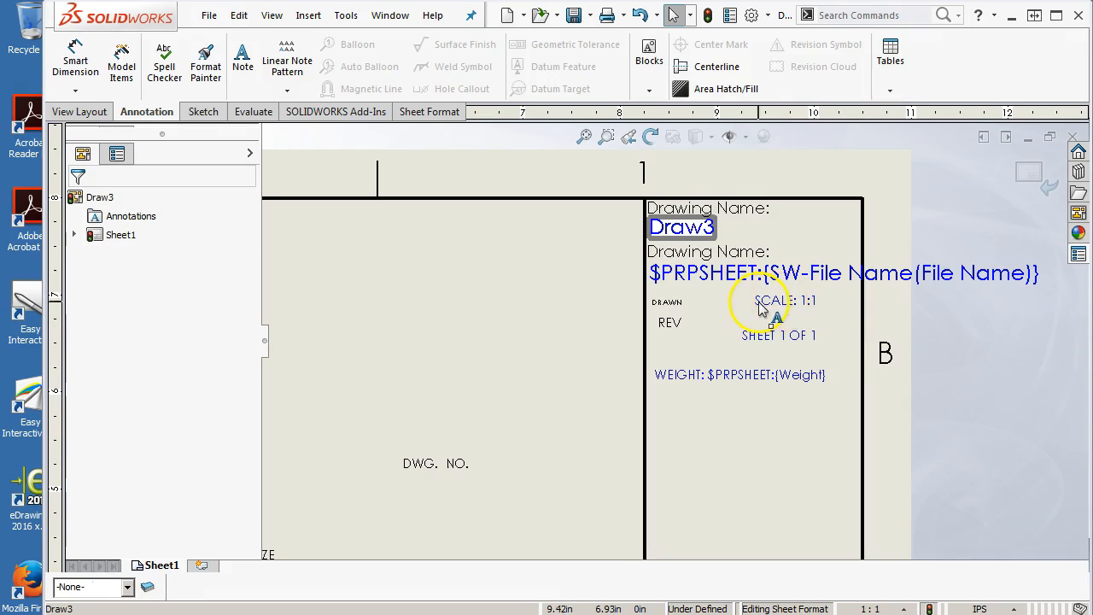
mouse_move(766, 305)
left_mouse_down()
mouse_move(773, 323)
mouse_move(759, 320)
mouse_move(779, 355)
left_mouse_up()
key("Escape")
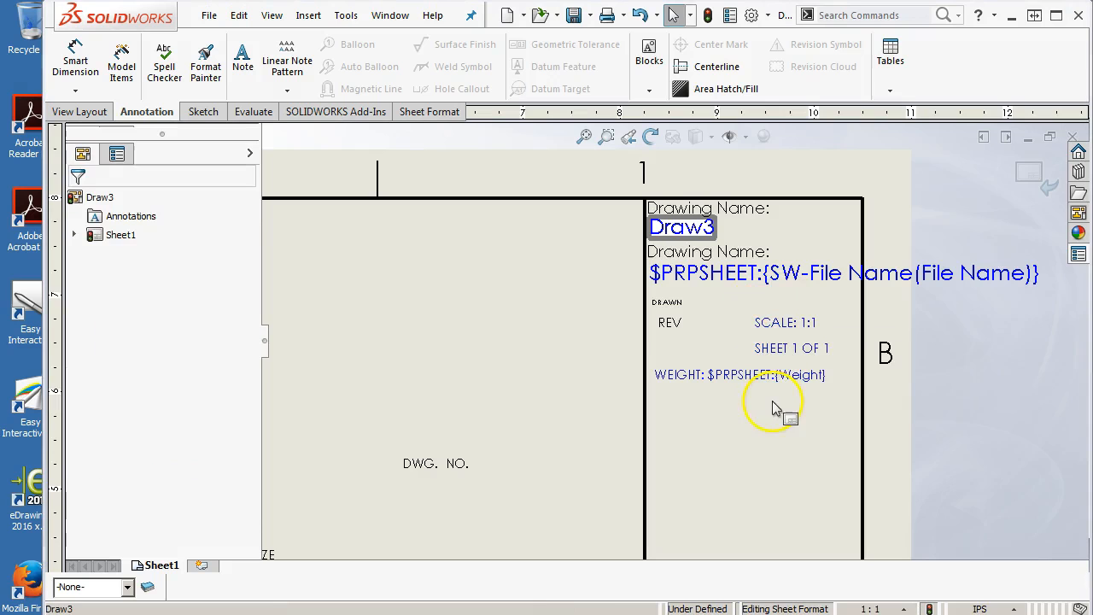
Step: Sketch a horizontal line about 2.25 in long just below the WEIGHT note, spanning the title block between its two vertical borders
scroll(553, 359, "up", 2)
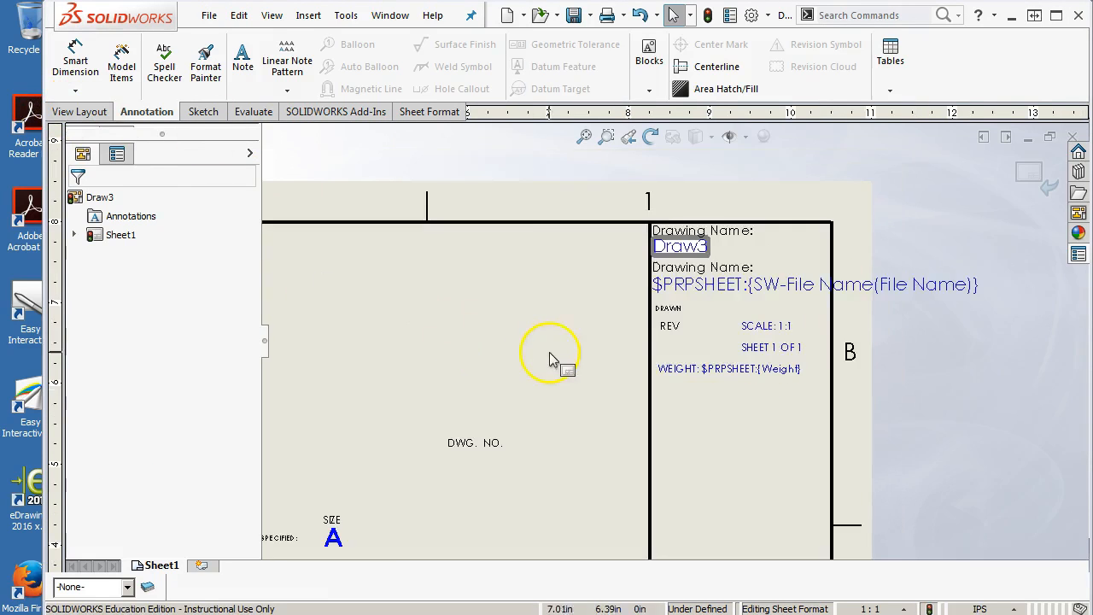
scroll(799, 288, "down", 2)
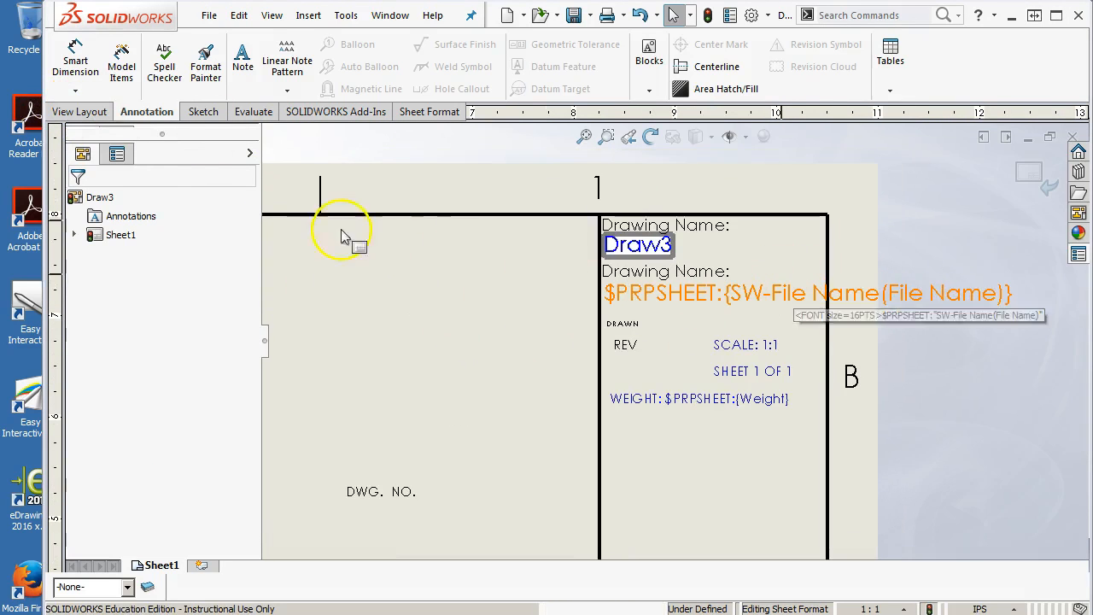
left_click(204, 113)
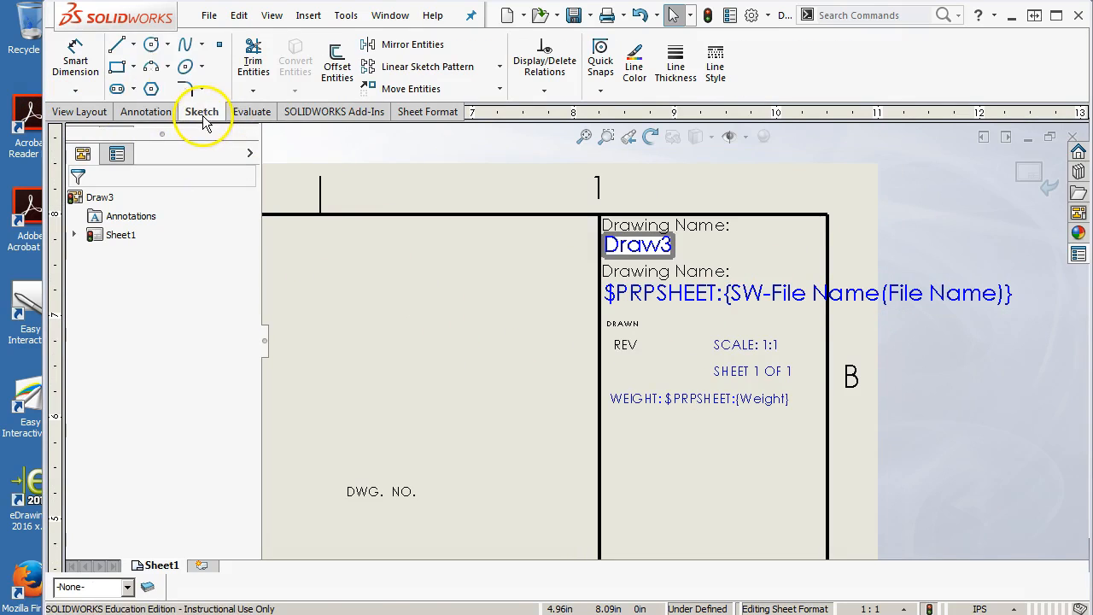
left_click(120, 49)
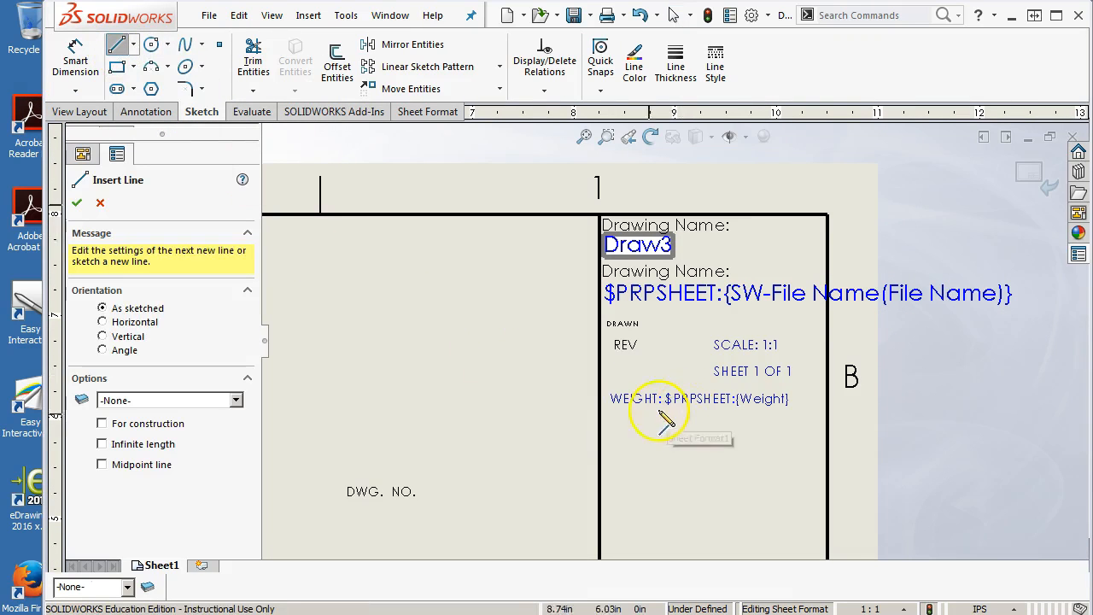
left_click_drag(599, 415, 827, 415)
right_click(489, 353)
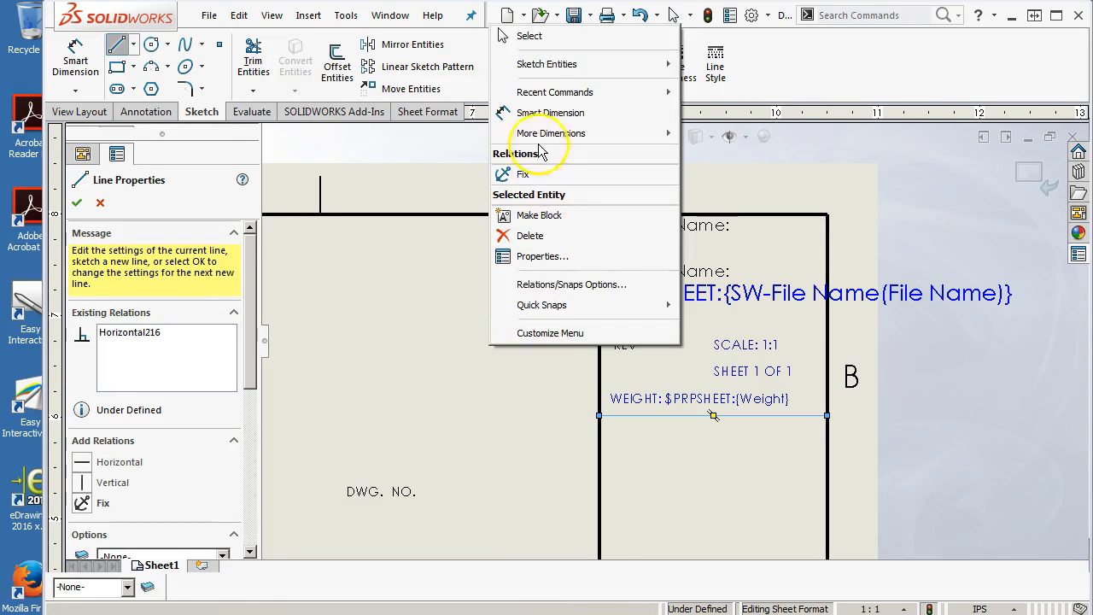
left_click(506, 36)
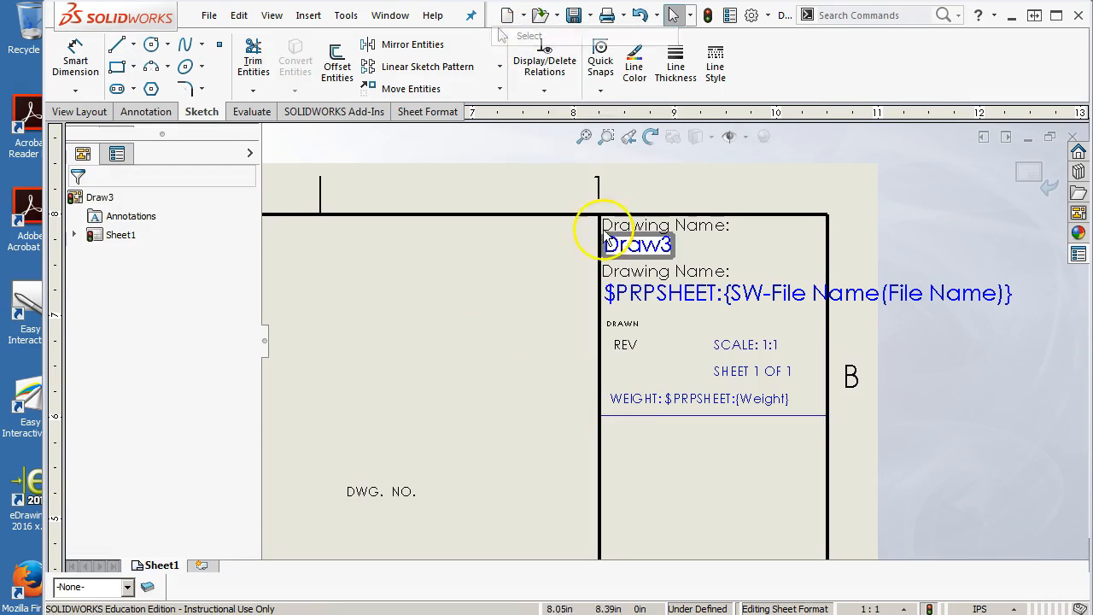
Step: Set the start Y coordinate of the horizontal line below the WEIGHT note to 6 in
left_click(618, 416)
left_click_drag(249, 396, 254, 525)
double_click(137, 414)
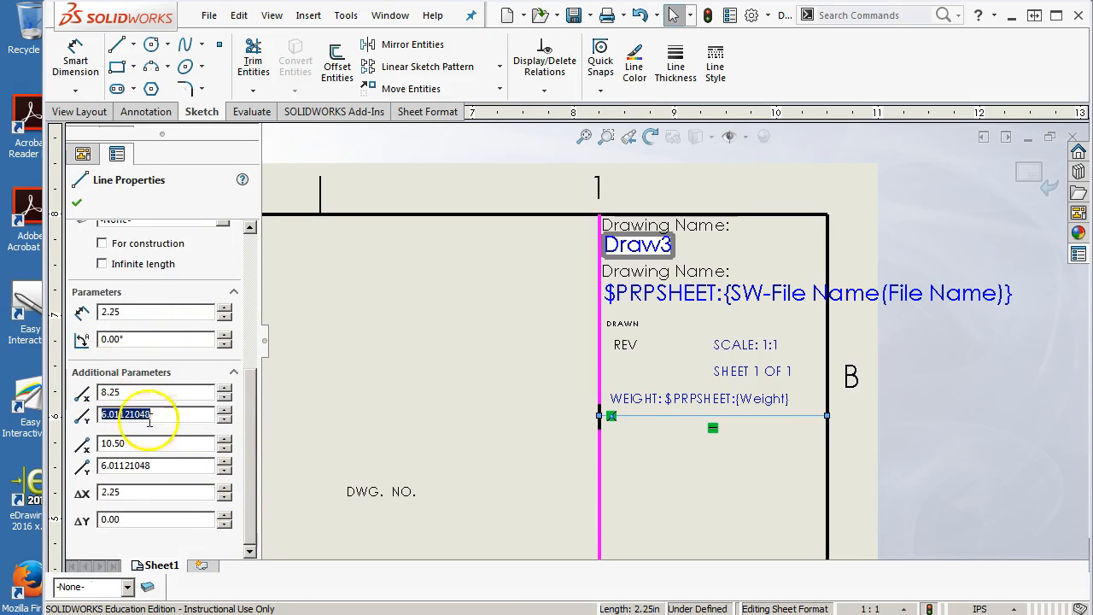
type("6")
key("Return")
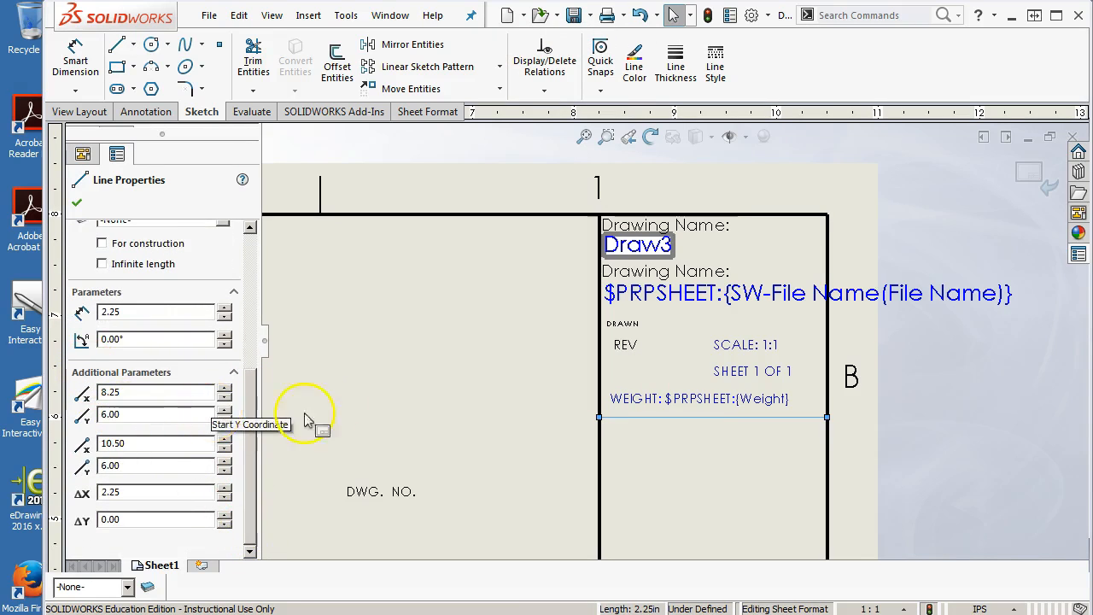
left_click(77, 203)
Step: Add a Fix relation to the left endpoint of the horizontal line below the WEIGHT note
left_click(624, 344)
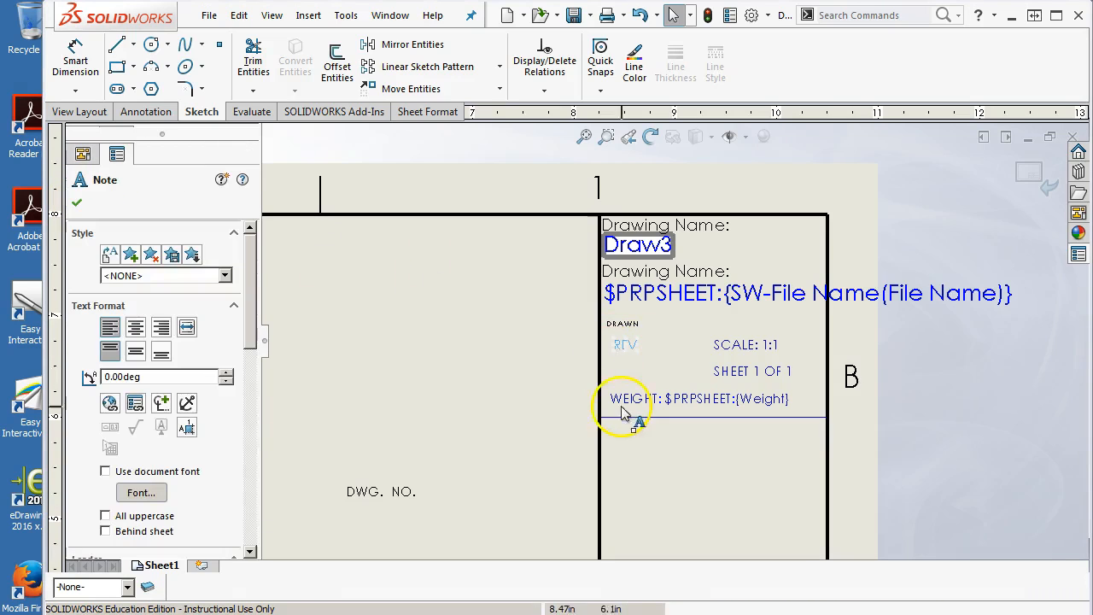
left_click(599, 418)
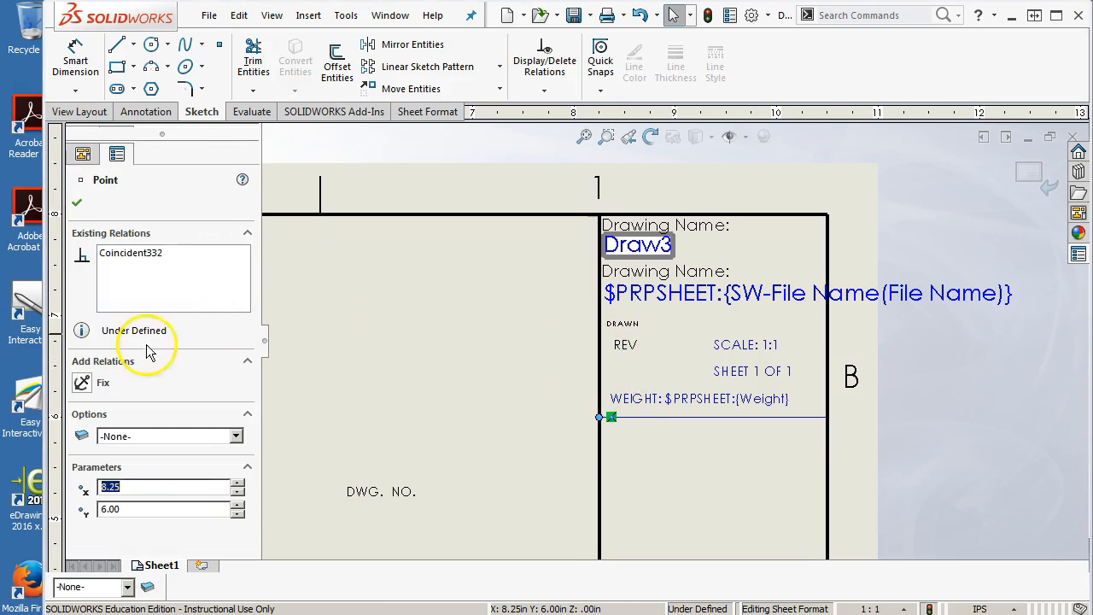
left_click(83, 381)
left_click(467, 427)
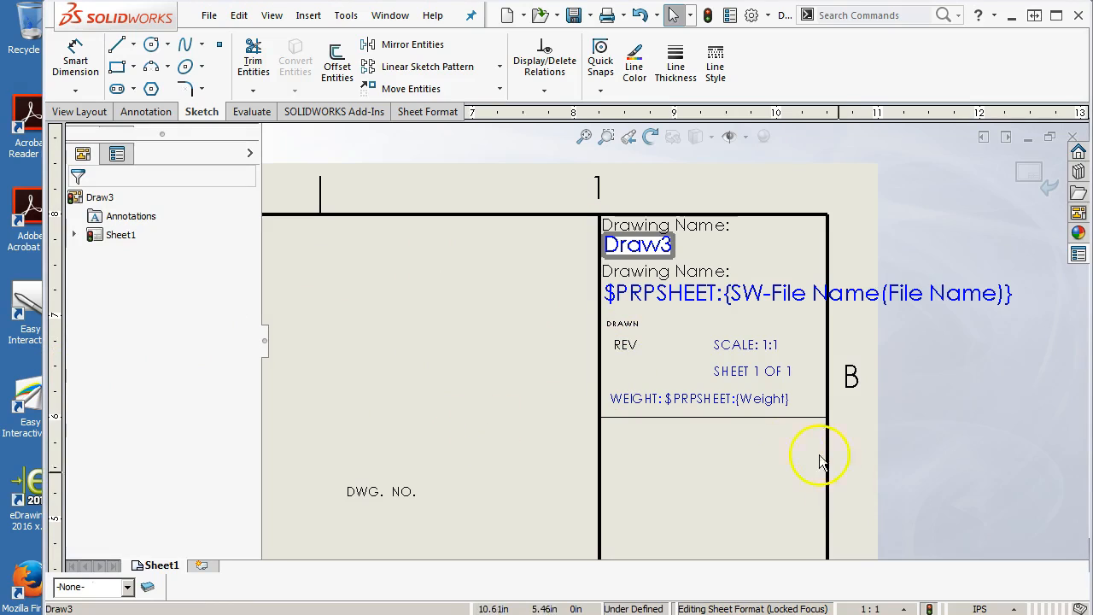
Step: Set the line thickness of the horizontal divider below the WEIGHT note to 0.0197 in
left_click(728, 418)
left_click(675, 59)
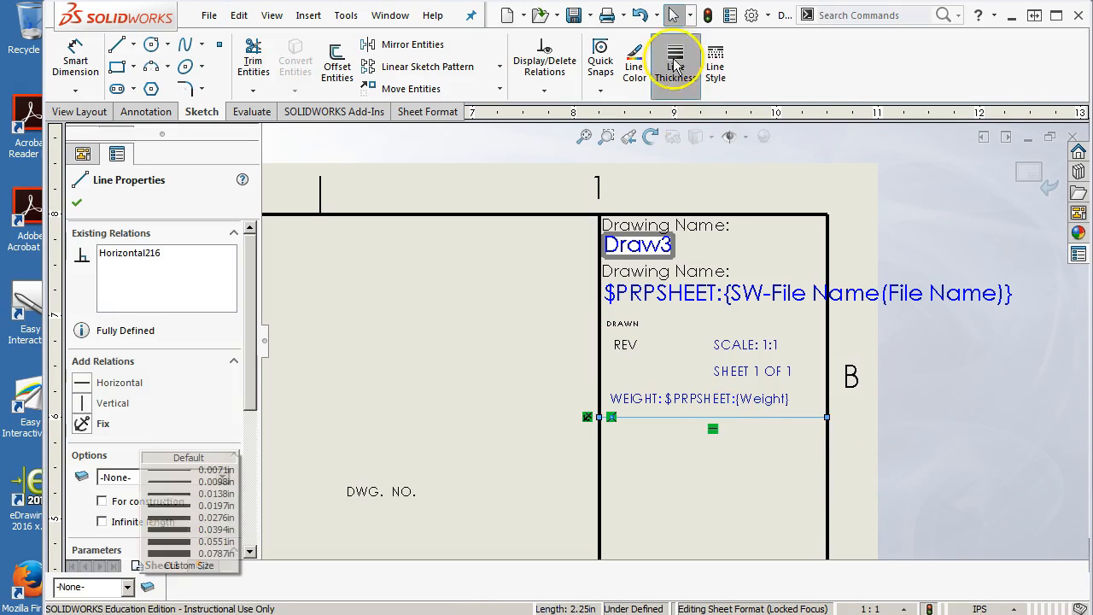
left_click(159, 505)
left_click(77, 202)
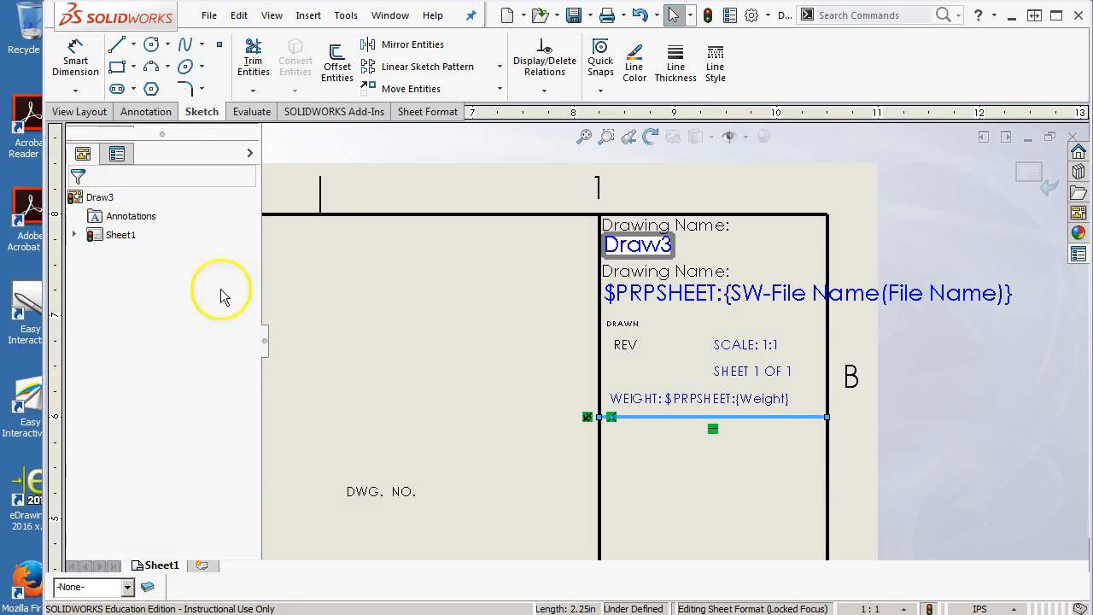
left_click(393, 405)
Step: Shift the SHEET and SCALE notes slightly to the right within the title block, keeping their left edges aligned
scroll(495, 444, "up", 2)
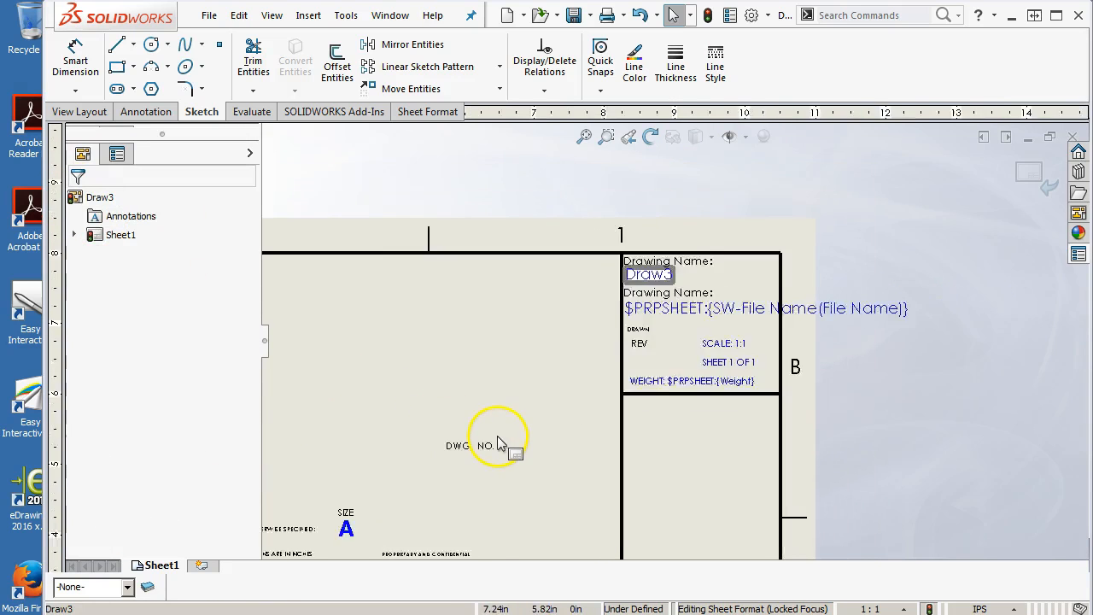
scroll(499, 444, "up", 2)
scroll(720, 434, "down", 1)
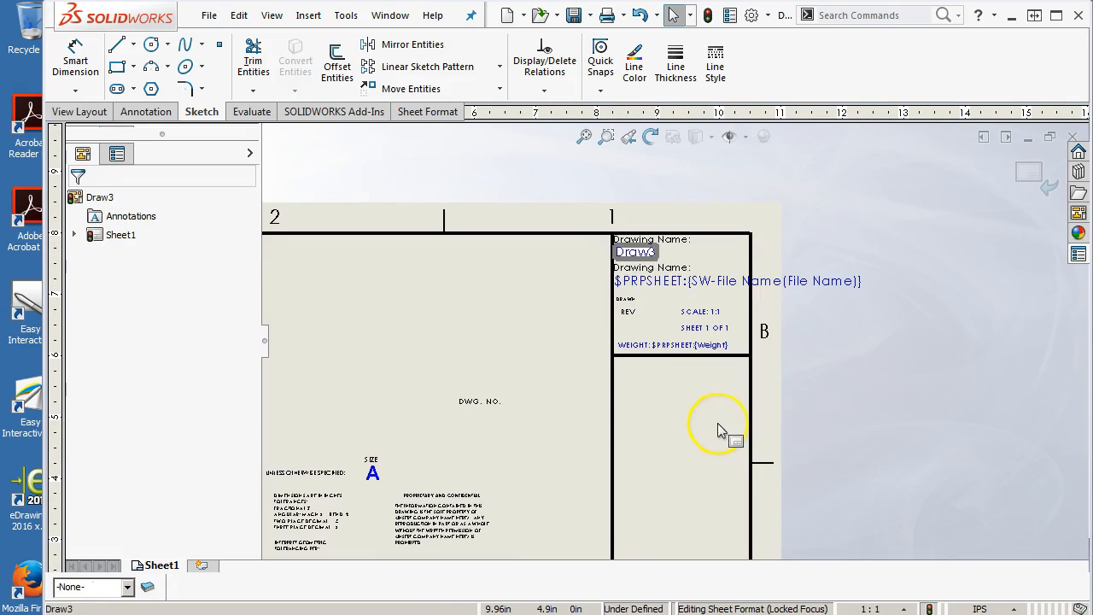
scroll(717, 333, "down", 2)
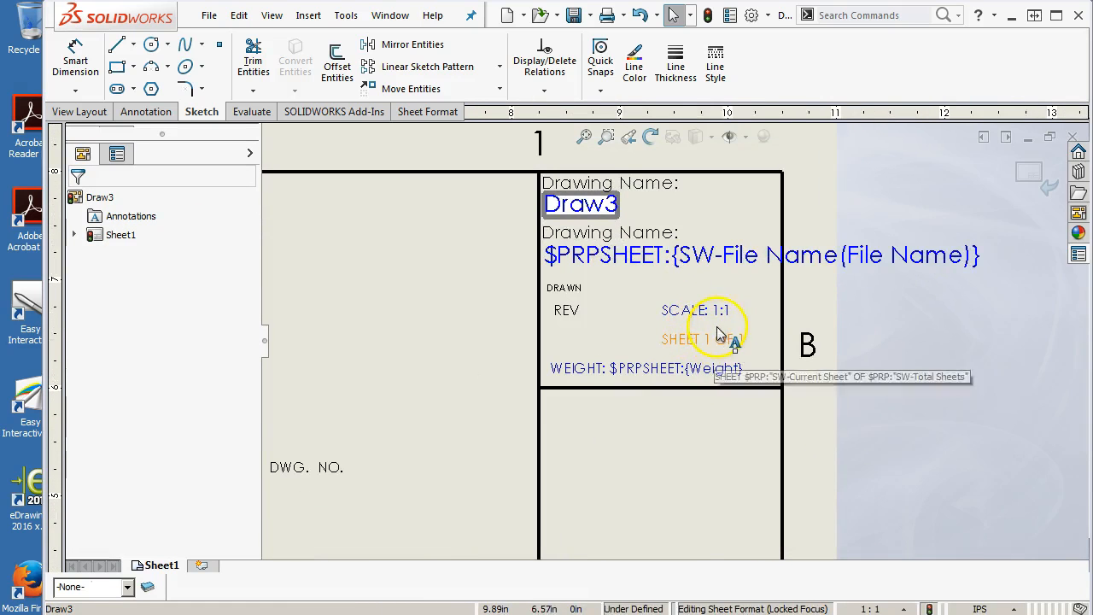
left_click_drag(714, 342, 721, 348)
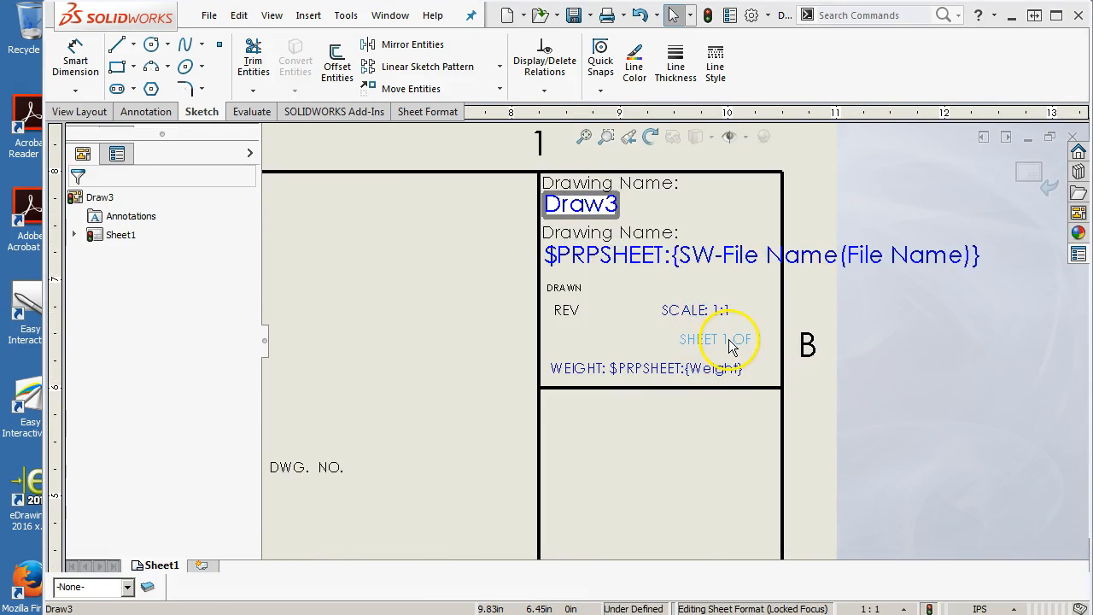
left_click(732, 344)
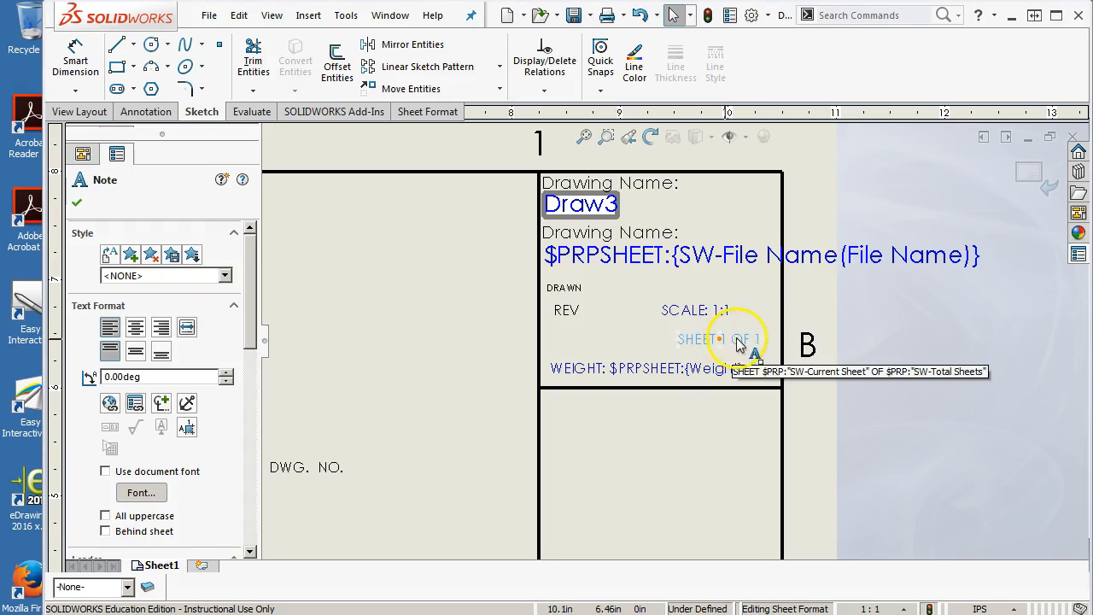
left_click_drag(716, 314, 739, 318)
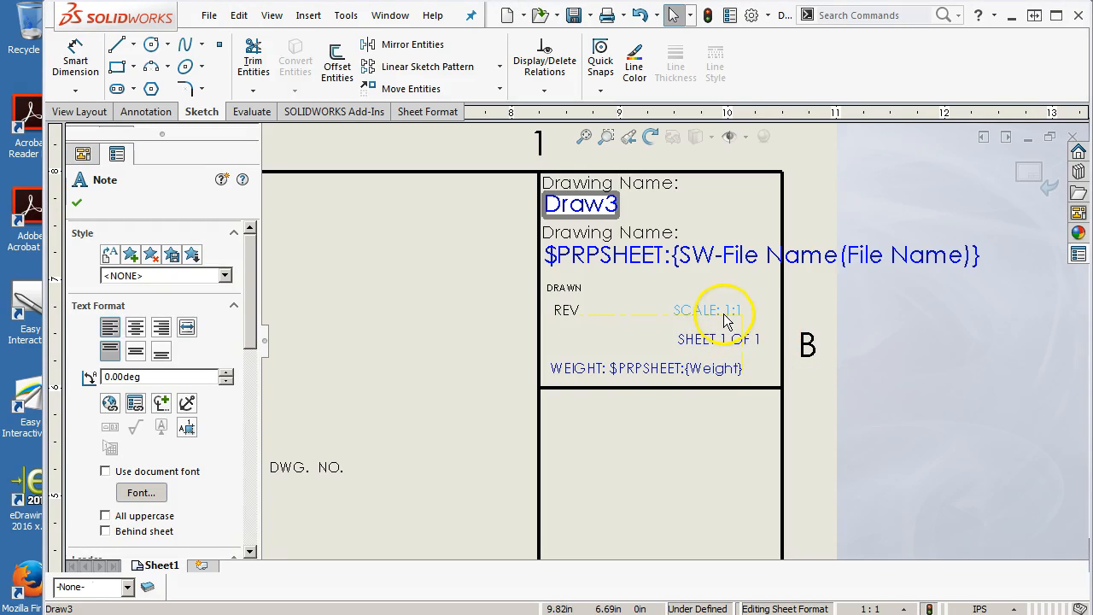
left_click(698, 346)
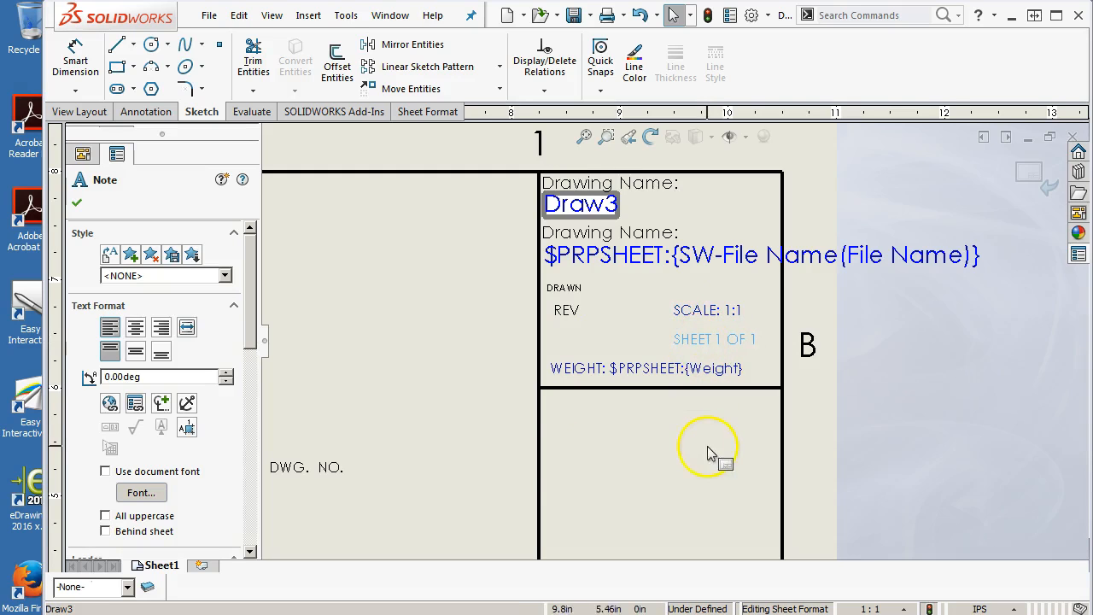
Step: Move the SIZE label and its letter A into the title block, between REV and the SCALE and SHEET notes
scroll(476, 473, "up", 3)
scroll(374, 459, "down", 2)
left_click_drag(374, 466, 718, 306)
left_click(735, 410)
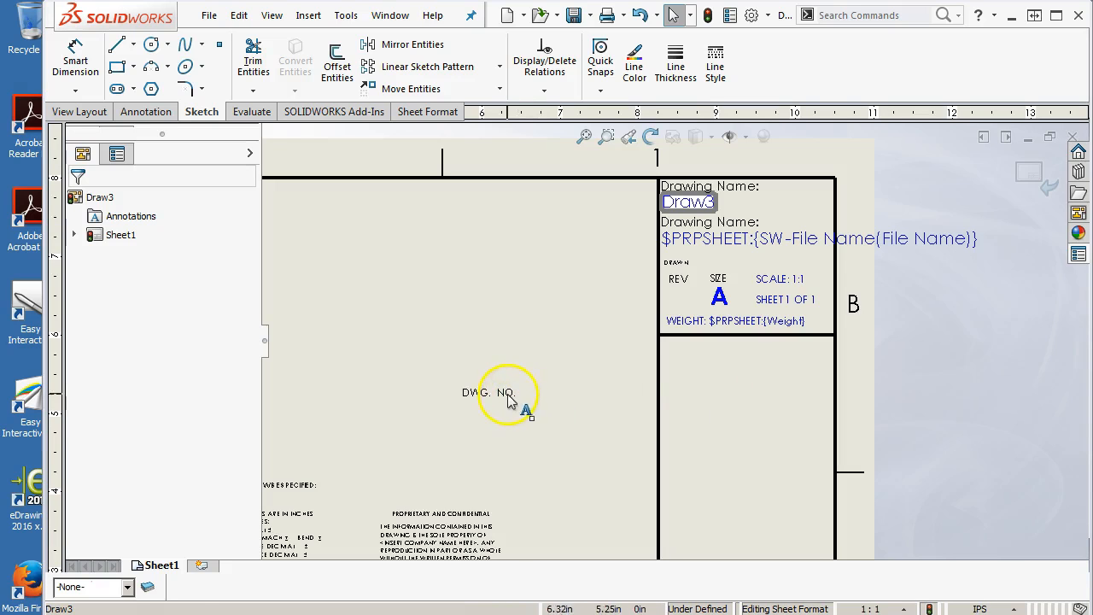
Step: Shift the DWG. NO. note slightly to the left within the open drawing area
left_click_drag(353, 321, 602, 475)
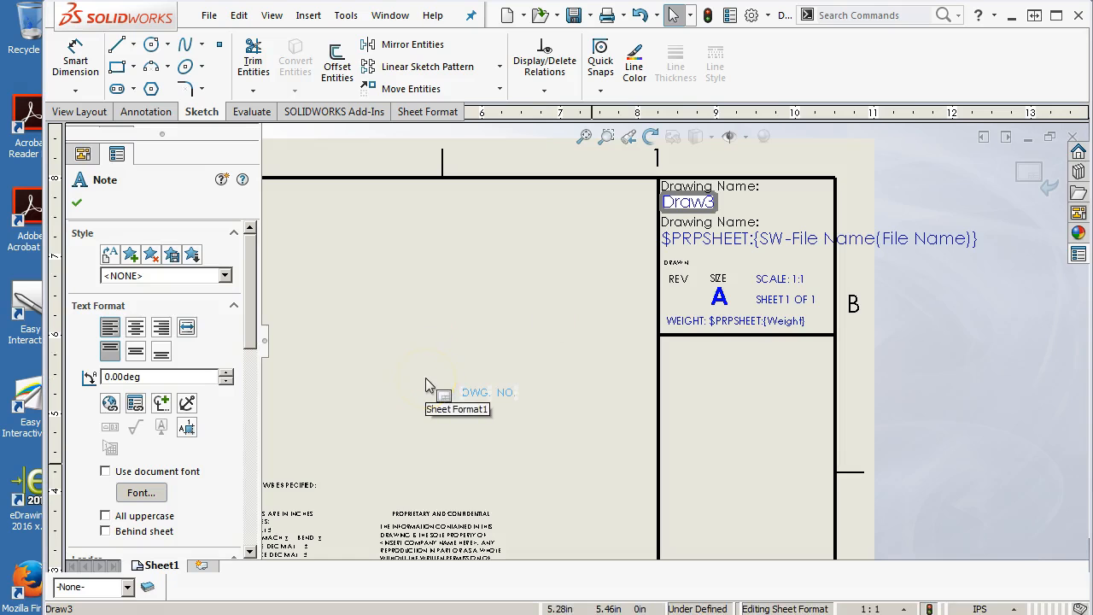
left_click_drag(488, 395, 465, 393)
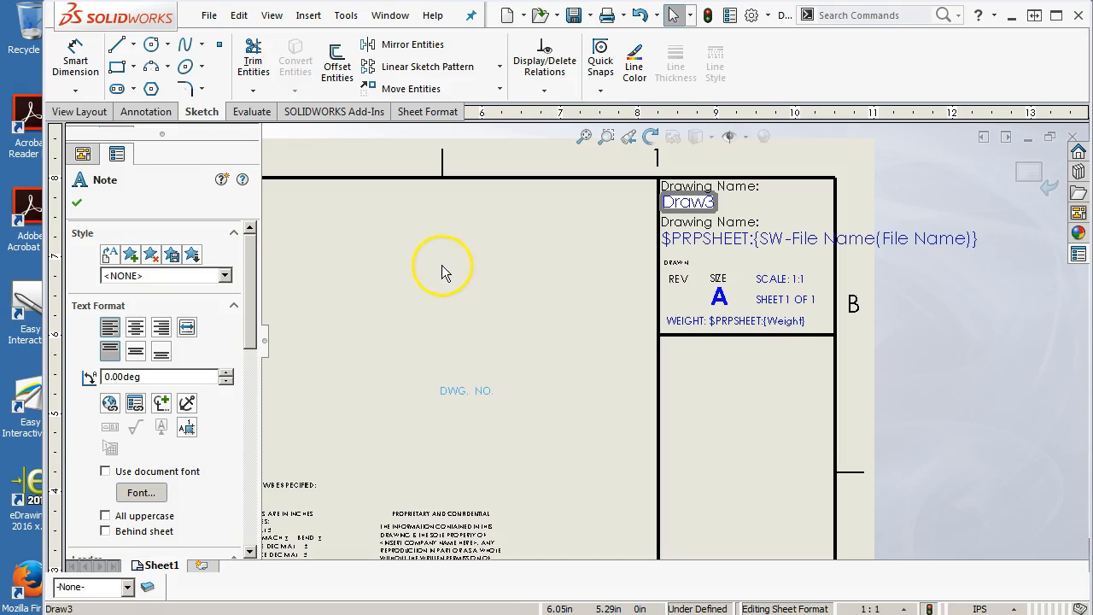
left_click(535, 401)
Step: Remove the heading text PROPRIETARY AND CONFIDENTIAL from its separate note above the proprietary notice
scroll(536, 445, "up", 3)
scroll(654, 374, "down", 2)
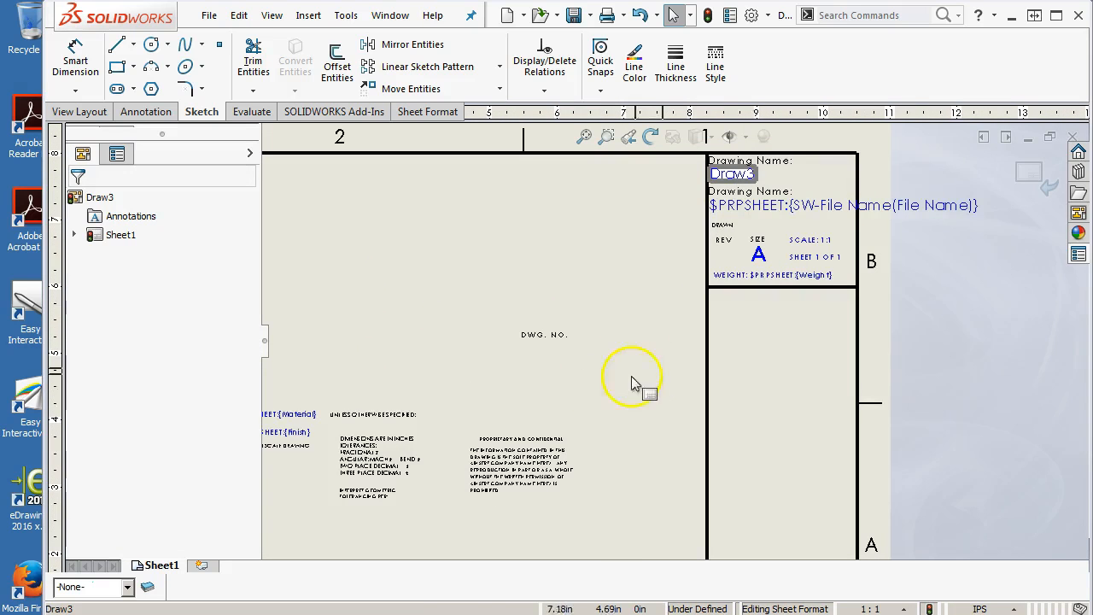
scroll(586, 419, "up", 4)
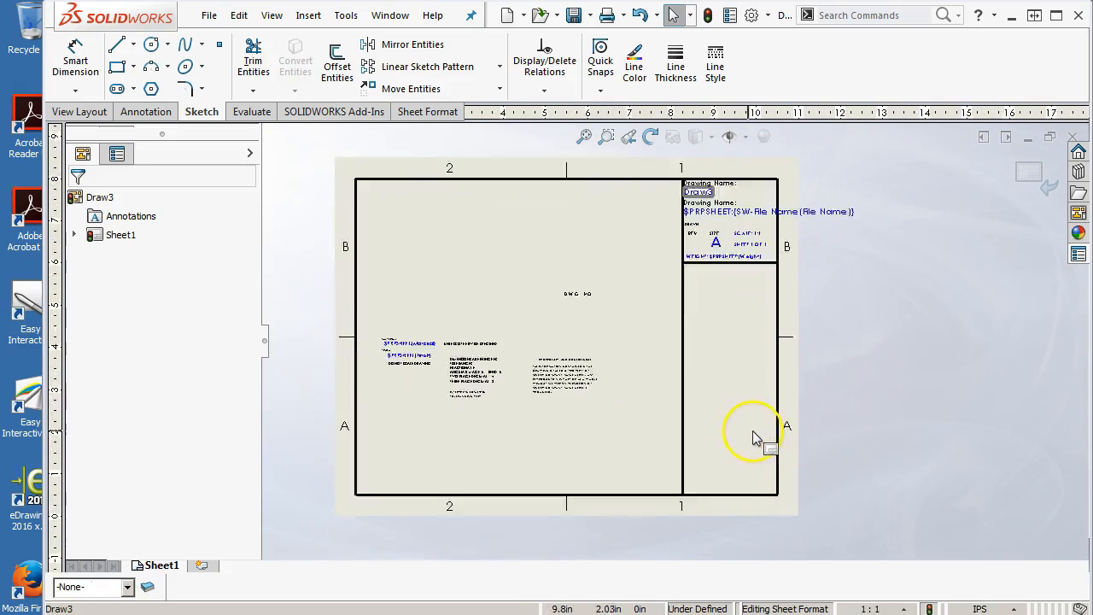
scroll(623, 402, "down", 5)
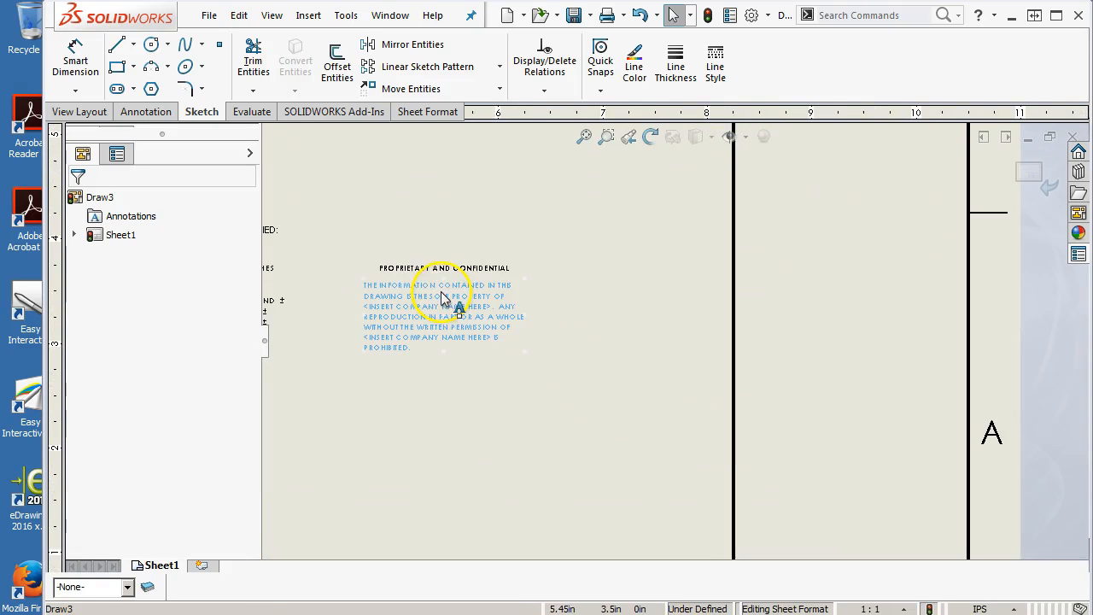
left_click(442, 298)
scroll(444, 294, "down", 3)
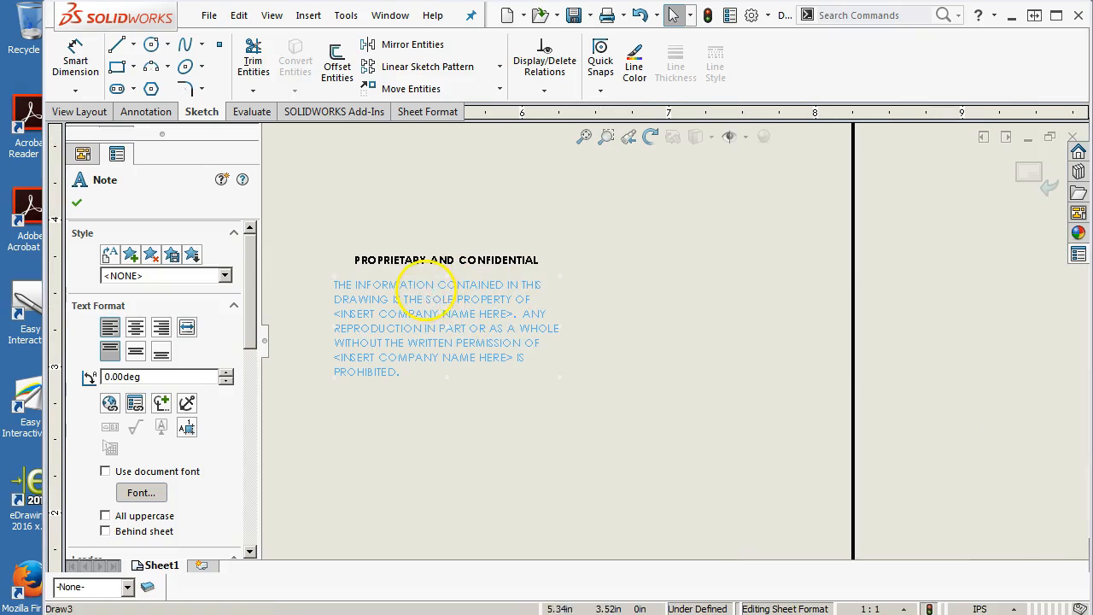
double_click(429, 297)
left_click(600, 356)
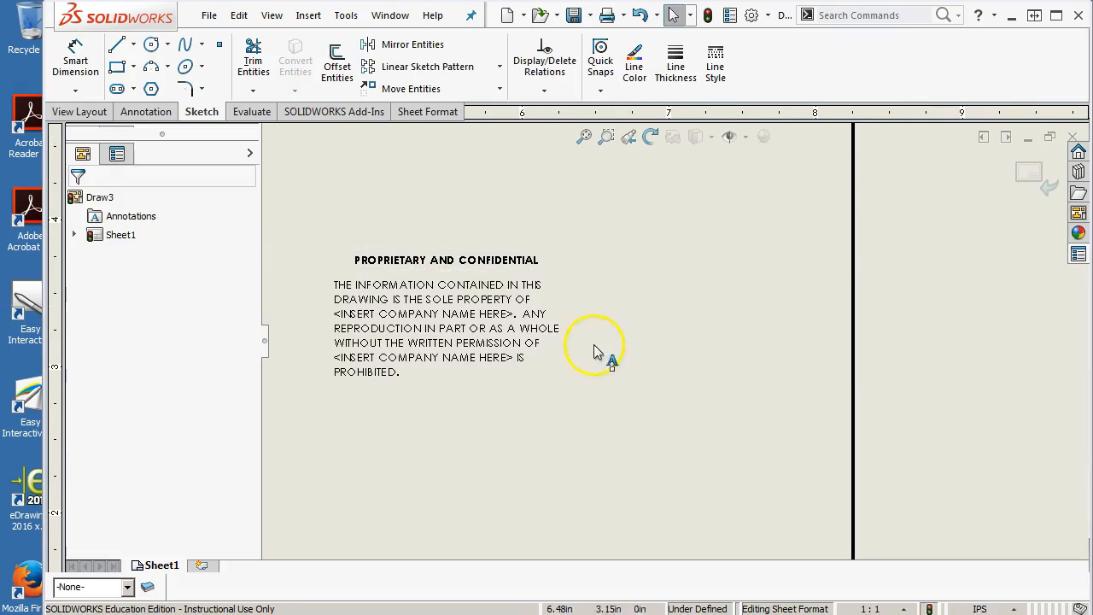
double_click(431, 261)
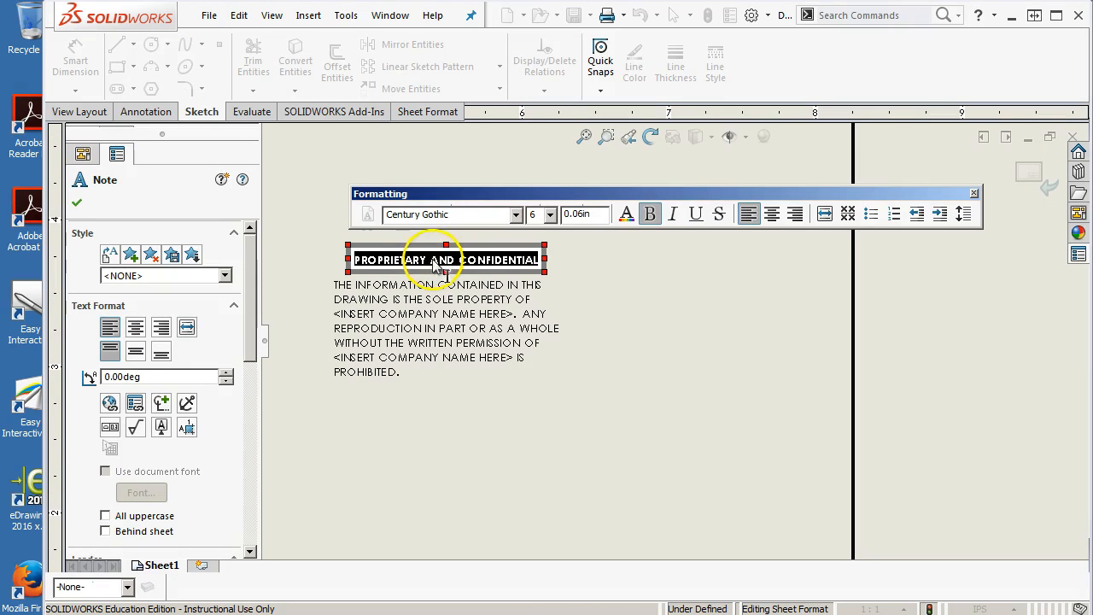
key("Delete")
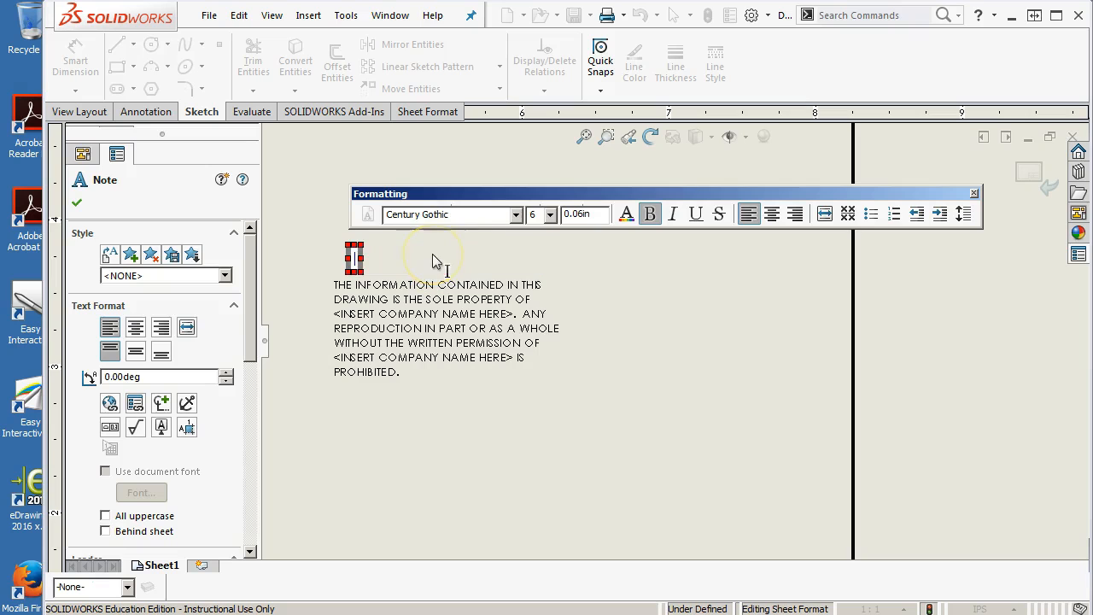
left_click(476, 268)
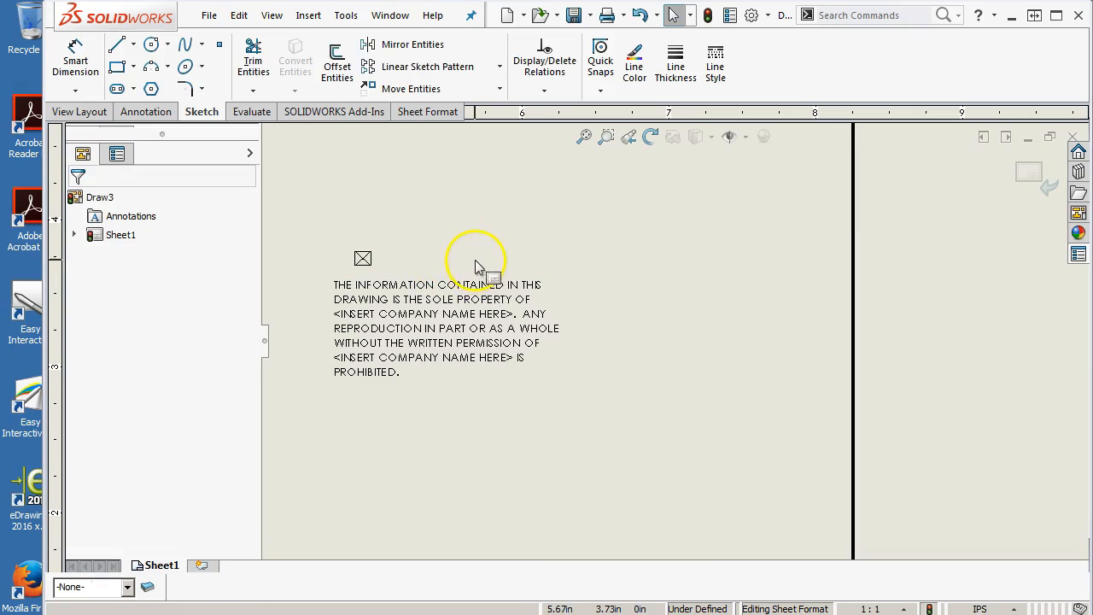
Step: Add PROPRIETARY AND CONFIDENTIAL in bold as a new first line of the proprietary notice note
double_click(363, 279)
left_click(376, 299)
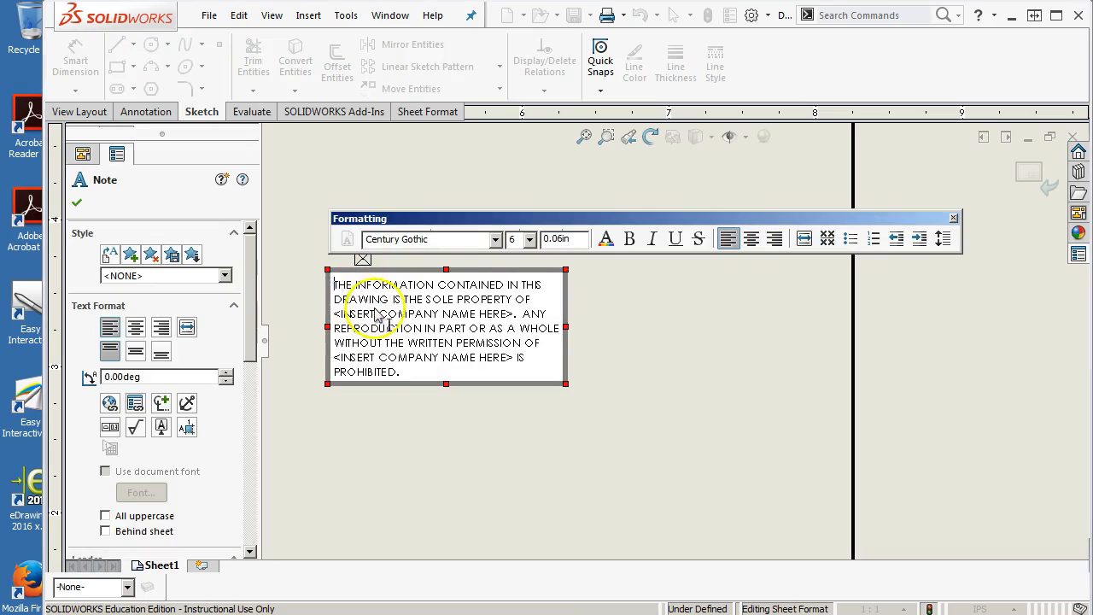
key("Return")
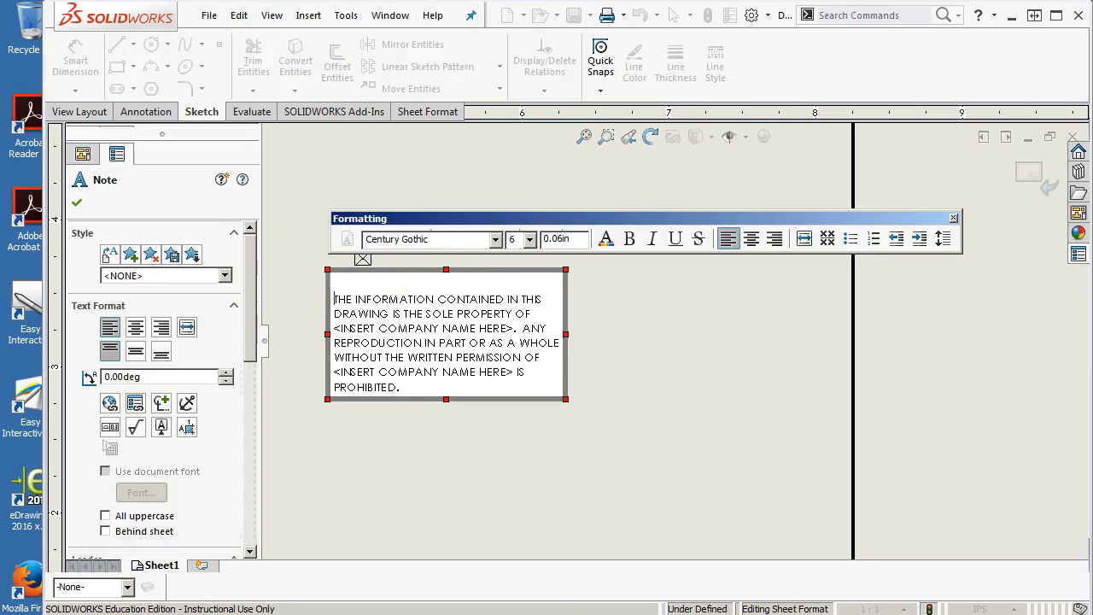
type("PROPRIETARY AND CONFIDENTIAL")
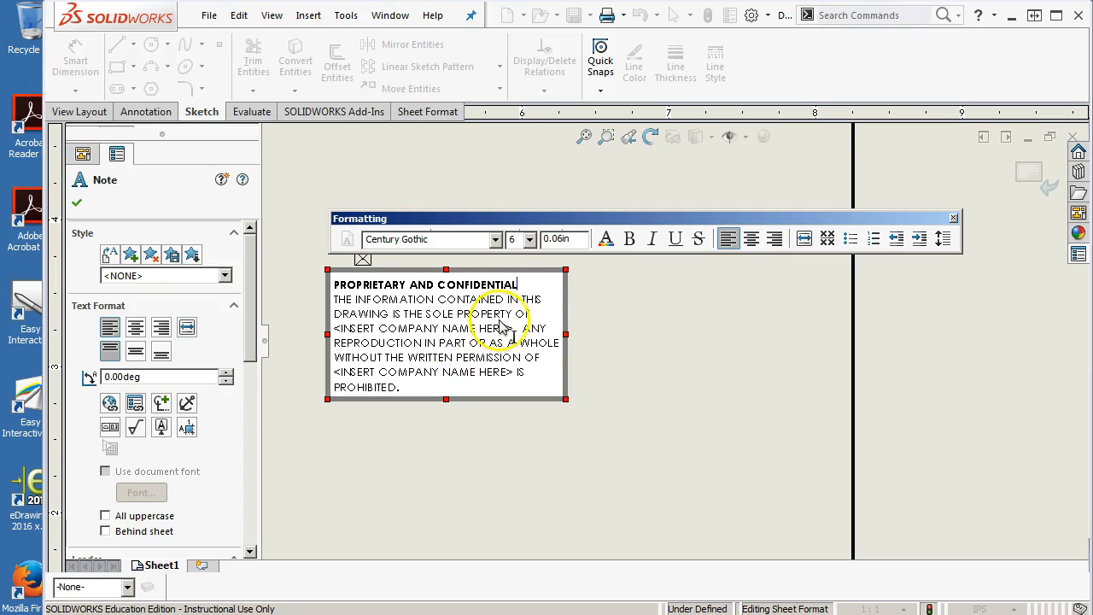
Step: Replace both <INSERT COMPANY NAME HERE> placeholders in the proprietary notice with Mesa Communtiy College
left_click_drag(513, 330, 339, 335)
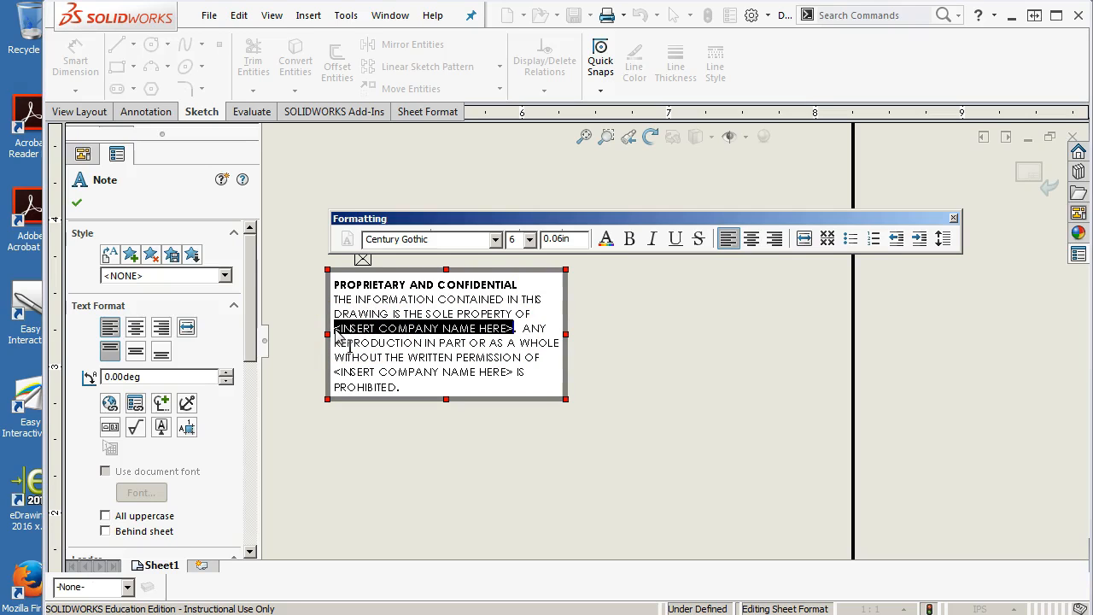
type("Mesa Community College")
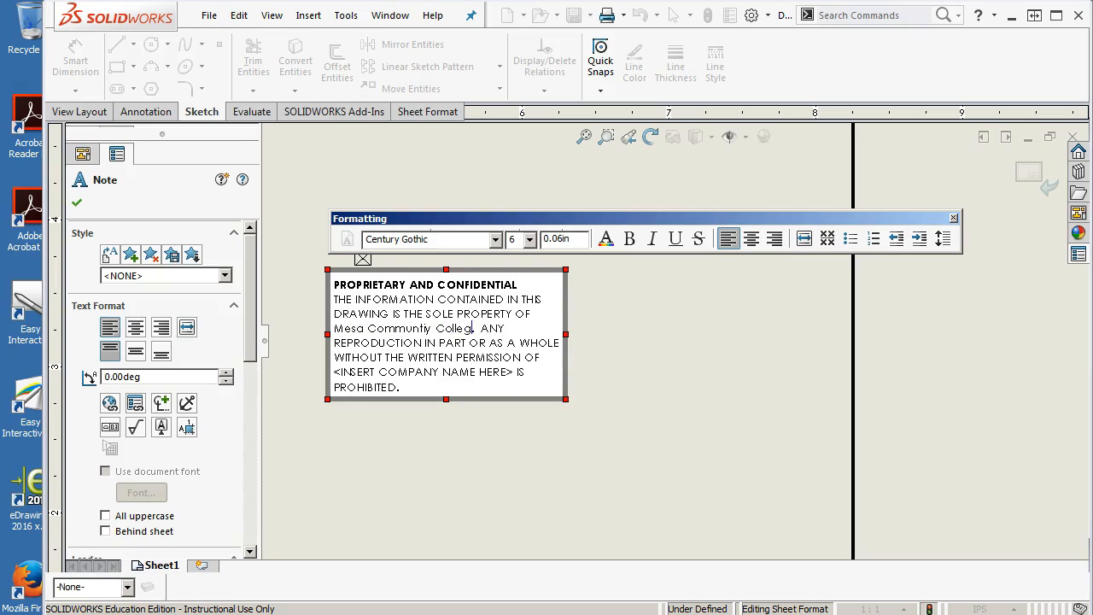
left_click(335, 329, "shift")
key("ctrl+c")
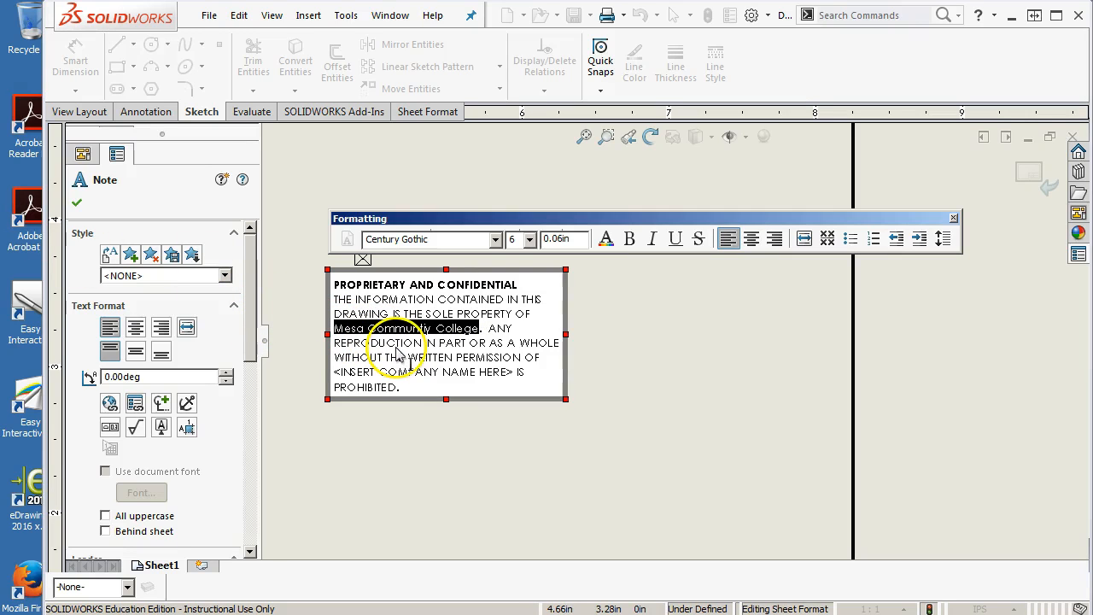
left_click_drag(513, 373, 337, 382)
key("ctrl+v")
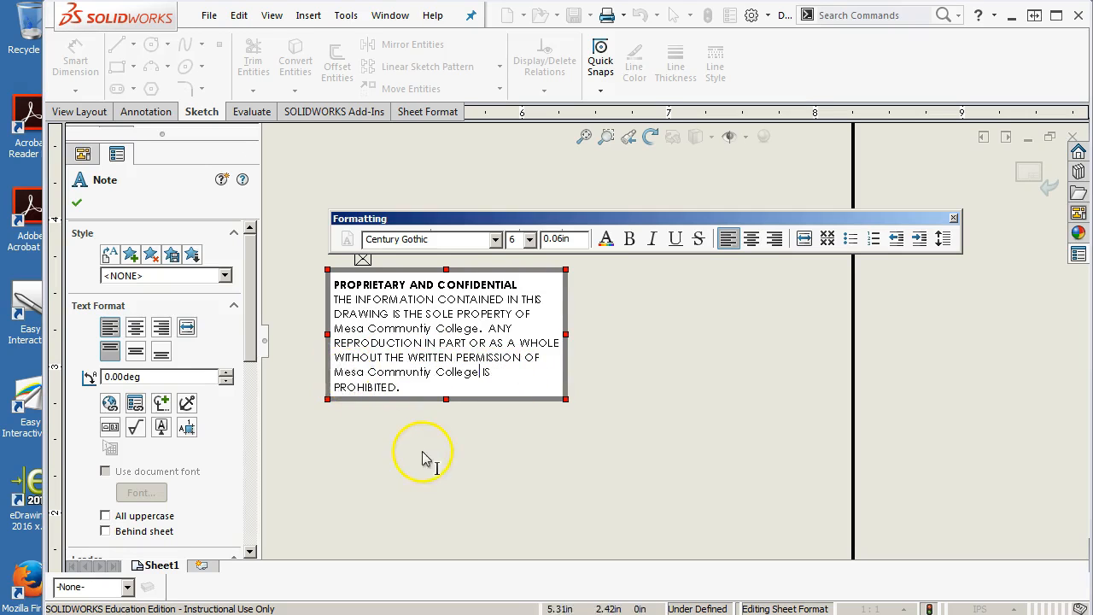
Step: Move the proprietary notice into the lower part of the title block and open it with its heading line selected
left_click(444, 434)
scroll(720, 369, "up", 2)
left_click_drag(474, 294, 909, 447)
scroll(815, 419, "down", 2)
double_click(816, 418)
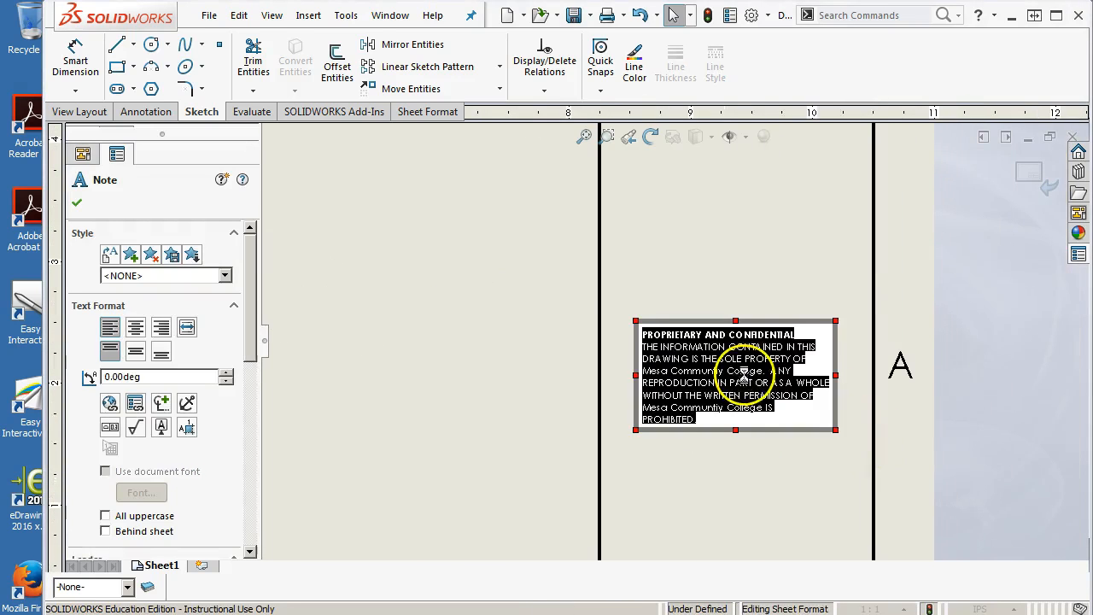
left_click(796, 336)
left_click_drag(798, 336, 640, 334)
Step: Try centre alignment on the proprietary notice and return it to left alignment
left_click(878, 292)
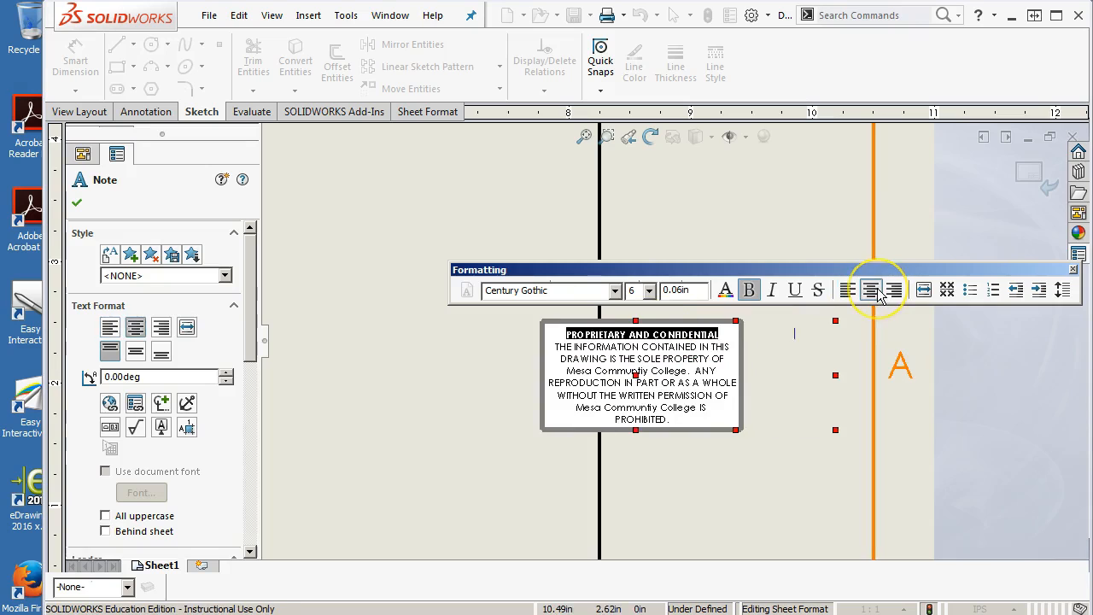
left_click(826, 349)
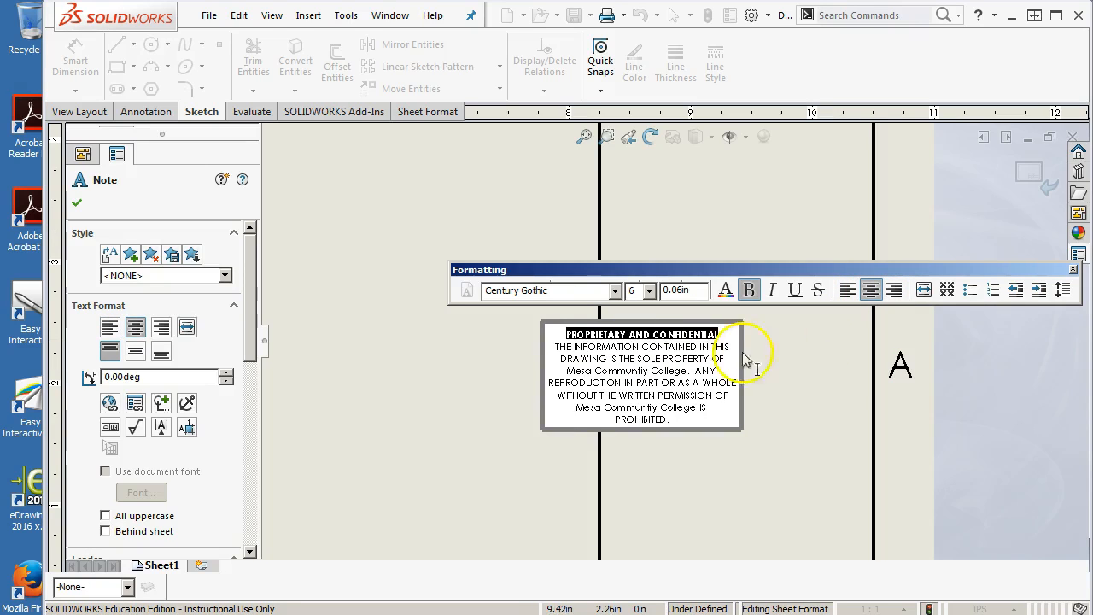
left_click(848, 289)
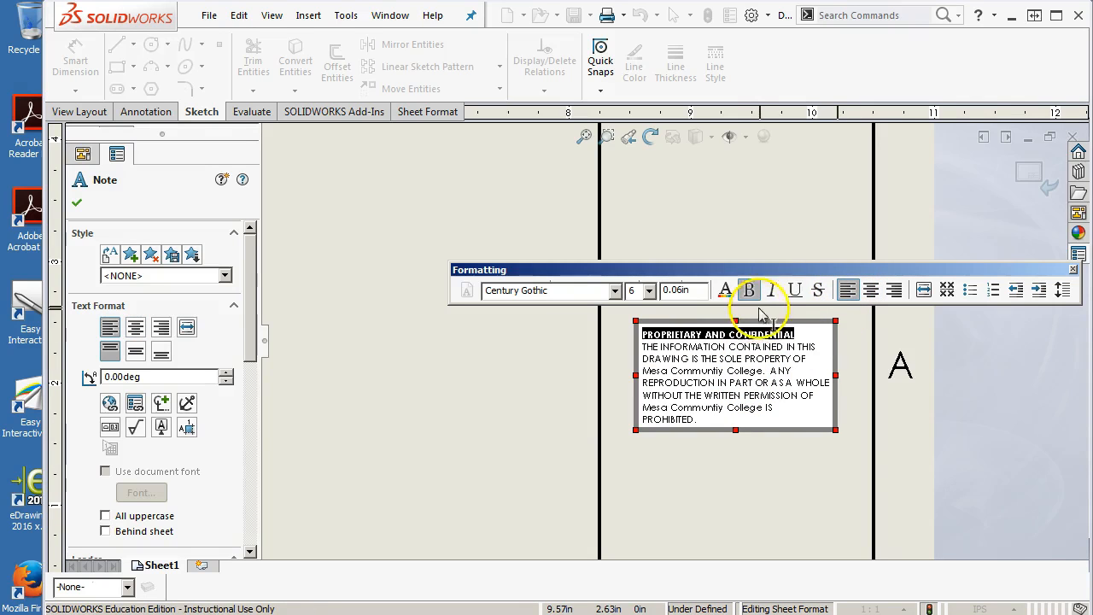
Step: Underline the PROPRIETARY AND CONFIDENTIAL heading of the proprietary notice and set its font size to 10
left_click(794, 291)
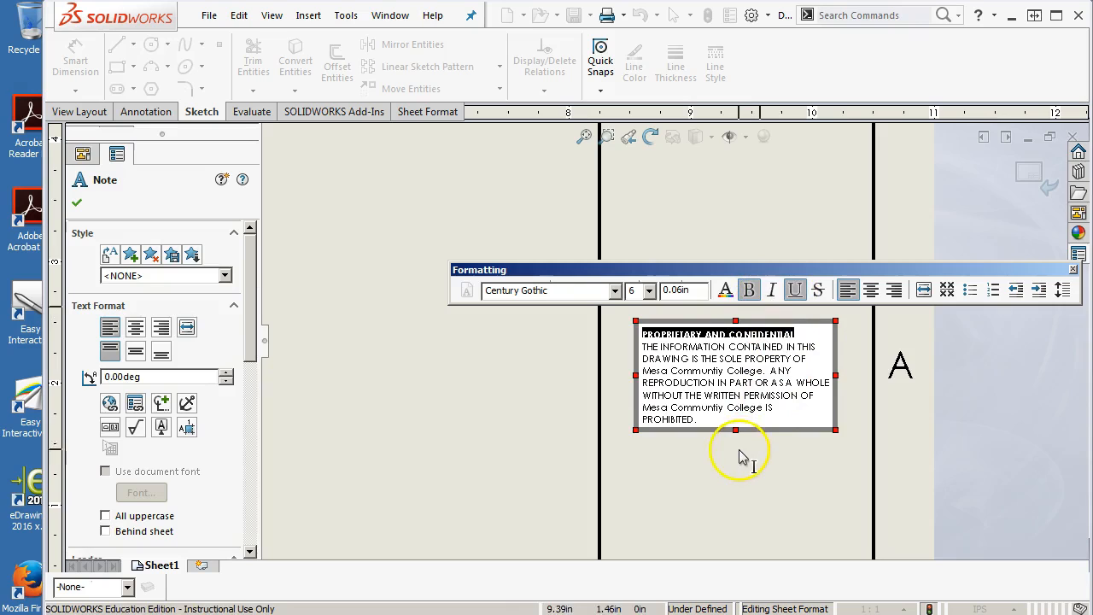
left_click(651, 291)
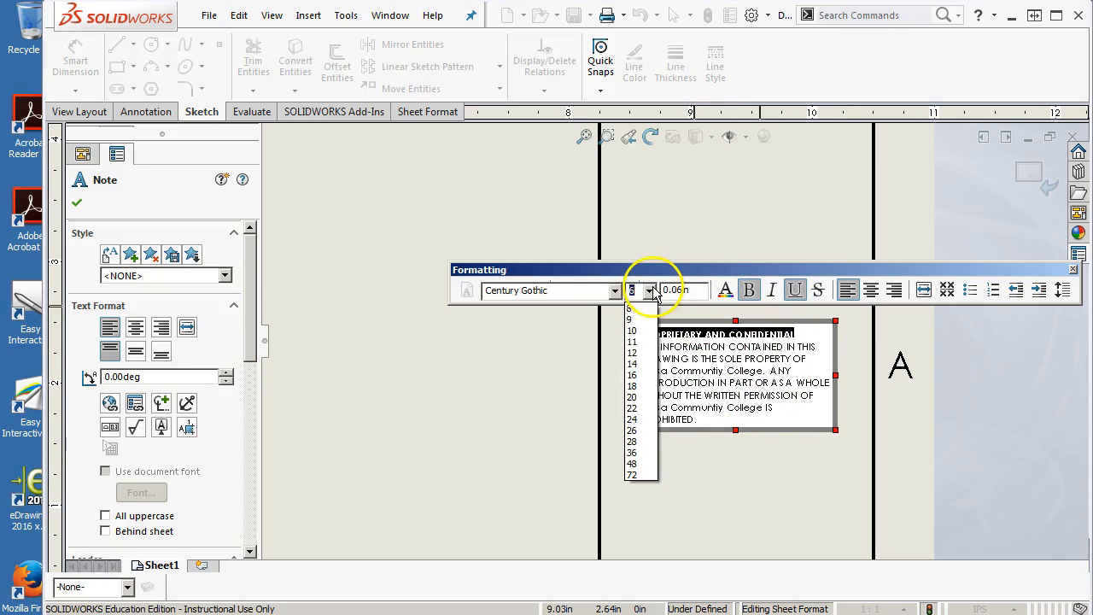
left_click(632, 342)
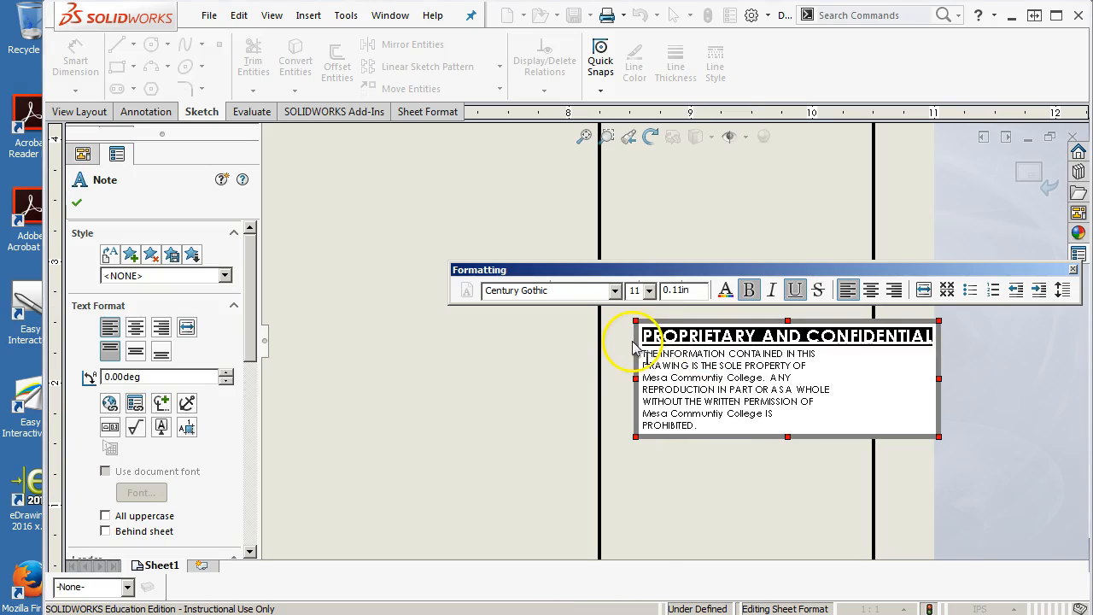
left_click(650, 291)
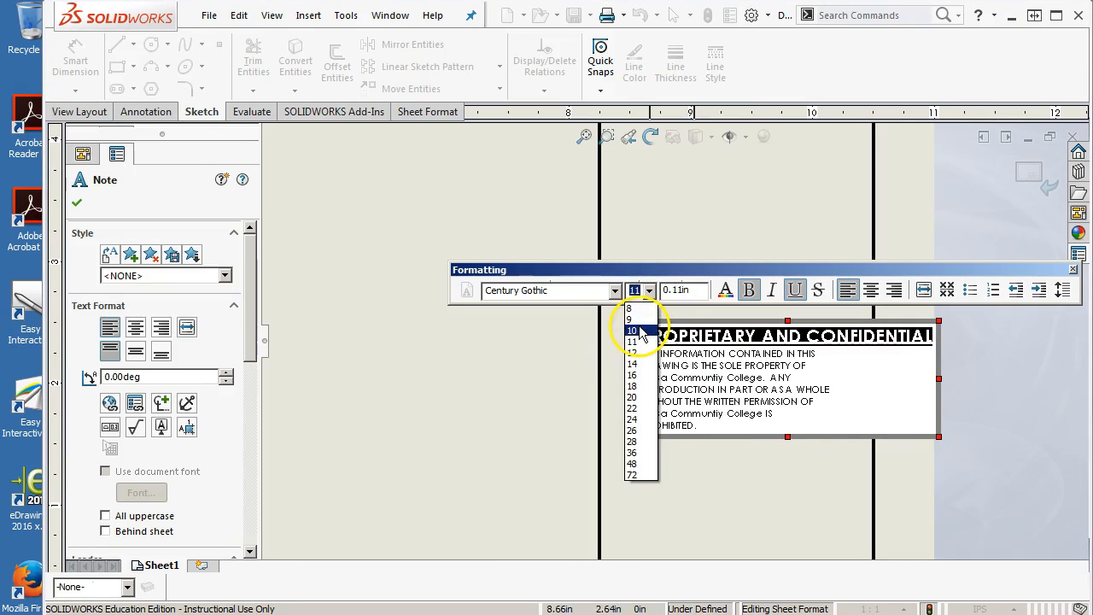
left_click(641, 331)
left_click(757, 503)
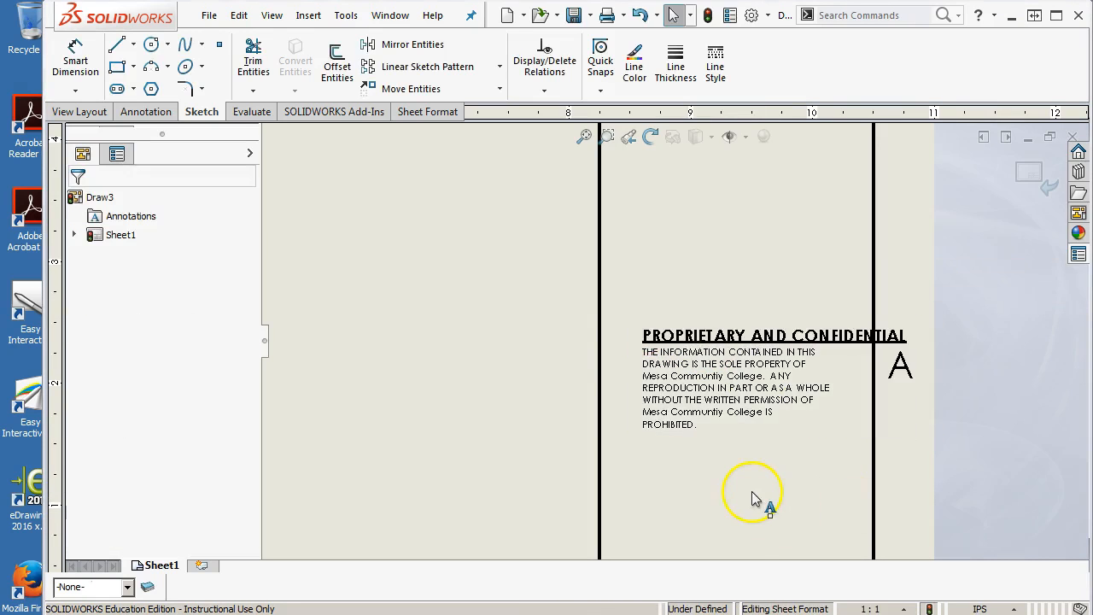
Step: Move the proprietary notice down to just above the bottom border, between the title block's side lines
left_click_drag(714, 426, 715, 434)
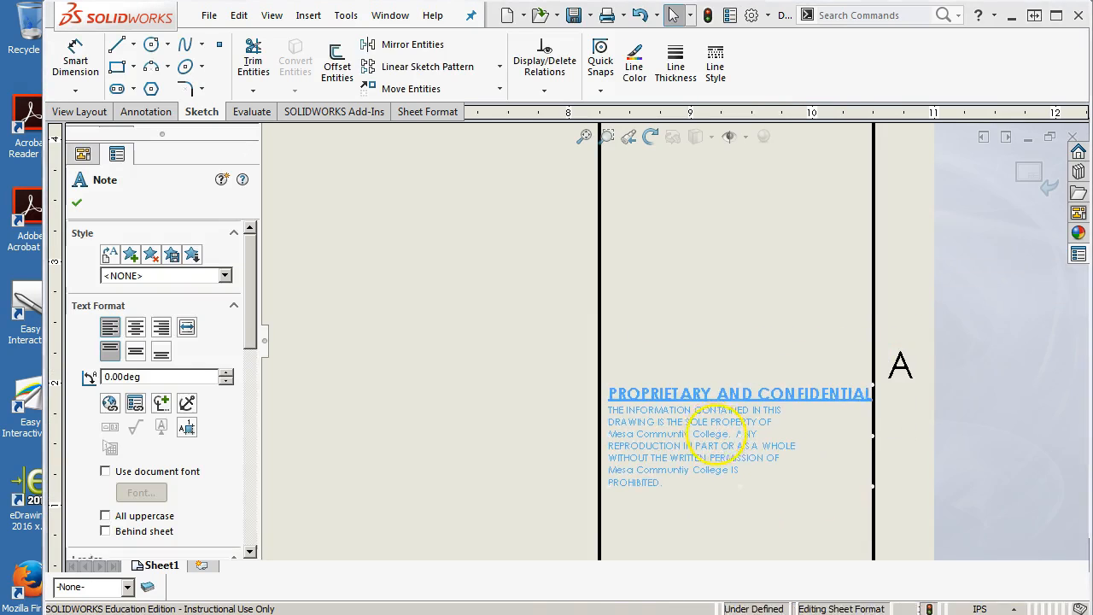
scroll(718, 437, "up", 4)
scroll(719, 442, "down", 3)
left_click_drag(663, 346, 663, 397)
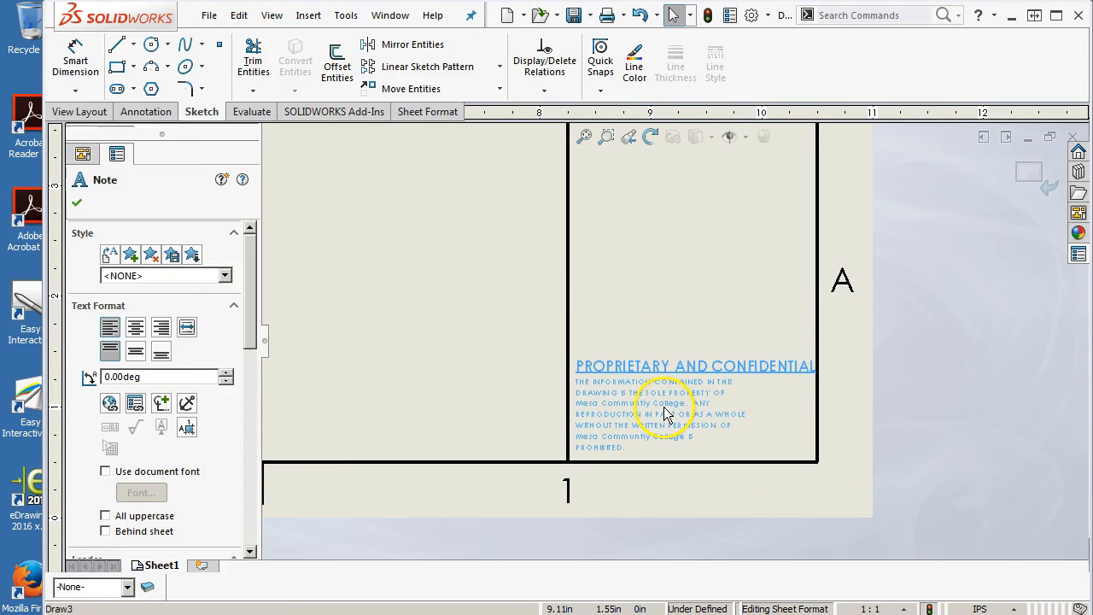
scroll(664, 403, "down", 2)
Step: Rebreak the notice's opening lines after IS THE and join SOLE PROPERTY OF with the Mesa Communtiy College line
double_click(662, 410)
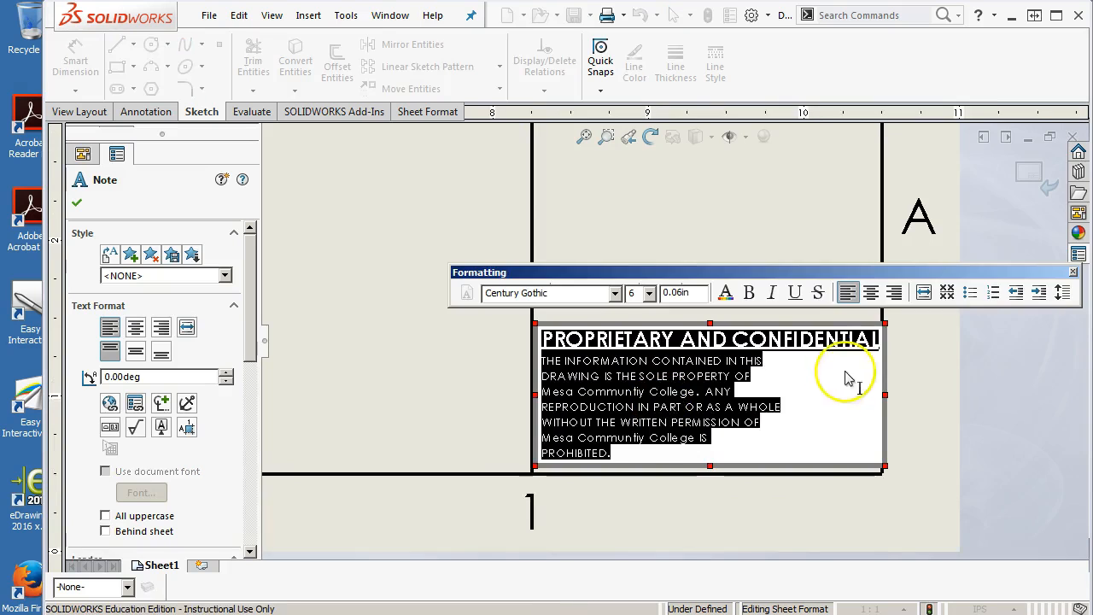
left_click(897, 408)
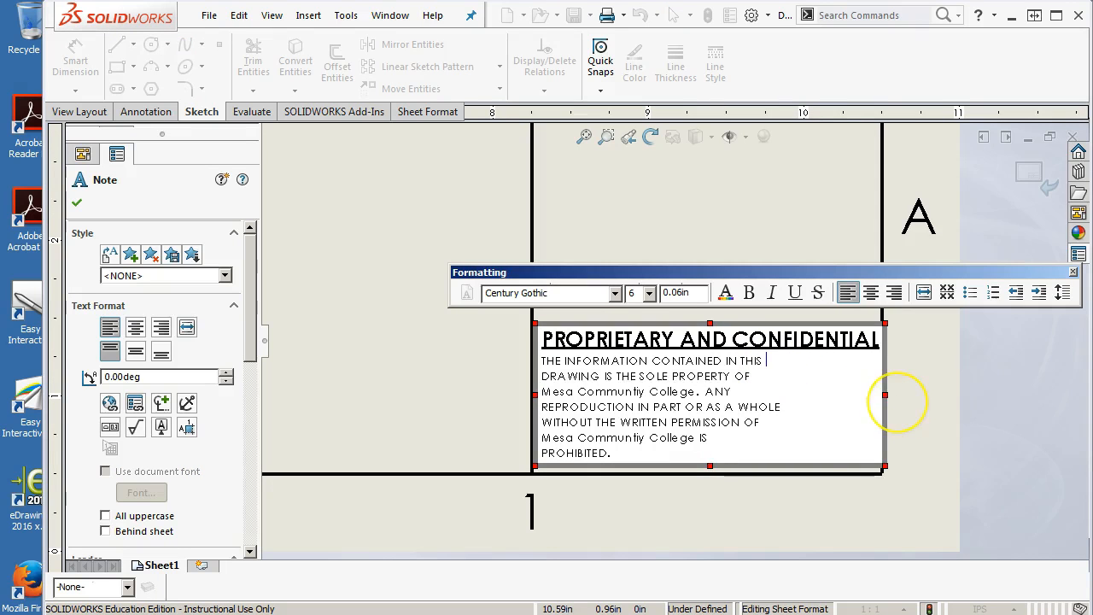
key("Delete")
left_click(863, 361)
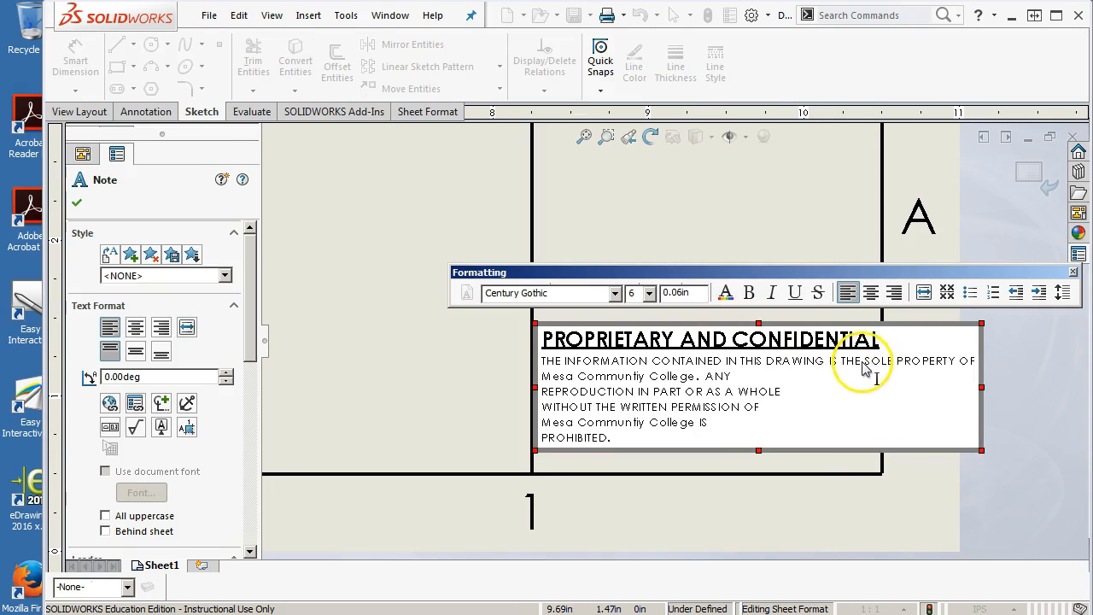
key("Return")
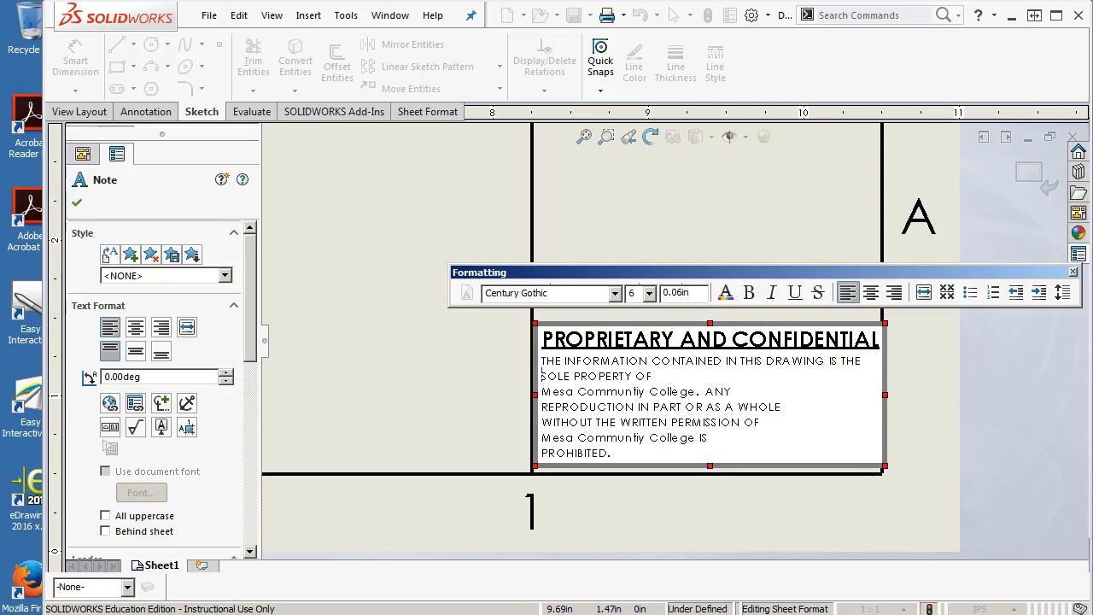
left_click(687, 377)
key("Delete")
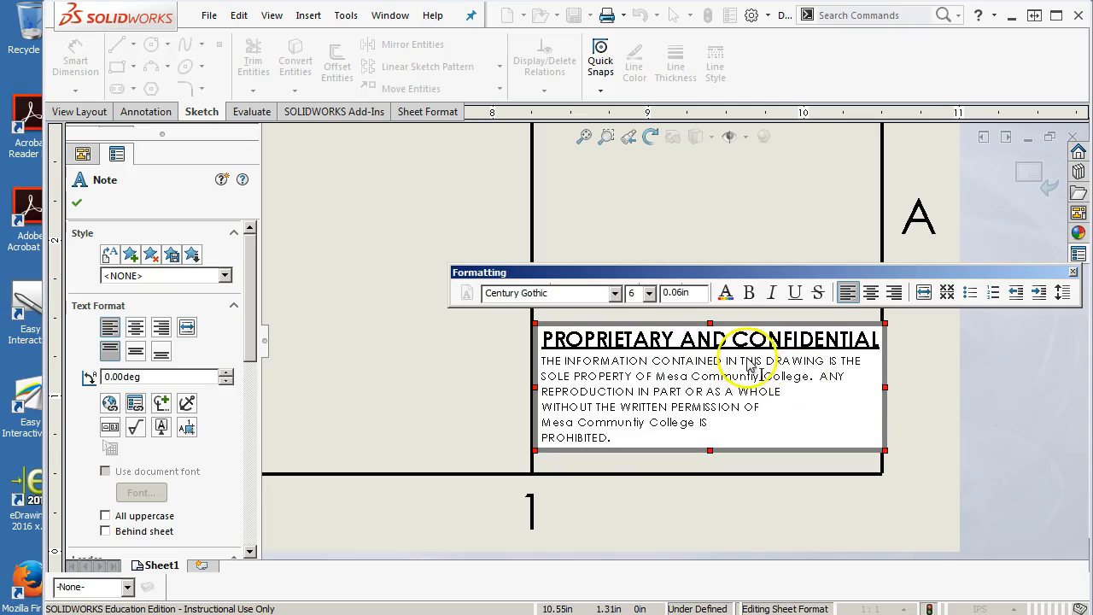
Step: Rebreak the notice after WITHOUT THE, join WRITTEN PERMISSION OF with the college name, and shift the note down to the bottom border
left_click(784, 395)
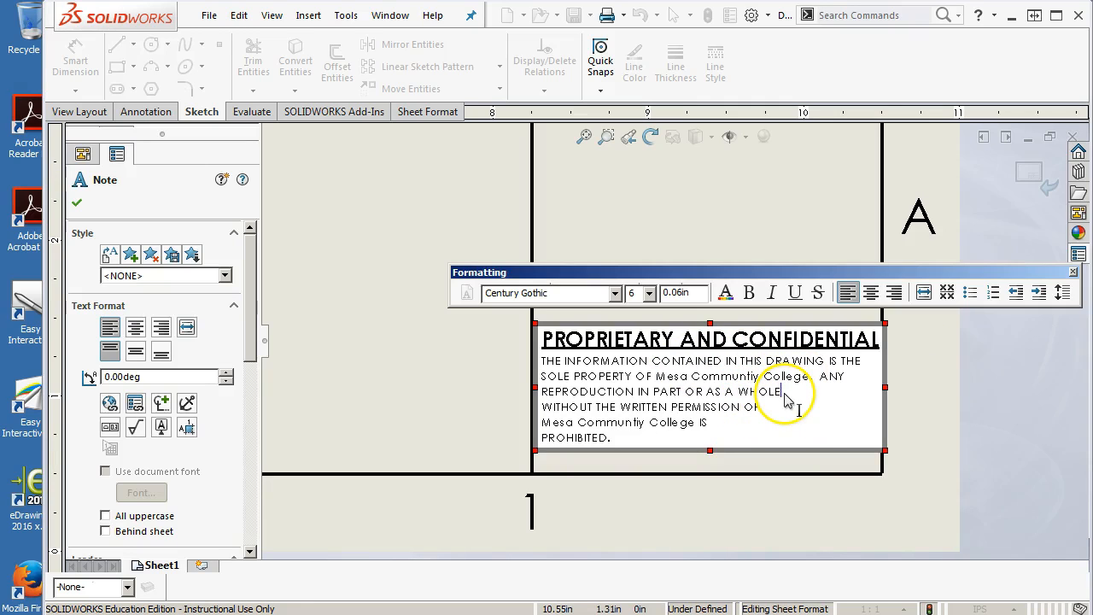
key("Delete")
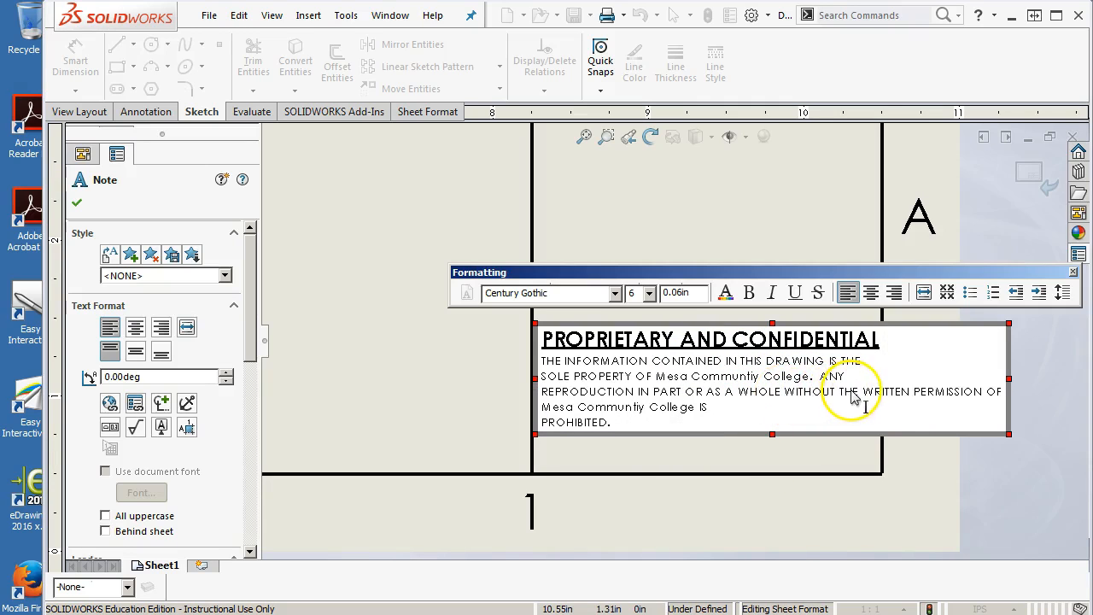
key("Return")
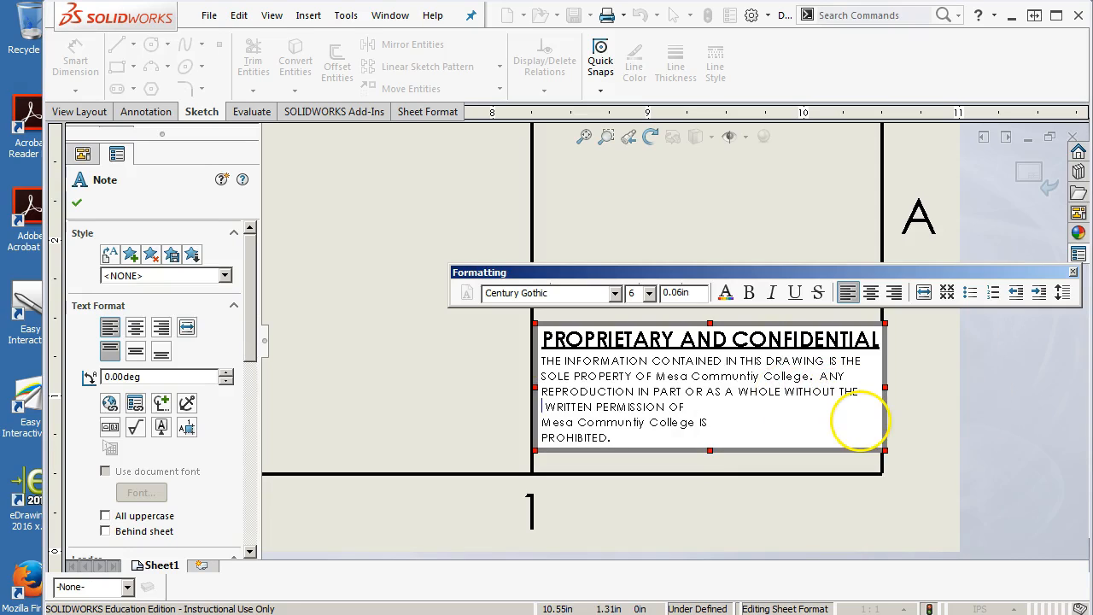
left_click(717, 415)
key("Delete")
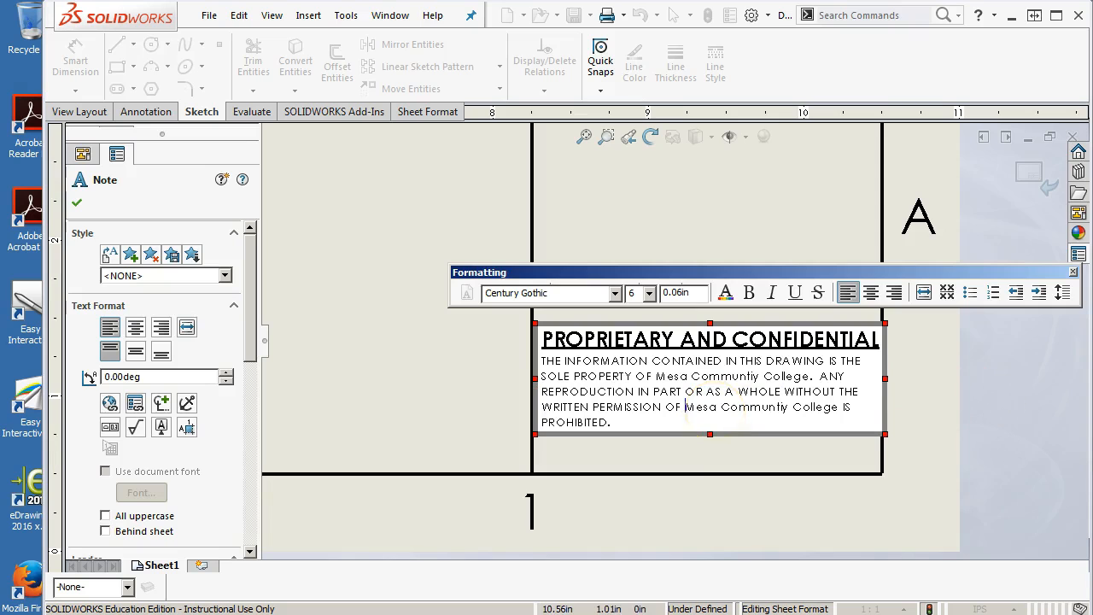
left_click(458, 439)
left_click_drag(723, 336, 723, 379)
Step: Draw a horizontal divider line about 2.25 in long across the title block, just above the proprietary notice
scroll(461, 350, "up", 5)
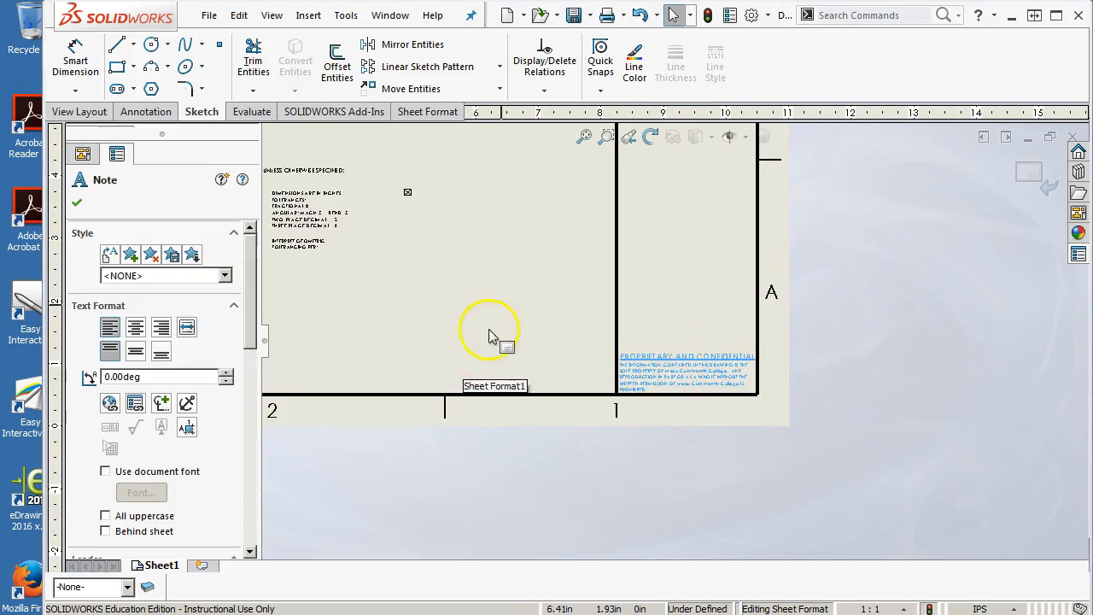
scroll(607, 239, "up", 4)
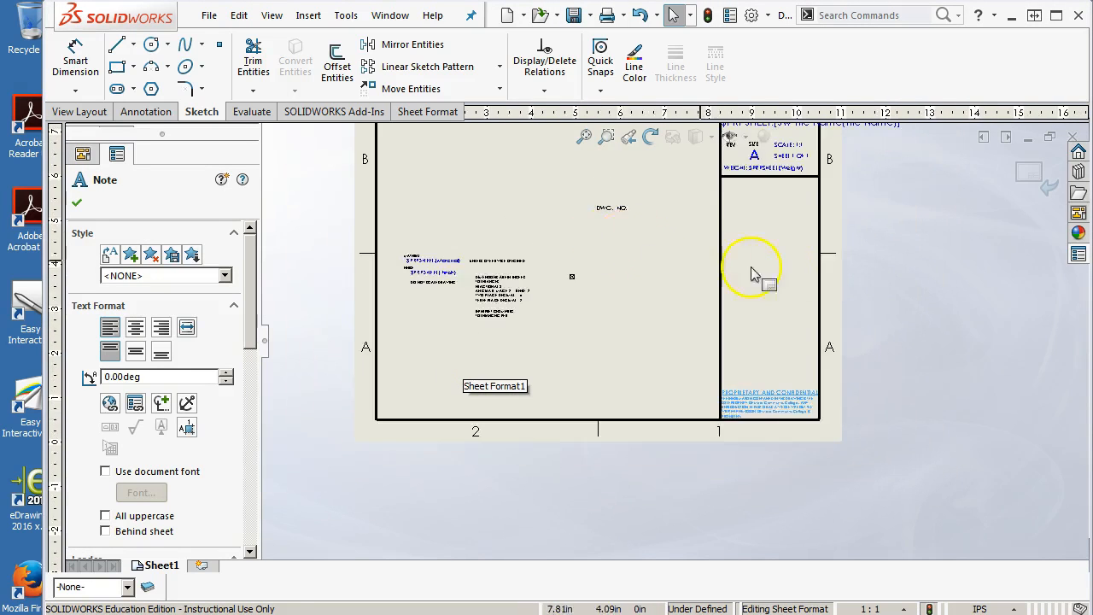
scroll(728, 325, "down", 4)
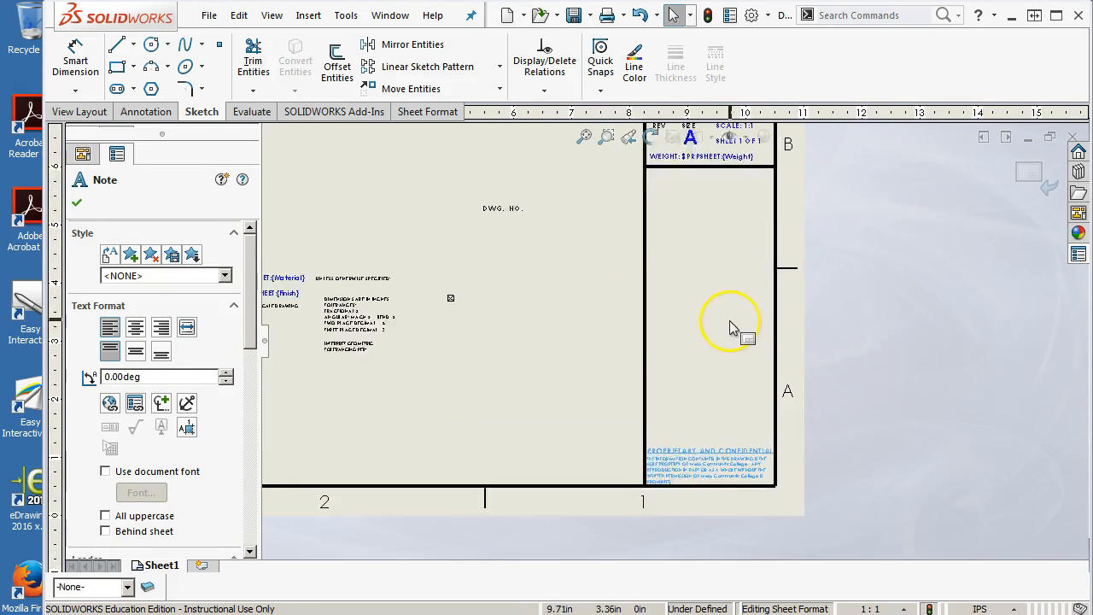
left_click(117, 44)
scroll(615, 444, "down", 2)
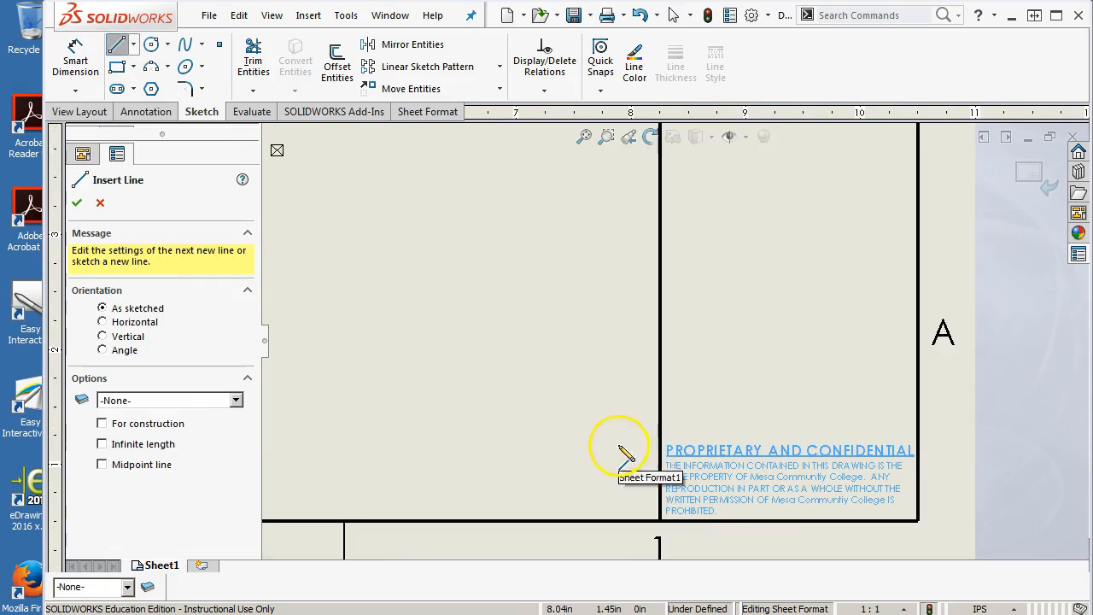
left_click(660, 429)
left_click(918, 429)
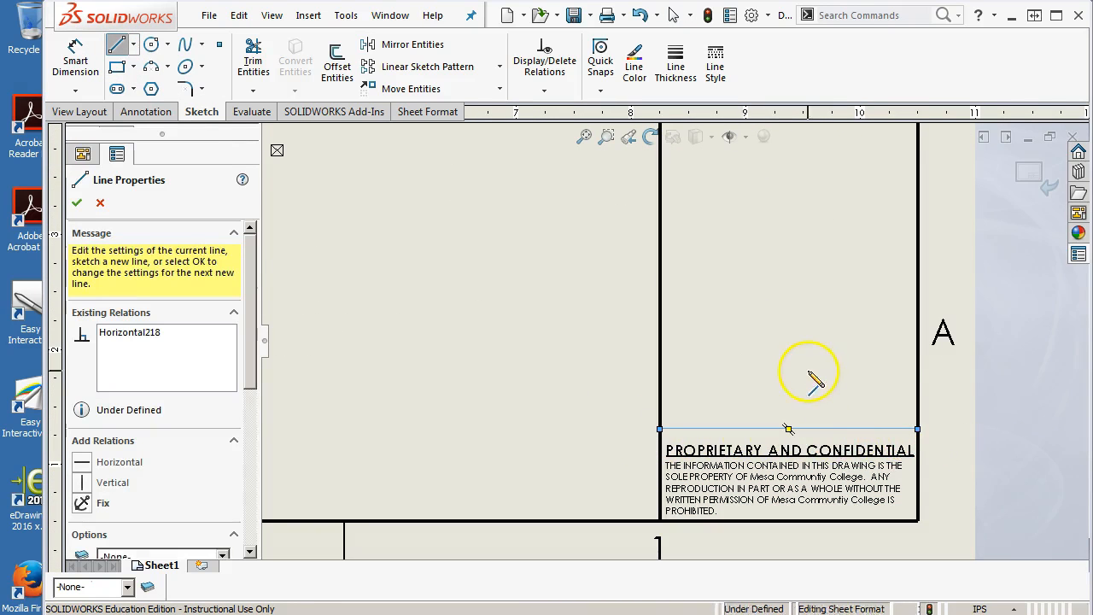
right_click(810, 371)
left_click(846, 60)
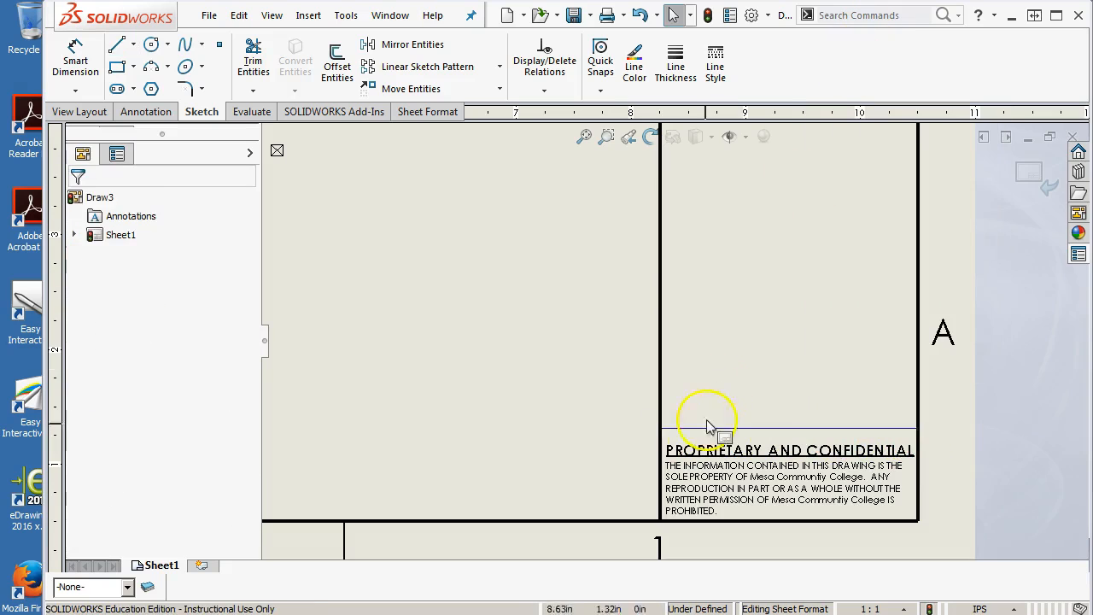
Step: Set the Y coordinate of the divider line above the proprietary notice to 1.25
left_click(696, 430)
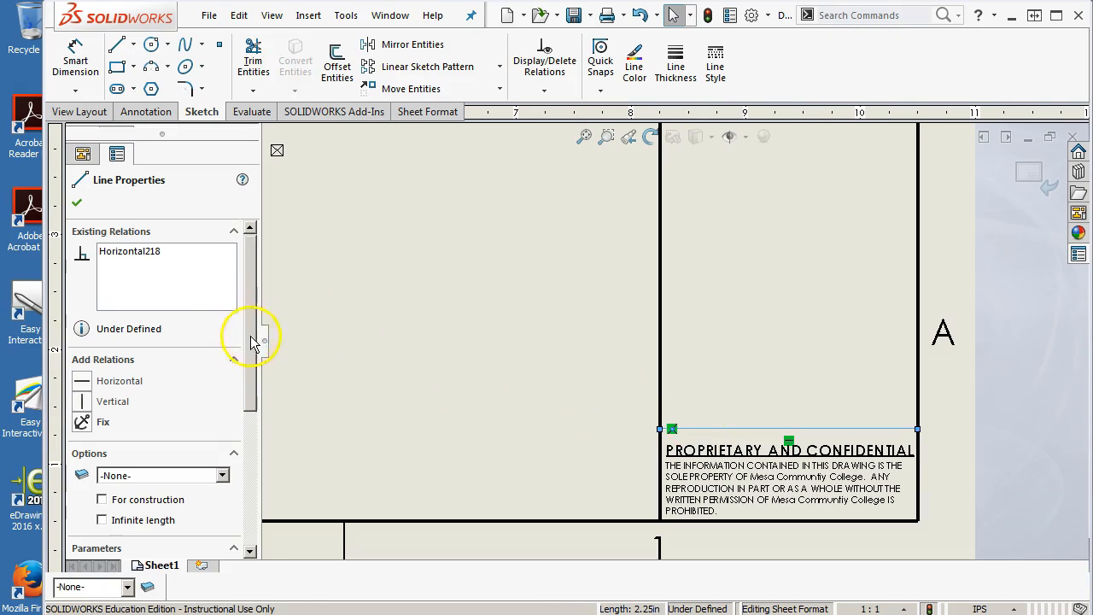
left_click_drag(256, 342, 253, 485)
left_click(155, 416)
type("1.25")
key("Return")
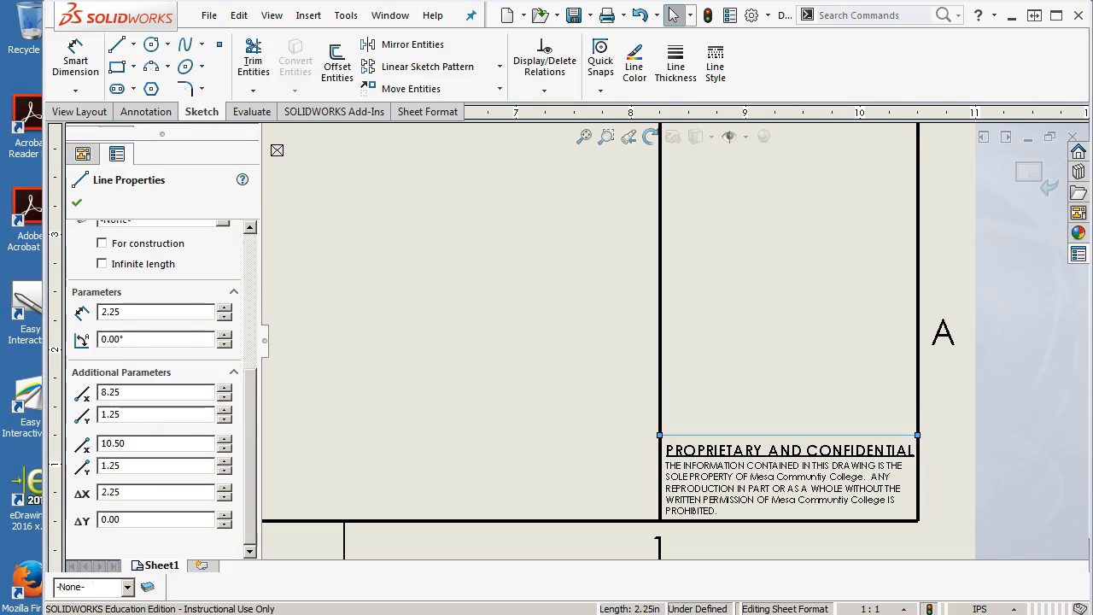
left_click(400, 415)
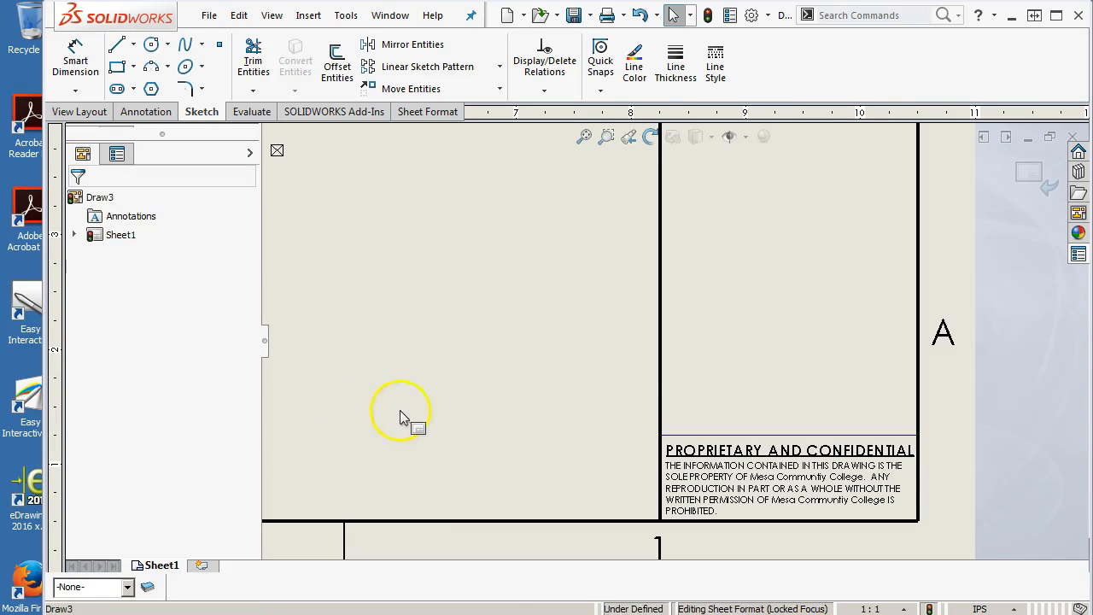
Step: Add a Fix relation to the left endpoint of the divider line above the proprietary notice
left_click(663, 436)
left_click(703, 402)
scroll(714, 437, "down", 3)
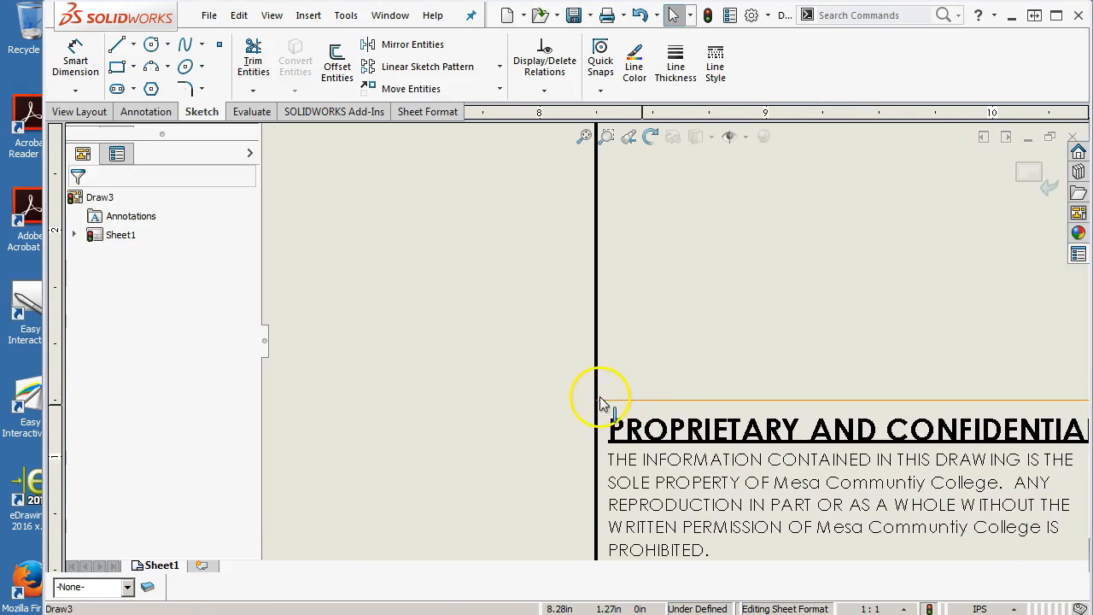
left_click(597, 400)
left_click(82, 383)
left_click(452, 336)
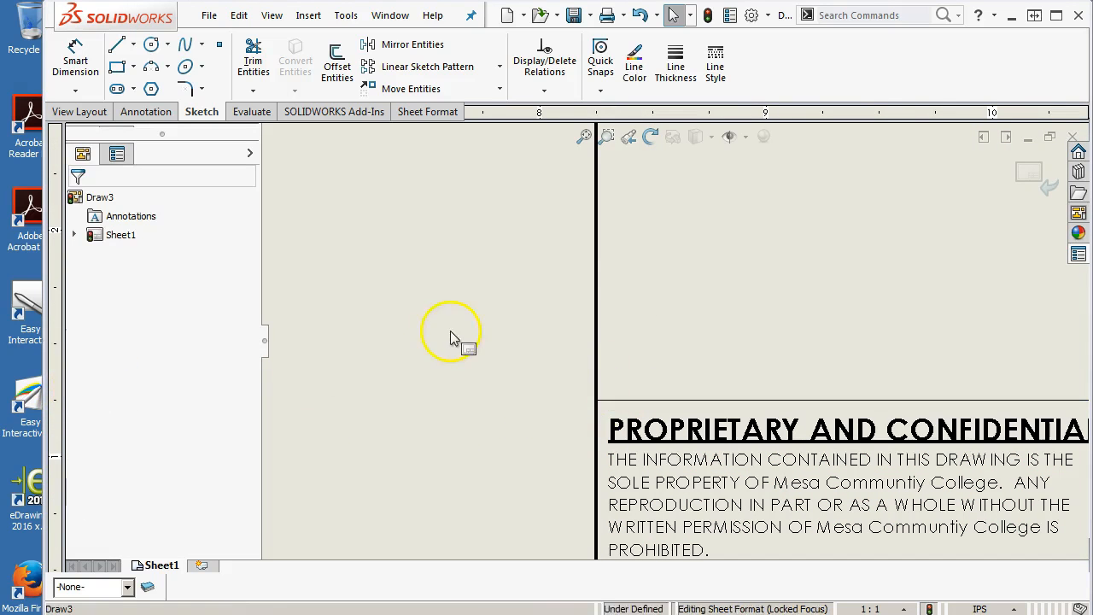
Step: Set the thickness of the divider line above the proprietary notice to 0.0138in
left_click(716, 407)
left_click(676, 67)
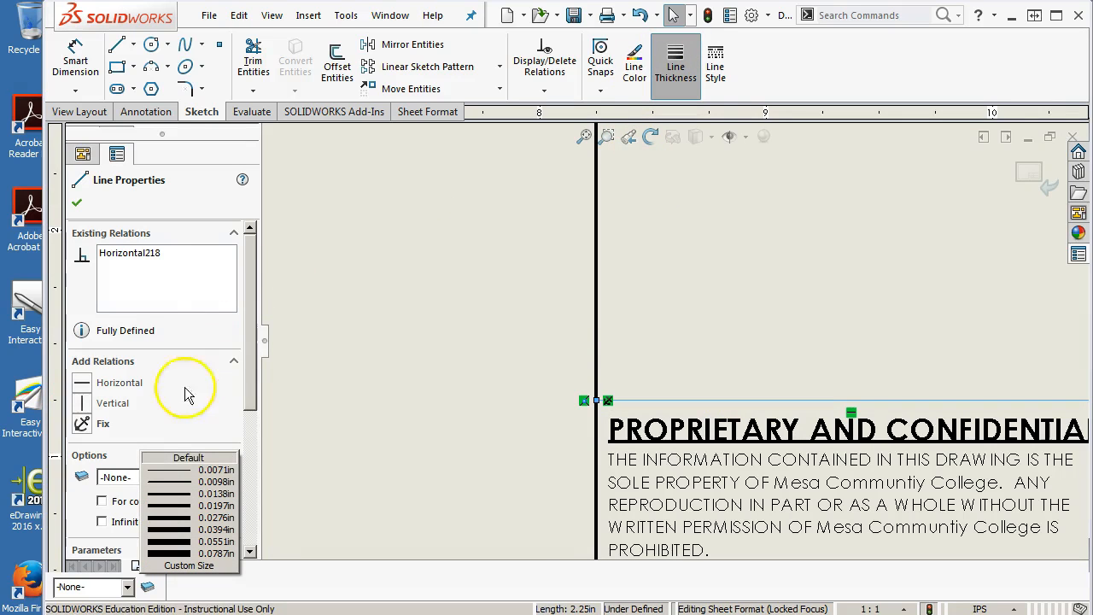
left_click(169, 495)
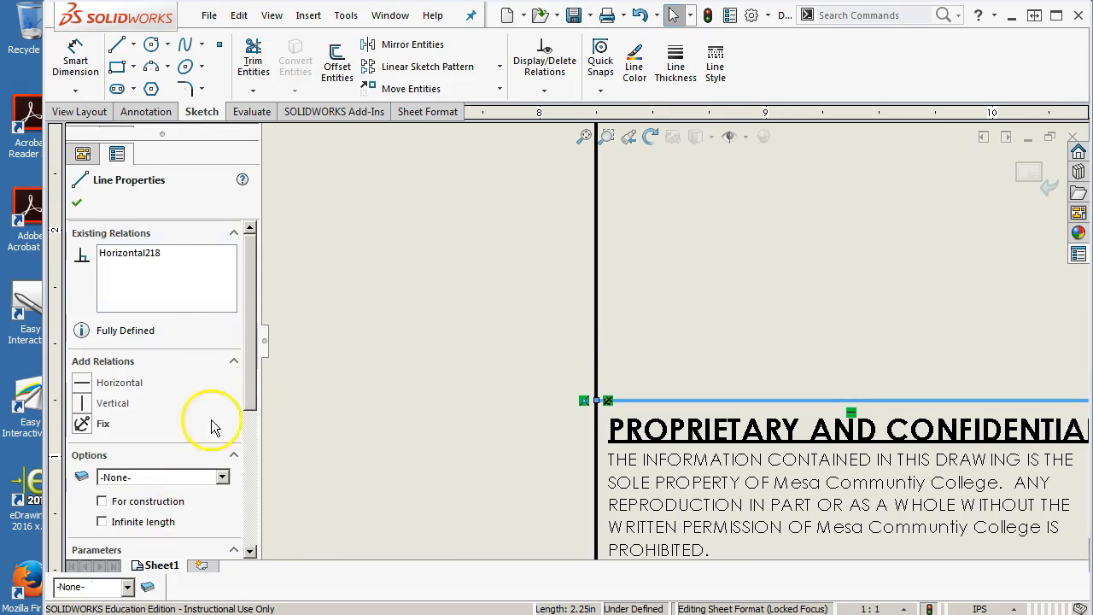
left_click(77, 207)
Step: Move the DO NOT SCALE DRAWING note below the INTERPRET GEOMETRIC TOLERANCING PER note
scroll(573, 358, "up", 6)
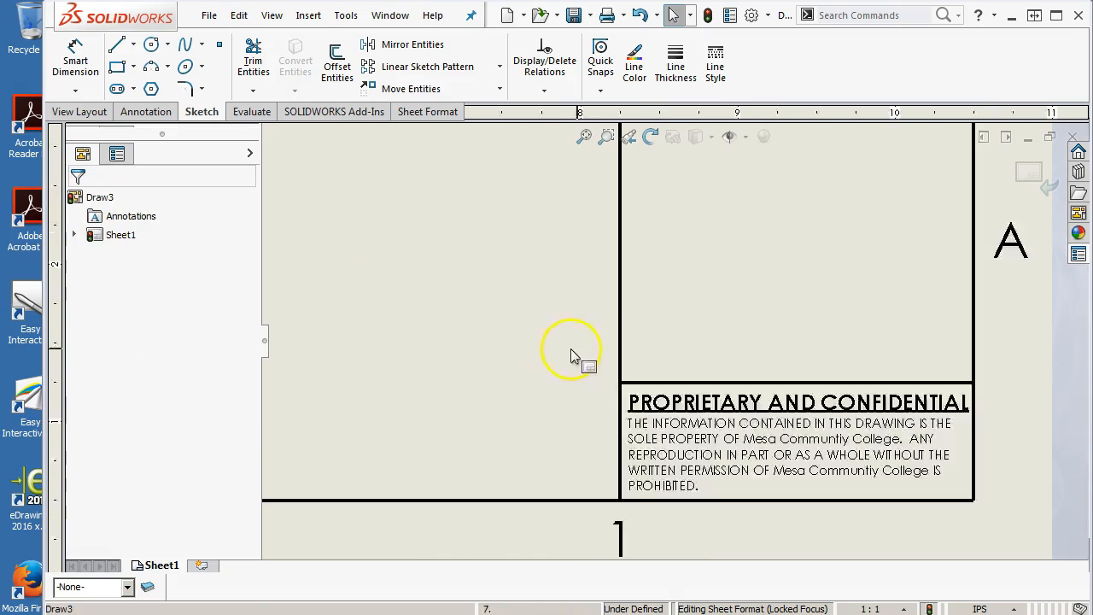
scroll(763, 234, "up", 4)
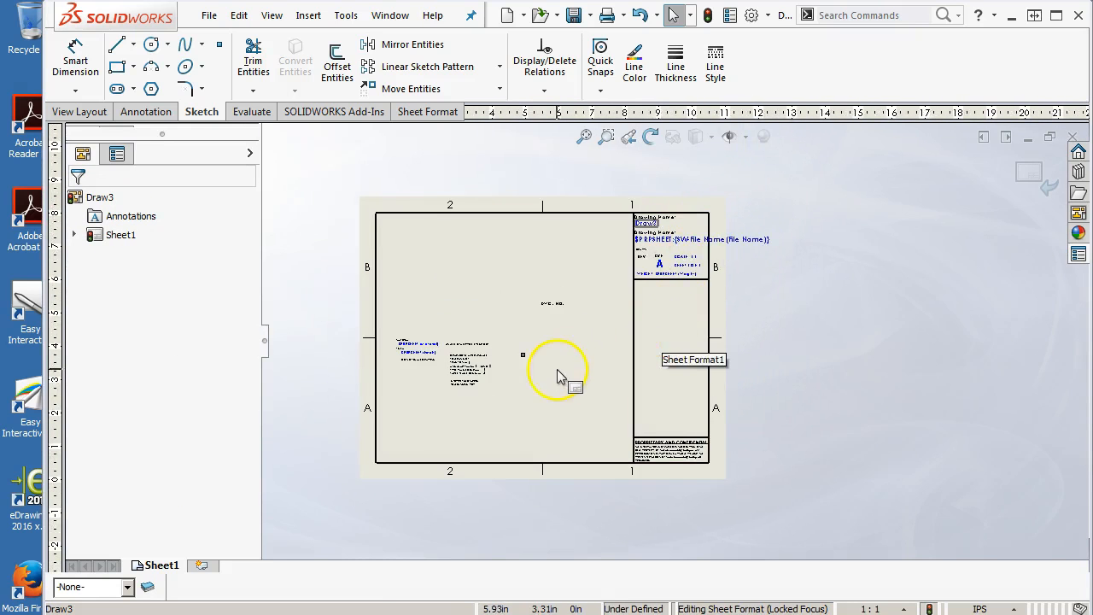
scroll(557, 372, "down", 3)
scroll(557, 373, "down", 1)
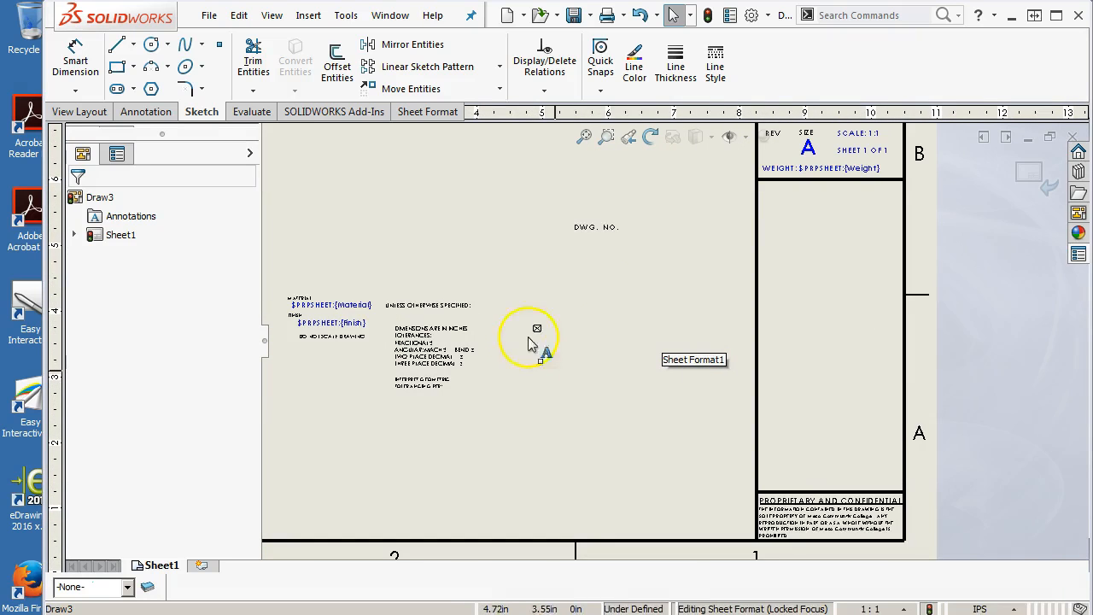
scroll(345, 303, "down", 2)
scroll(338, 298, "down", 1)
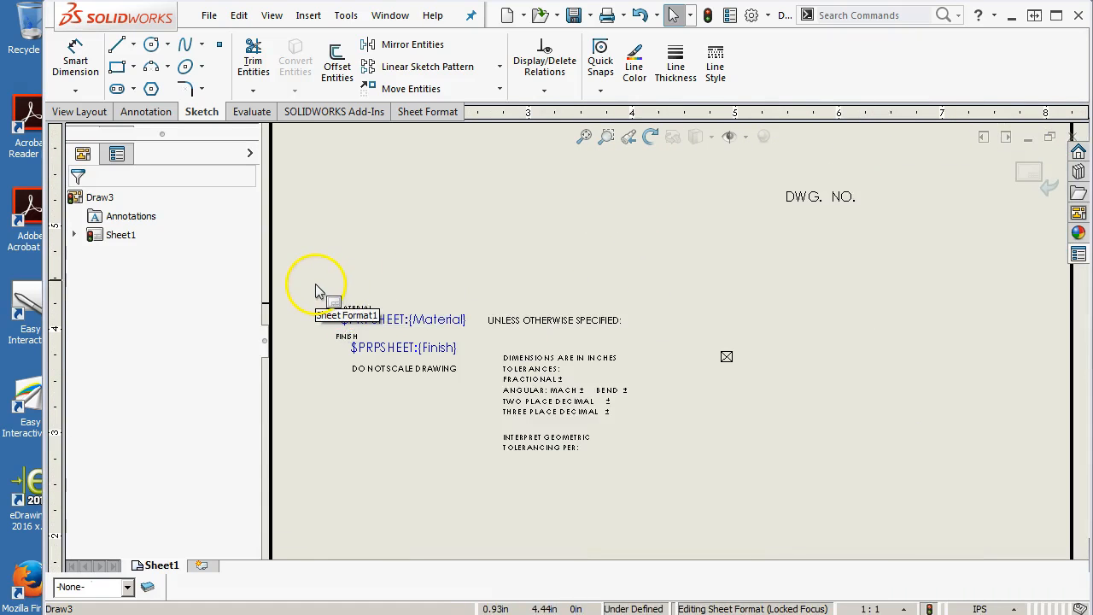
mouse_move(385, 378)
left_mouse_down()
mouse_move(476, 470)
mouse_move(541, 477)
left_mouse_up()
Step: Move the MATERIAL and FINISH labels with their property-linked notes into the title block, directly below the divider under WEIGHT
left_click_drag(315, 278, 474, 382)
mouse_move(373, 321)
left_mouse_down()
mouse_move(606, 333)
mouse_move(802, 325)
mouse_move(834, 297)
mouse_move(931, 261)
left_mouse_up()
scroll(802, 325, "up", 4)
scroll(906, 265, "down", 5)
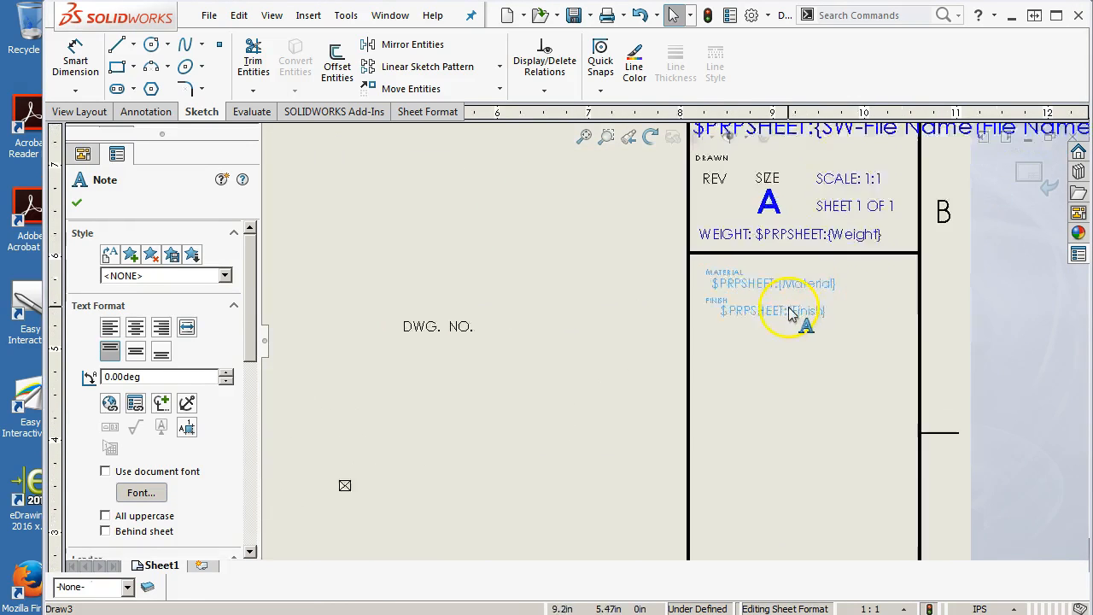
left_click_drag(675, 277, 656, 265)
left_click(688, 382)
scroll(772, 379, "up", 5)
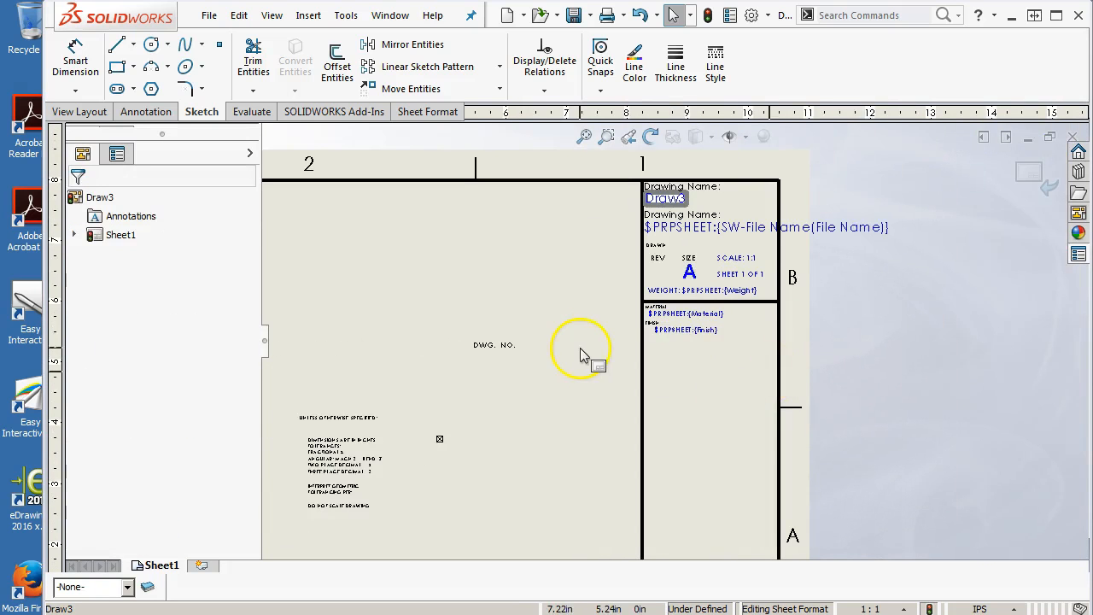
Step: Move the UNLESS OTHERWISE SPECIFIED, tolerances, INTERPRET GEOMETRIC TOLERANCING PER and DO NOT SCALE DRAWING notes into the title block, stacked below FINISH
scroll(580, 352, "up", 3)
scroll(581, 350, "down", 4)
scroll(582, 351, "down", 2)
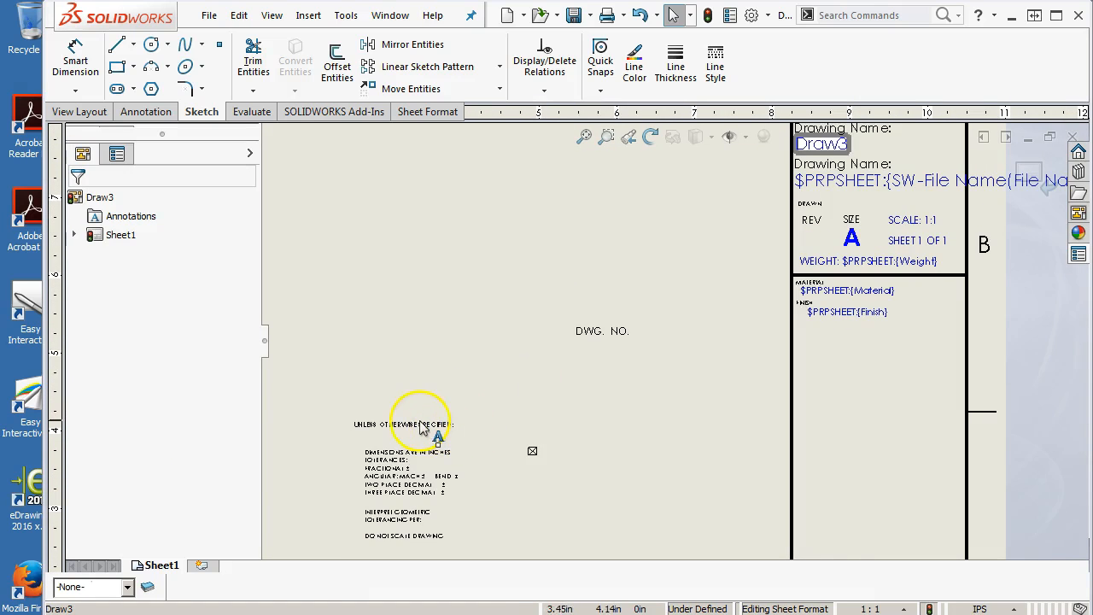
left_click_drag(417, 429, 864, 342)
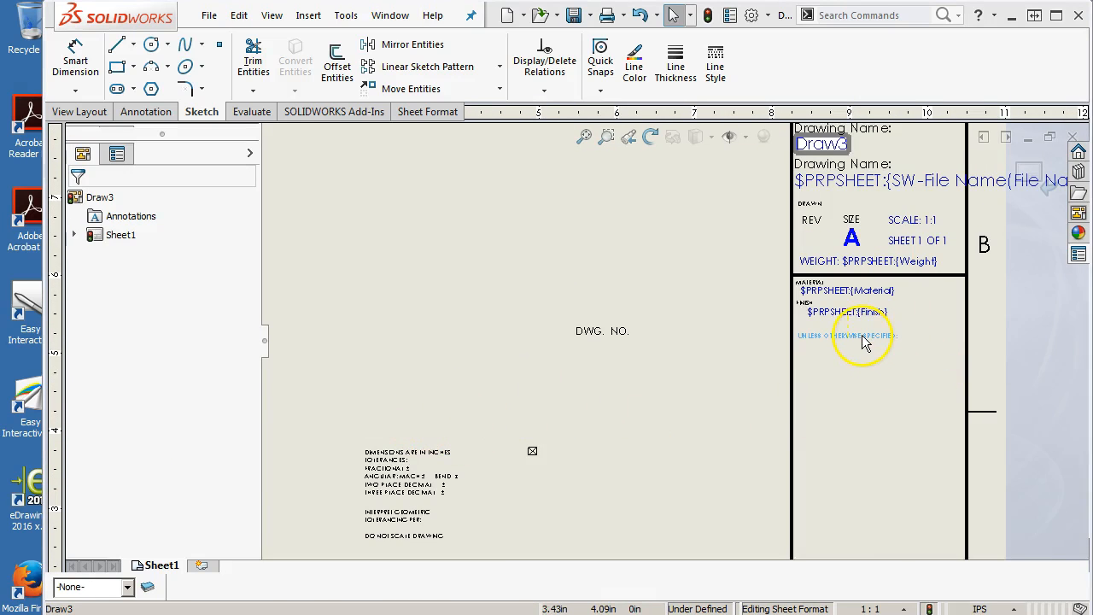
left_click_drag(366, 471, 812, 380)
left_click_drag(394, 510, 817, 403)
mouse_move(384, 535)
left_mouse_down()
mouse_move(732, 488)
mouse_move(825, 436)
left_mouse_up()
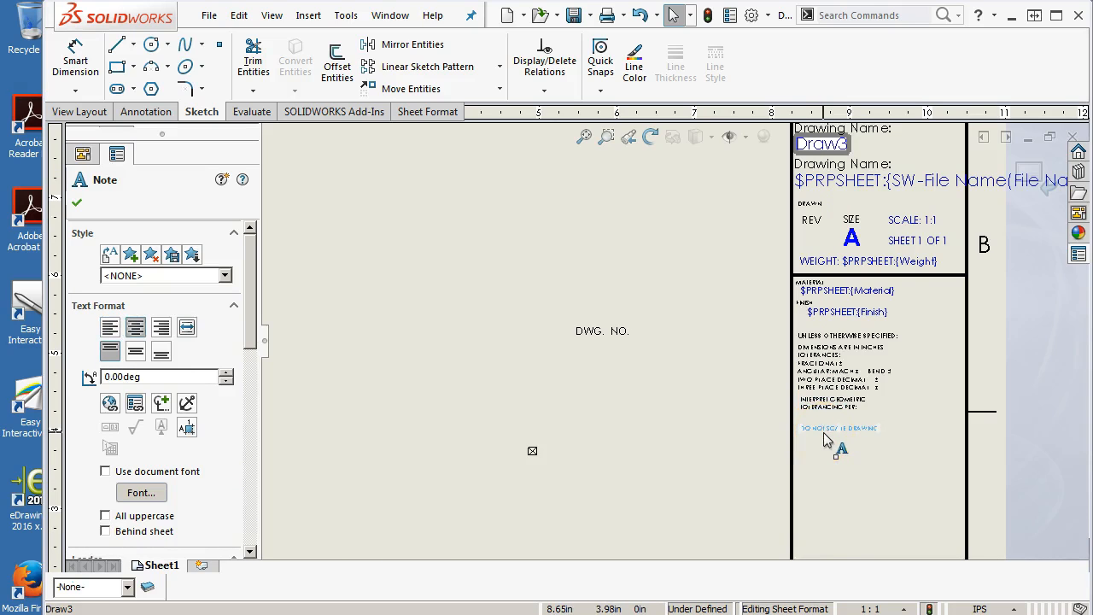
Step: Delete the INTERPRET GEOMETRIC TOLERANCING PER note from the title block
scroll(905, 406, "down", 5)
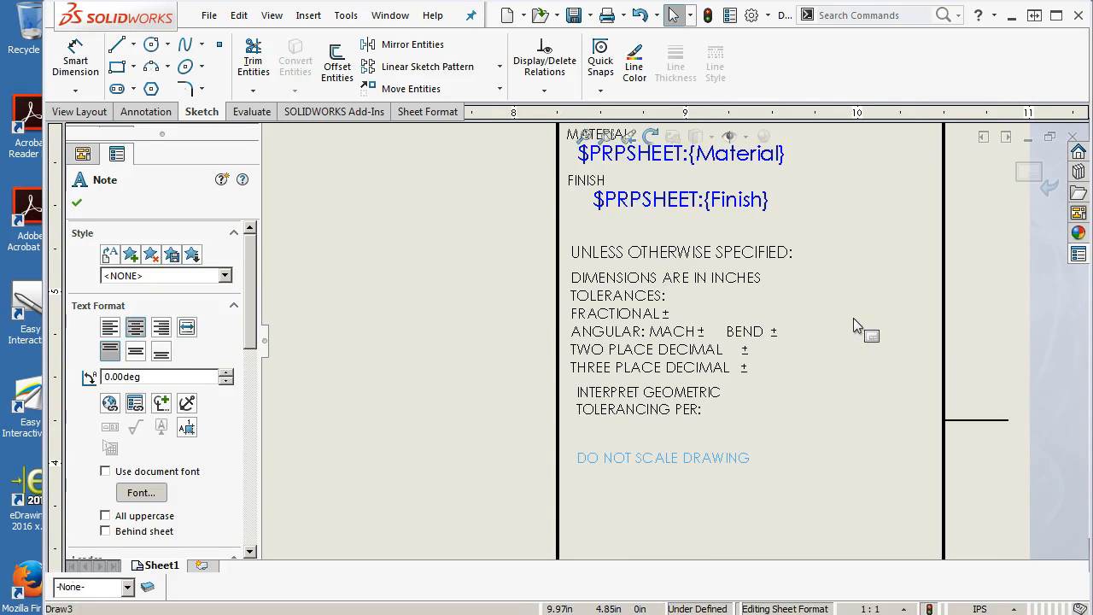
scroll(771, 288, "up", 2)
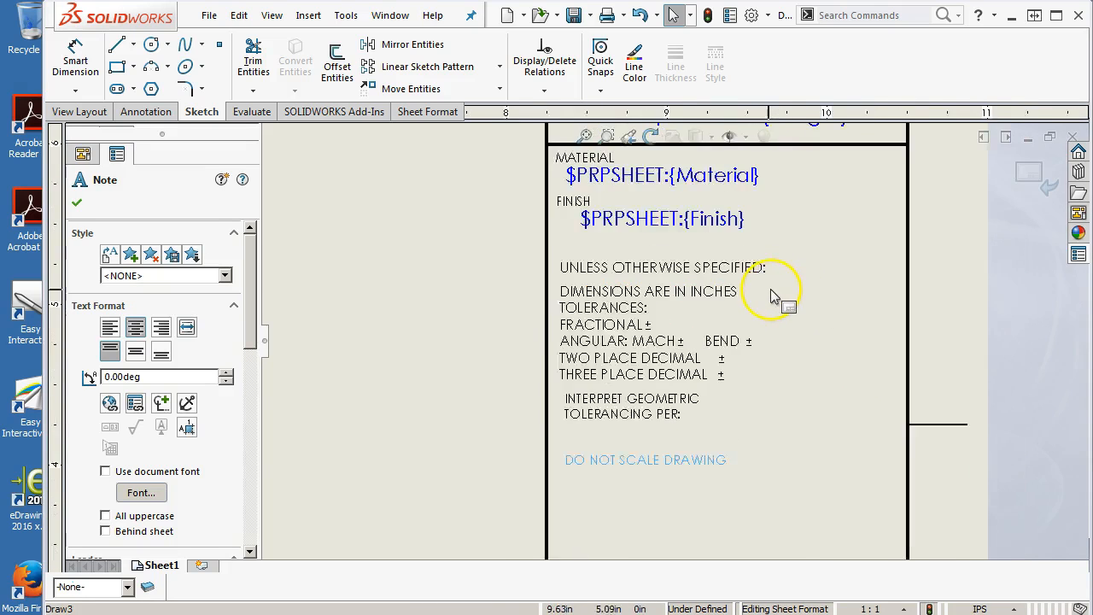
scroll(770, 289, "down", 1)
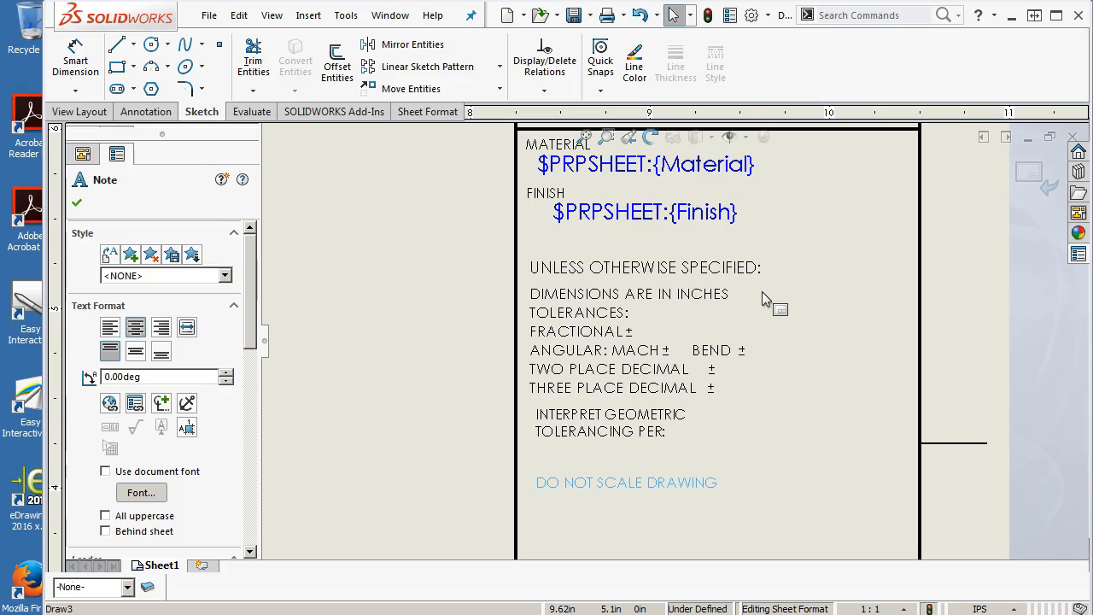
left_click(642, 417)
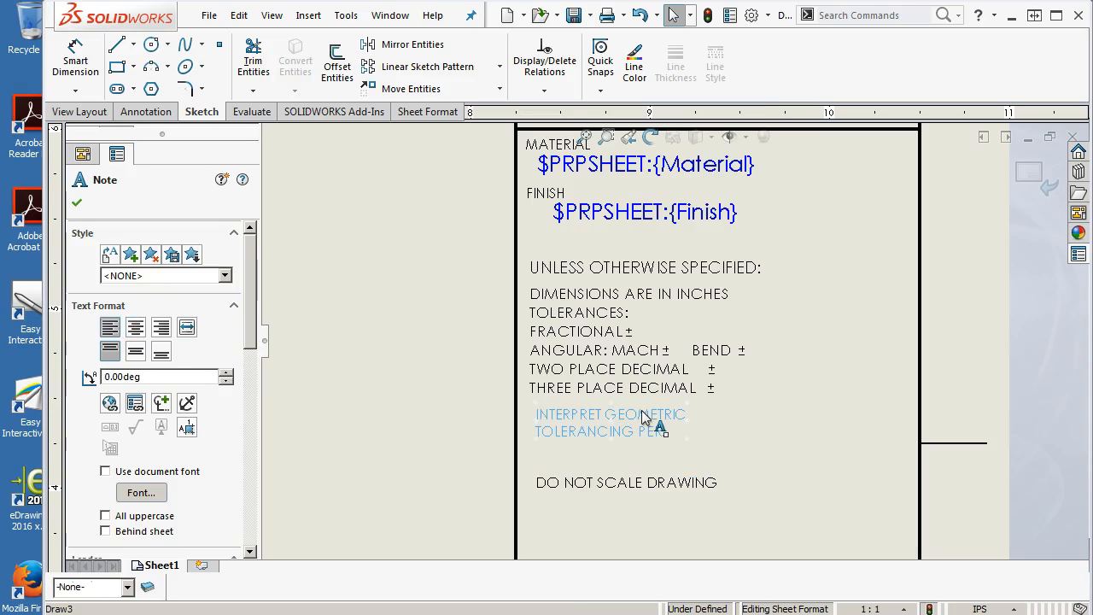
key("Delete")
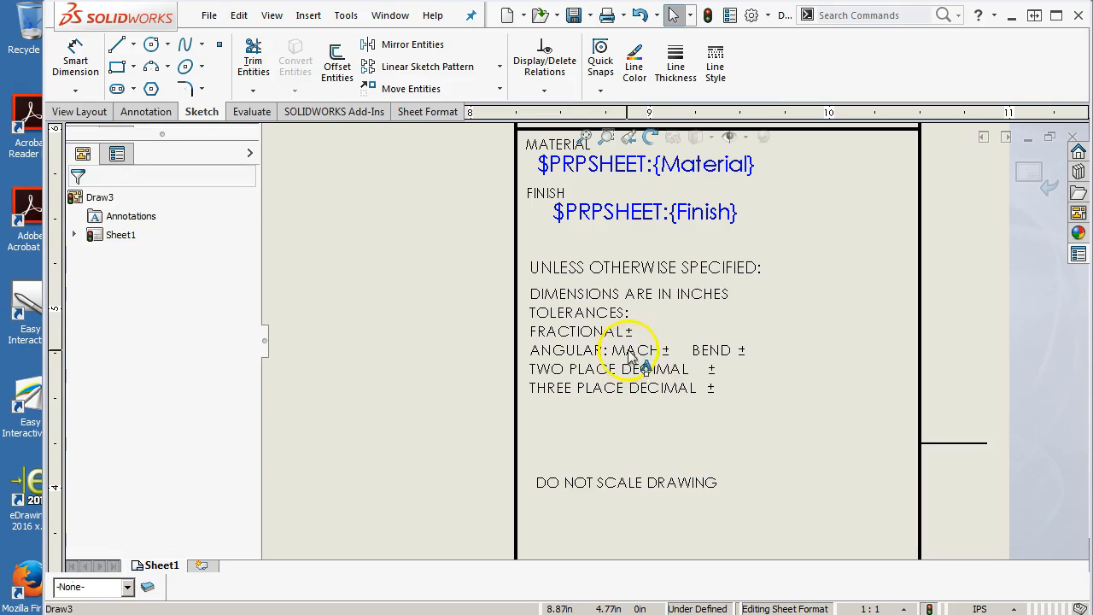
Step: In the tolerances note, set the FRACTIONAL tolerance to ±1/32 and the ANGULAR MACH tolerance to ± 1° with the degree symbol
scroll(667, 350, "down", 1)
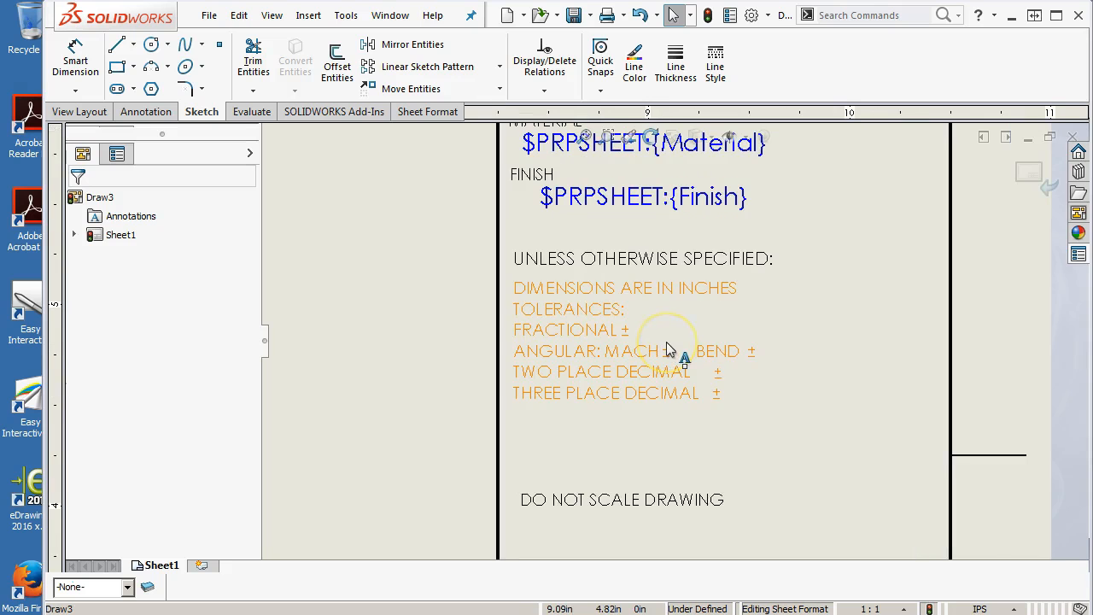
left_click(619, 261)
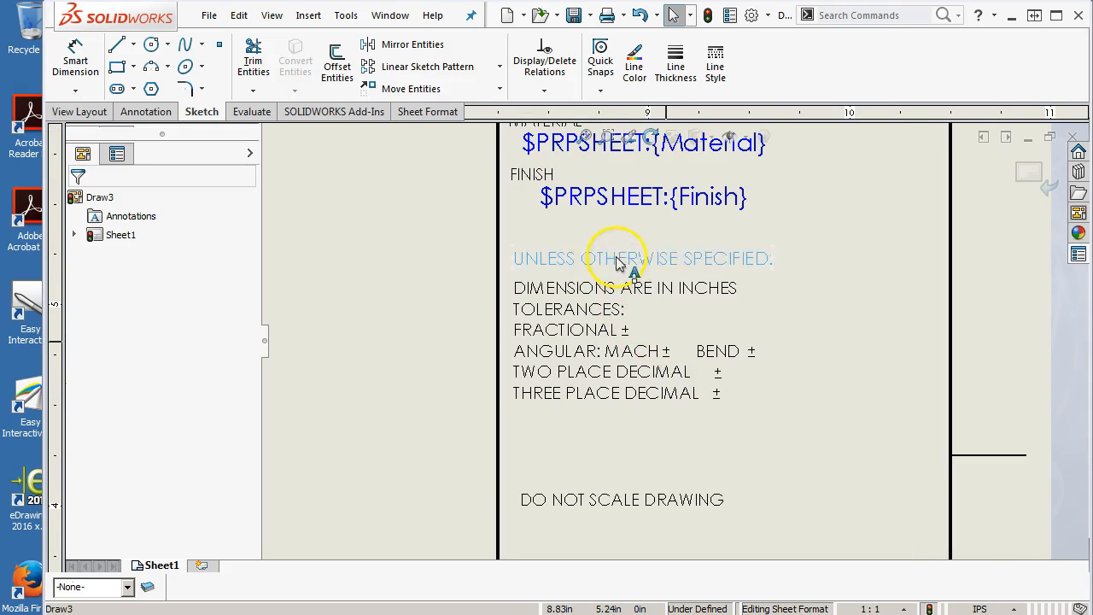
double_click(622, 317)
left_click(737, 289)
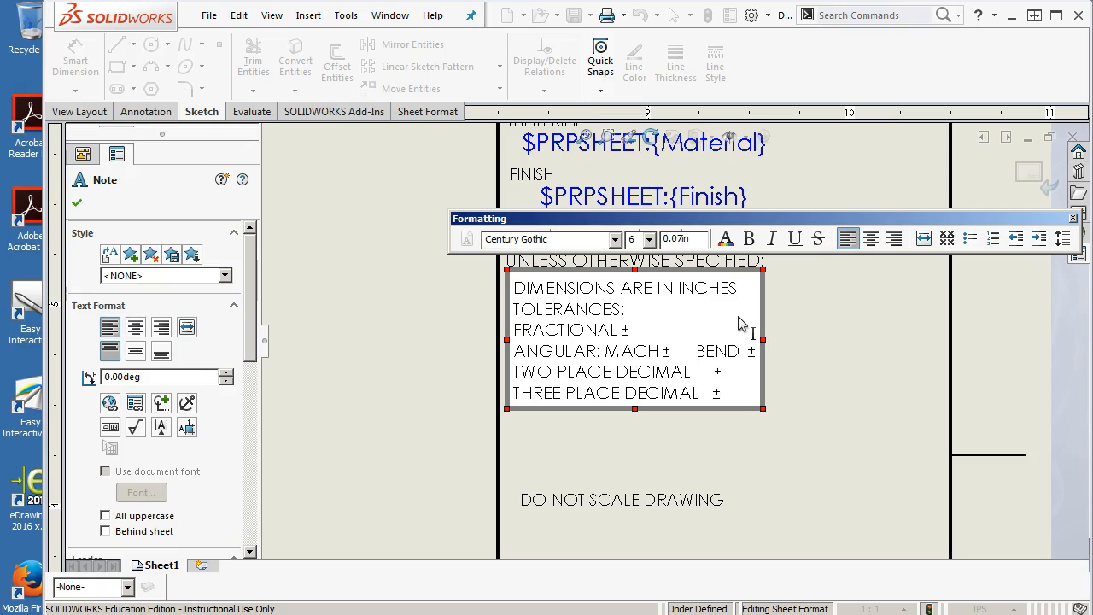
left_click(637, 332)
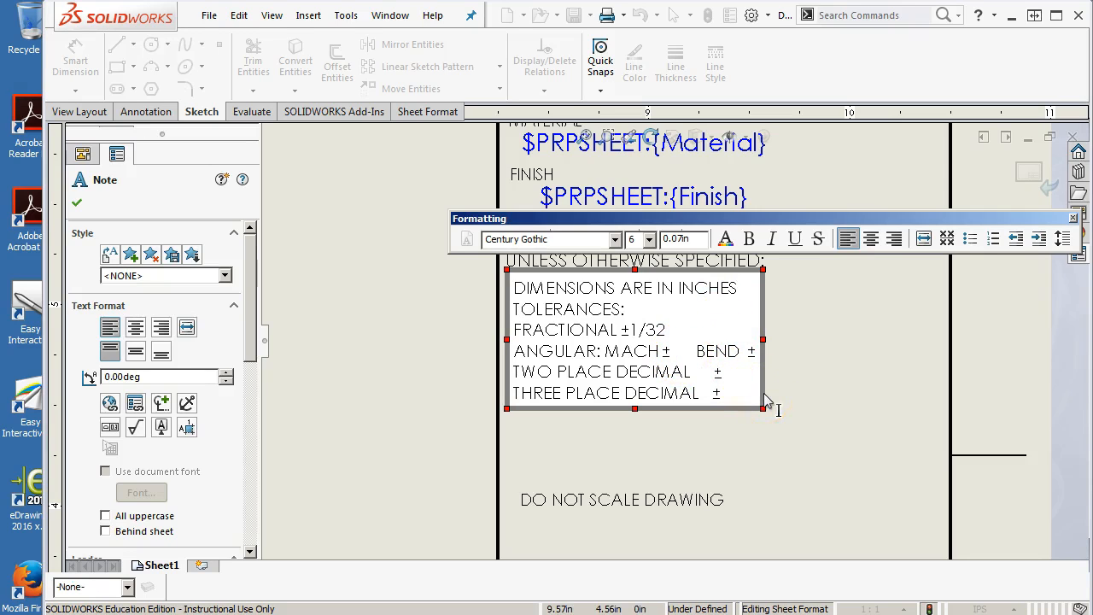
type("1")
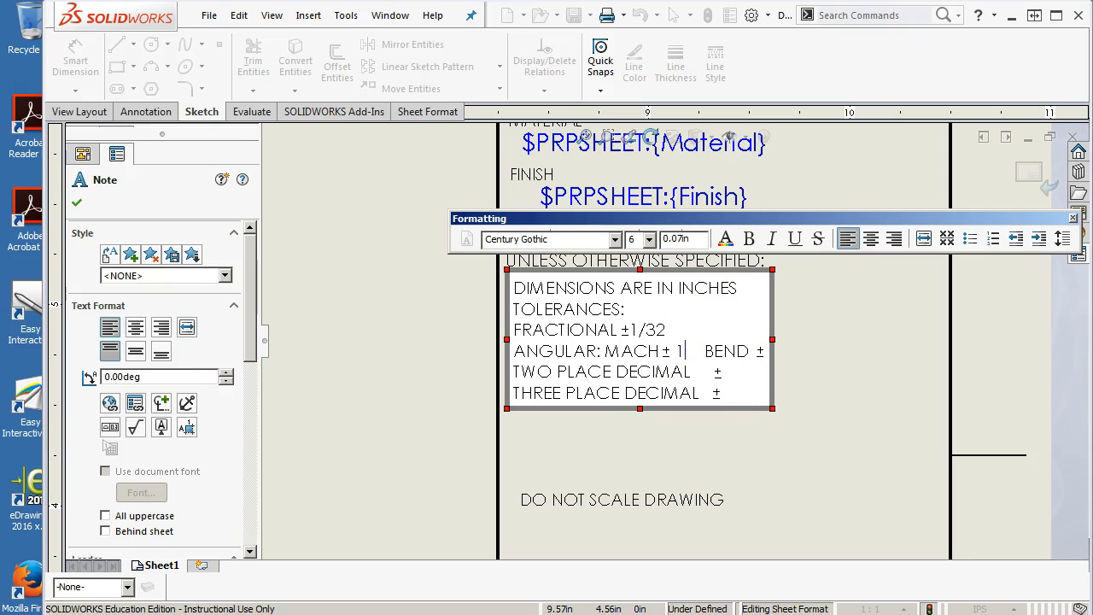
left_click(161, 403)
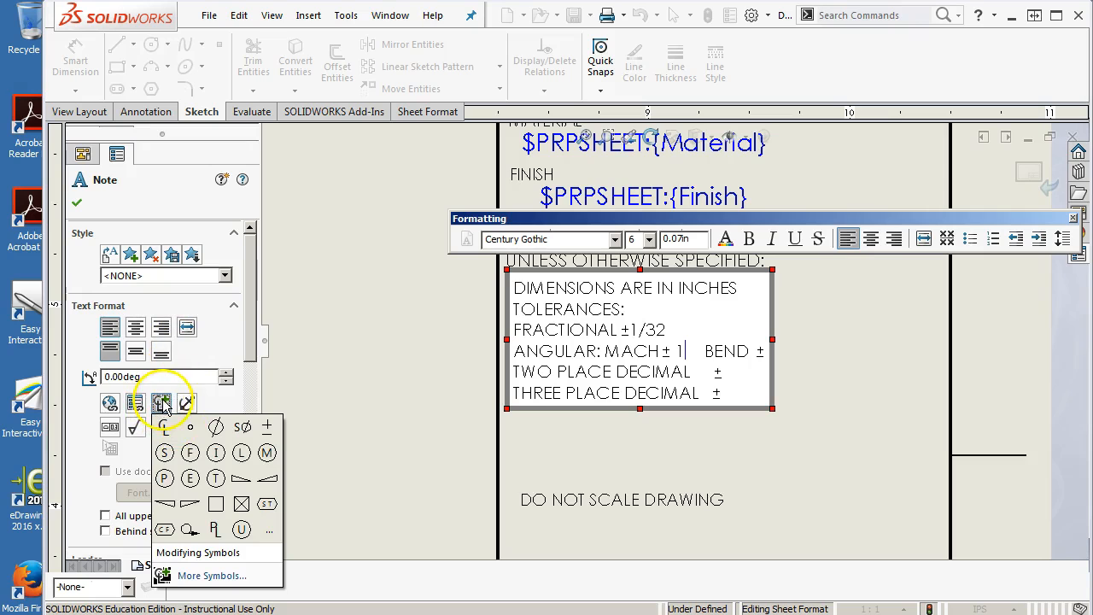
left_click(193, 429)
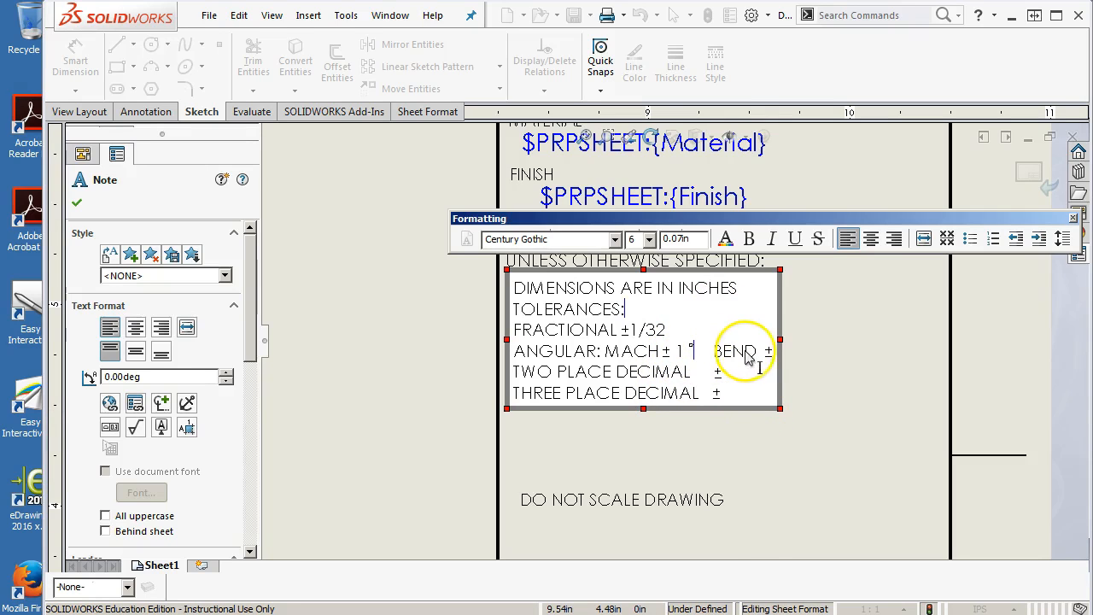
Step: Set the BEND tolerance in the note to ±2°, including the degree symbol
left_click(766, 386)
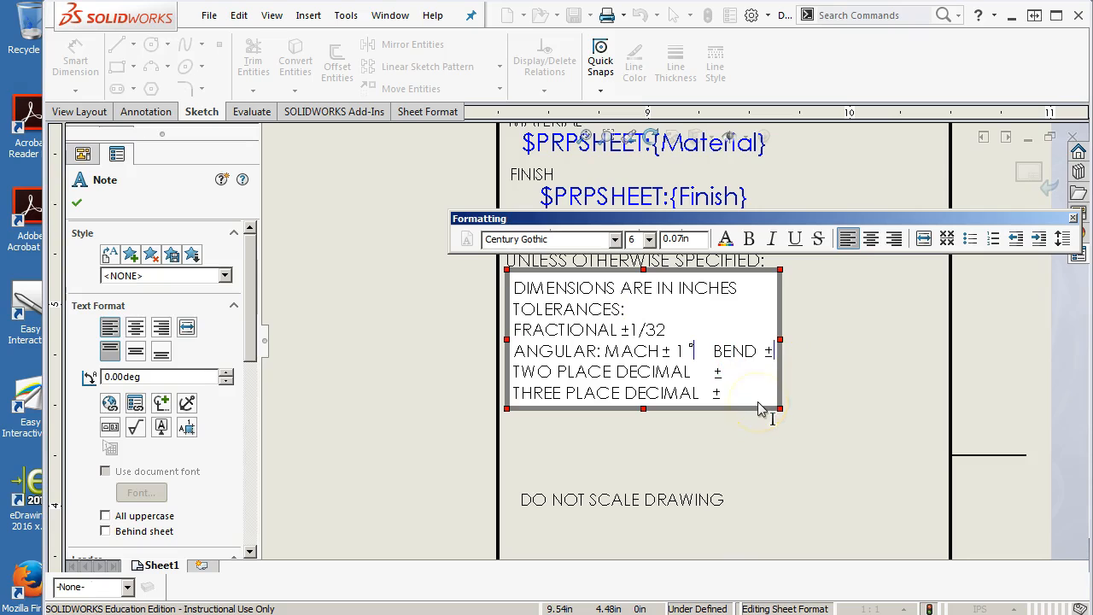
left_click(696, 371)
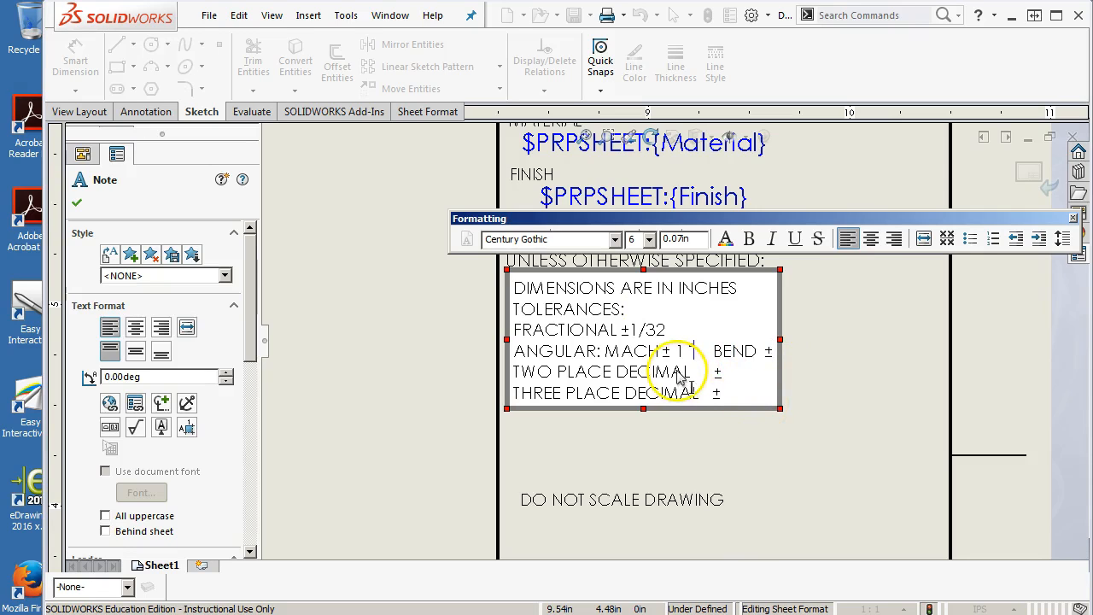
key("End")
type("2")
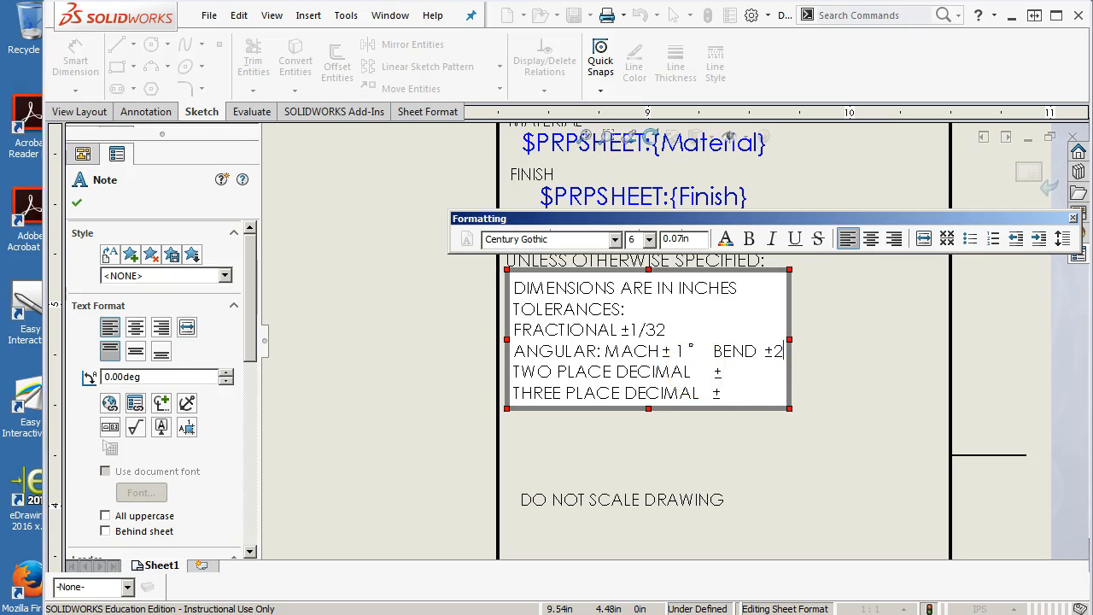
left_click(161, 403)
left_click(190, 427)
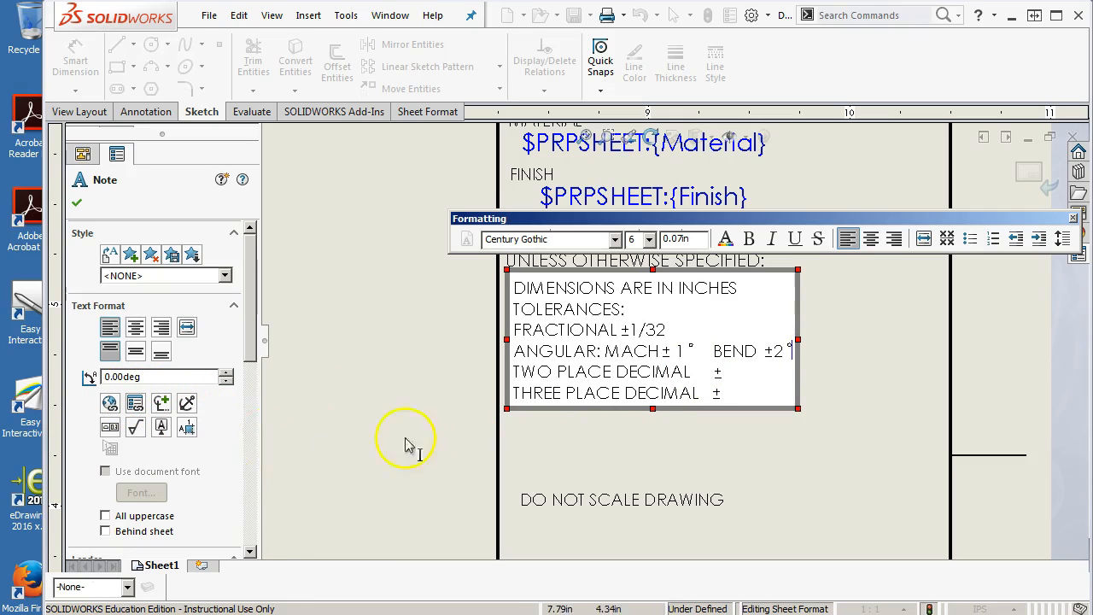
Step: Set the two-place decimal tolerance to ±.015 and three-place to ±.005, and add a line reading FOUR PLACE DECIMAL ±.001
left_click(724, 372)
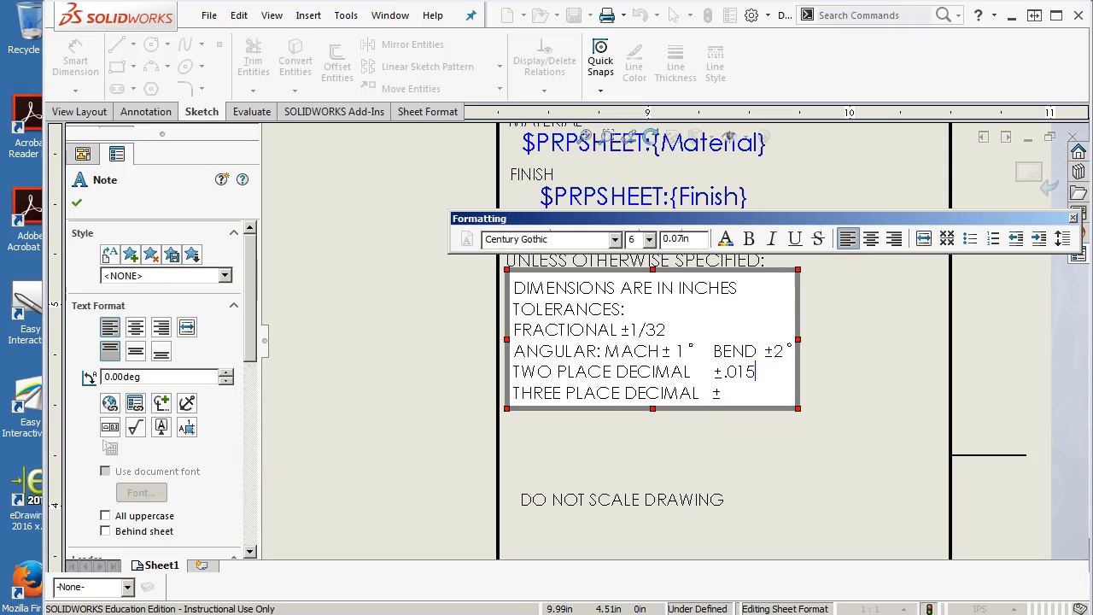
left_click(741, 394)
key("Return")
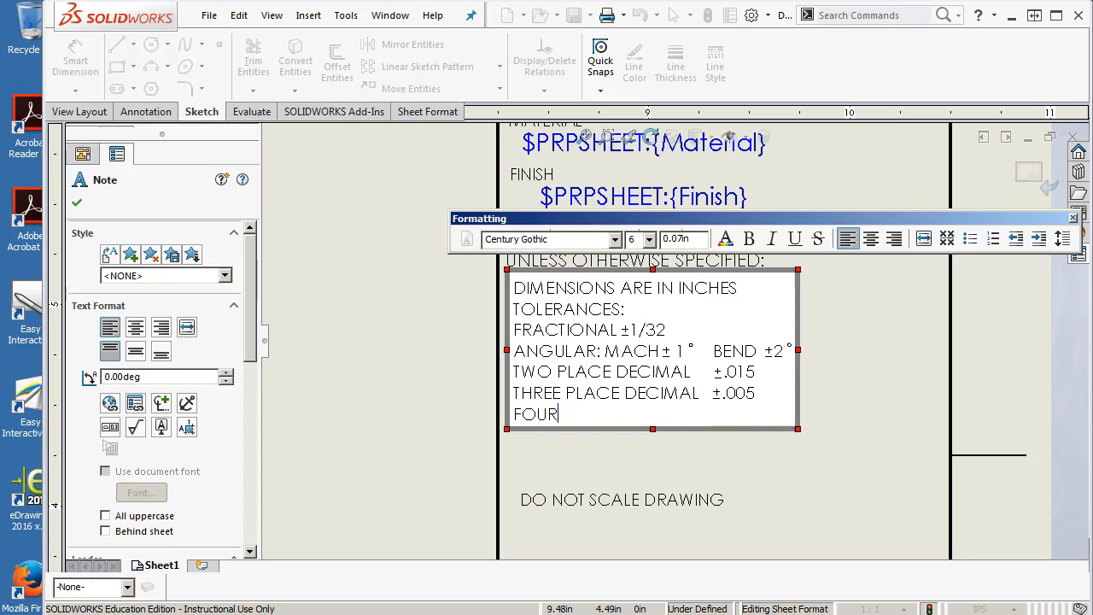
type("ACE DECIMAL")
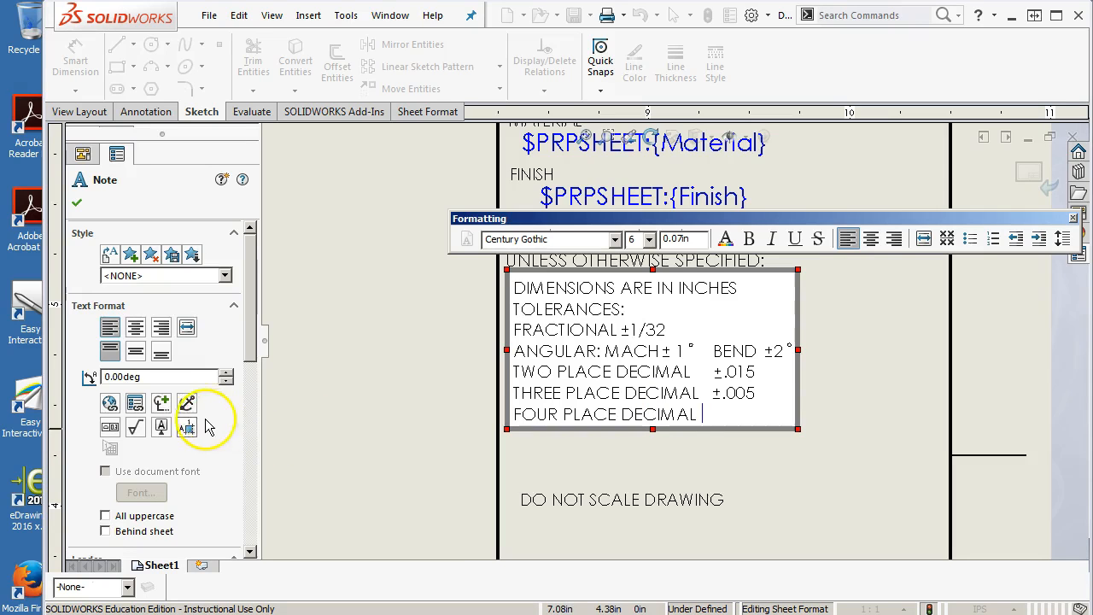
left_click(161, 402)
left_click(267, 425)
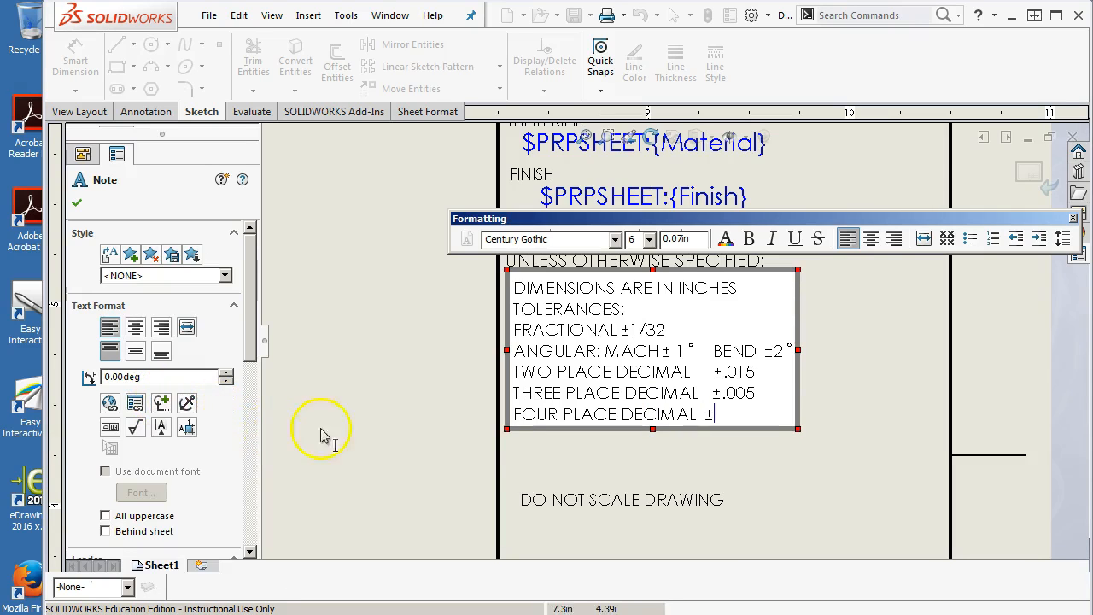
type(".001")
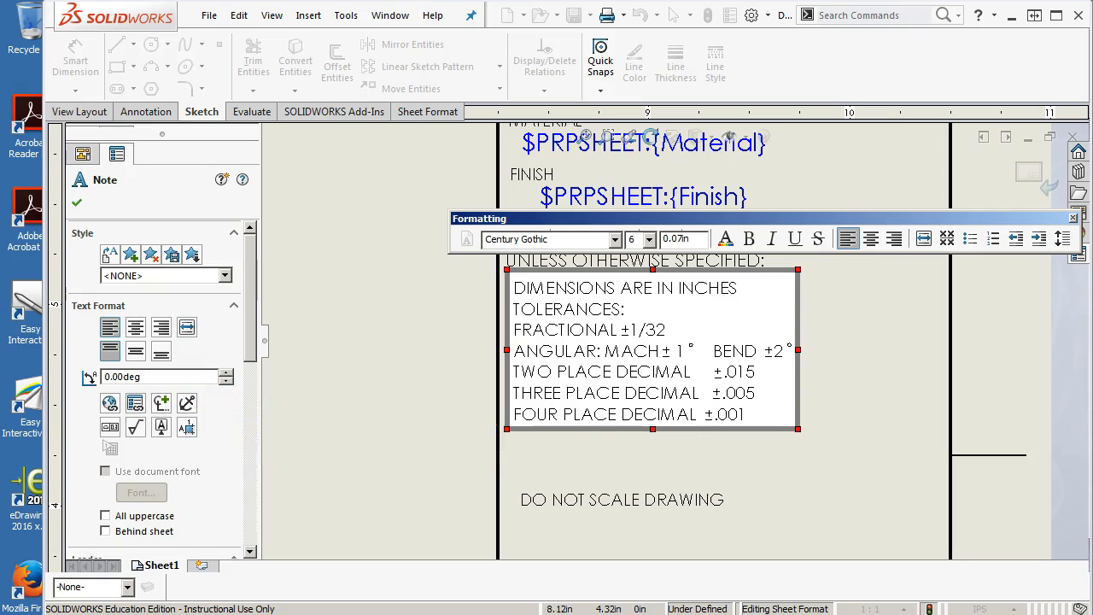
left_click(714, 466)
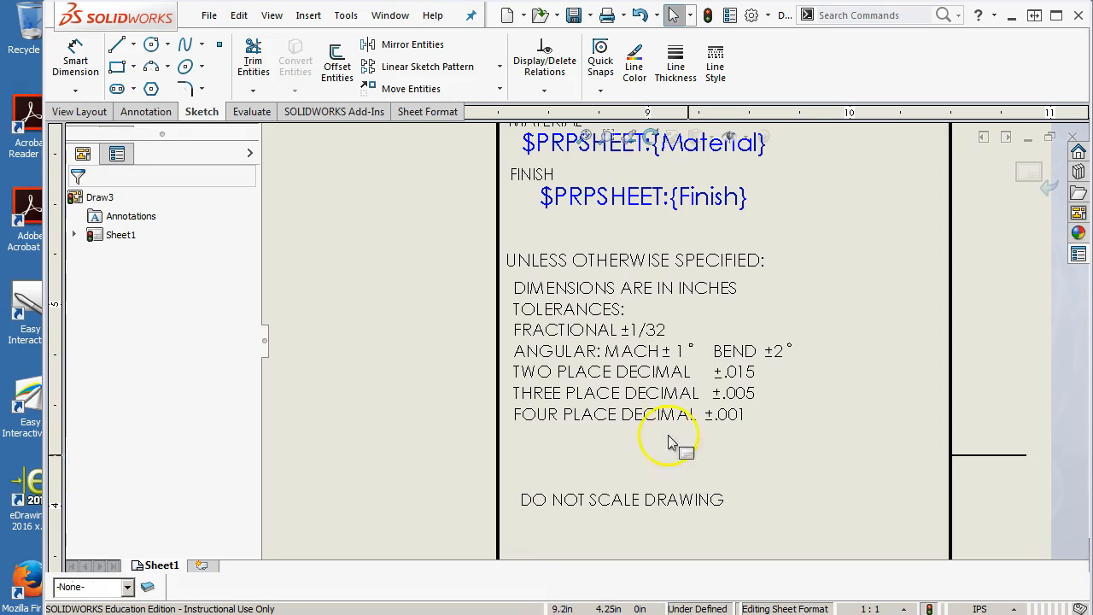
Step: Indent the tolerances note beneath UNLESS OTHERWISE SPECIFIED and move DO NOT SCALE DRAWING directly below its FOUR PLACE DECIMAL line
double_click(606, 368)
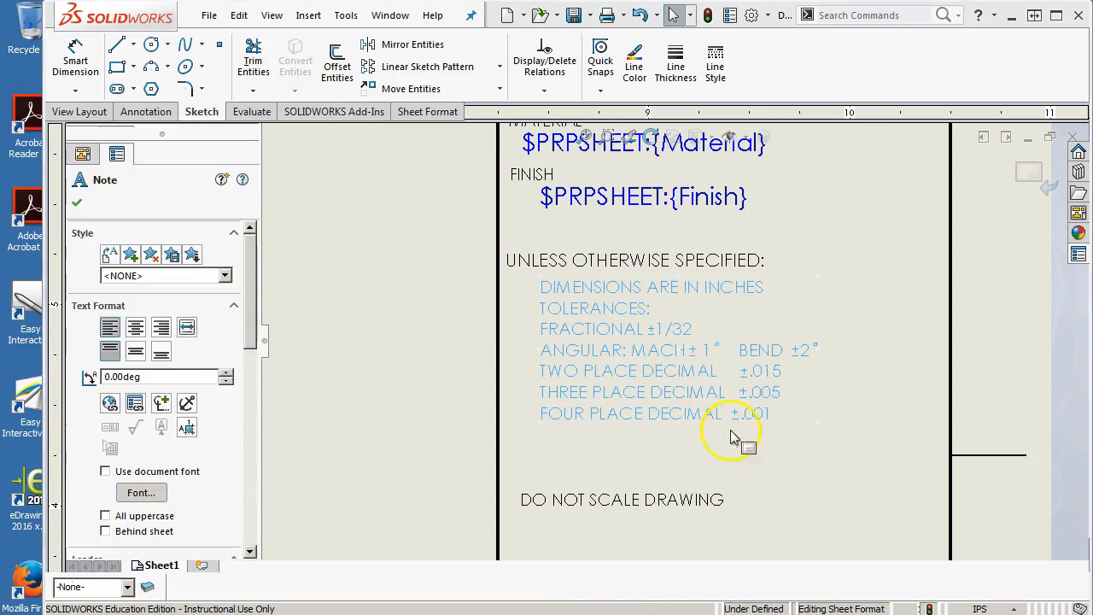
left_click(776, 449)
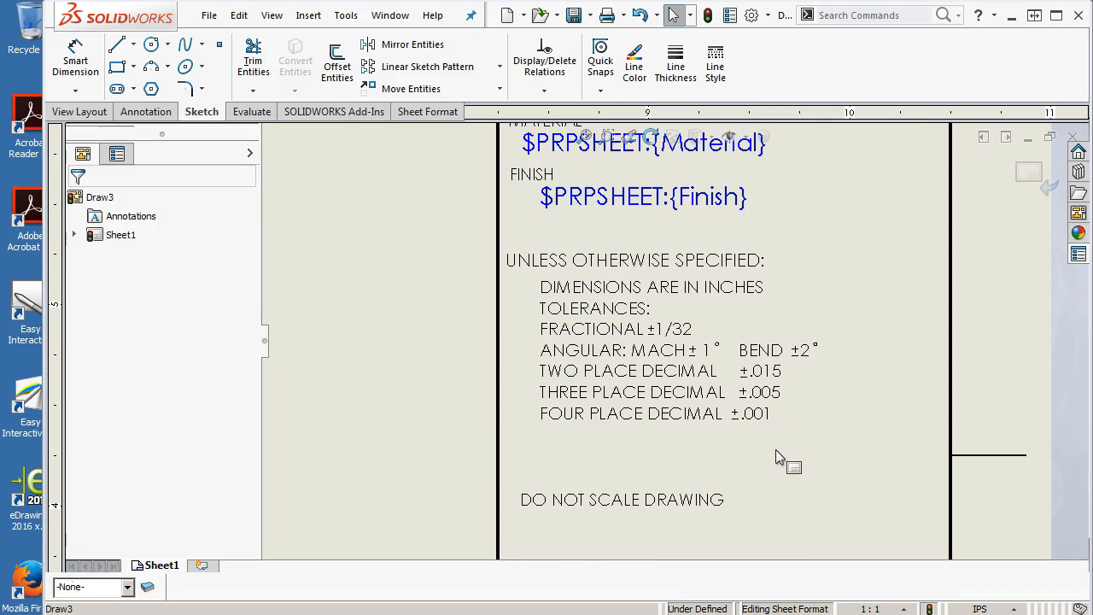
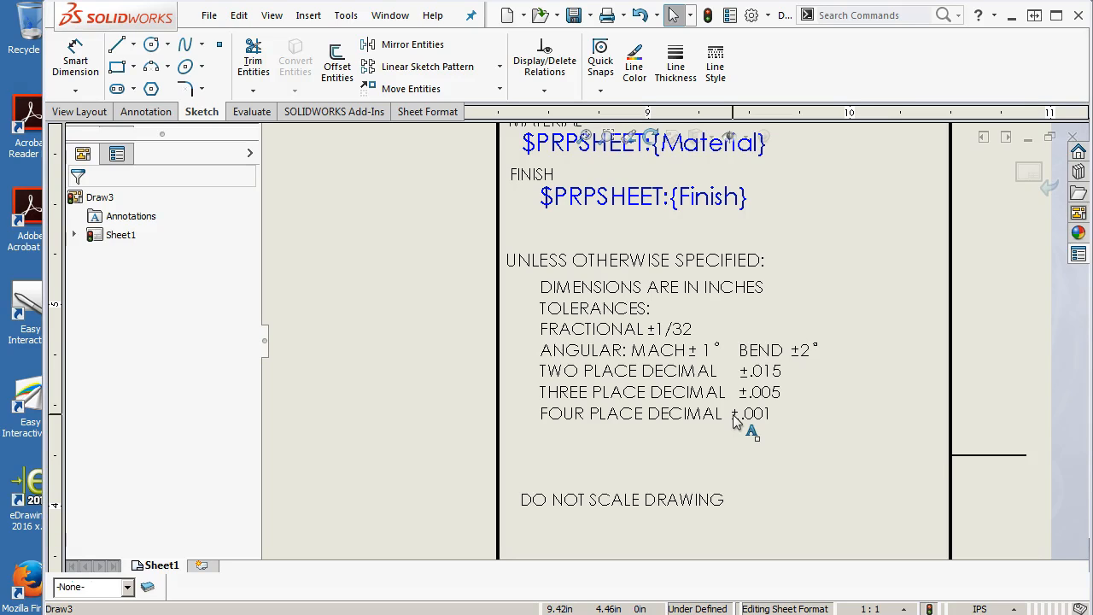
mouse_move(706, 503)
left_mouse_down()
mouse_move(749, 486)
mouse_move(788, 456)
mouse_move(783, 445)
left_mouse_up()
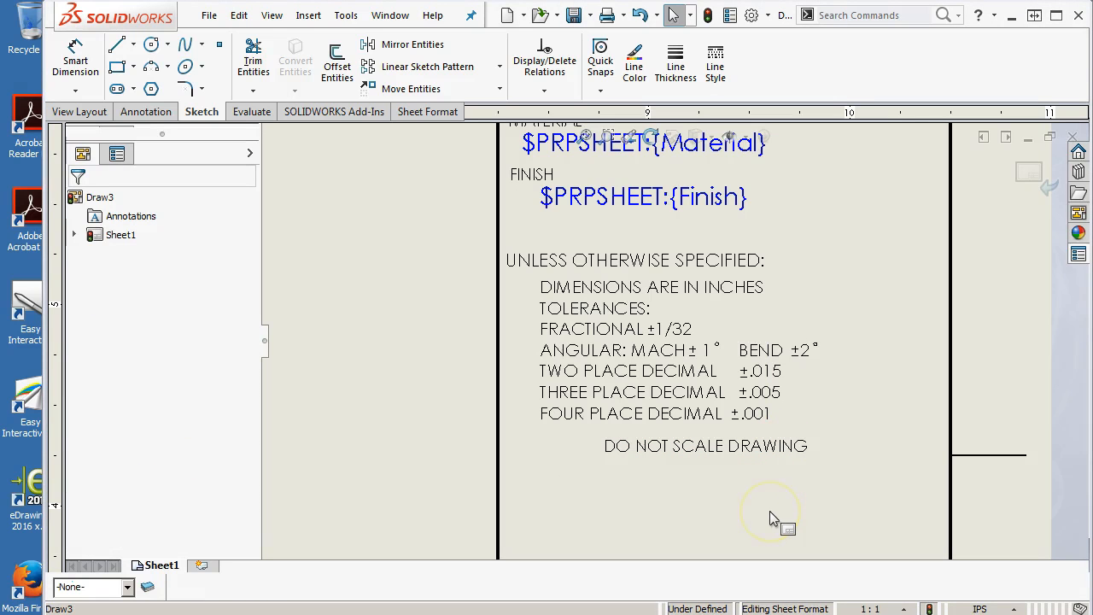
scroll(781, 464, "up", 5)
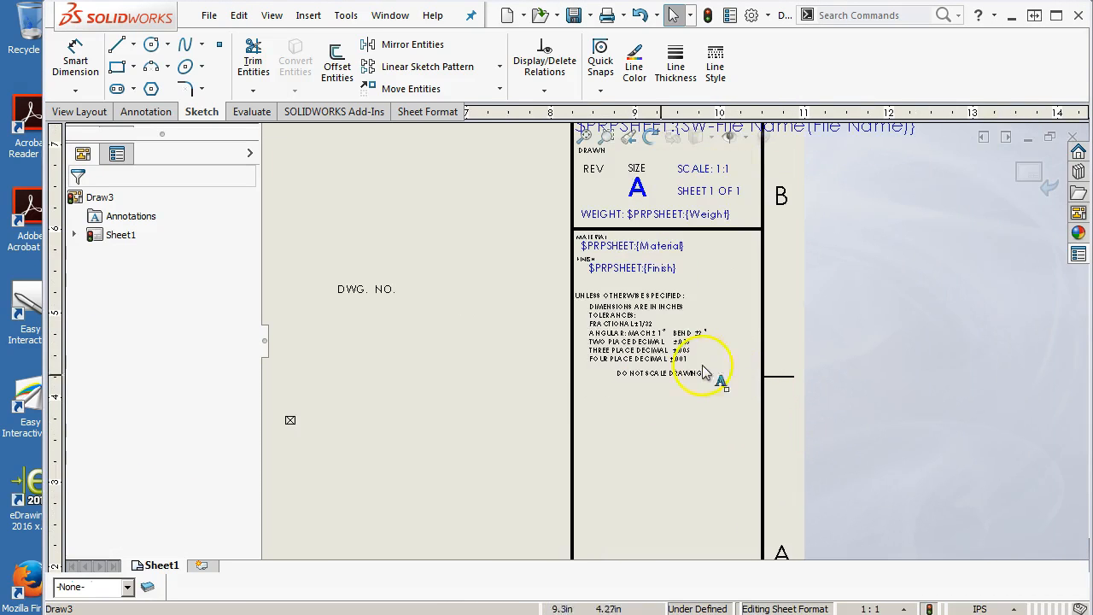
scroll(446, 388, "up", 2)
scroll(446, 391, "down", 2)
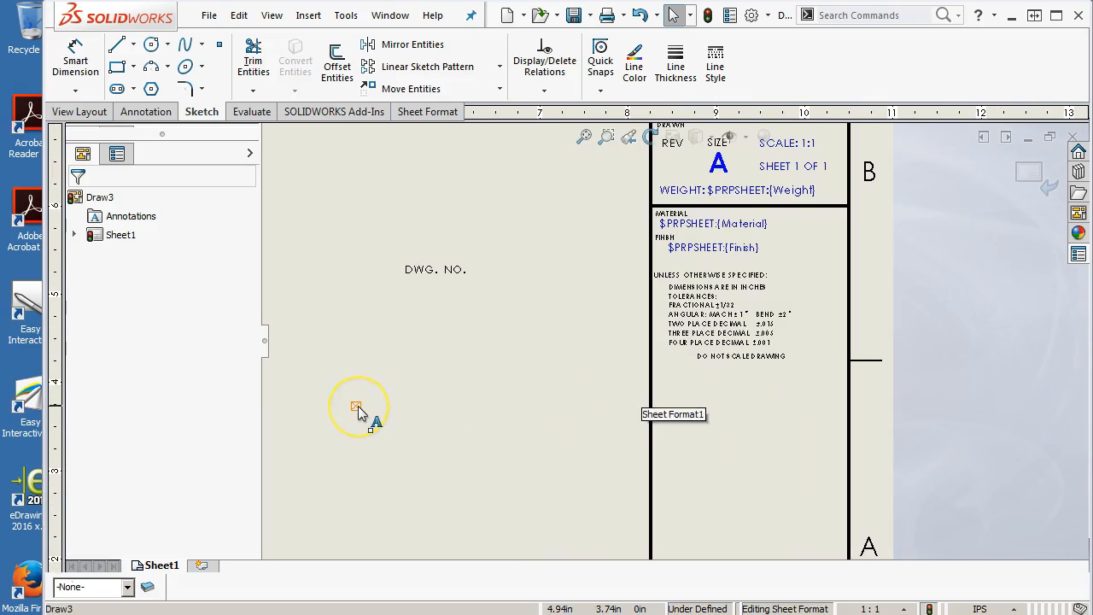
Step: Delete the stray empty note box in the blank area of the sheet format, below the DWG. NO. text
scroll(362, 413, "down", 4)
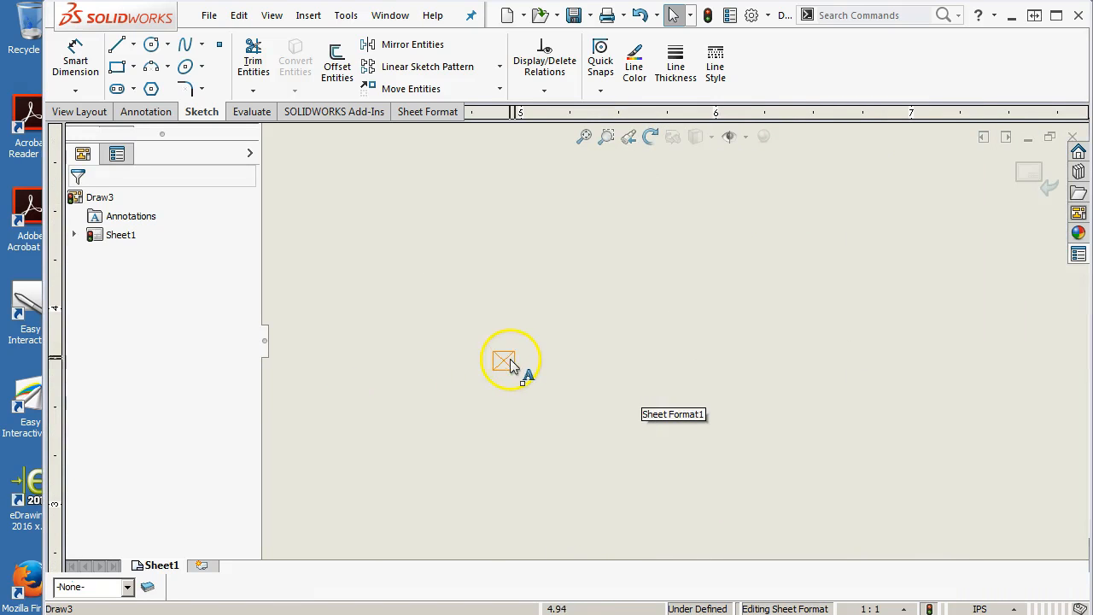
left_click(507, 363)
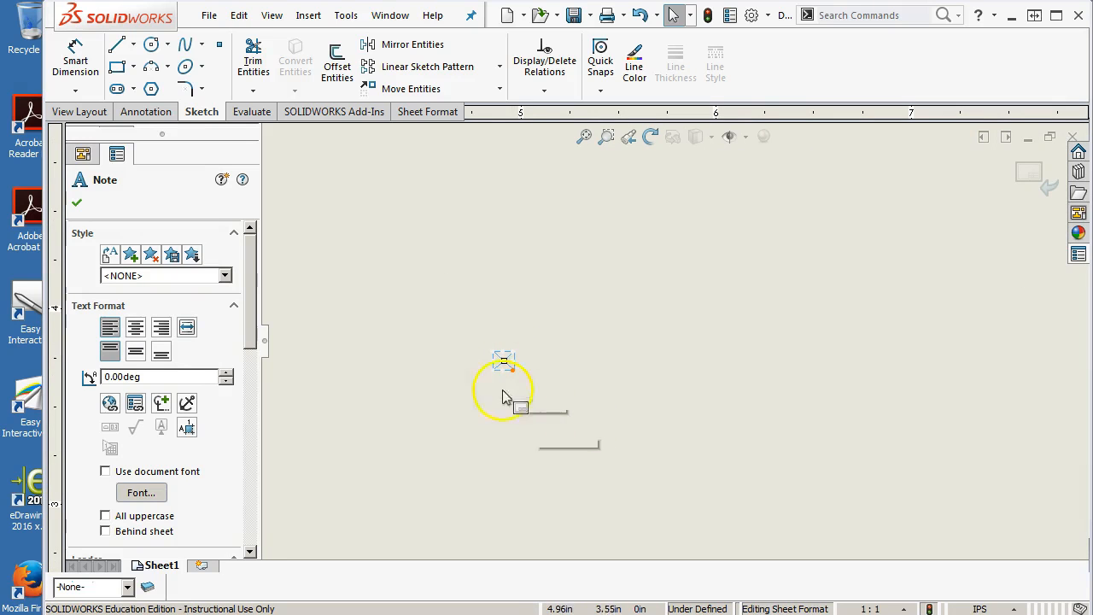
left_click(669, 487)
left_click_drag(370, 271, 691, 465)
left_click(691, 464)
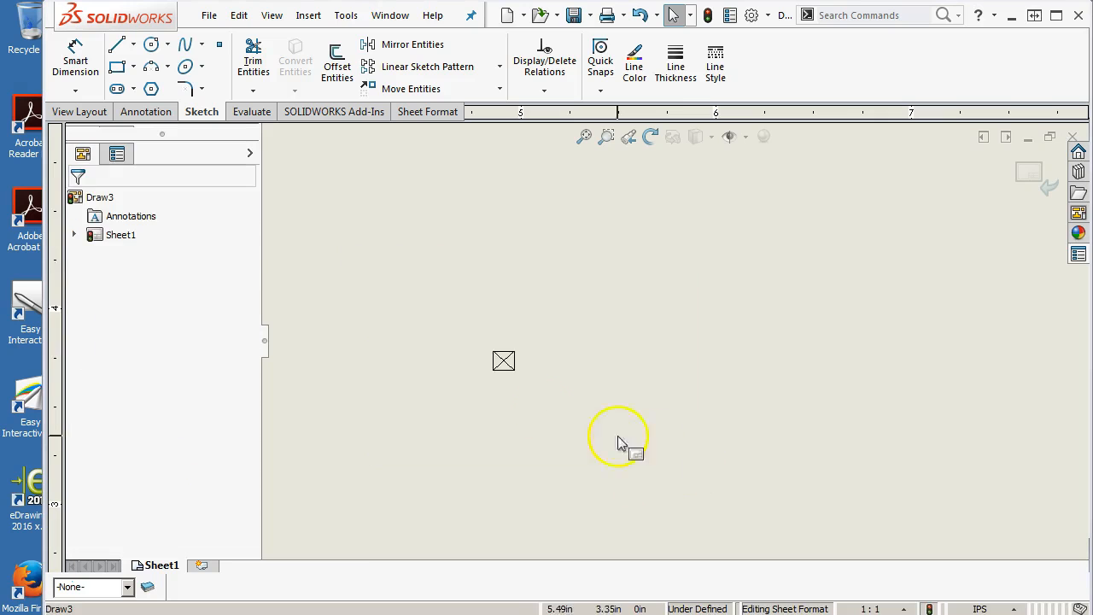
left_click(503, 362)
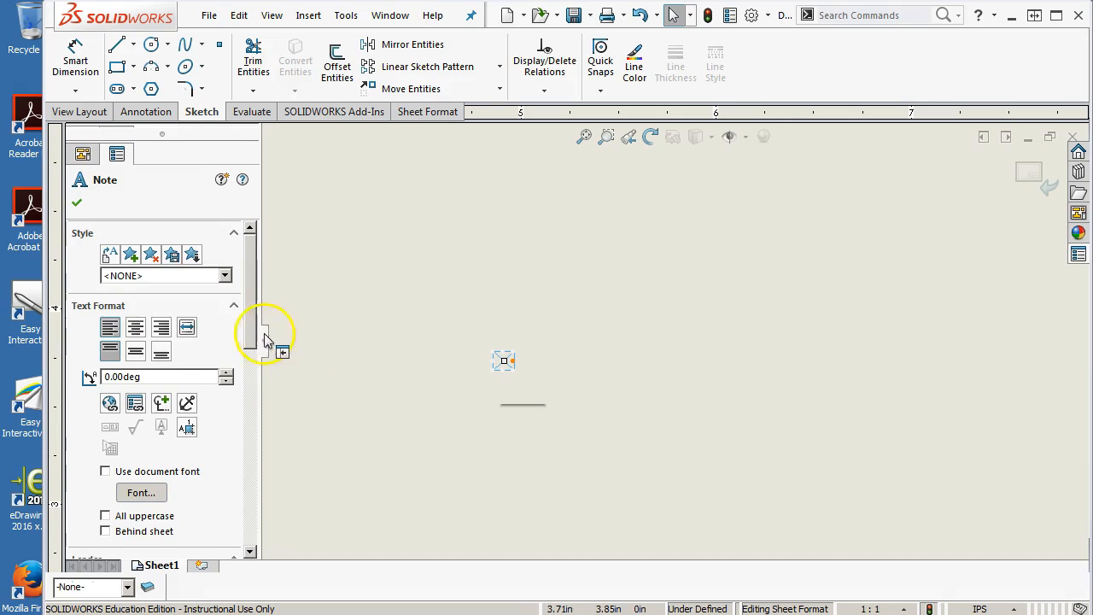
mouse_move(253, 328)
left_mouse_down()
mouse_move(264, 420)
mouse_move(262, 318)
left_mouse_up()
left_click(342, 337)
left_click_drag(385, 285, 623, 444)
key("Delete")
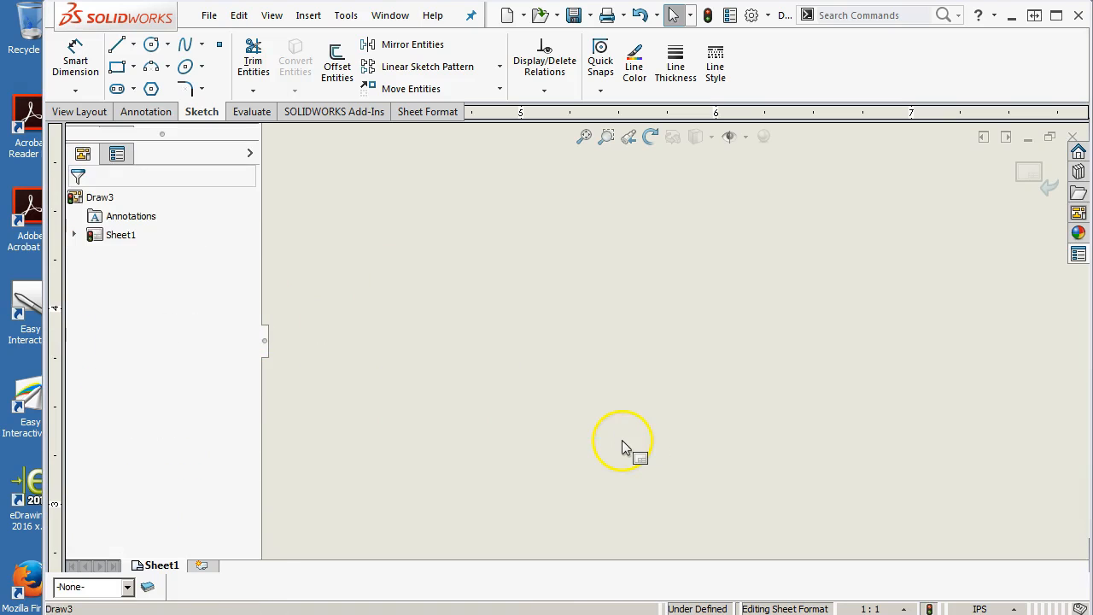
Step: Change the DWG. NO. note to "NOTE:" and move it into the title block below DO NOT SCALE DRAWING
left_click(584, 137)
scroll(735, 318, "down", 2)
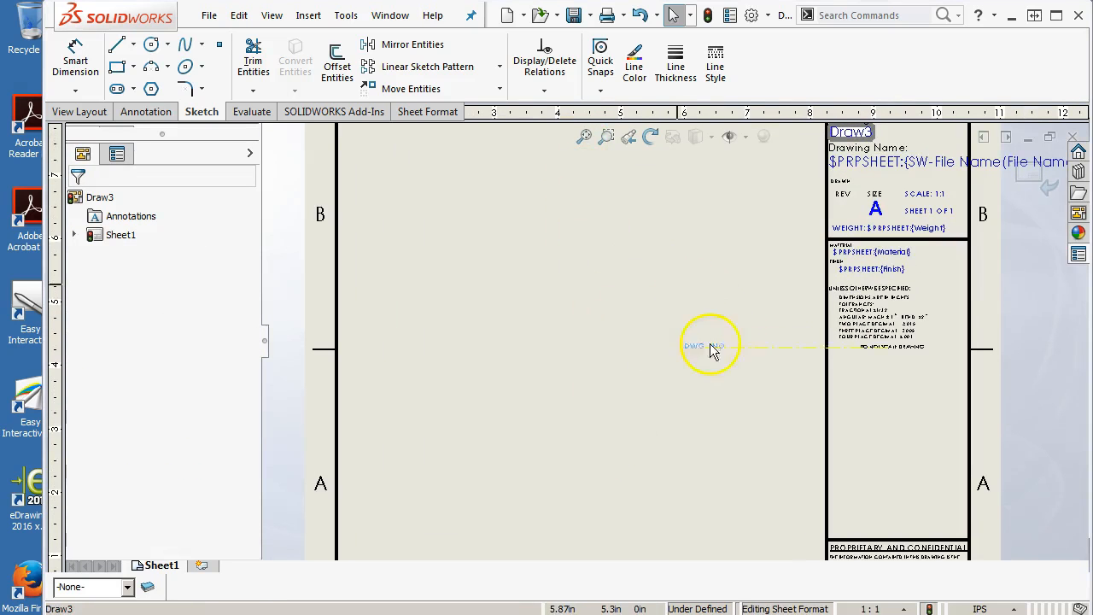
double_click(724, 363)
type("NOTE:")
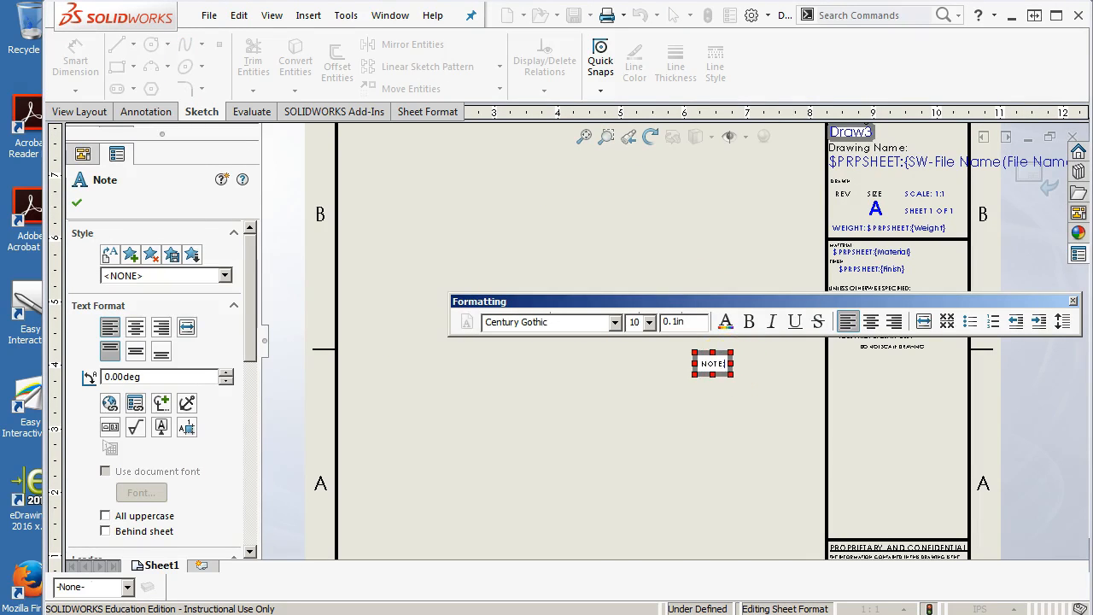
left_click(798, 396)
left_click_drag(727, 379, 854, 377)
scroll(885, 379, "down", 3)
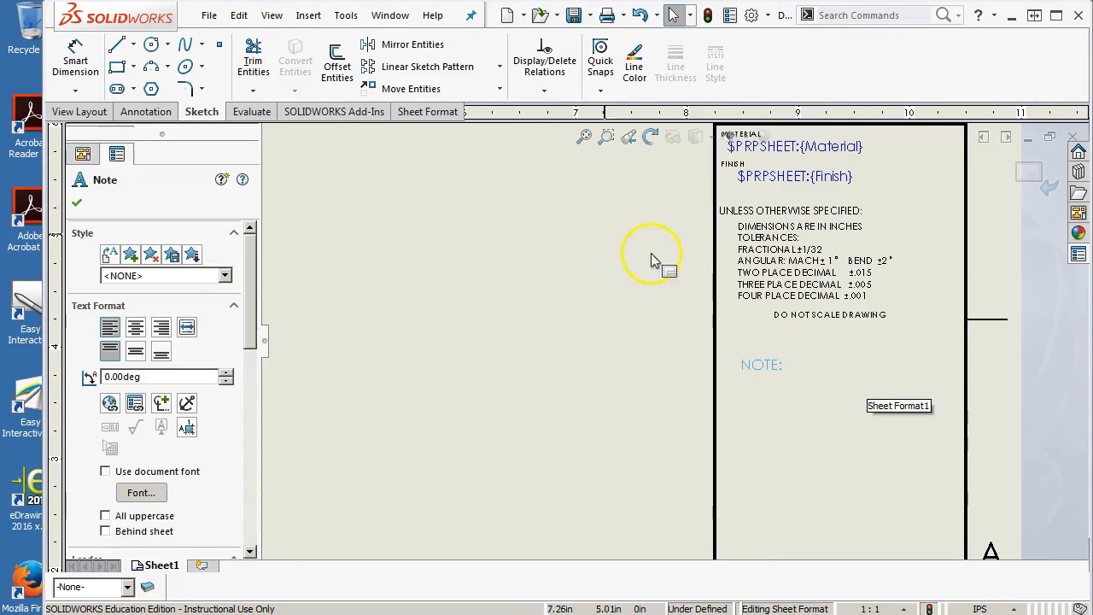
Step: Sketch a horizontal line about 2.25 in long across the title block, between the DO NOT SCALE DRAWING and NOTE: texts
left_click(117, 45)
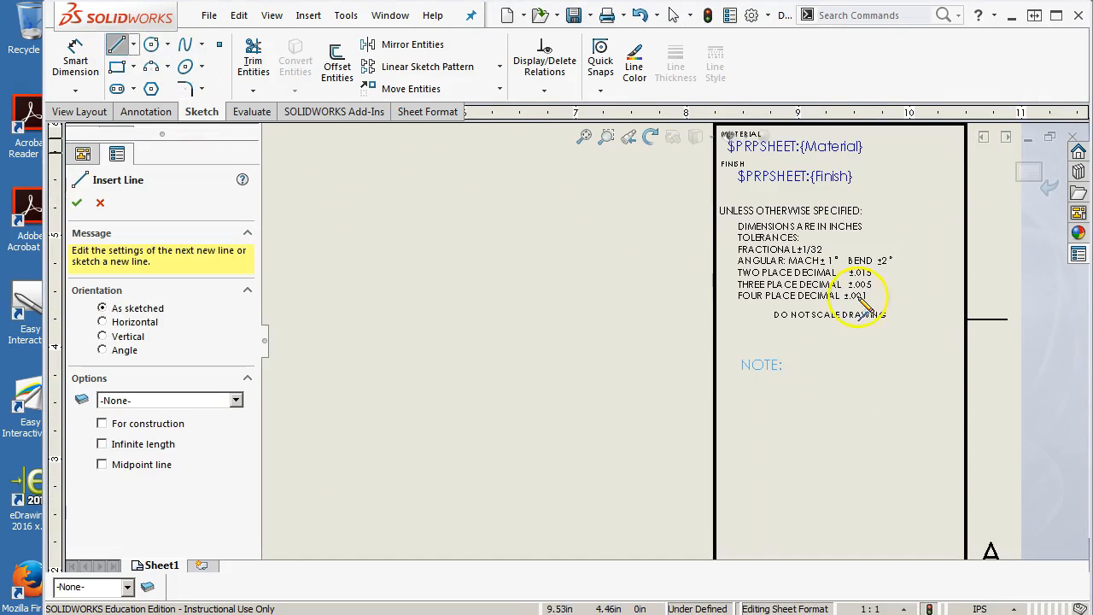
left_click(715, 325)
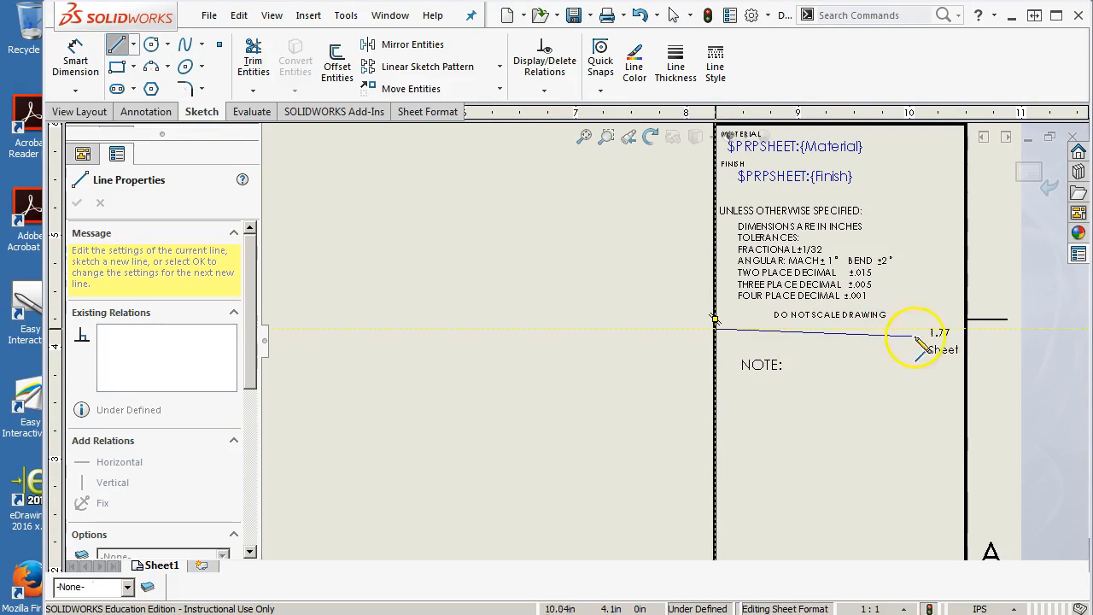
left_click(966, 330)
right_click(963, 376)
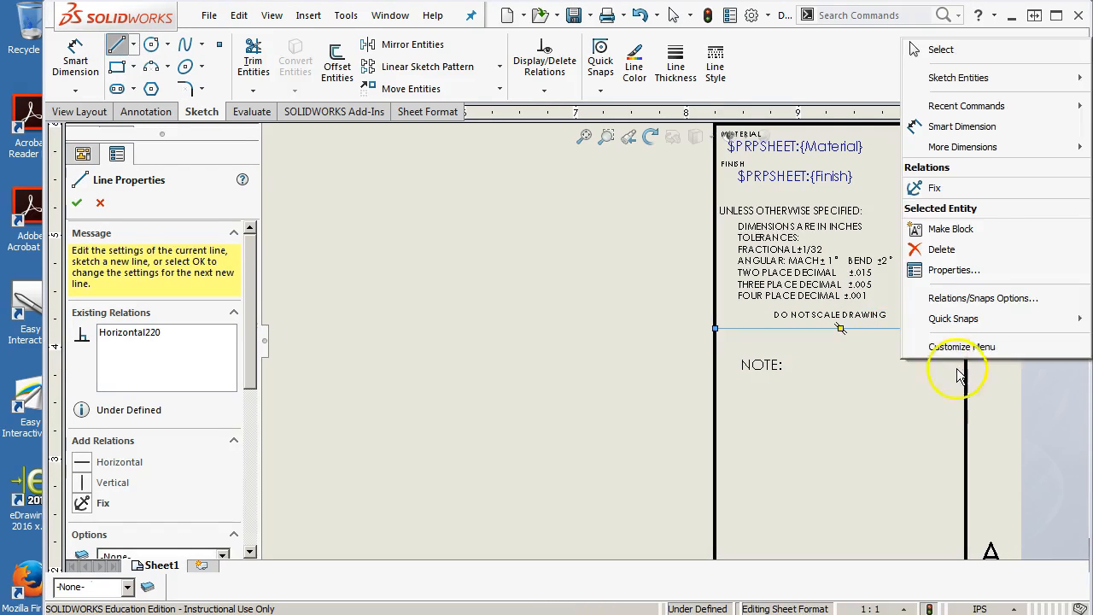
left_click(944, 48)
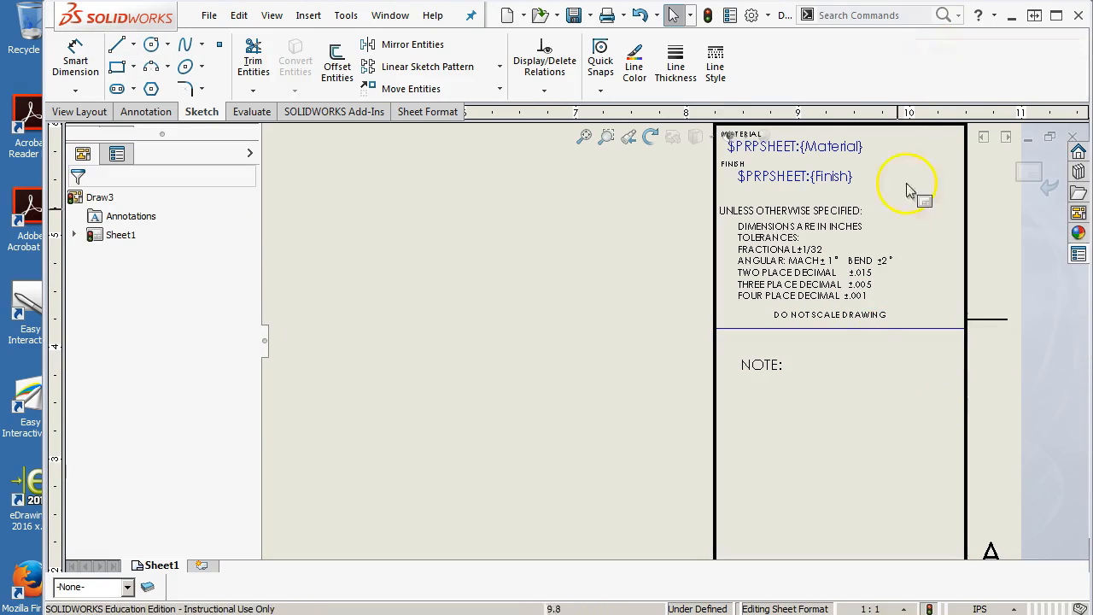
Step: Set the Y coordinate of the new divider line to 4.19
left_click(769, 327)
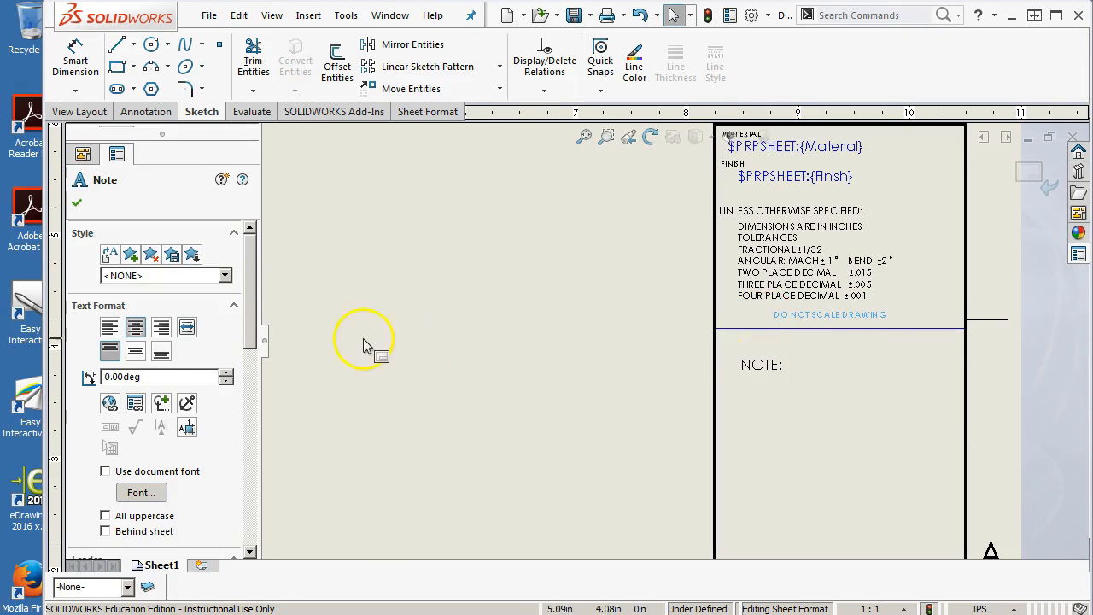
left_click(935, 330)
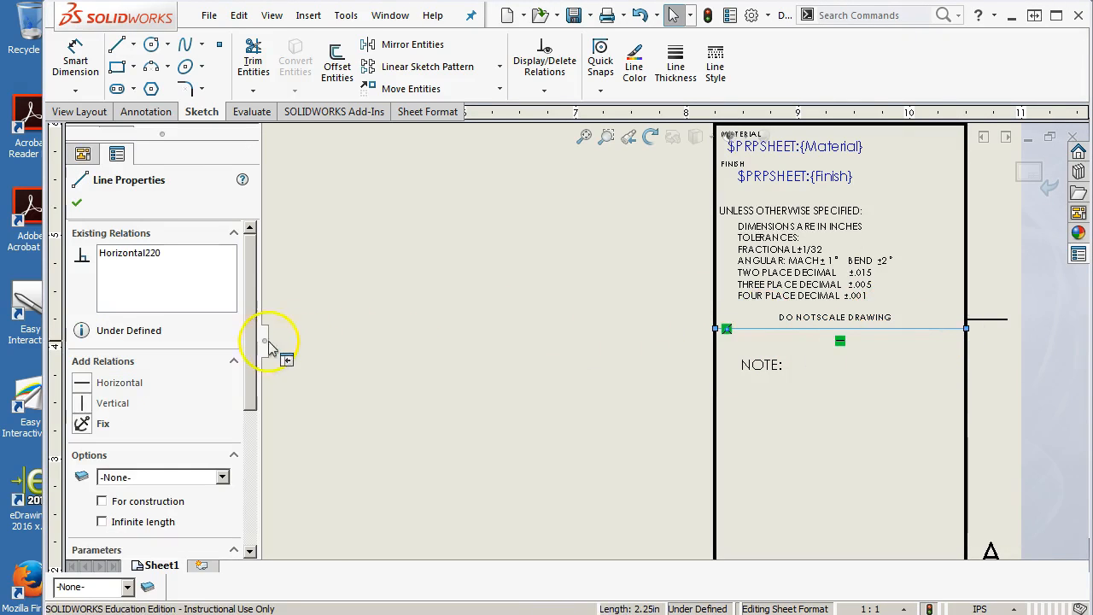
left_click_drag(253, 363, 244, 500)
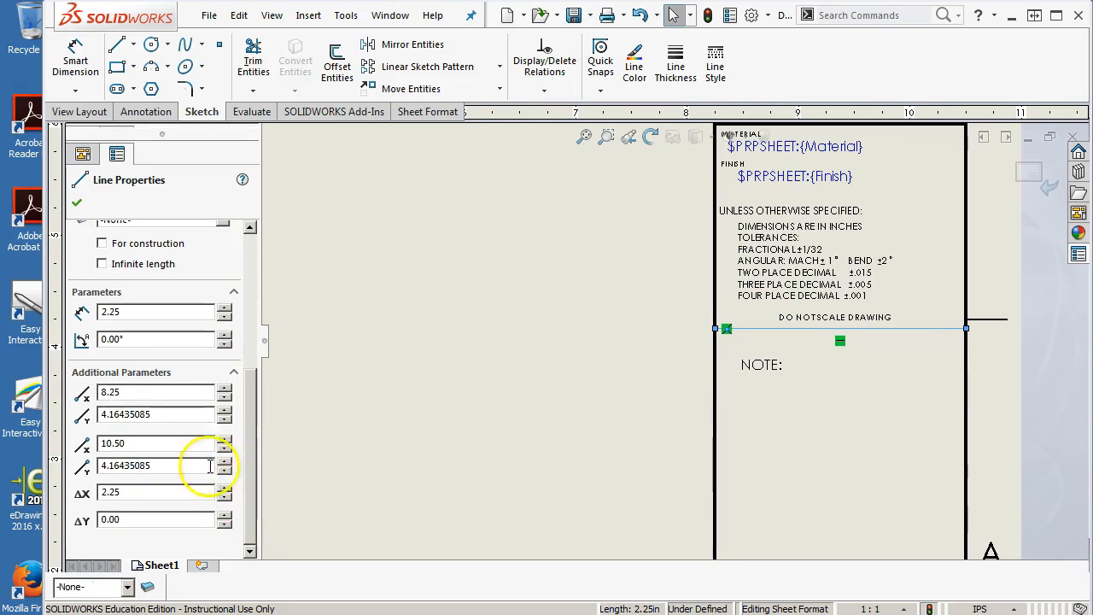
double_click(154, 416)
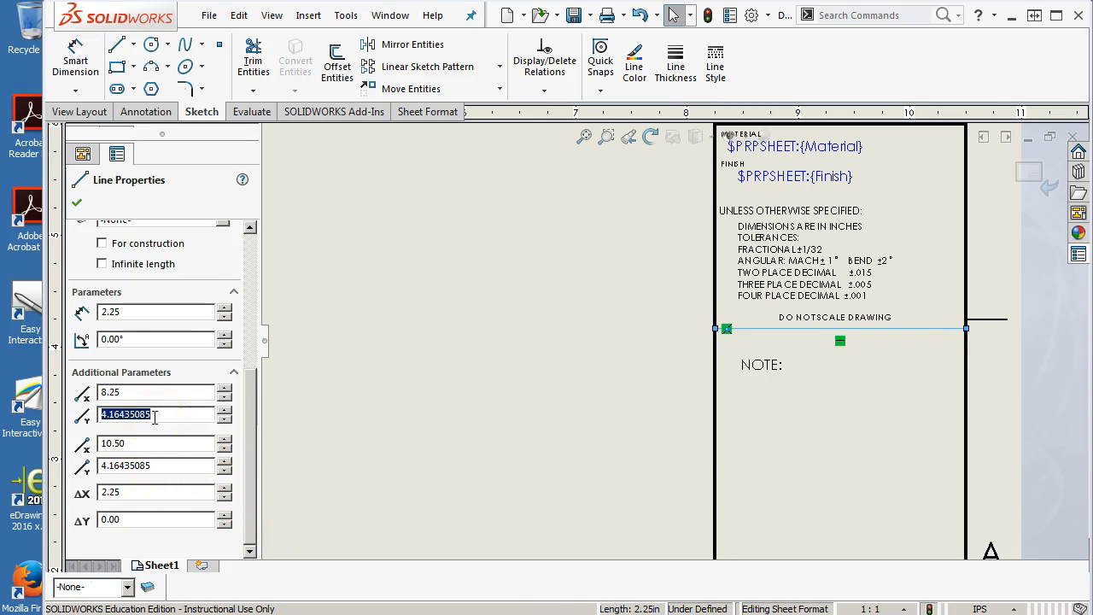
type("4.19")
key("Return")
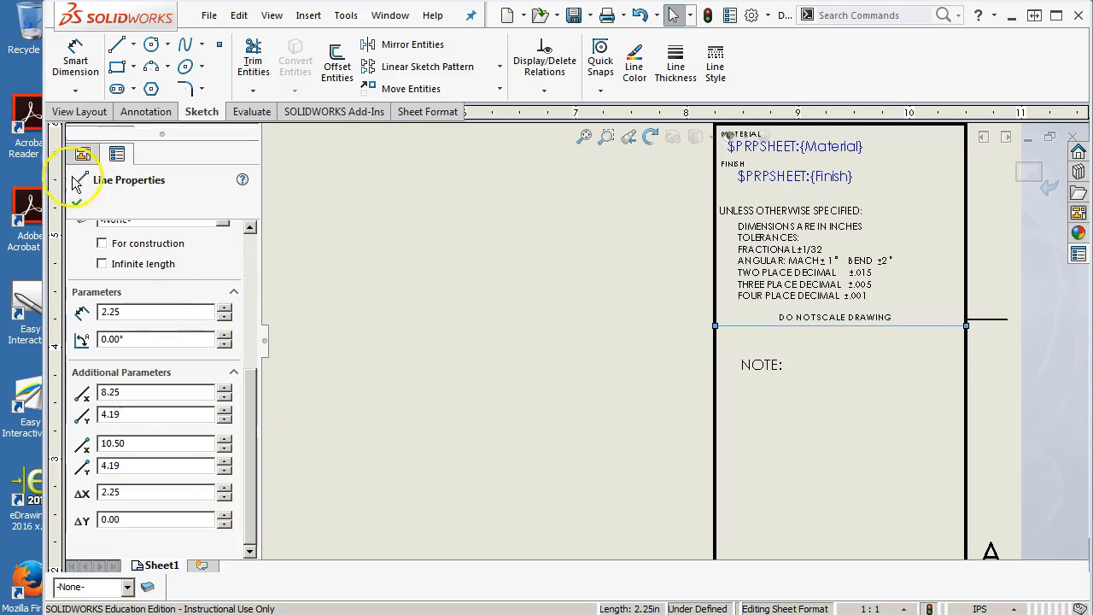
left_click(77, 202)
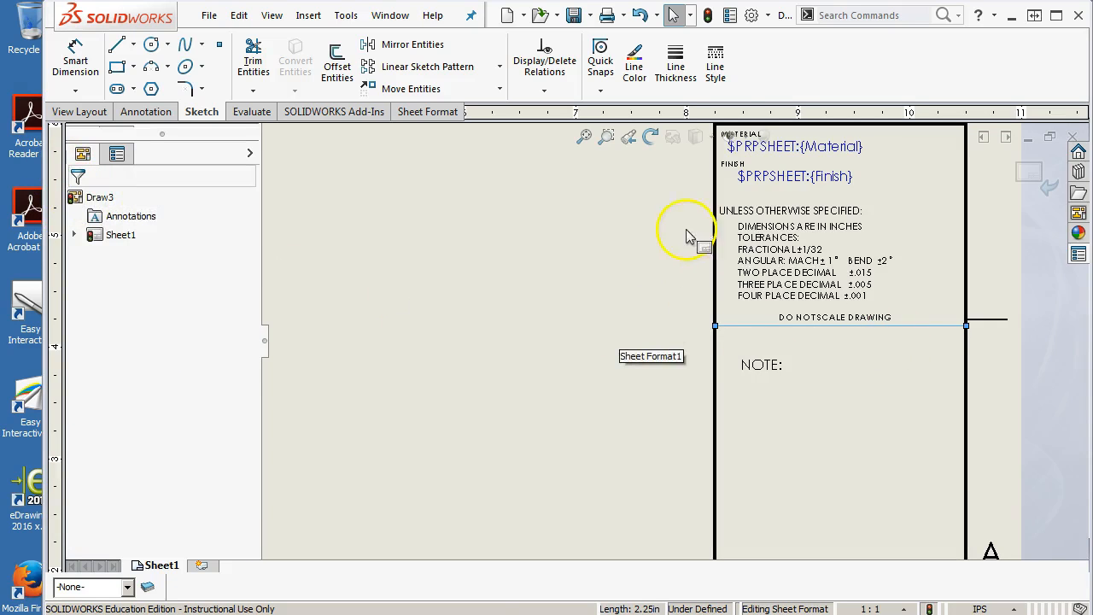
Step: Add a Fix relation to the left endpoint of the divider line
left_click(673, 321)
left_click(715, 326)
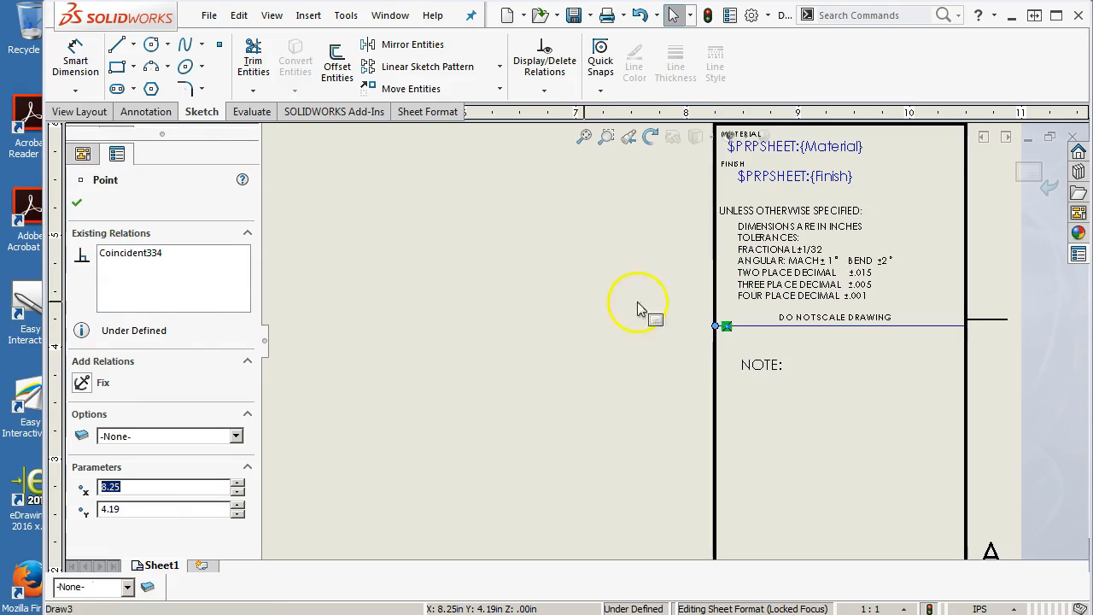
left_click(81, 383)
left_click(350, 406)
Step: Set the divider line's thickness to 0.0197 in
left_click(955, 325)
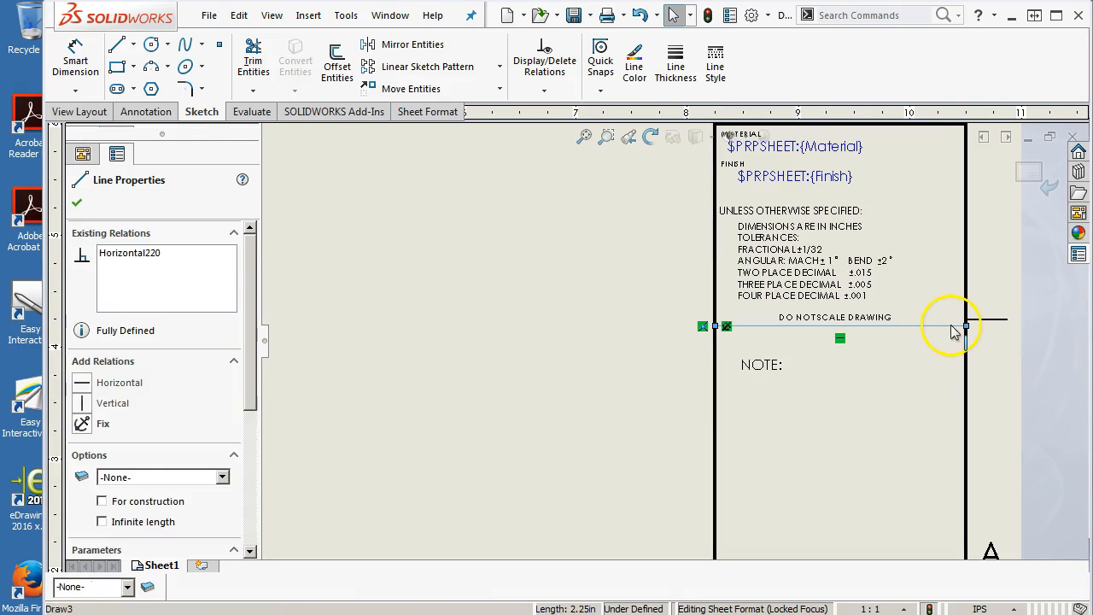
left_click(675, 69)
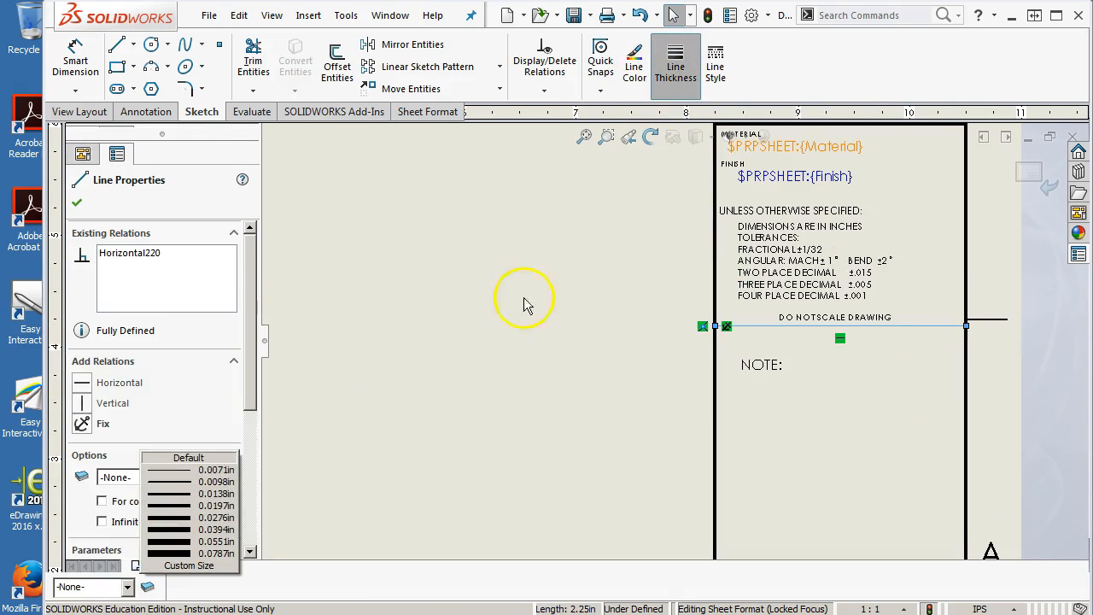
left_click(171, 506)
left_click(78, 202)
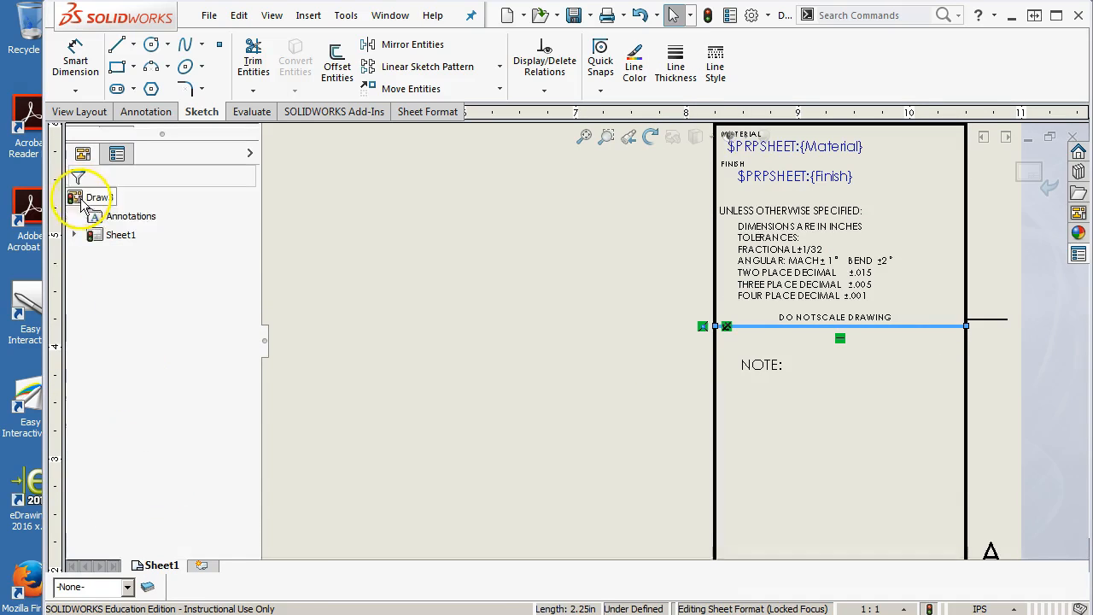
Step: Reposition the DO NOT SCALE DRAWING note and the tolerance block within the section above the divider line
scroll(696, 349, "down", 3)
left_click(703, 295)
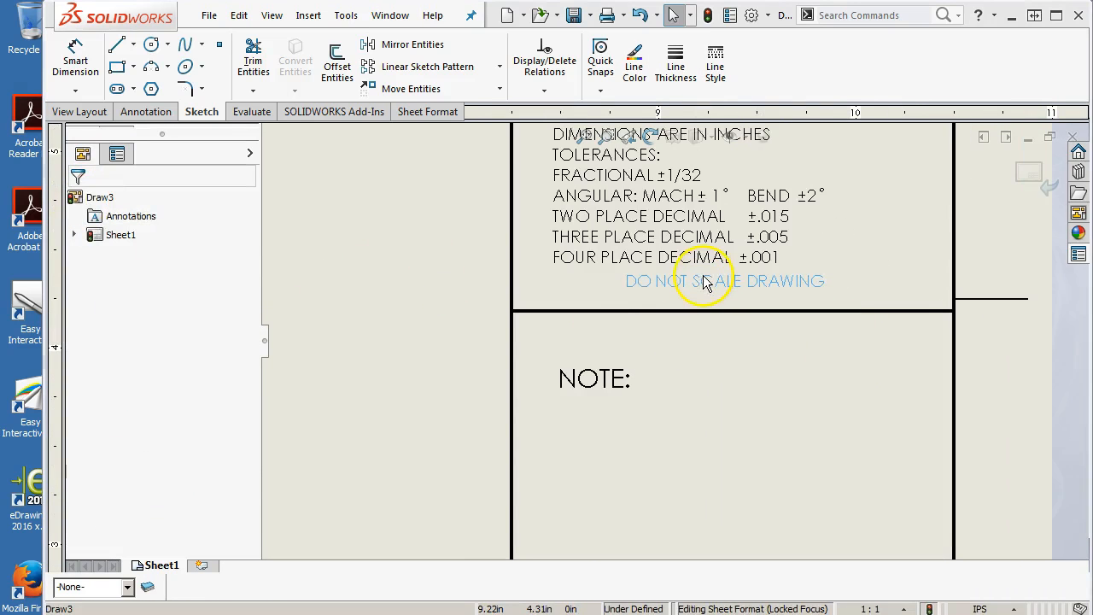
scroll(765, 267, "up", 3)
scroll(764, 267, "up", 4)
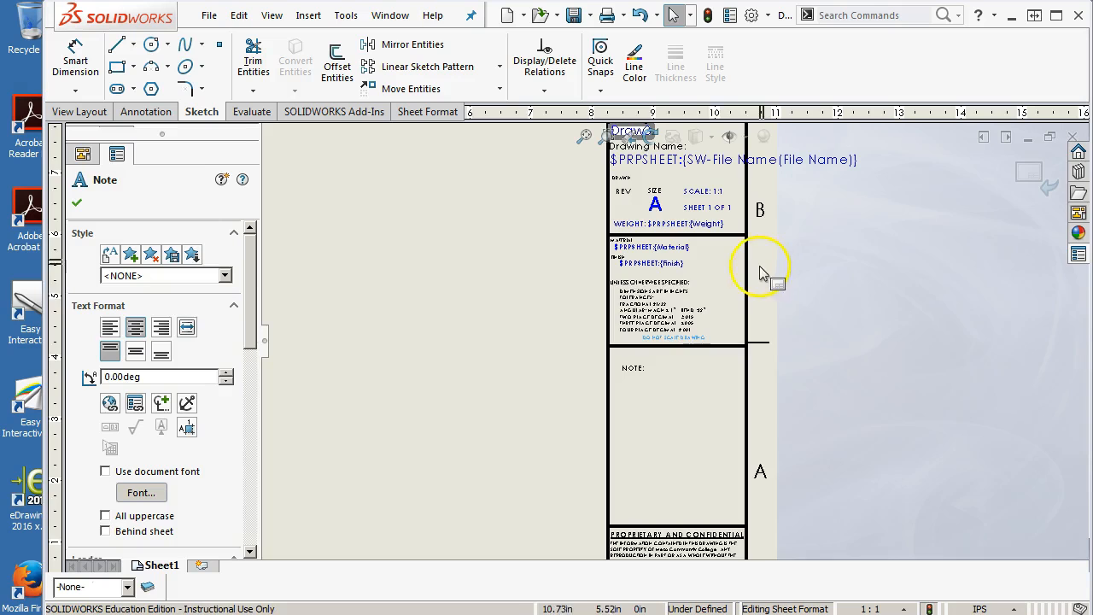
left_click(669, 316)
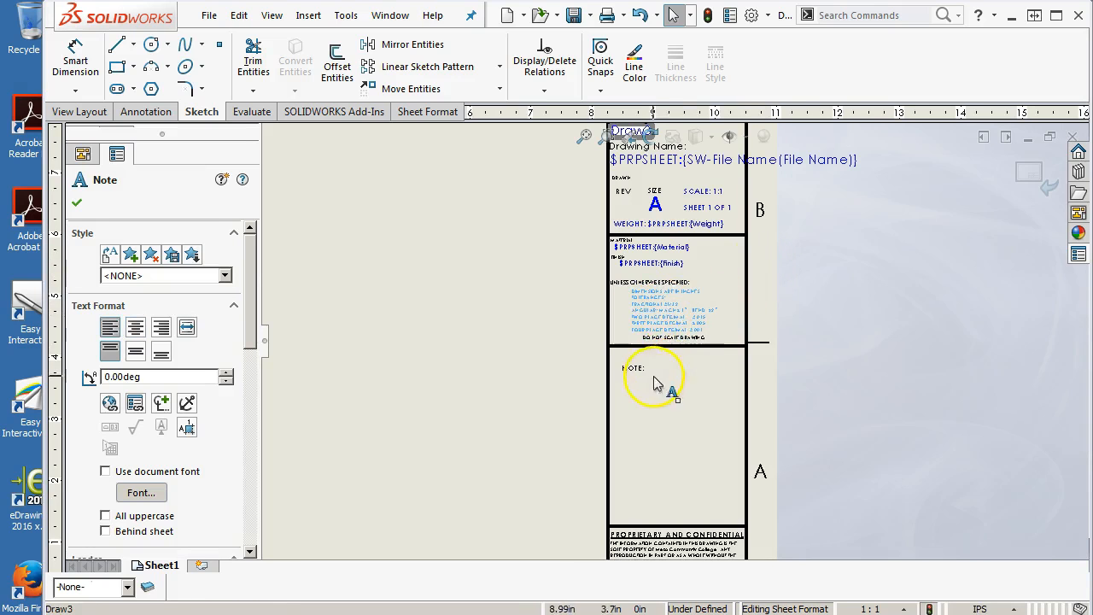
scroll(683, 354, "down", 3)
left_click(675, 337)
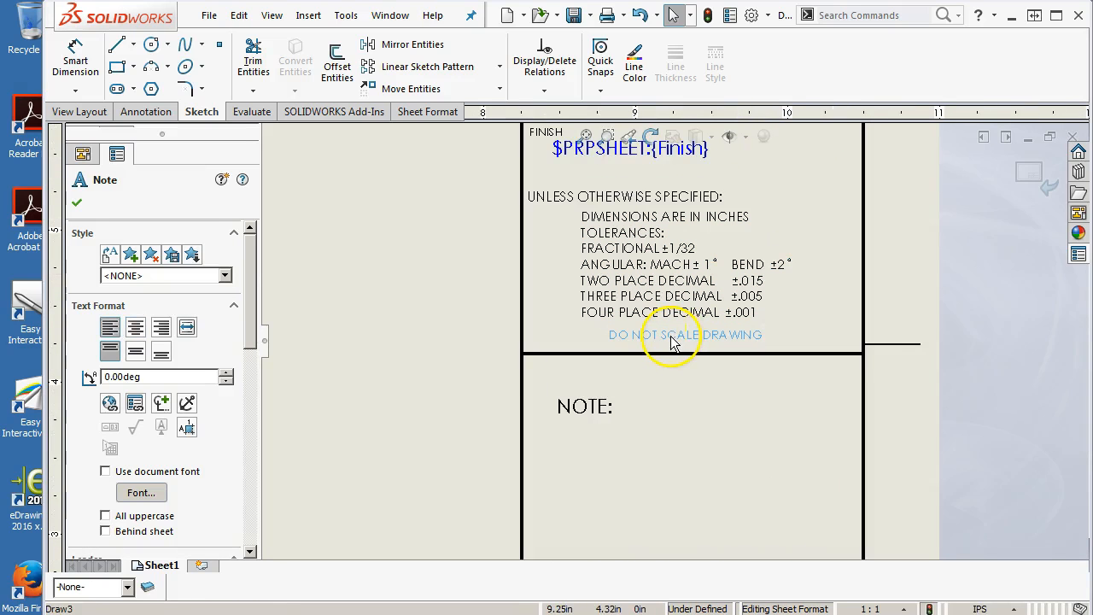
left_click(695, 362)
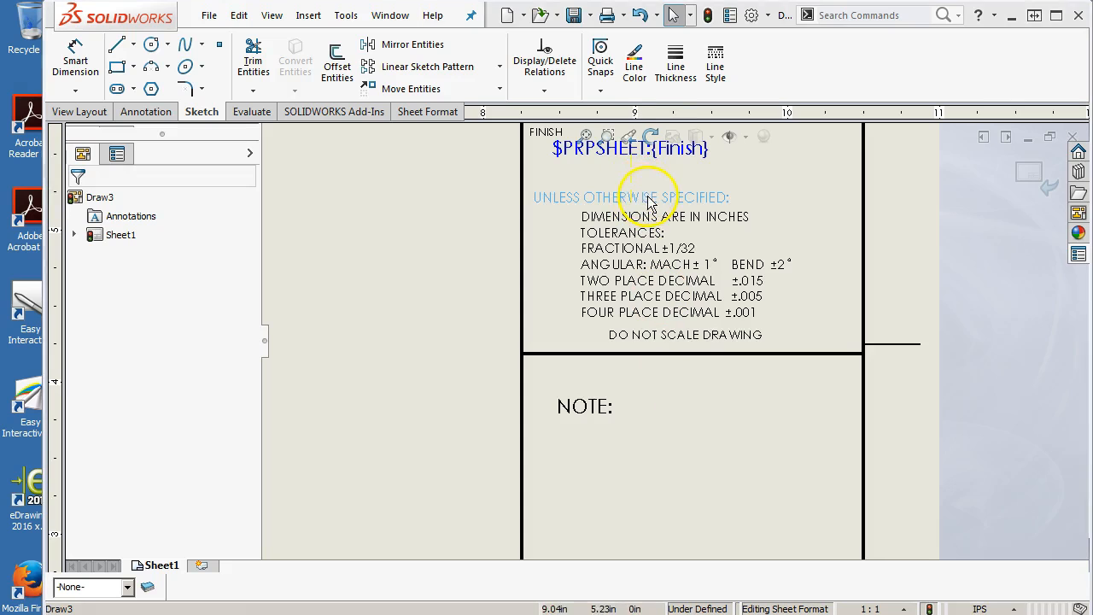
Step: Shift the UNLESS OTHERWISE SPECIFIED heading, the tolerance block and the DO NOT SCALE DRAWING note slightly upward to even out their spacing
scroll(692, 408, "up", 2)
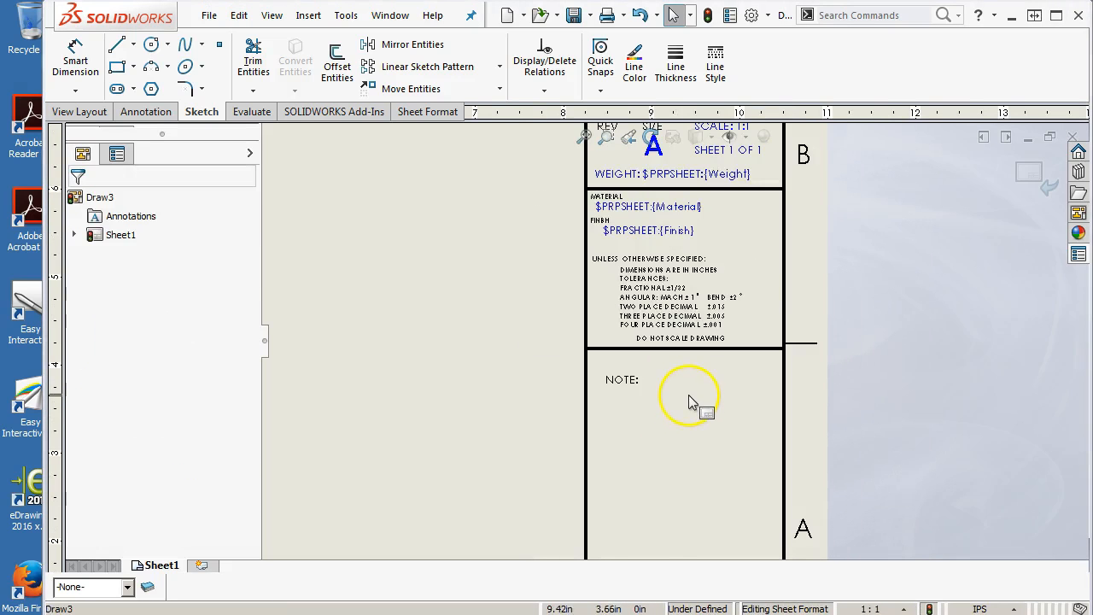
left_click(633, 256)
left_click(649, 279)
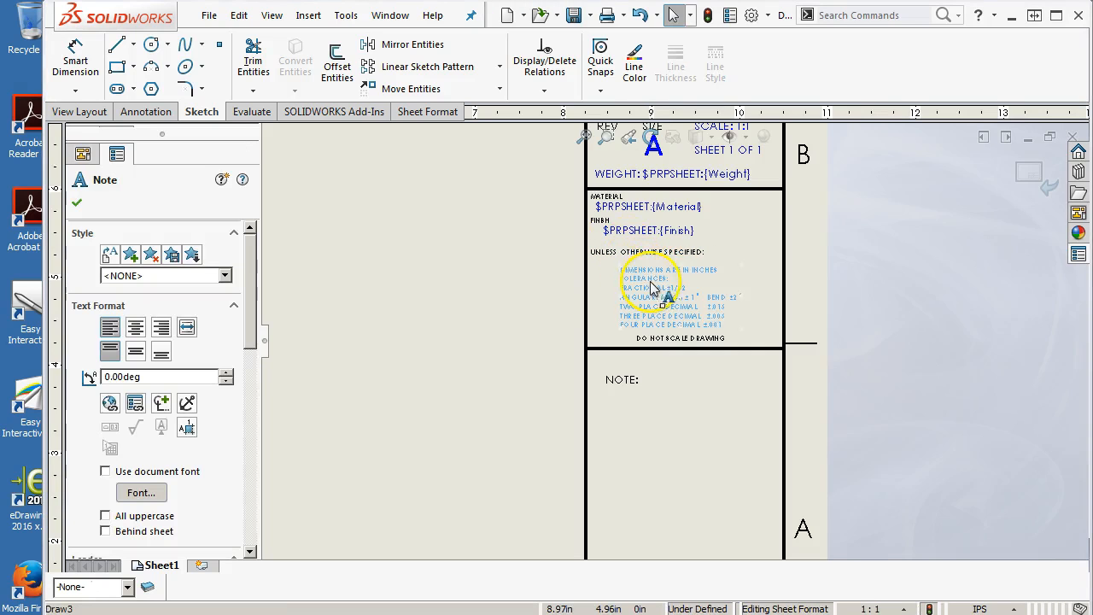
left_click(675, 339)
left_click(694, 385)
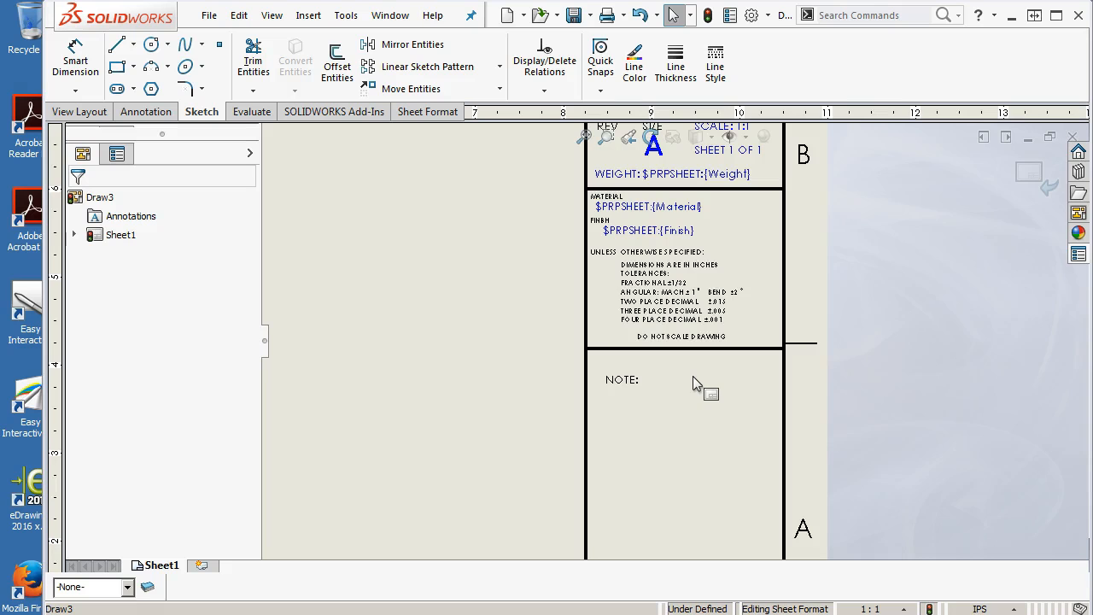
Step: Move the NOTE: text to the upper-left corner of the empty box, directly beneath the divider line
scroll(686, 267, "up", 4)
scroll(685, 267, "down", 4)
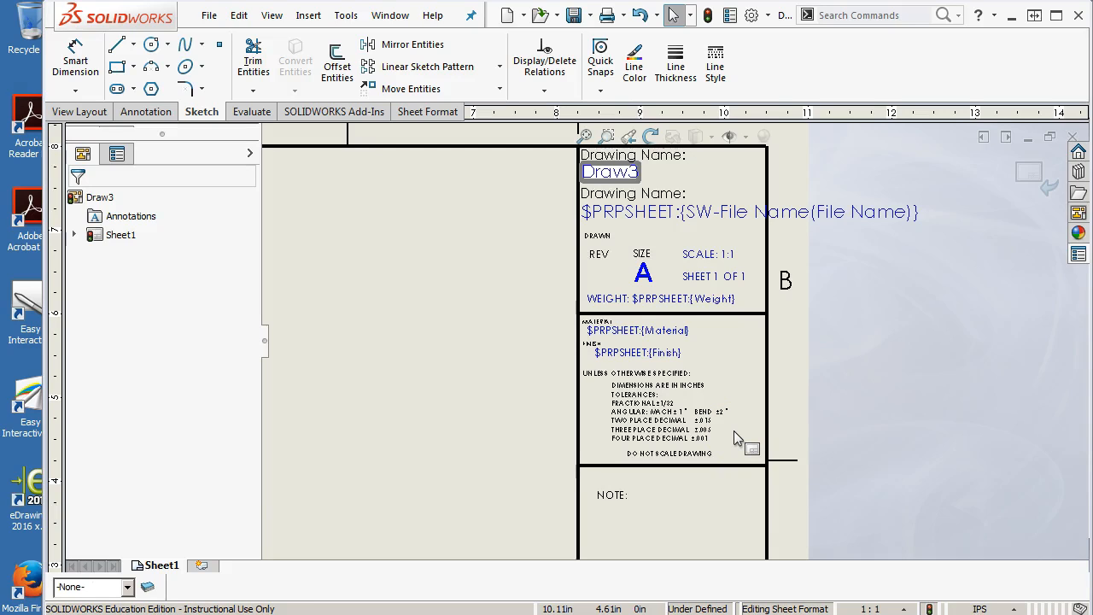
scroll(710, 446, "up", 4)
scroll(630, 385, "down", 4)
scroll(630, 384, "down", 2)
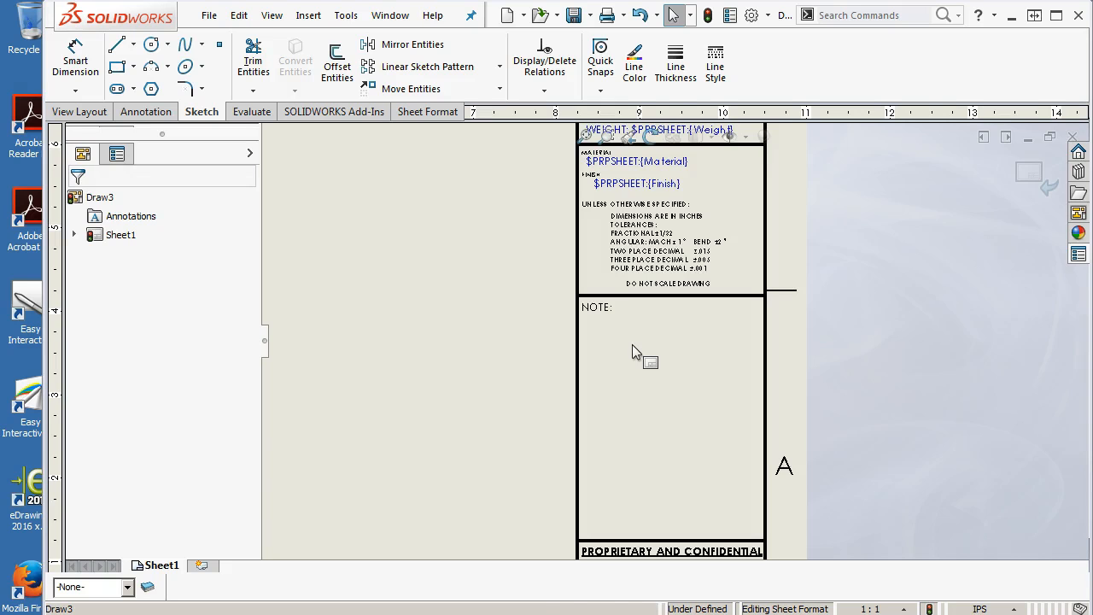
scroll(604, 334, "down", 3)
left_click(612, 296)
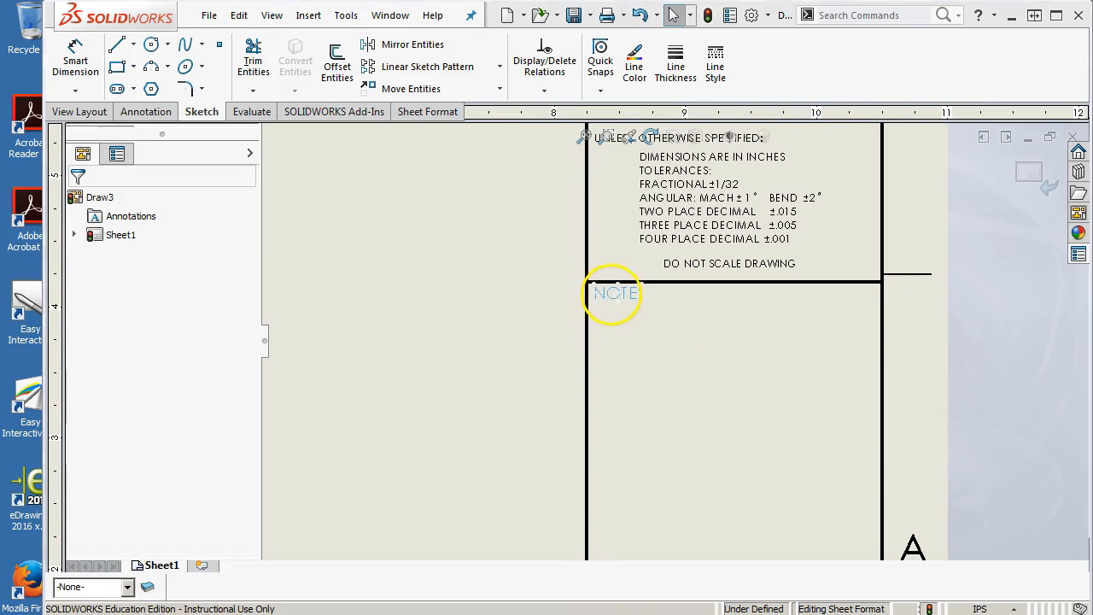
key("f")
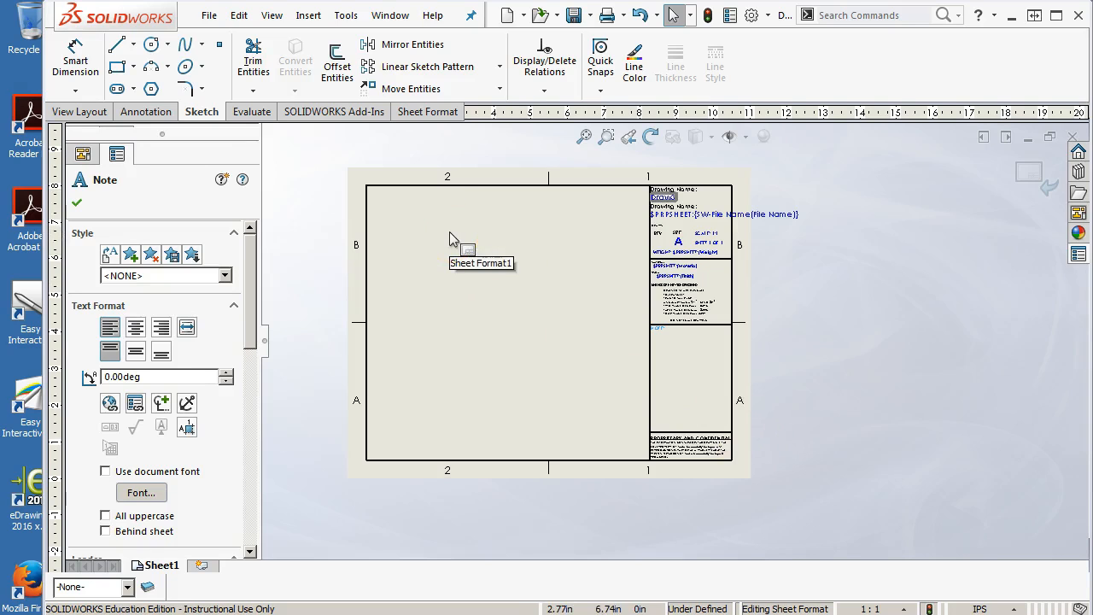
left_click(538, 292)
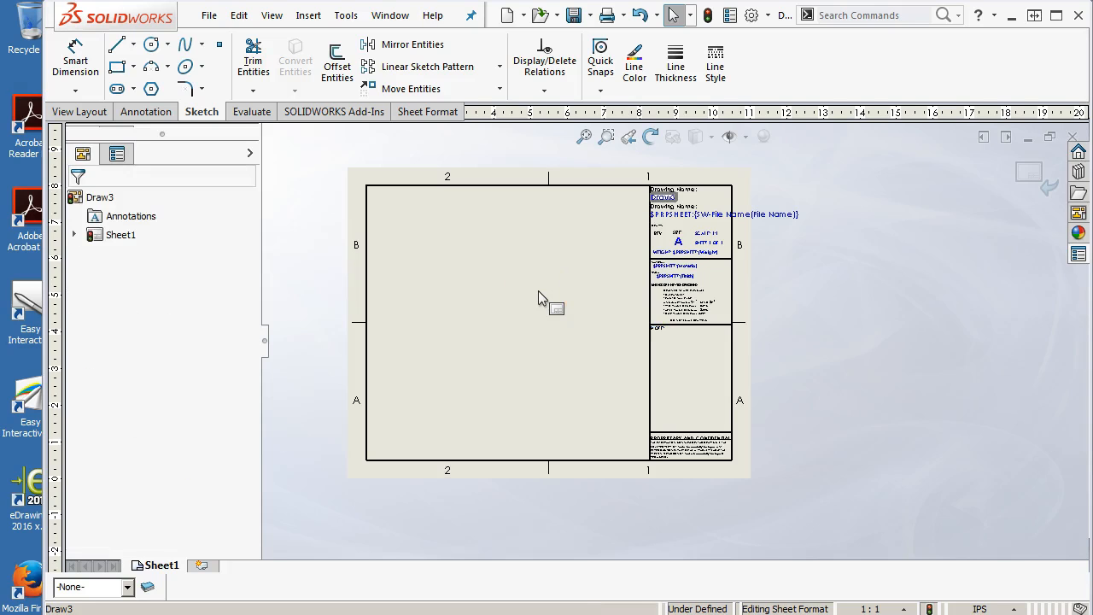
Step: Dismiss the un-saved document notification
left_click_drag(384, 199, 641, 454)
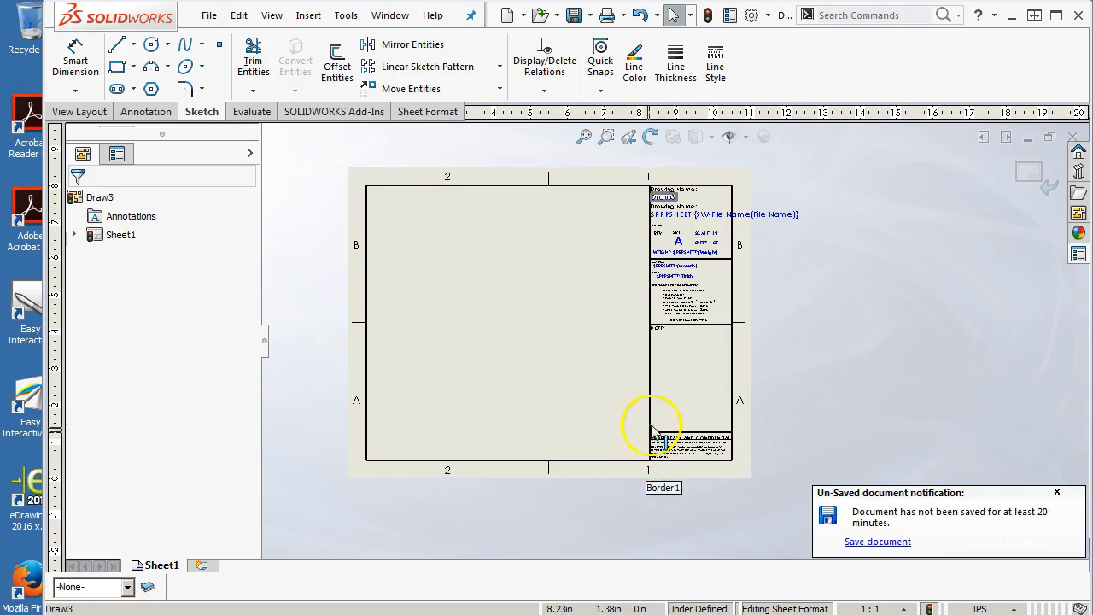
left_click(1057, 492)
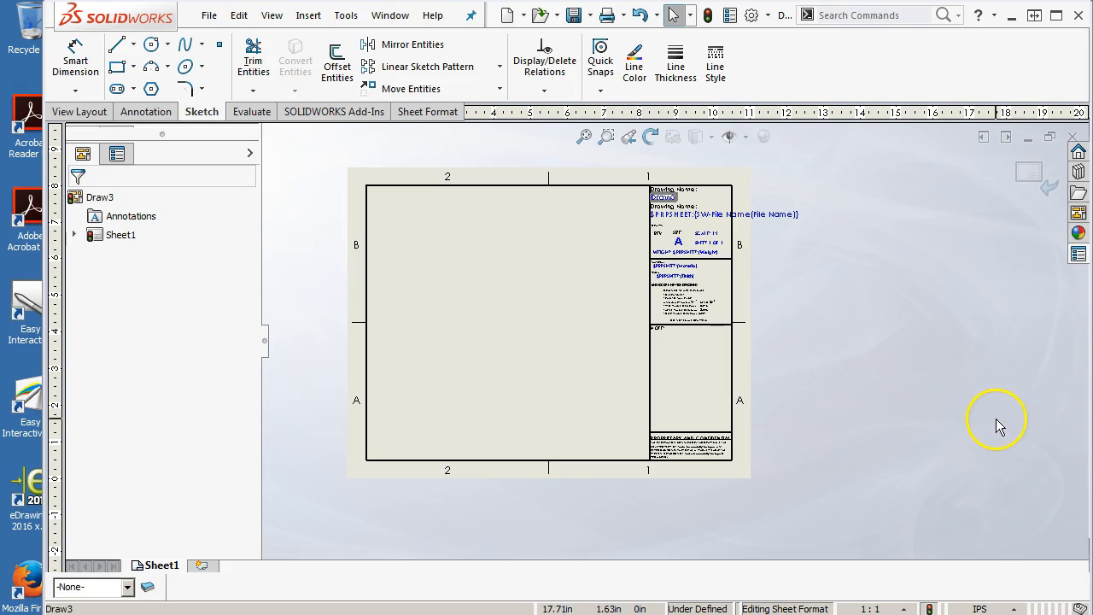
Step: Place an empty note directly below the NOTE: text in the title block
scroll(706, 363, "up", 2)
scroll(705, 363, "up", 2)
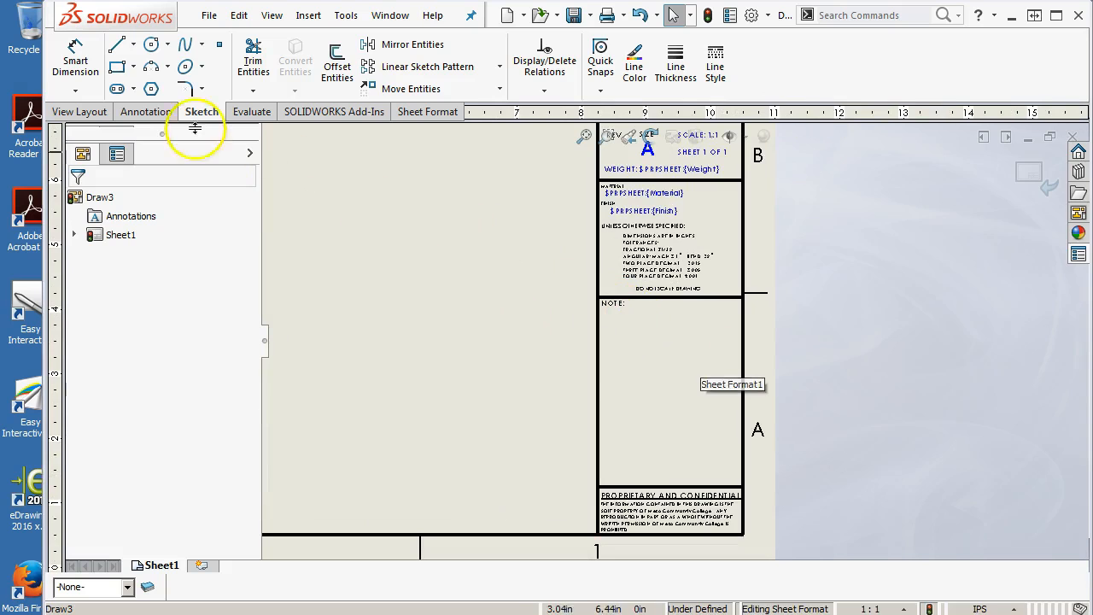
left_click(147, 112)
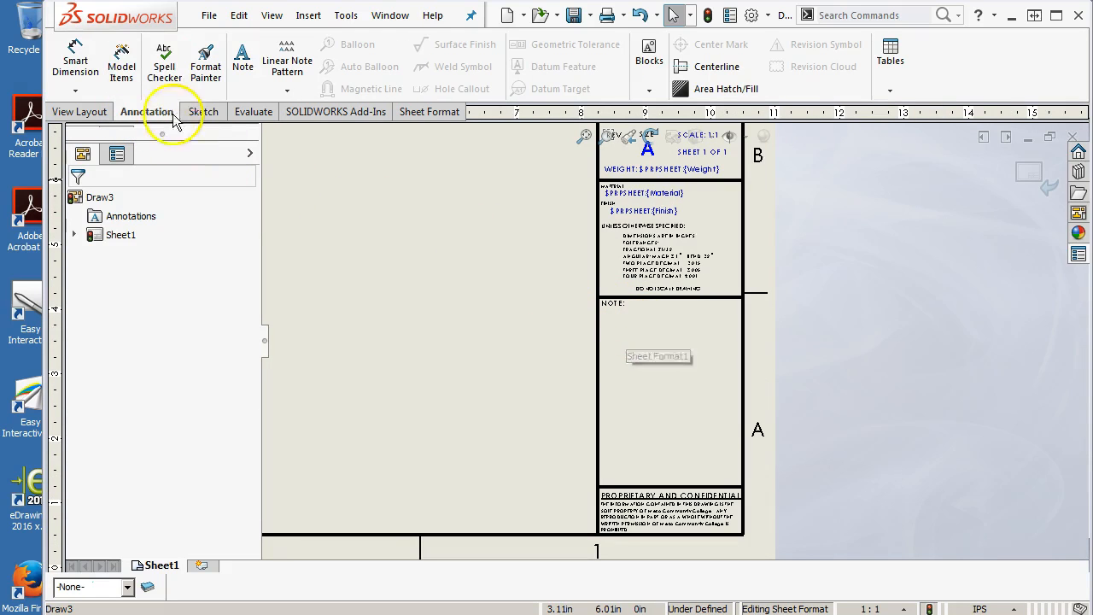
left_click(242, 62)
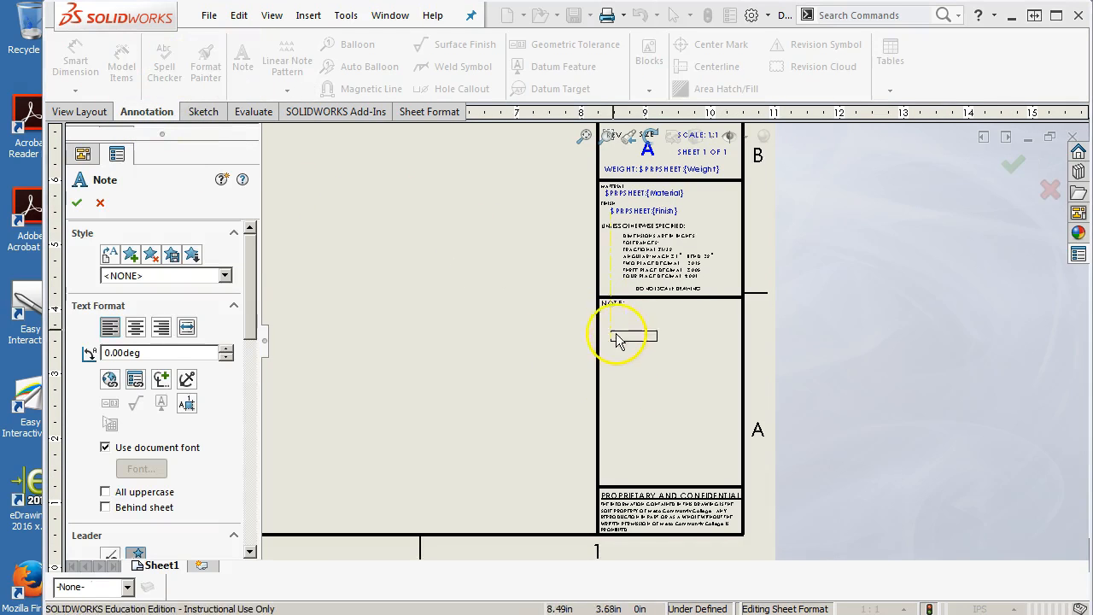
scroll(616, 320, "down", 4)
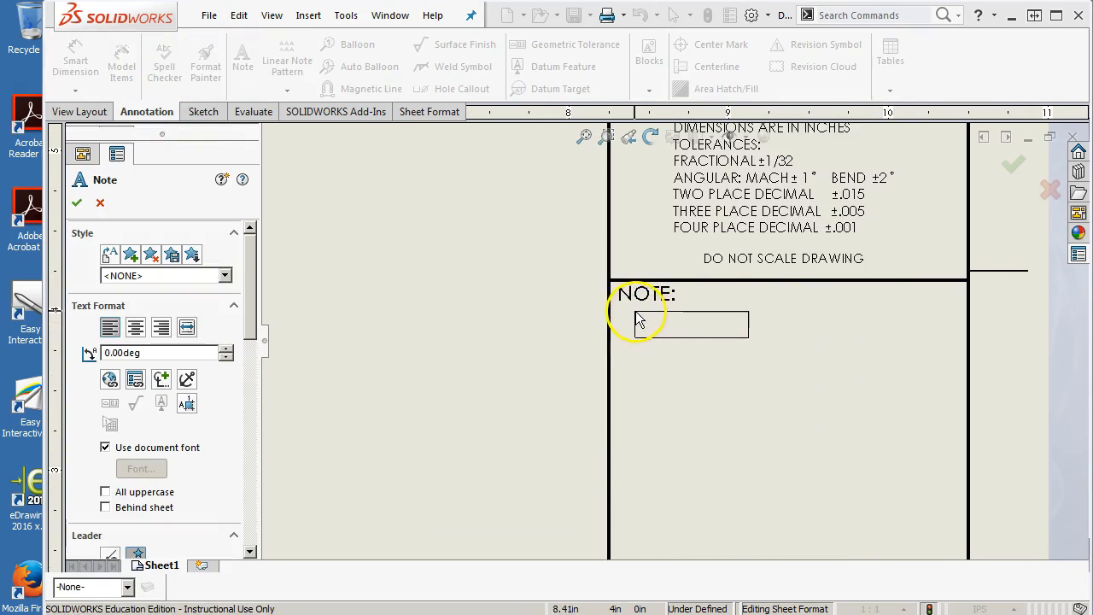
left_click(629, 321)
scroll(752, 393, "up", 1)
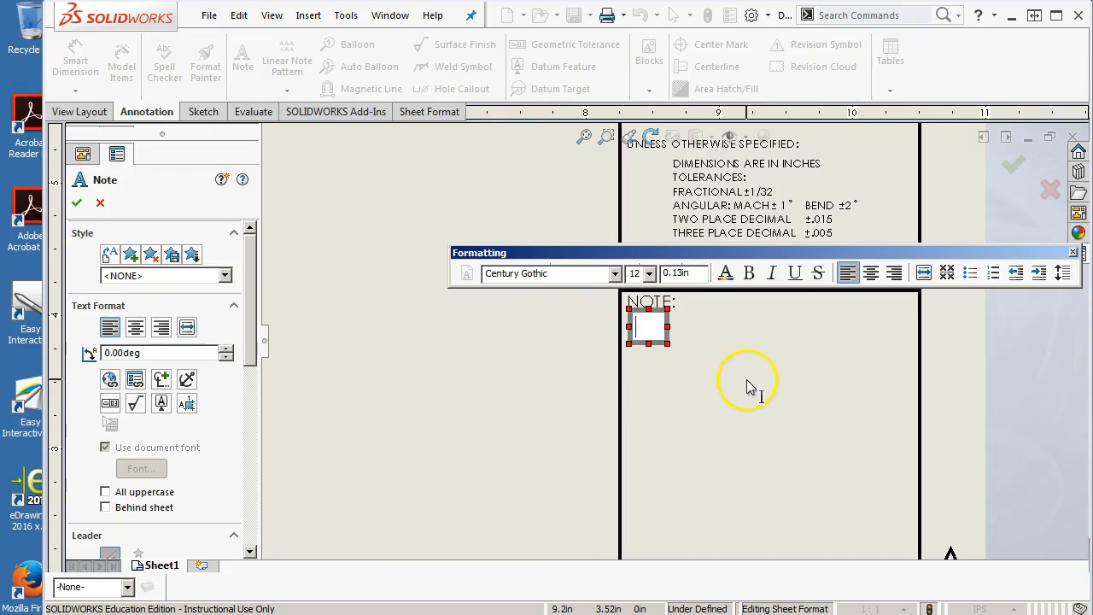
left_click(534, 362)
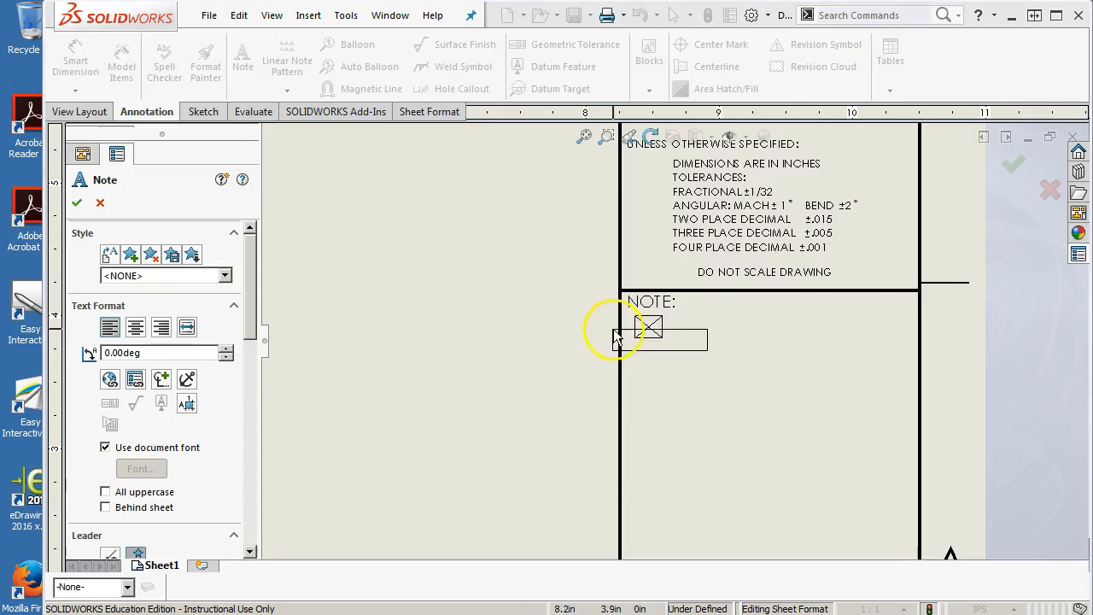
left_click(100, 203)
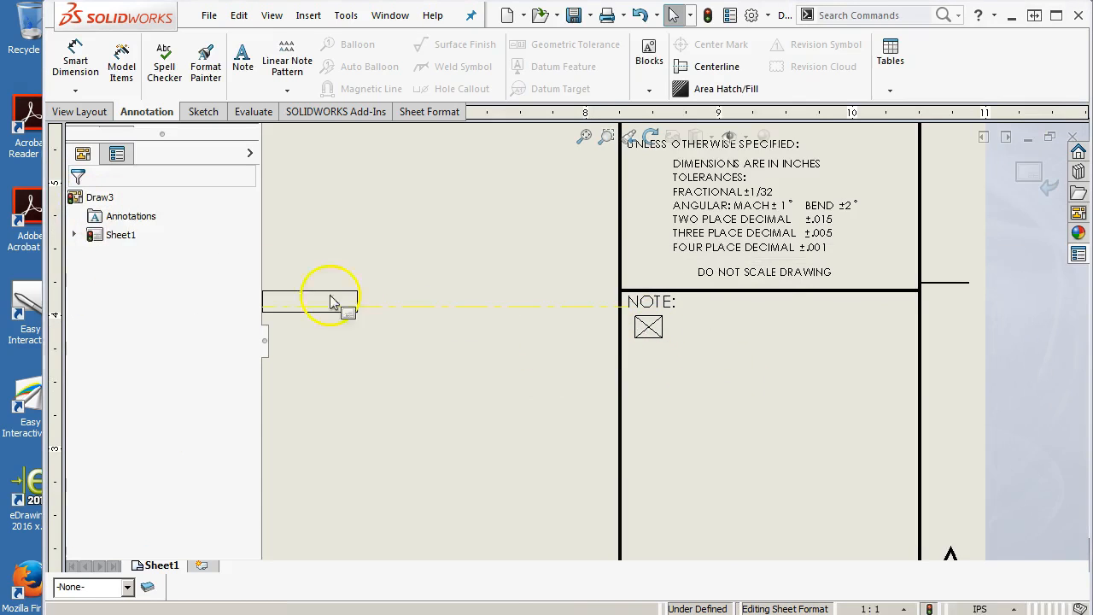
Step: Stretch the empty note's box to fill the NOTE: section down to just above the PROPRIETARY AND CONFIDENTIAL block
left_click(649, 326)
mouse_move(665, 340)
left_mouse_down()
mouse_move(868, 542)
mouse_move(921, 549)
left_mouse_up()
left_click(666, 350)
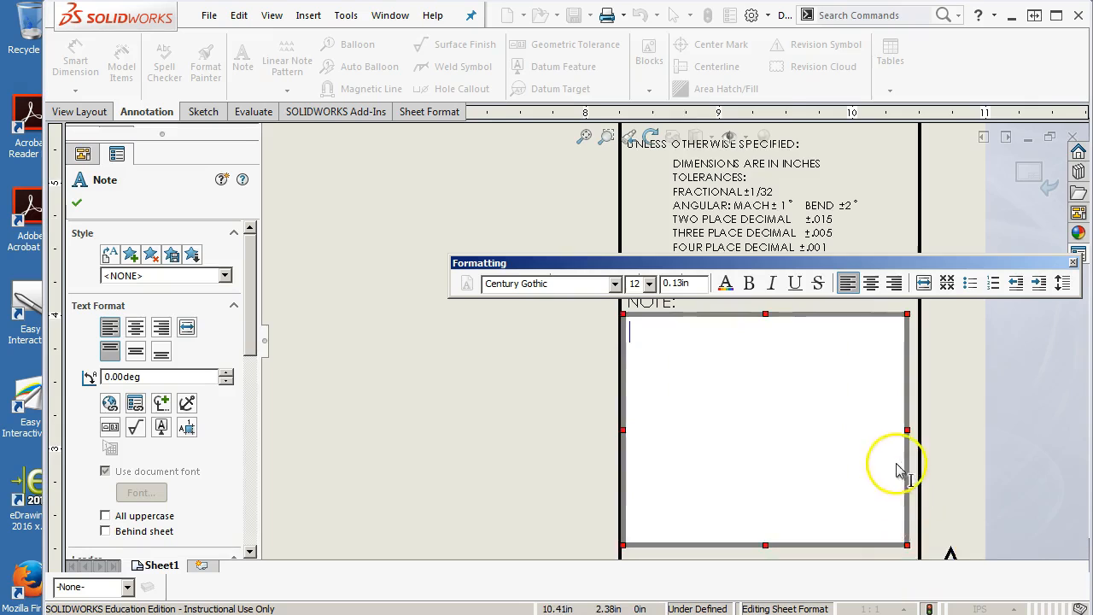
scroll(855, 453, "up", 2)
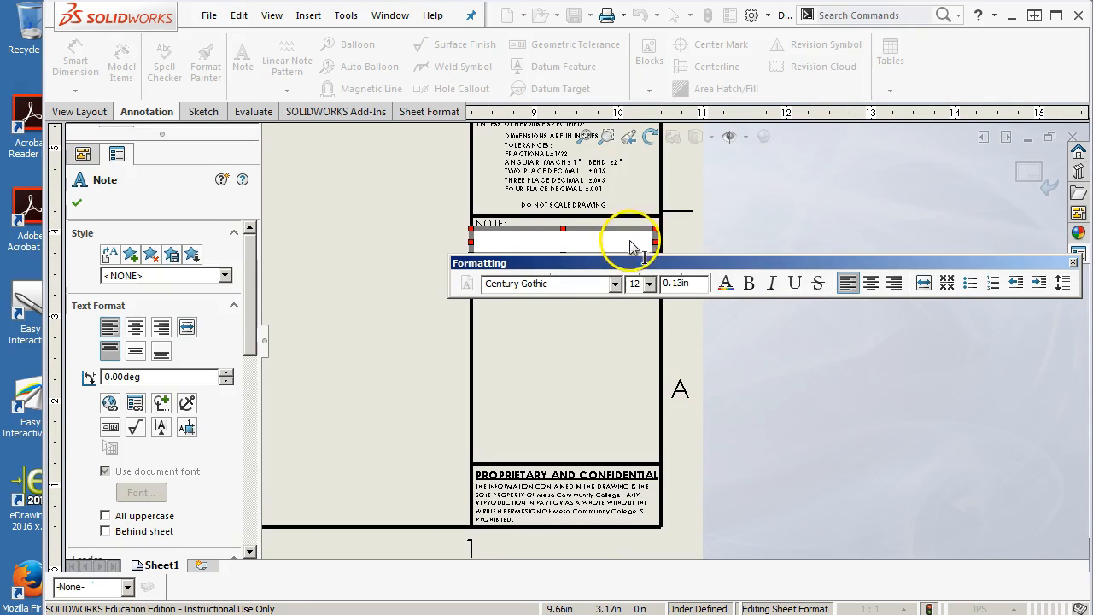
left_click_drag(632, 262, 611, 158)
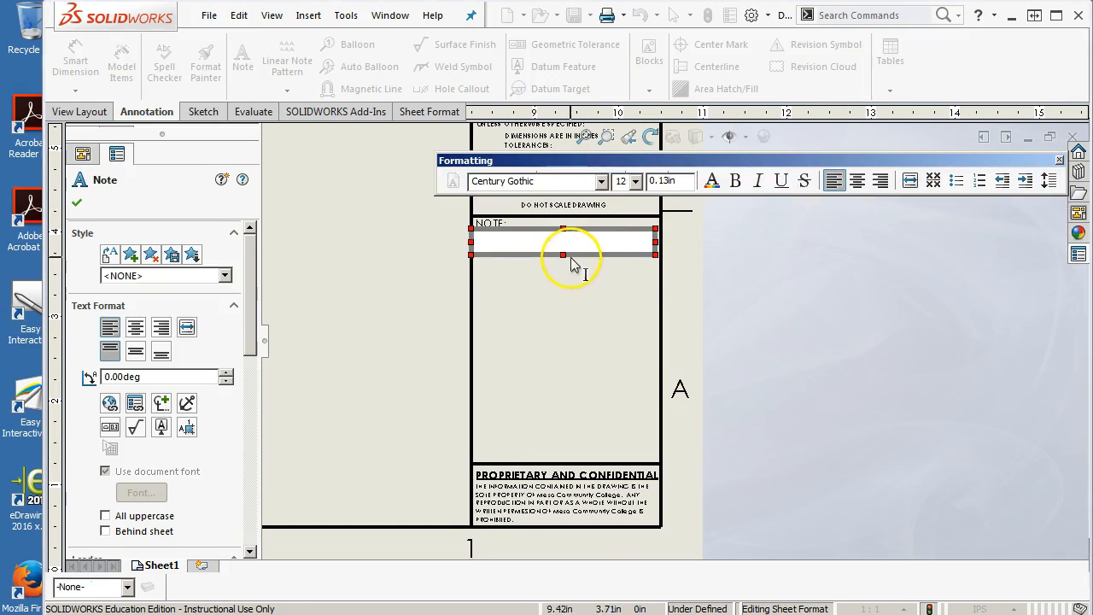
left_click_drag(563, 256, 572, 460)
left_click(321, 349)
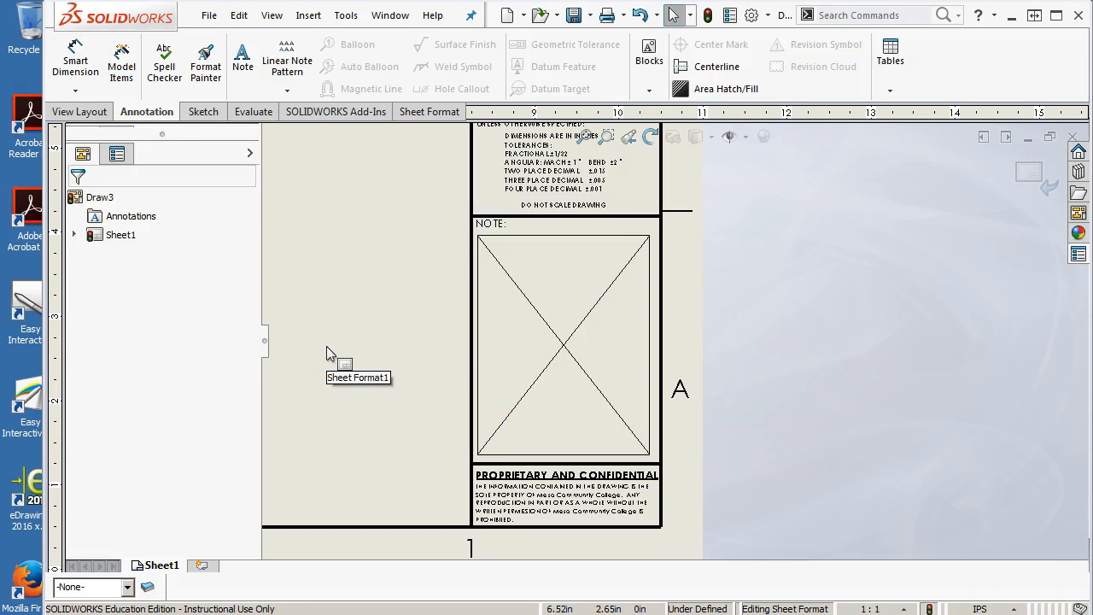
Step: Start defining the title block fields and resize the title block area to fit closely around the empty note's box
scroll(449, 303, "up", 1)
scroll(450, 308, "up", 1)
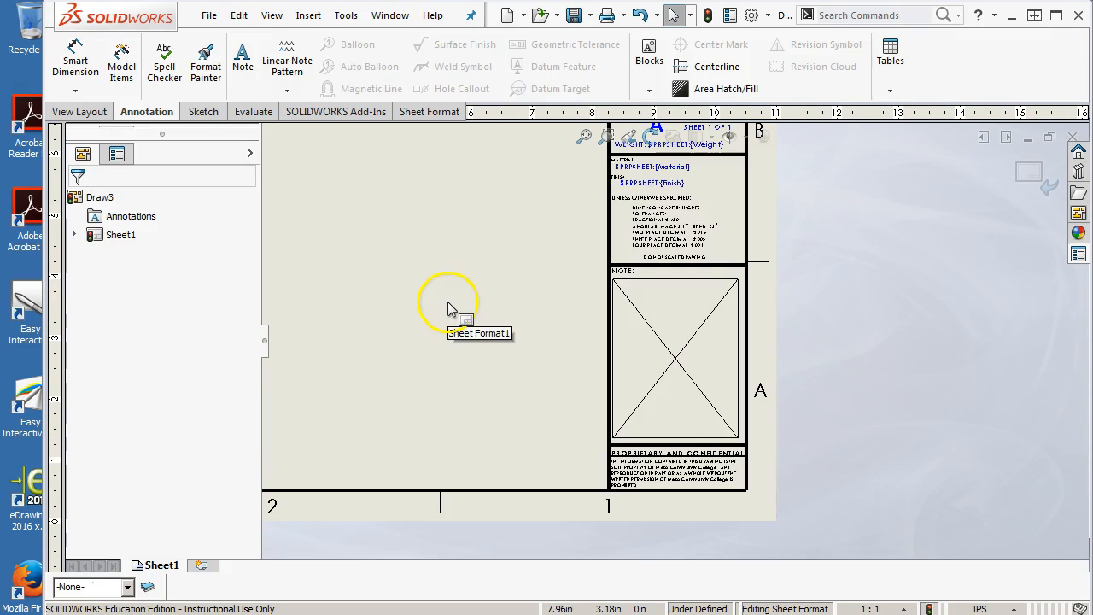
right_click(452, 287)
right_click(345, 164)
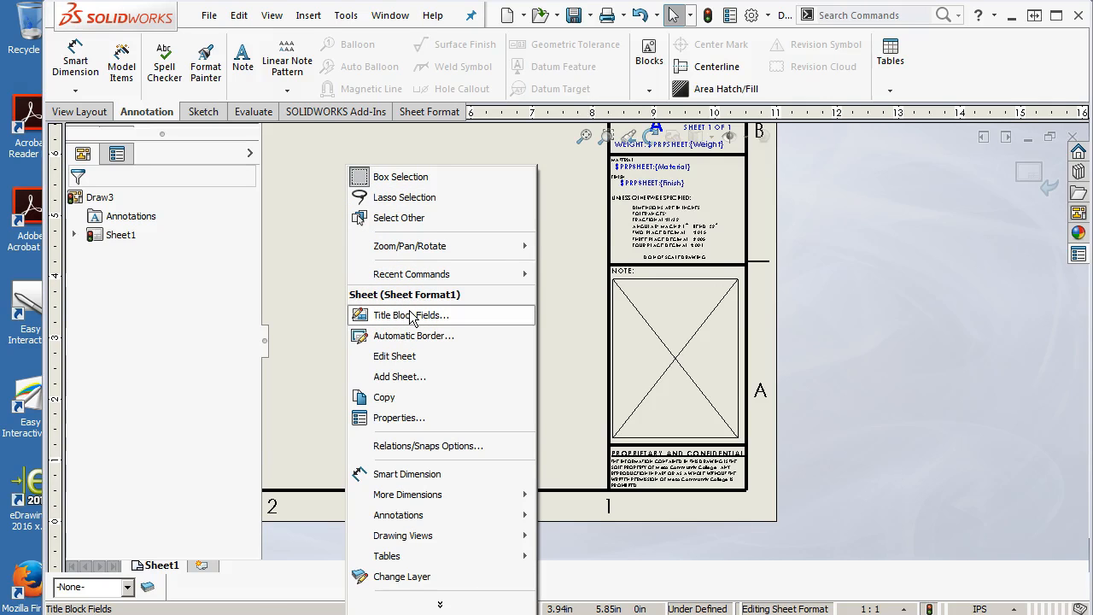
left_click(413, 316)
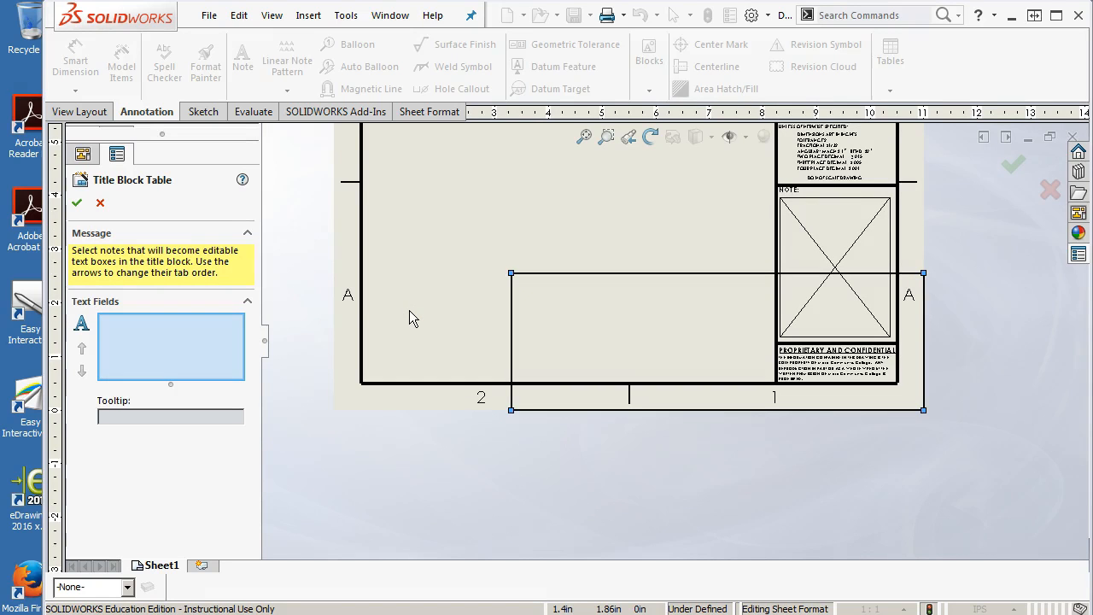
scroll(874, 242, "up", 4)
scroll(807, 205, "down", 2)
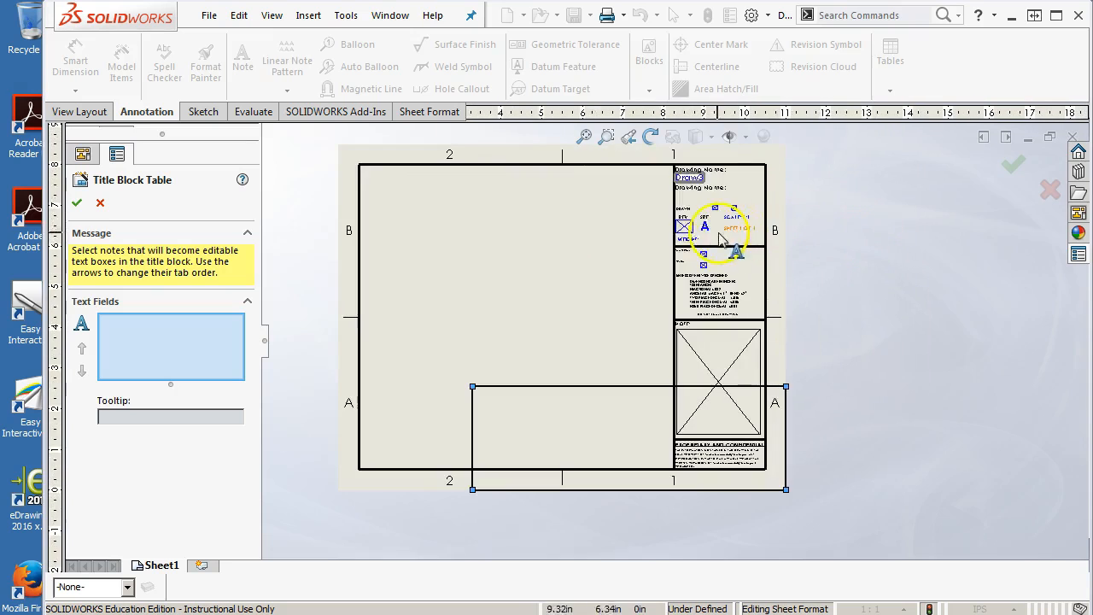
scroll(654, 277, "down", 1)
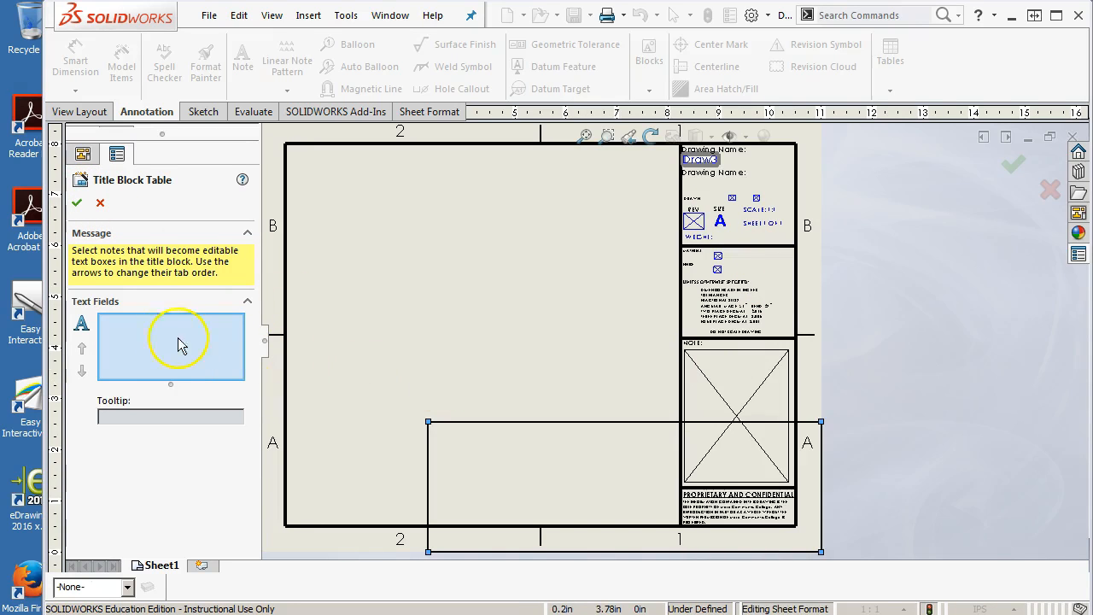
left_click_drag(428, 421, 681, 337)
scroll(659, 357, "down", 3)
scroll(721, 343, "down", 3)
scroll(830, 479, "up", 3)
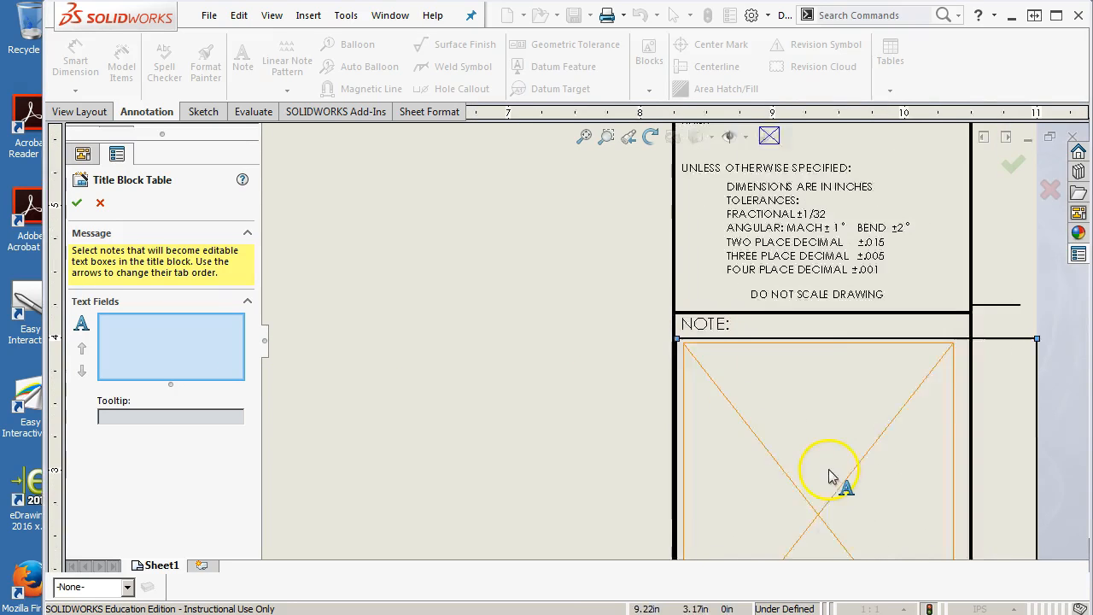
scroll(726, 507, "down", 1)
left_click_drag(722, 513, 681, 413)
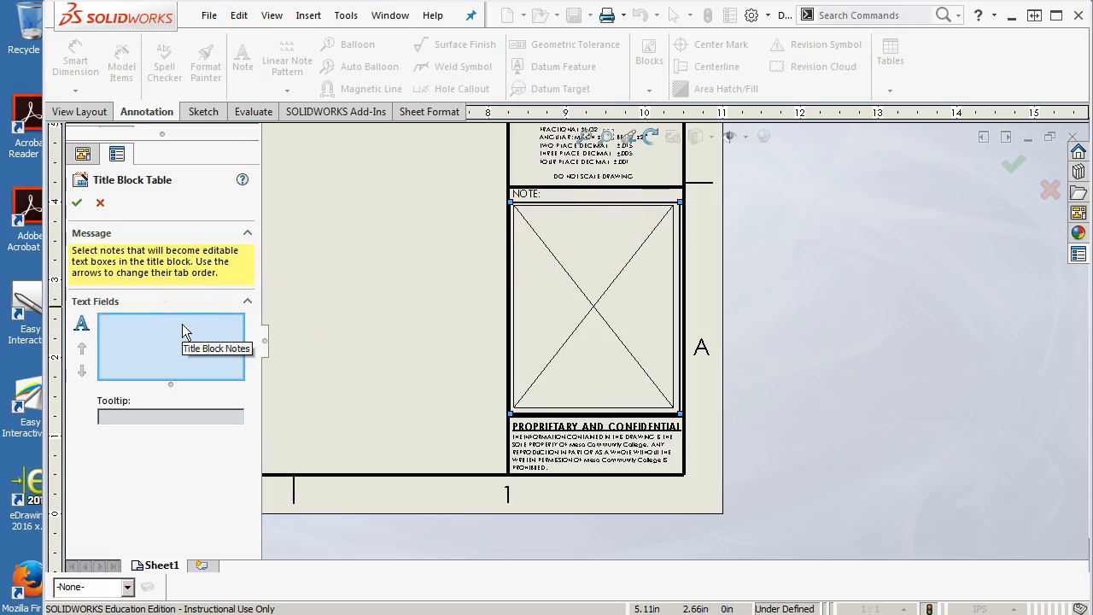
Step: Add the empty note as an editable title block text field with the tooltip "notes" and accept the definition
left_click(591, 308)
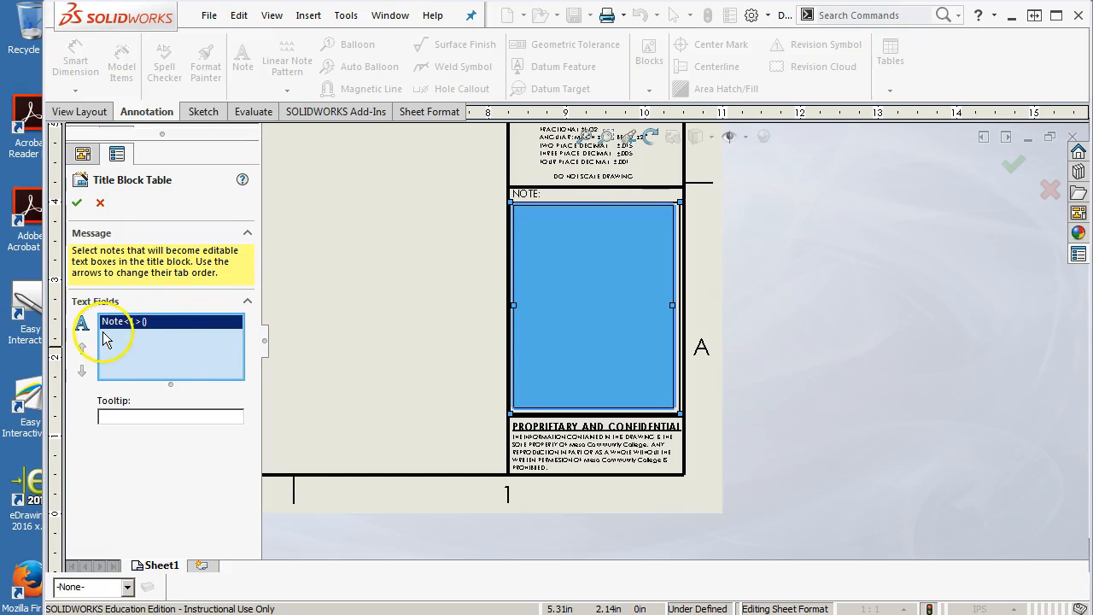
left_click(146, 417)
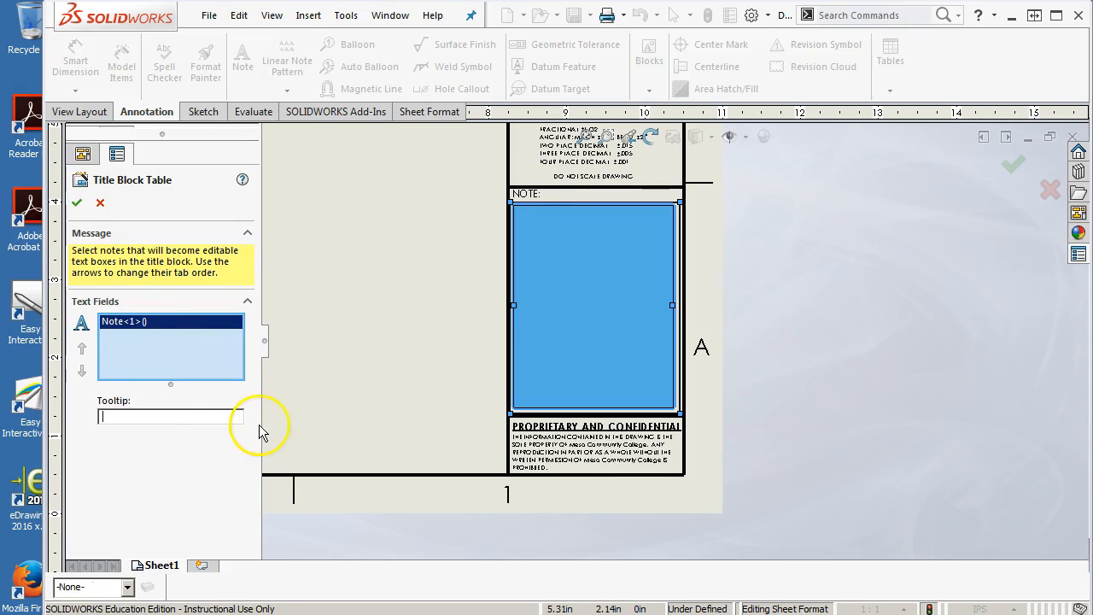
type("notes")
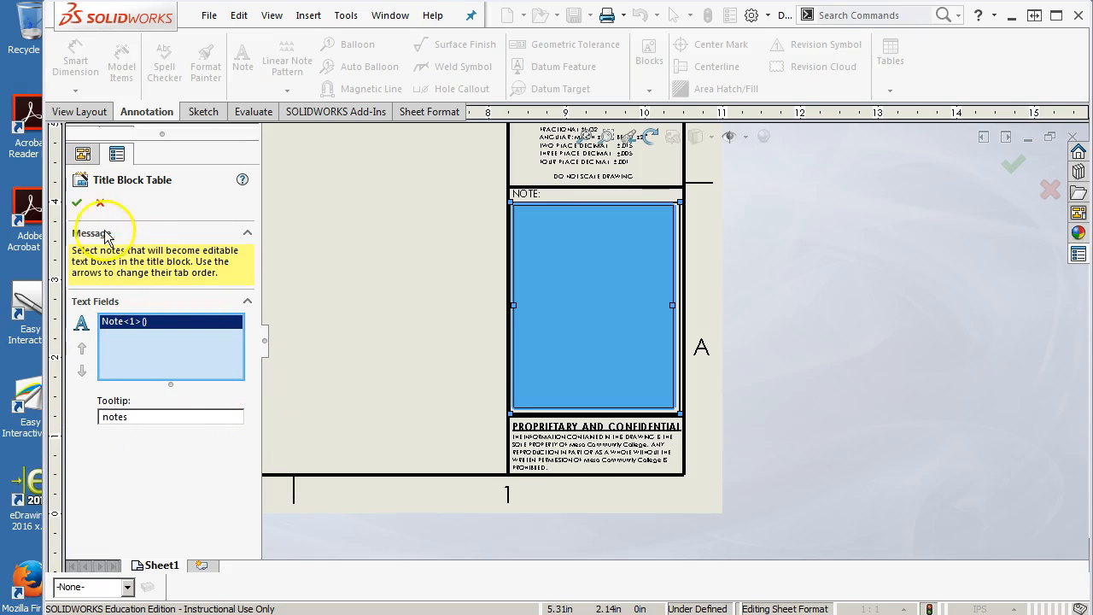
left_click(76, 203)
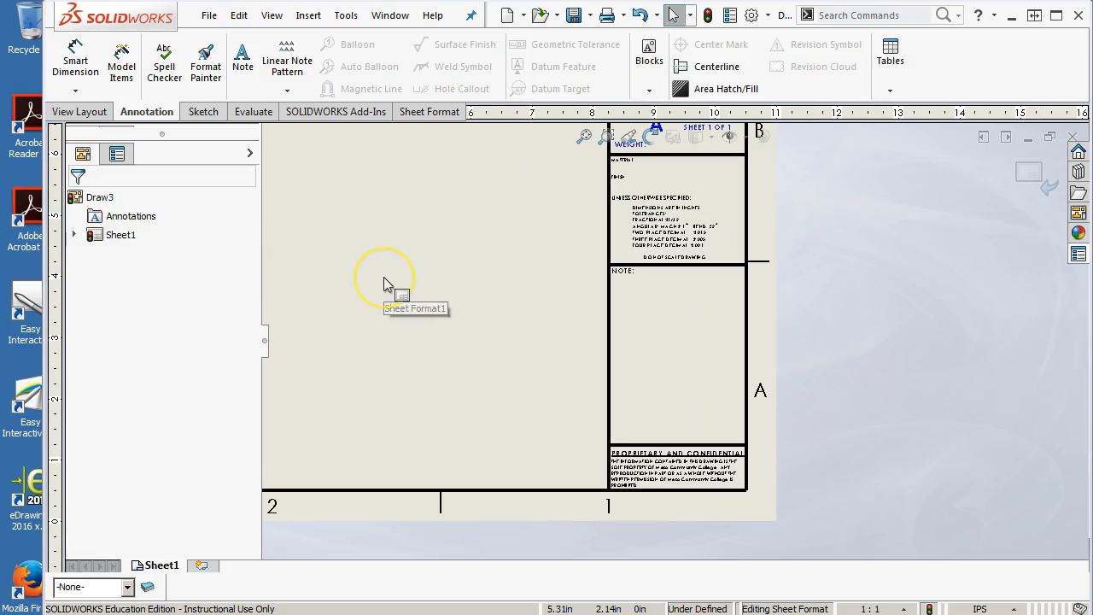
Step: Return from the sheet format to the sheet and enter "hereis my notes" in the title block's notes field
right_click(384, 277)
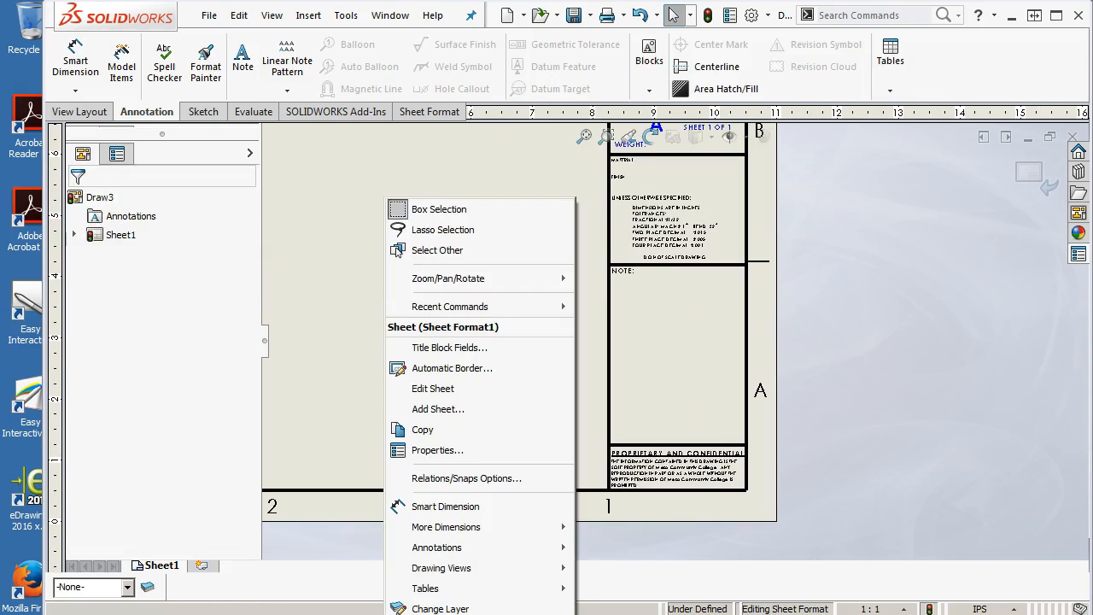
left_click(1028, 171)
double_click(655, 333)
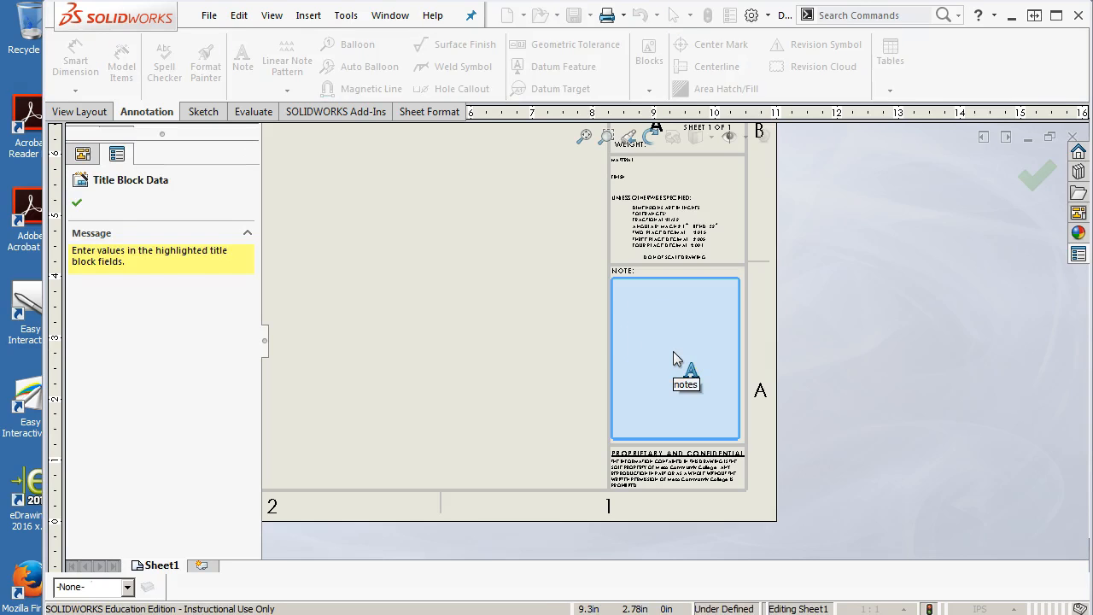
type("ere")
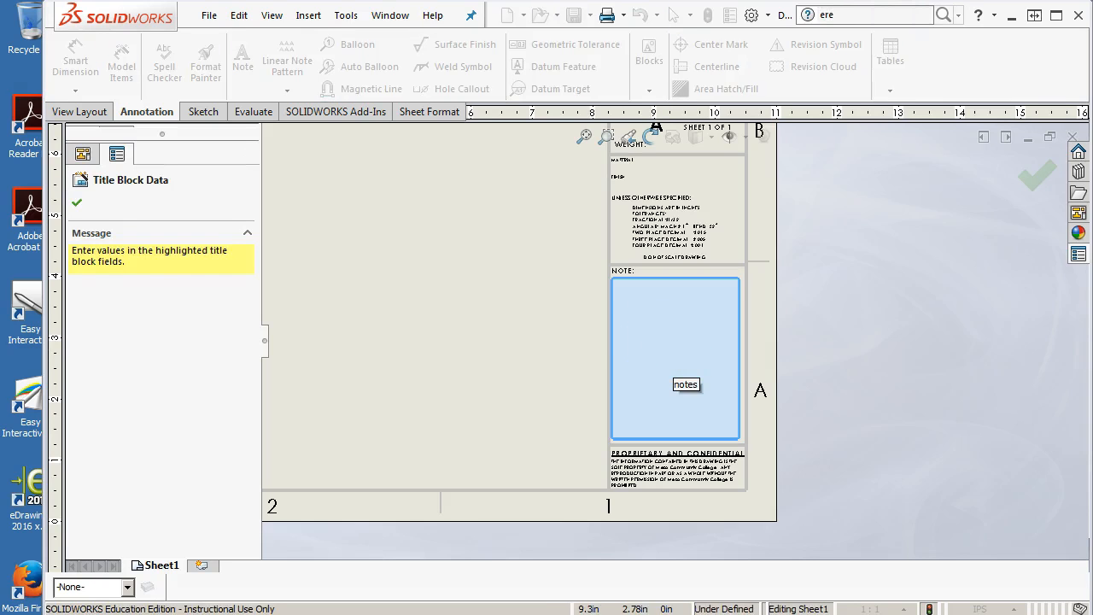
double_click(697, 353)
left_click(682, 347)
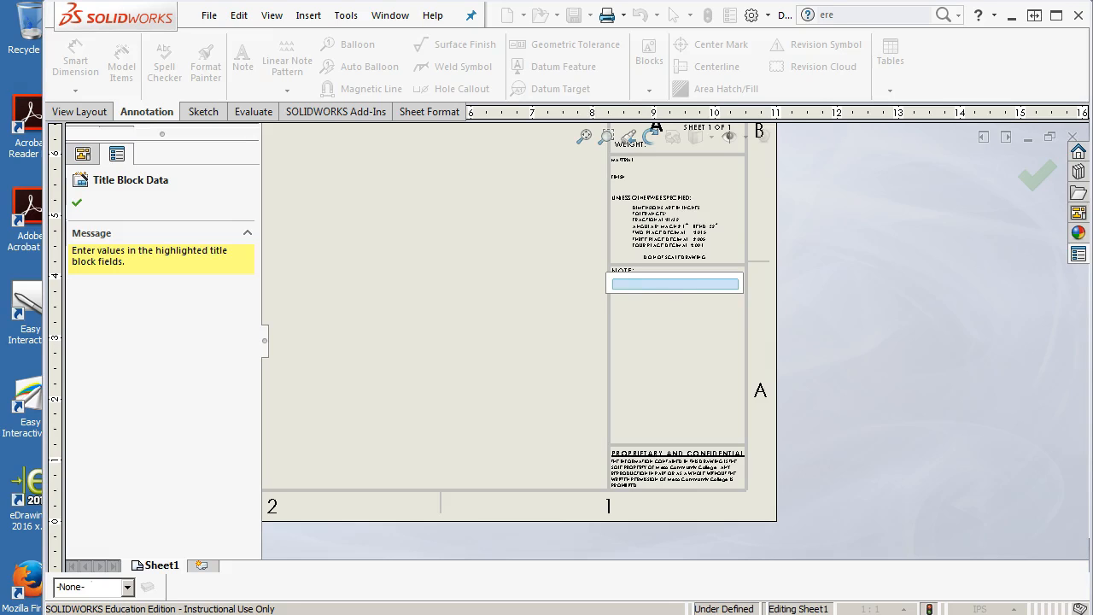
left_click(501, 330)
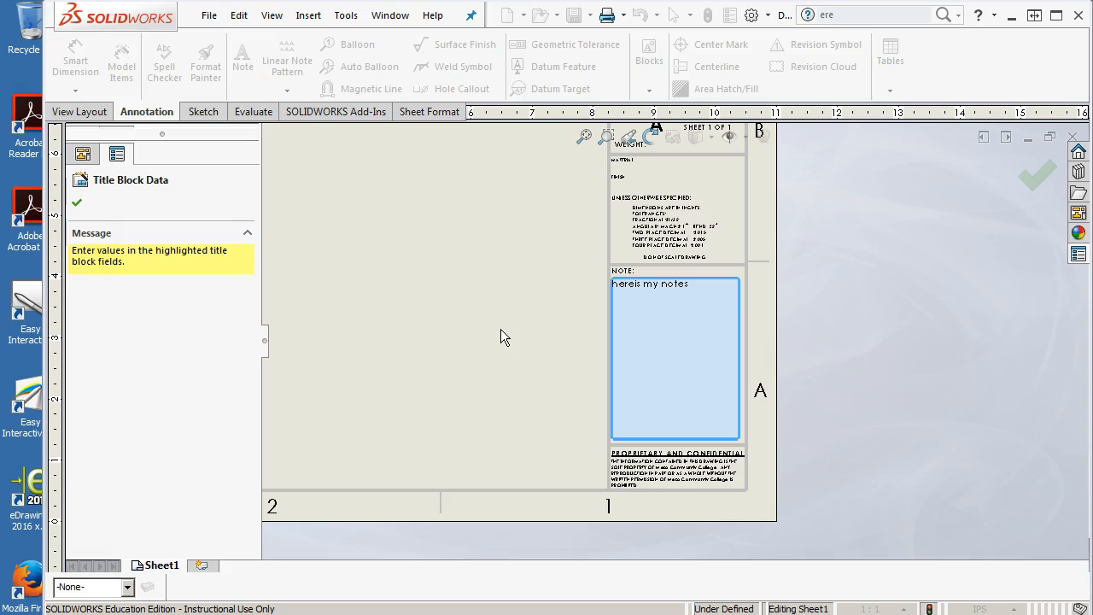
Step: Check the entered note text, finish the title block data entry and fit the whole sheet in view
scroll(664, 290, "down", 3)
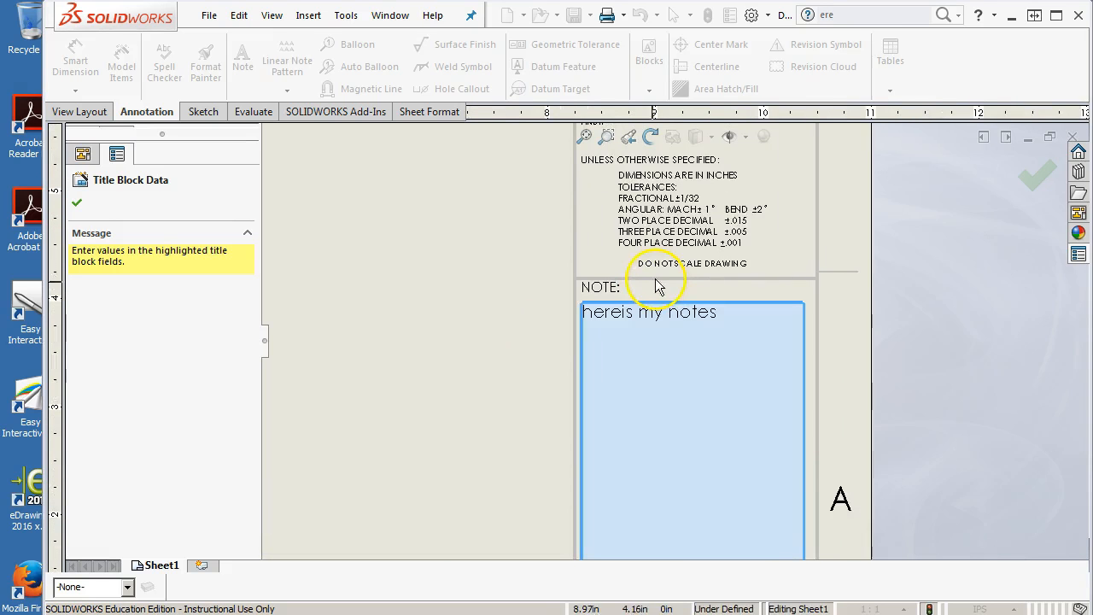
scroll(505, 376, "up", 3)
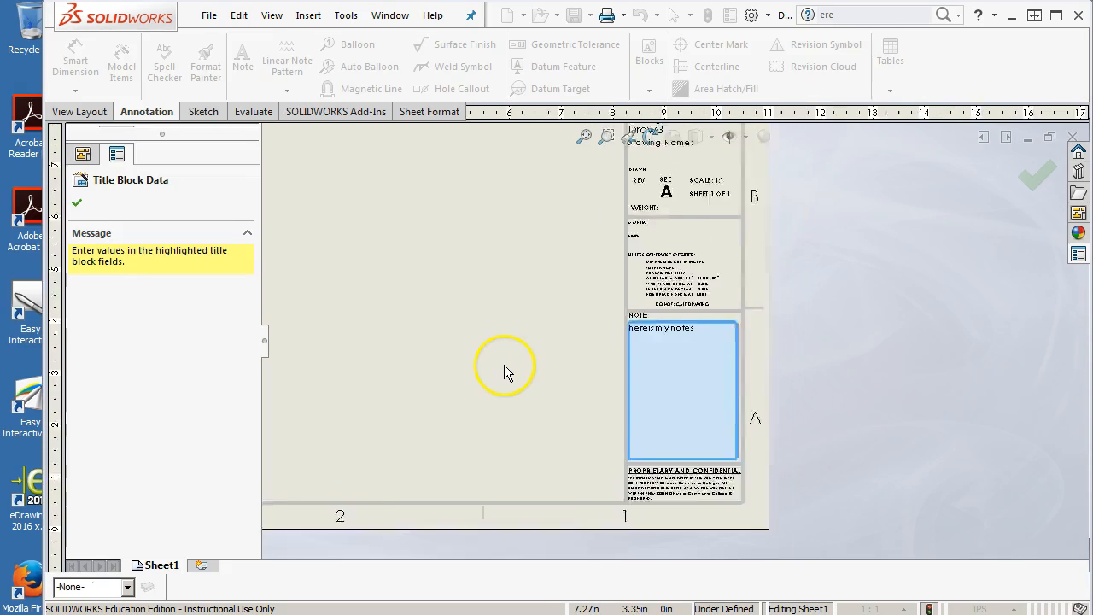
left_click(585, 136)
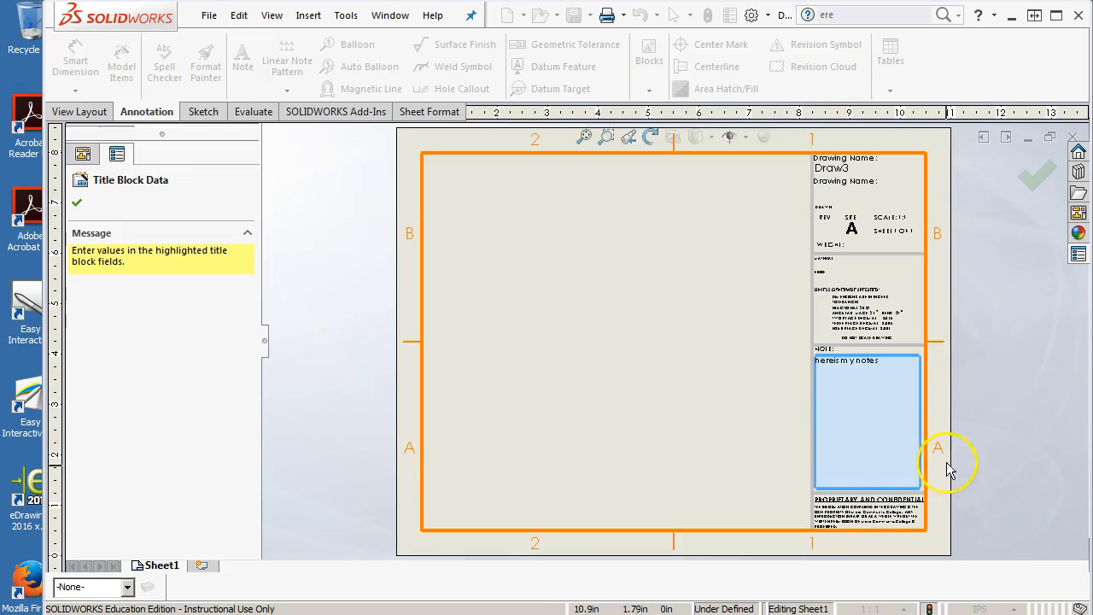
left_click(210, 17)
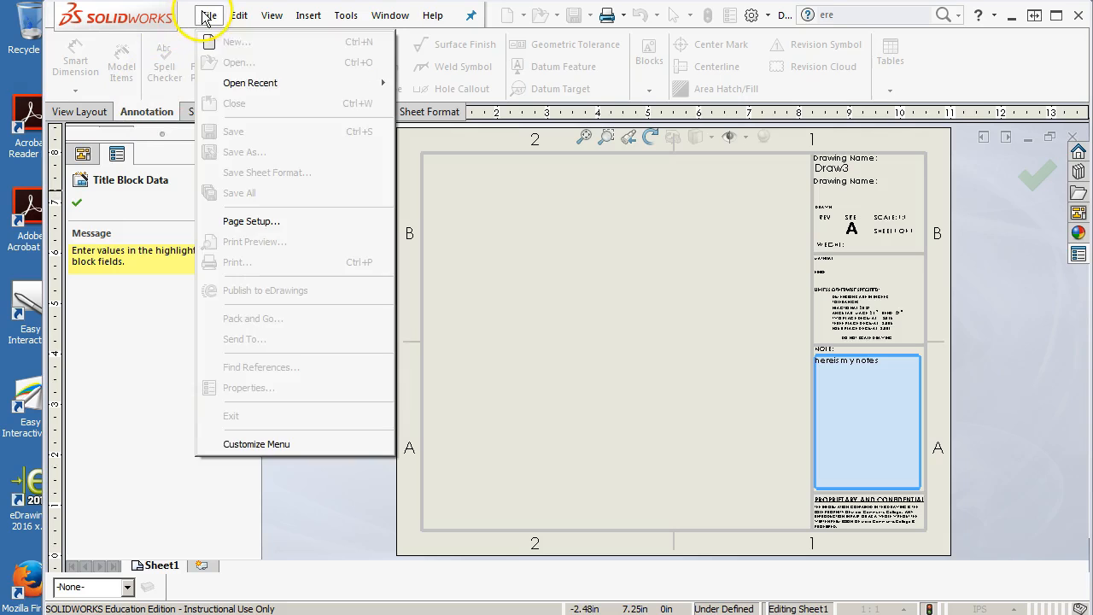
left_click(556, 234)
left_click(1048, 175)
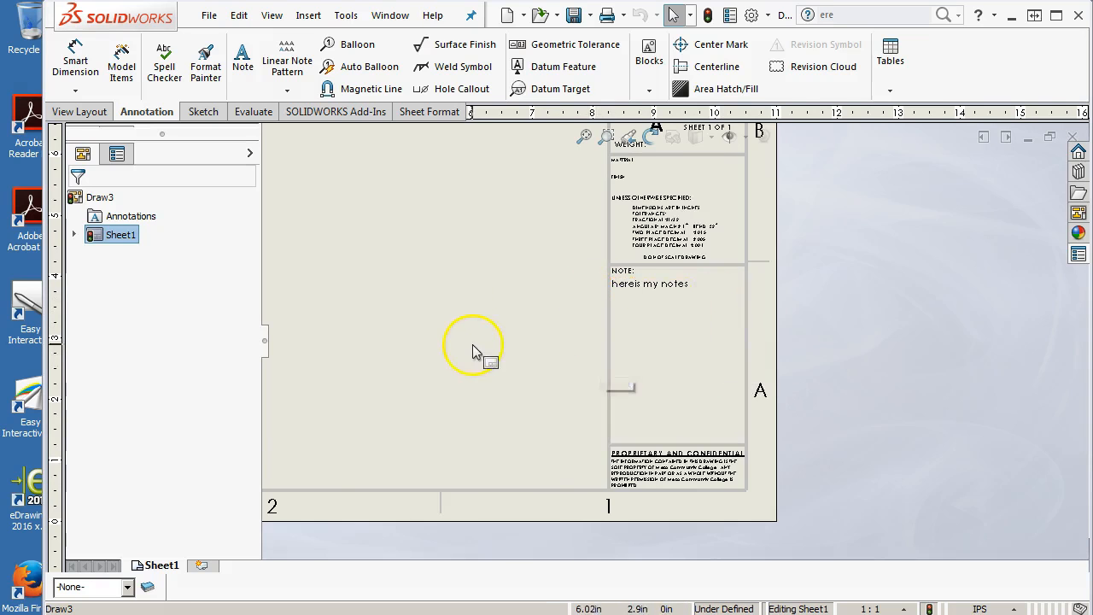
key("f")
left_click(584, 136)
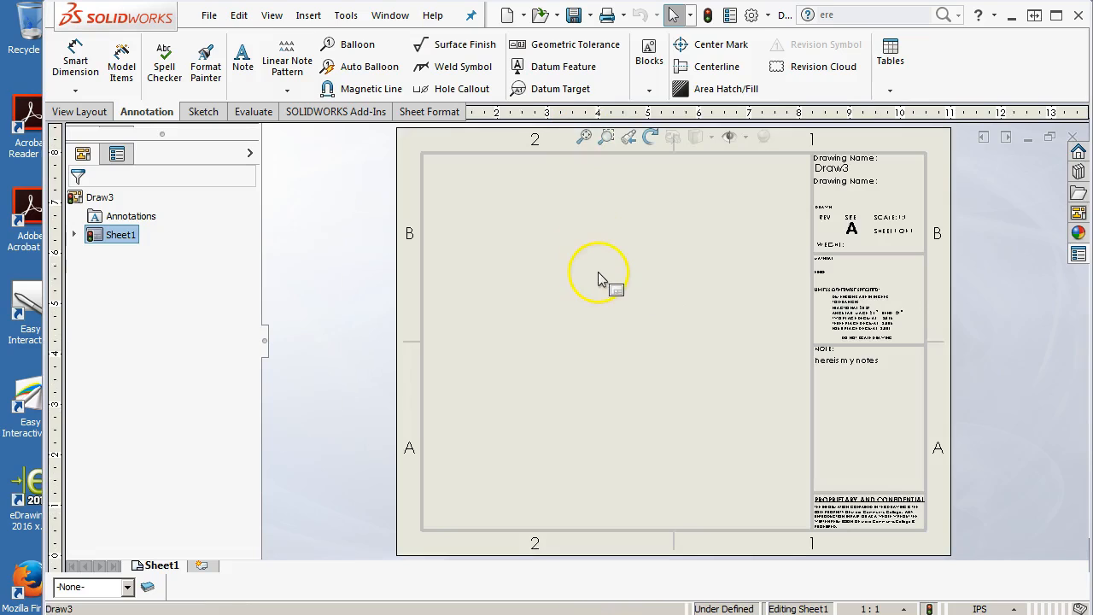
Step: Reopen the sheet format for editing and place a new note inside the lower-left corner of the drawing border
left_click(739, 272)
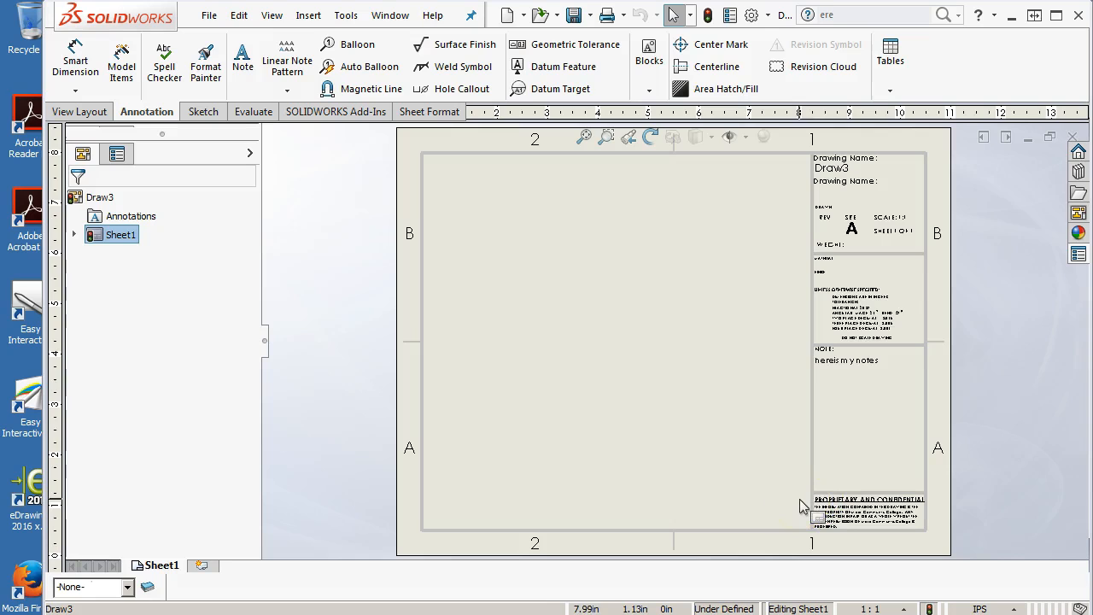
right_click(604, 315)
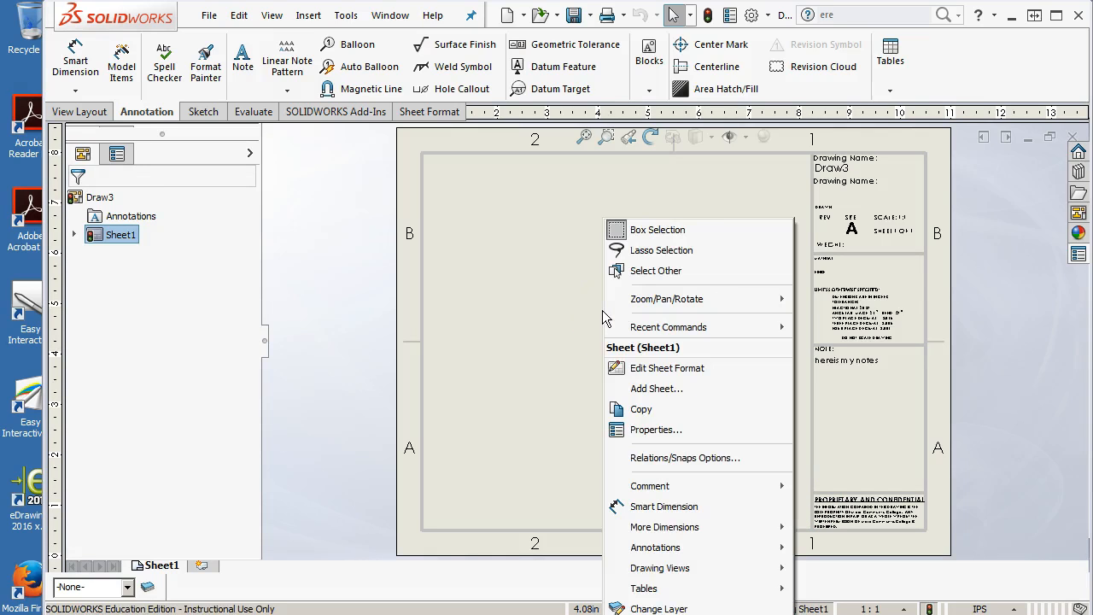
left_click(670, 367)
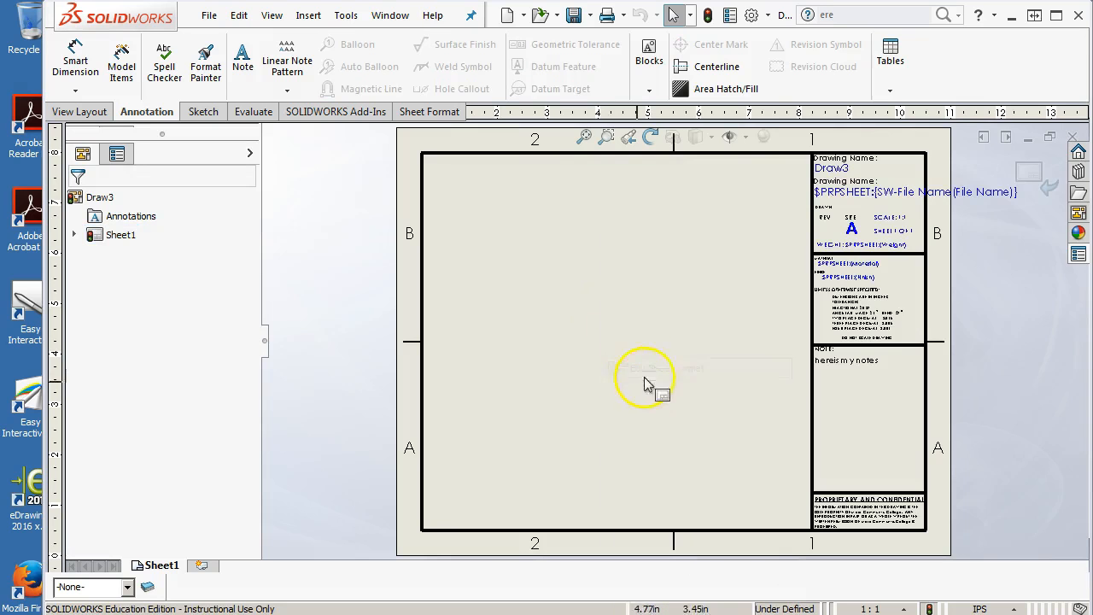
left_click(243, 60)
scroll(473, 517, "down", 2)
scroll(474, 517, "down", 2)
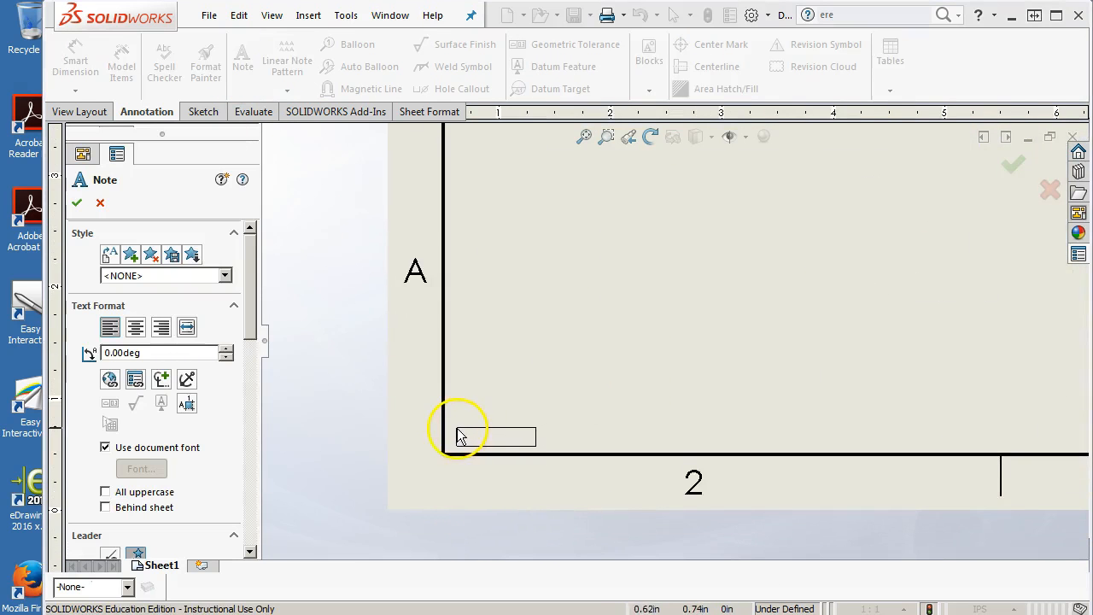
left_click(464, 435)
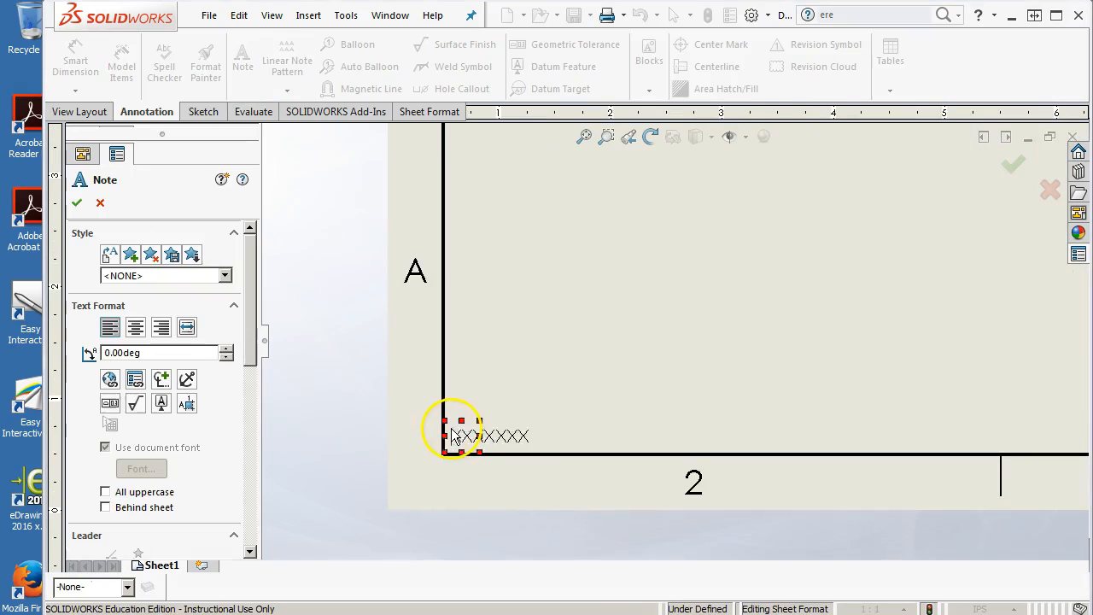
Step: Link the new note to the current document's SW-Long Date property and finish the Note command
left_click(135, 379)
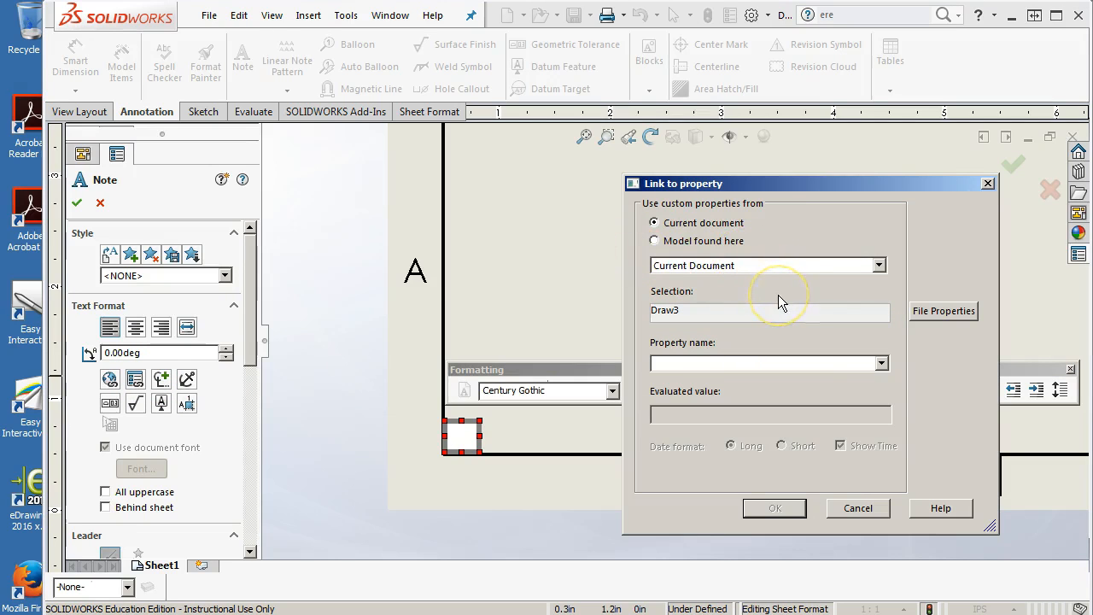
left_click(881, 364)
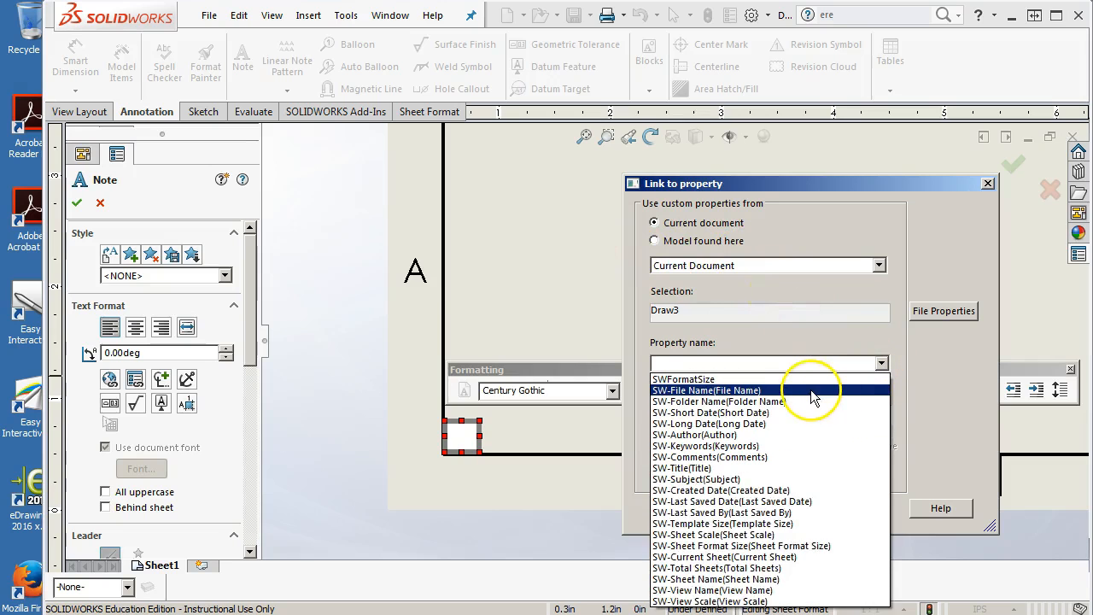
left_click(730, 423)
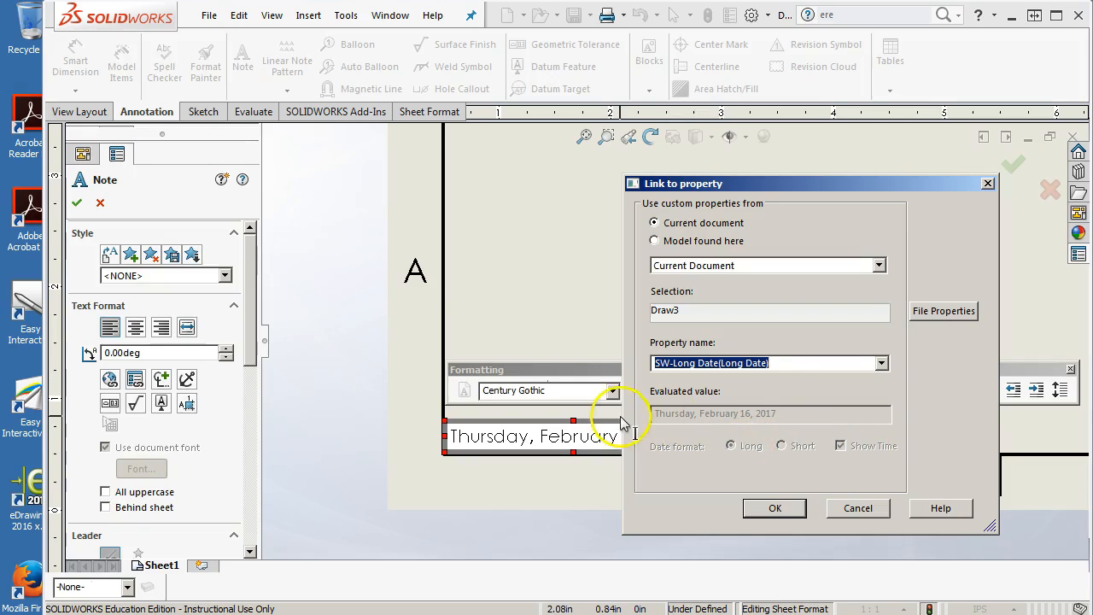
left_click(771, 508)
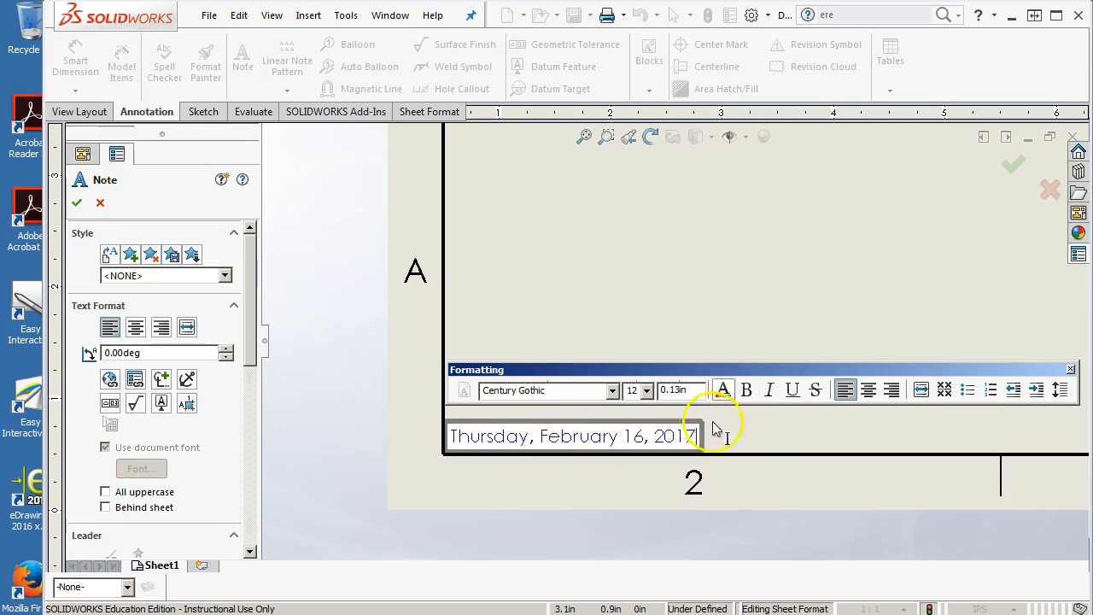
left_click(705, 290)
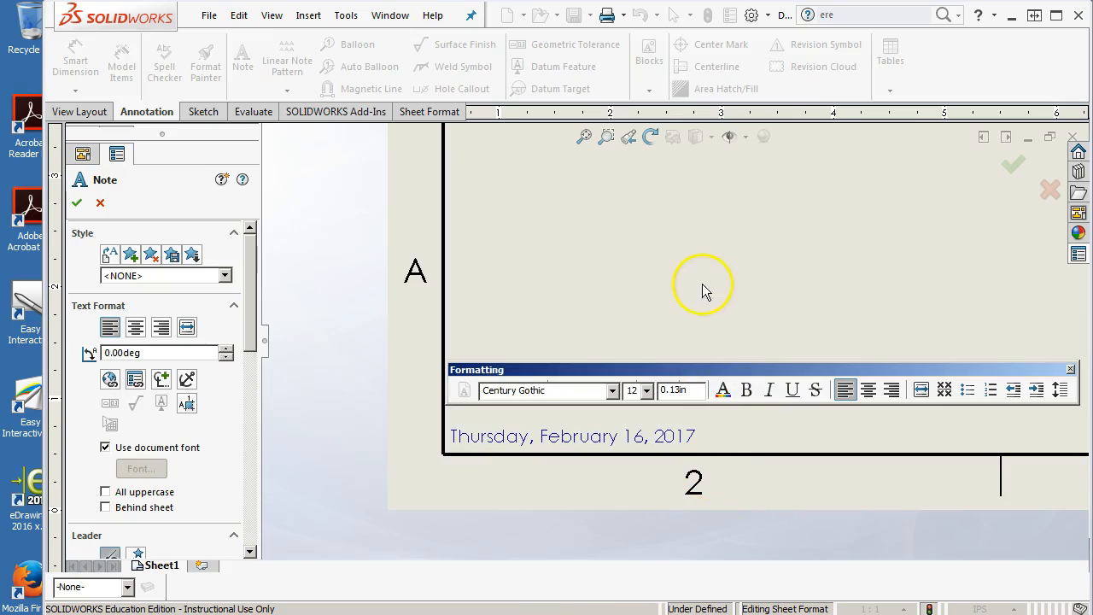
left_click(1013, 169)
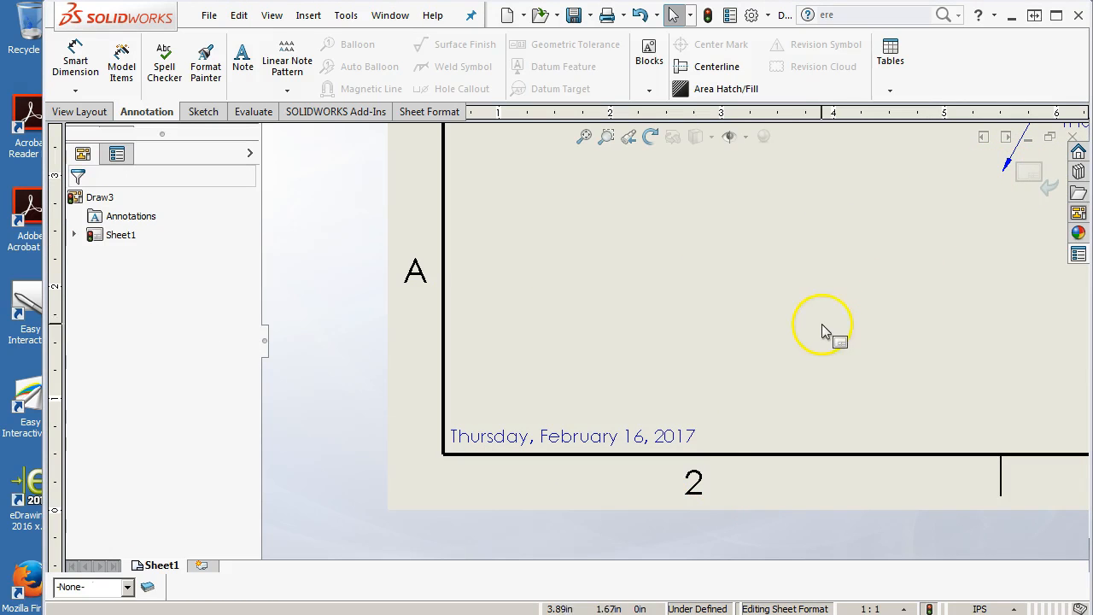
Step: Clear the linked date text from the note in the border's lower-left corner, keeping the note open for editing
scroll(769, 315, "up", 5)
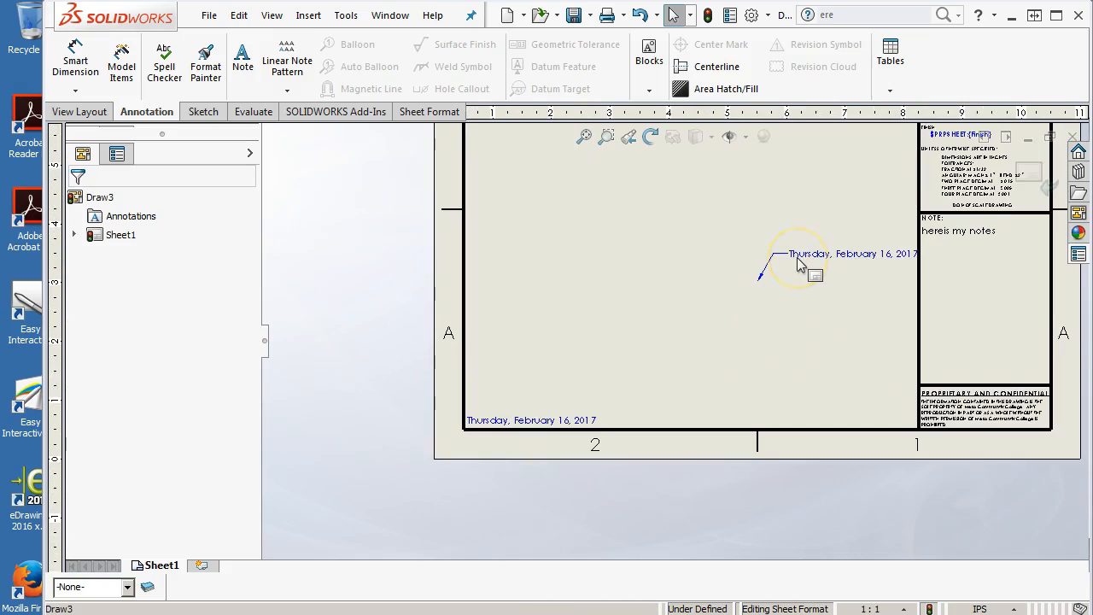
scroll(694, 314, "up", 5)
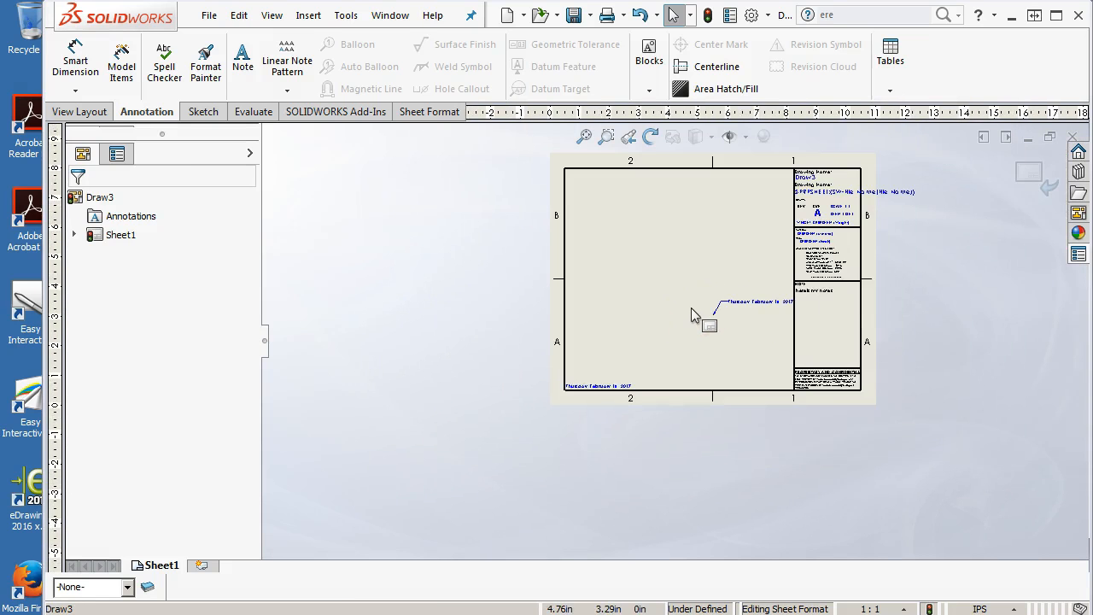
scroll(761, 224, "down", 3)
scroll(542, 458, "down", 4)
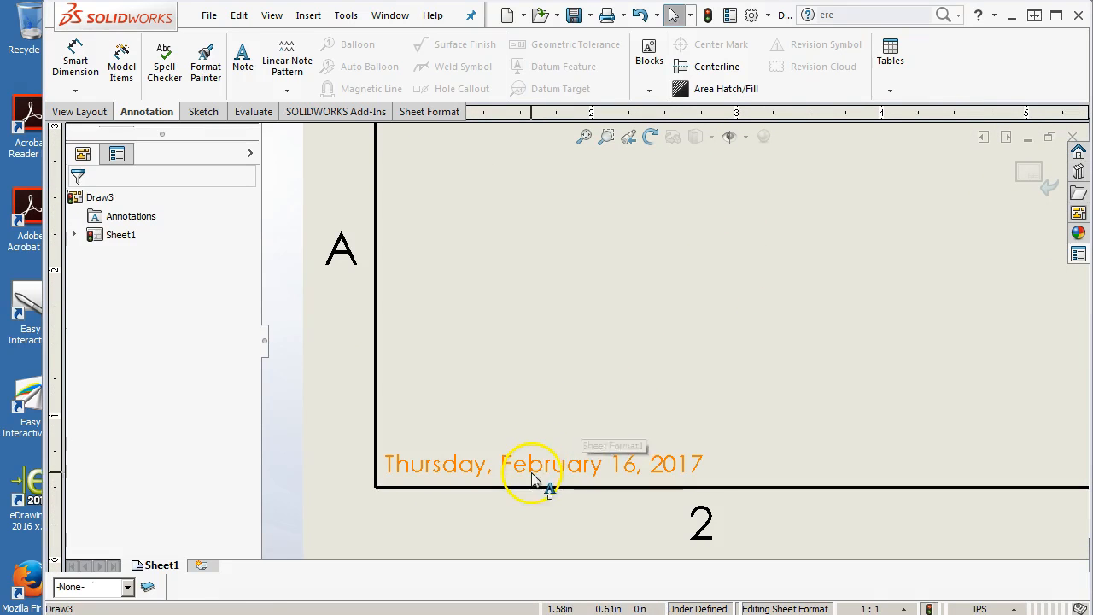
double_click(531, 481)
double_click(547, 472)
key("Delete")
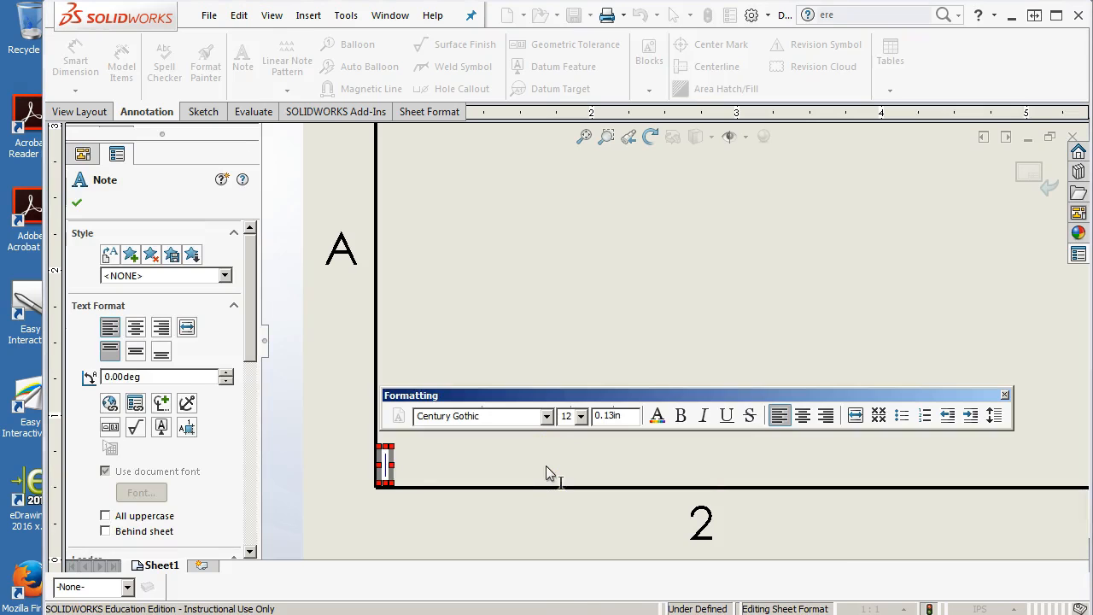
Step: Link the emptied corner note to the SW-Last Saved Date property after trying SW-Short Date and SW-Long Date, and finish editing it
left_click(135, 404)
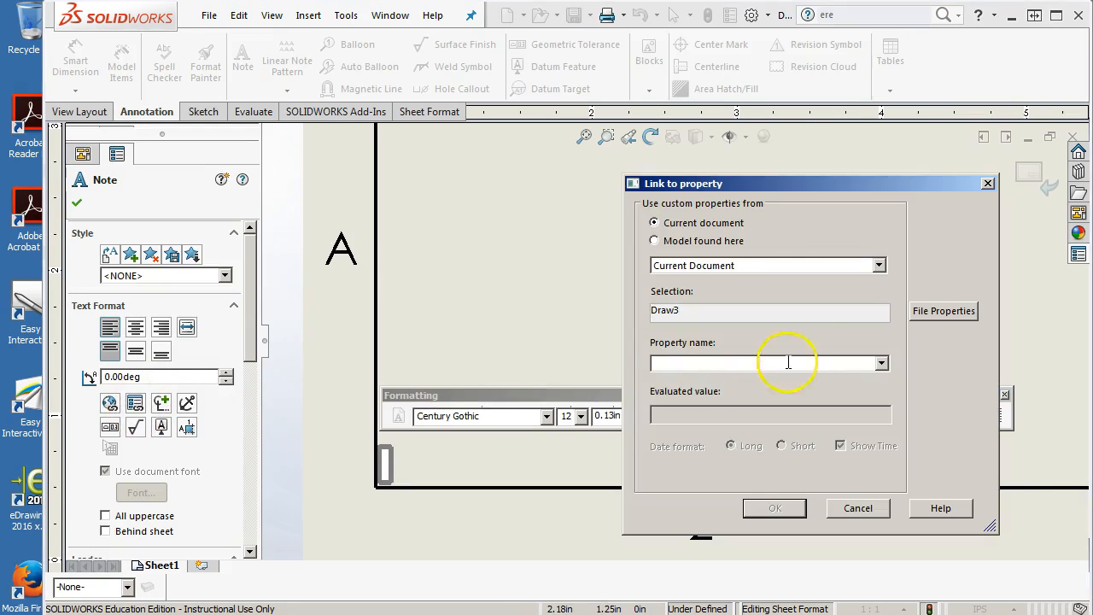
left_click(881, 363)
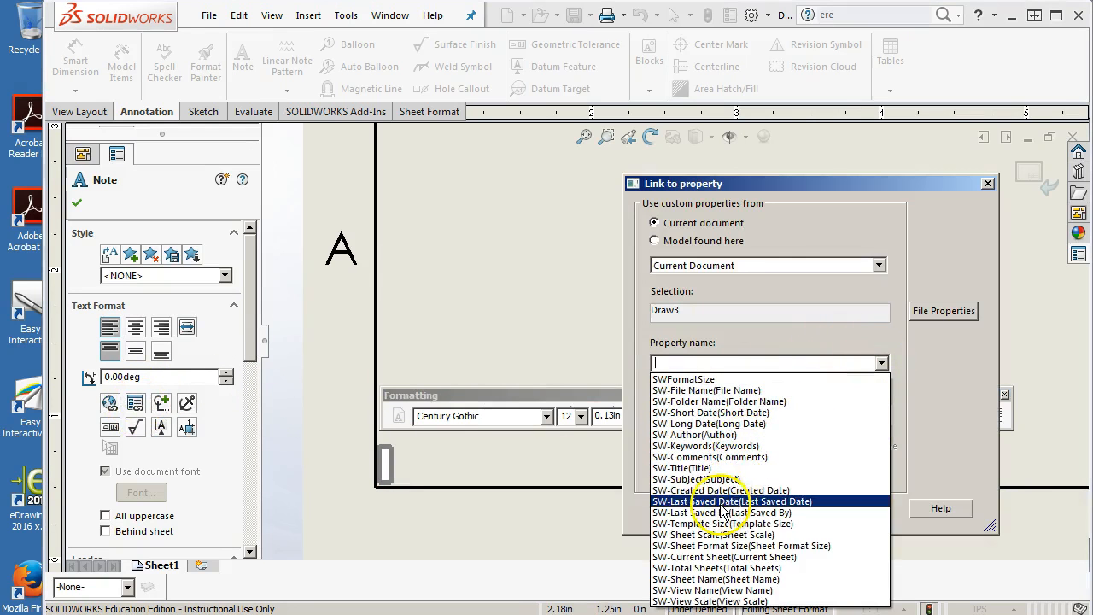
left_click(696, 413)
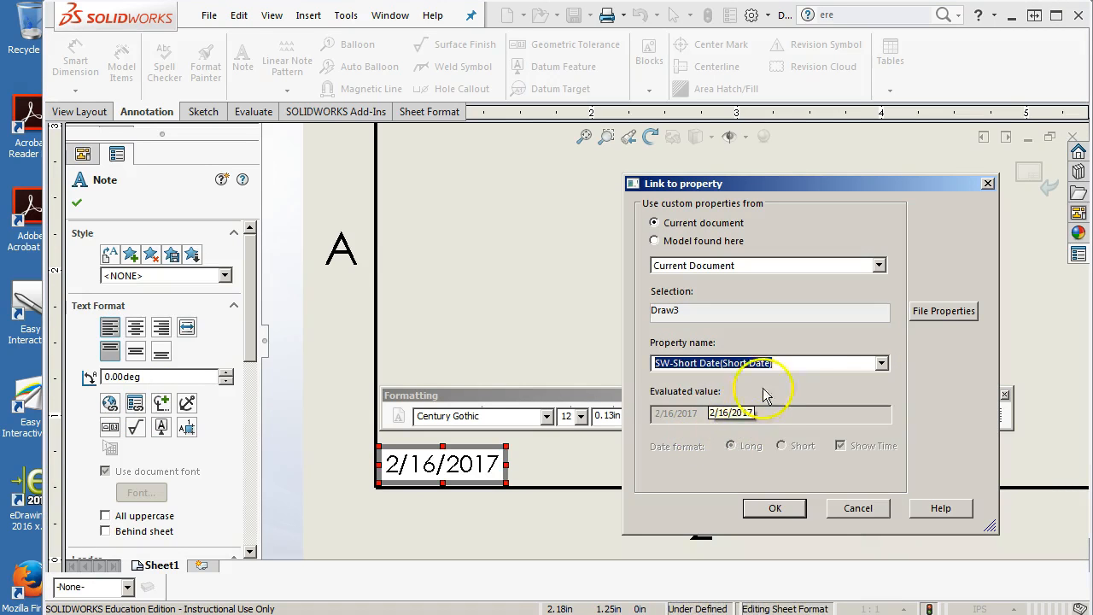
left_click(881, 364)
left_click(731, 417)
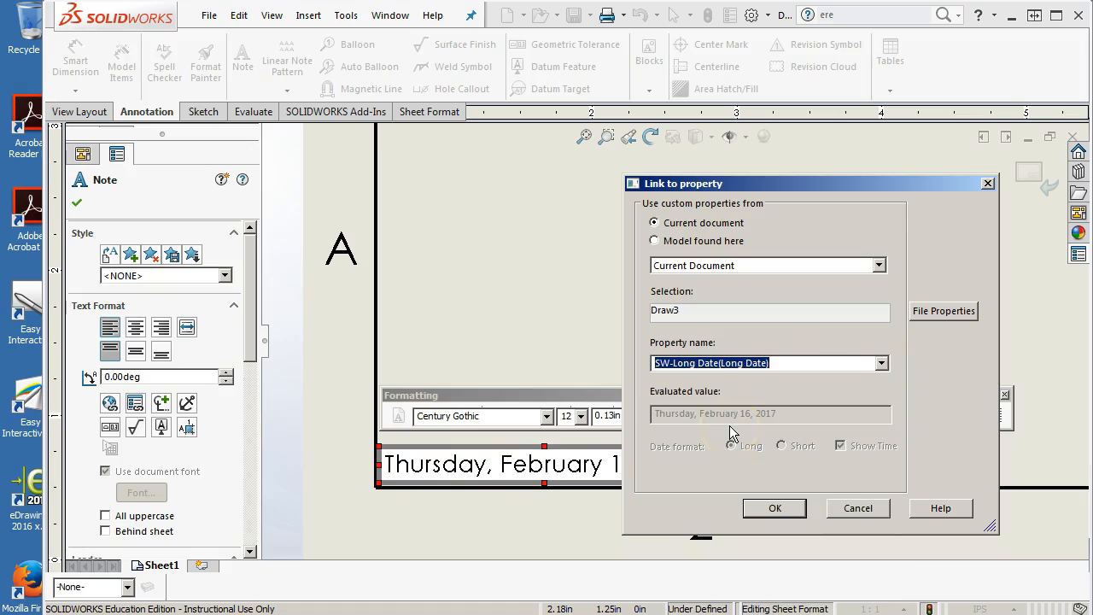
left_click_drag(813, 193, 850, 126)
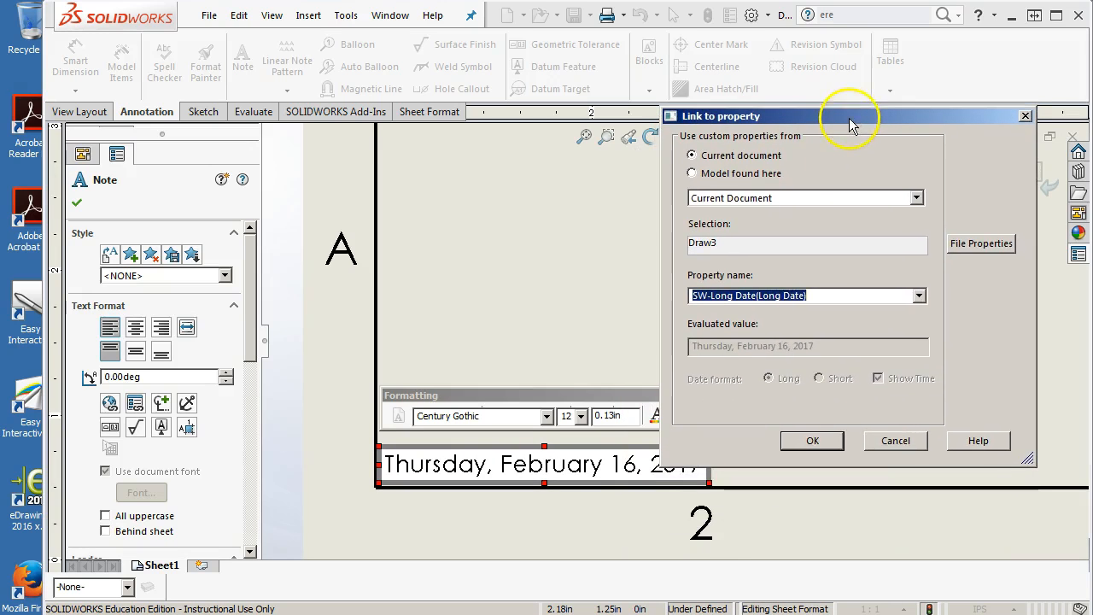
left_click(920, 296)
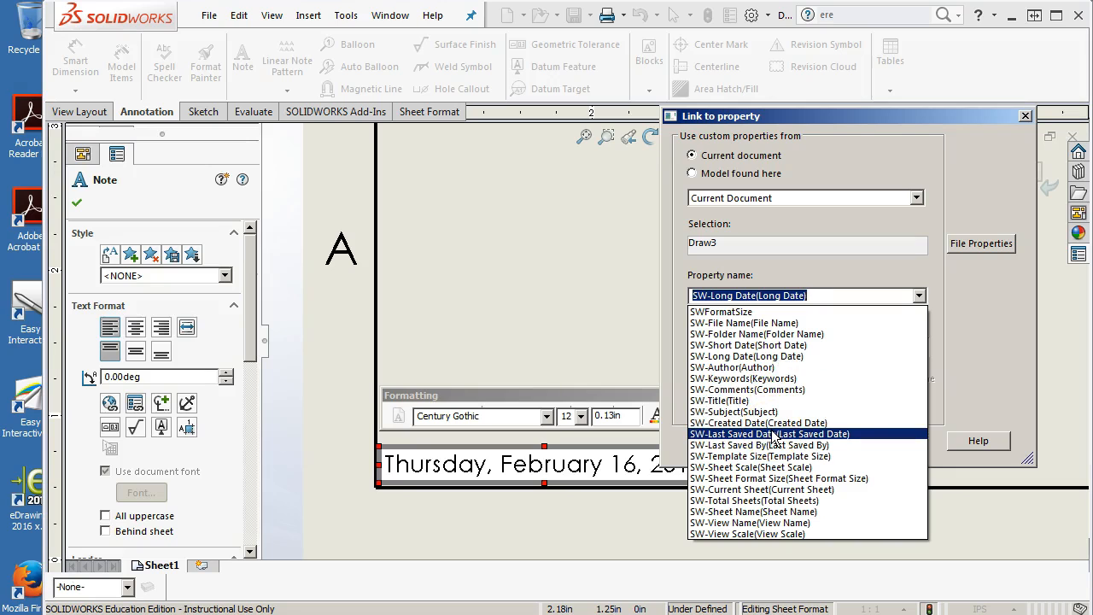
left_click(808, 435)
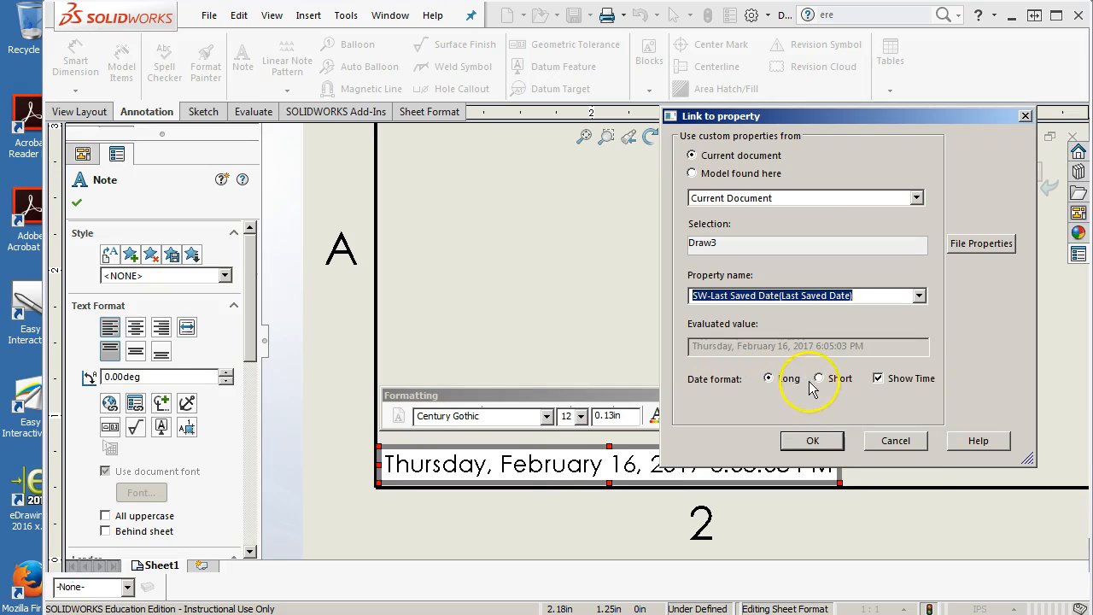
left_click(813, 441)
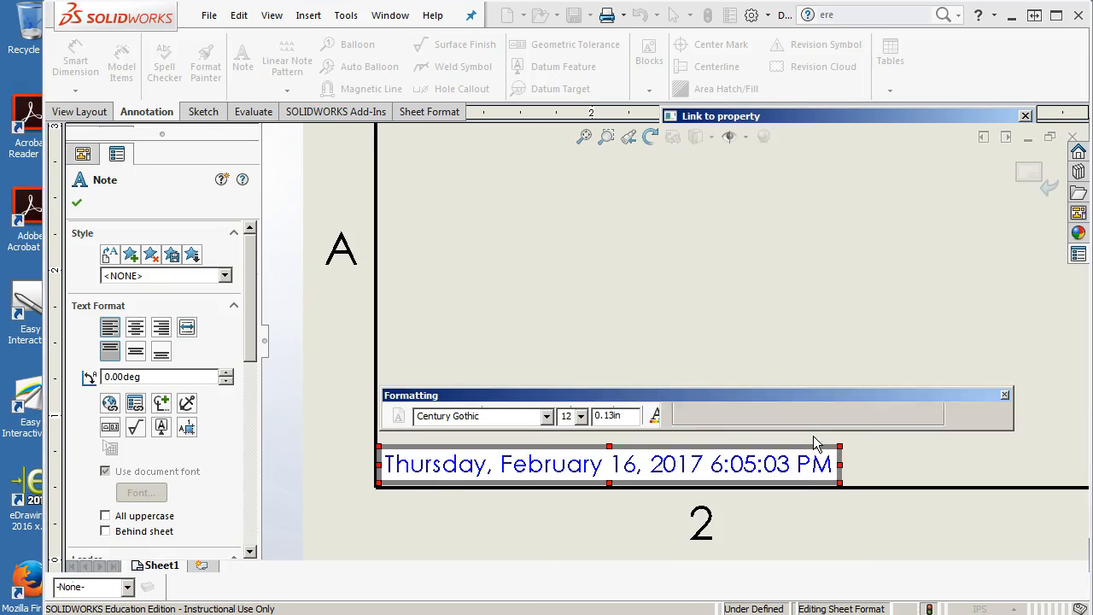
left_click(728, 304)
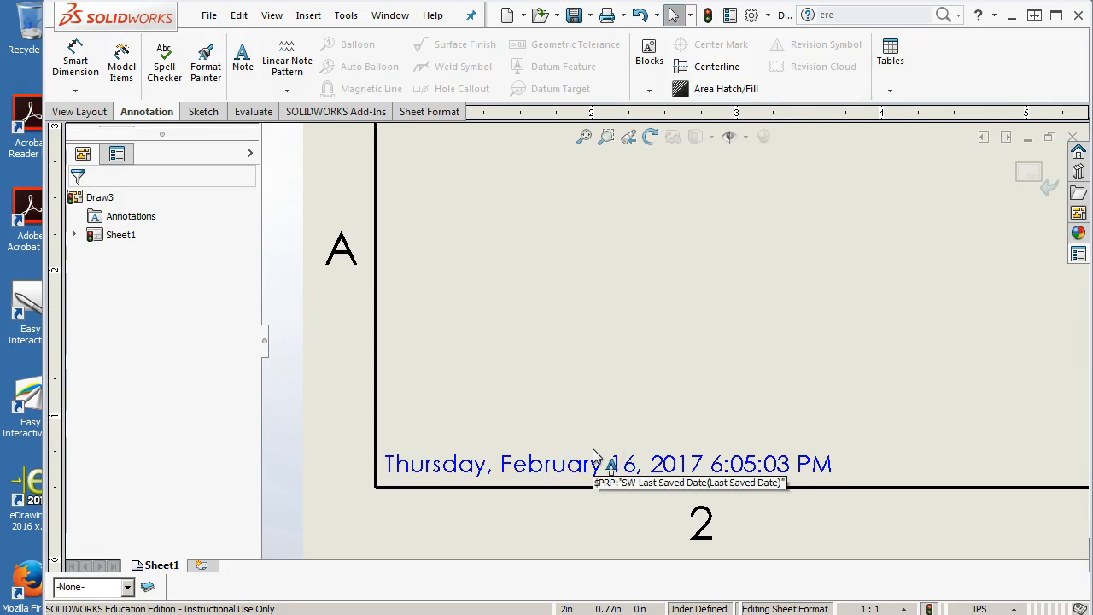
Step: Set the font size of the last-saved-date note to 8
right_click(613, 362)
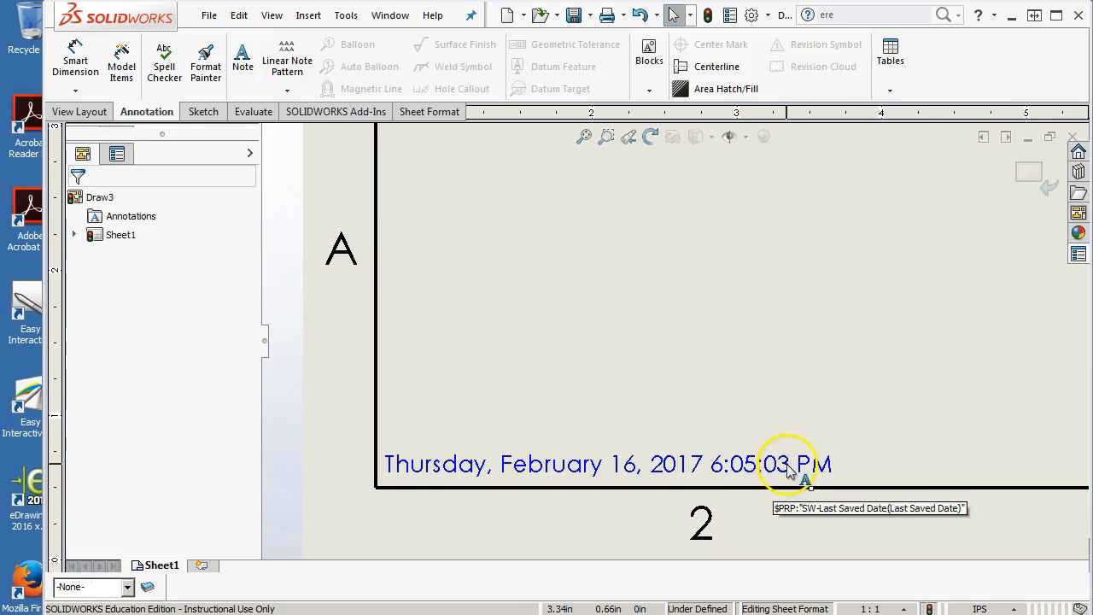
double_click(605, 464)
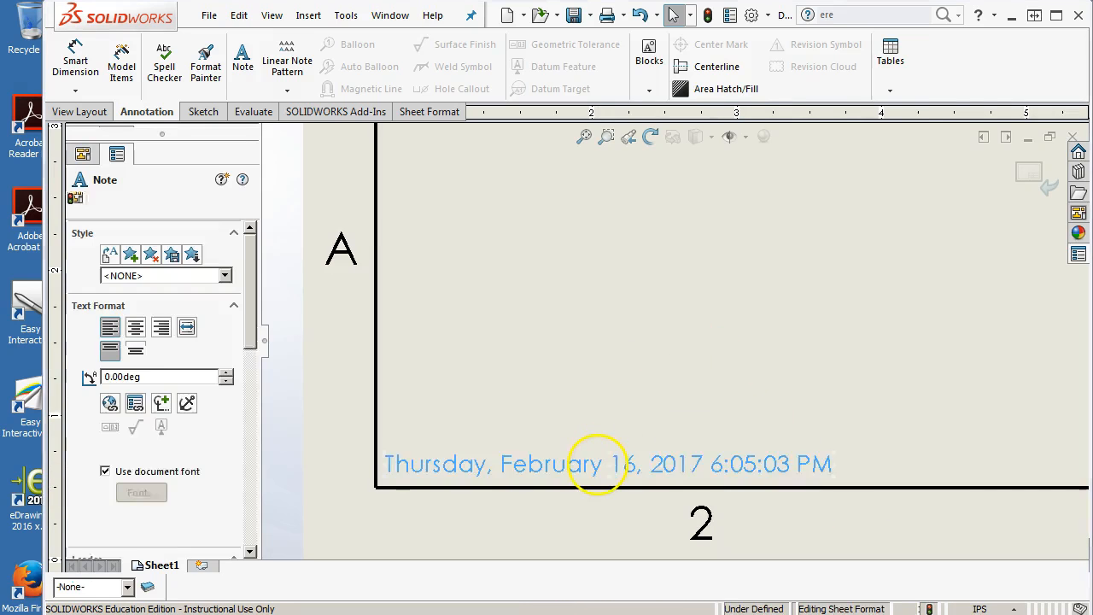
left_click(581, 417)
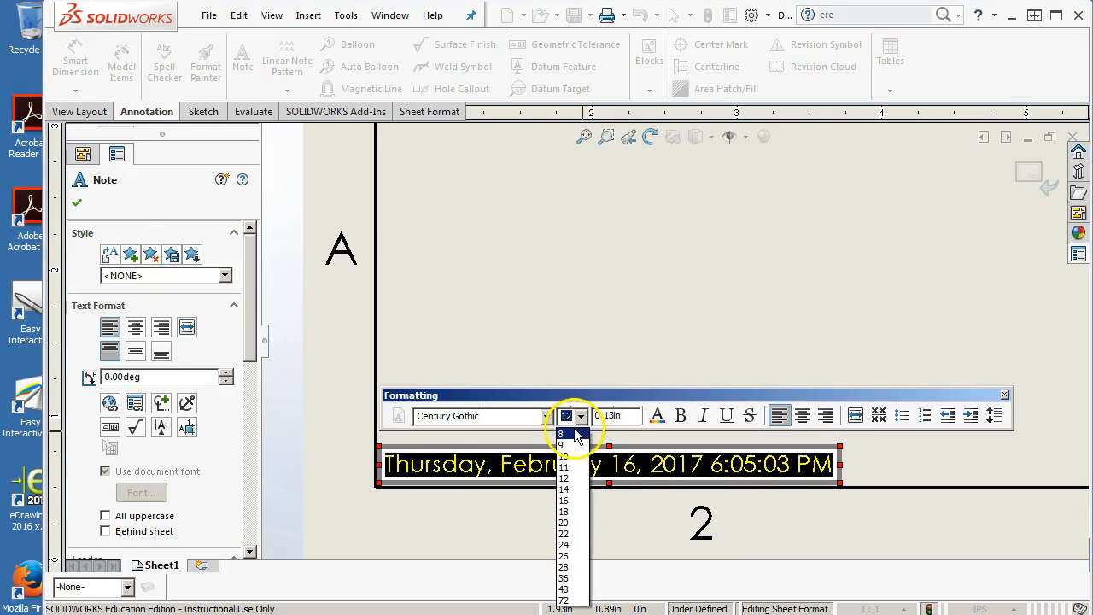
left_click(572, 428)
left_click(584, 330)
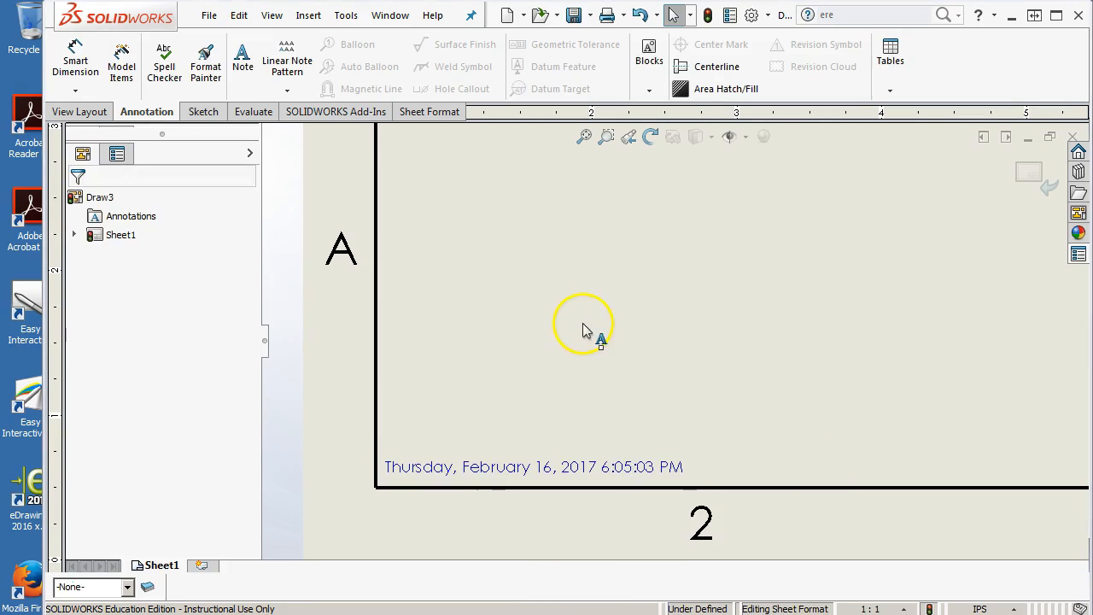
Step: Set the last-saved-date note's text height to 0.05 in and move it tight into the border's lower-left corner
double_click(564, 469)
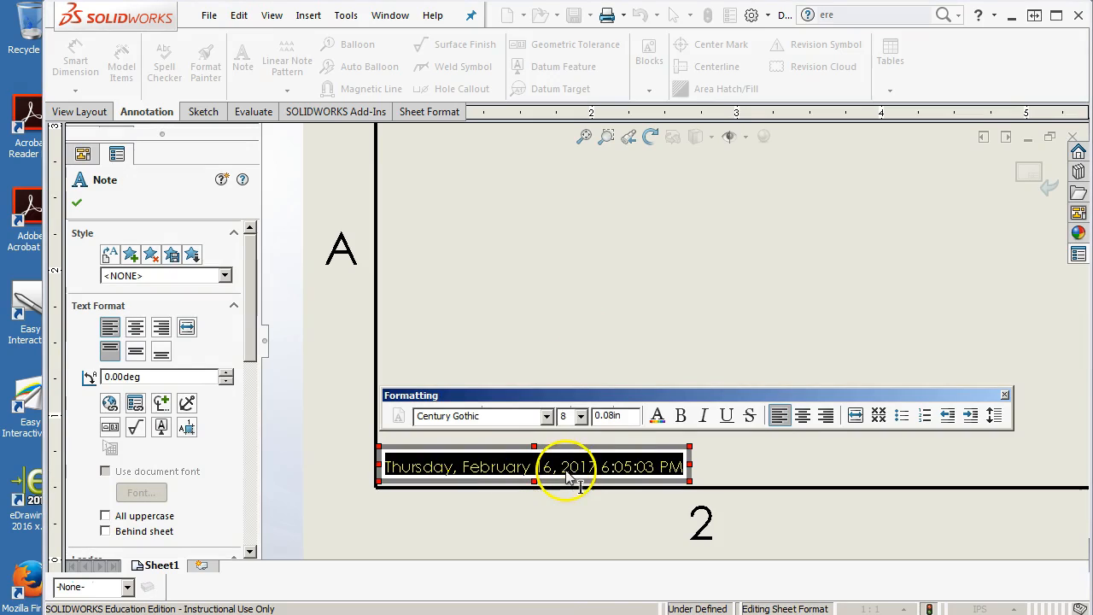
double_click(603, 419)
type(".06")
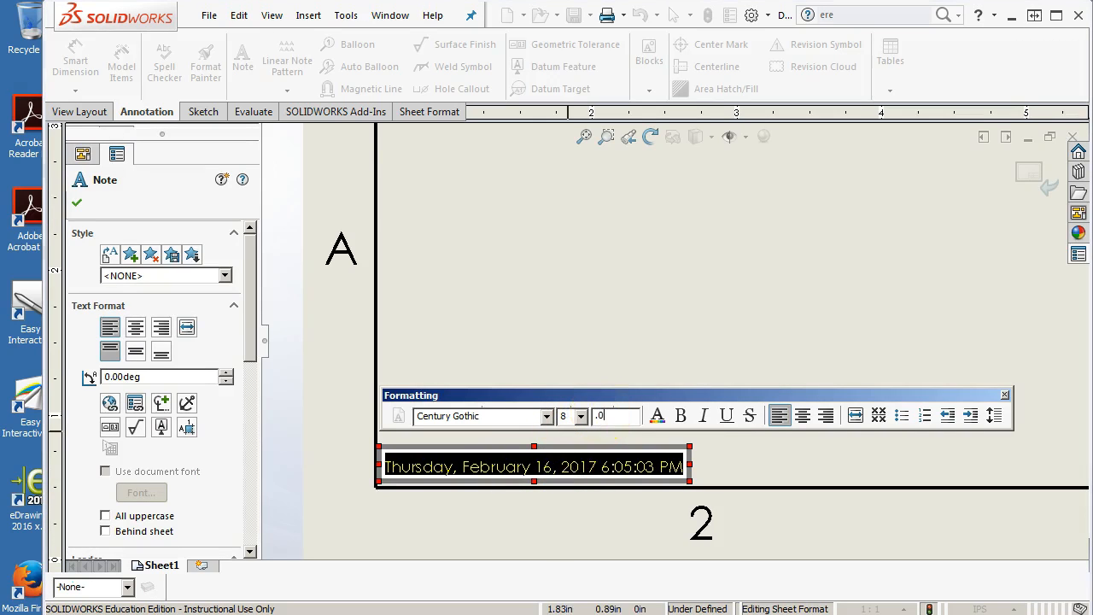
key("Return")
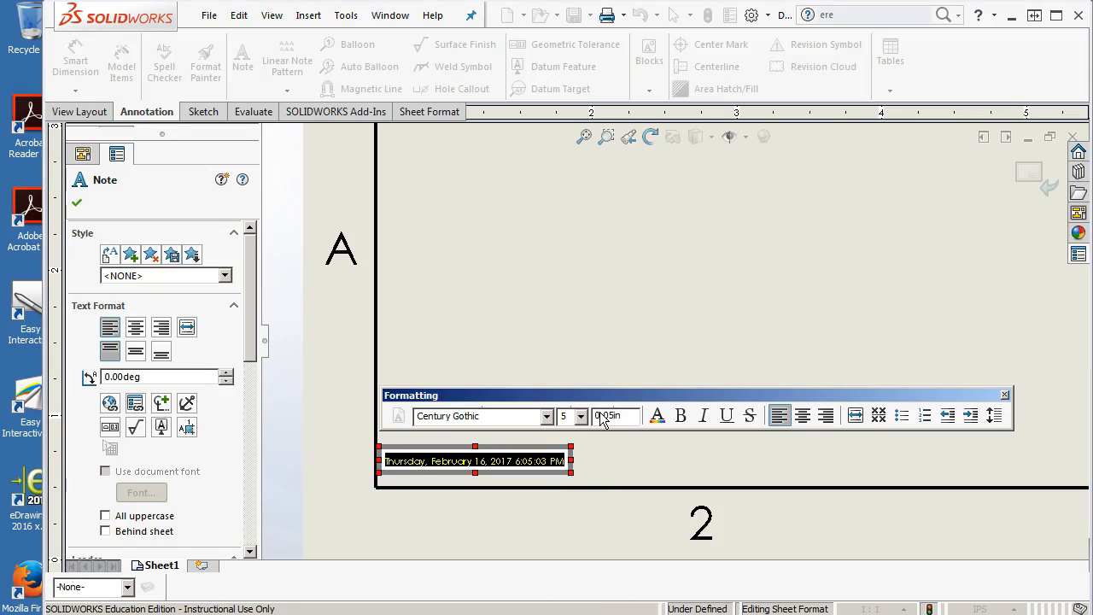
left_click(639, 338)
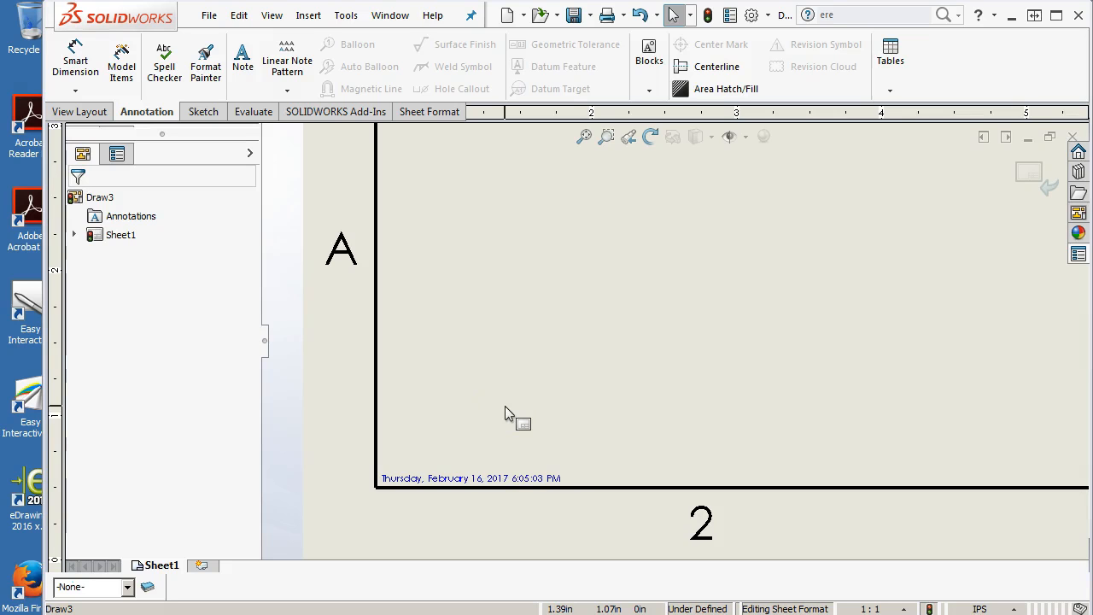
Step: Leave the sheet format and return to editing the drawing sheet
left_click(584, 137)
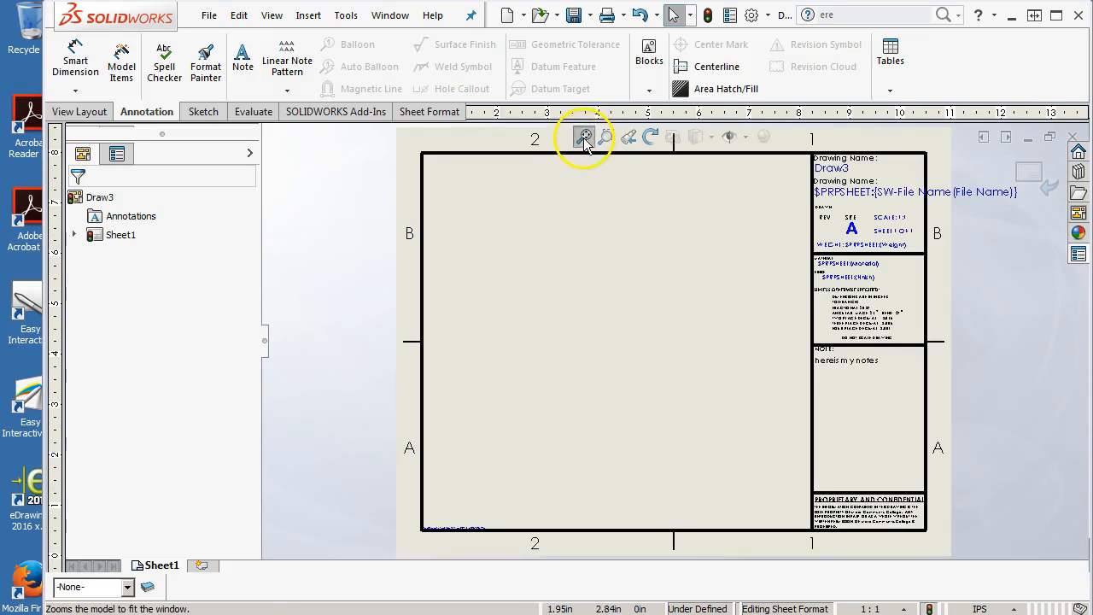
left_click(1031, 171)
left_click(660, 345)
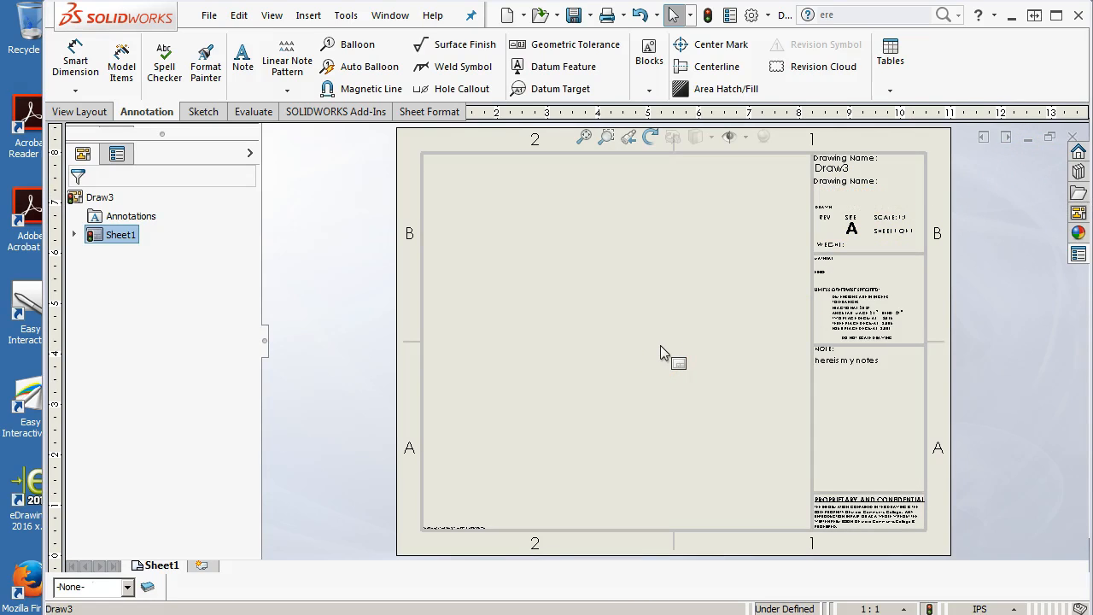
left_click(686, 364)
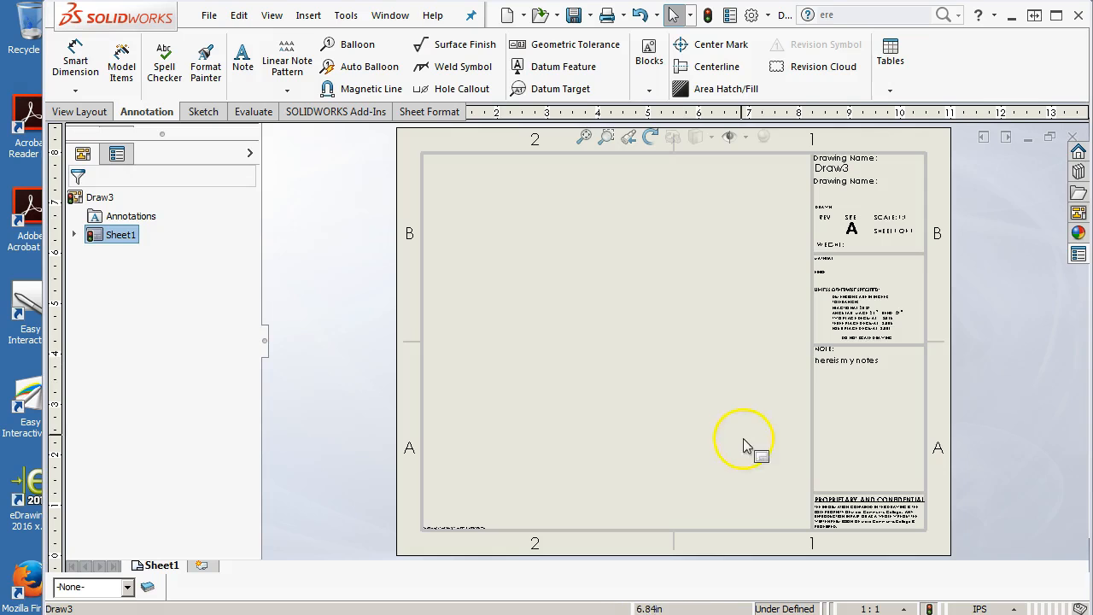
Step: Clear the text from the title block's notes field, finish the title block data entry and rebuild the drawing
scroll(866, 344, "down", 3)
double_click(790, 382)
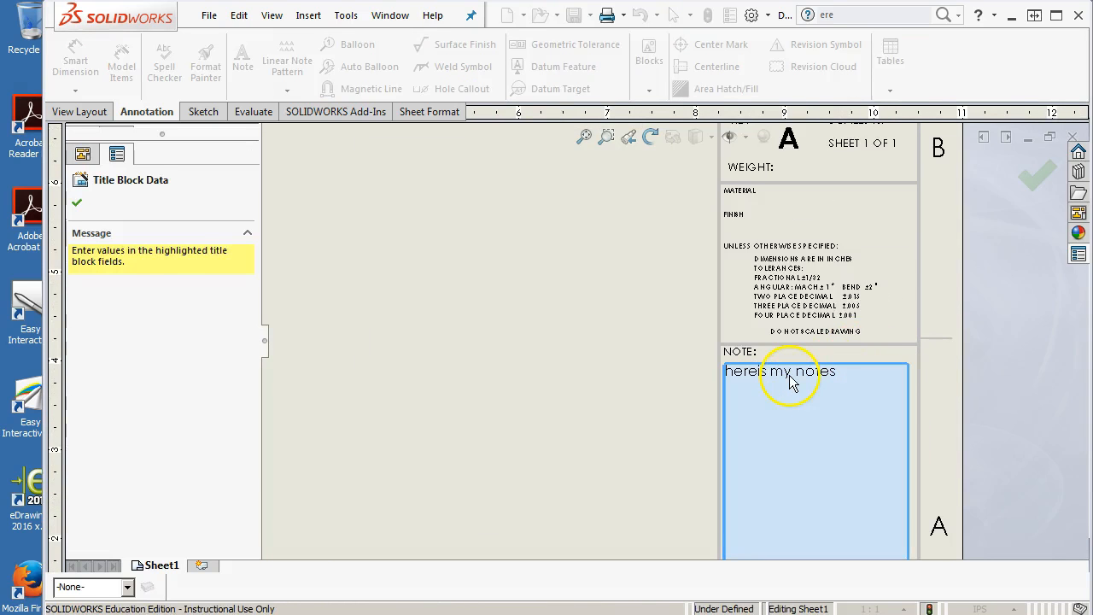
left_click(786, 376)
left_click_drag(840, 371, 716, 369)
key("Delete")
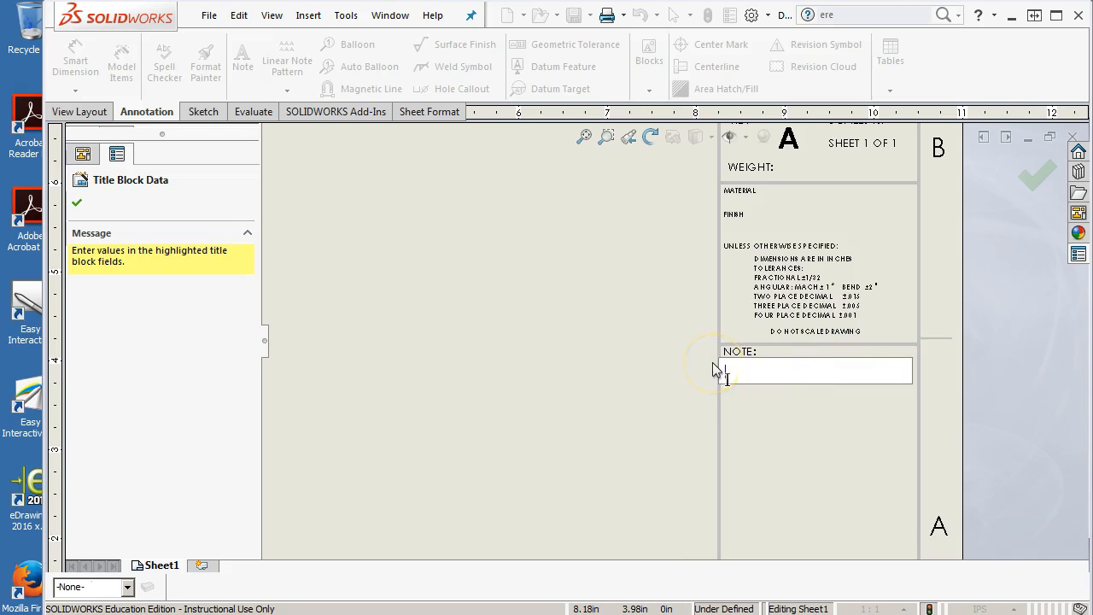
left_click(493, 357)
left_click(1033, 179)
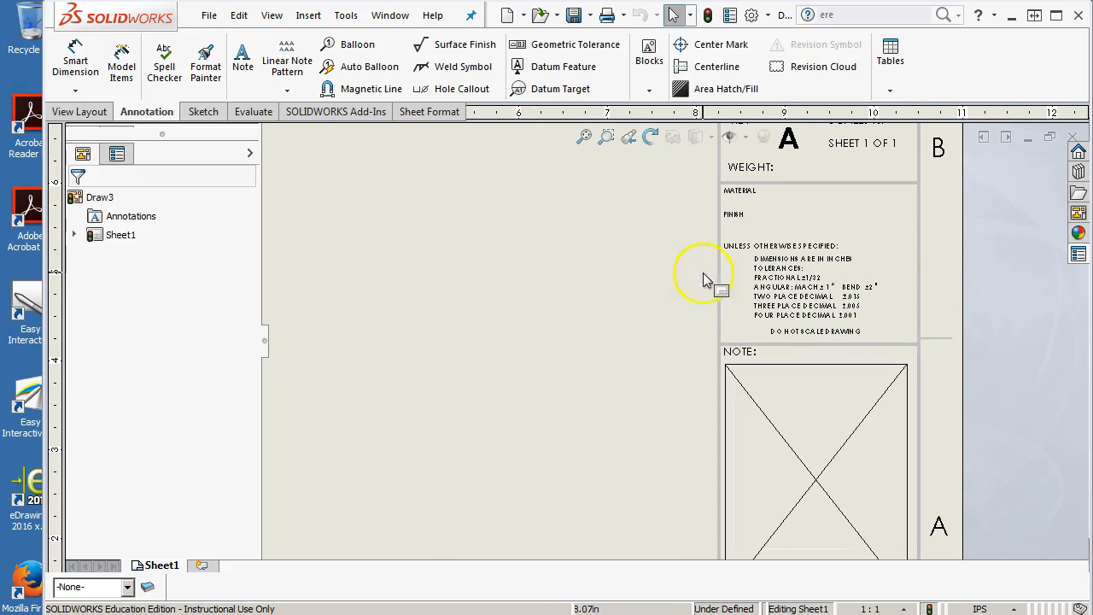
left_click(581, 137)
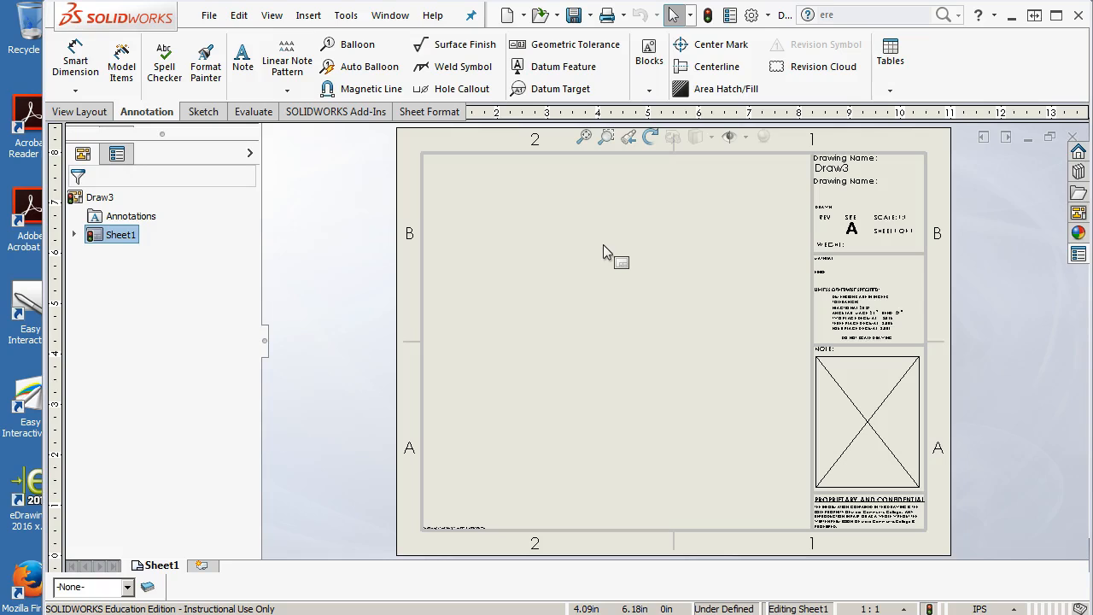
left_click(599, 249)
left_click(708, 16)
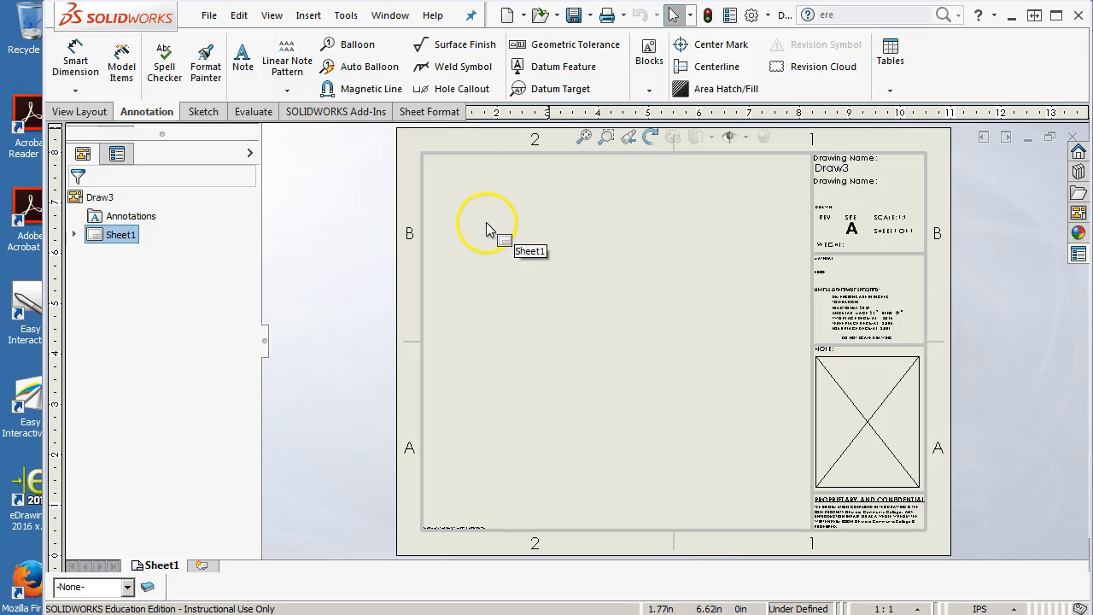
left_click(213, 15)
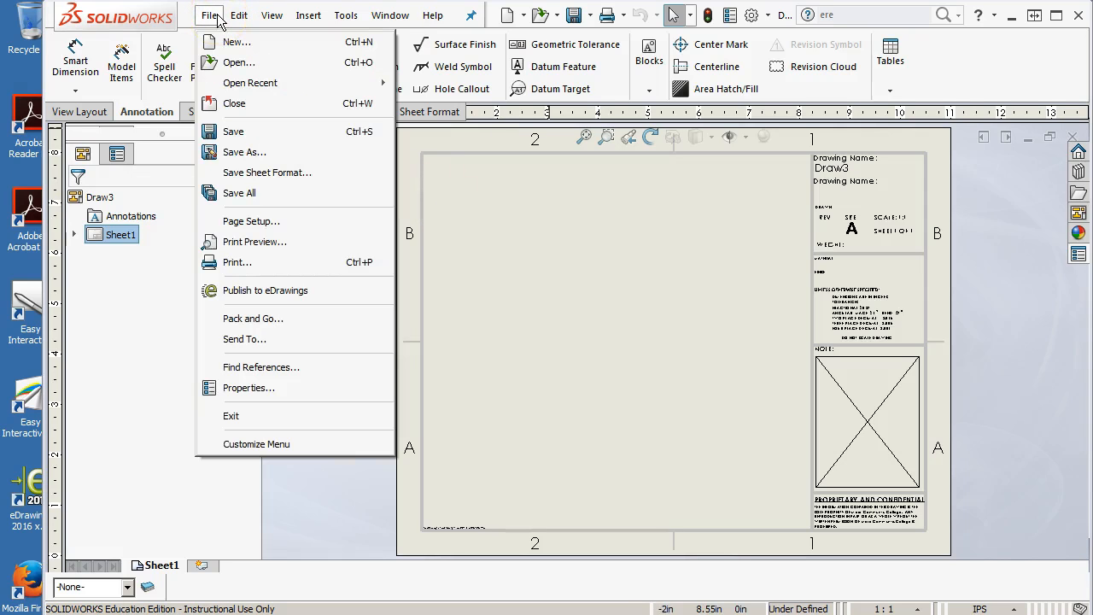
left_click(251, 152)
left_click(794, 493)
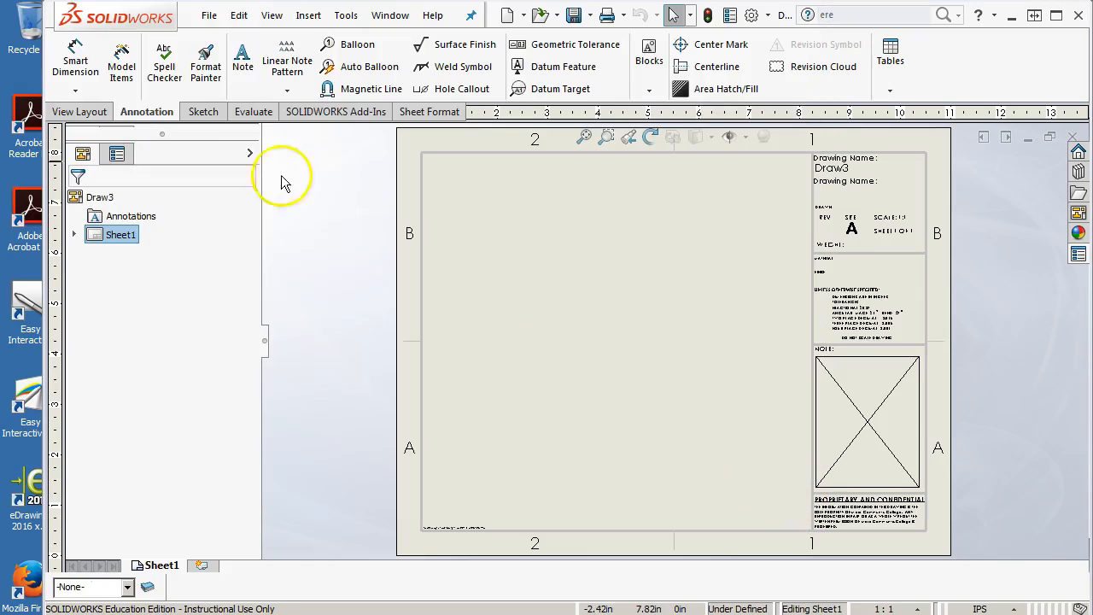
Step: Start saving the sheet format and choose the SW Tempalates folder inside My Documents > Solidworks System Files as its location
left_click(211, 16)
left_click(254, 173)
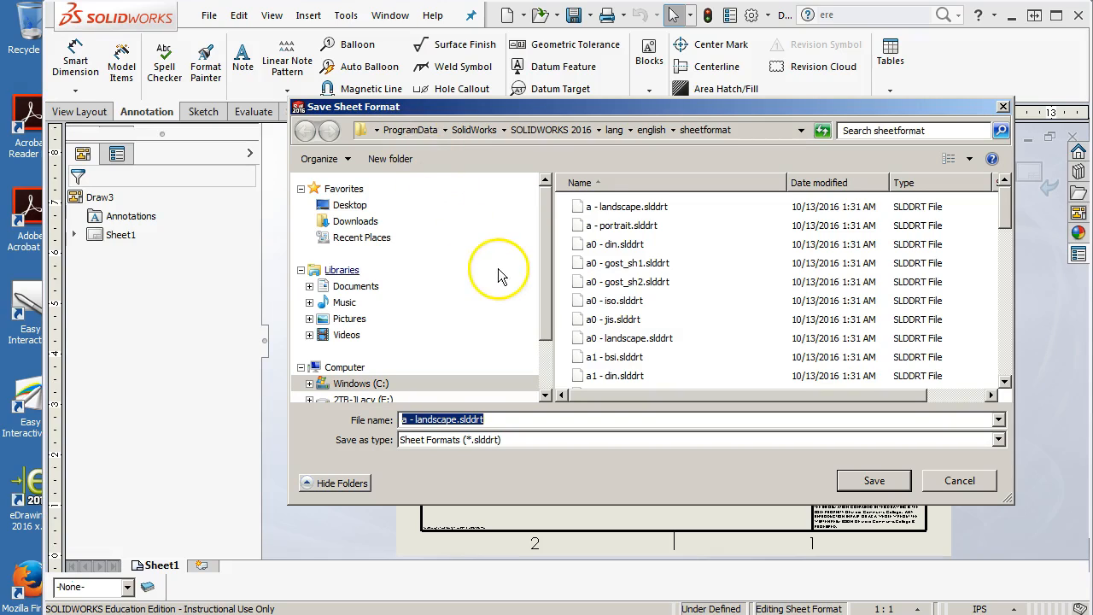
left_click(346, 161)
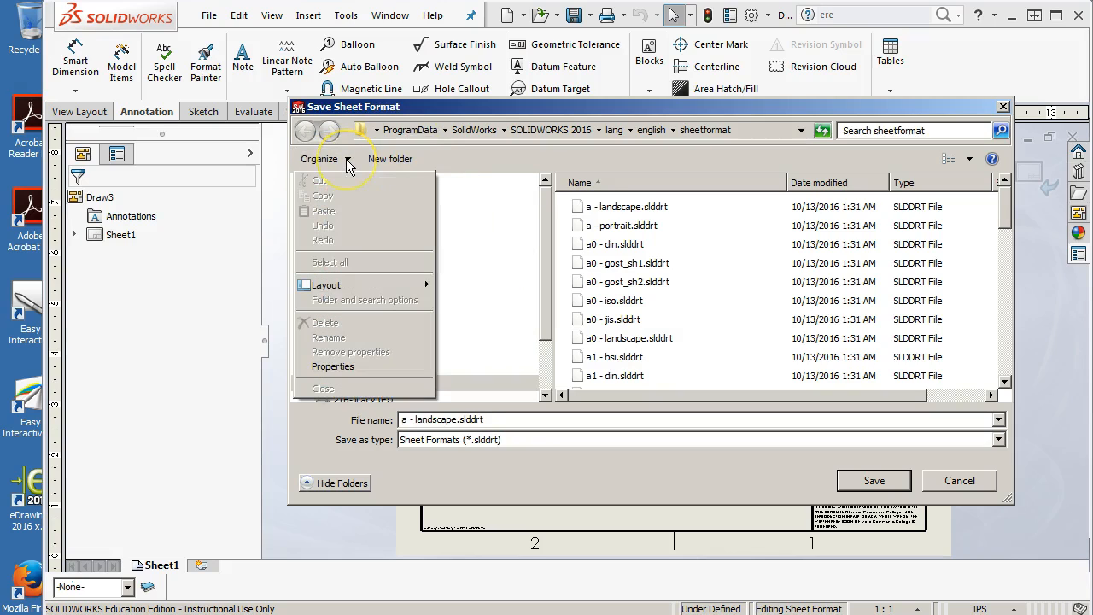
mouse_move(352, 289)
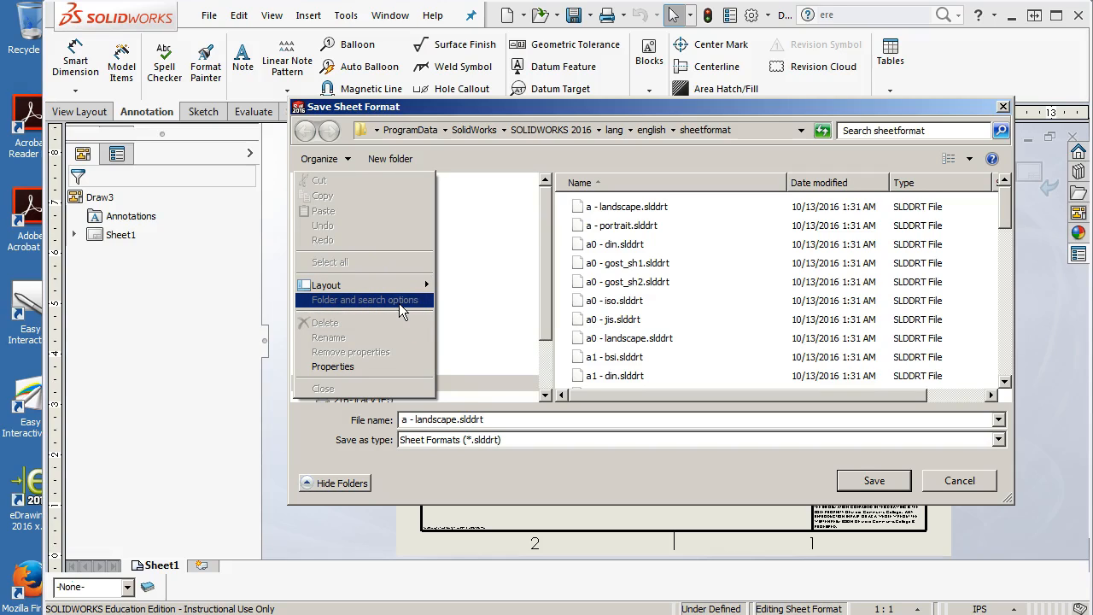
left_click(500, 255)
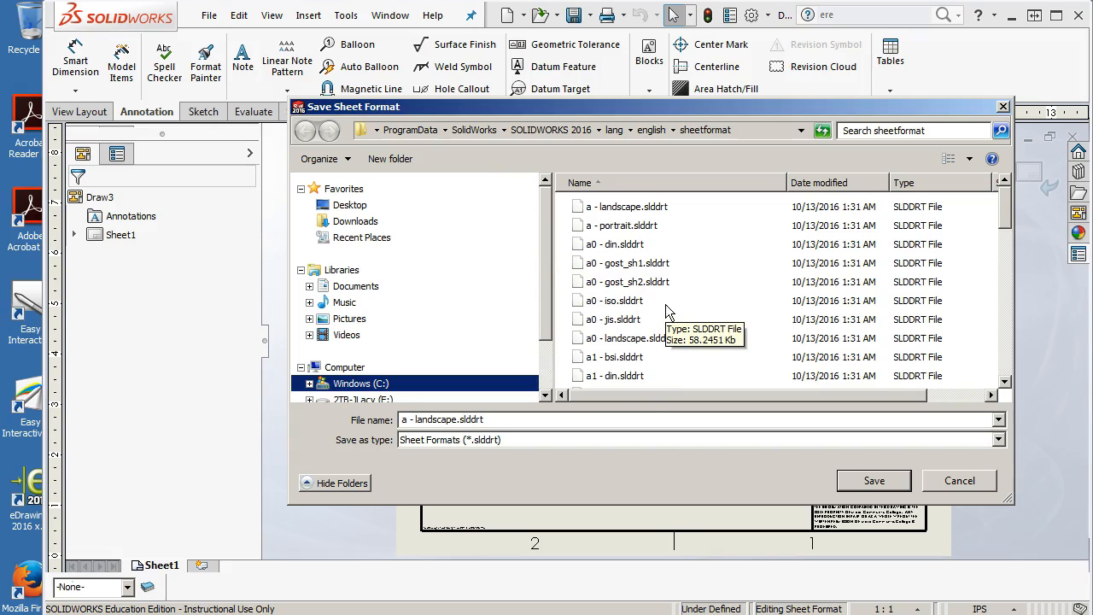
scroll(547, 293, "down", 1)
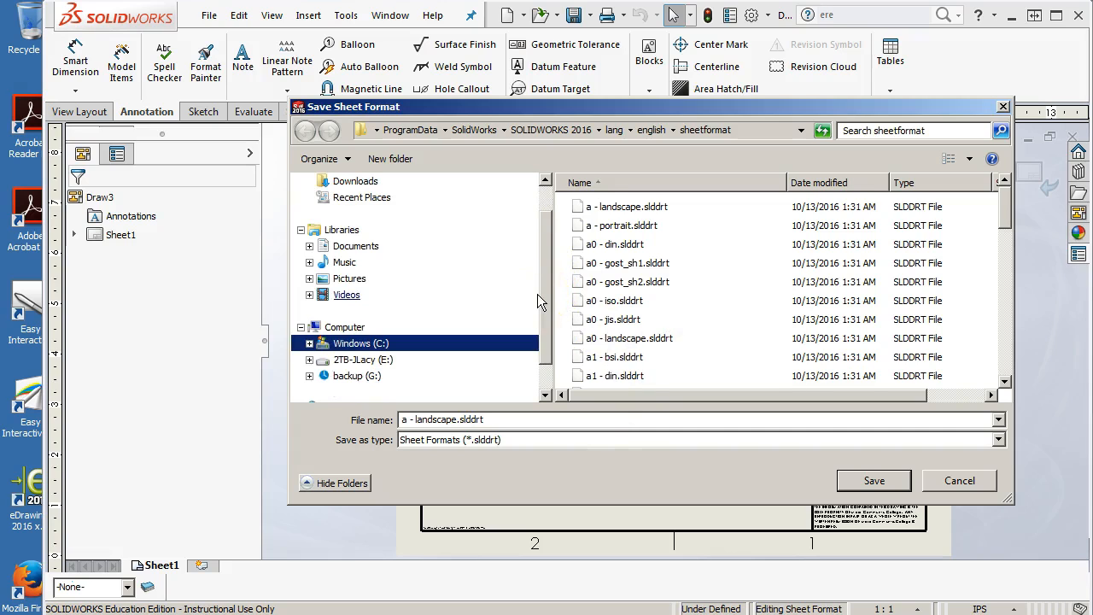
left_click(310, 246)
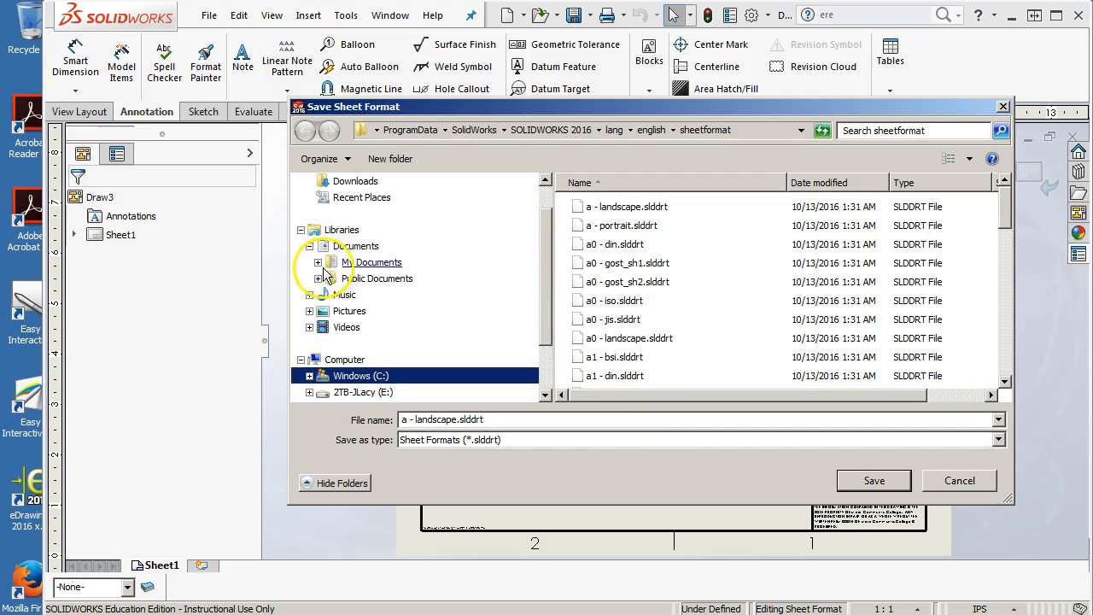
left_click(318, 262)
scroll(318, 291, "down", 2)
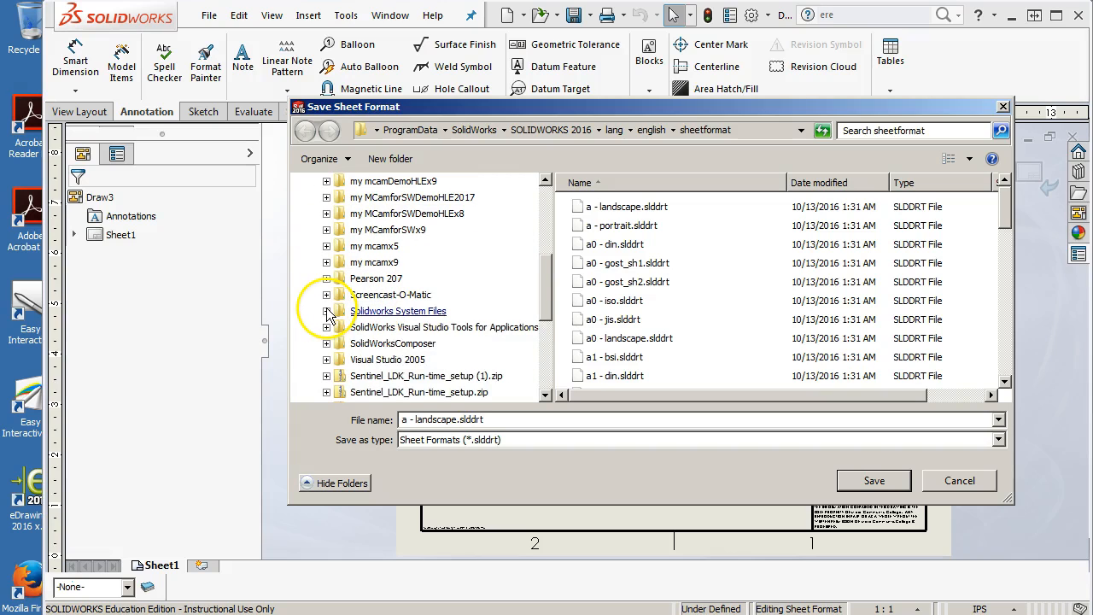
left_click(326, 311)
left_click(414, 347)
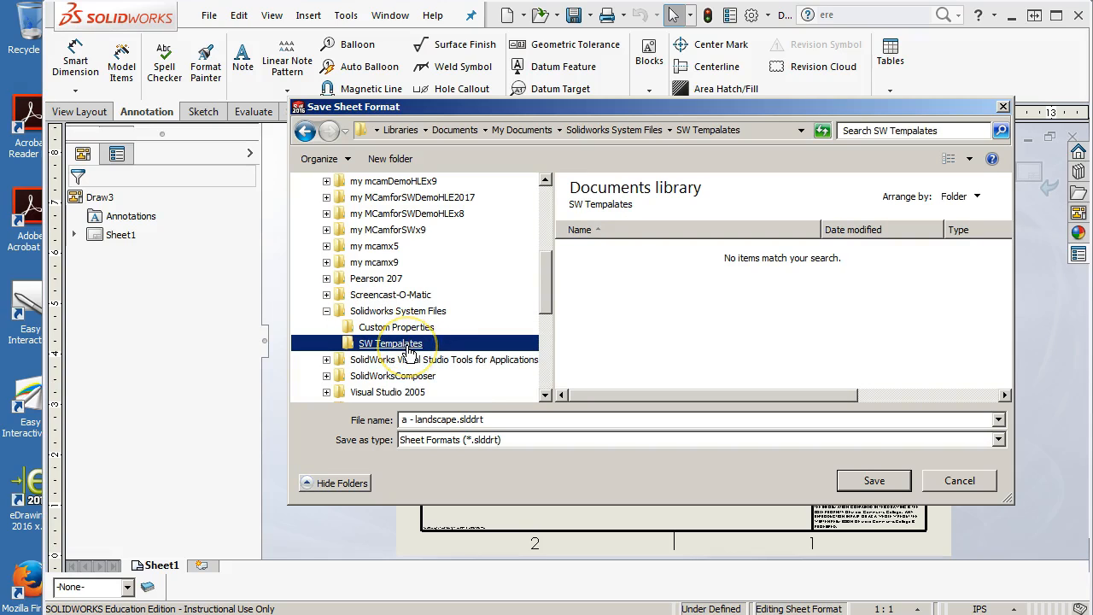
Step: Name the sheet format file "MCC a - land sidebar" and save it
double_click(456, 419)
left_click_drag(456, 419, 403, 427)
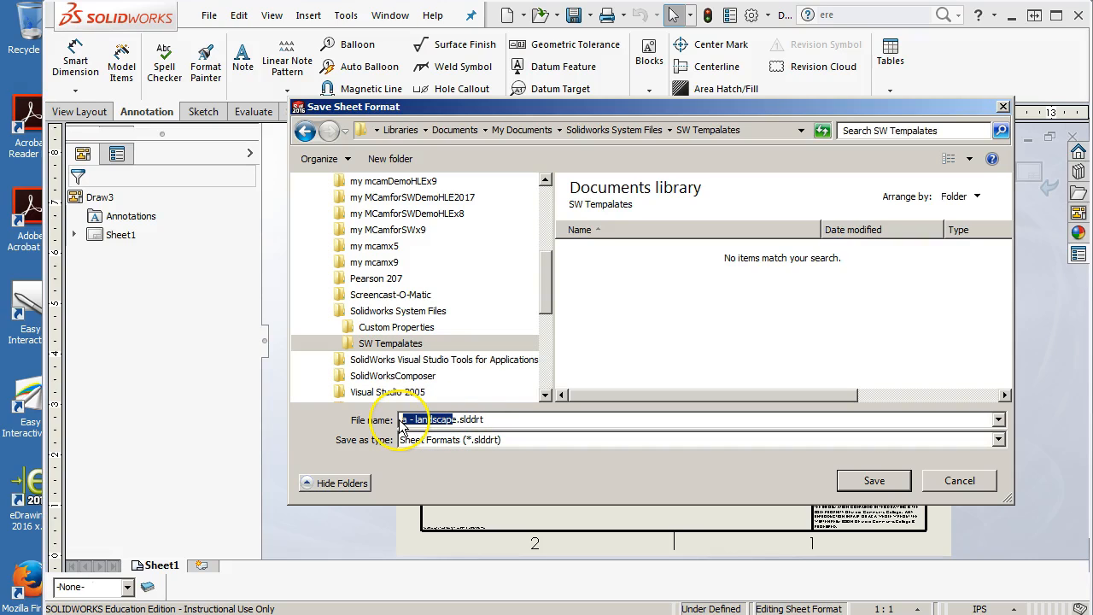
left_click(403, 426)
type("MCC")
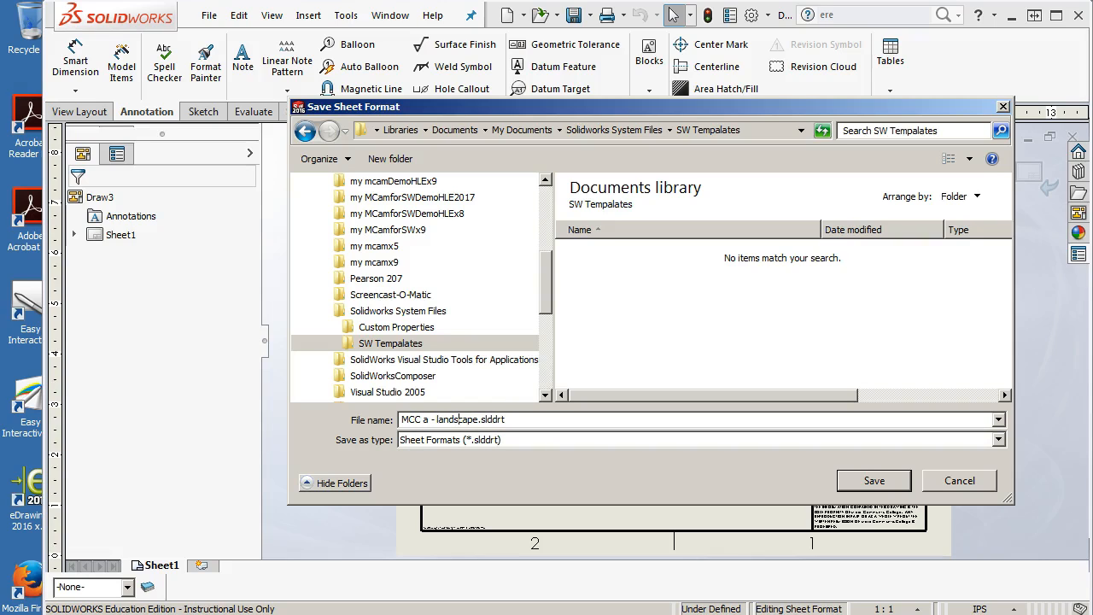
key("Delete")
key("Delete")
key("Delete")
key("Delete")
key("Delete")
type("sidebar")
left_click(872, 481)
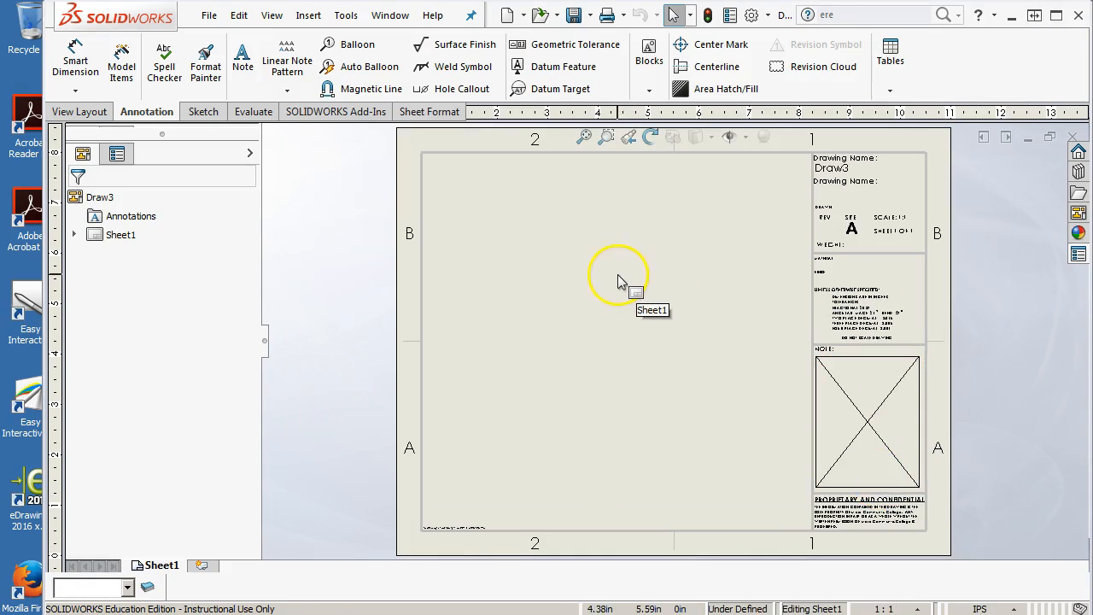
Step: Look through the standard sheet sizes in the sheet's properties for the saved custom format, leaving the settings as they are
right_click(505, 213)
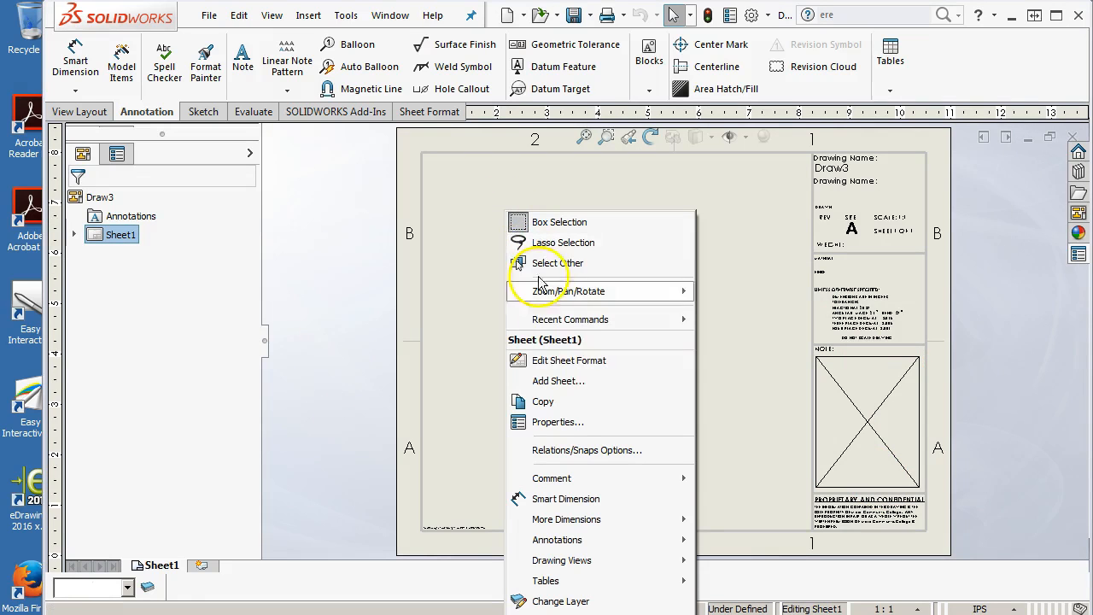
left_click(561, 422)
scroll(404, 232, "down", 5)
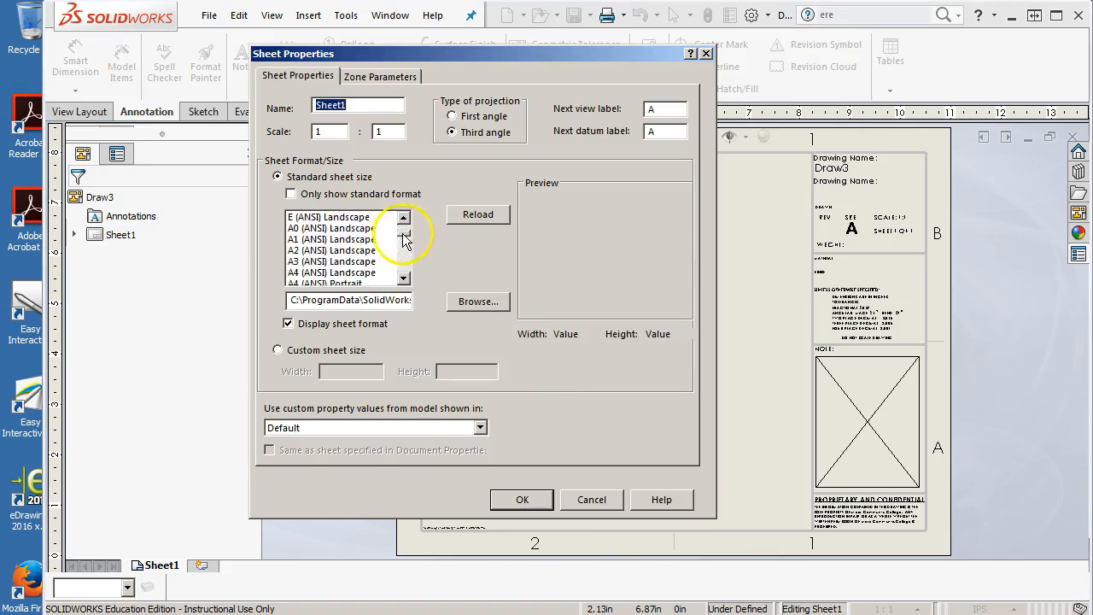
scroll(415, 272, "down", 3)
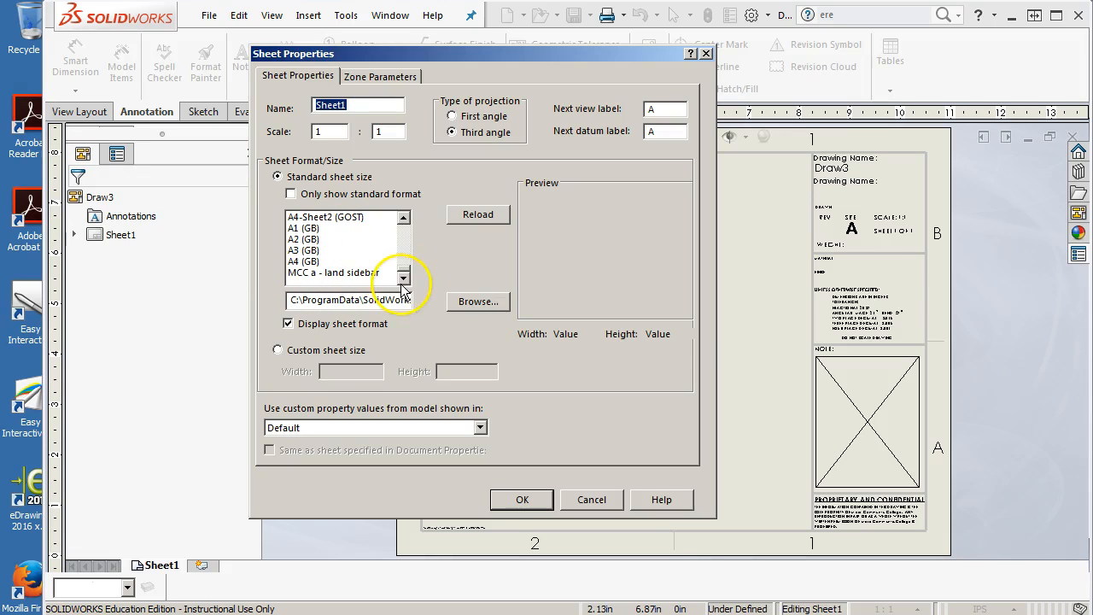
left_click(591, 500)
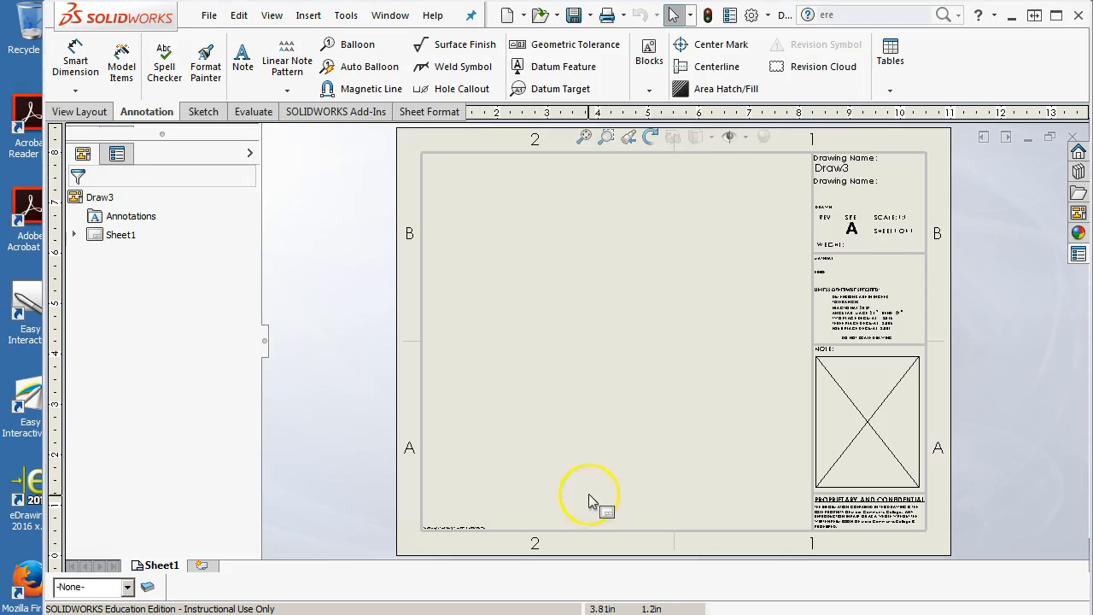
Step: Check the Templates, Tutorial and SW Tempalates groups for available new-document templates without creating a document
left_click(508, 15)
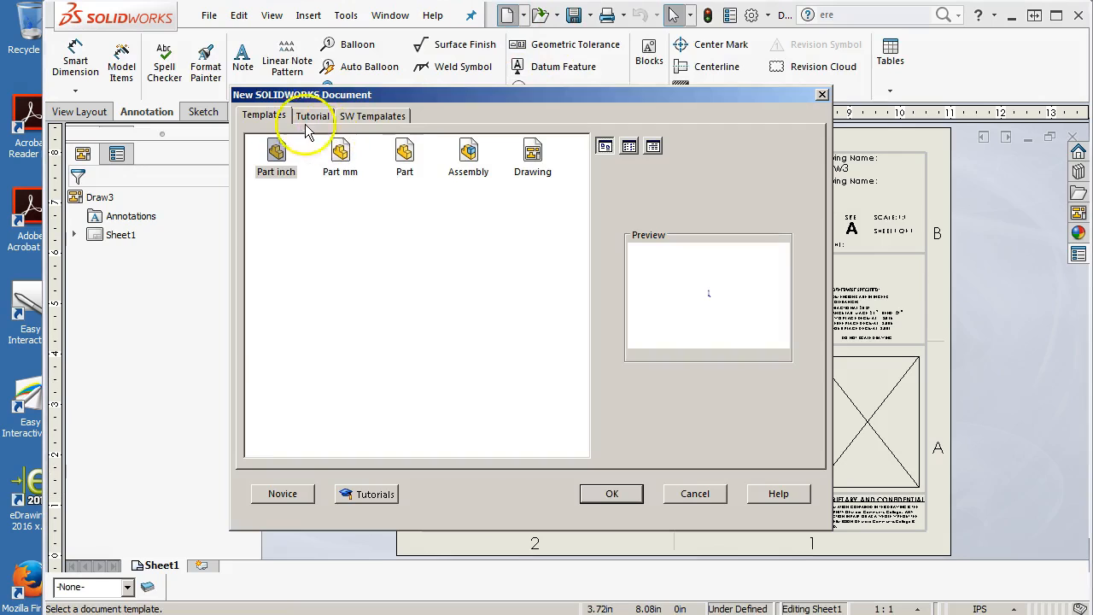
left_click(369, 116)
left_click(312, 116)
left_click(267, 118)
left_click(383, 116)
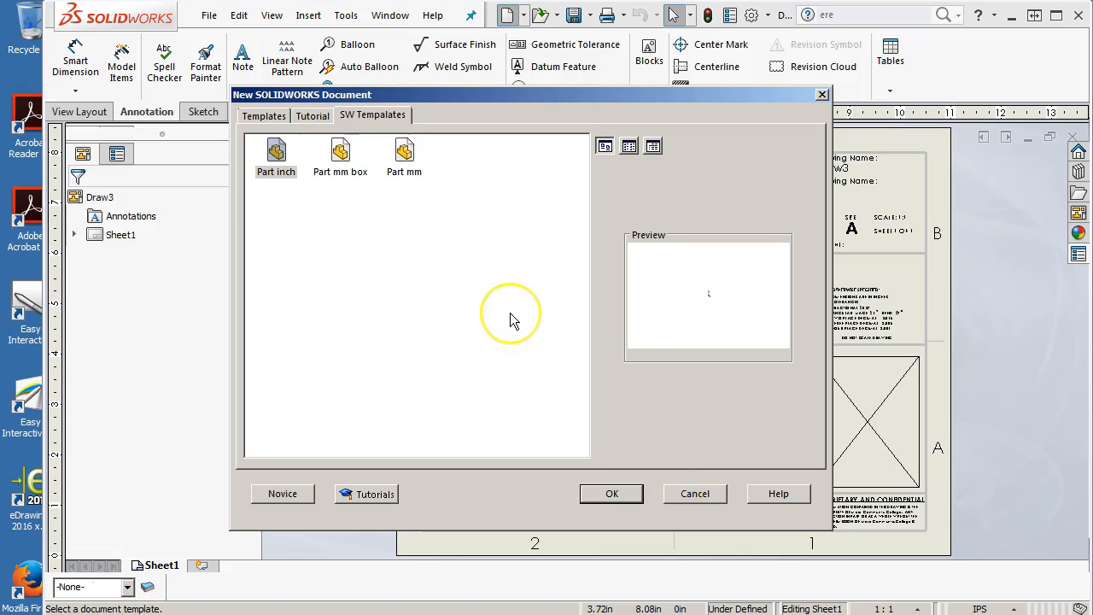
left_click(720, 497)
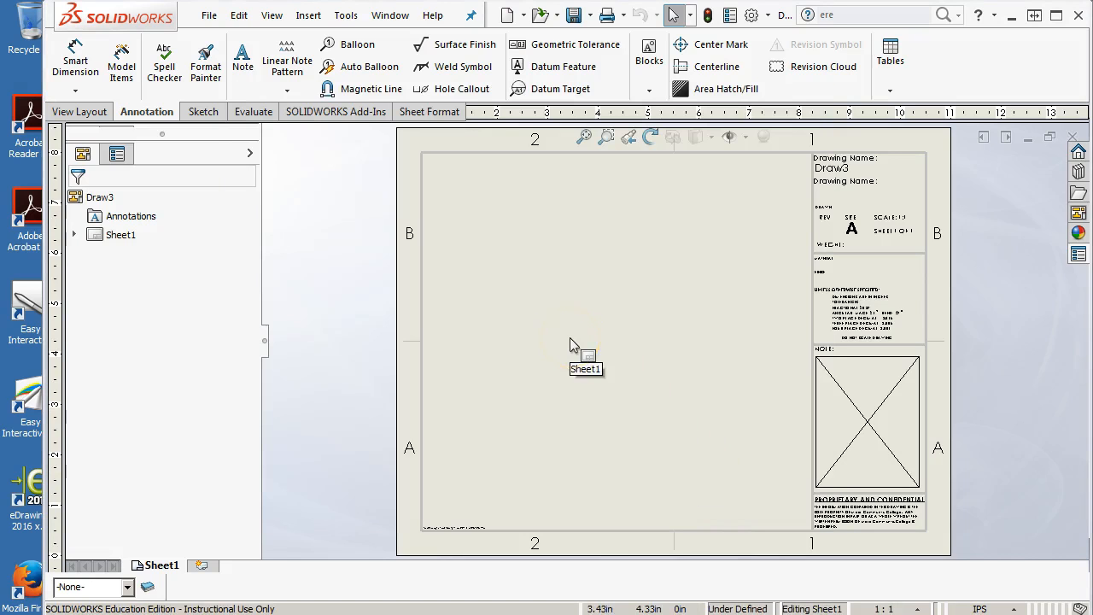
left_click(483, 220)
left_click(463, 210)
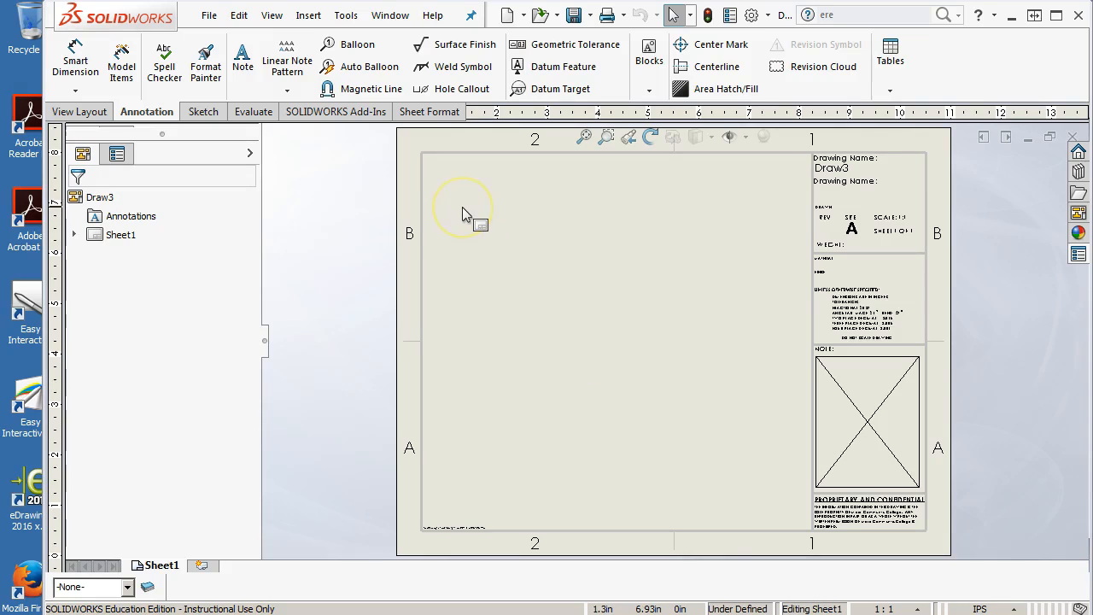
left_click(369, 149)
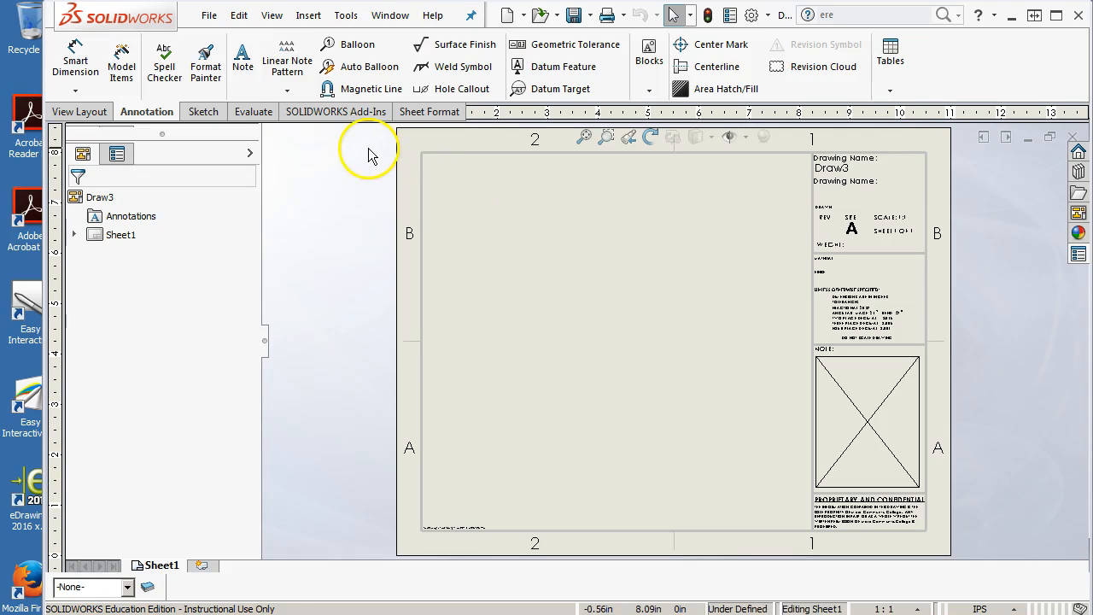
left_click(210, 17)
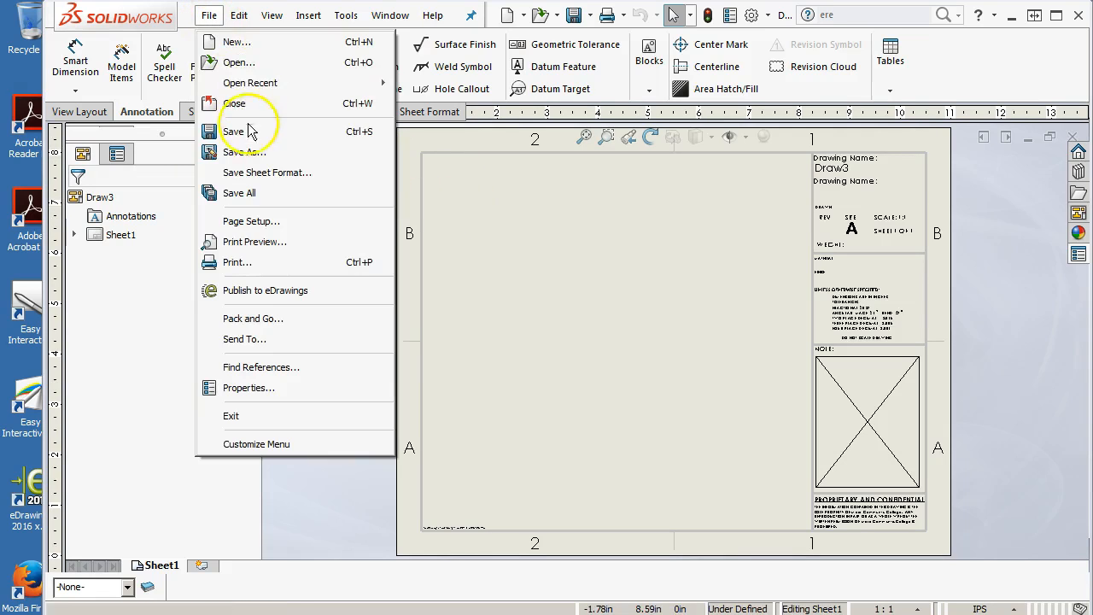
left_click(256, 170)
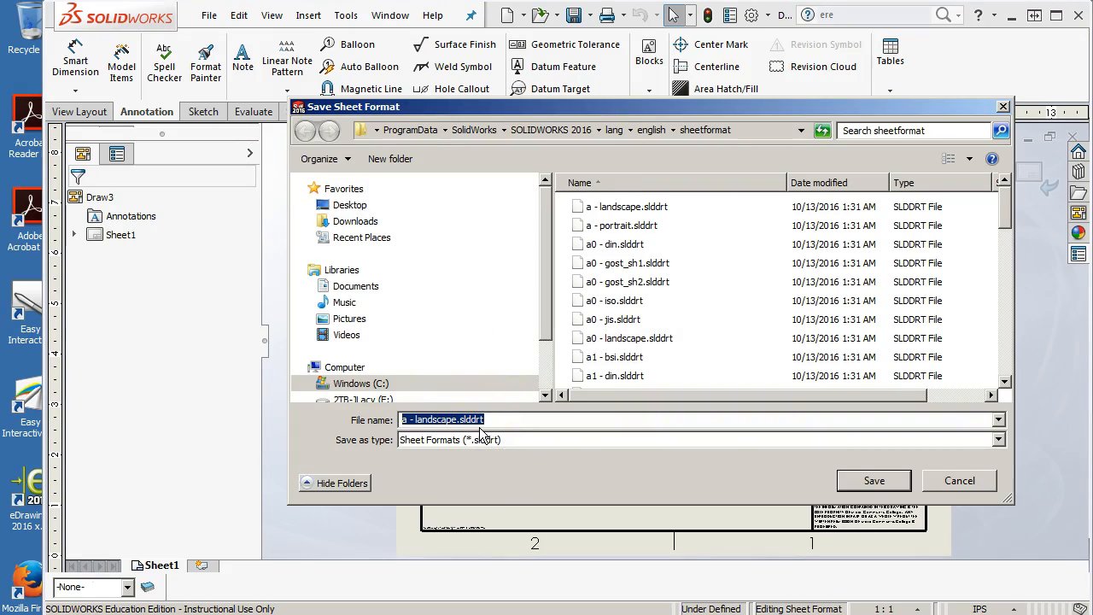
left_click(959, 481)
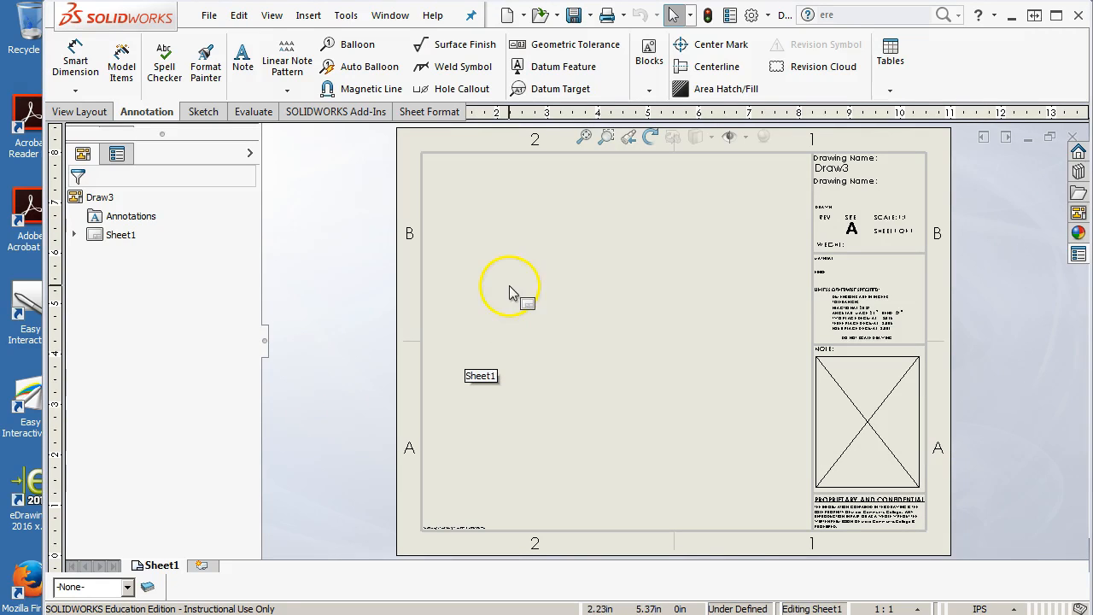
Step: Start saving the drawing as a Drawing Templates (*.drwdot) file, choosing the SW Tempalates folder inside Documents > Solidworks System Files
left_click(209, 14)
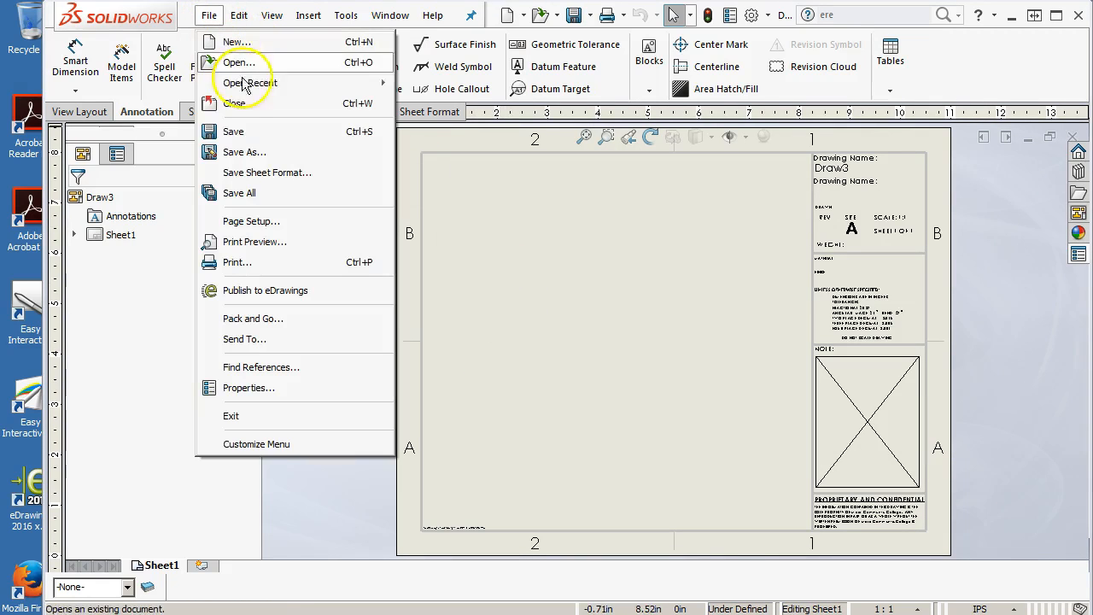
left_click(267, 151)
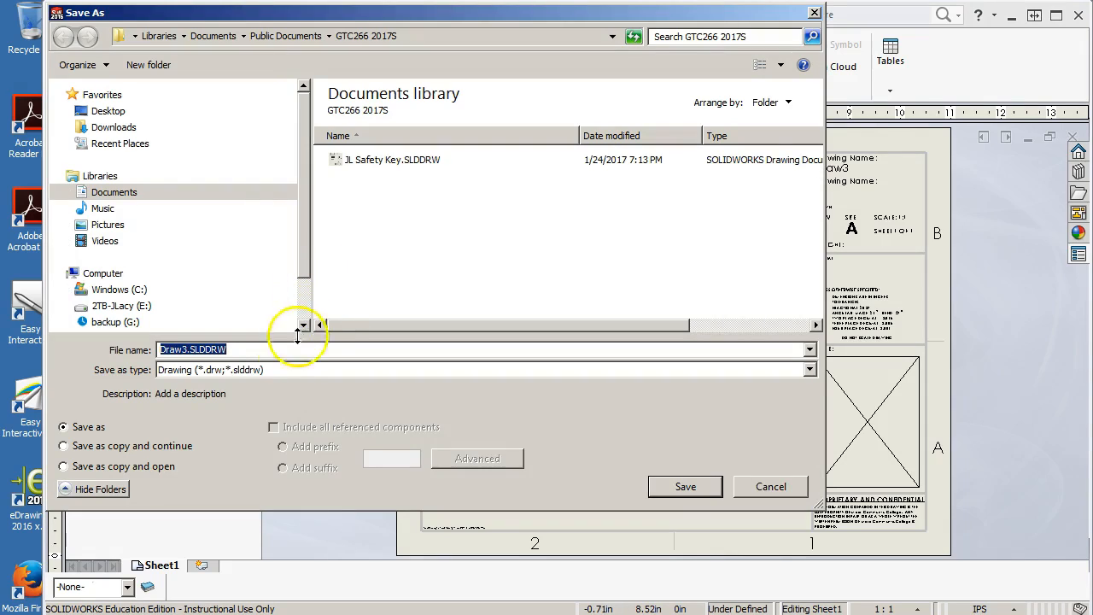
left_click(289, 371)
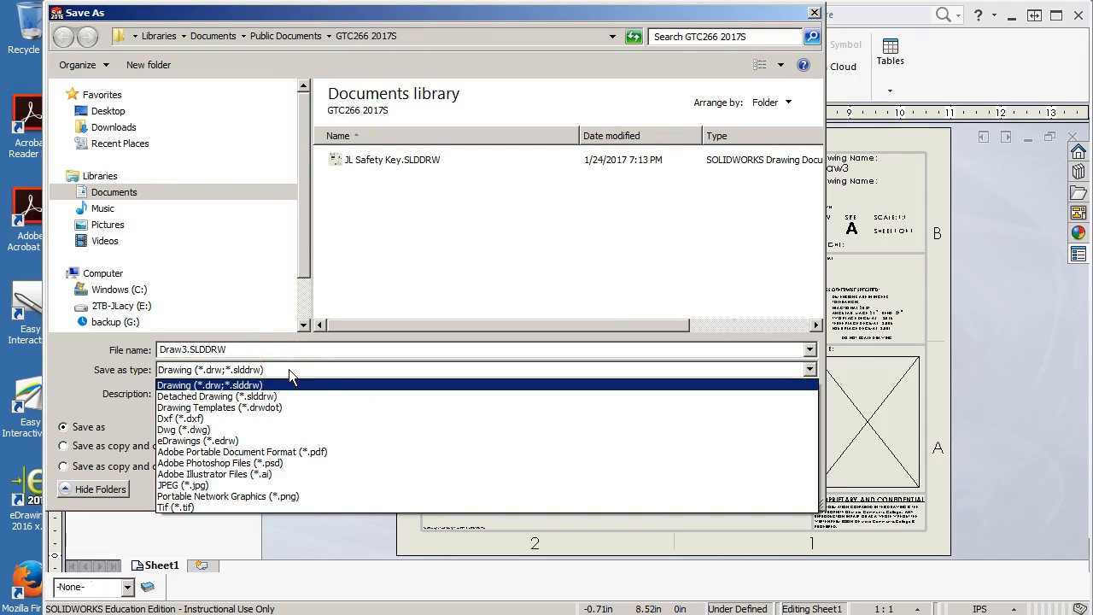
left_click(232, 407)
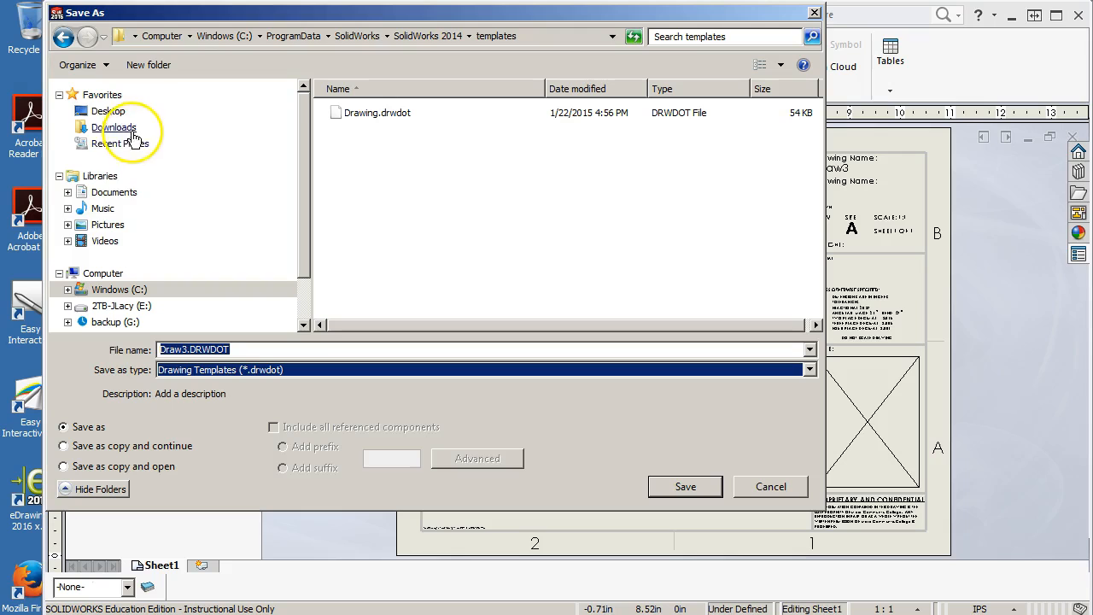
left_click(101, 194)
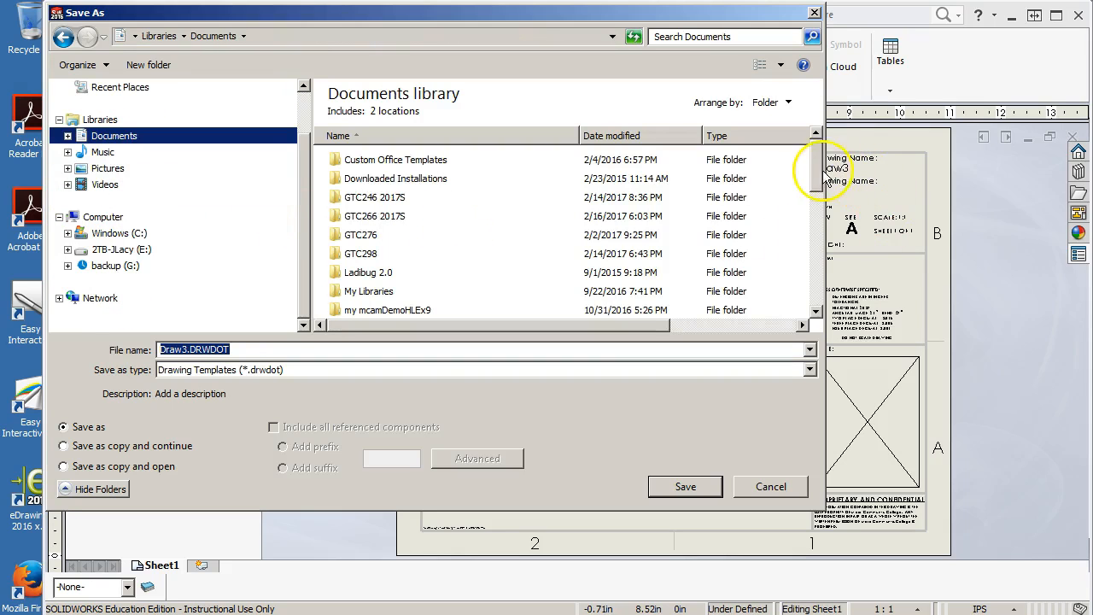
scroll(632, 179, "down", 4)
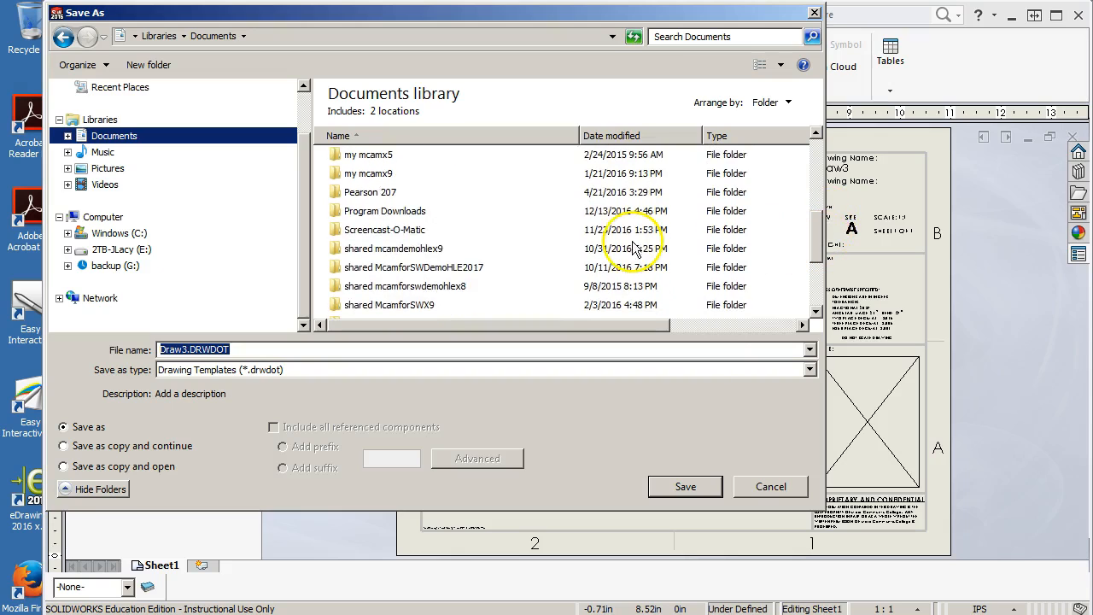
left_click_drag(818, 232, 815, 274)
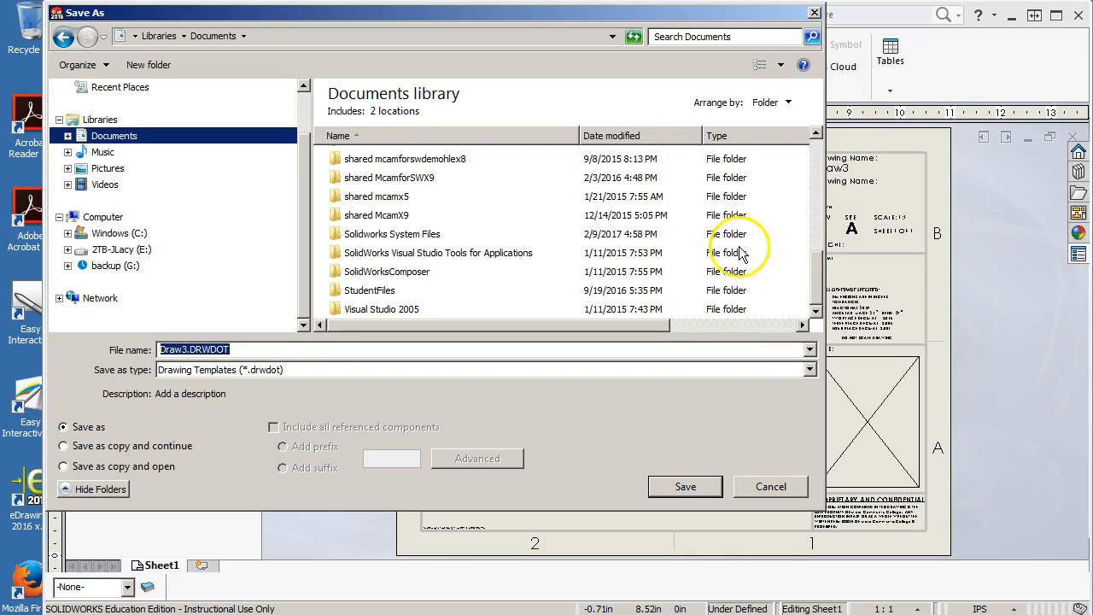
double_click(363, 234)
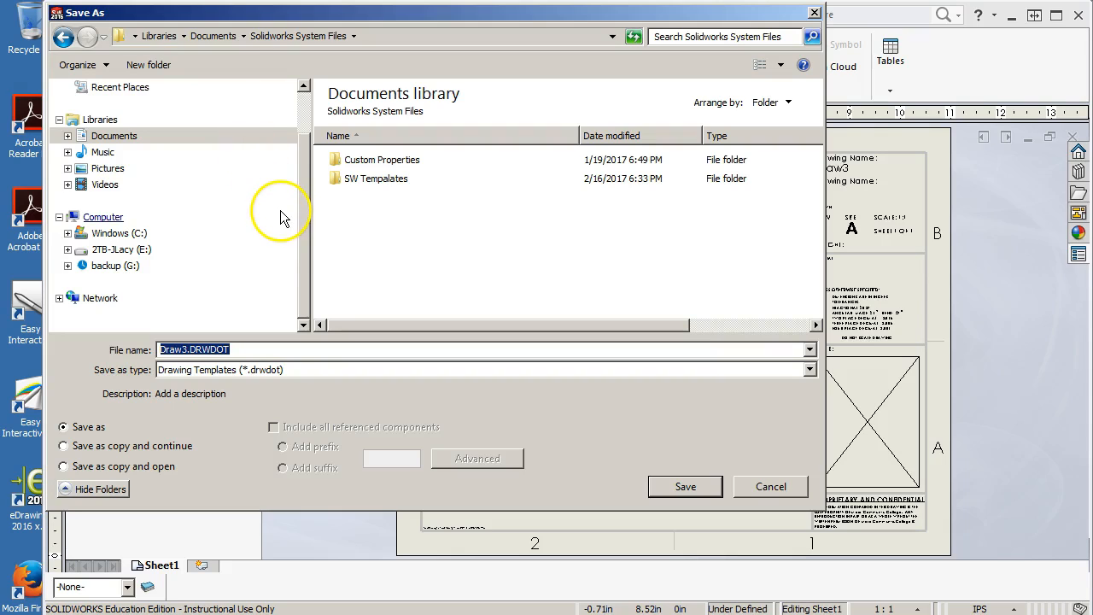
double_click(341, 184)
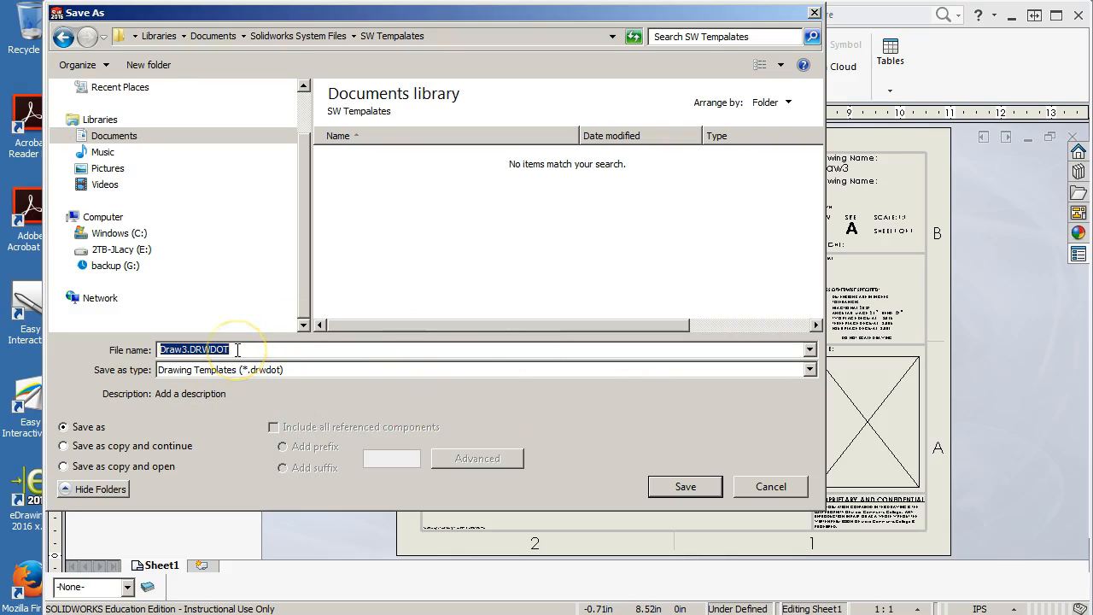
Step: Name the drawing template "MCC a - land sidebar", without the .slddrt extension, and save it
type("M")
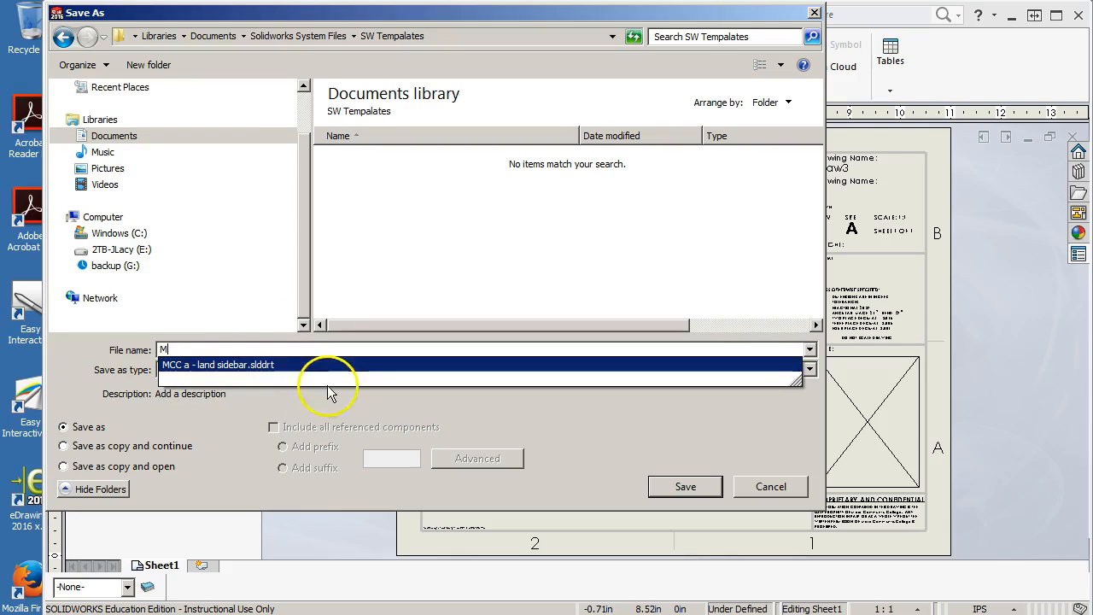
left_click(233, 368)
left_click(243, 370)
left_click(276, 350)
left_click(277, 350)
left_click(276, 349)
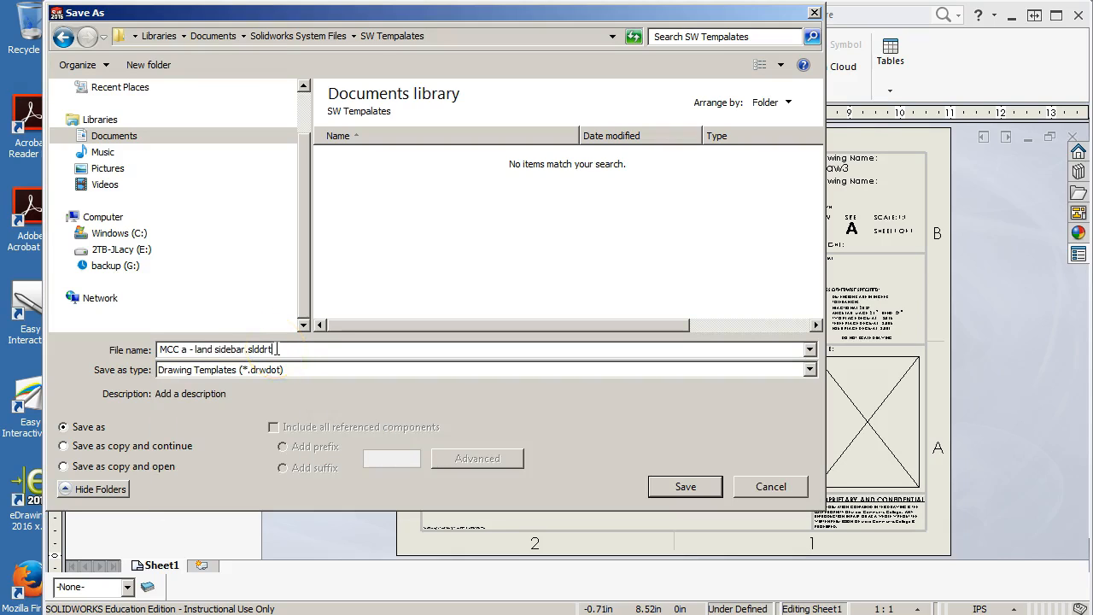
key("BackSpace")
key("BackSpace")
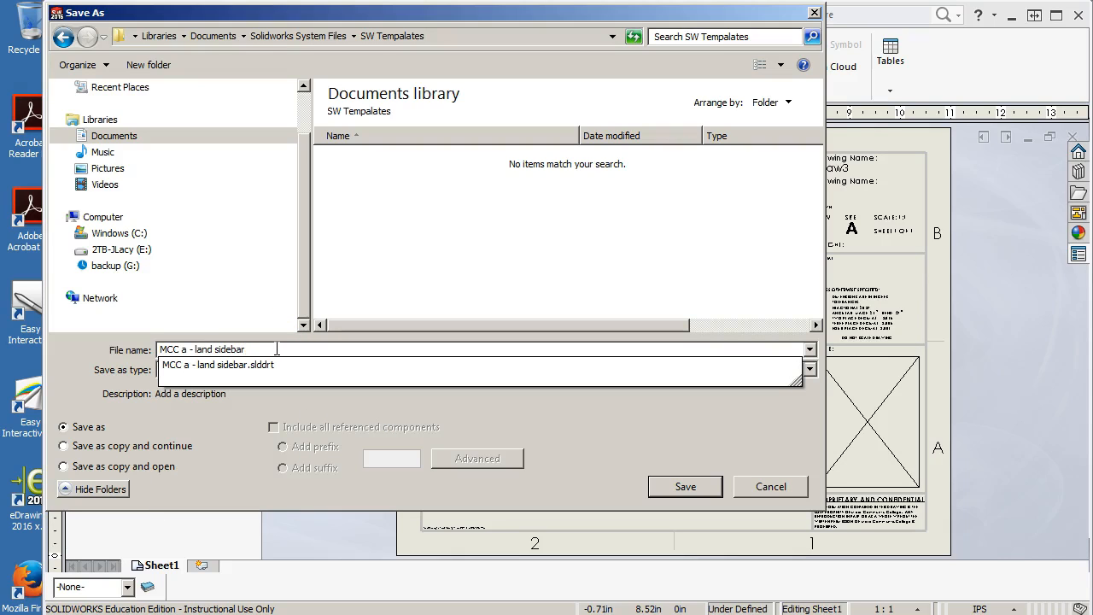
left_click(686, 486)
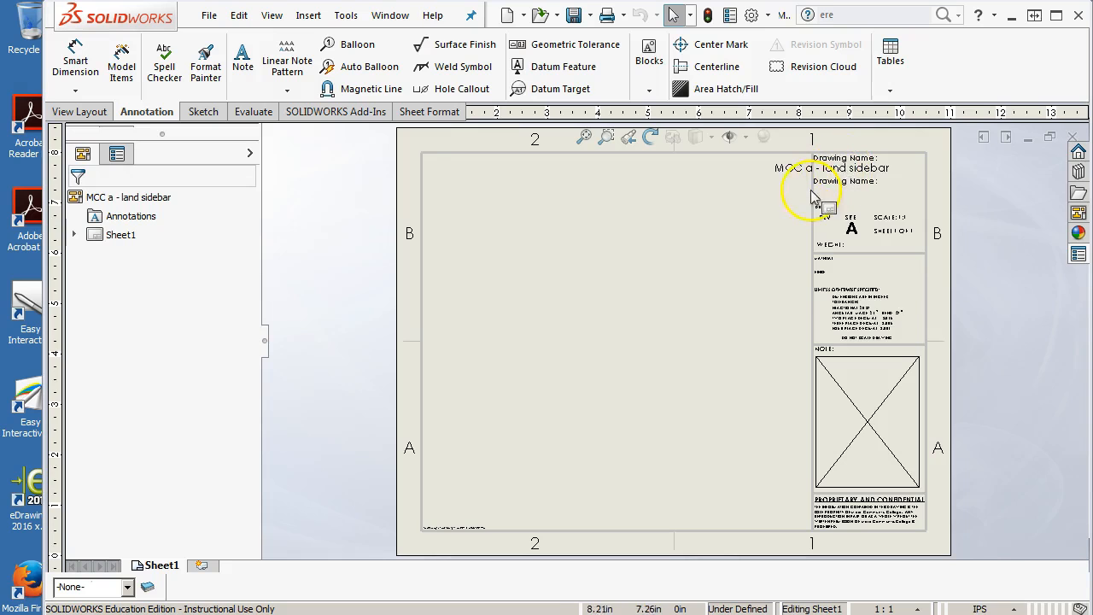
Step: In the sheet format, left-align the file name note and place it inside the title block under the first Drawing Name label
left_click(736, 216)
scroll(880, 215, "down", 5)
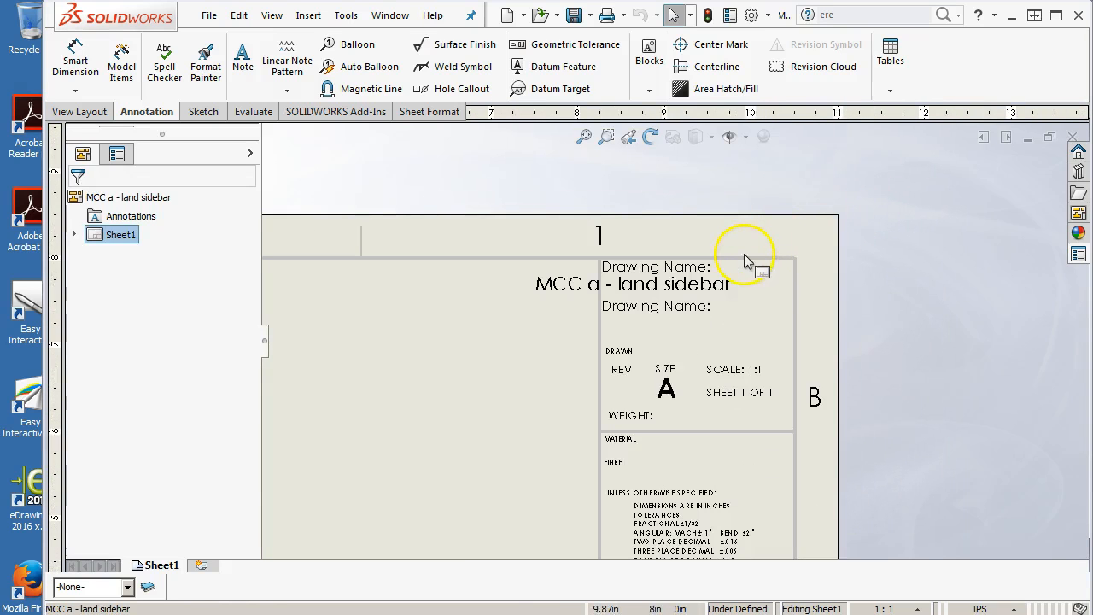
right_click(481, 346)
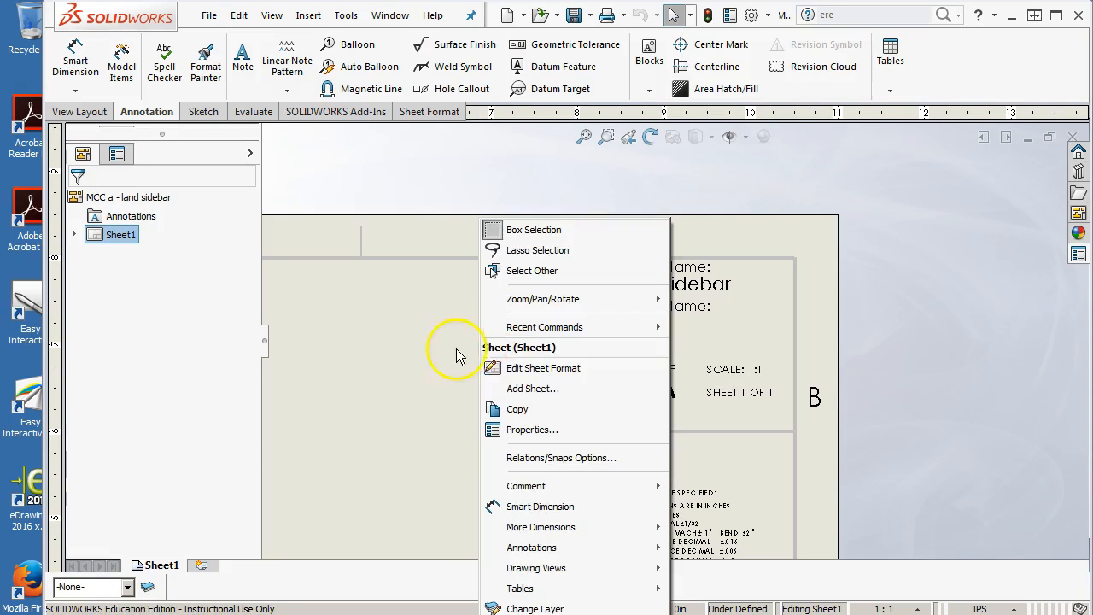
left_click(461, 371)
left_click(556, 286)
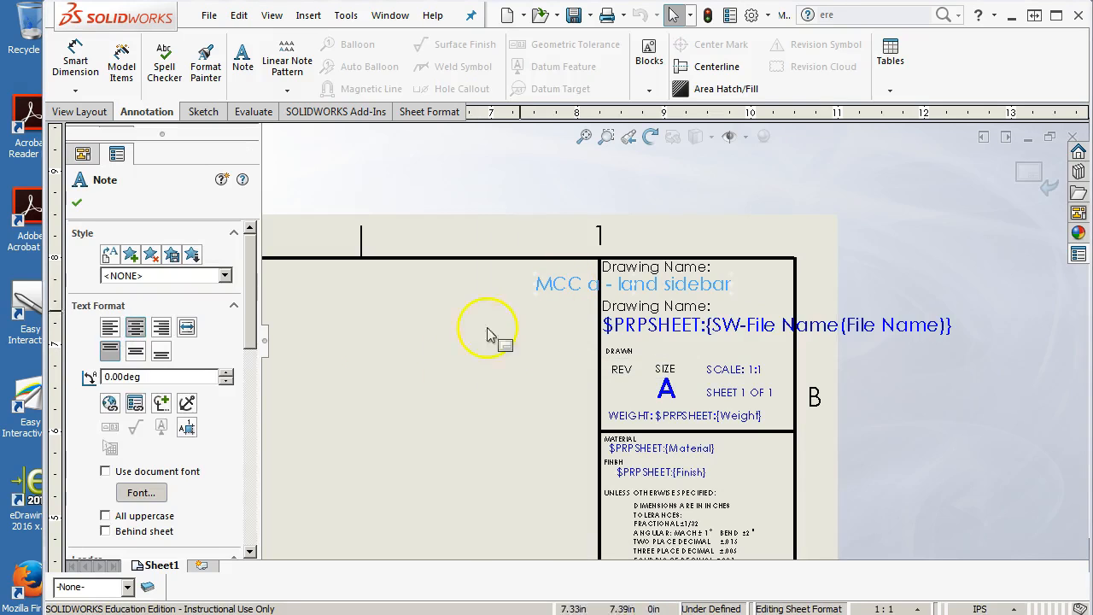
left_click(109, 327)
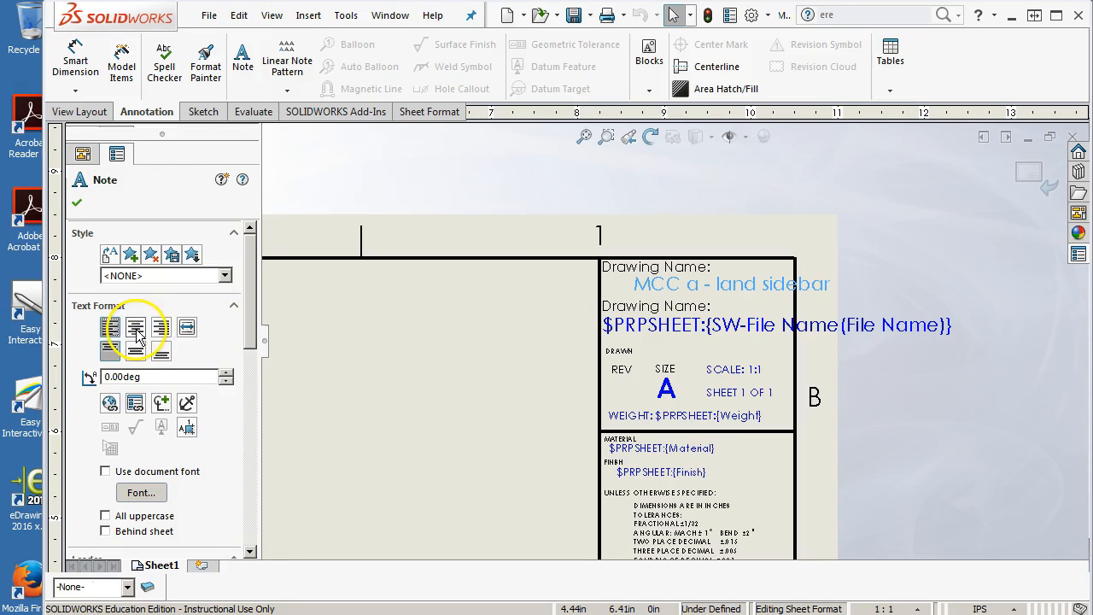
left_click_drag(684, 291, 662, 293)
left_click(446, 365)
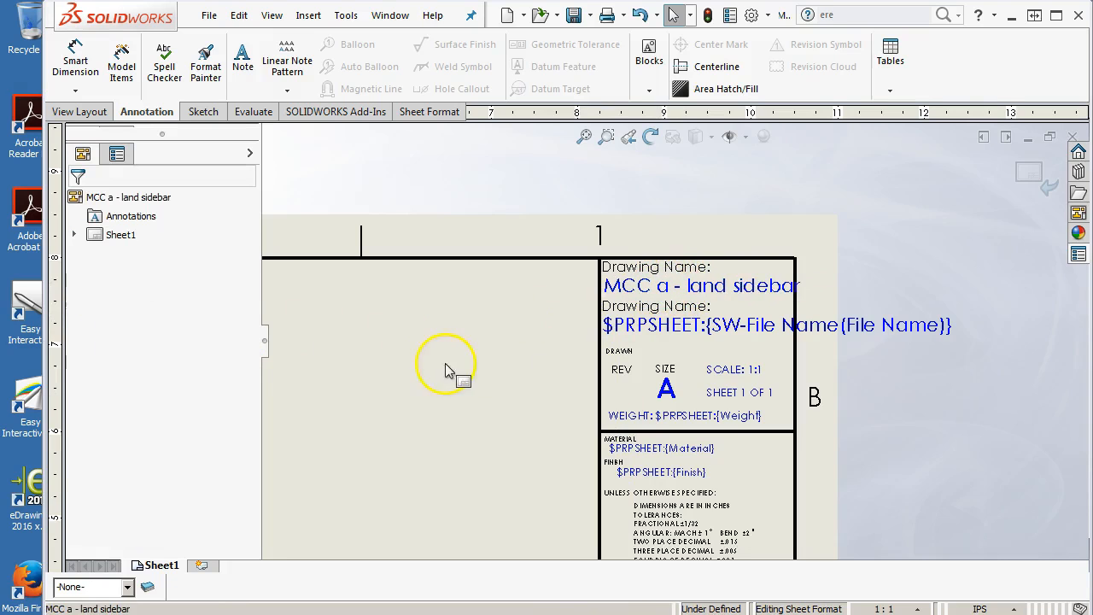
left_click(1028, 171)
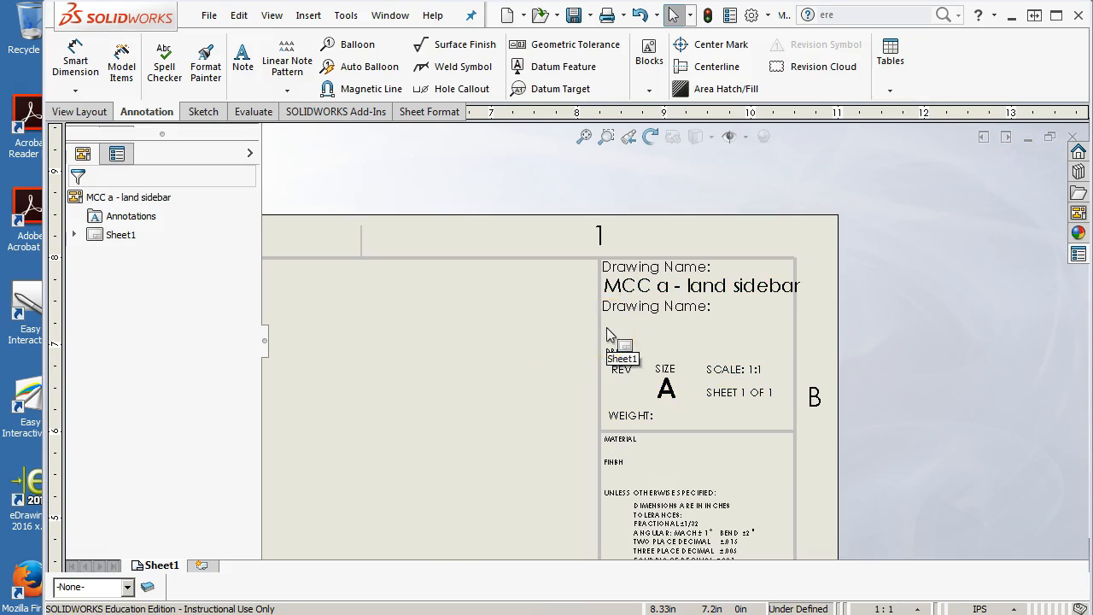
Step: Save the edited sheet format over "MCC a - land sidebar.slddrt" in the SW Tempalates folder
left_click(209, 16)
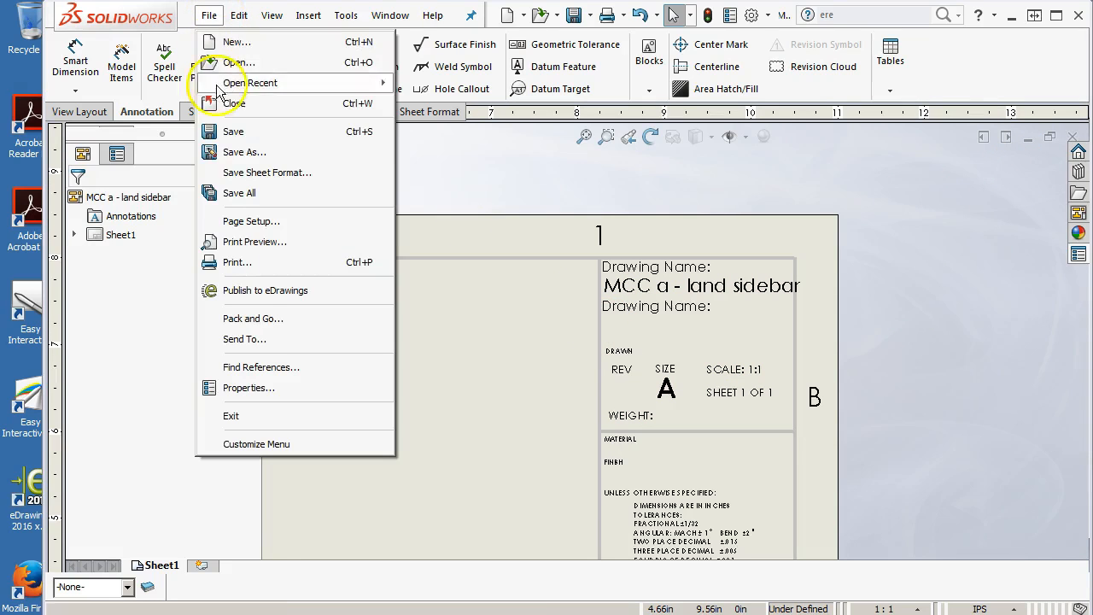
left_click(238, 171)
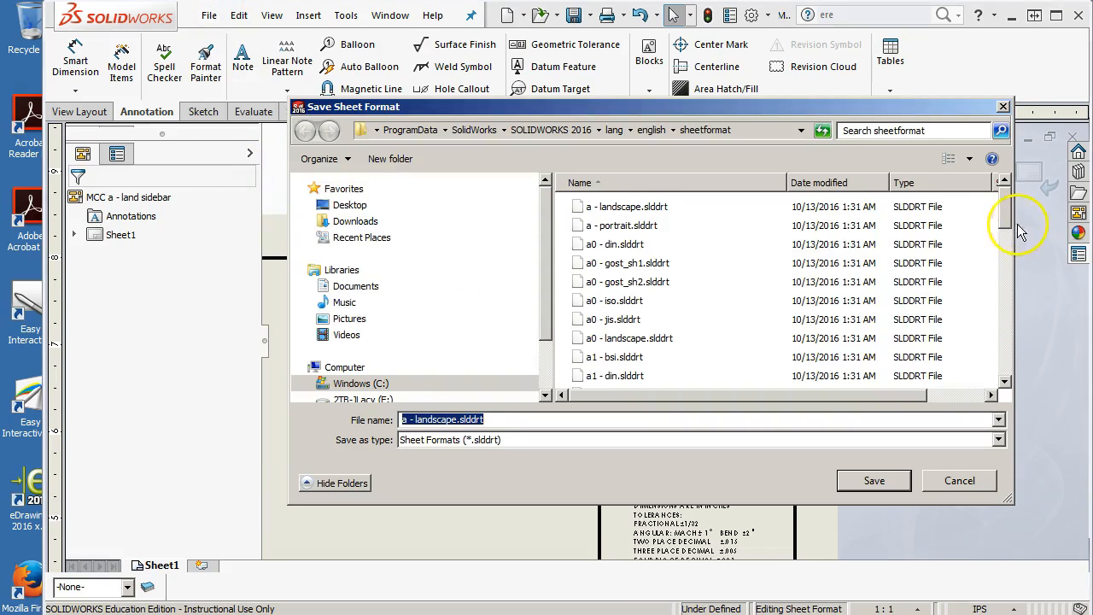
left_click(318, 285)
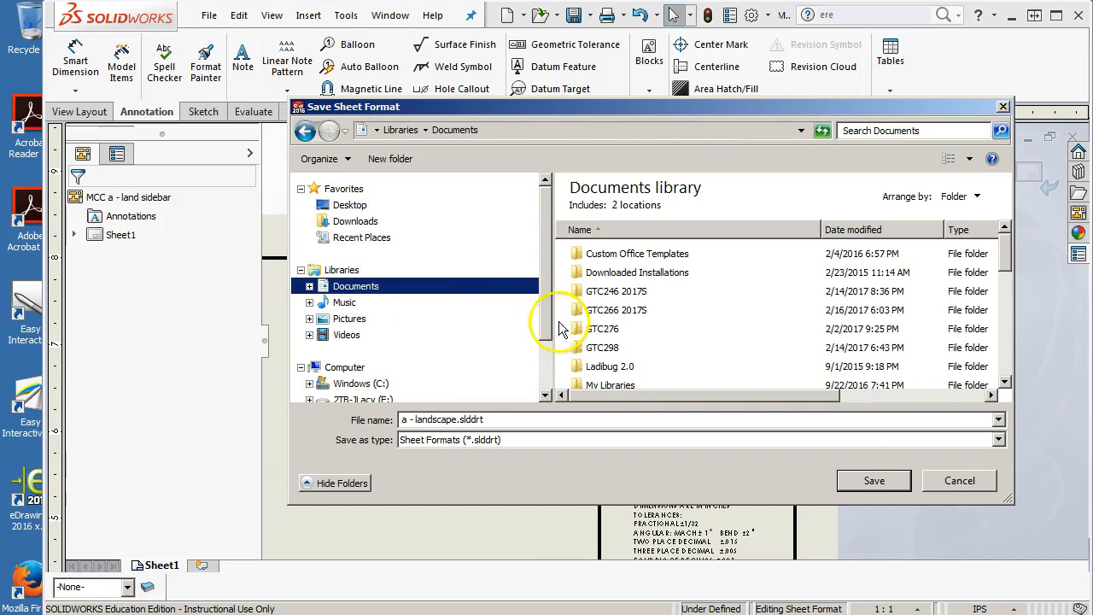
left_click_drag(1013, 261, 1012, 341)
scroll(758, 323, "down", 2)
double_click(651, 312)
double_click(613, 274)
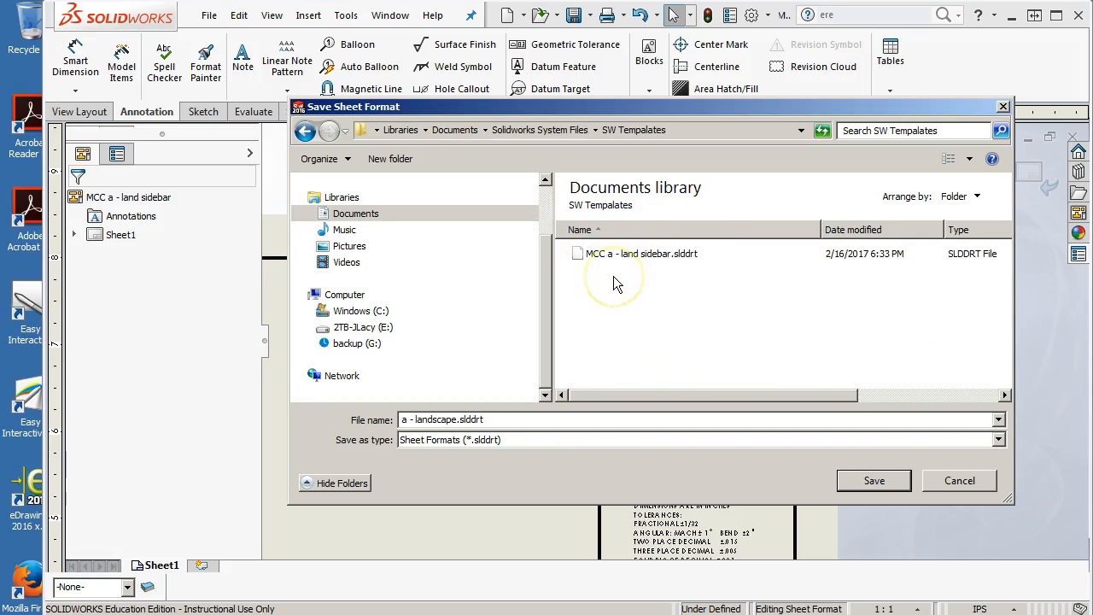
double_click(608, 255)
left_click(642, 333)
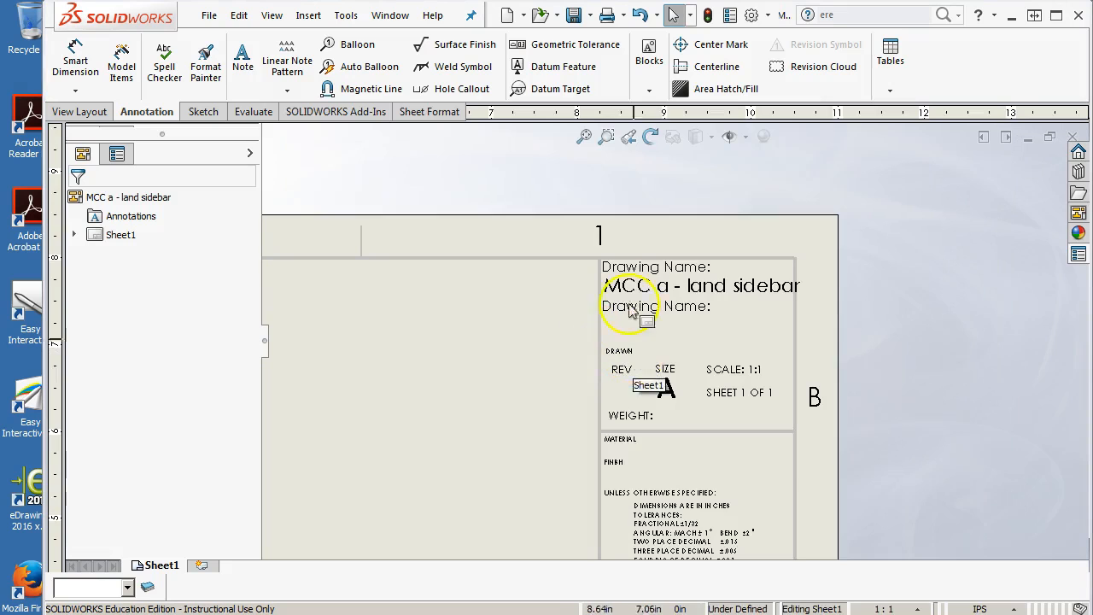
Step: Save the drawing again as a drawing template, replacing "MCC a - land sidebar.drwdot" in the SW Tempalates folder
left_click(209, 15)
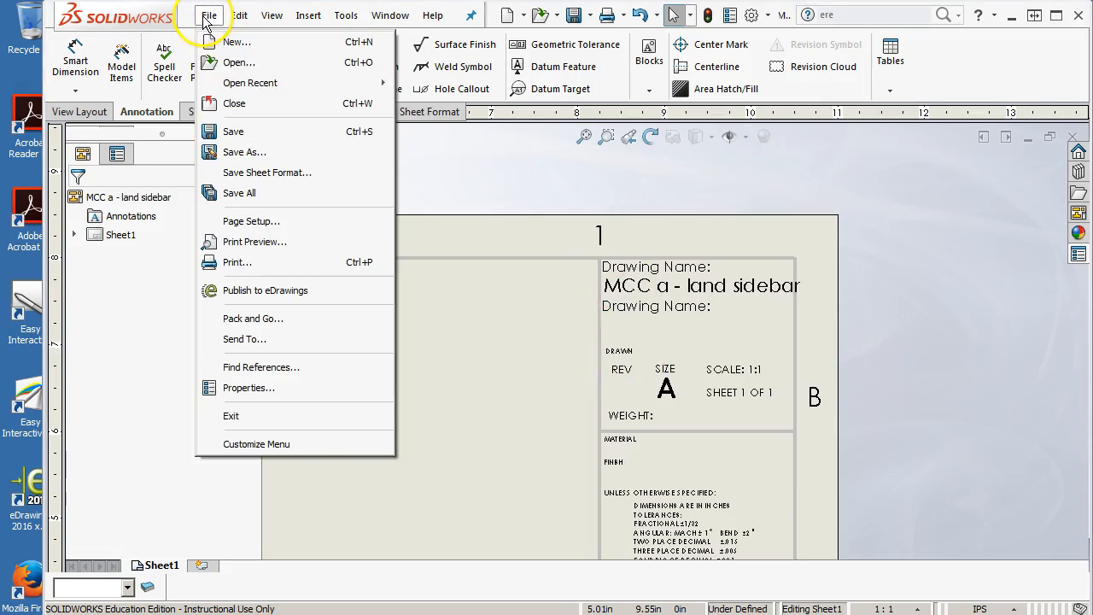
left_click(247, 152)
left_click(300, 372)
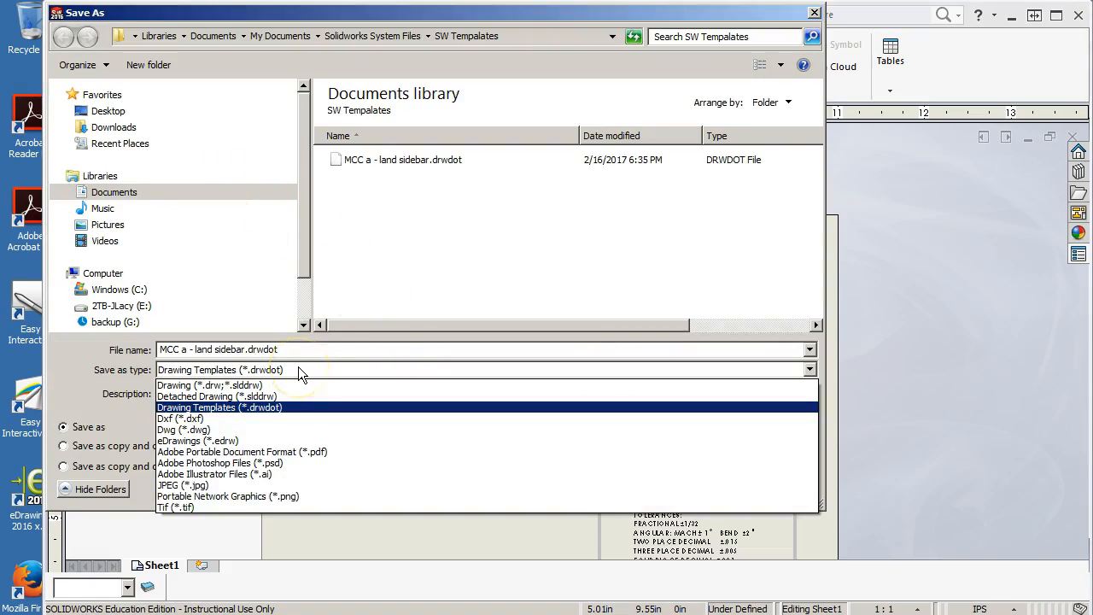
left_click(300, 371)
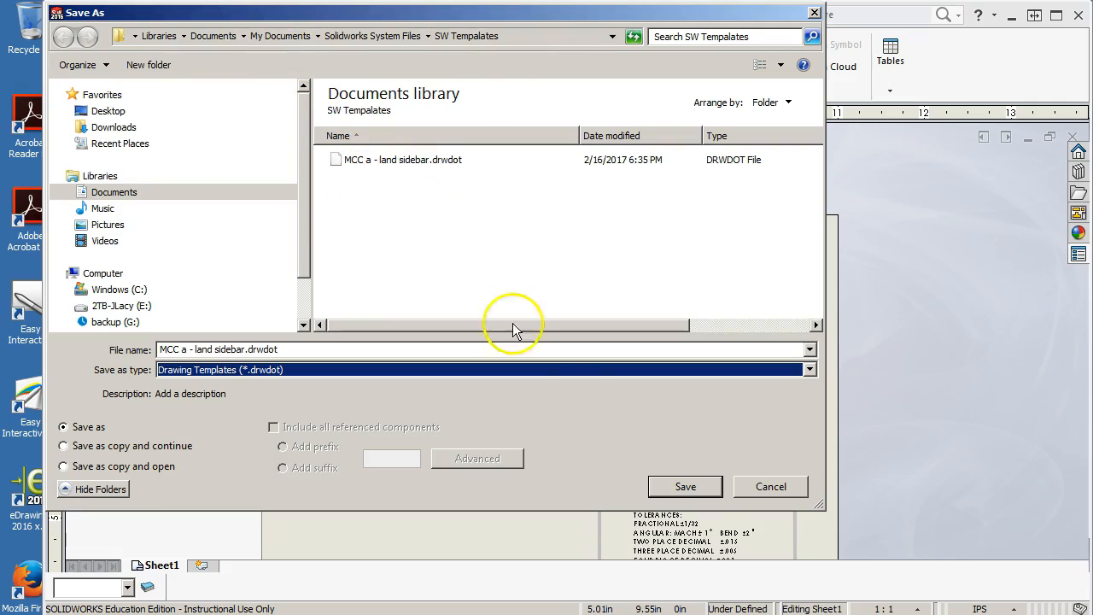
left_click(659, 486)
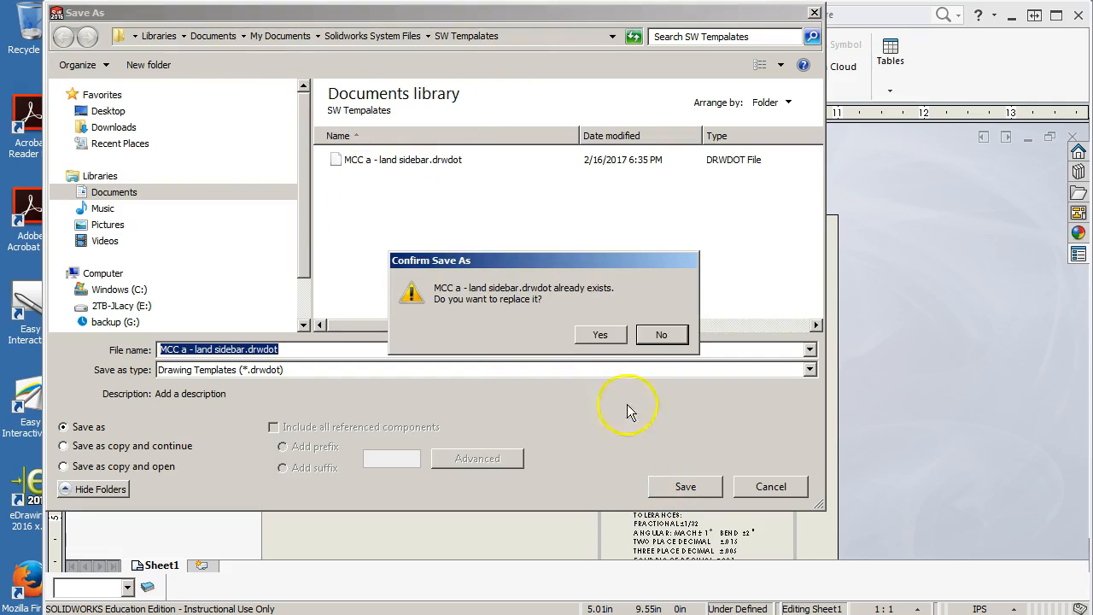
left_click(608, 336)
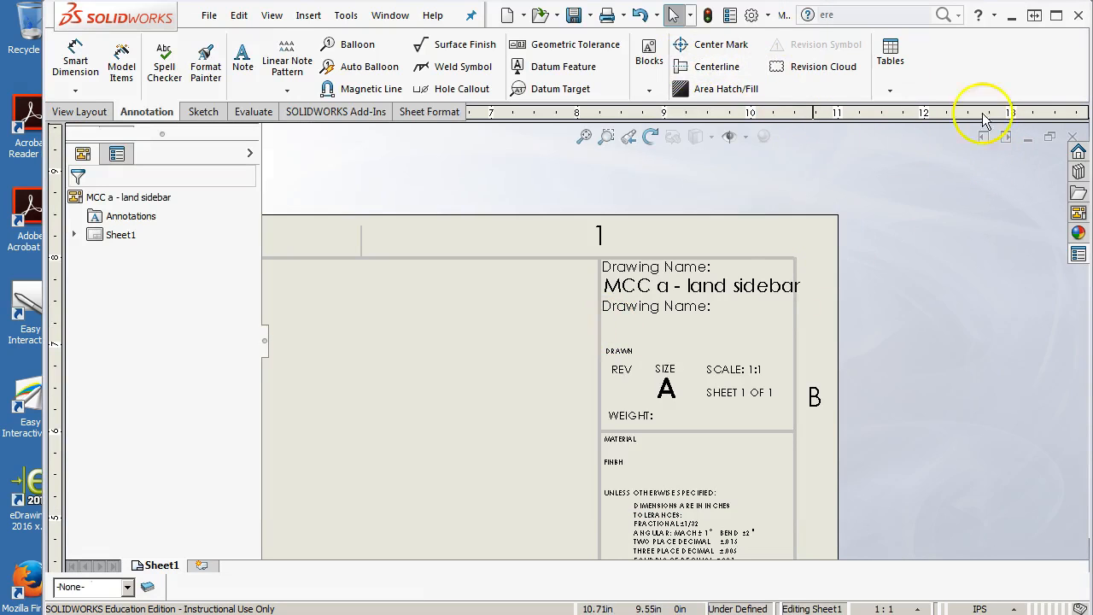
Step: Close the template drawing and create a new drawing from the MCC a - land sidebar template
left_click(1073, 136)
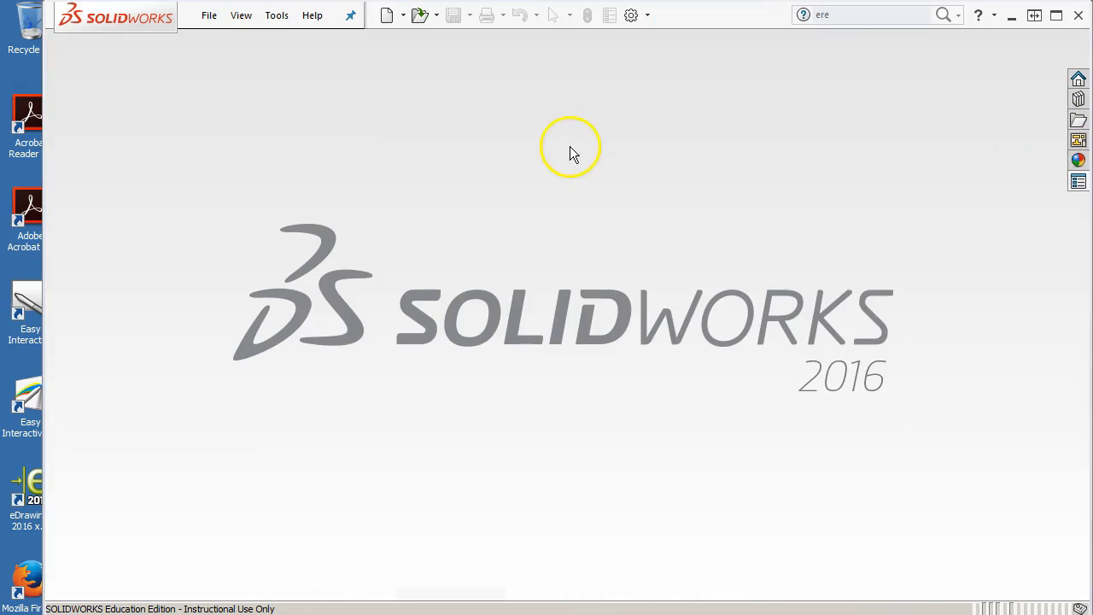
left_click(386, 17)
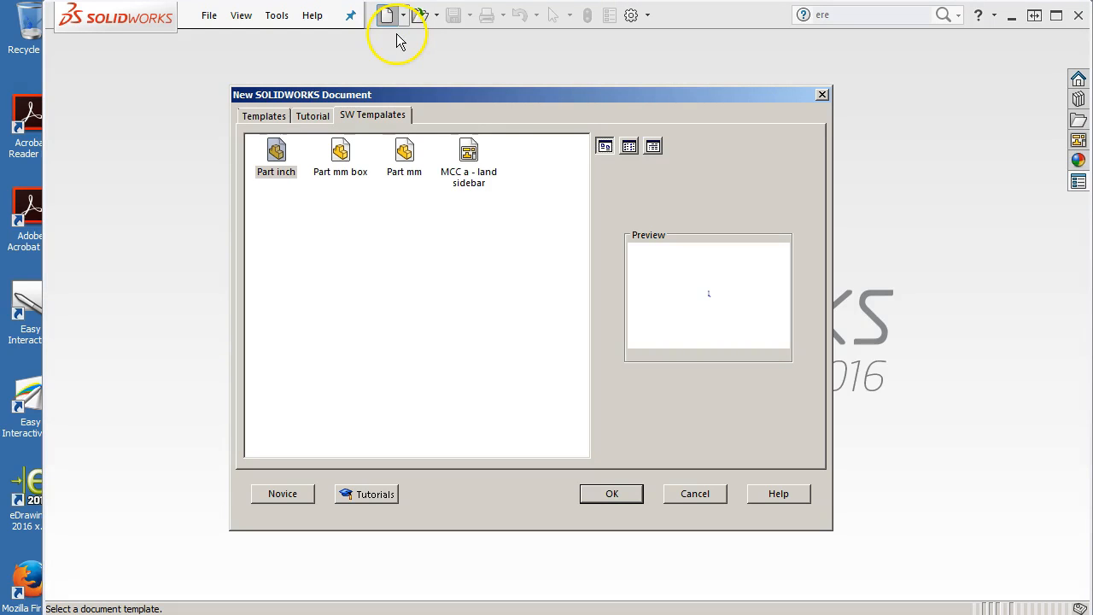
double_click(465, 174)
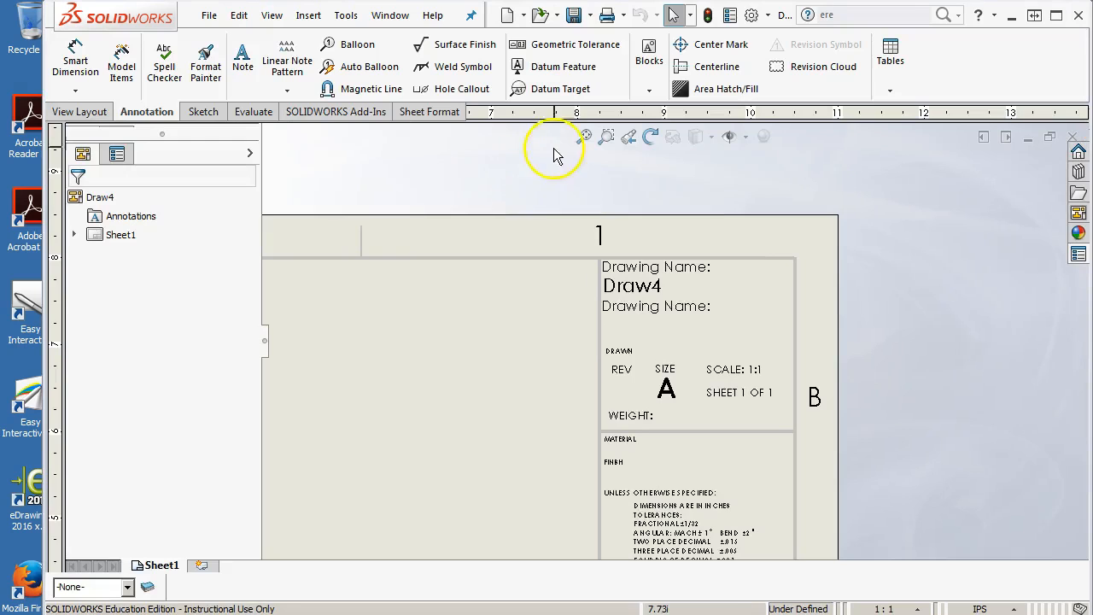
left_click(586, 135)
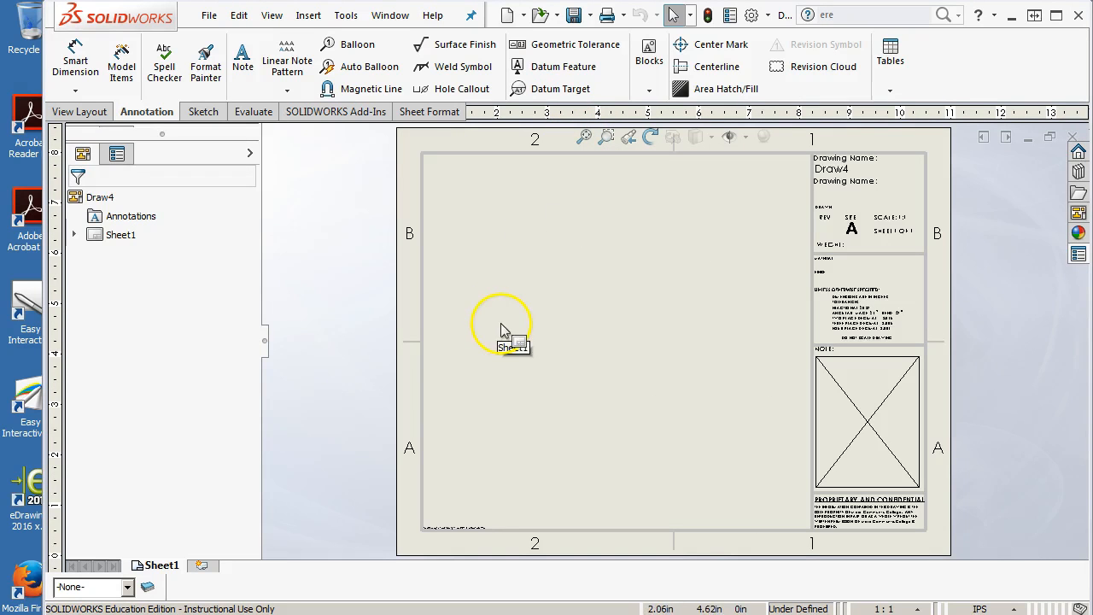
Step: Preview the MCC a - land sidebar sheet format for an additional sheet, then cancel without adding the sheet
left_click(203, 566)
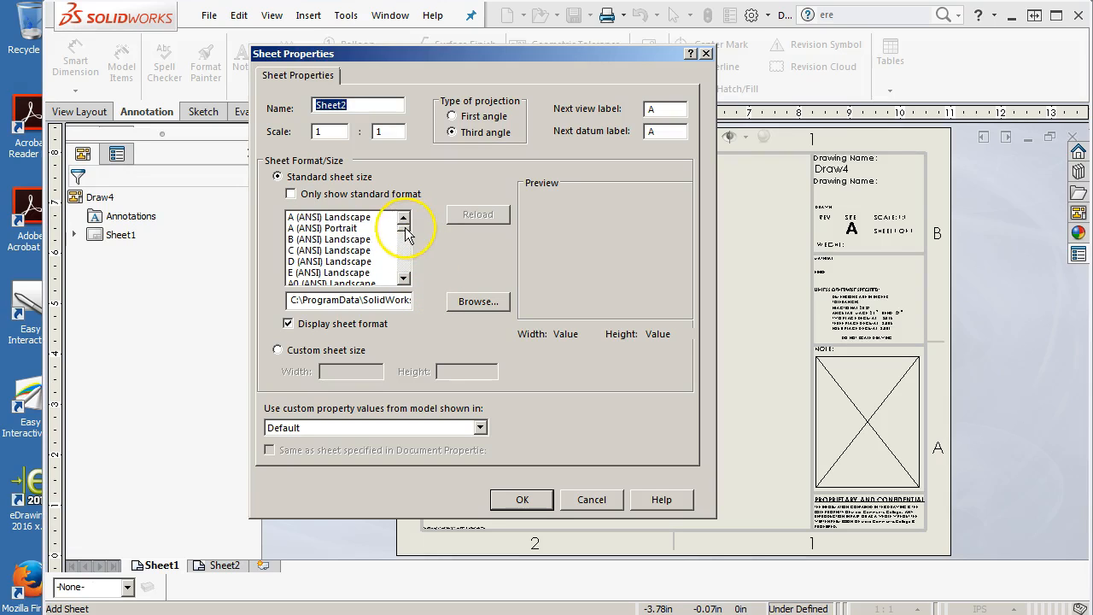
left_click_drag(402, 228, 404, 281)
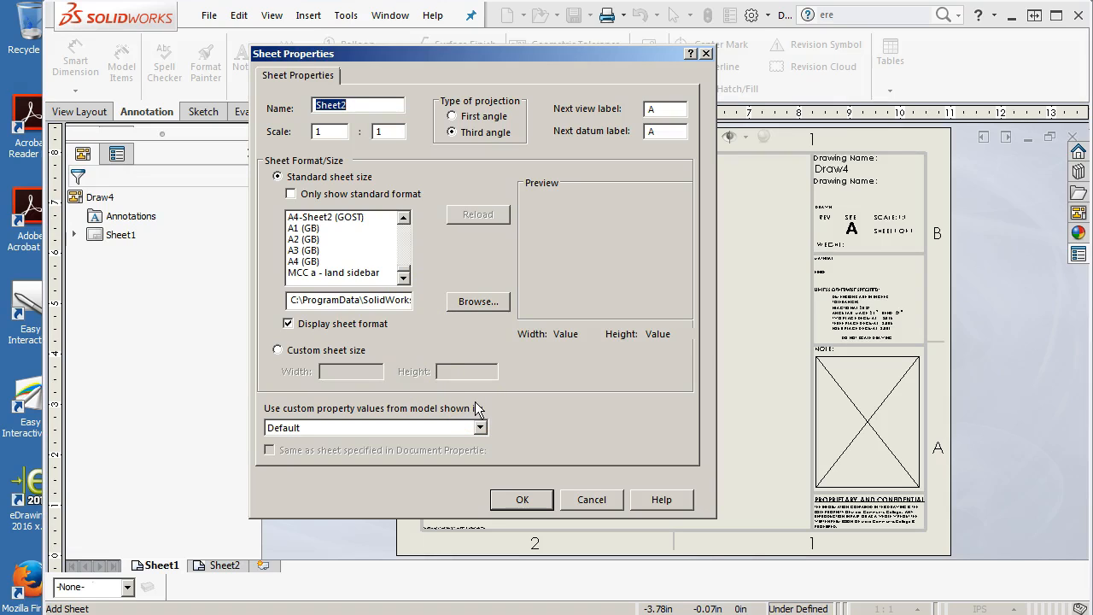
left_click_drag(404, 268, 402, 222)
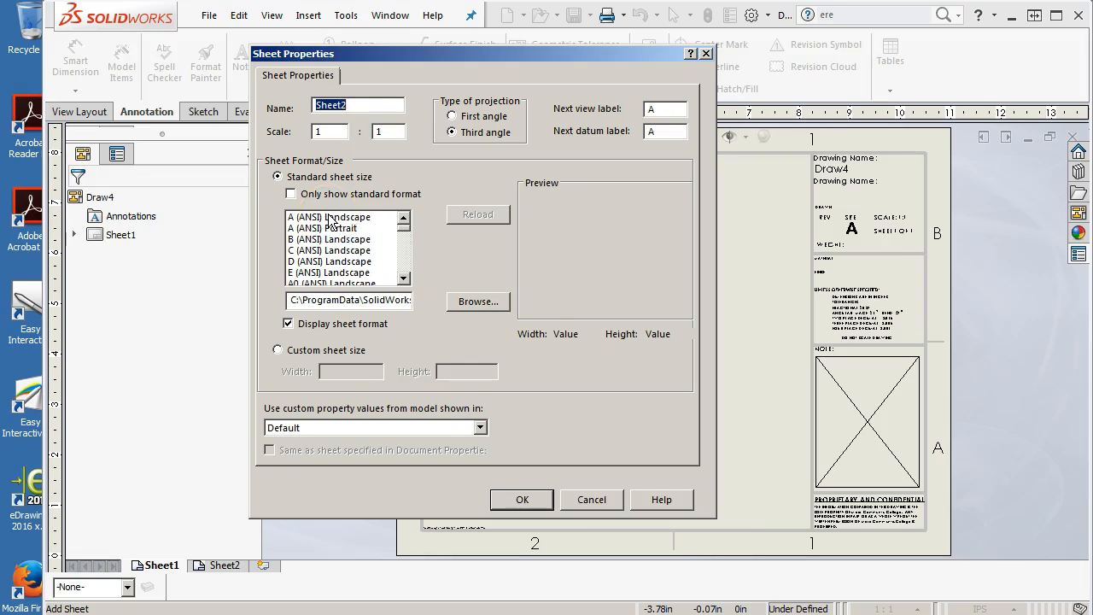
left_click_drag(403, 229, 397, 279)
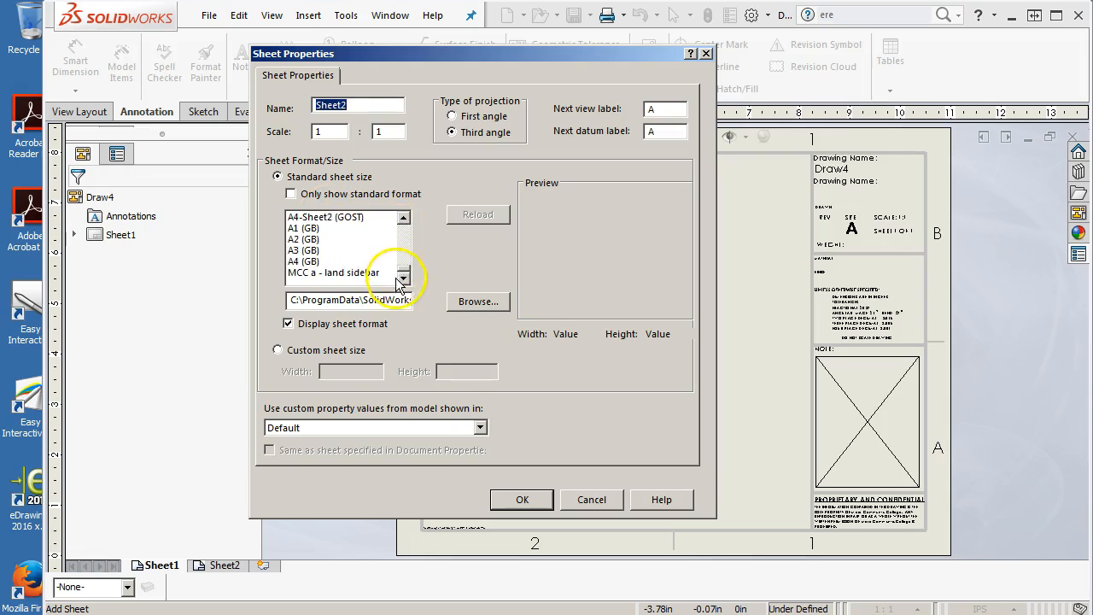
left_click(362, 274)
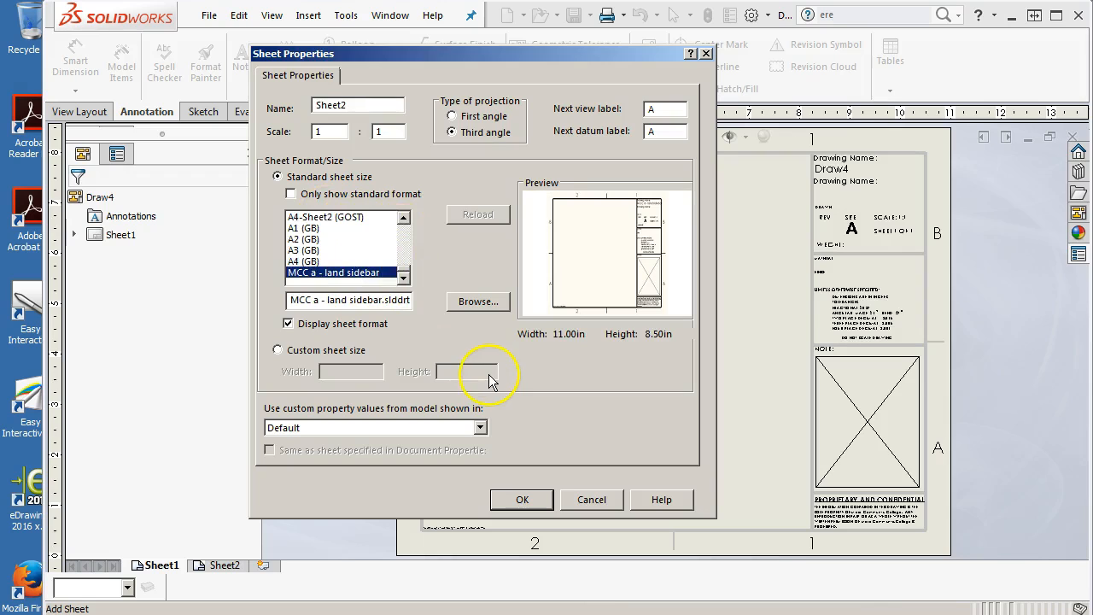
left_click(589, 499)
Step: Turn off the system drawing option that shows the sheet format dialog when adding a new sheet
left_click(770, 17)
left_click(777, 36)
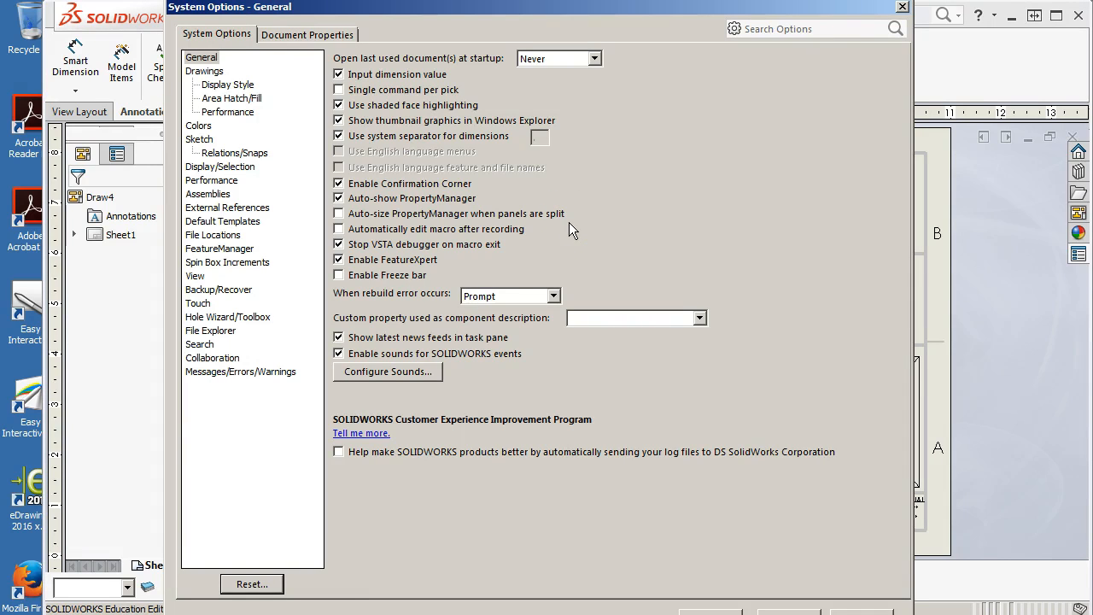
left_click(209, 73)
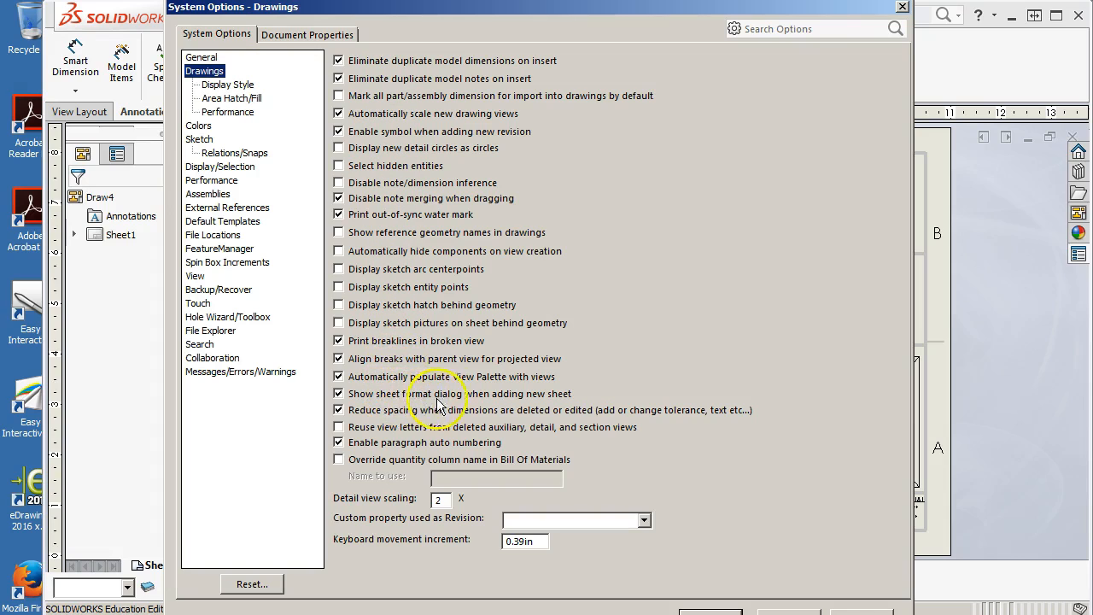
left_click(339, 395)
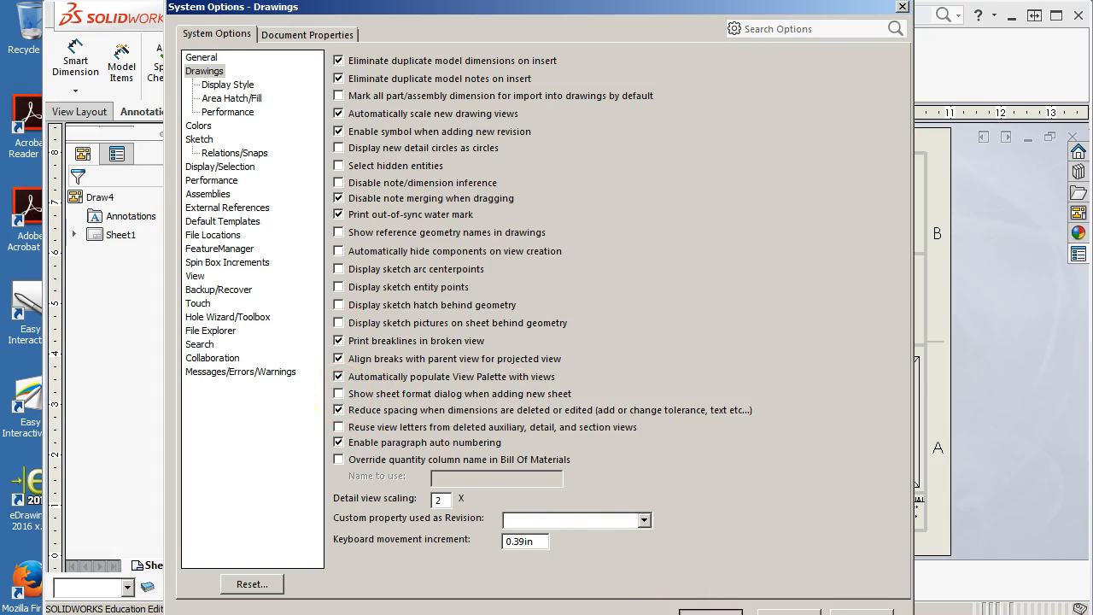
key("Return")
Step: Add a second sheet to the drawing and change its sheet format to MCC a - land sidebar
left_click(208, 567)
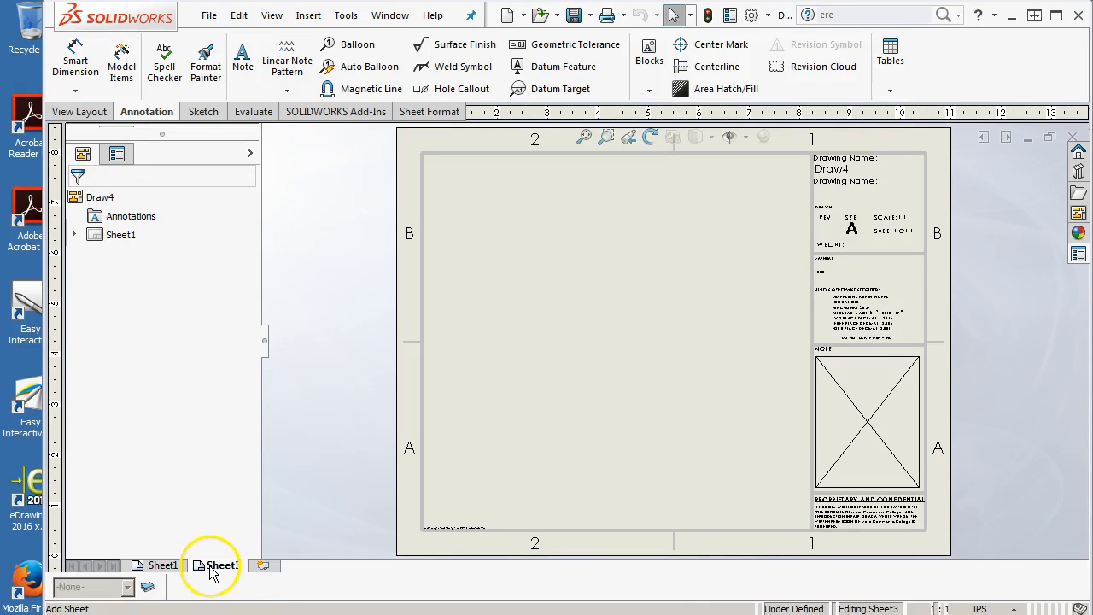
left_click_drag(213, 573, 727, 362)
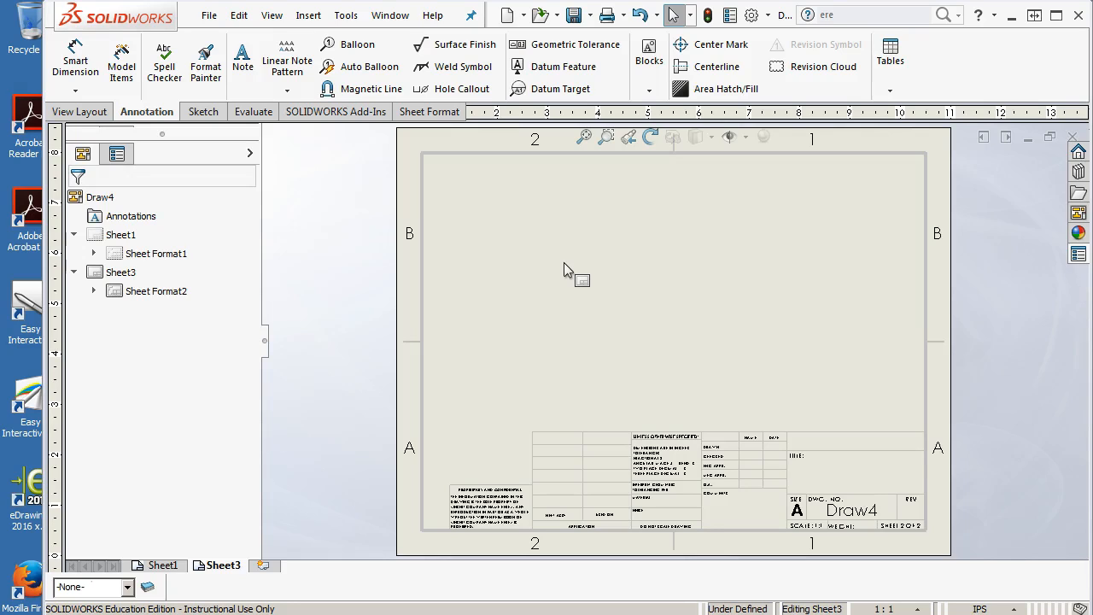
left_click(376, 253)
right_click(637, 346)
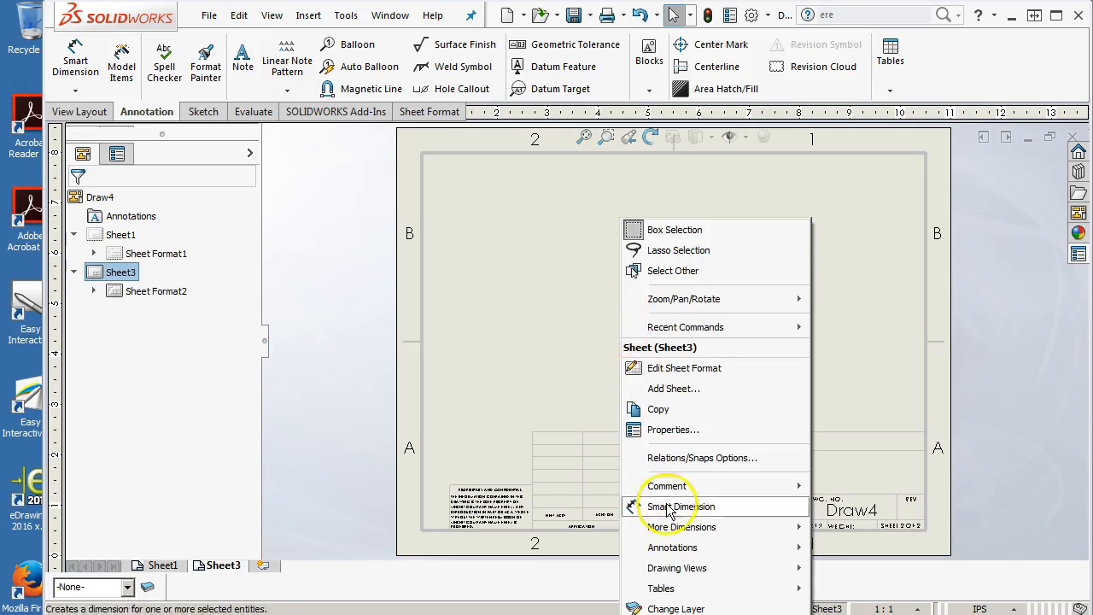
left_click(673, 430)
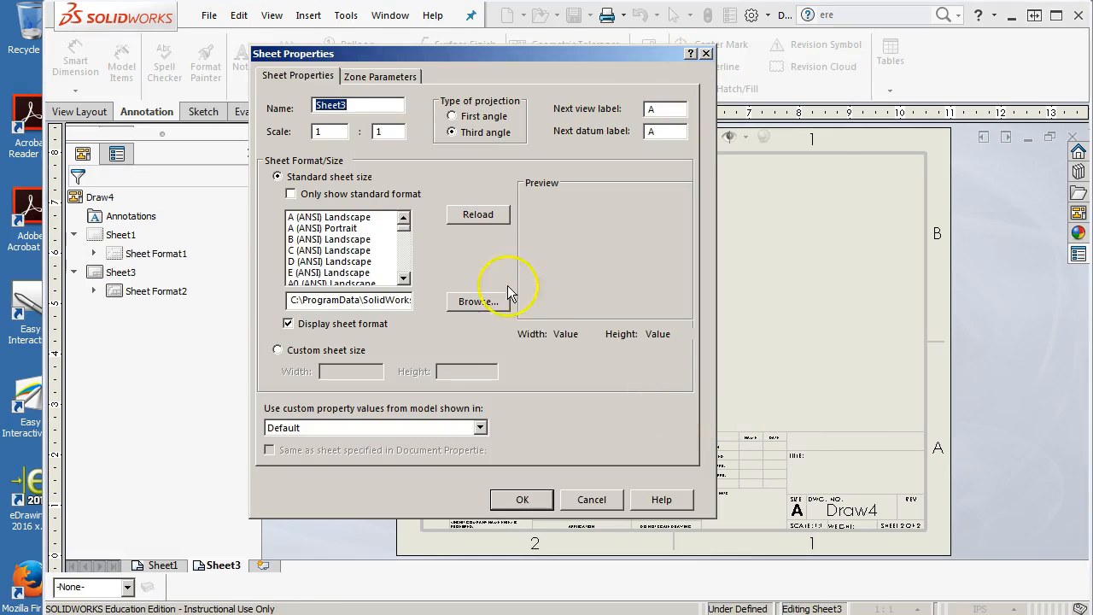
scroll(393, 252, "down", 5)
left_click(346, 272)
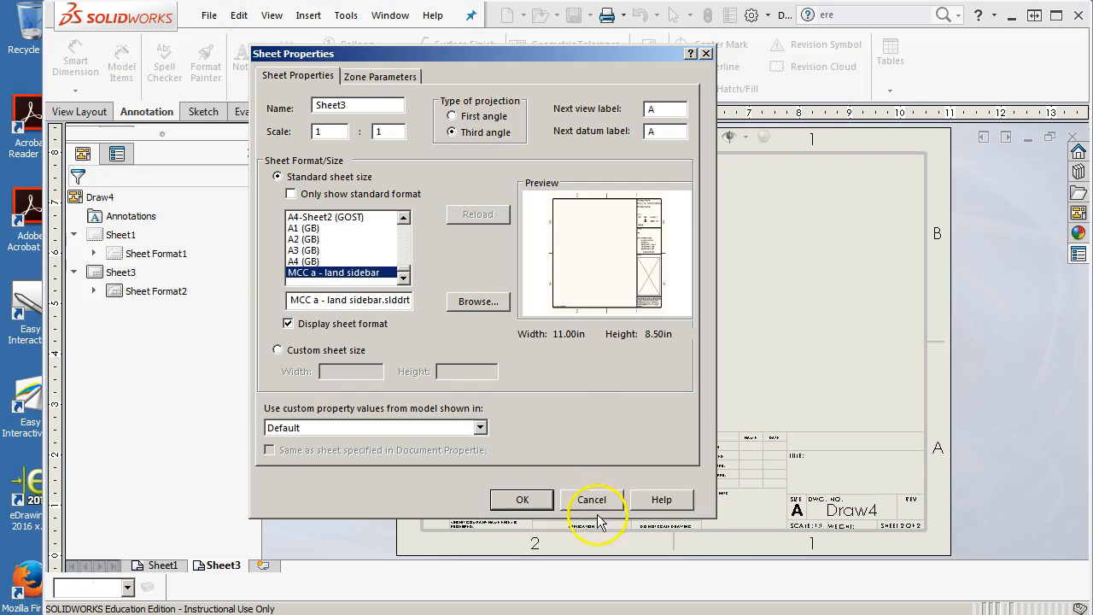
left_click(524, 499)
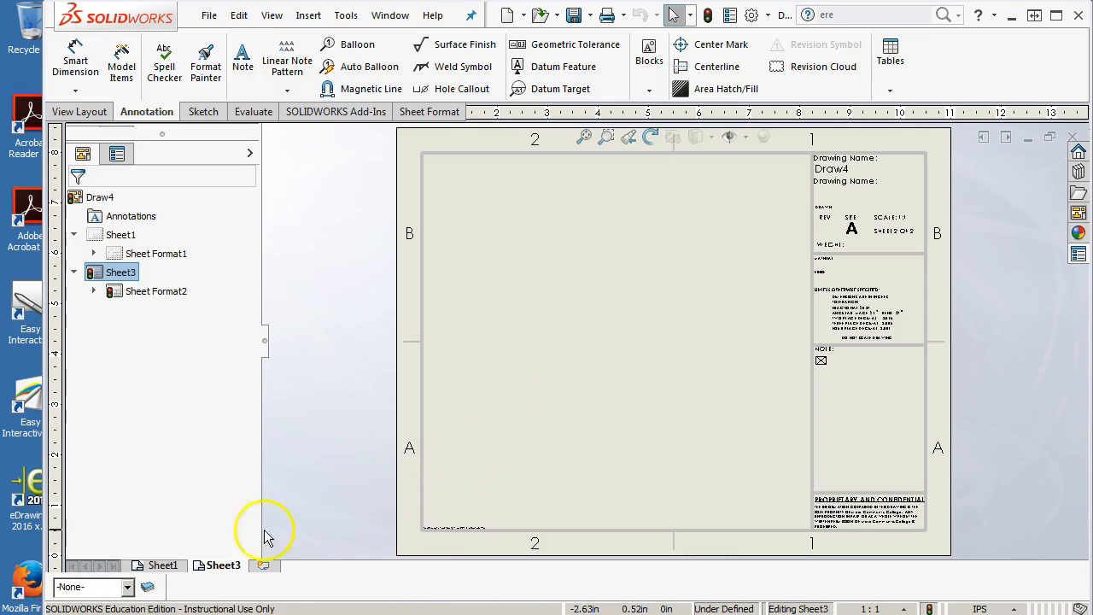
Step: Delete the added Sheet3 from the drawing, leaving only Sheet1
right_click(224, 570)
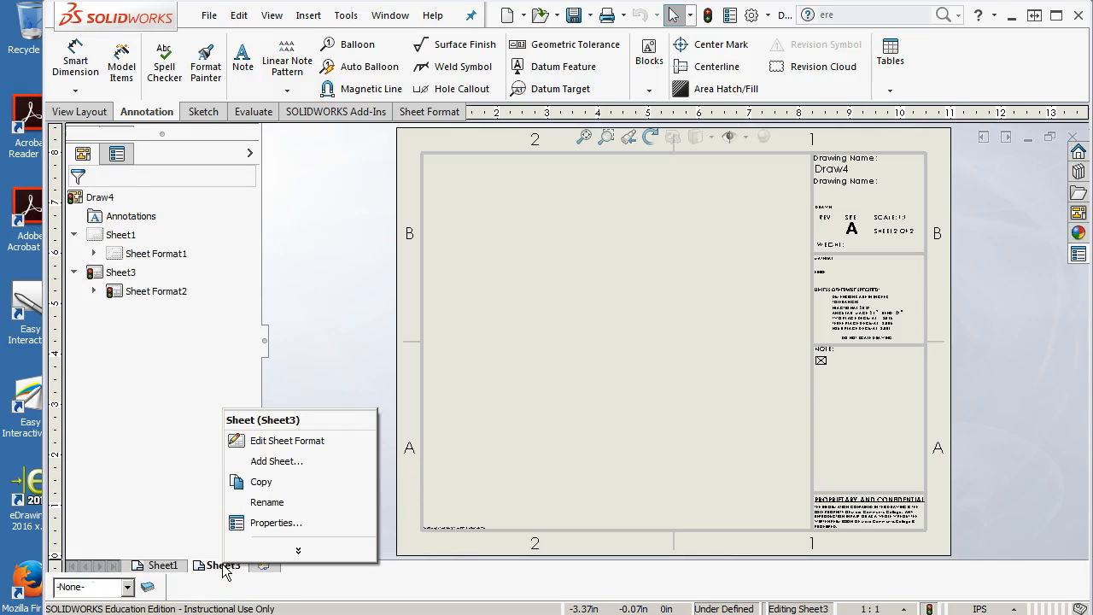
left_click(589, 511)
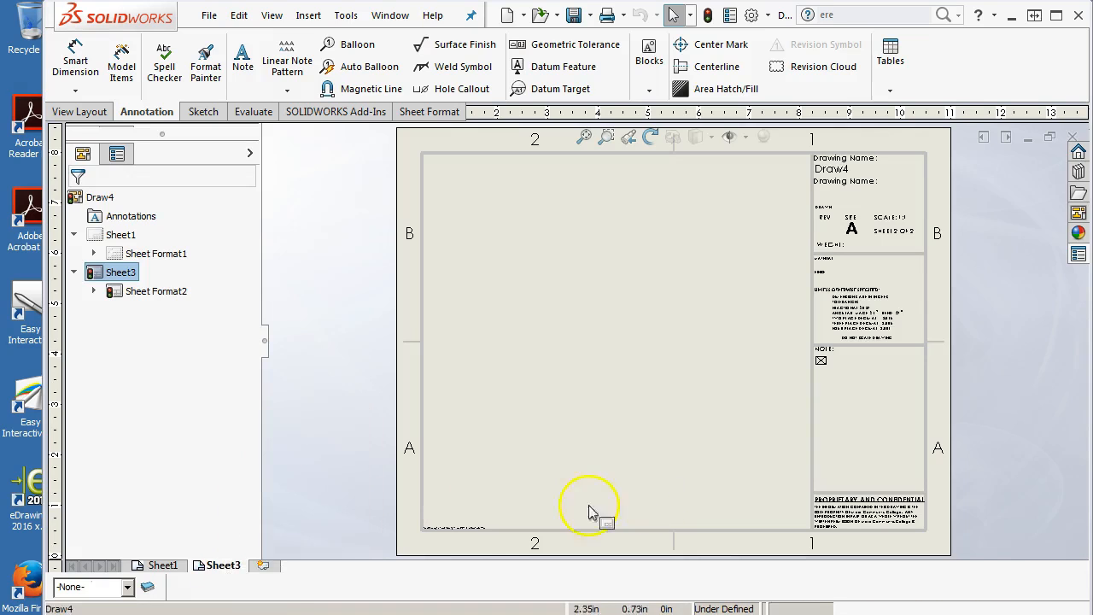
left_click(224, 568)
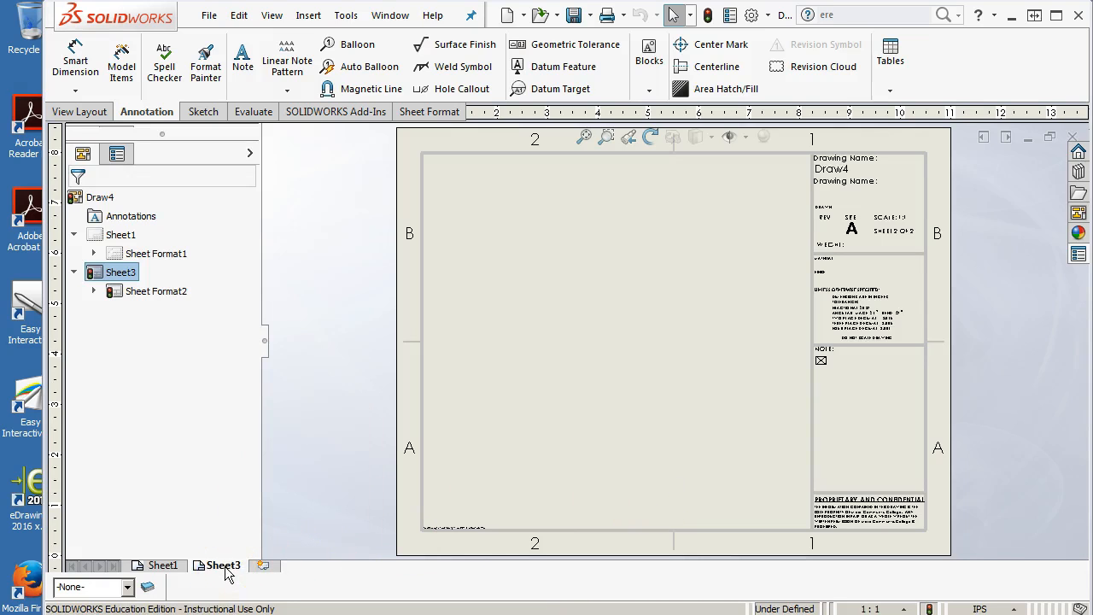
right_click(128, 272)
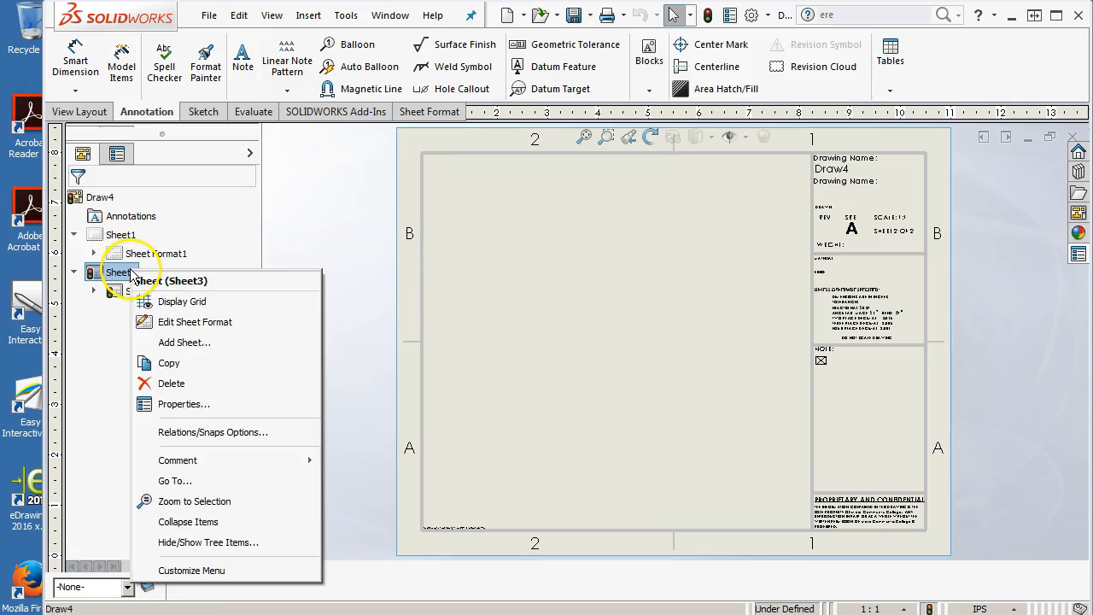
left_click(166, 384)
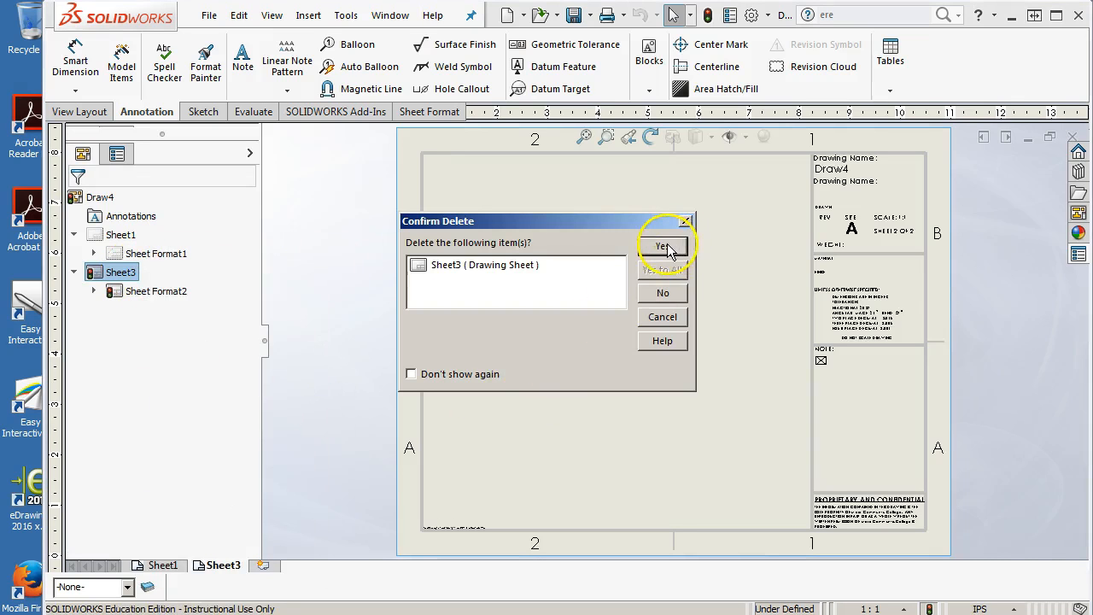
left_click(664, 246)
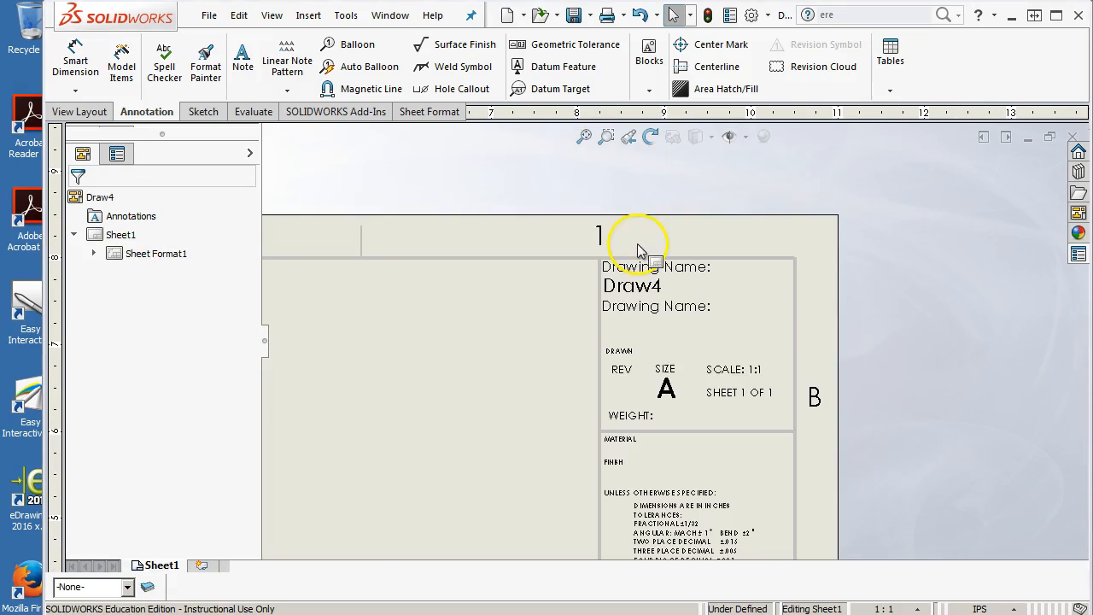
Step: Save the drawing as a drawing template, replacing "Drawing.drwdot" in the SolidWorks 2014 templates folder, and show the whole sheet
left_click(203, 17)
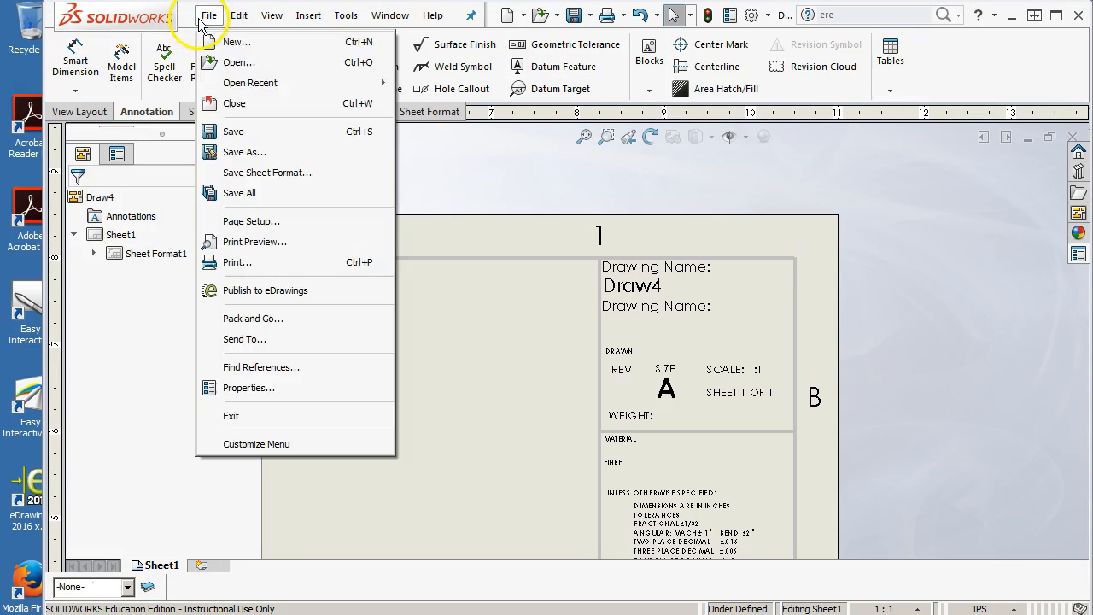
left_click(260, 157)
left_click(275, 370)
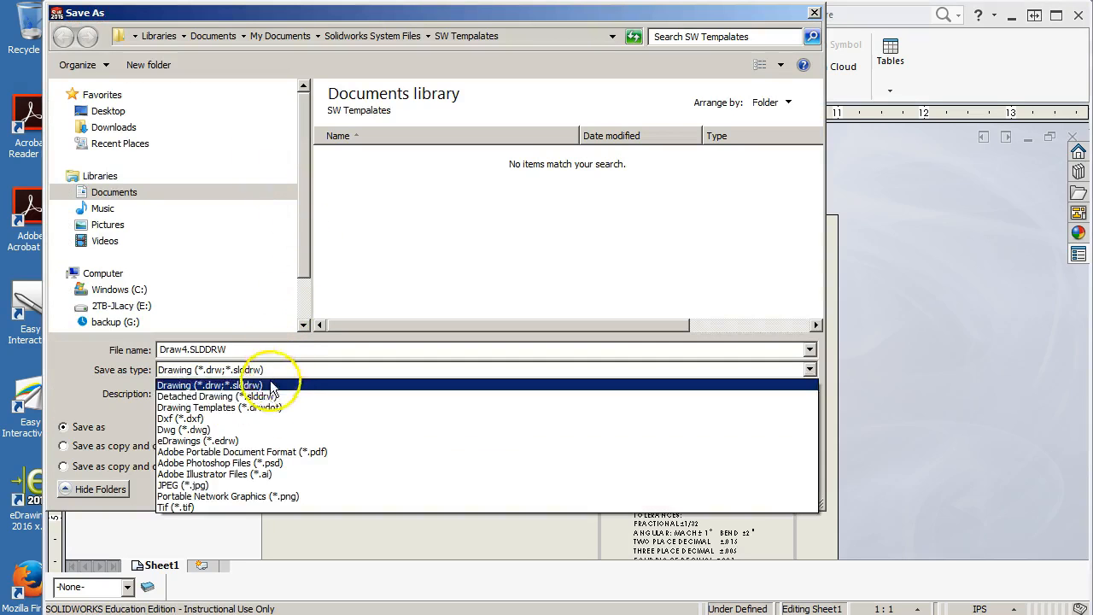
left_click(261, 408)
double_click(369, 114)
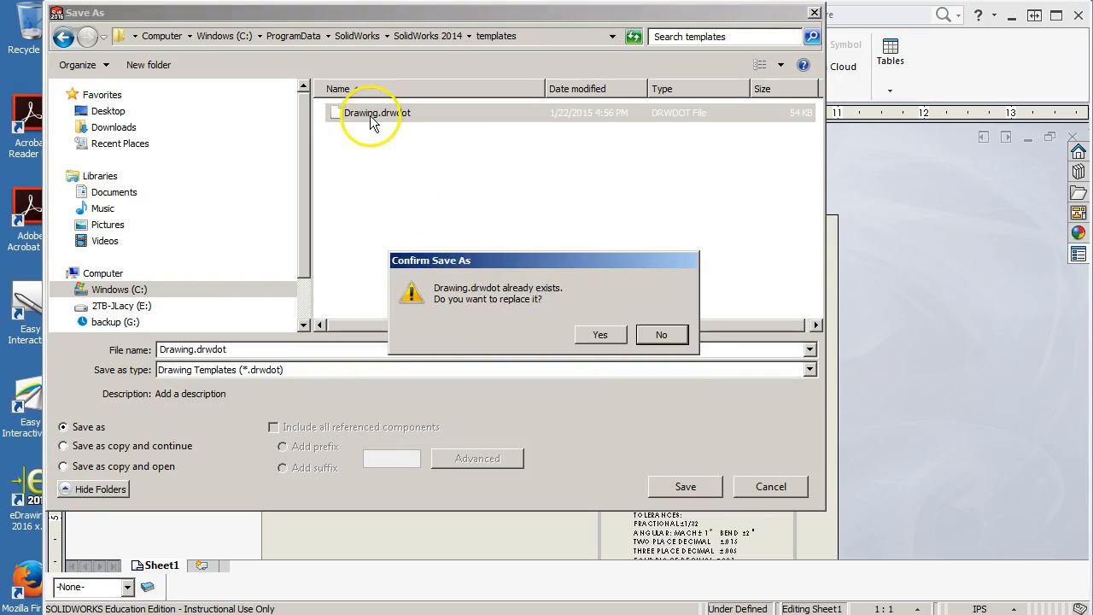
left_click(596, 340)
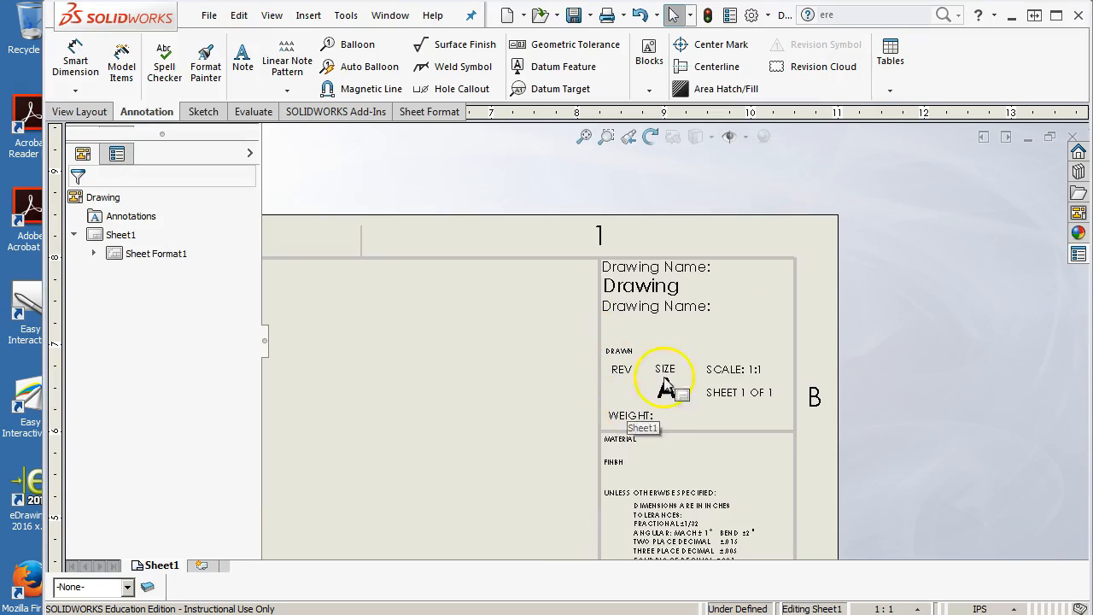
left_click(585, 136)
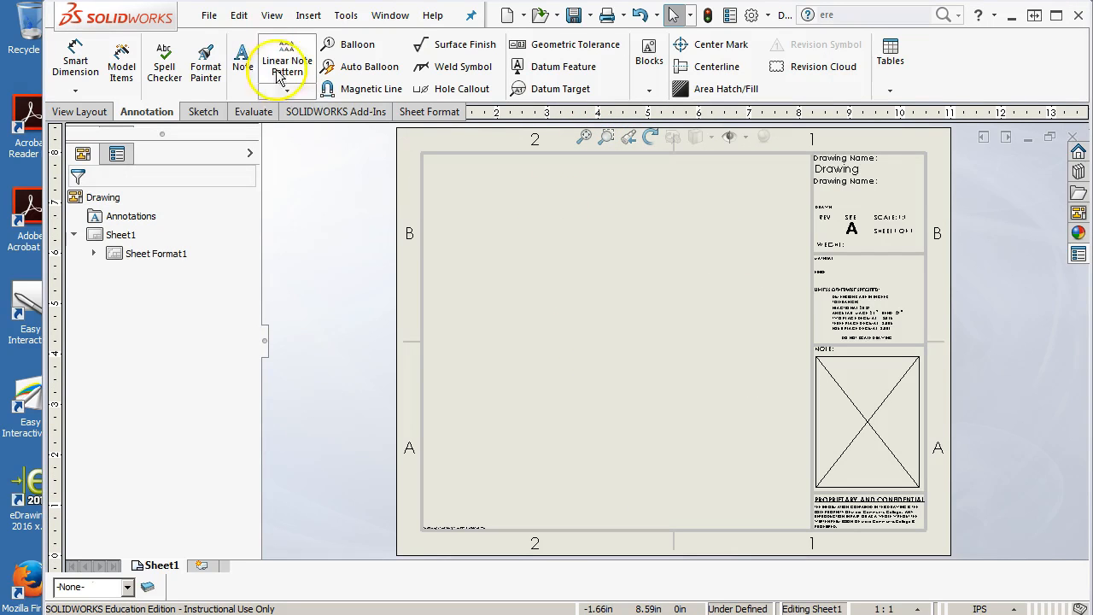
Step: Close this drawing and create one from the MCC a - land sidebar template with a second sheet added
left_click(1072, 137)
left_click(386, 14)
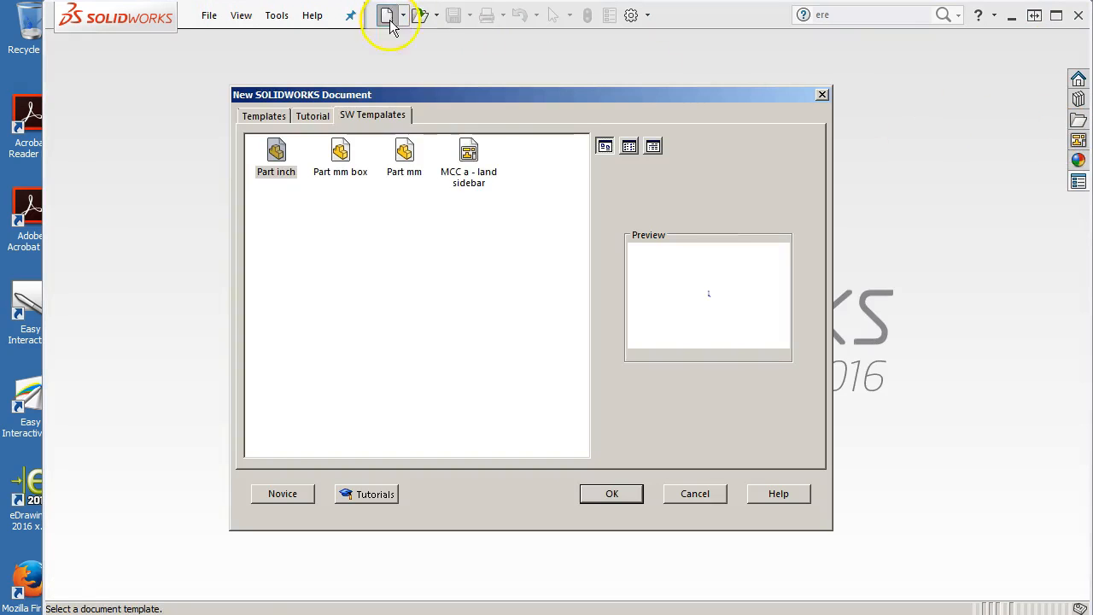
double_click(474, 156)
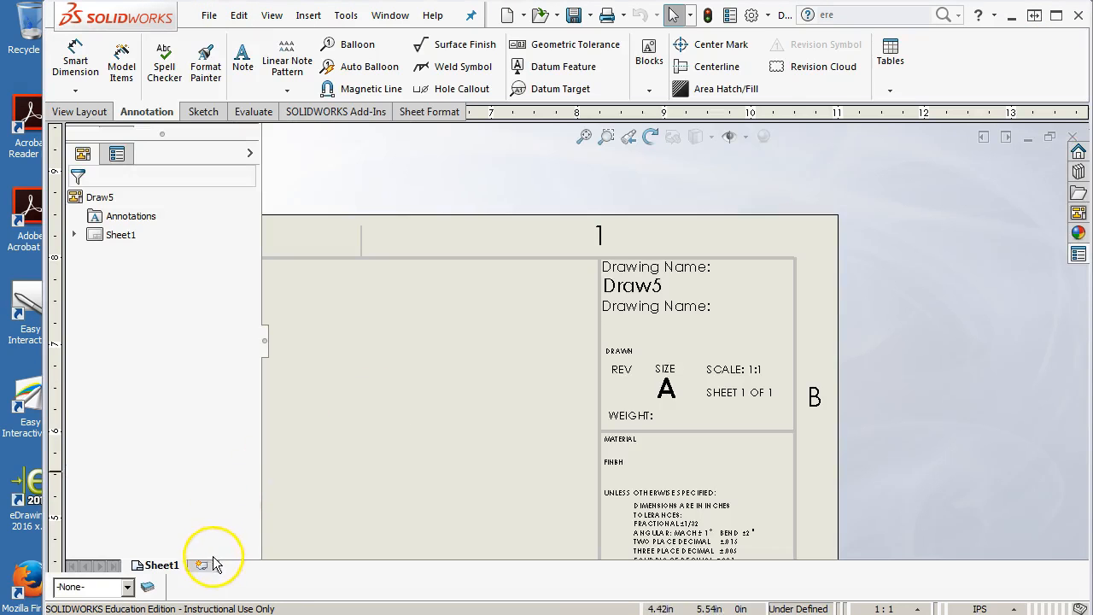
left_click(207, 564)
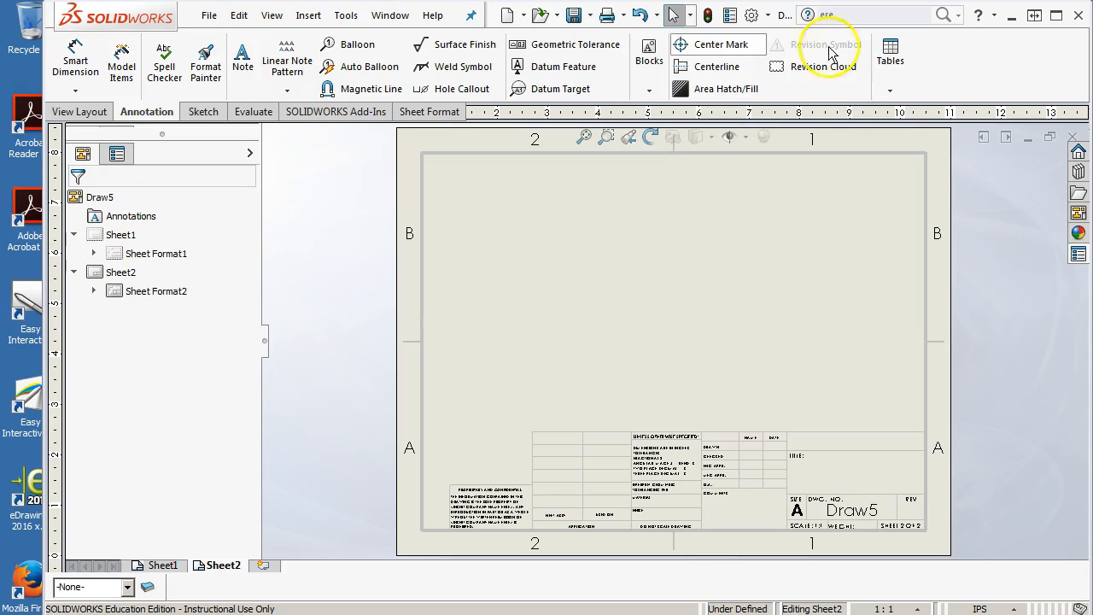
Step: Turn the system drawing option "Show sheet format dialog when adding new sheet" back on
left_click(768, 15)
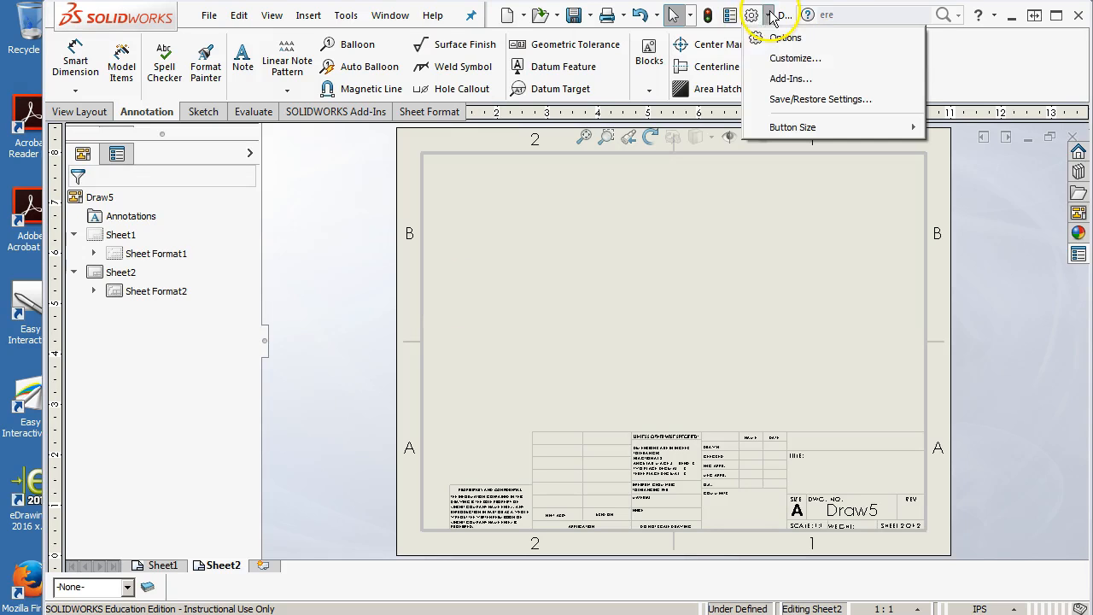
left_click(777, 60)
left_click(611, 589)
left_click(768, 15)
left_click(777, 39)
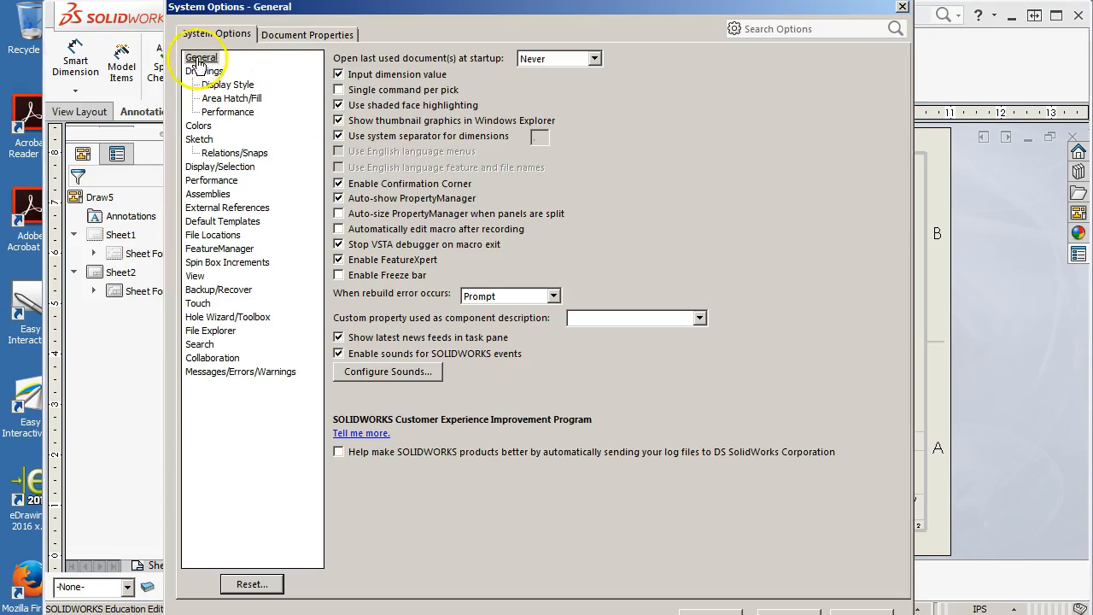
left_click(201, 70)
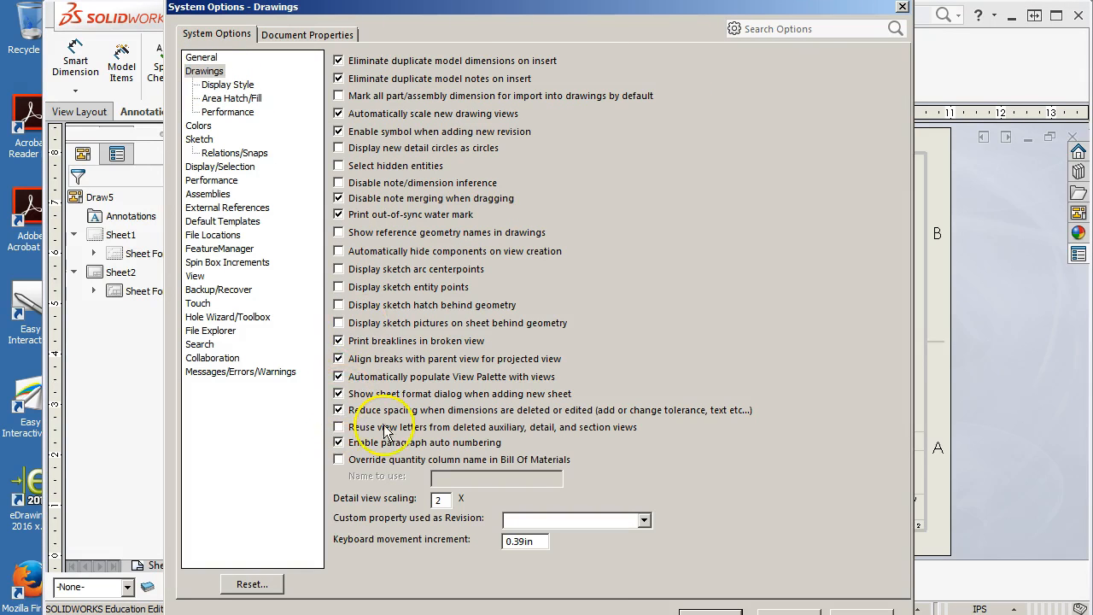
left_click(710, 613)
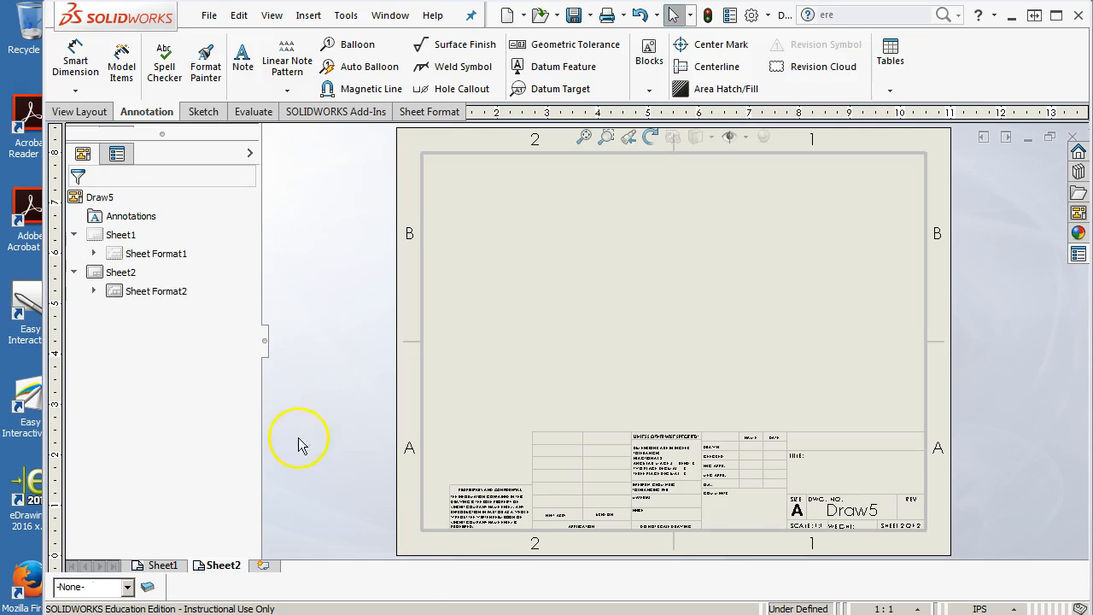
Step: Delete Sheet2 from the new drawing and fit the remaining Sheet1 in the view
right_click(108, 272)
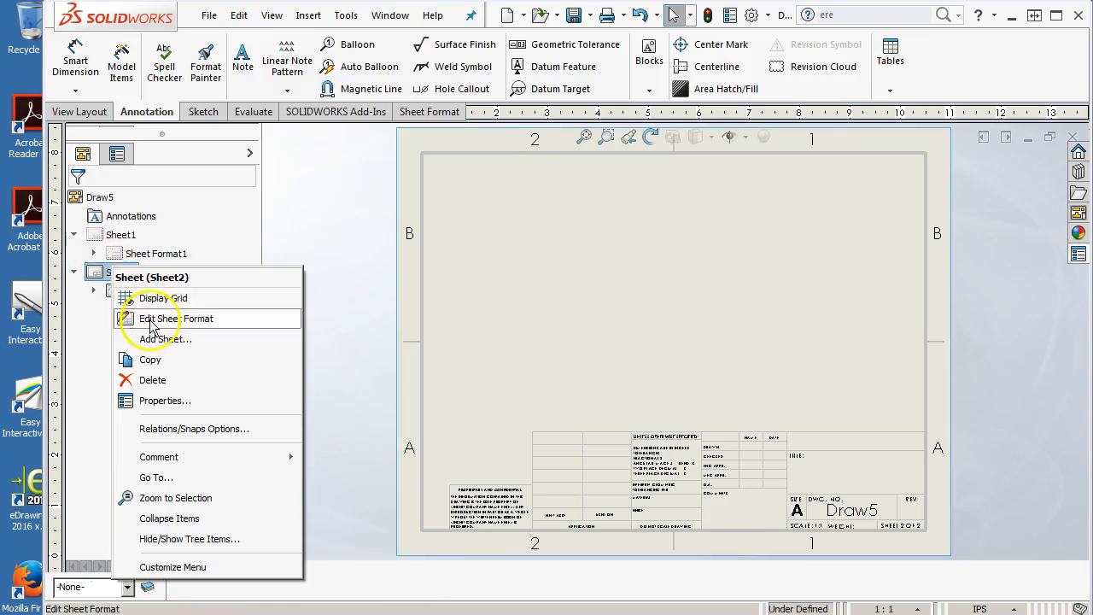
left_click(152, 380)
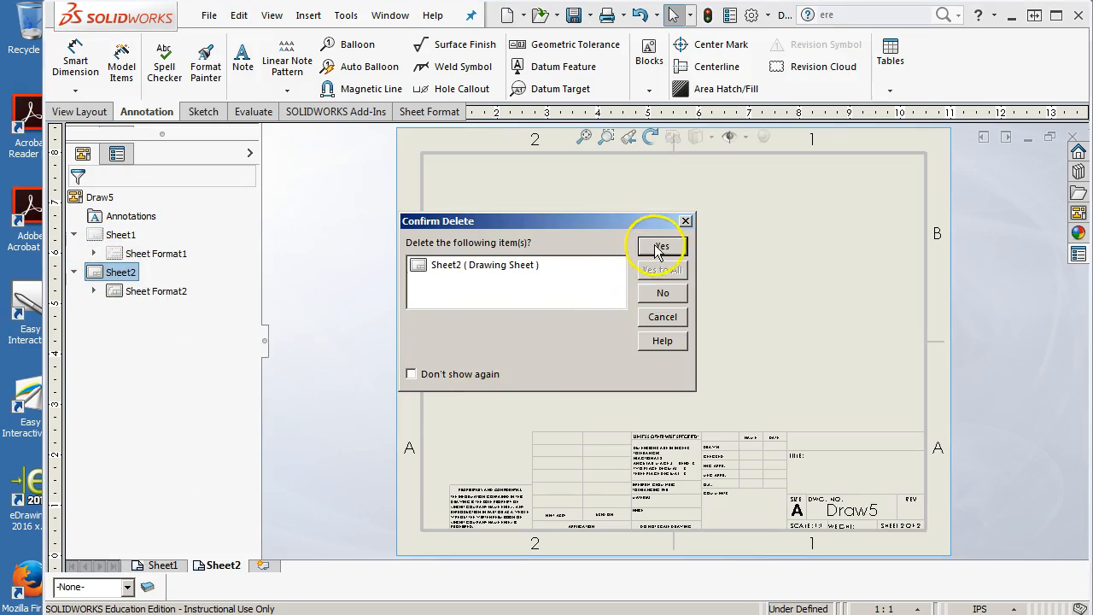
left_click(657, 245)
left_click(587, 136)
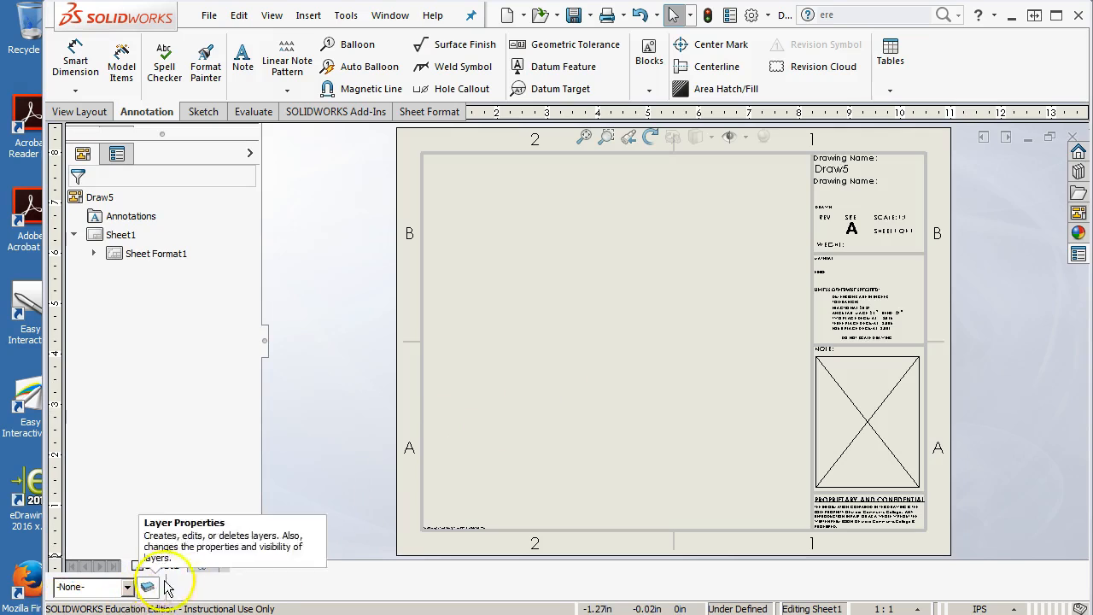
scroll(246, 577, "up", 2)
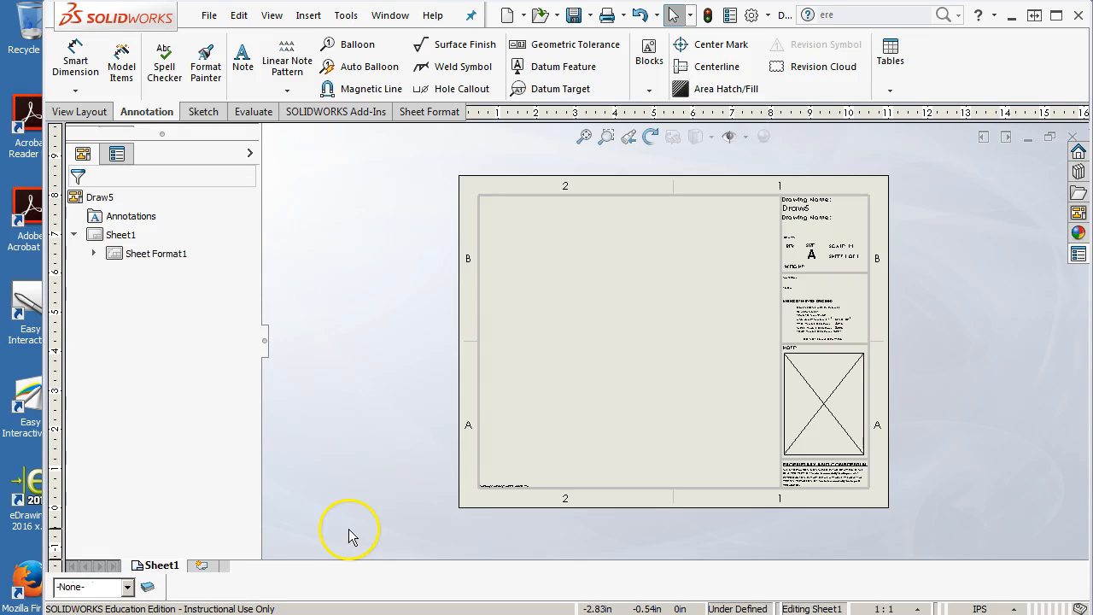
right_click(952, 69)
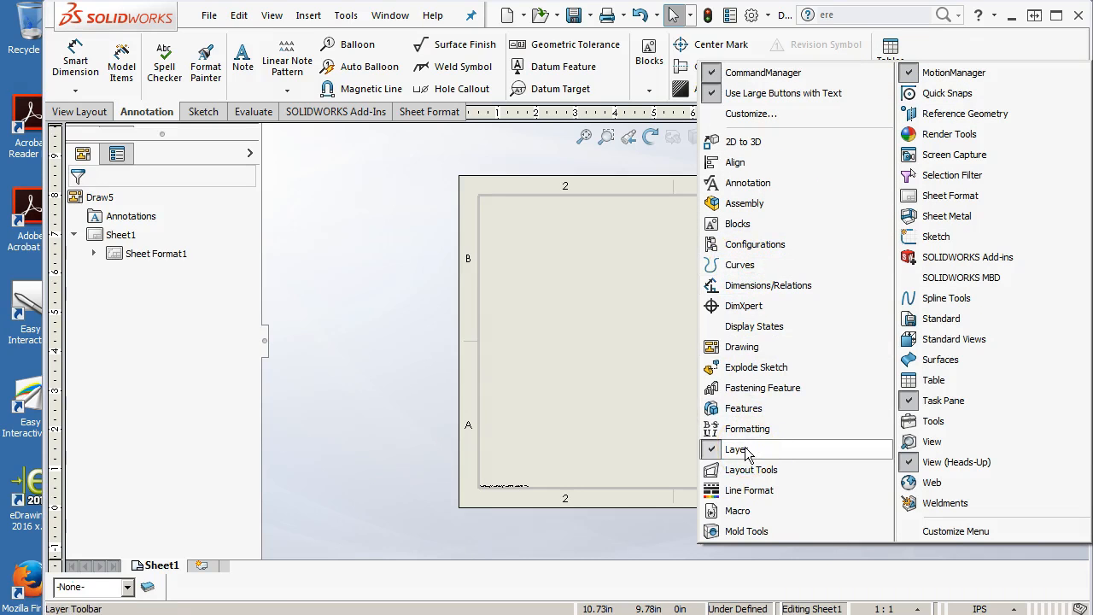
left_click(420, 483)
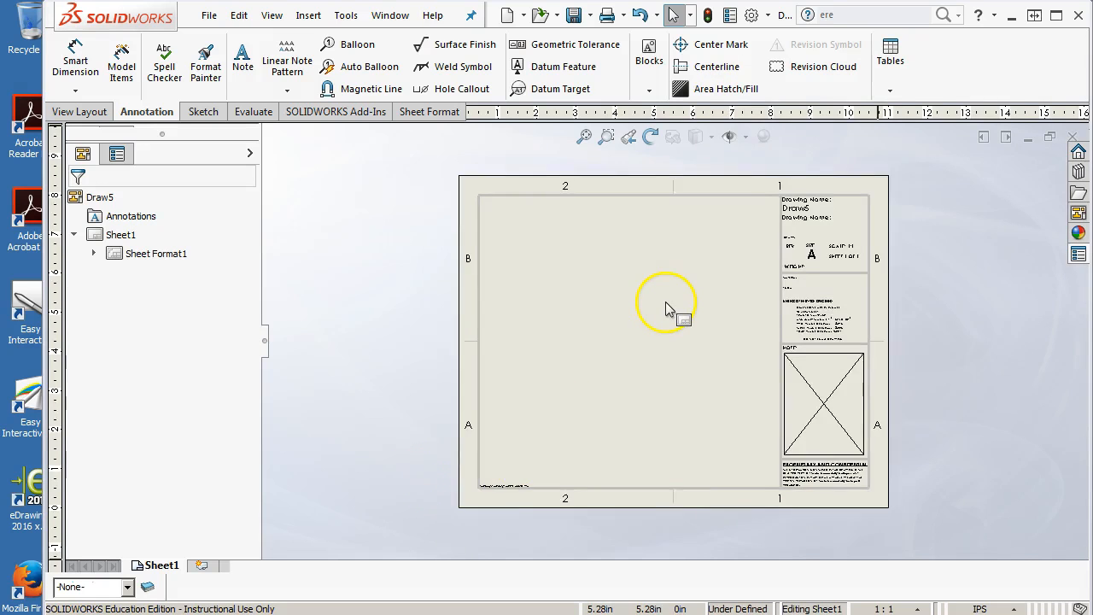
scroll(666, 301, "down", 1)
Step: Create a new drawing layer named DIMS and give it the bright blue basic colour
left_click(147, 587)
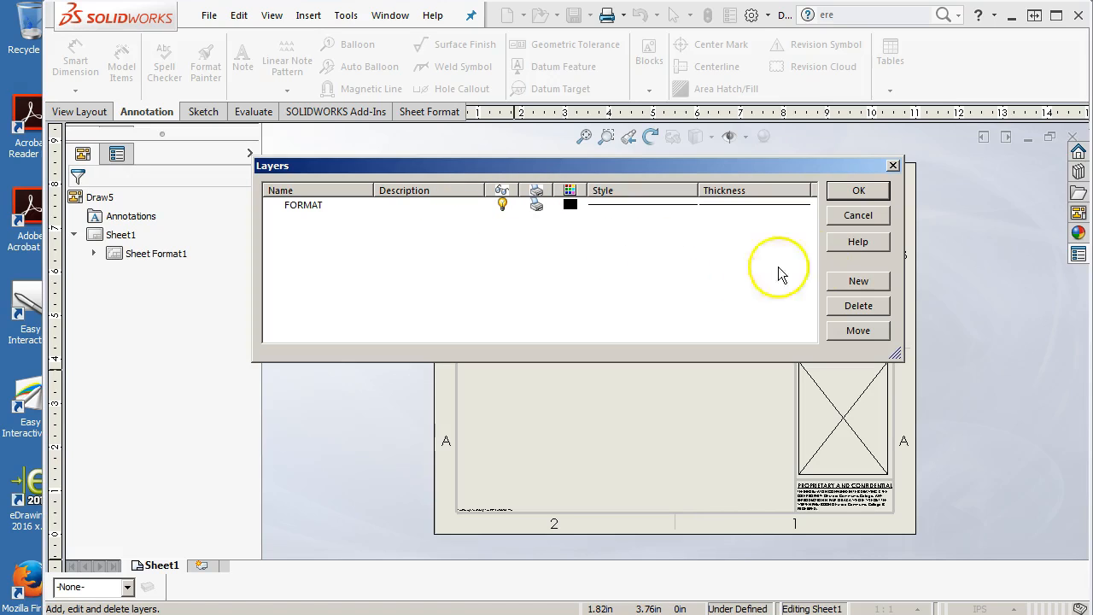
left_click(855, 282)
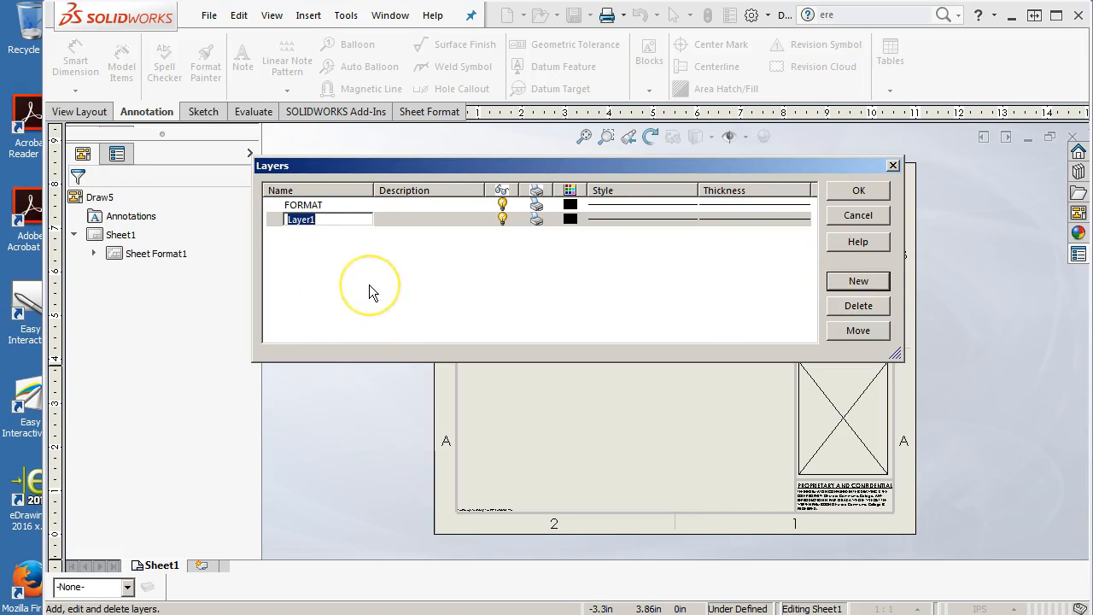
type("DIMS")
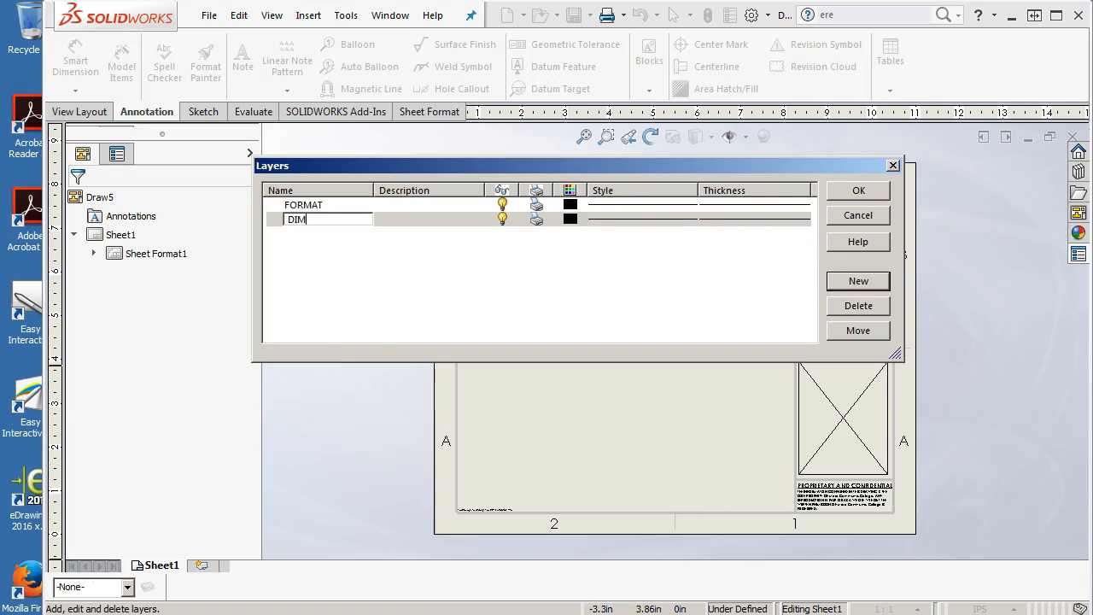
left_click(570, 219)
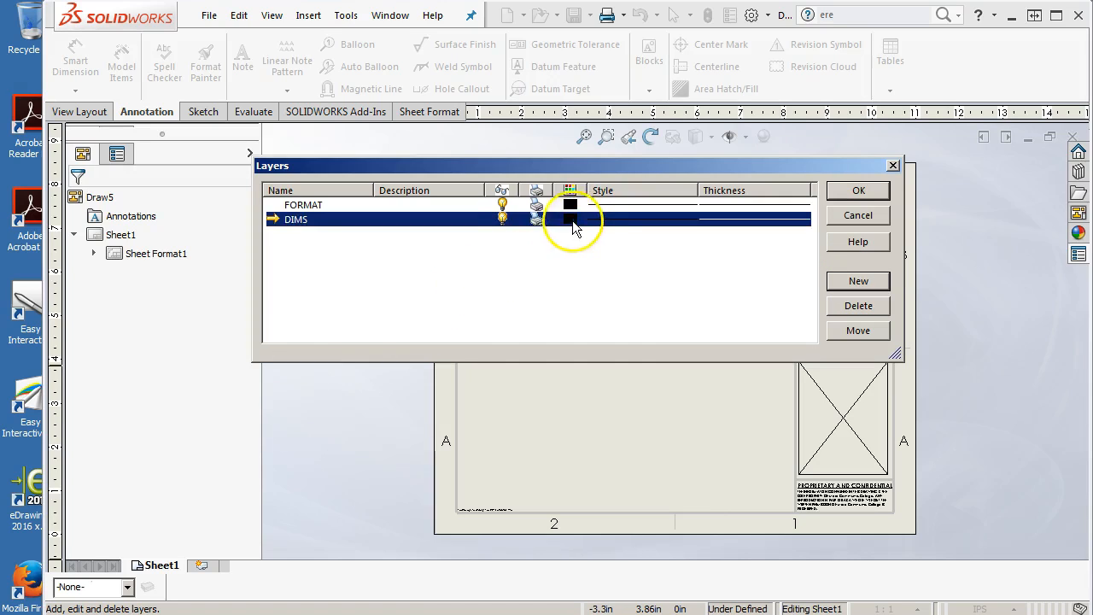
left_click(568, 219)
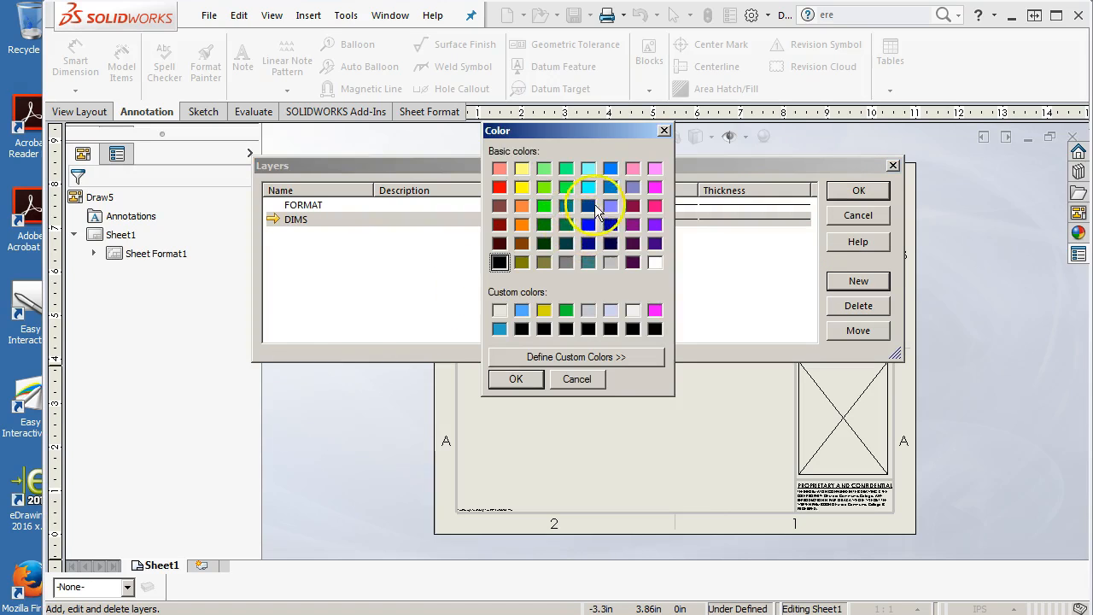
left_click(610, 168)
left_click(517, 379)
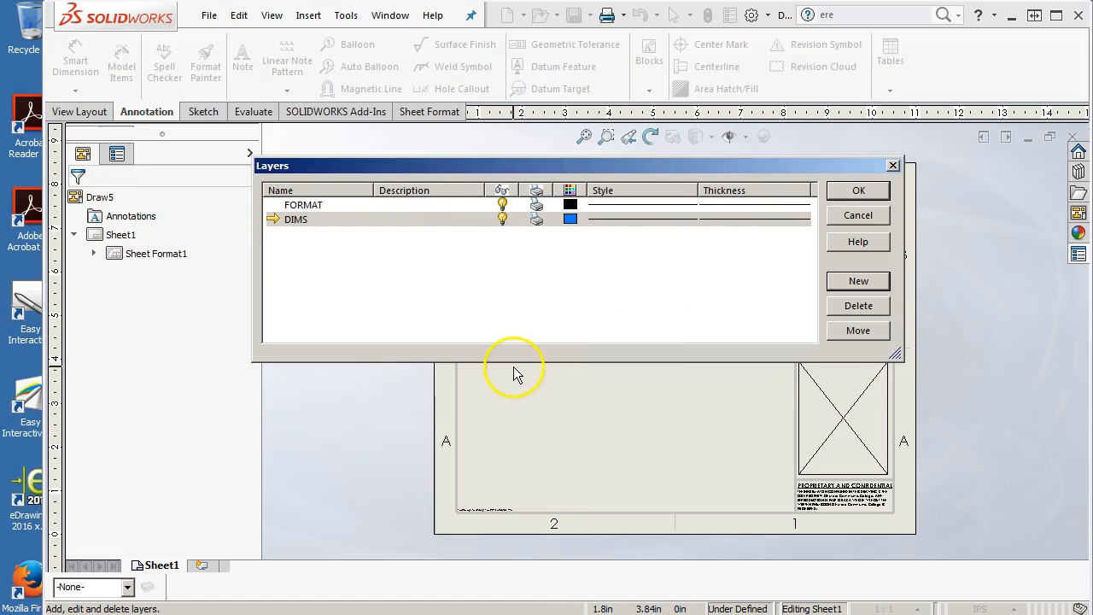
Step: Add a second layer named CENTER with the magenta colour and accept the layer settings
left_click(859, 281)
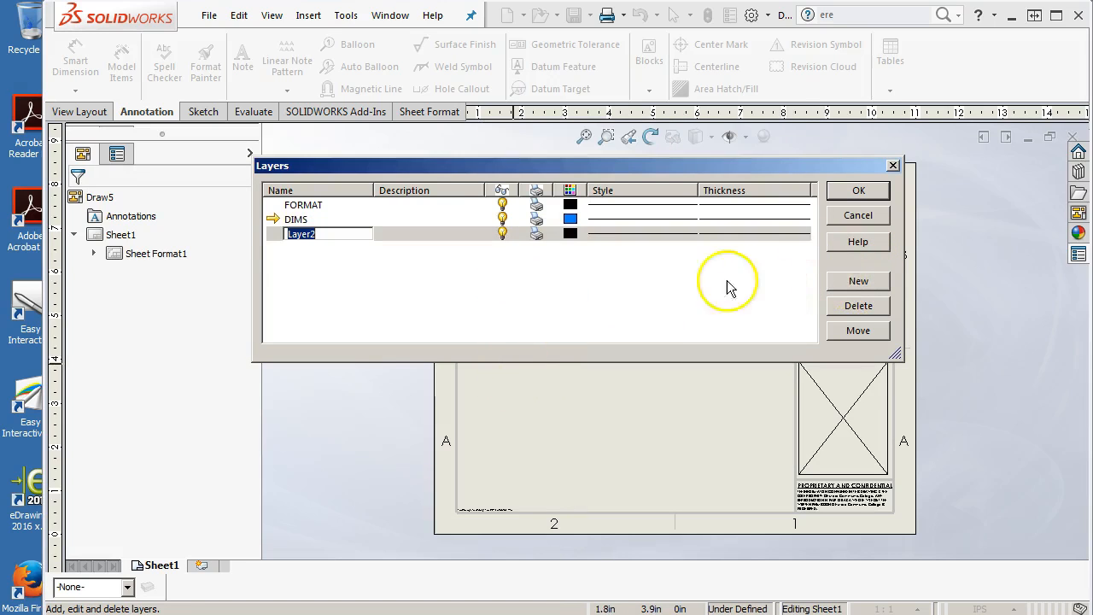
type("CENTER")
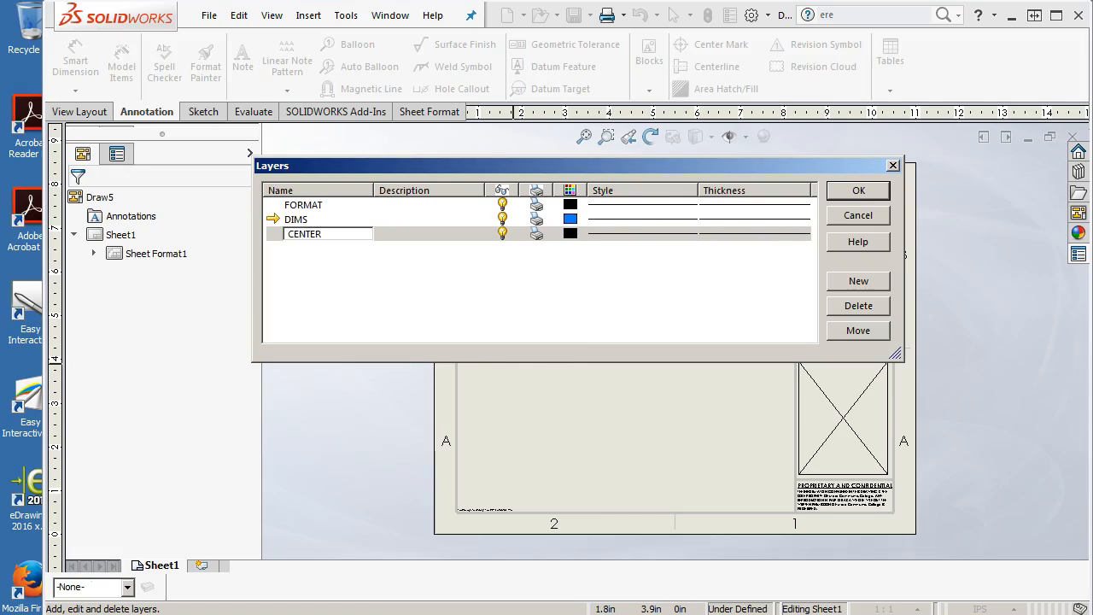
left_click(641, 309)
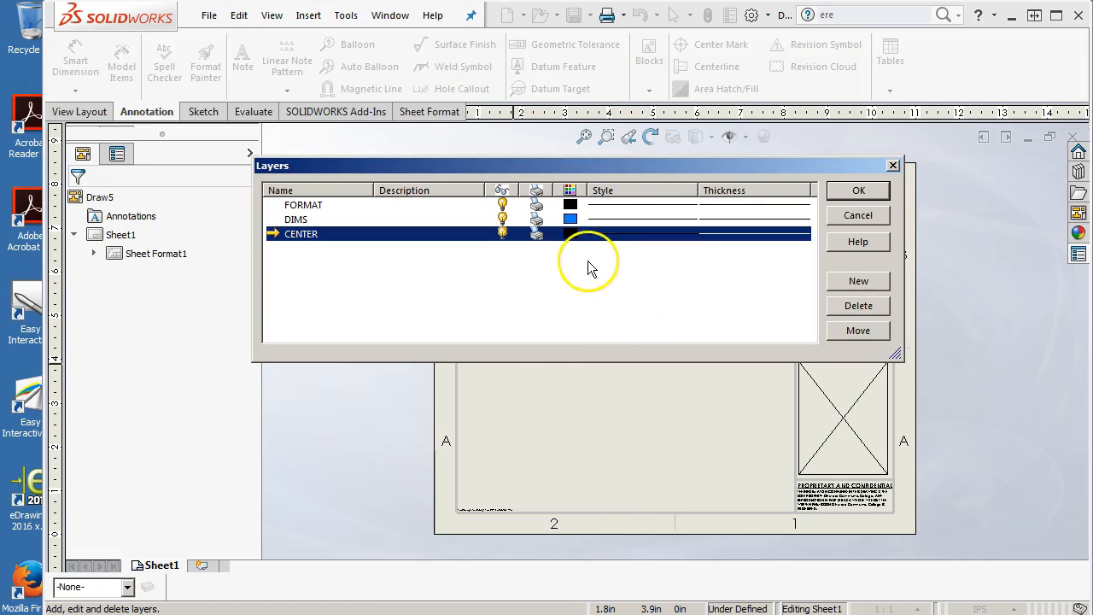
left_click(570, 233)
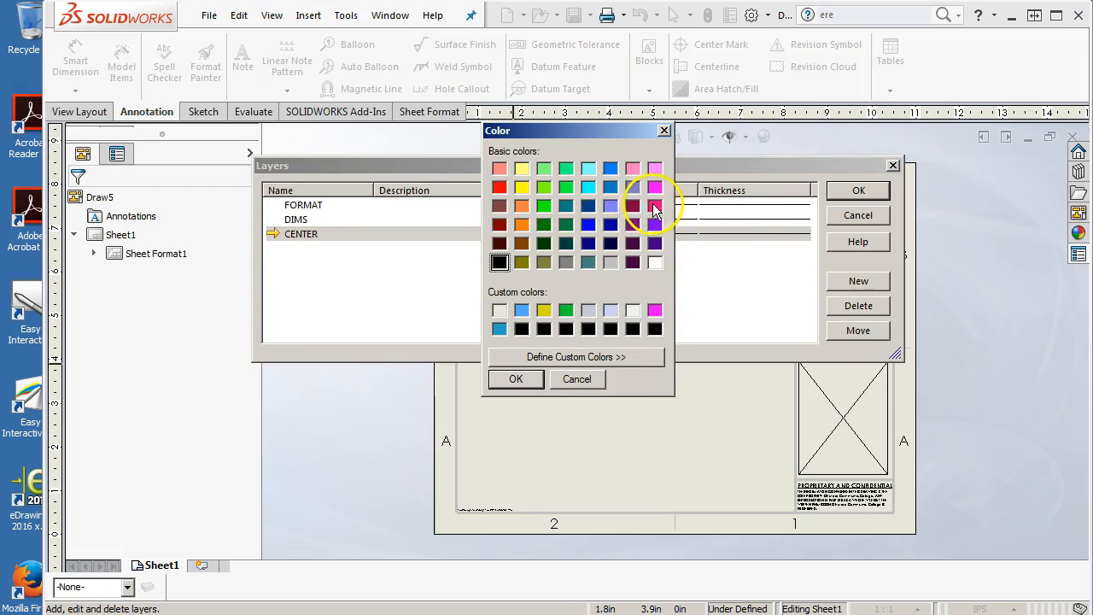
left_click(655, 187)
left_click(516, 378)
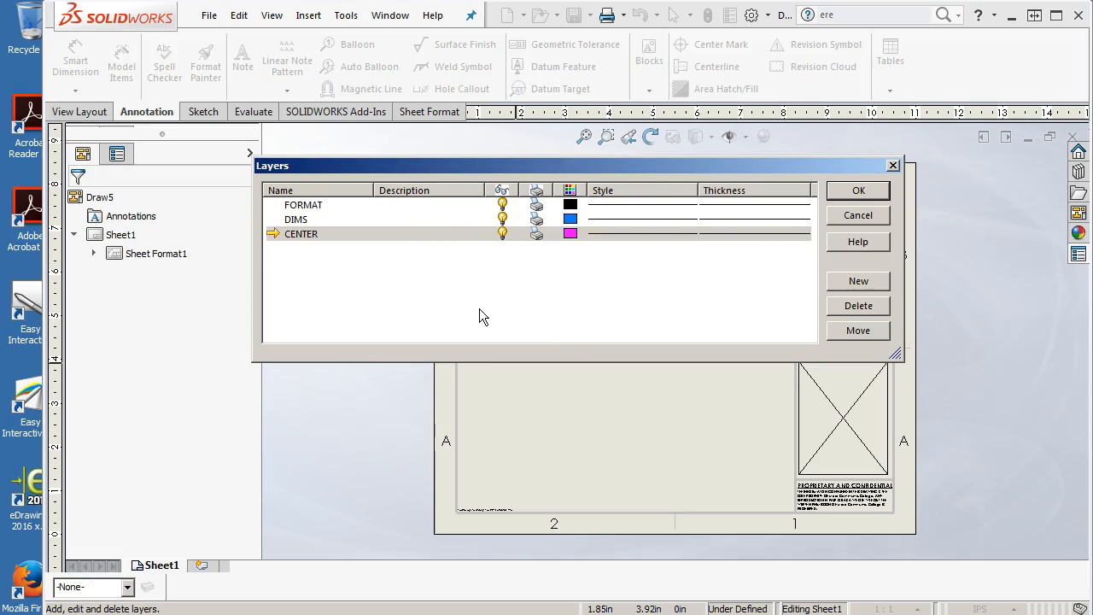
left_click(694, 275)
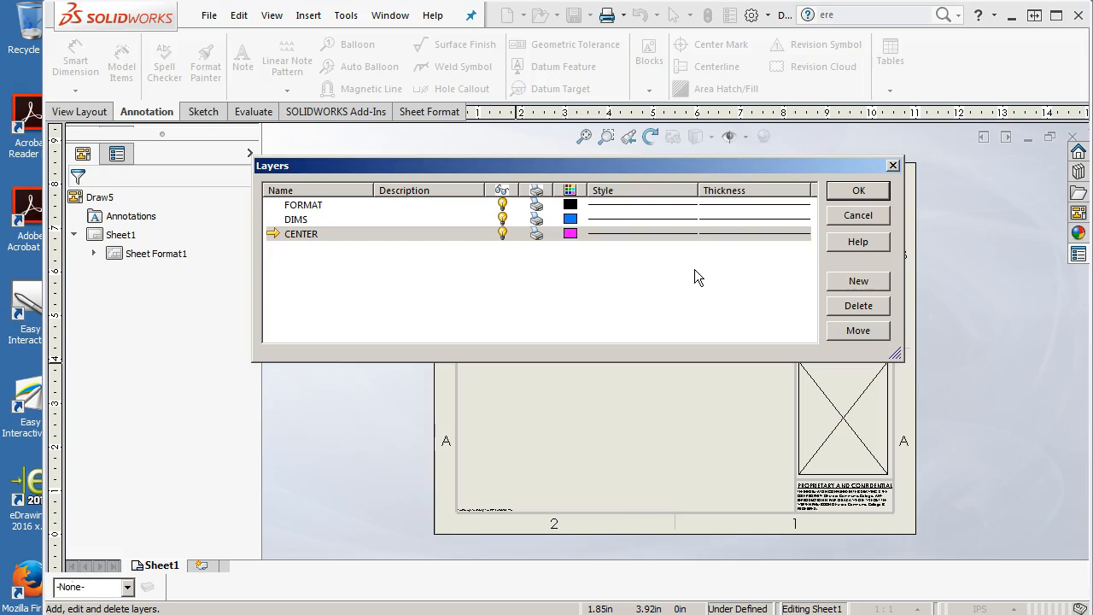
left_click(855, 192)
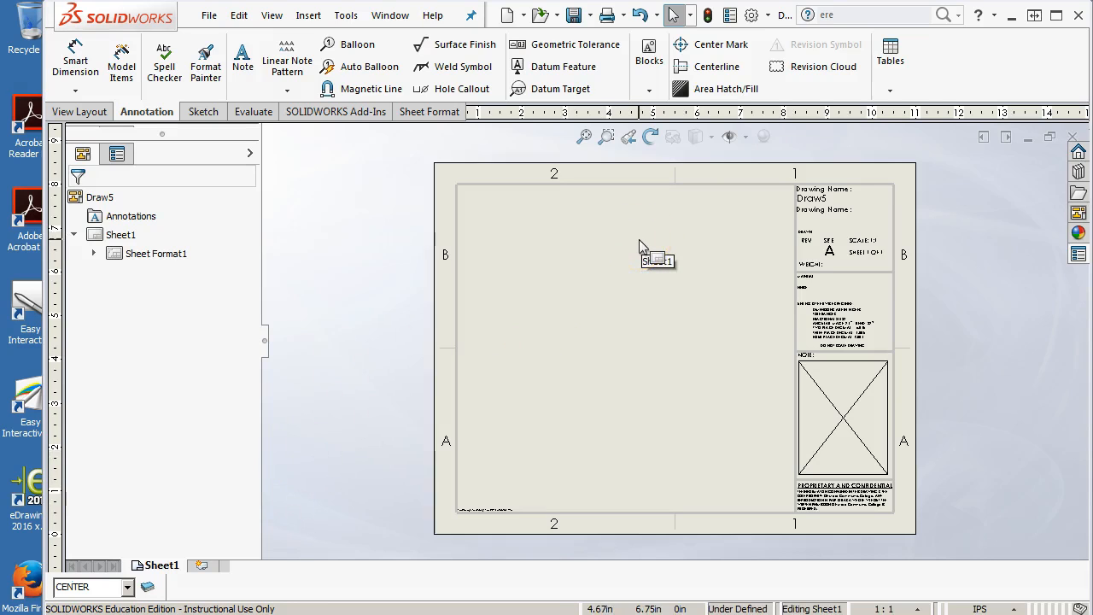
Step: Save the drawing as a drawing template, replacing "MCC a - land sidebar.drwdot" in the SW Tempalates folder under Documents, Solidworks System Files
left_click(208, 16)
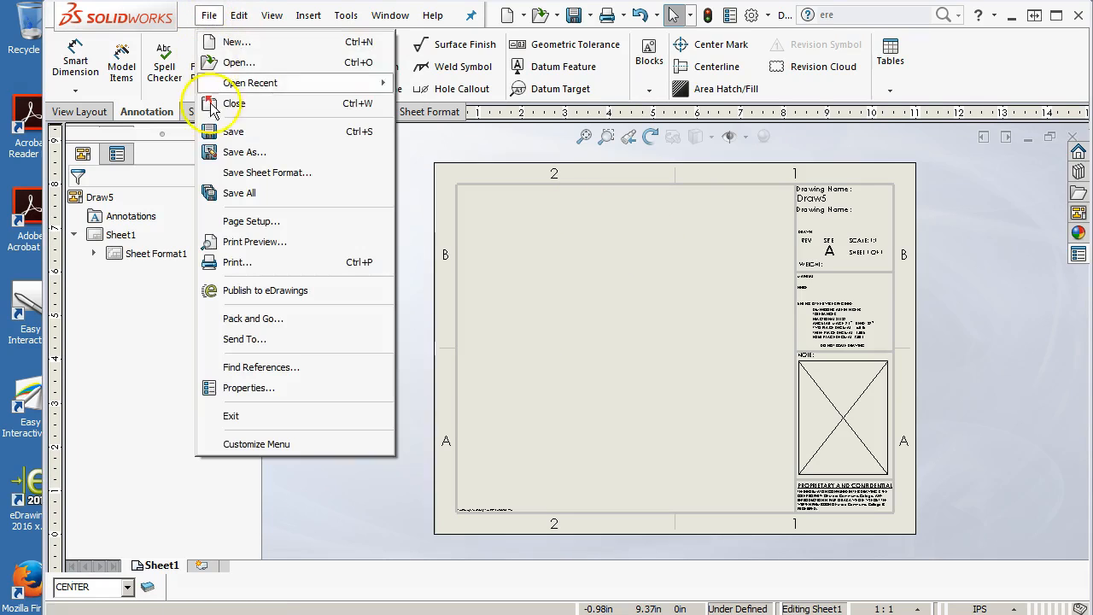
left_click(224, 152)
left_click(258, 370)
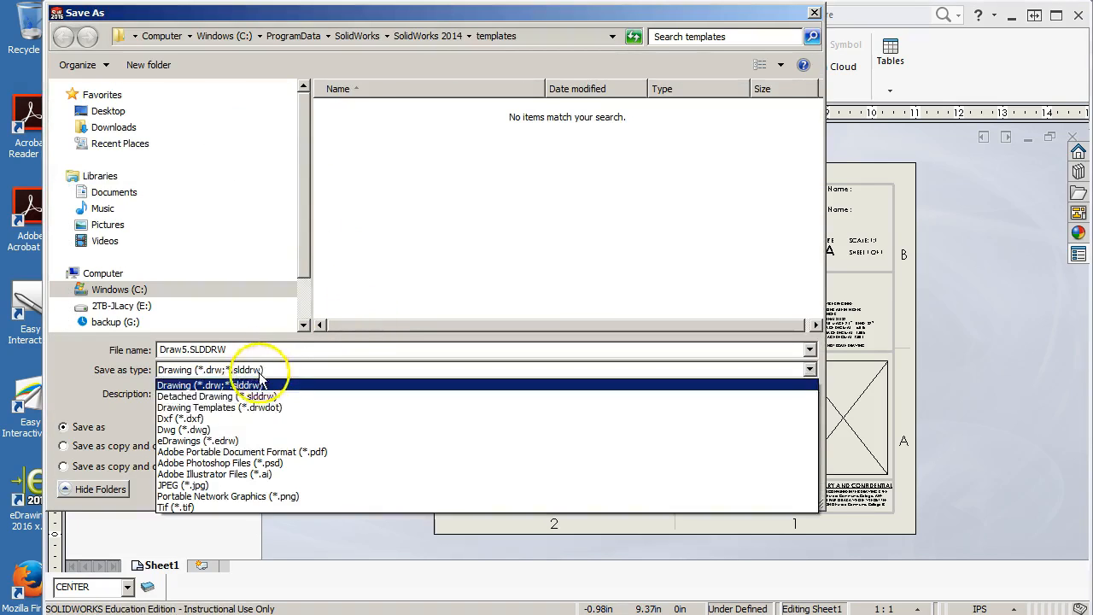
left_click(256, 407)
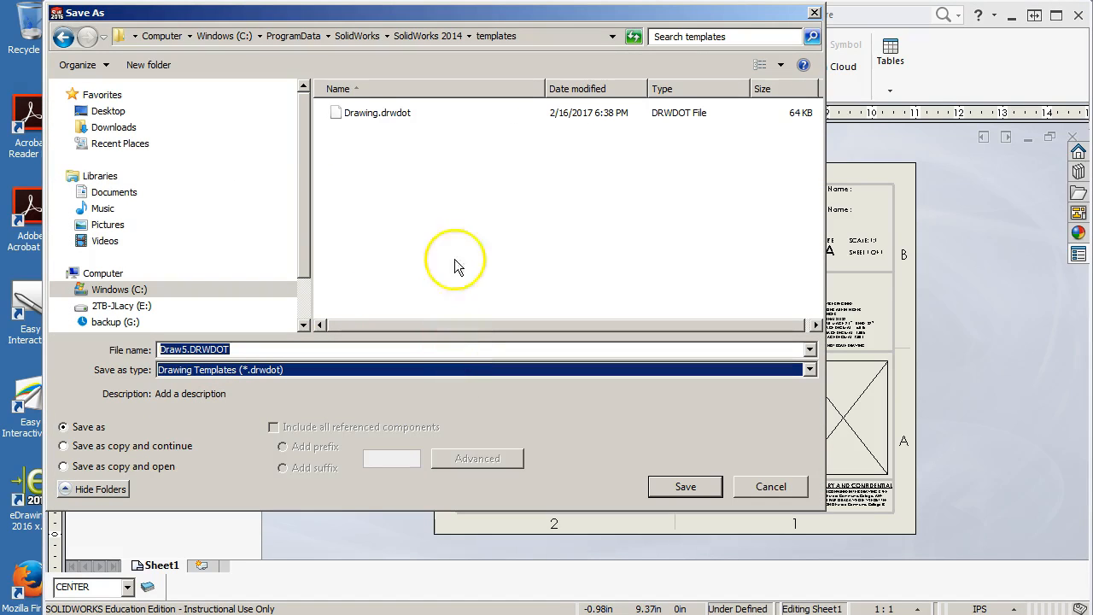
left_click(111, 193)
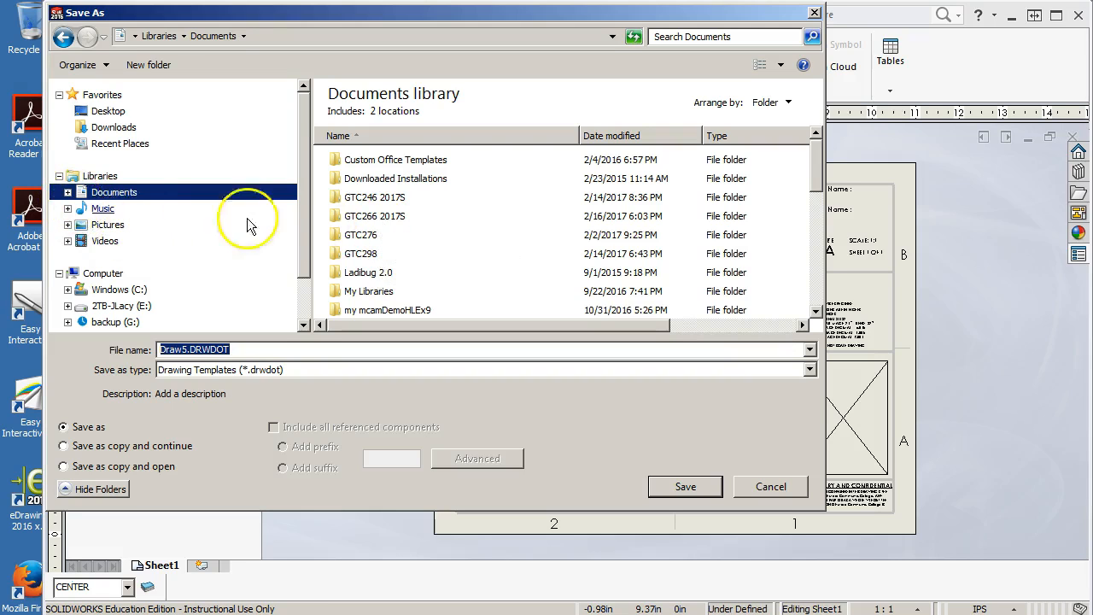
scroll(248, 224, "down", 1)
left_click_drag(823, 183, 825, 255)
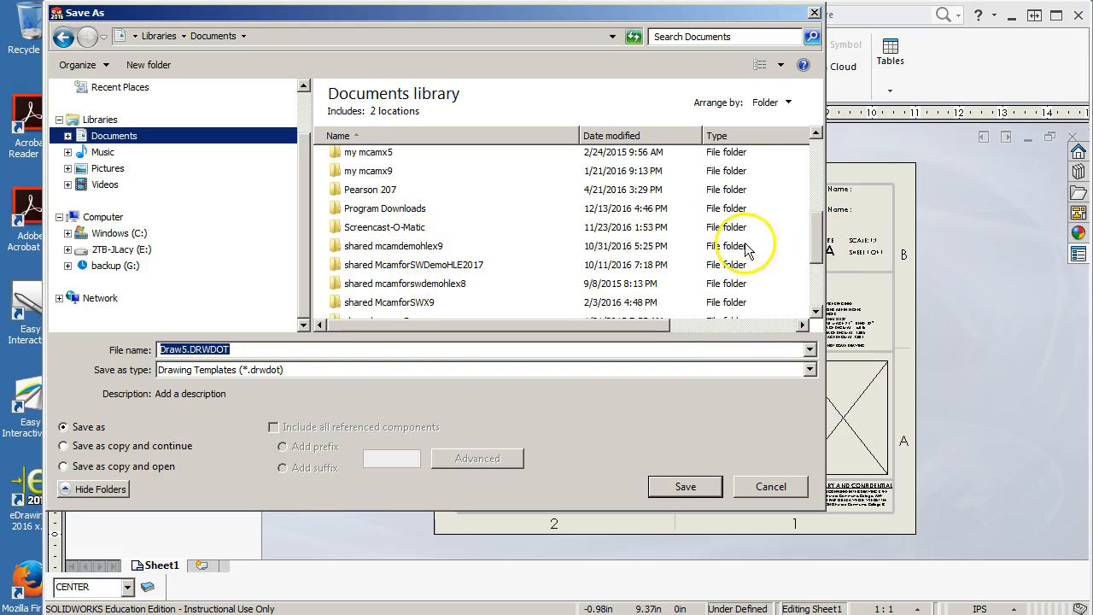
left_click_drag(818, 231, 816, 282)
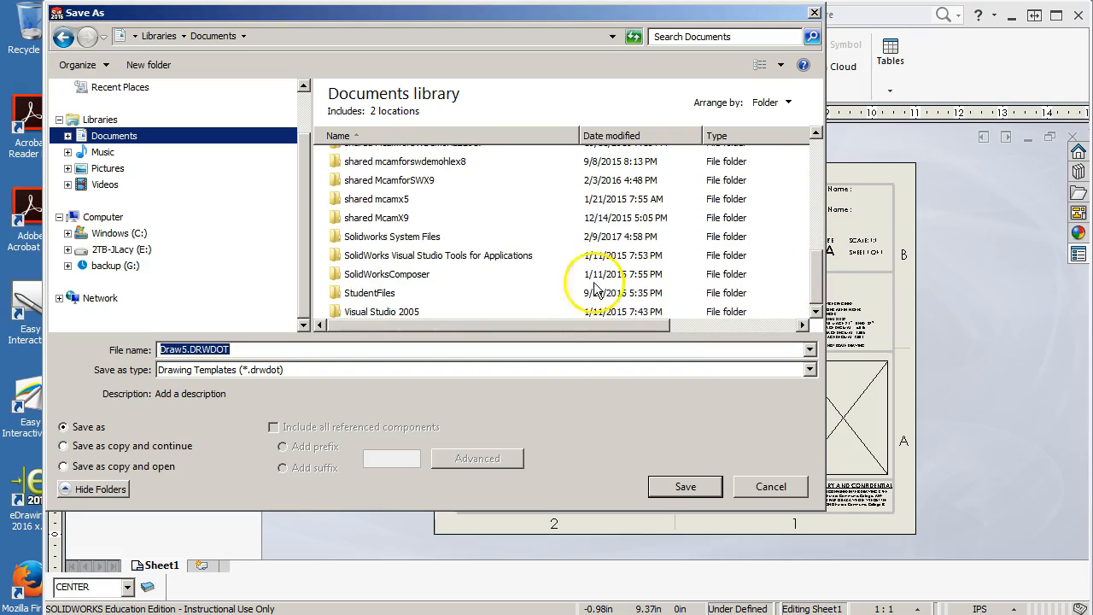
double_click(363, 238)
left_click(364, 187)
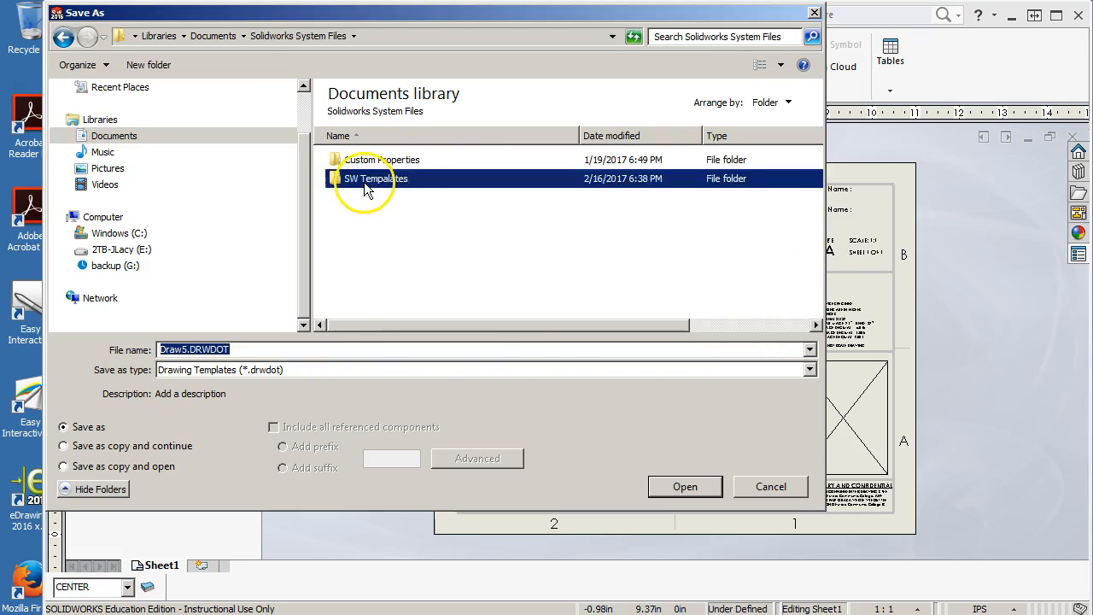
double_click(365, 187)
double_click(391, 162)
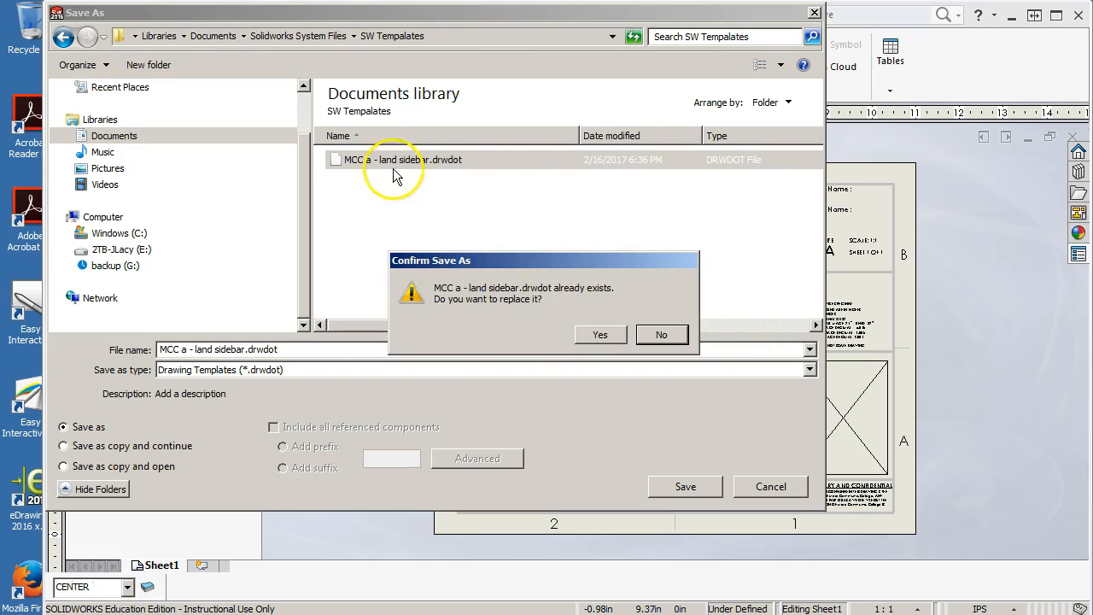
left_click(598, 334)
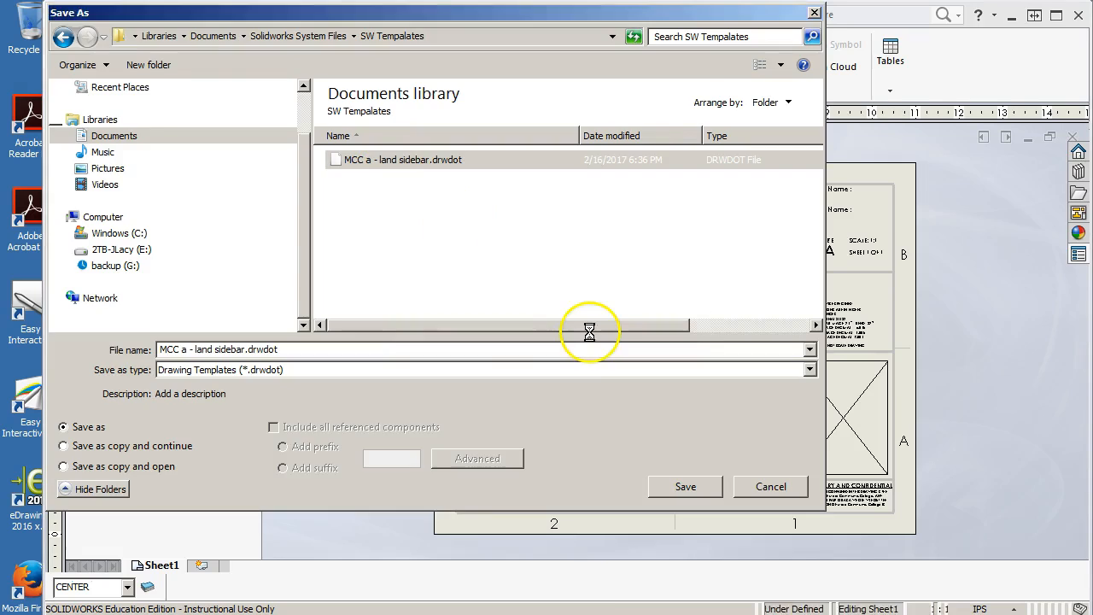
Step: Close the template and create a new drawing from the MCC a - land sidebar template
left_click(1073, 137)
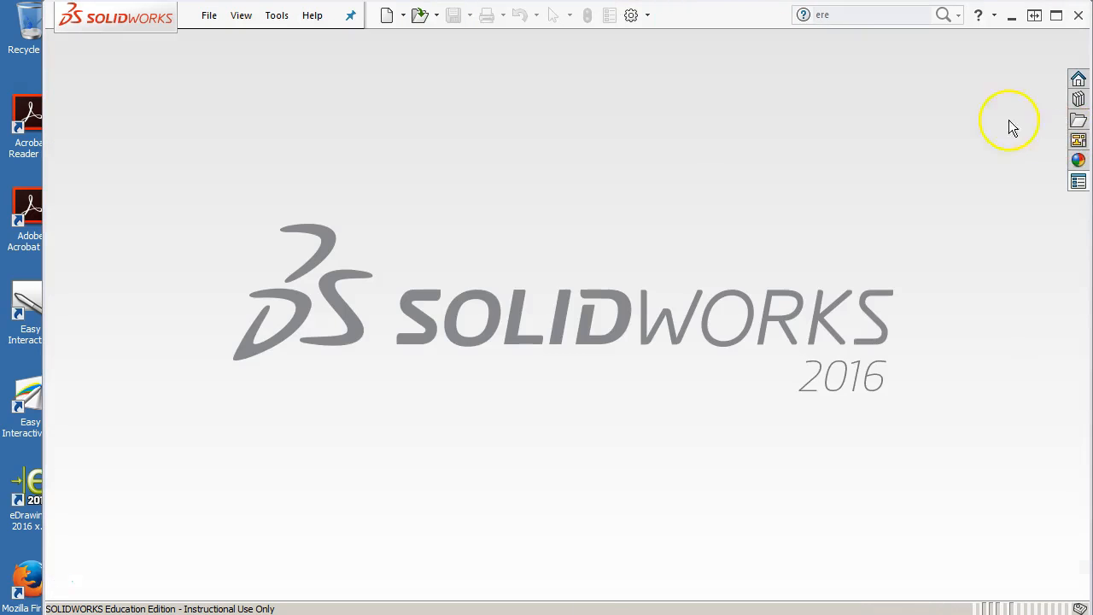
left_click(386, 15)
left_click(467, 164)
double_click(467, 167)
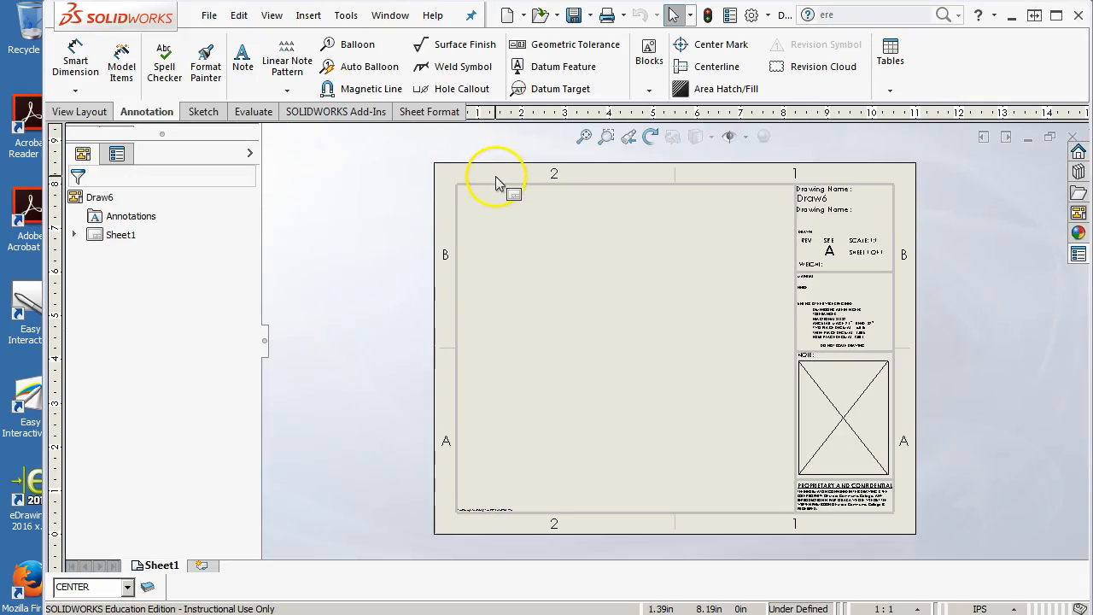
Step: Make DIMS the current layer and save the drawing as a template over "MCC a - land sidebar.drwdot" in the SW Tempalates folder
left_click(127, 587)
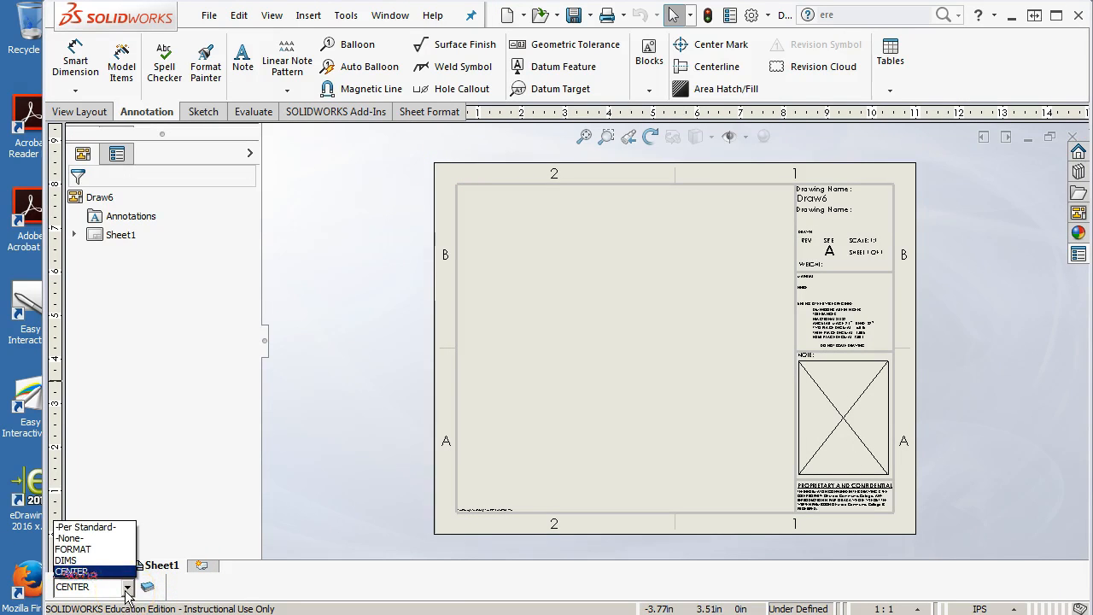
left_click(75, 561)
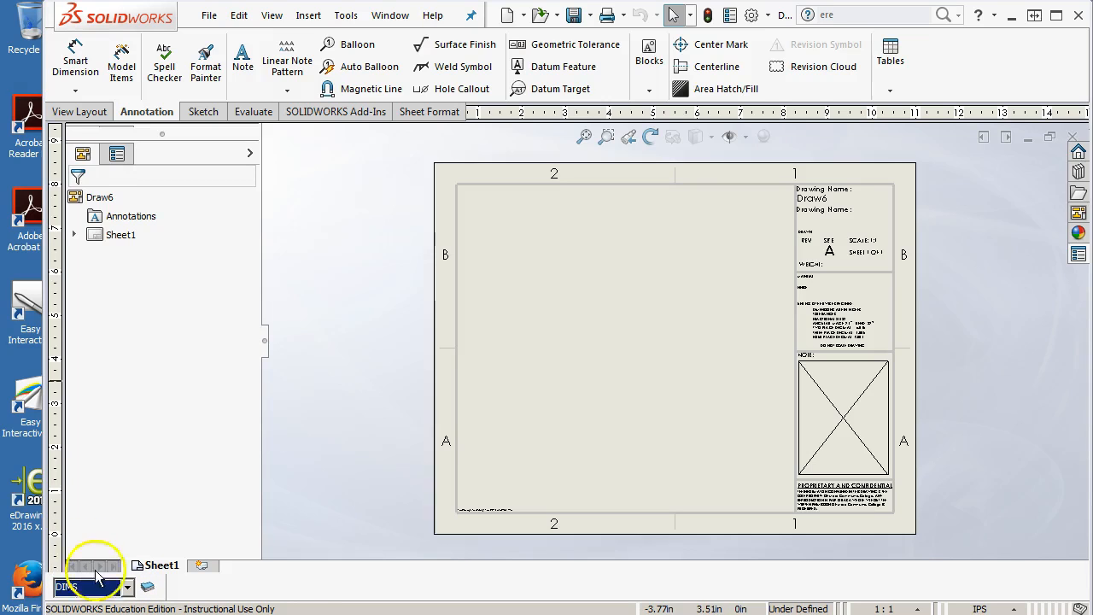
left_click(208, 14)
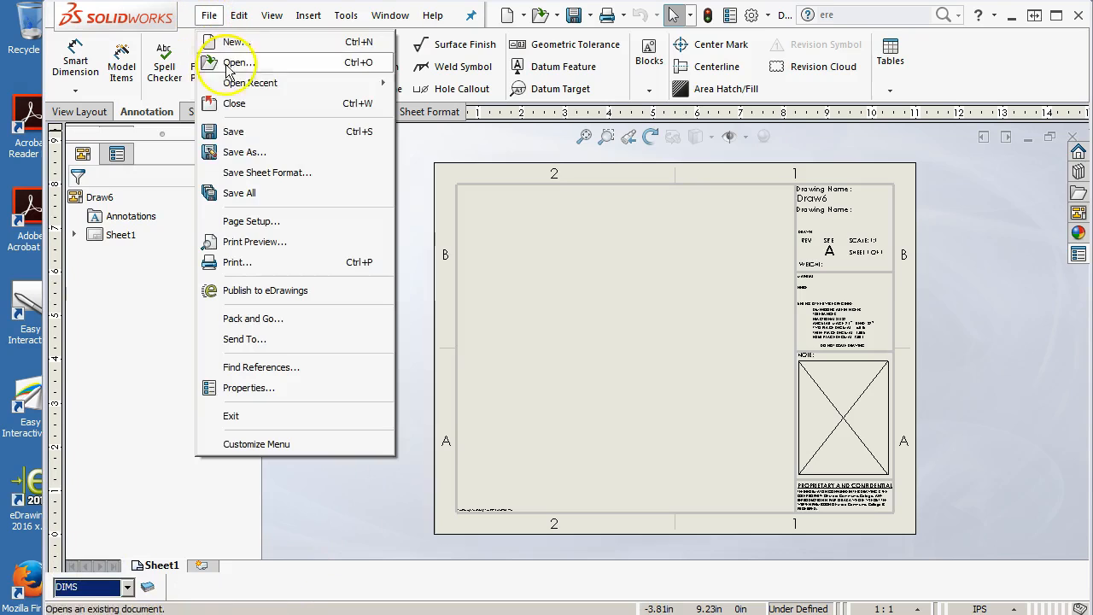
left_click(241, 154)
left_click(197, 369)
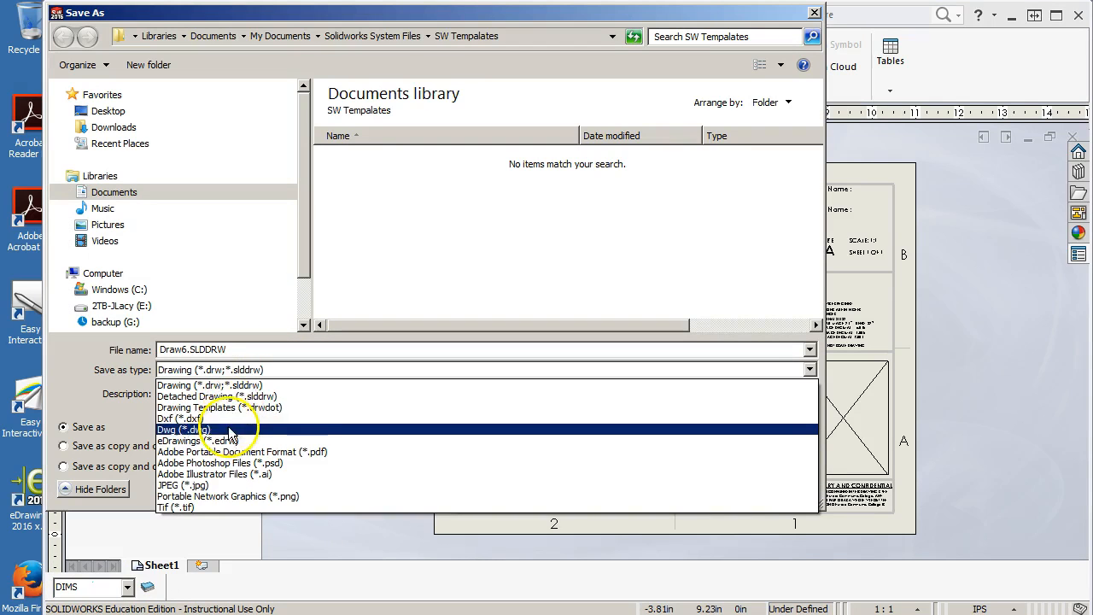
left_click(229, 409)
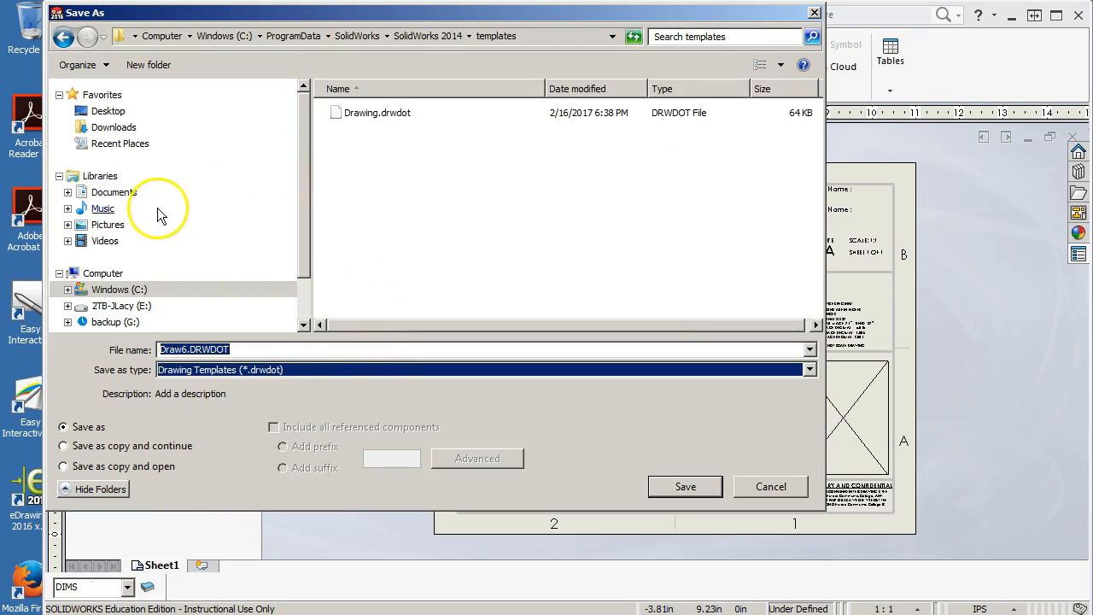
left_click(114, 193)
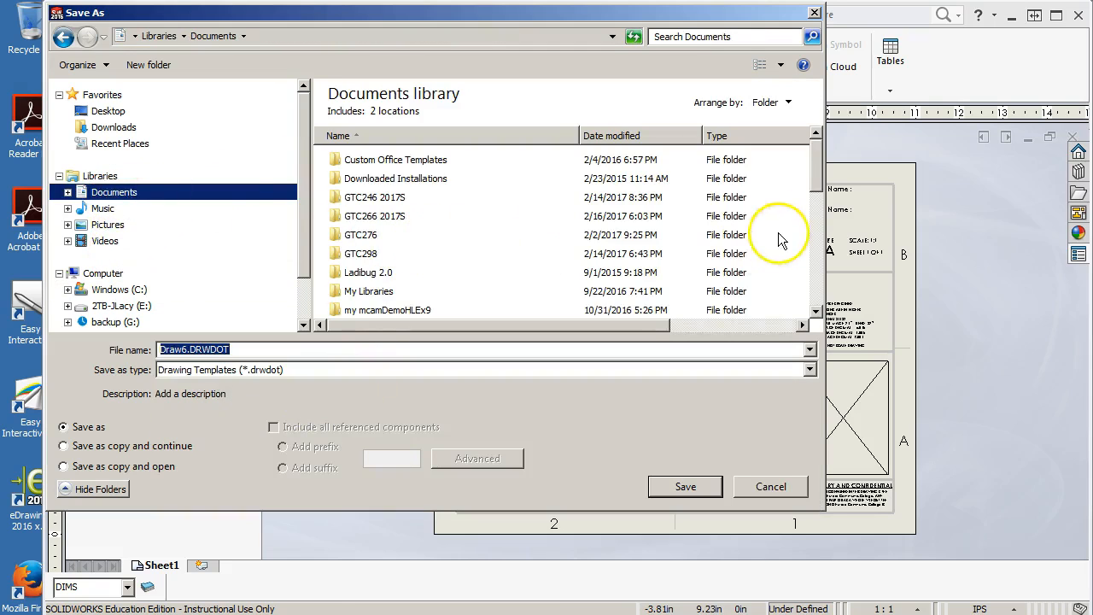
left_click_drag(821, 171, 905, 285)
double_click(432, 237)
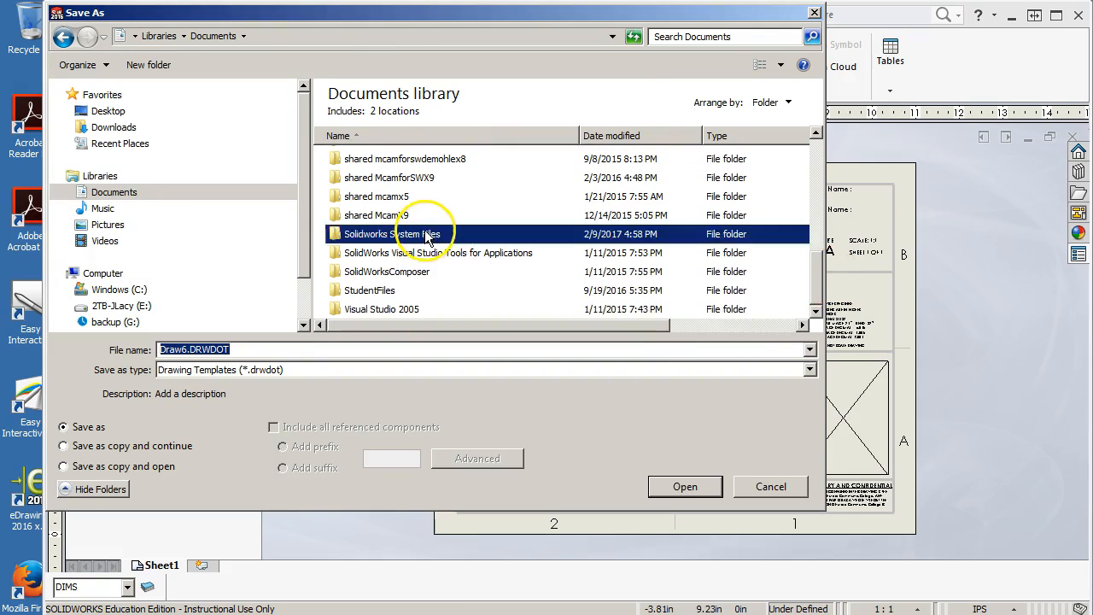
double_click(384, 176)
double_click(390, 160)
left_click(598, 335)
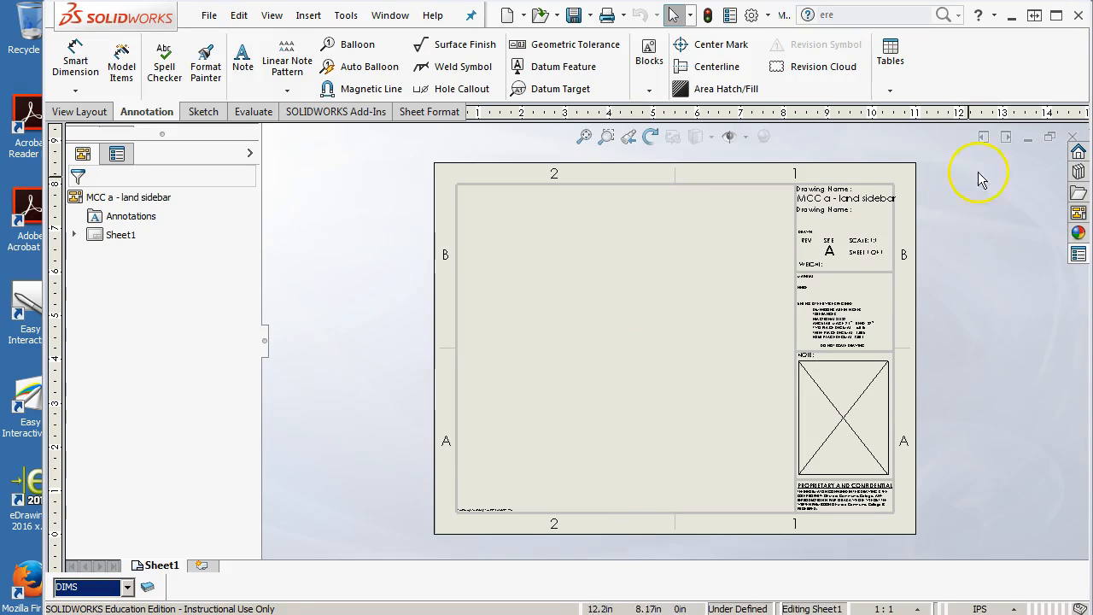
Step: Close the saved template and start a fresh drawing from the MCC a - land sidebar template
left_click(1075, 139)
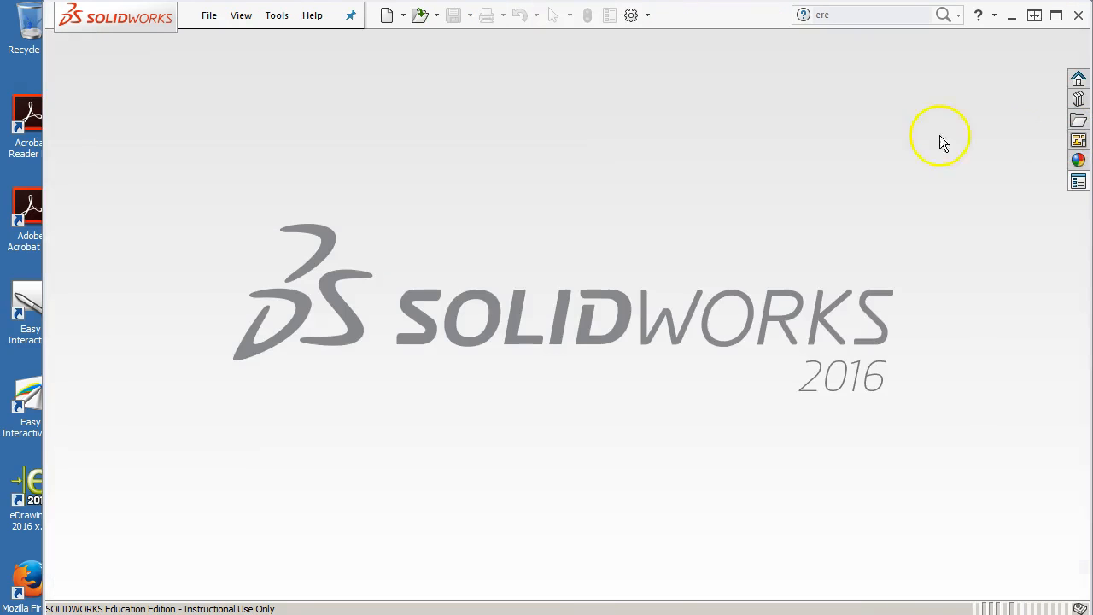
left_click(386, 15)
double_click(469, 155)
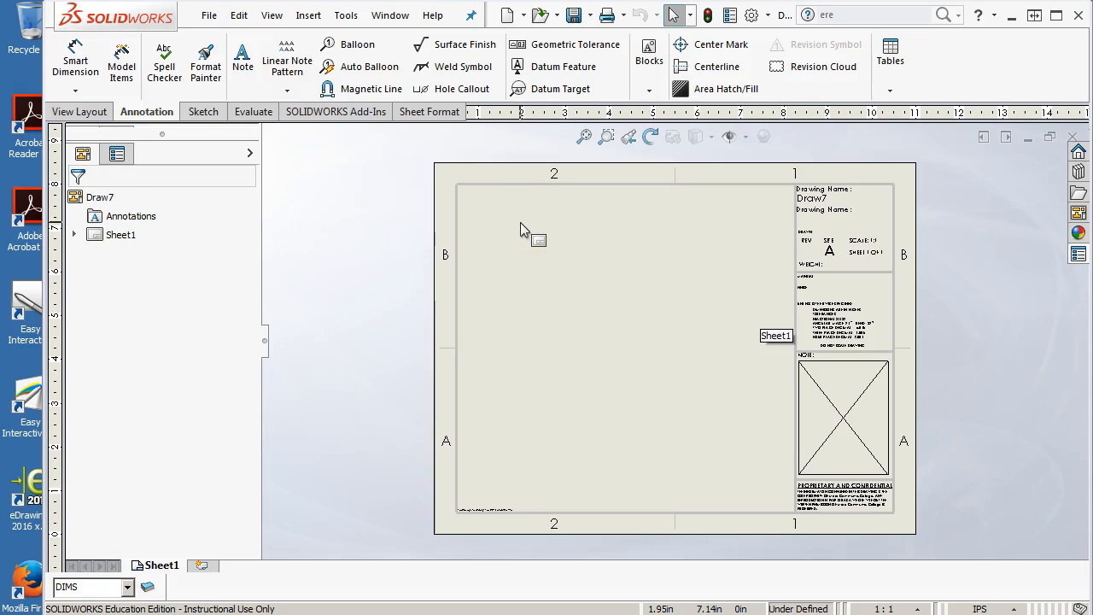
Step: Open the recently used part "TECH DRAWING F744 Centering Bushing.SLDPRT"
left_click(211, 16)
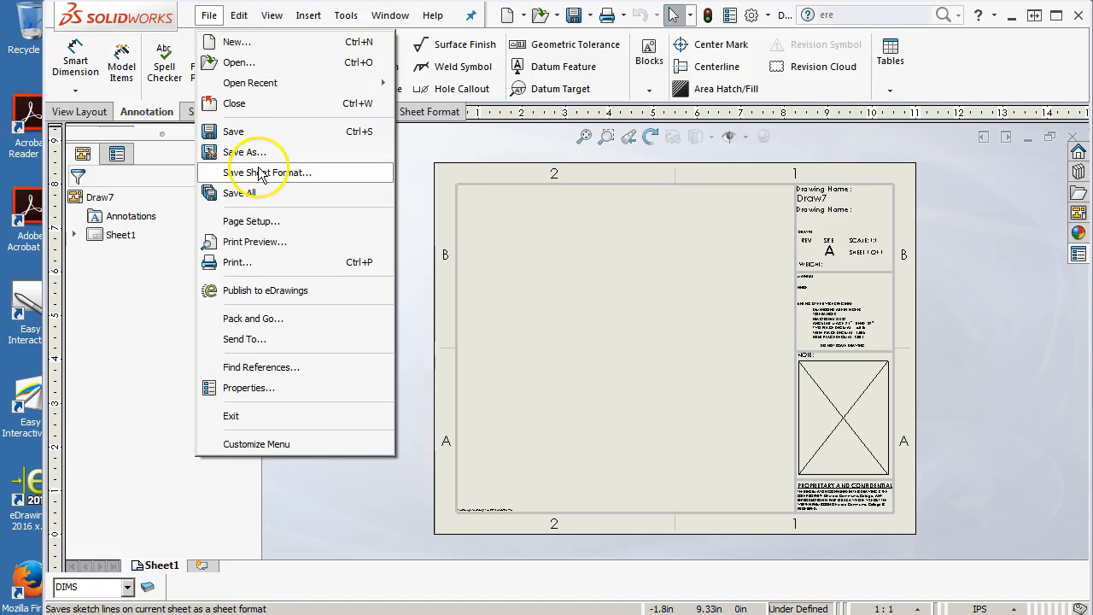
mouse_move(224, 85)
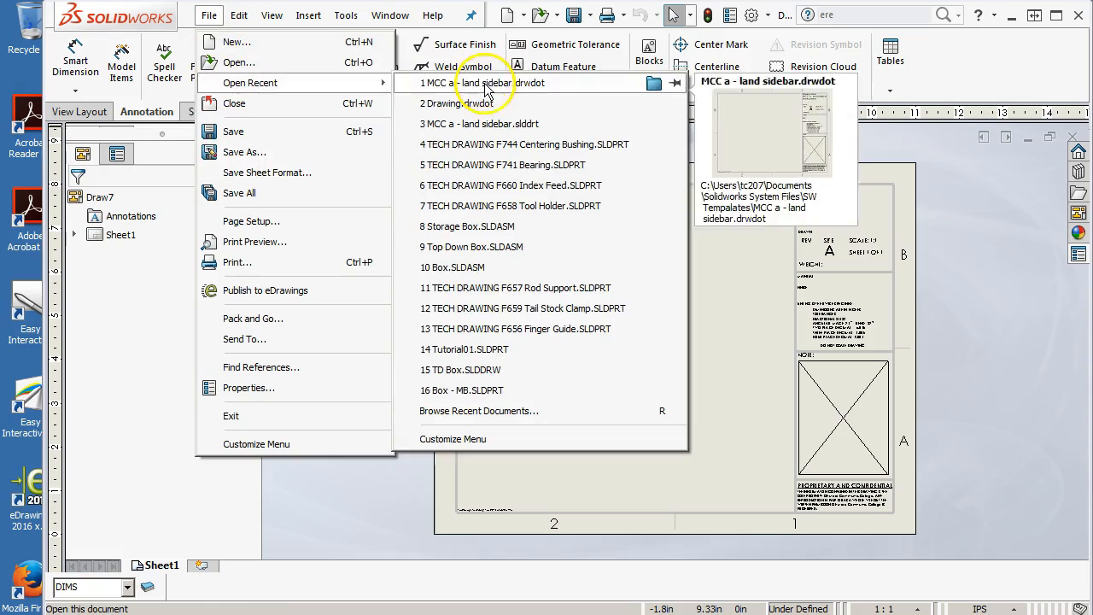
left_click(496, 150)
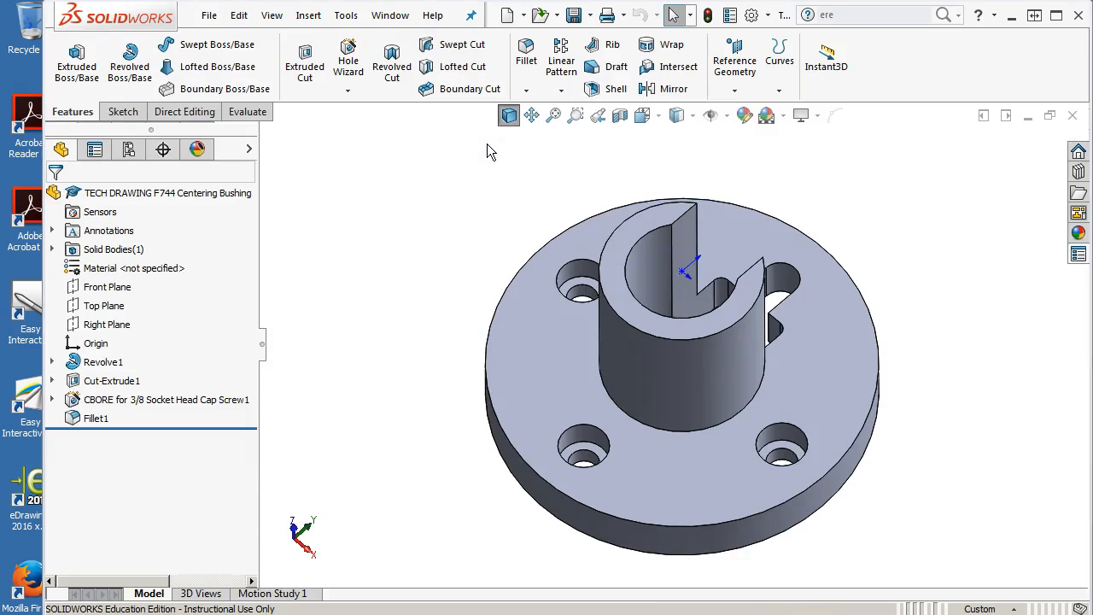
Step: Assign the copper alloy Commercial Bronze, UNS C22000 (90-10 Bronze), as the part's material
right_click(166, 273)
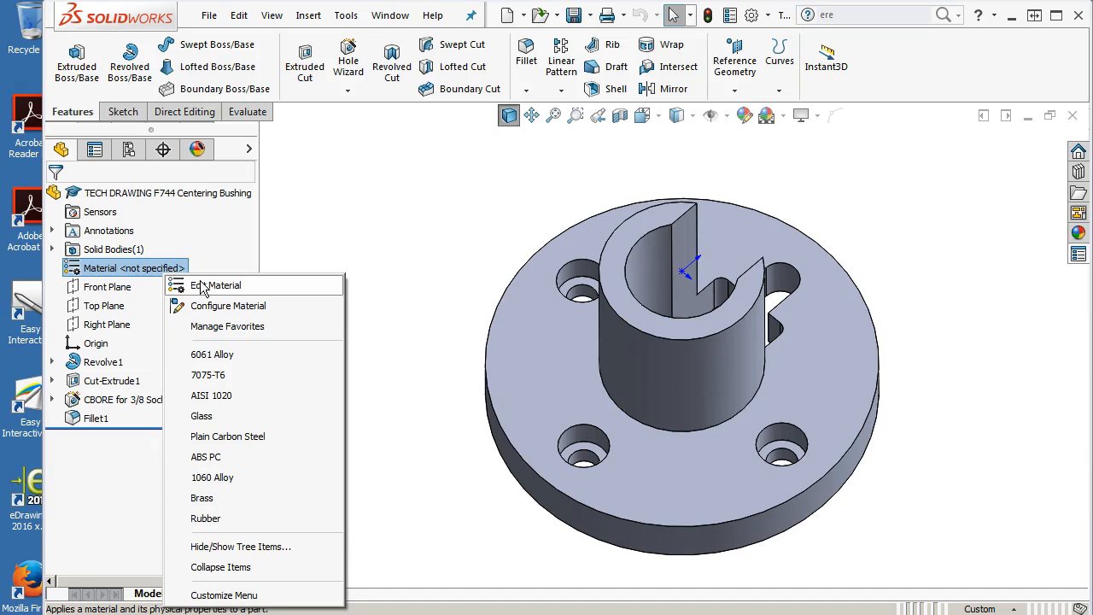
left_click(203, 286)
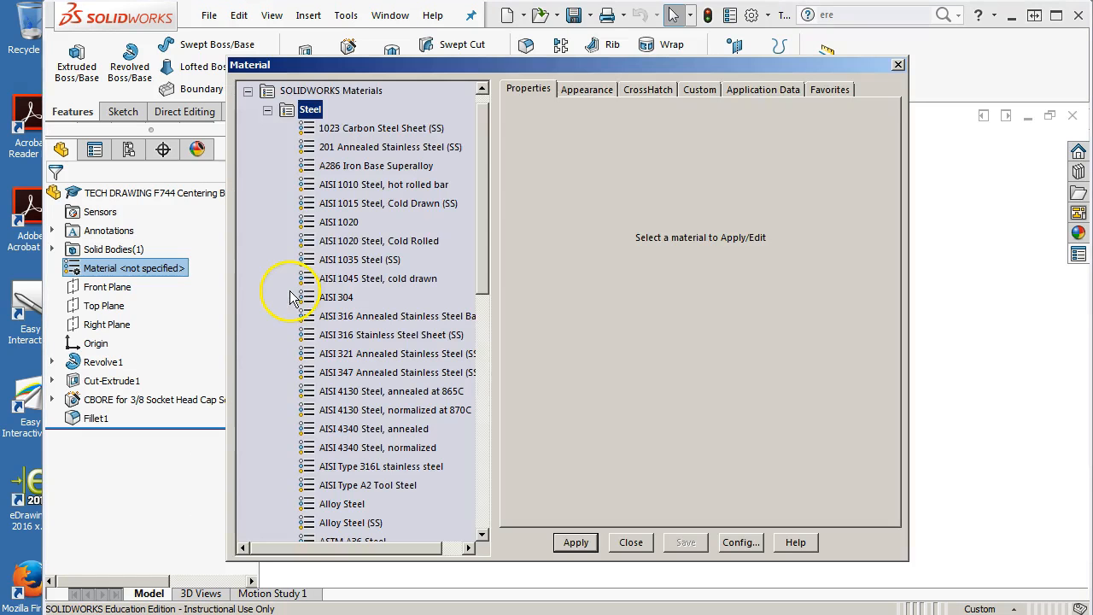
left_click(268, 111)
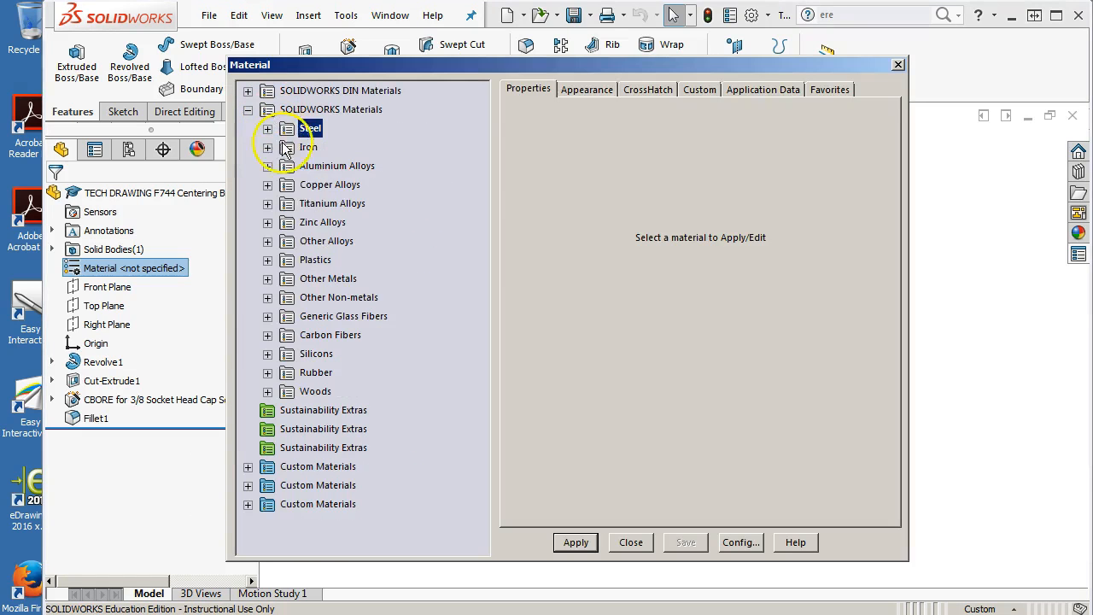
double_click(275, 186)
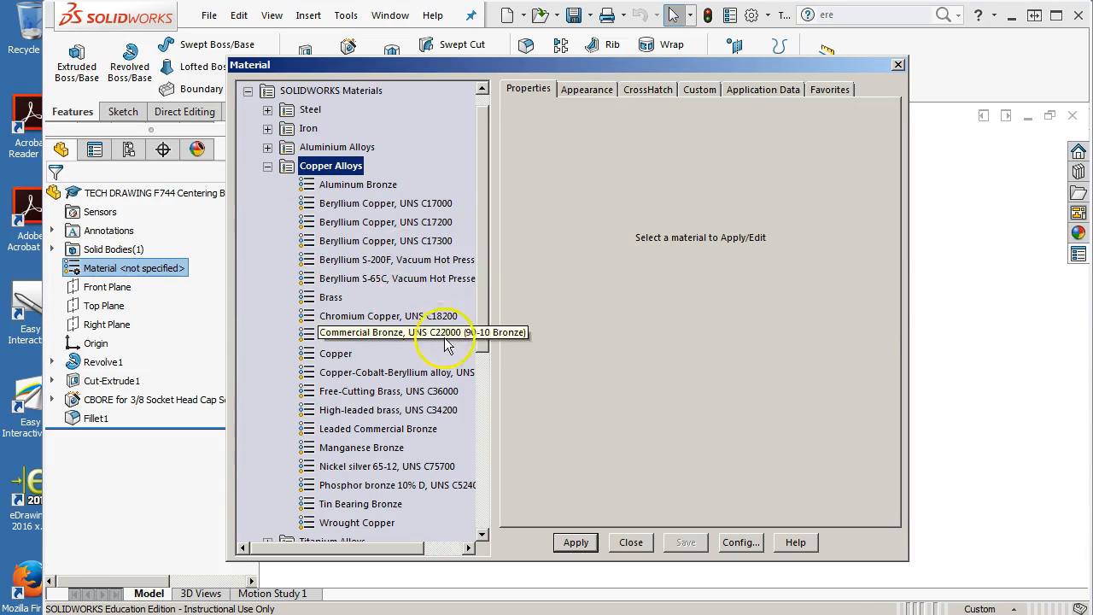
left_click(363, 338)
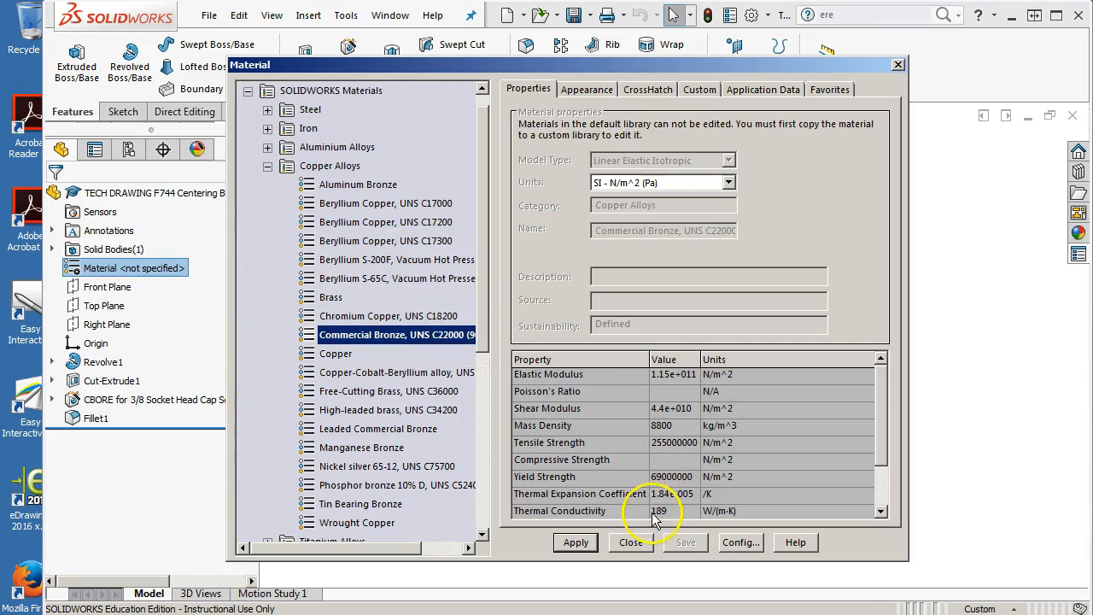
left_click(578, 545)
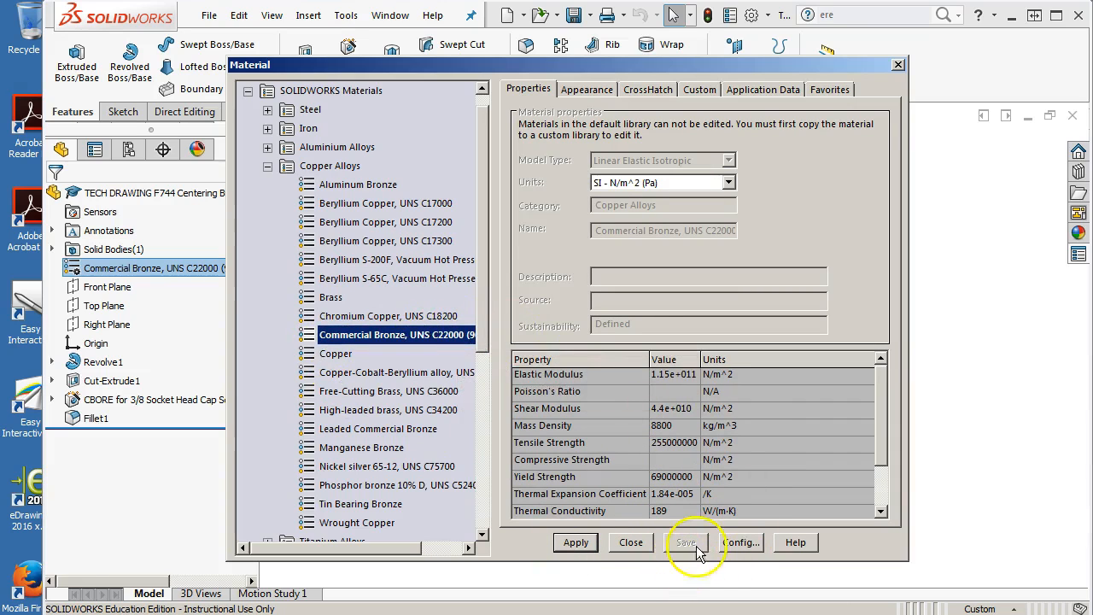
left_click(636, 545)
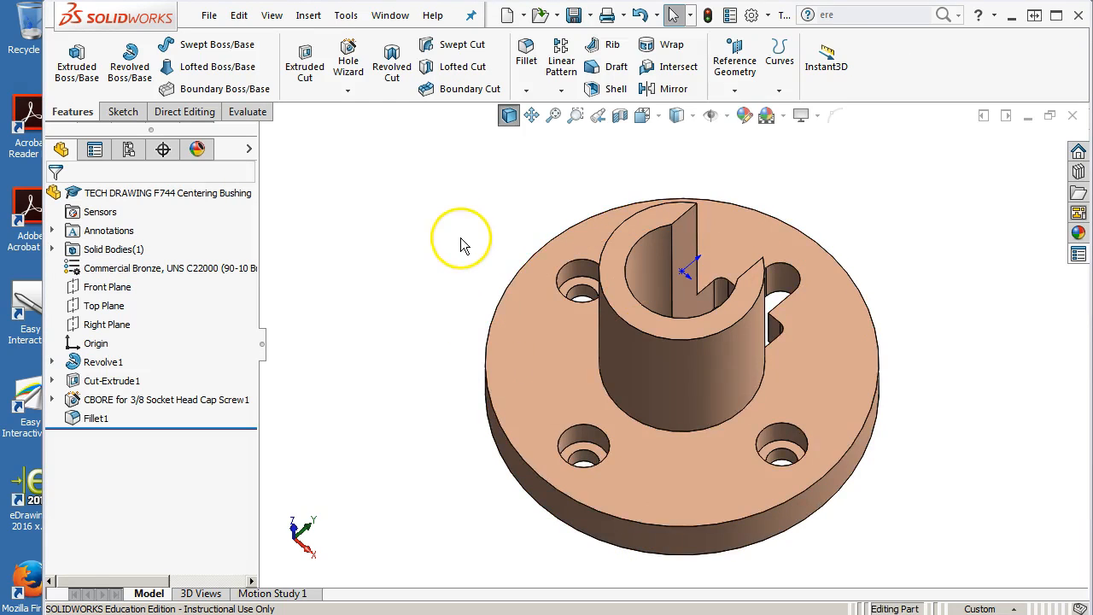
Step: Set the part's custom properties to description Bearing and part number 001-A548d, choose the drafter's initials for Drawn By, and apply them
middle_click_drag(461, 238, 461, 213)
left_click(1078, 254)
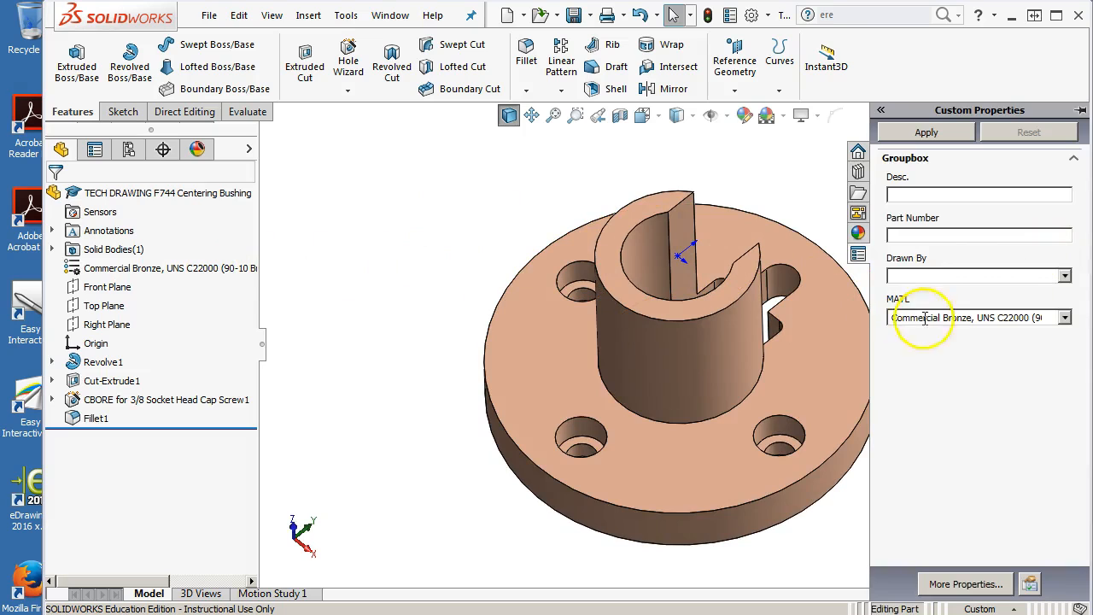
left_click(910, 191)
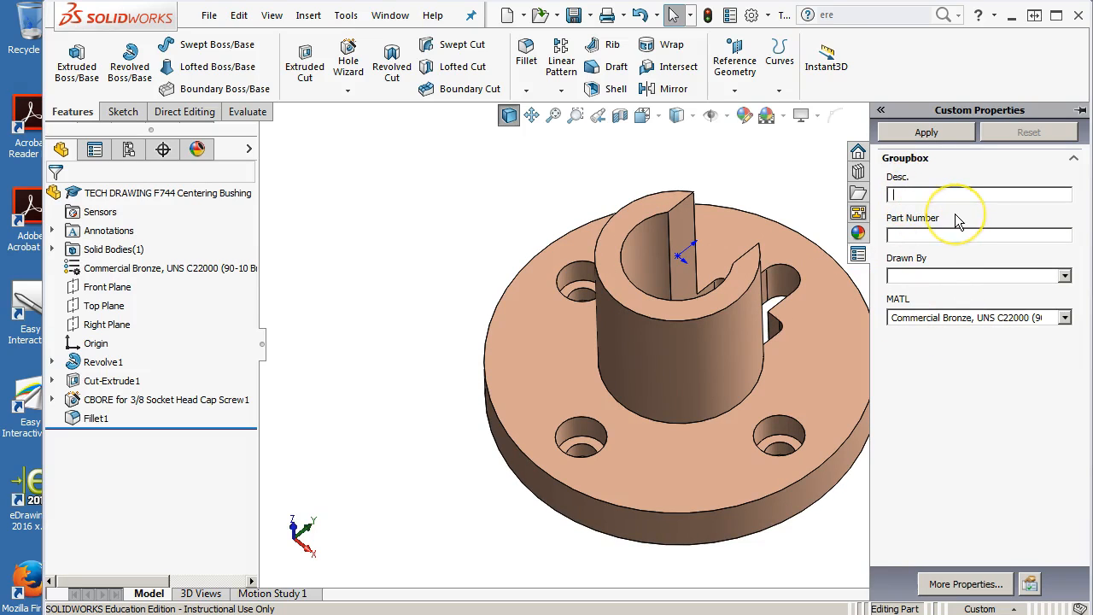
type("N")
key("BackSpace")
type("Bearing")
key("Tab")
type("001-A548d")
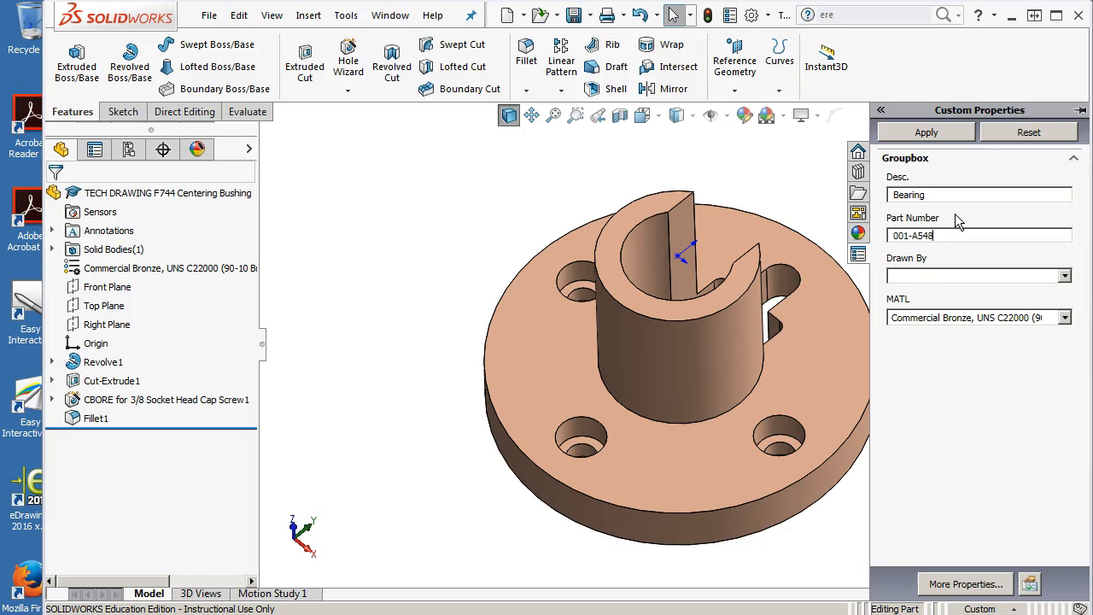
left_click(1065, 277)
left_click(983, 288)
left_click(928, 132)
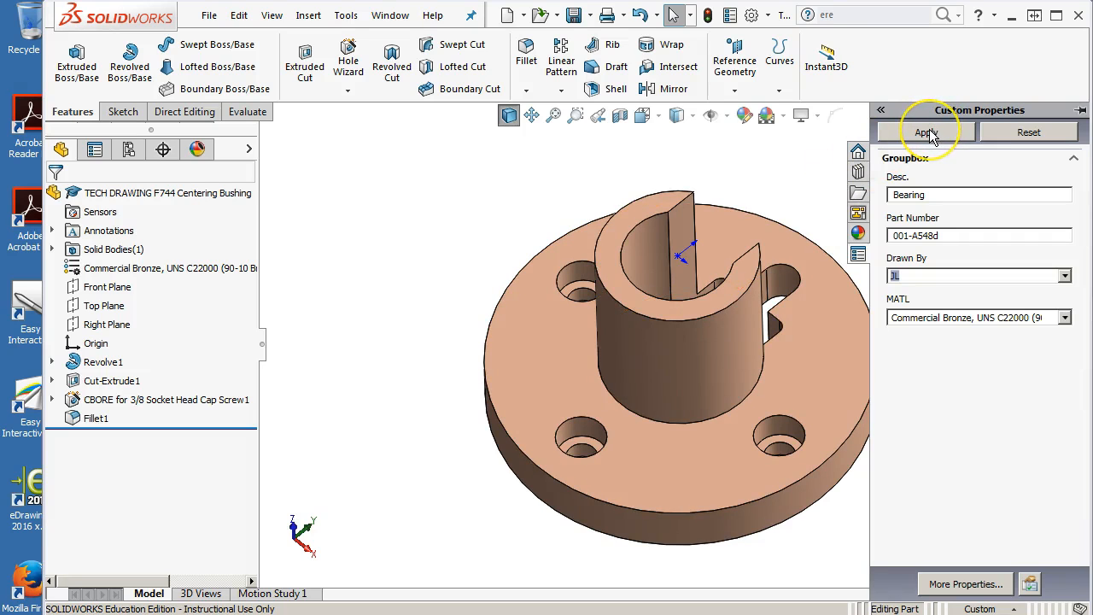
left_click(929, 132)
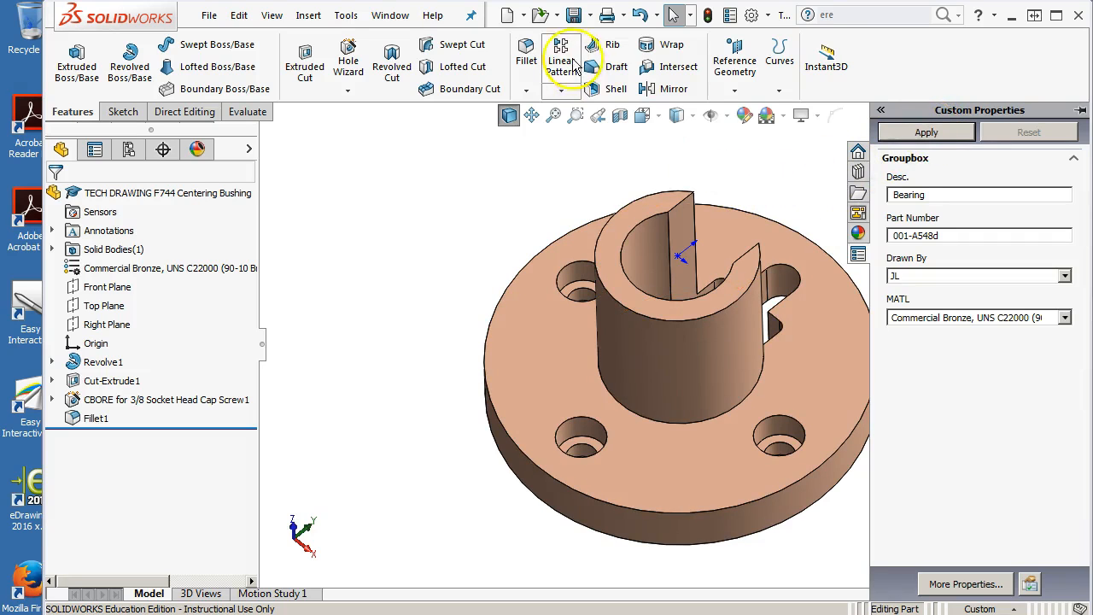
Step: Save the bushing part and return to Sheet1 of the Draw7 drawing
left_click(571, 16)
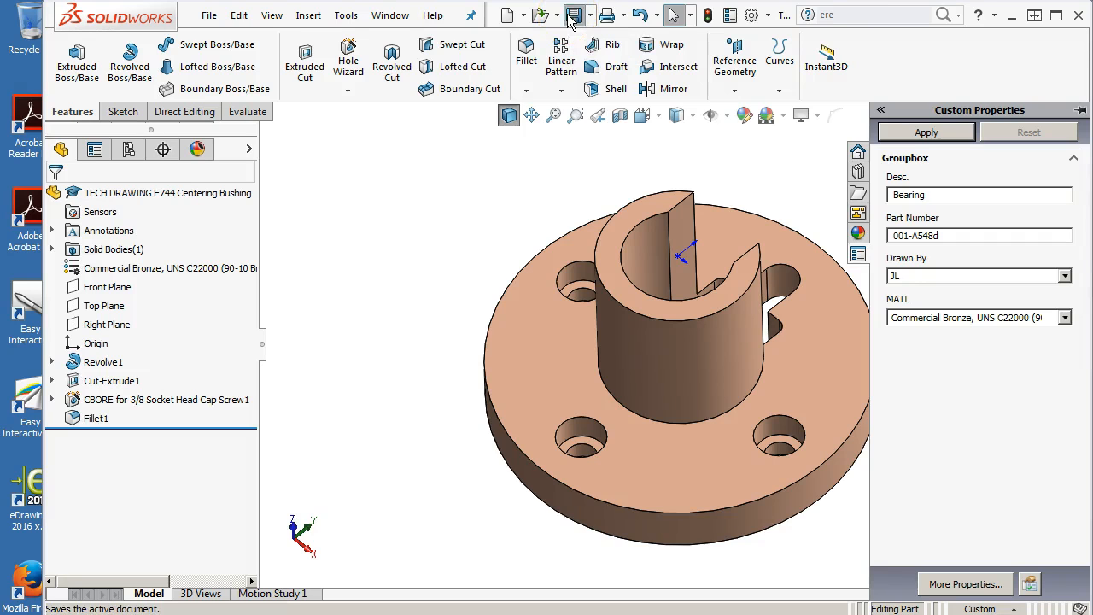
left_click(390, 16)
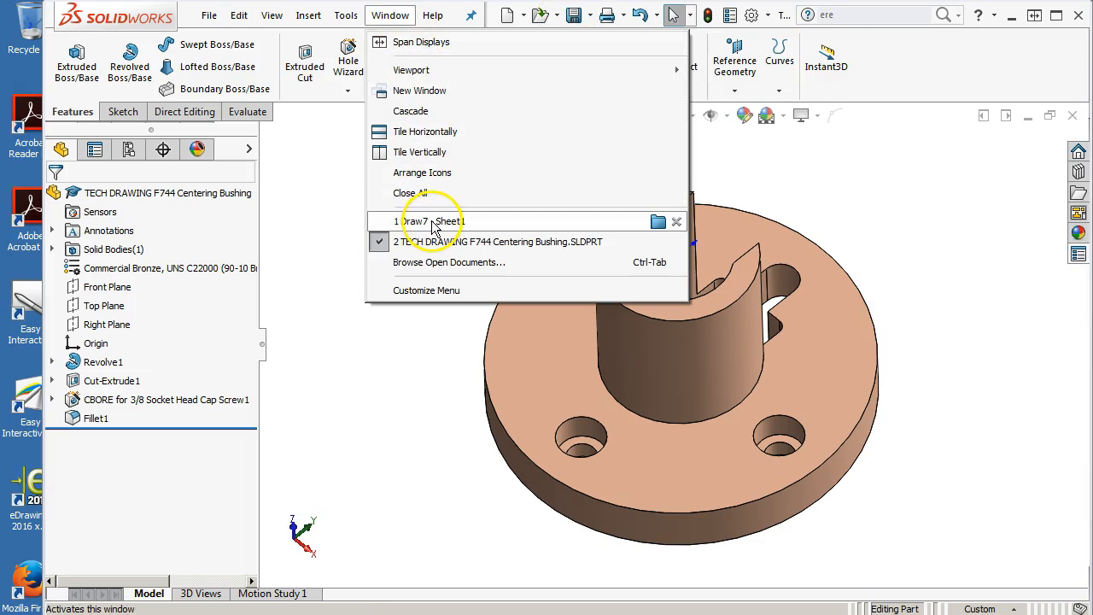
left_click(431, 221)
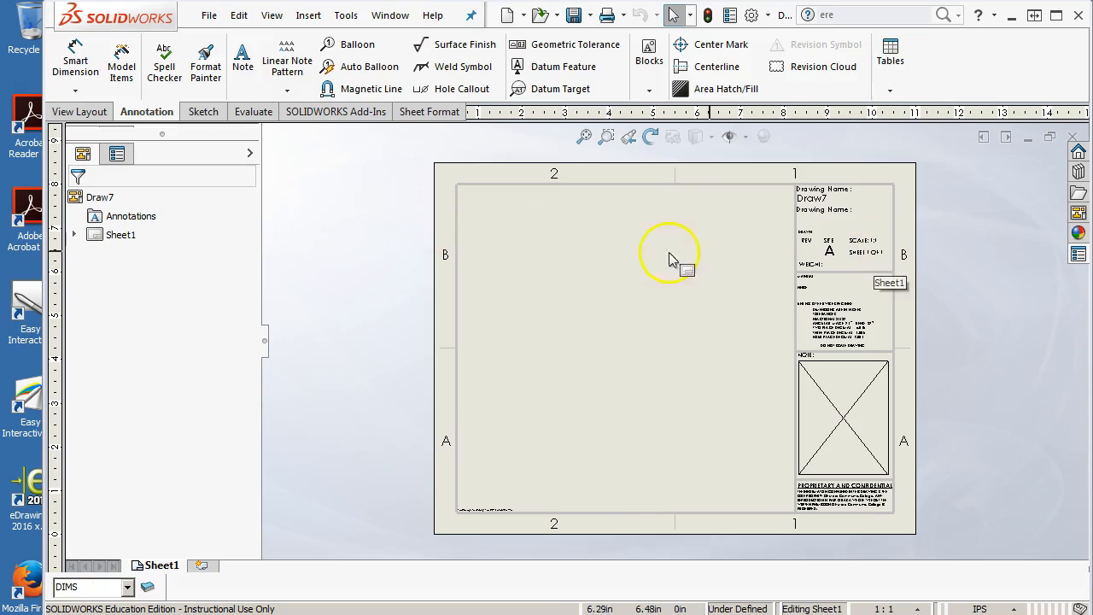
left_click(79, 112)
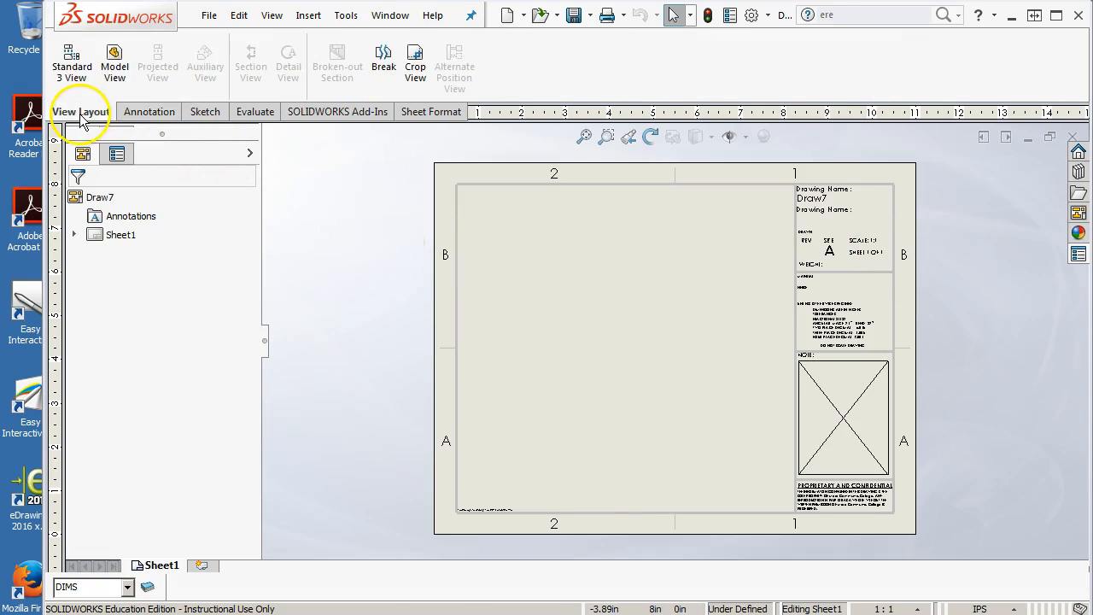
left_click(119, 70)
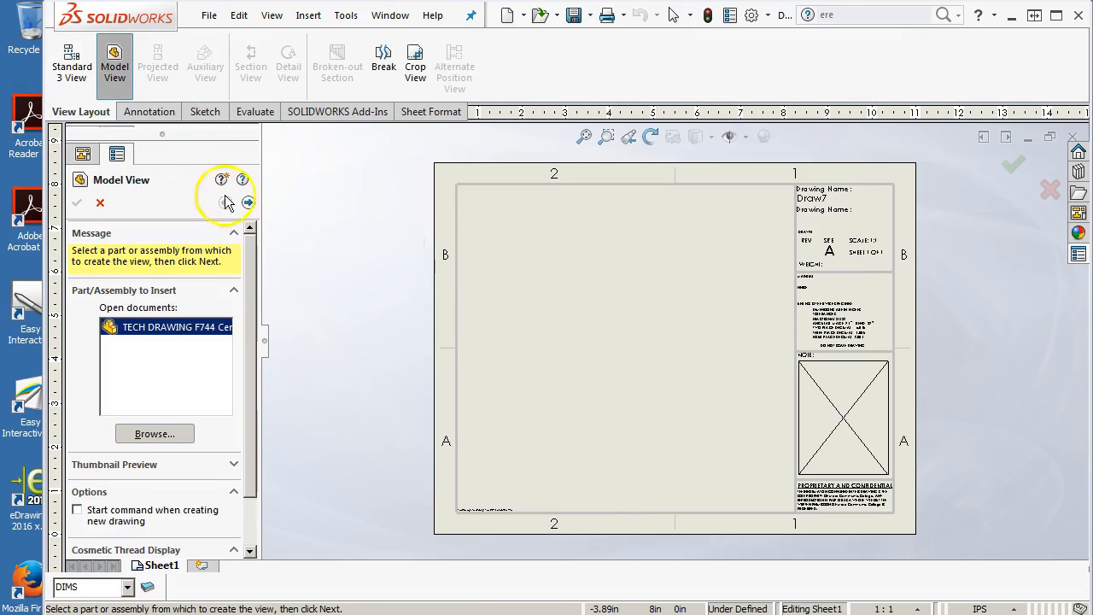
scroll(253, 303, "down", 2)
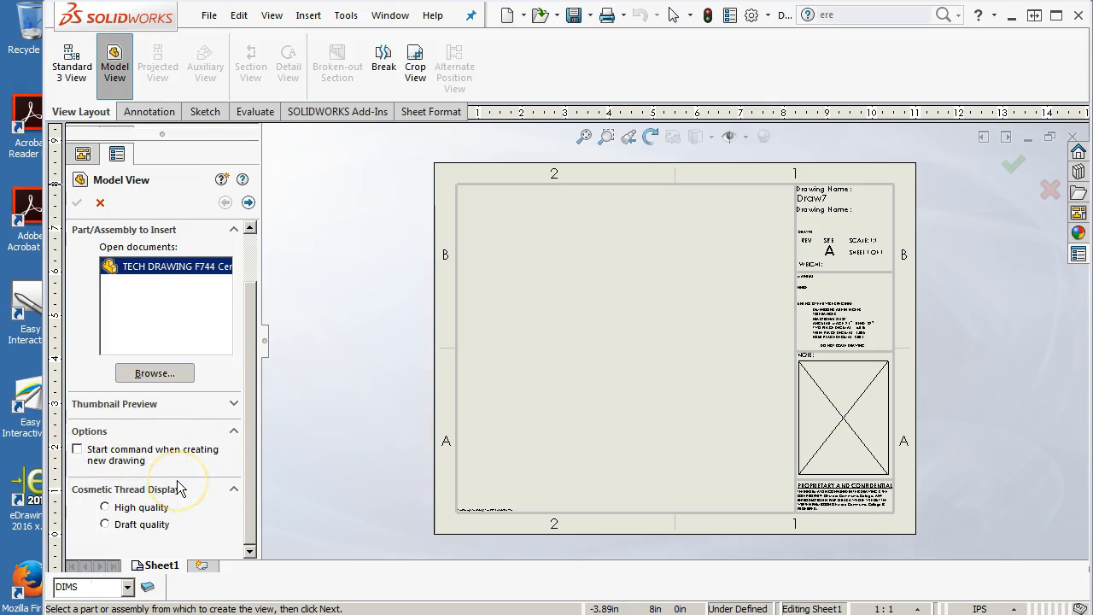
left_click(100, 202)
Step: Load the Centering Bushing part into the View Palette and place its front view in the left half of the sheet
left_click(1078, 214)
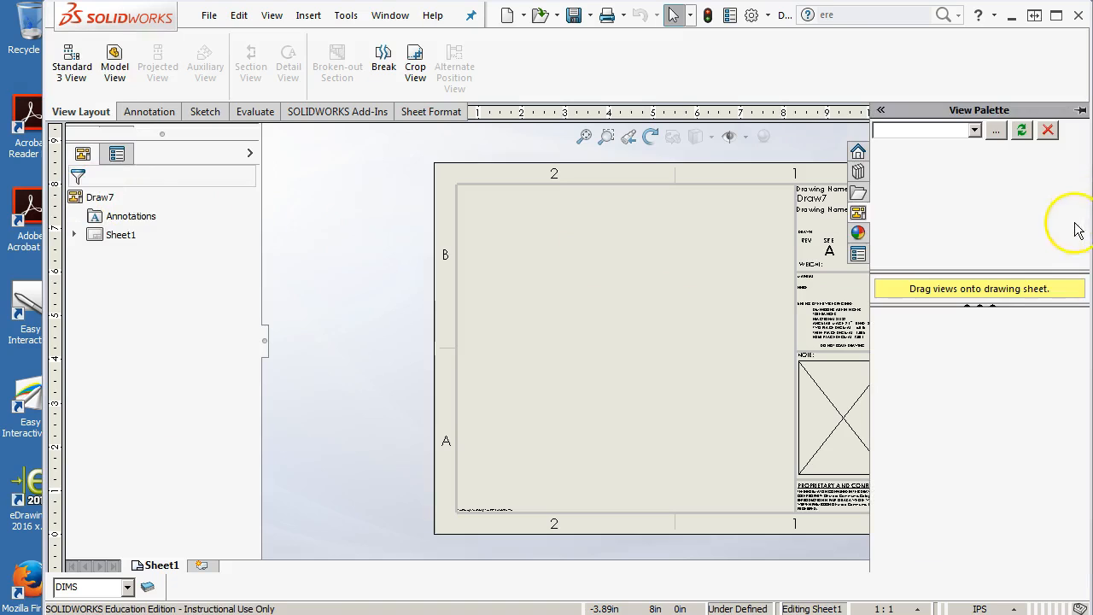
left_click(974, 131)
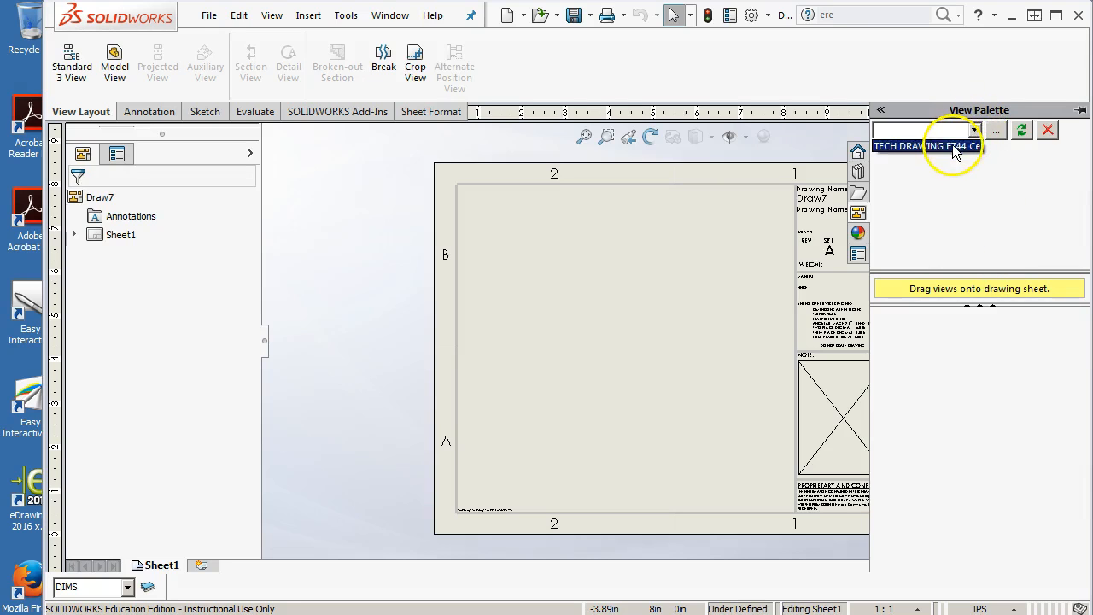
left_click(944, 147)
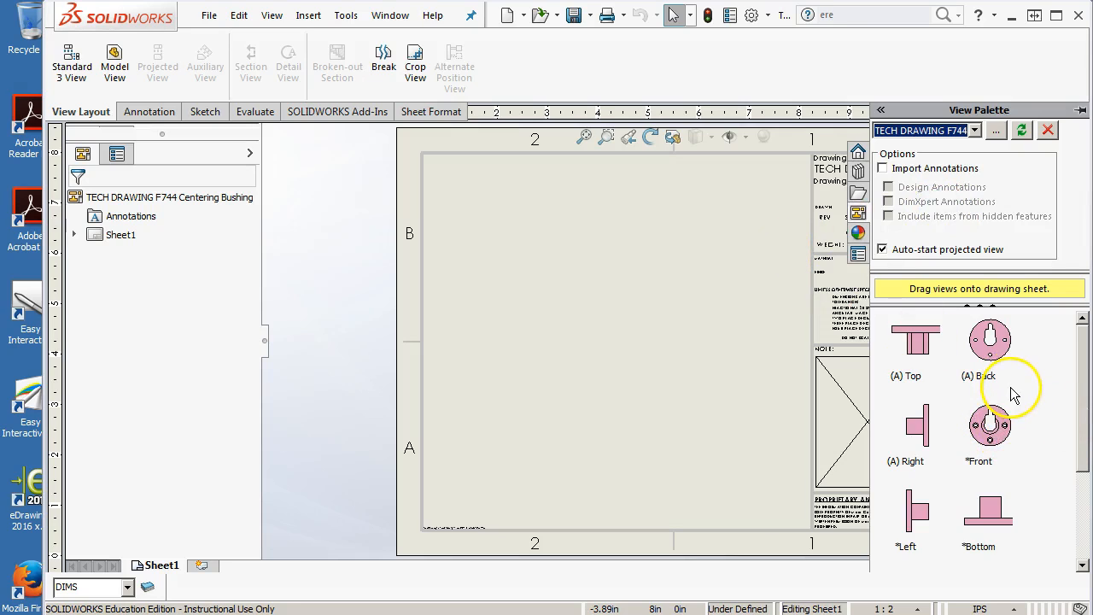
left_click_drag(991, 425, 535, 347)
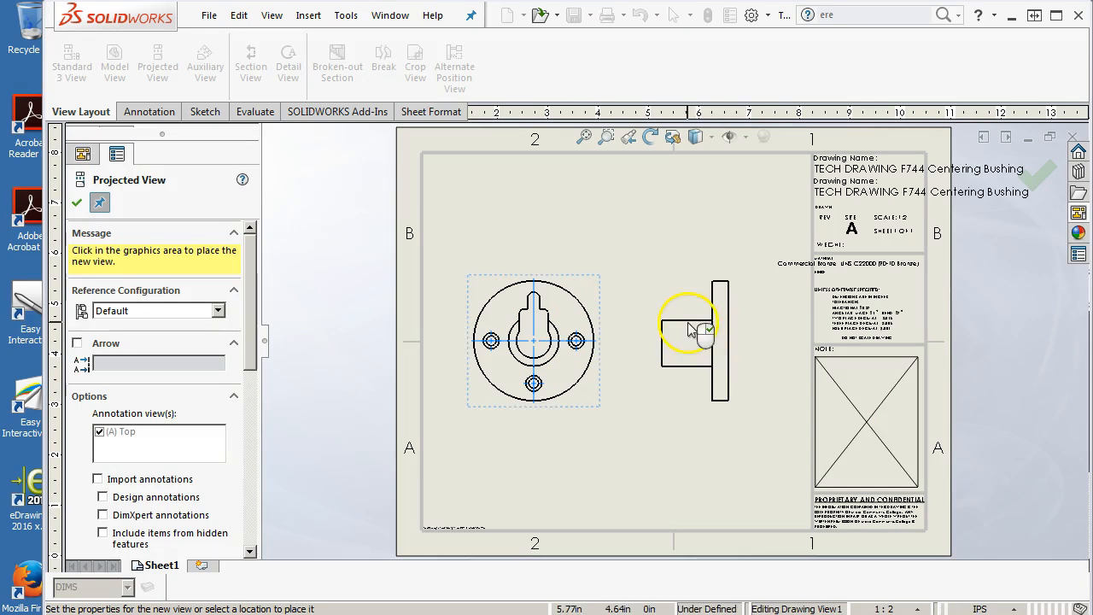
Step: Project a side view and an isometric view from the front view, and move the front view lower on the sheet
left_click(706, 342)
left_click(714, 235)
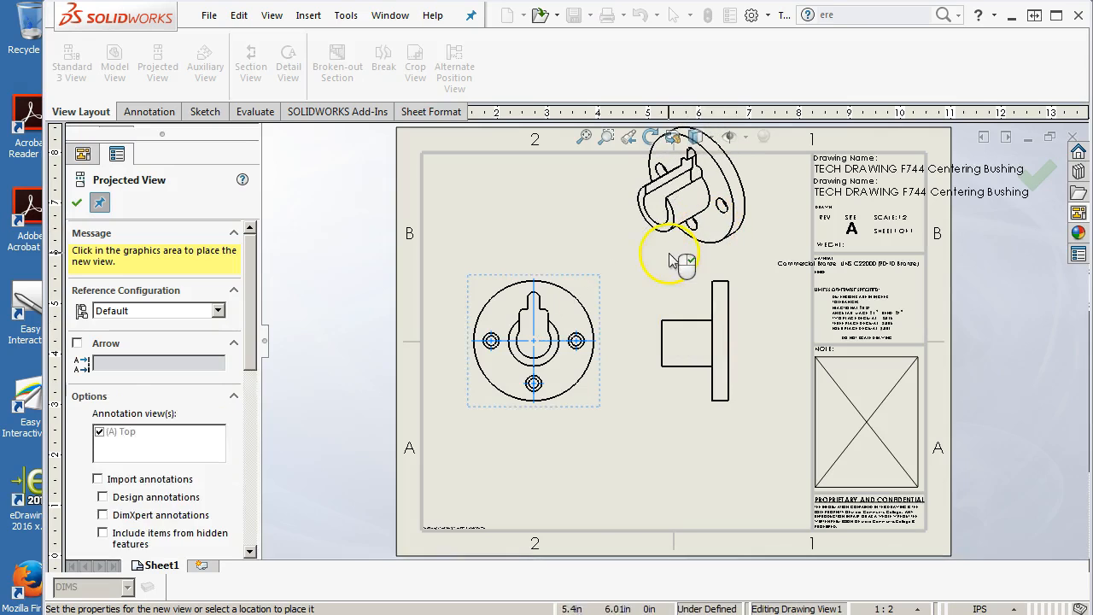
left_click(77, 203)
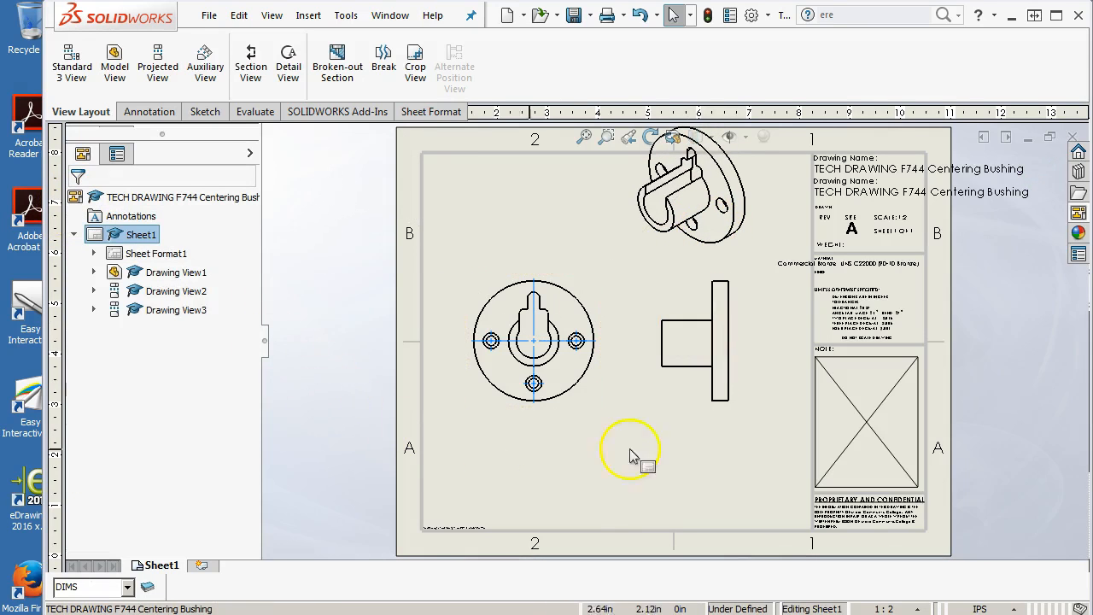
left_click(597, 420)
left_click_drag(596, 421, 594, 492)
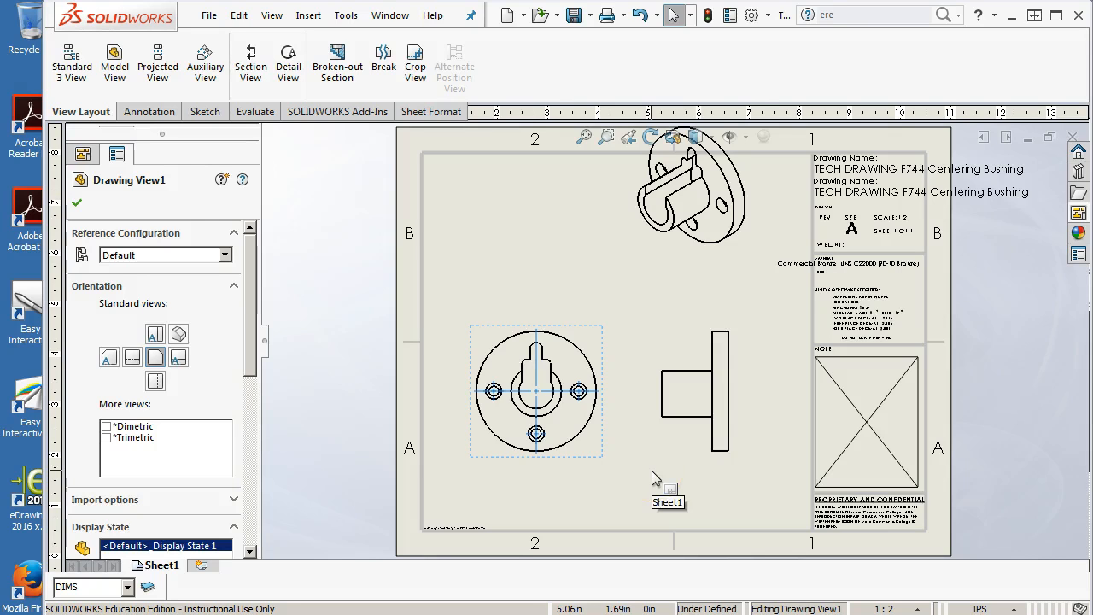
Step: Open the drawing's document properties
left_click(752, 14)
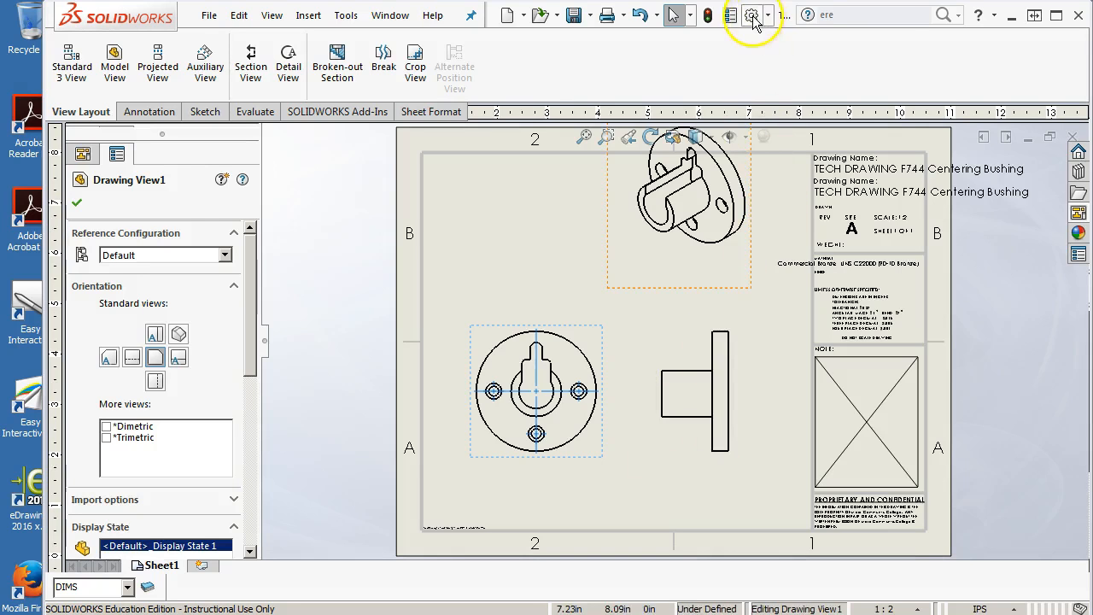
left_click(304, 35)
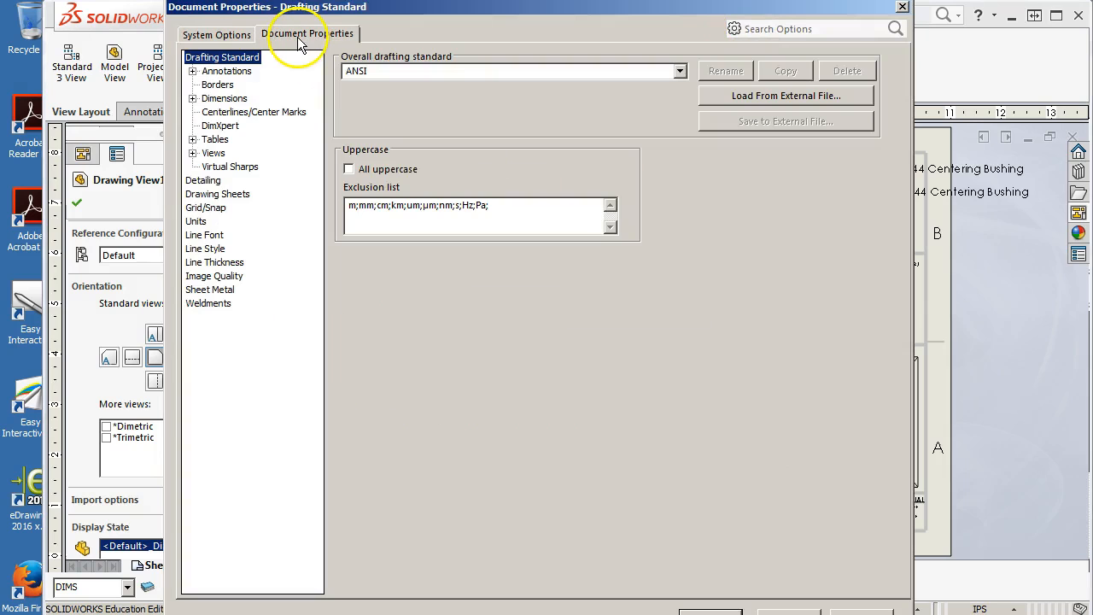
Step: Set both the centerline layer and the center mark layer to CENTER in the drawing's document properties
left_click(242, 114)
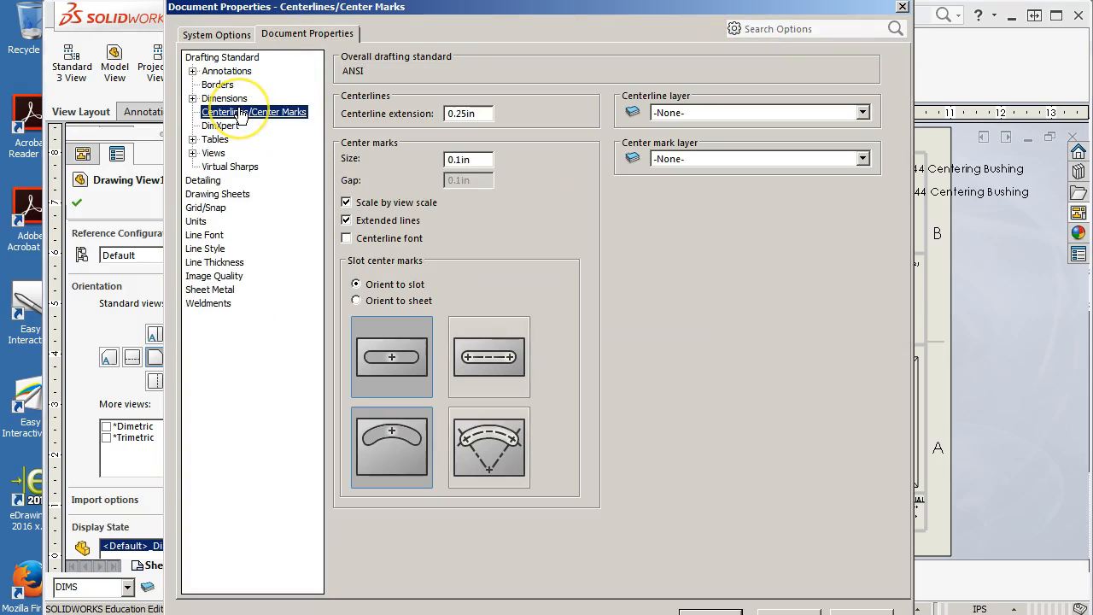
left_click(862, 112)
left_click(683, 135)
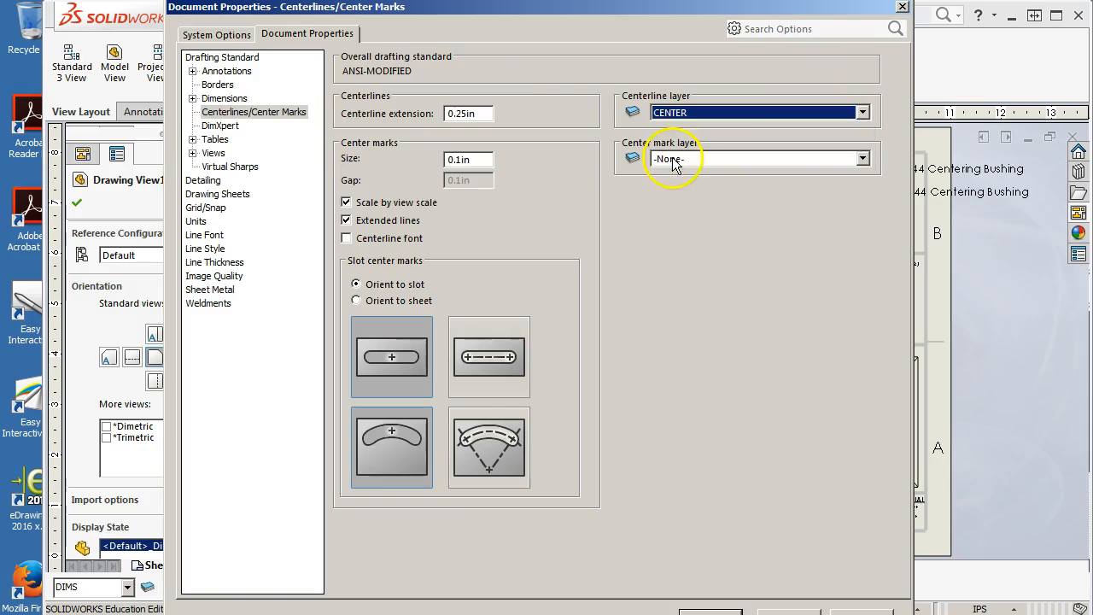
left_click(862, 159)
left_click(661, 207)
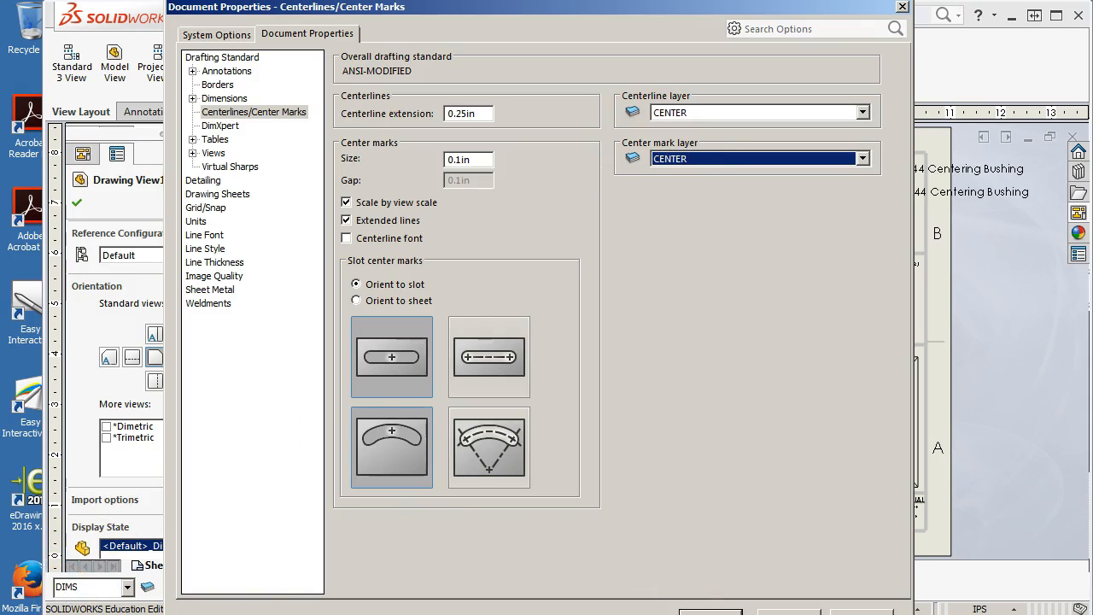
left_click(711, 611)
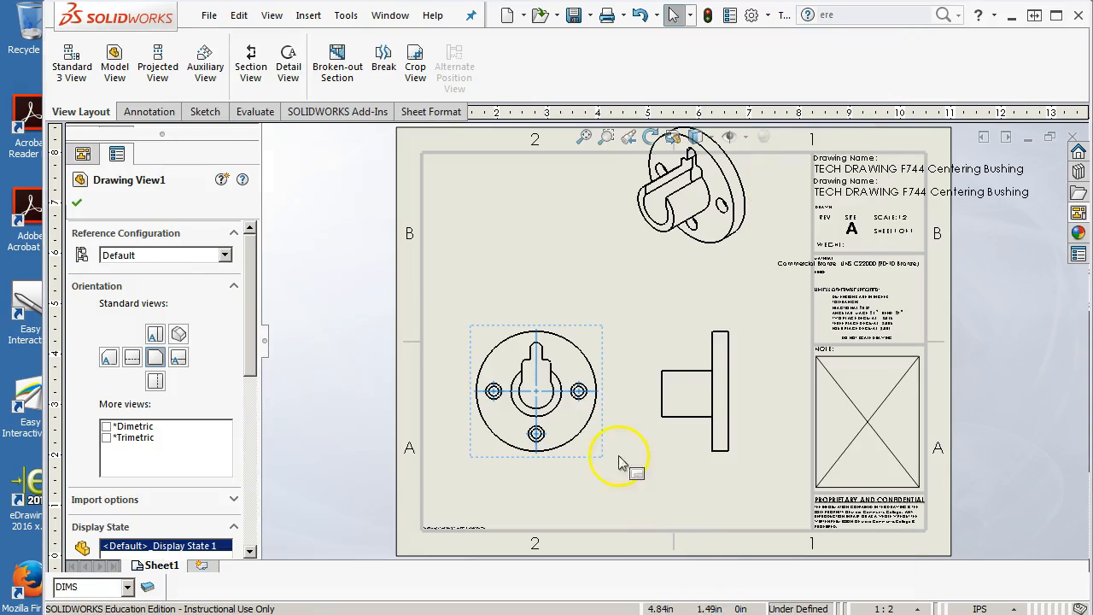
Step: Move the center marks of the flange and its three small holes in the front view to the CENTER layer
scroll(602, 404, "down", 2)
left_click(507, 316)
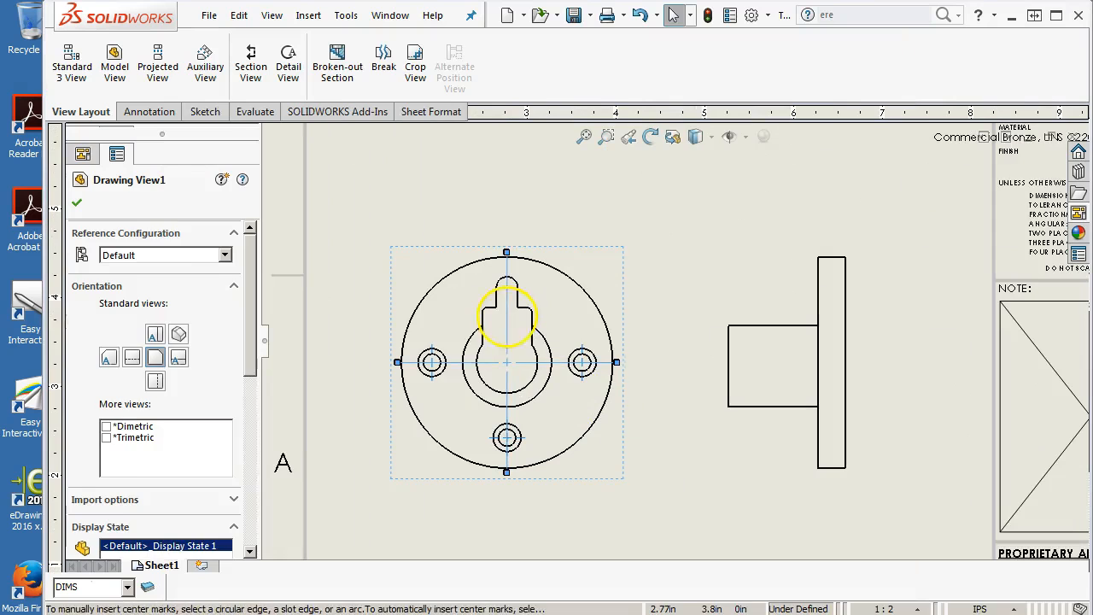
left_click(439, 380)
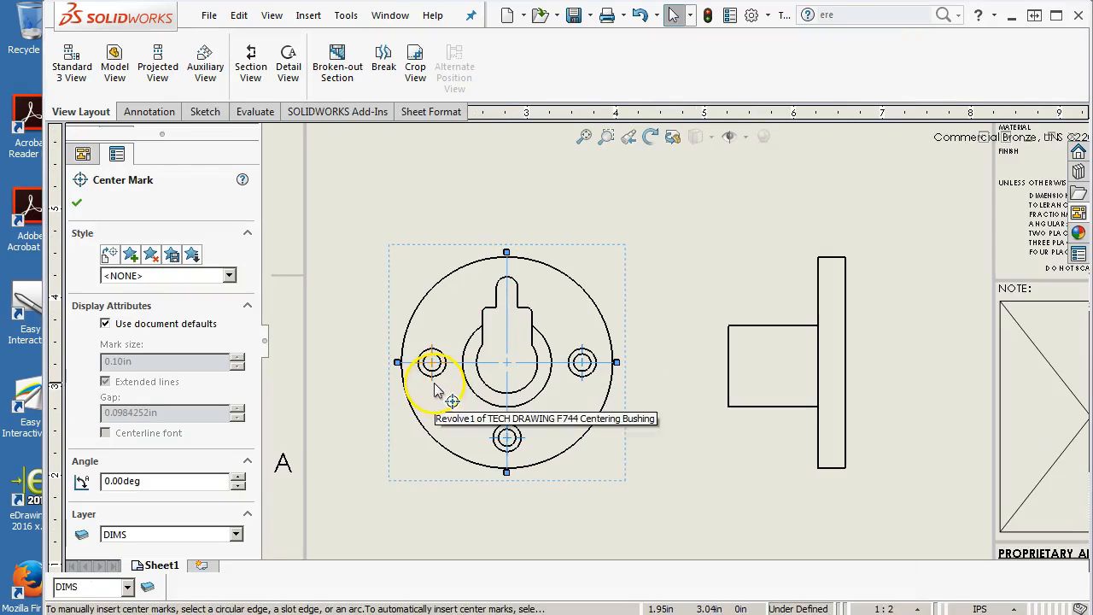
left_click(523, 444)
left_click(584, 368)
left_click(223, 536)
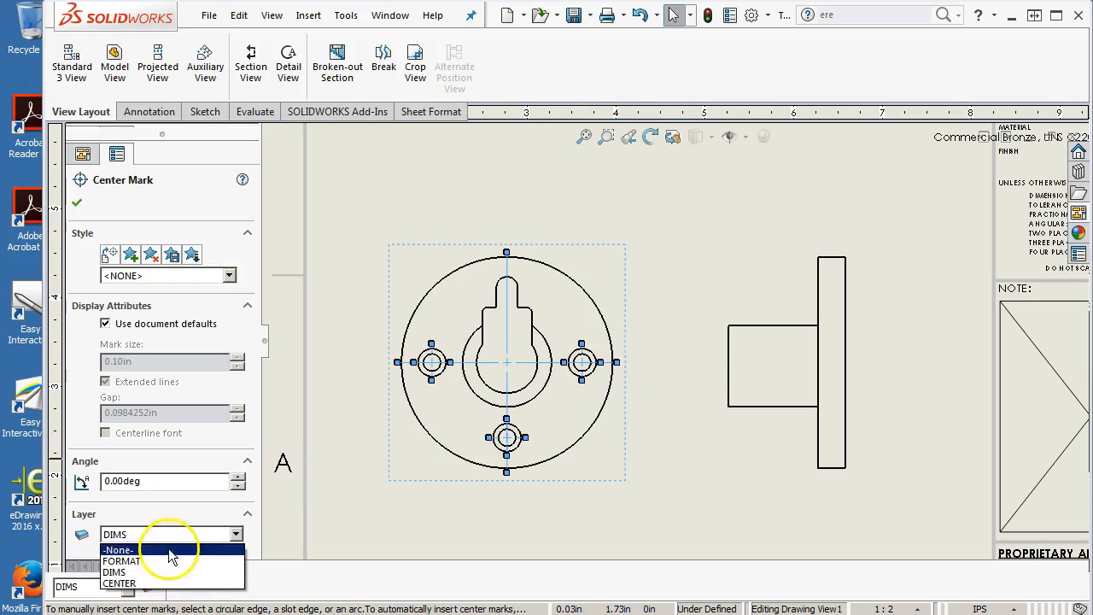
left_click(149, 582)
left_click(416, 196)
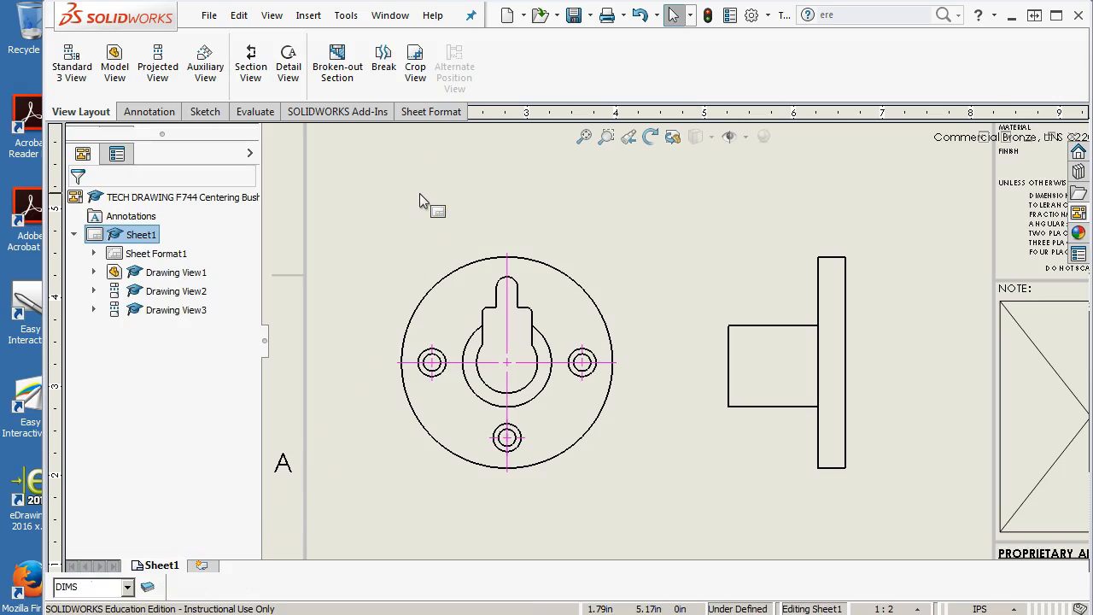
left_click(584, 137)
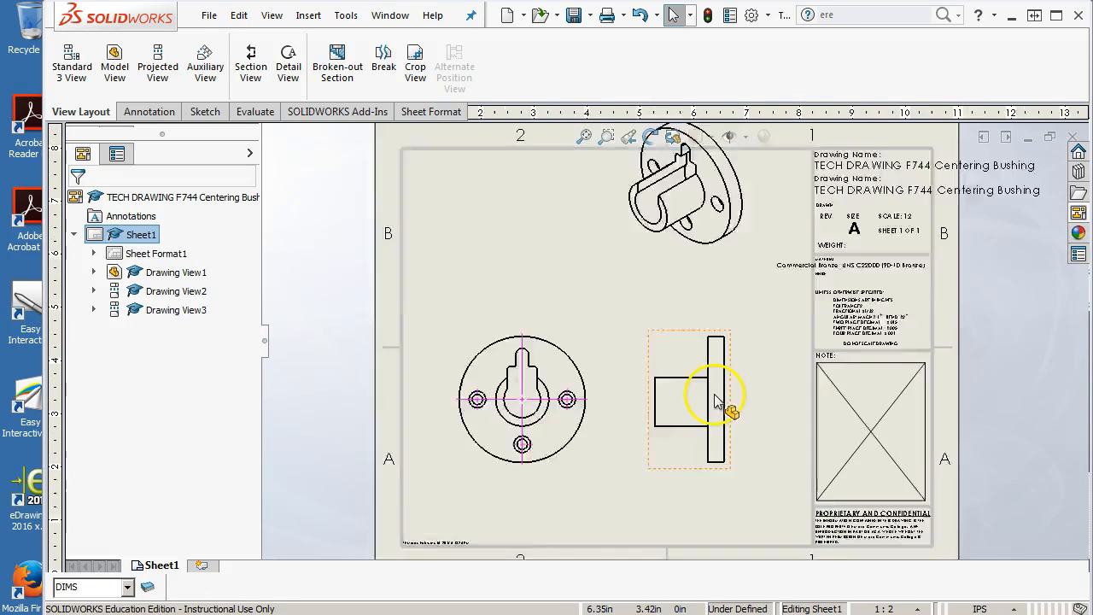
scroll(716, 402, "down", 2)
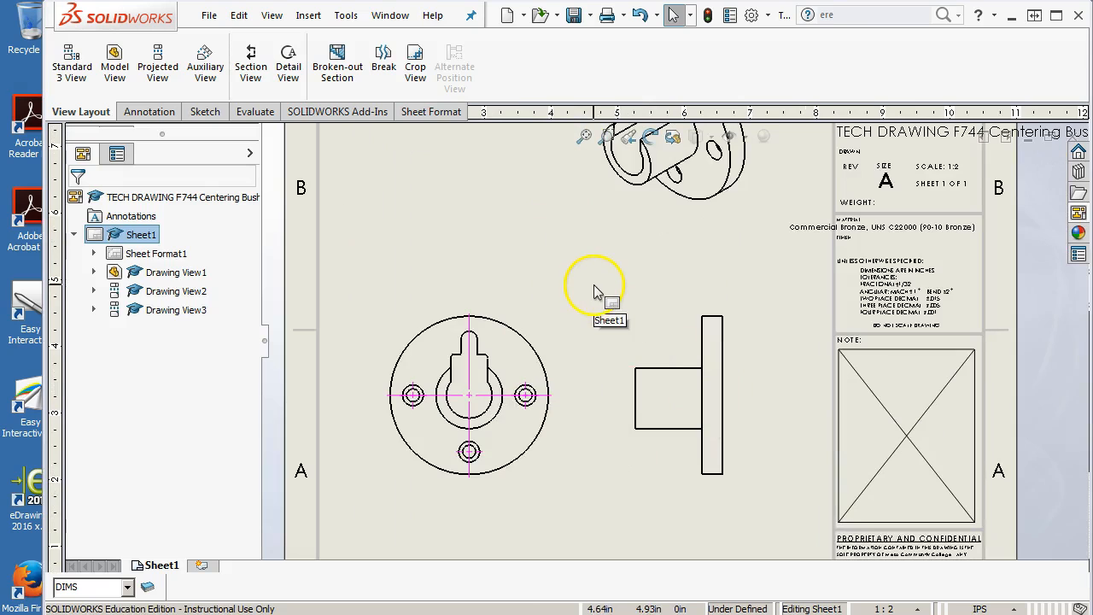
left_click(154, 113)
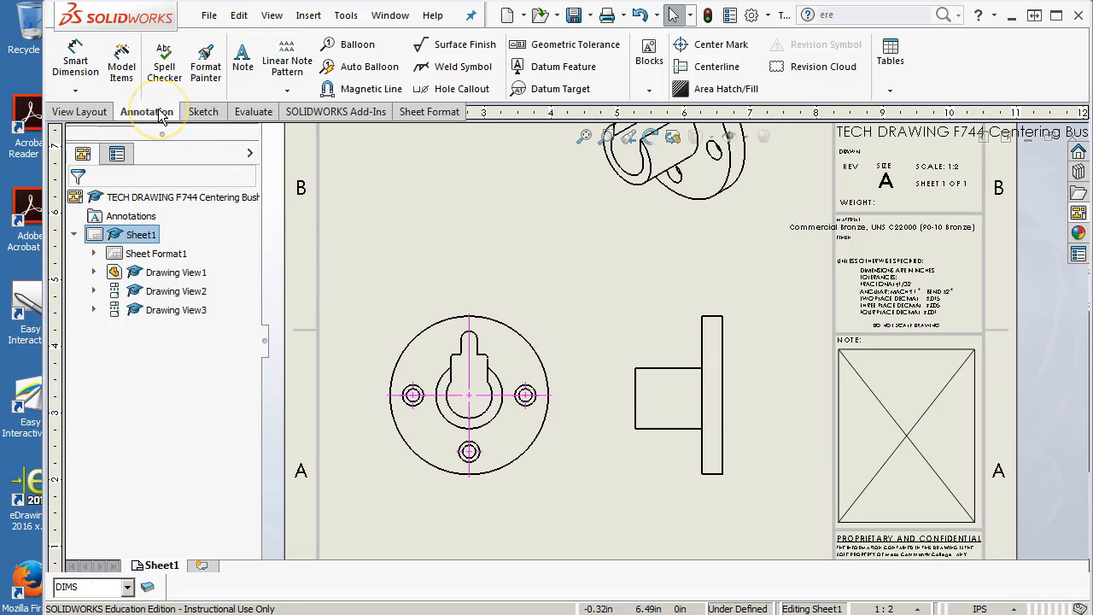
left_click(205, 113)
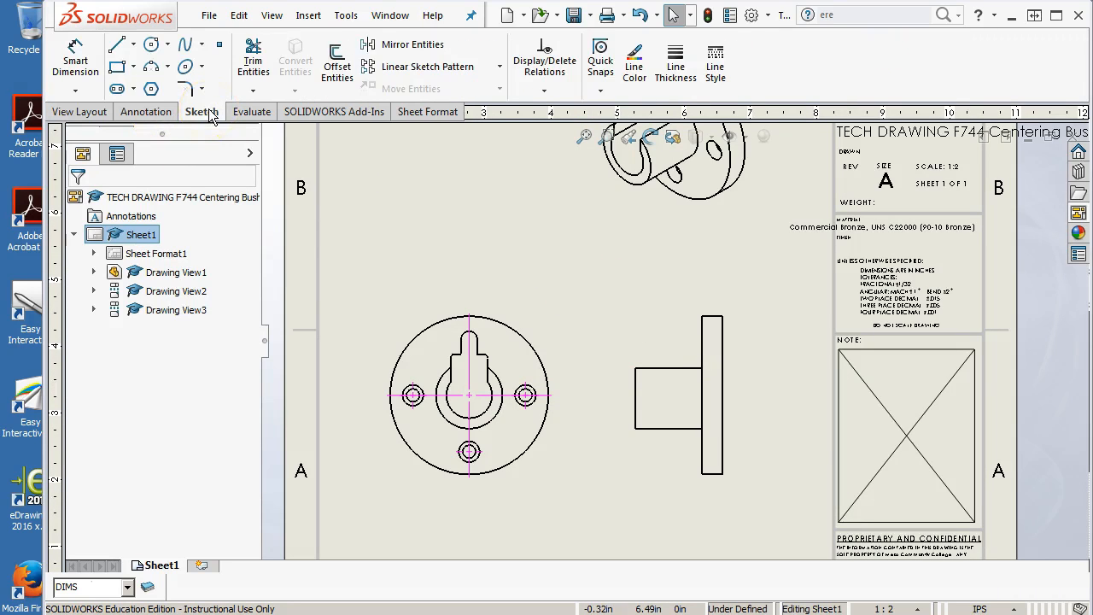
left_click(148, 112)
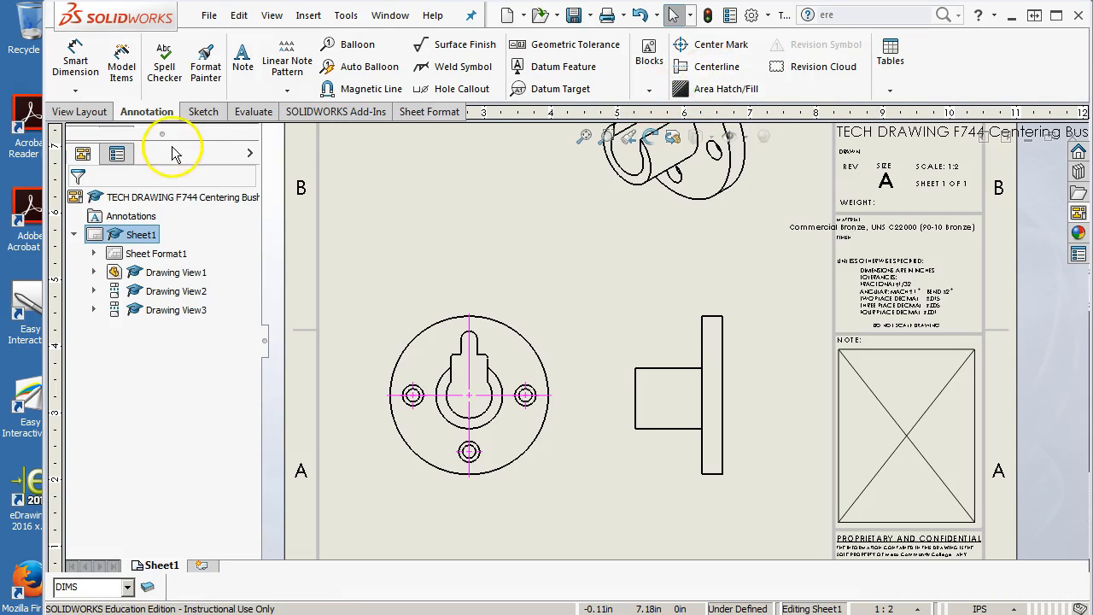
left_click(202, 112)
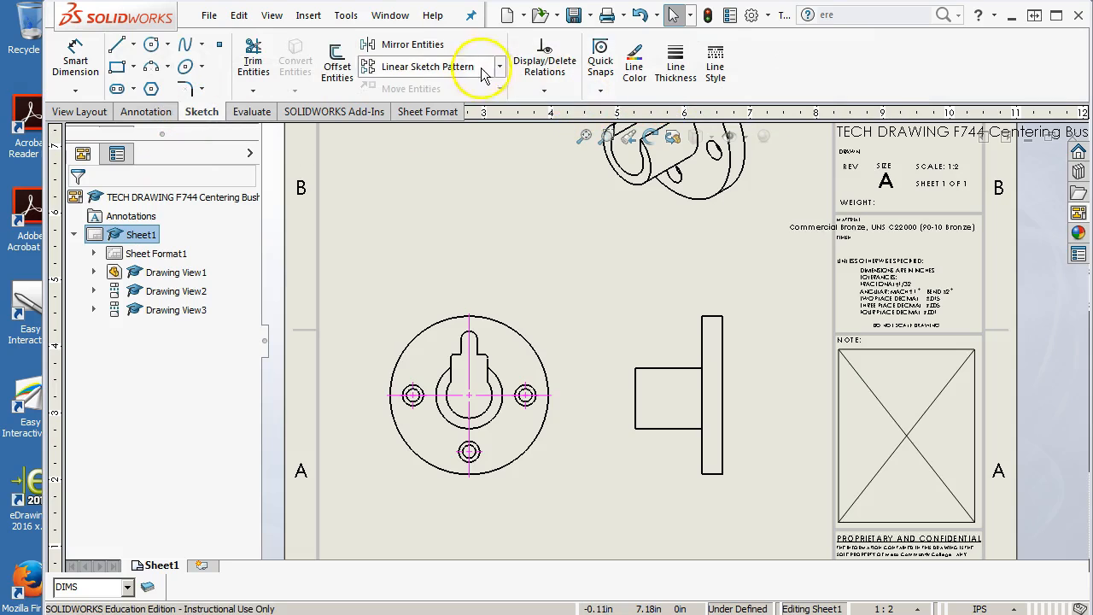
left_click(135, 46)
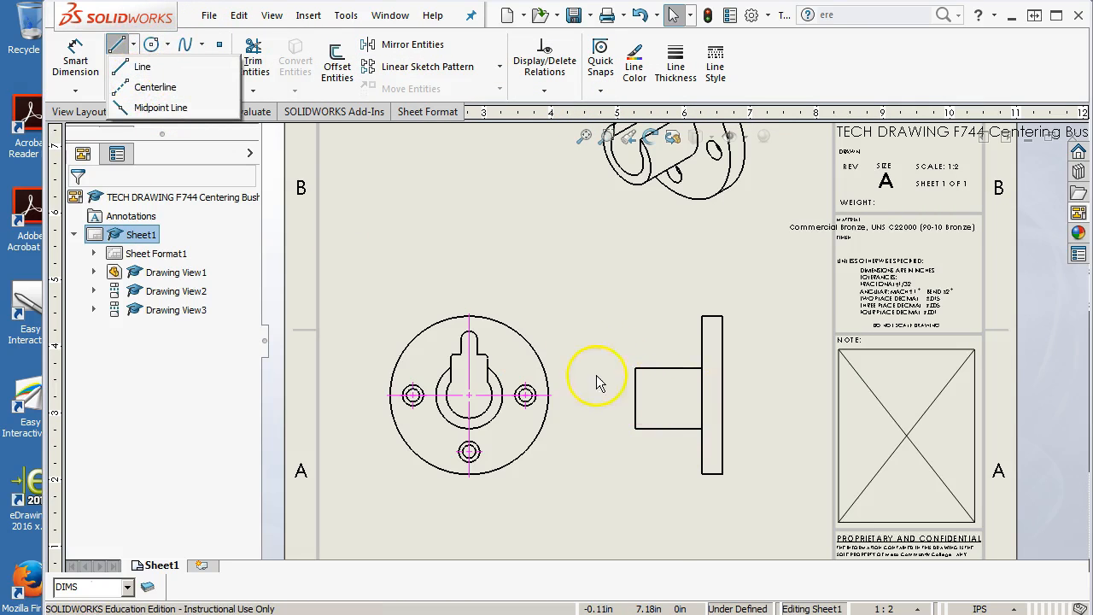
left_click(616, 335)
Step: Make CENTER the current drawing layer
left_click(126, 591)
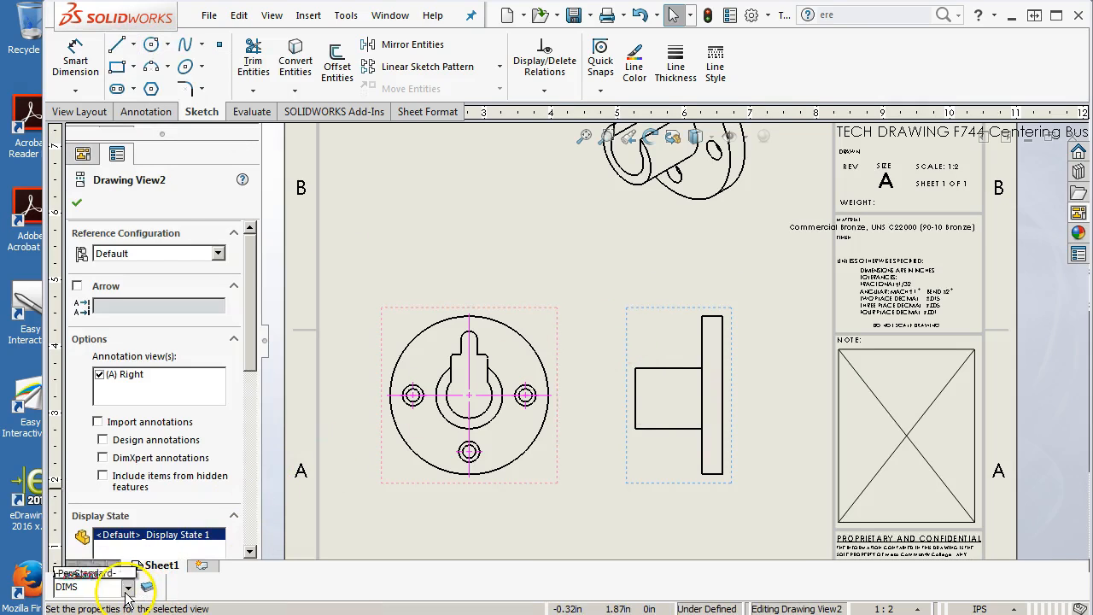
left_click(85, 571)
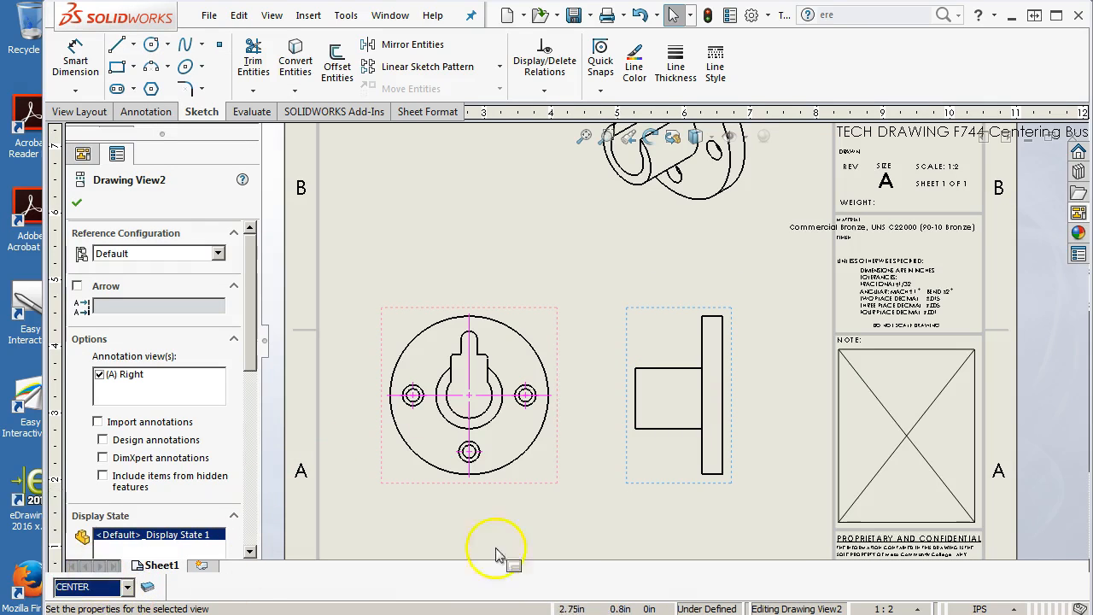
left_click(654, 285)
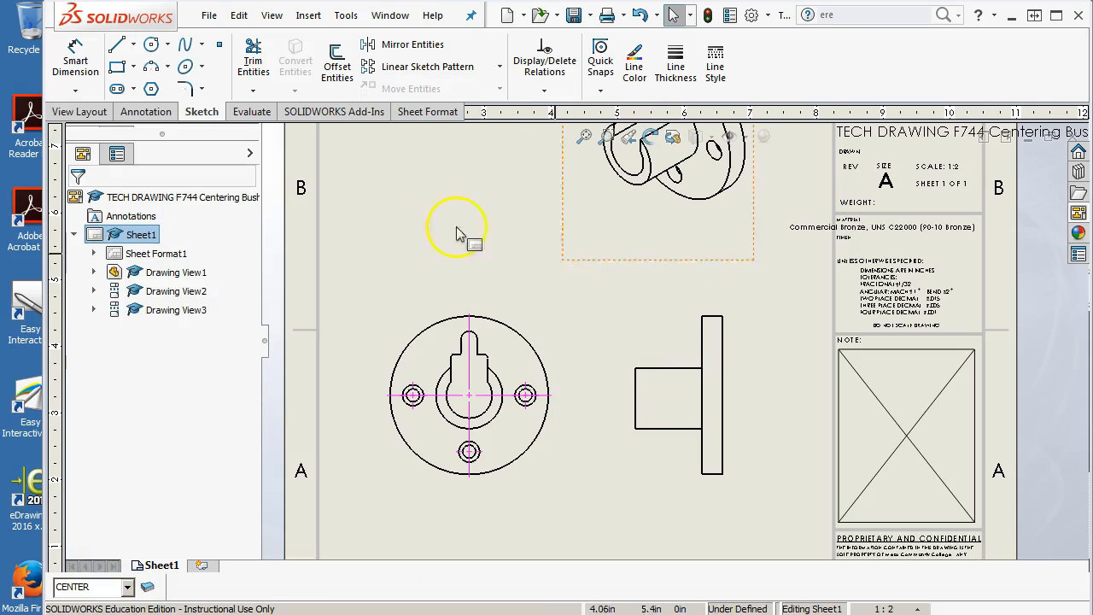
Step: Add a centerline along the axis of the cylindrical hub in the side view and finish the Centerline command
left_click(128, 112)
left_click(717, 66)
left_click(676, 403)
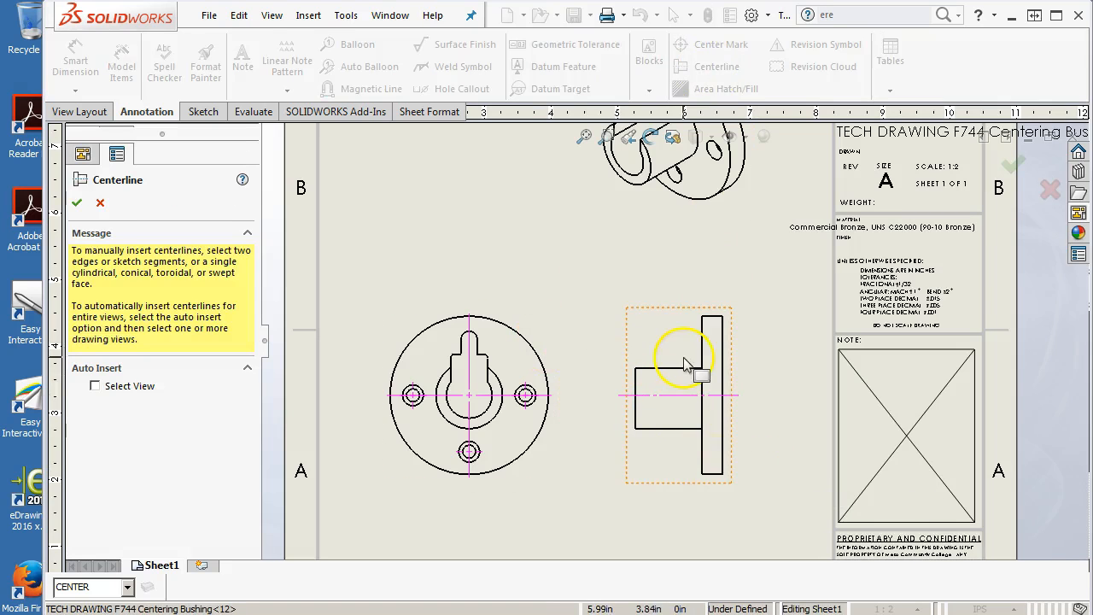
scroll(675, 440, "down", 5)
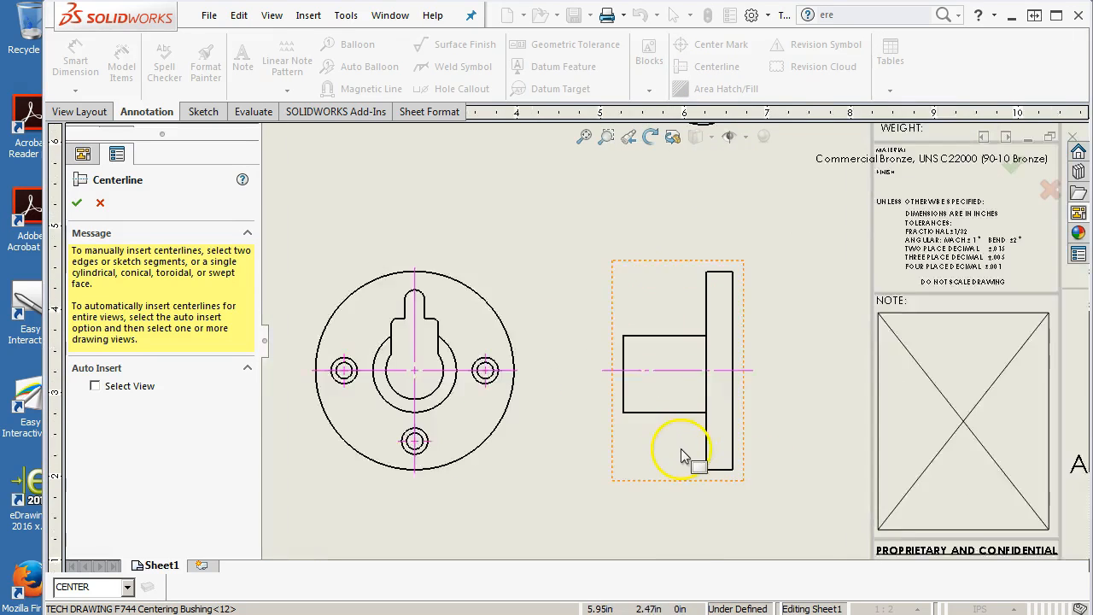
scroll(673, 431, "up", 5)
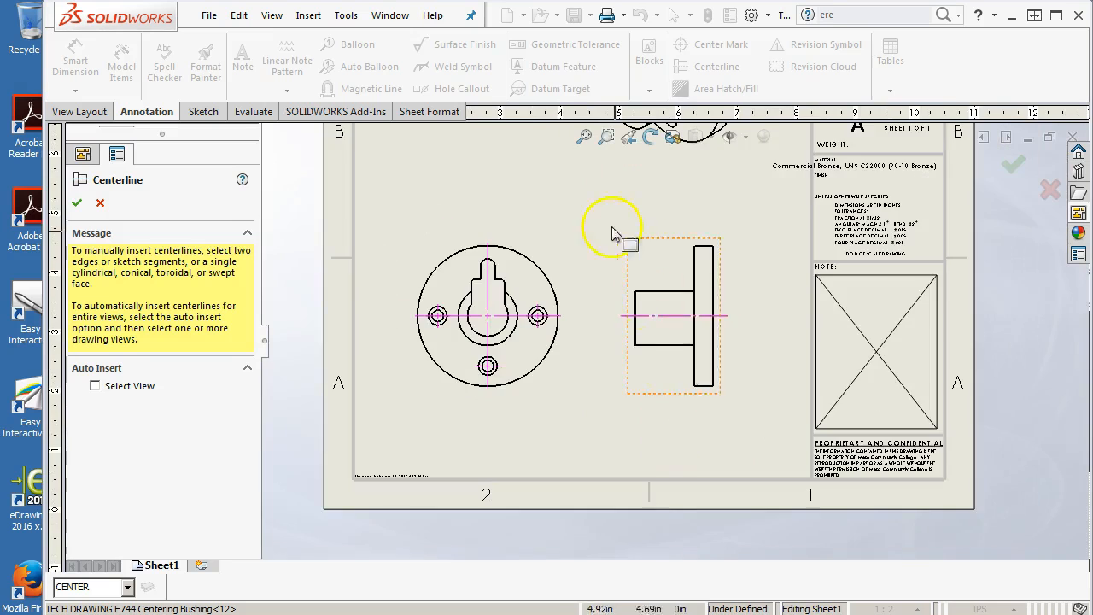
left_click(585, 139)
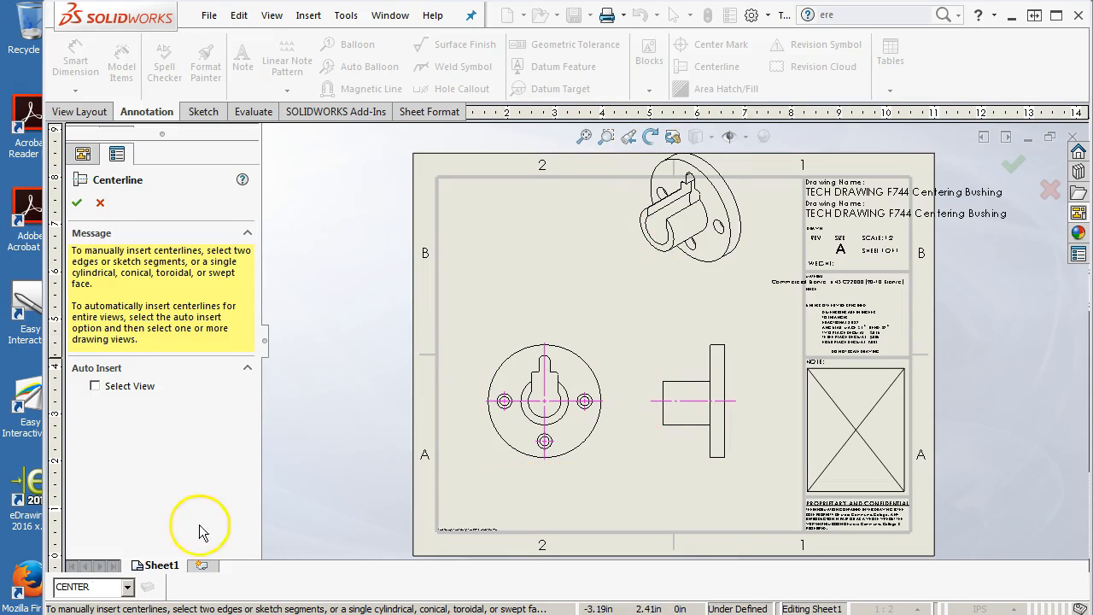
left_click(126, 587)
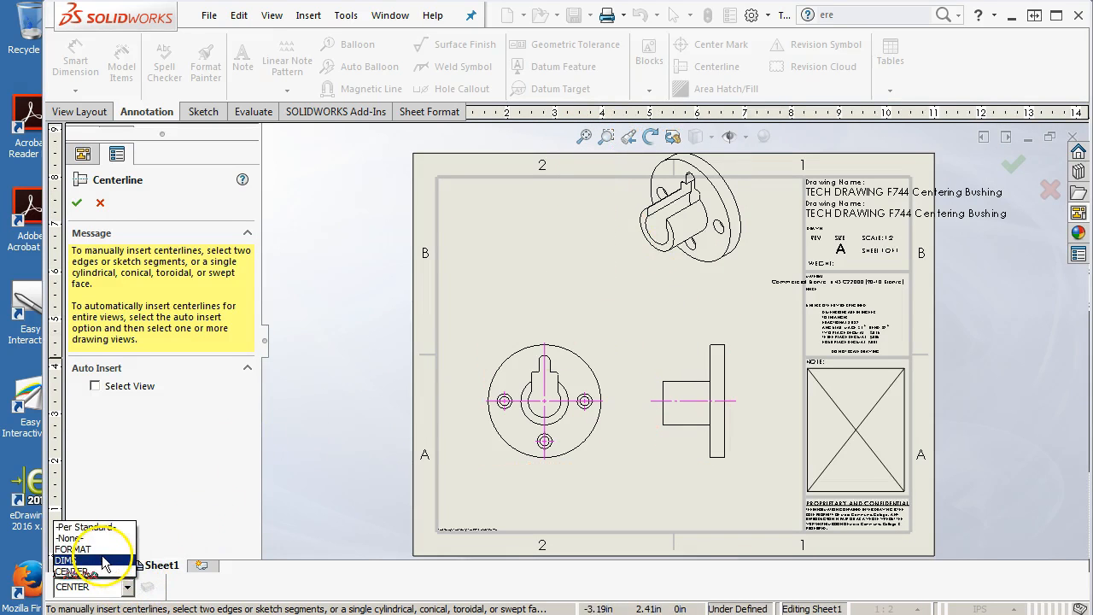
left_click(607, 250)
scroll(600, 356, "down", 4)
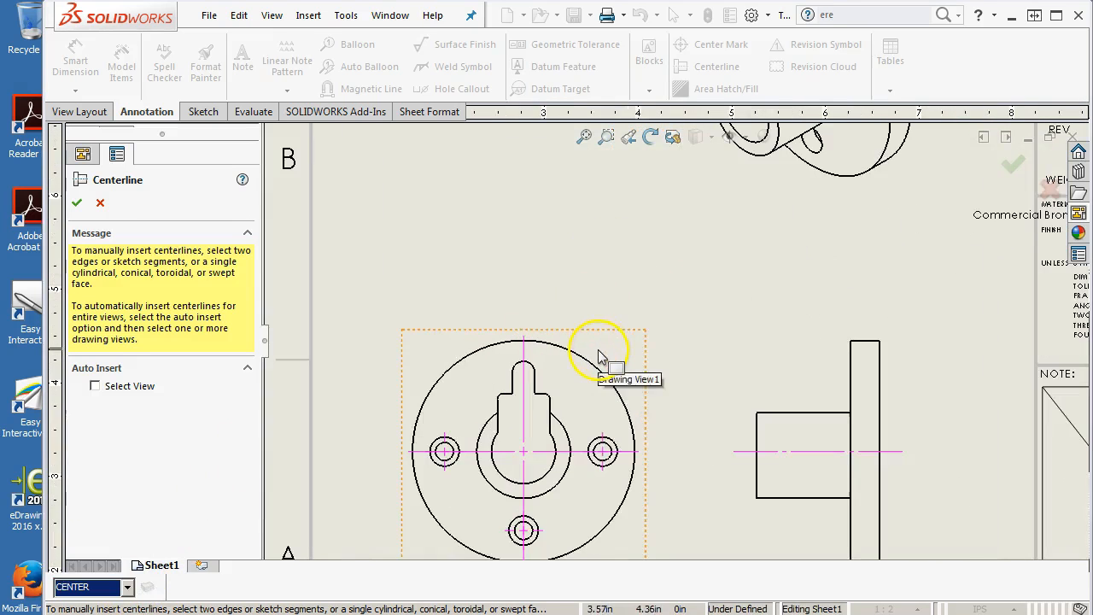
scroll(601, 469, "up", 3)
scroll(601, 467, "down", 3)
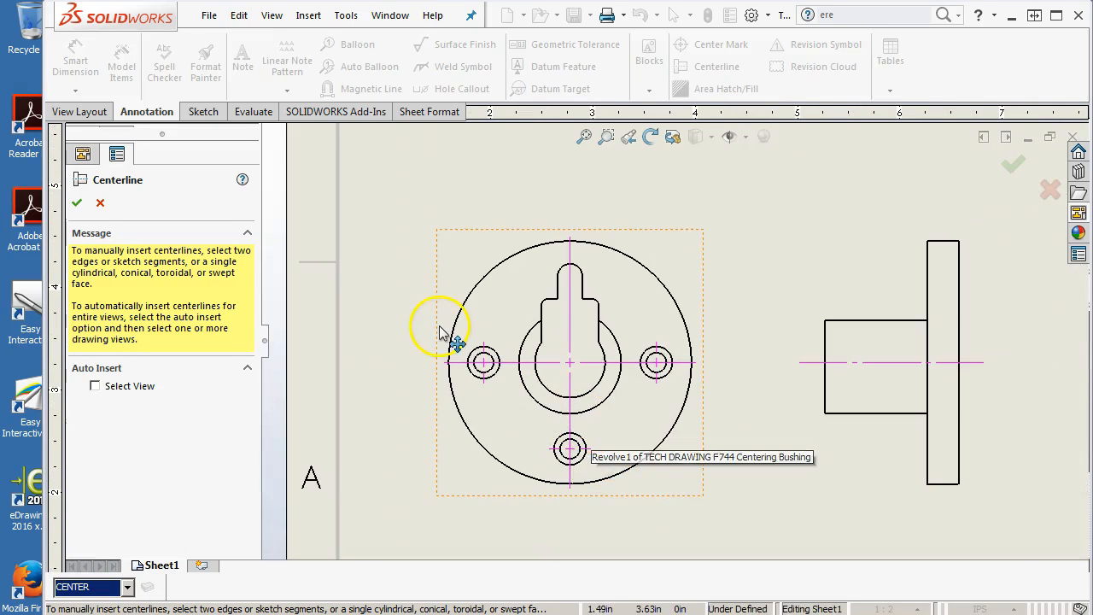
left_click(80, 204)
left_click(470, 225)
left_click(439, 192)
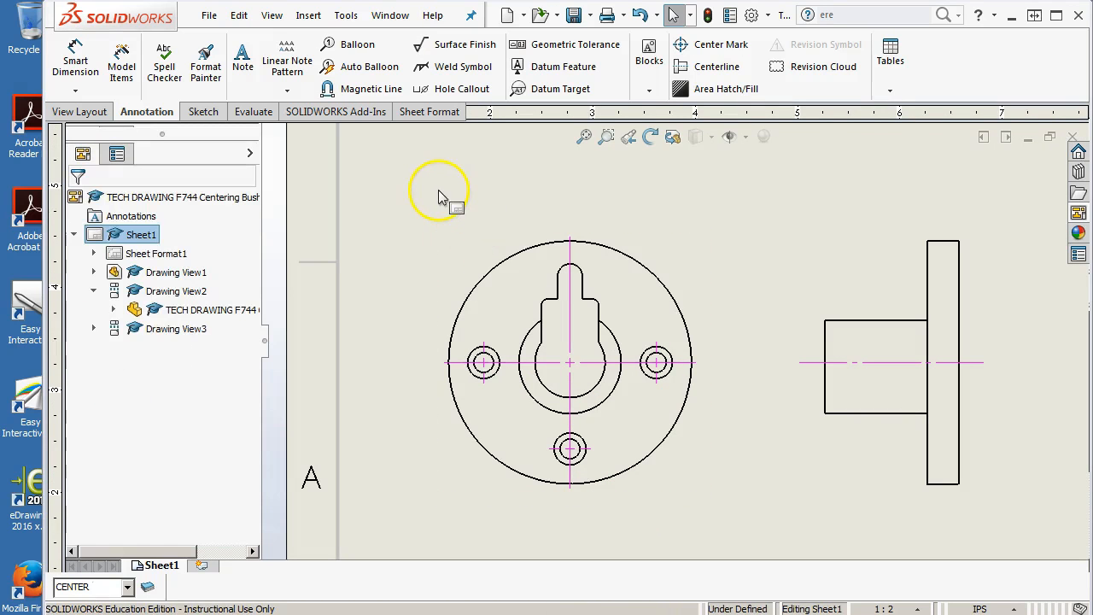
Step: Sketch a bolt circle of about 1.69 in radius from the front view's center through the centers of the small holes
left_click(202, 112)
left_click(151, 44)
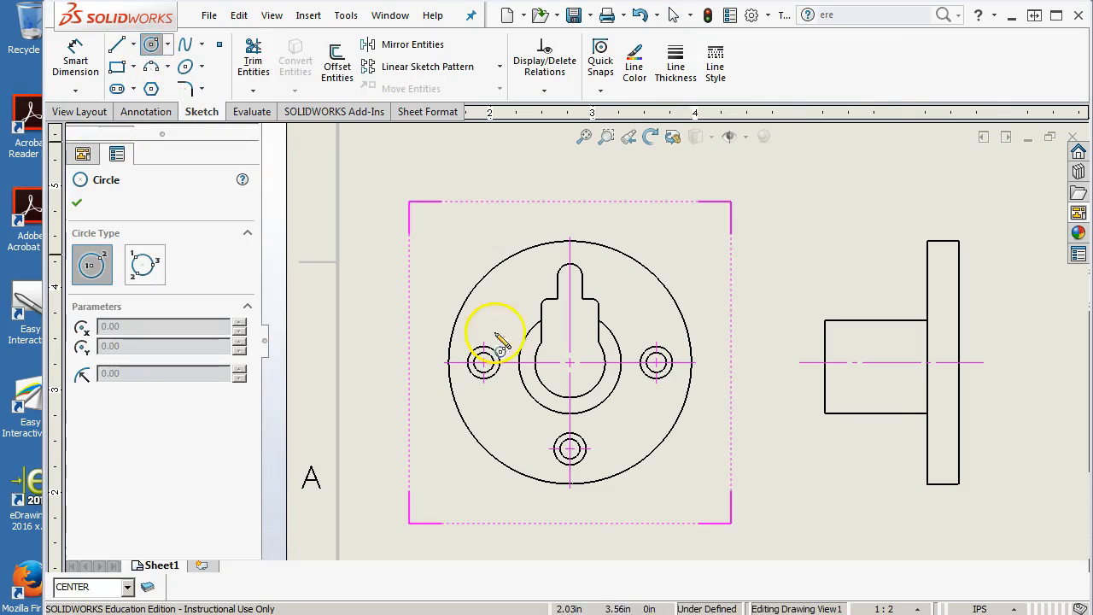
left_click(570, 362)
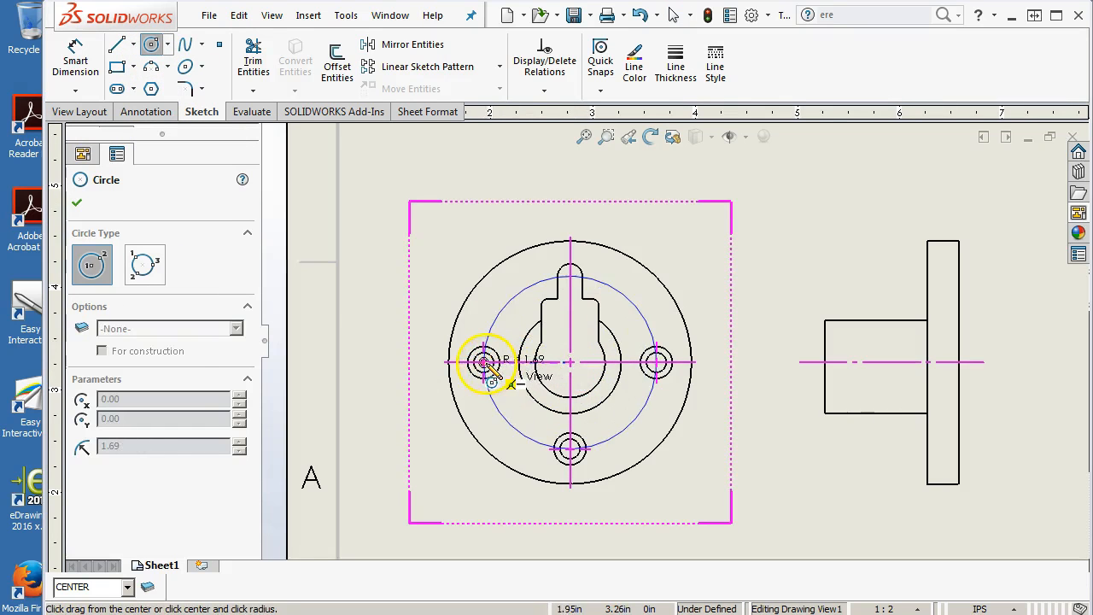
left_click(484, 362)
right_click(394, 217)
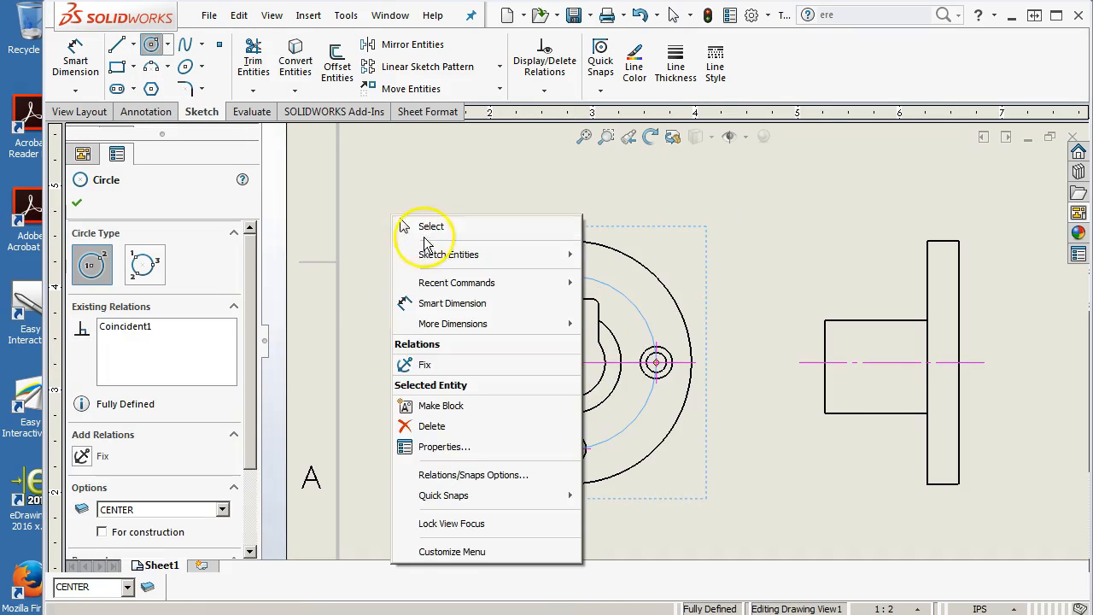
left_click(427, 229)
Step: Convert the sketched bolt circle to construction geometry
left_click(524, 299)
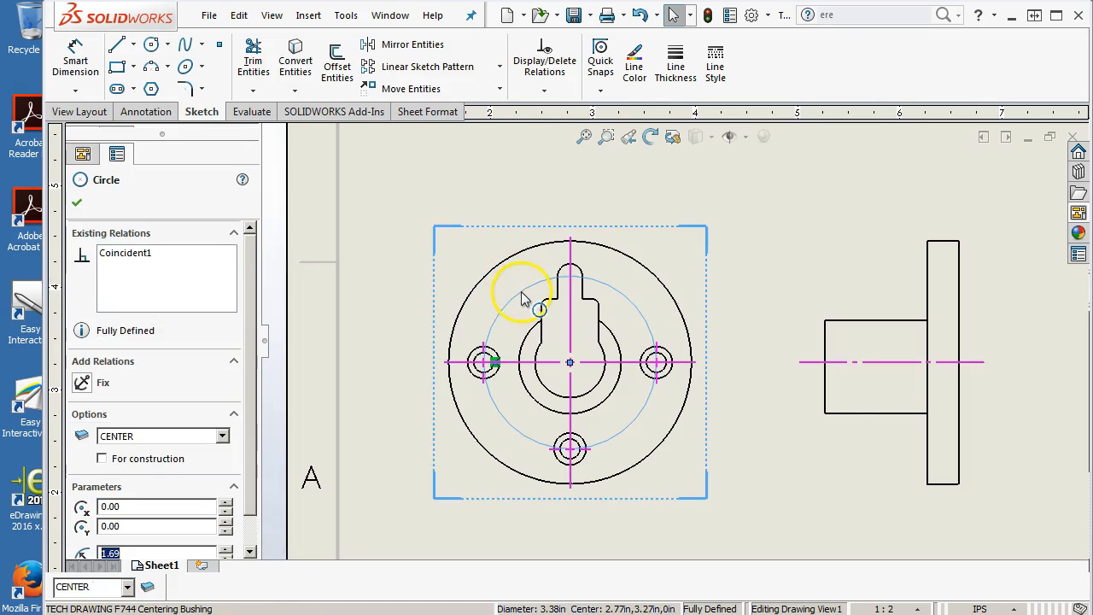
scroll(181, 419, "down", 1)
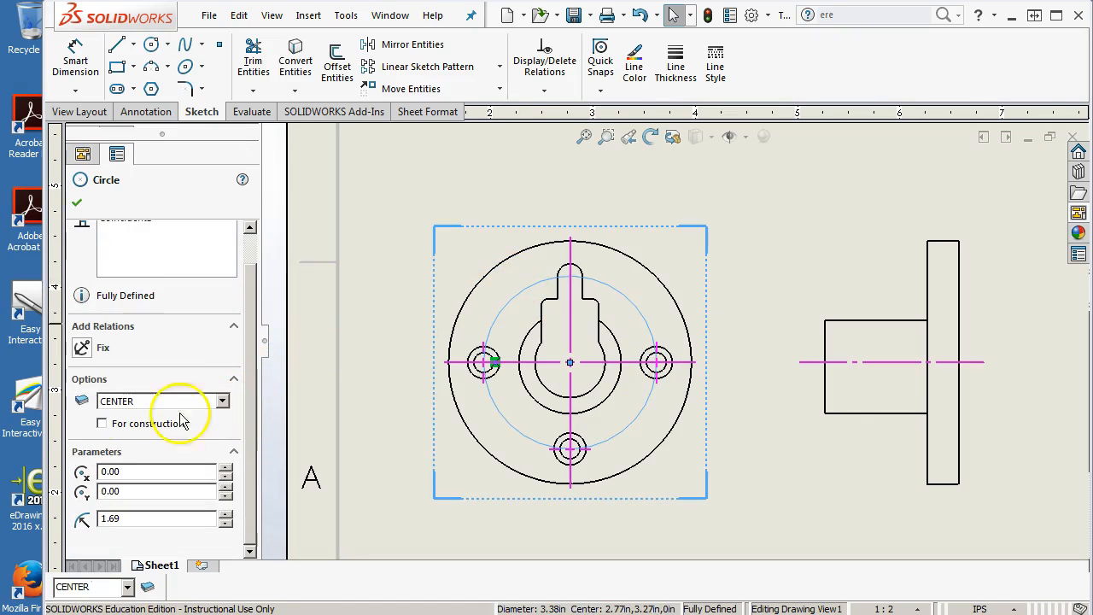
left_click(102, 423)
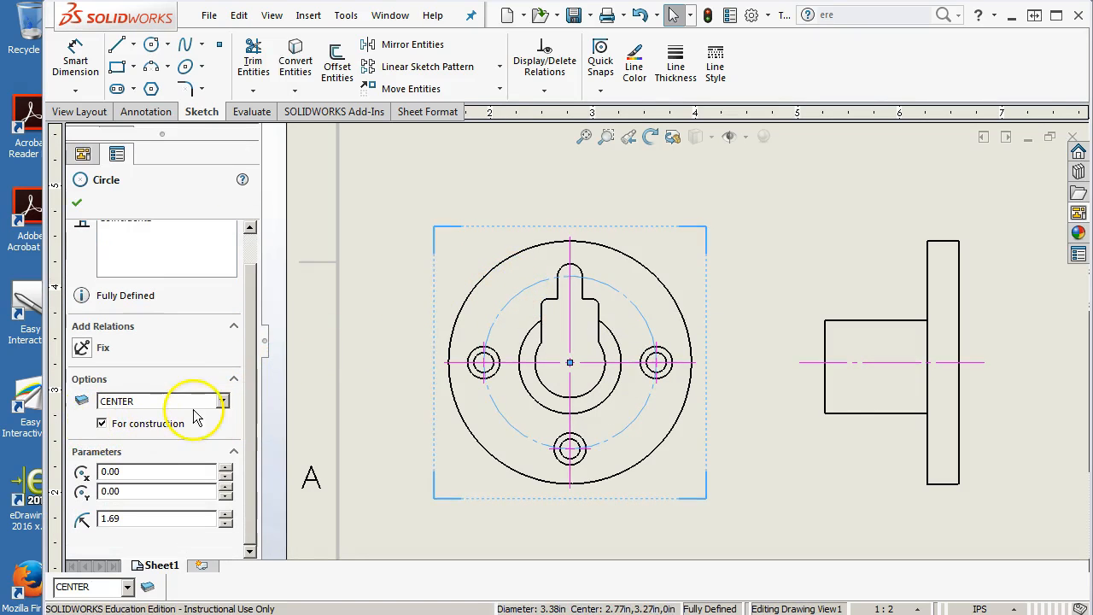
left_click(77, 200)
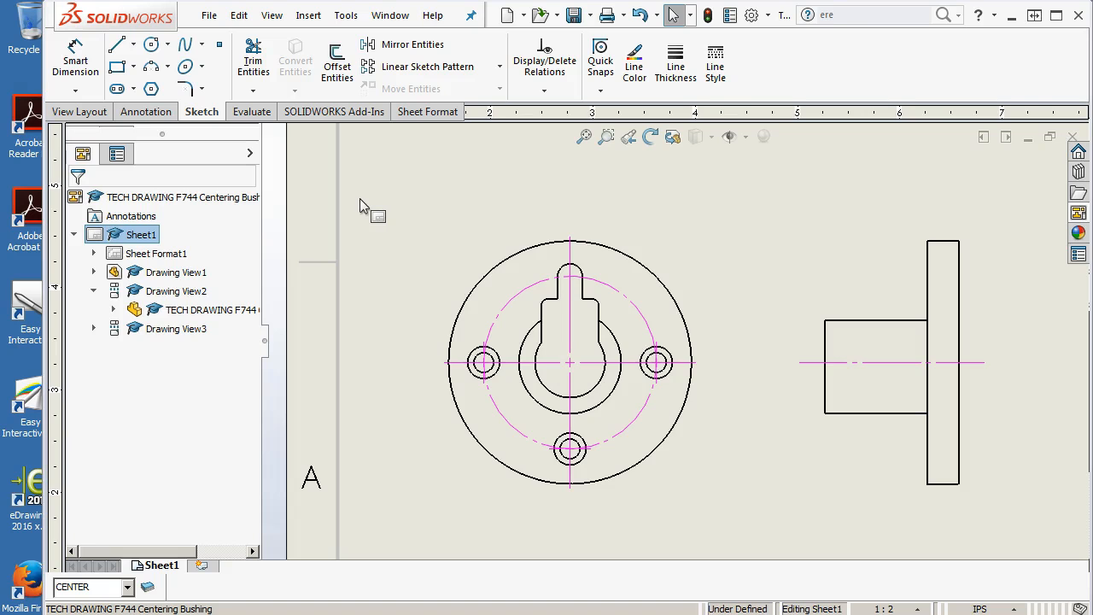
Step: Review the drawing's layers, narrowing the Thickness and Style columns of the layer list, and accept the list
left_click(147, 588)
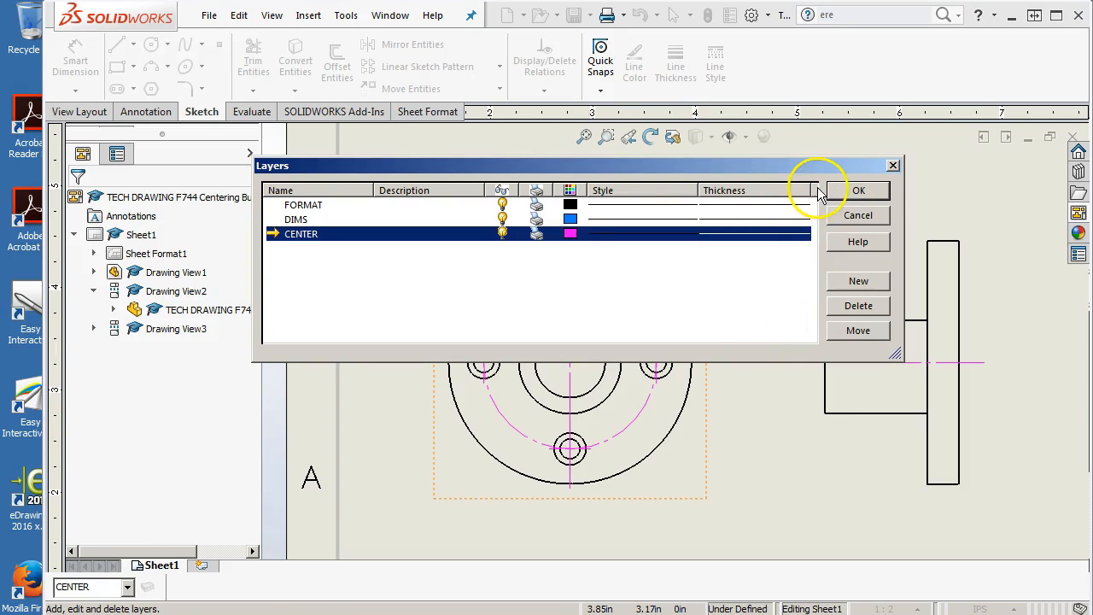
left_click_drag(809, 190, 756, 191)
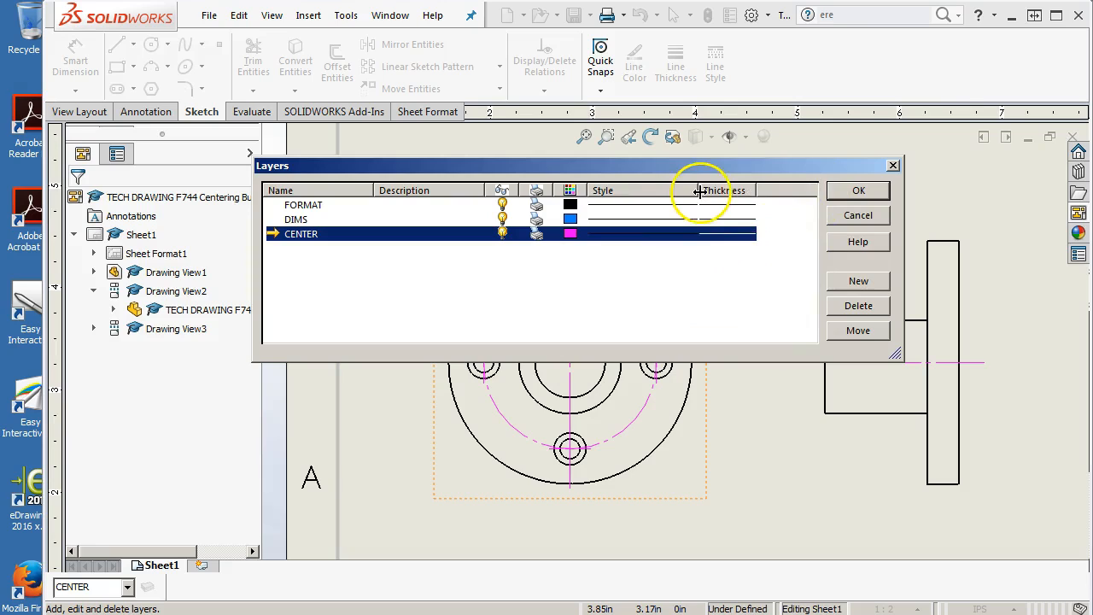
left_click_drag(700, 189, 656, 190)
left_click(621, 299)
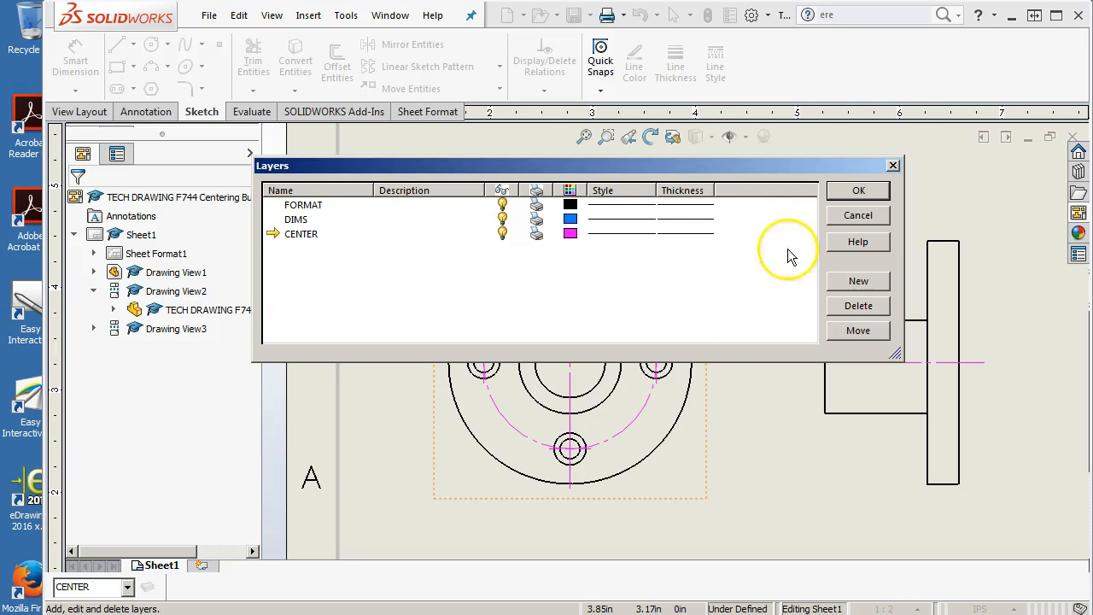
left_click(854, 192)
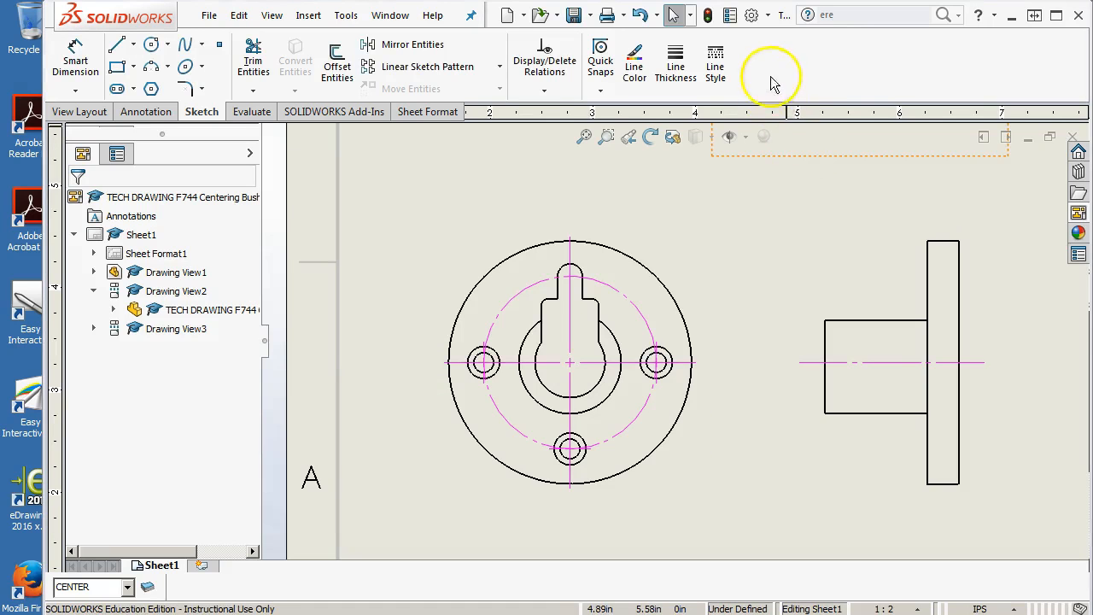
Step: Check the layers assigned to centerlines and center marks in the document properties and accept the options
left_click(753, 17)
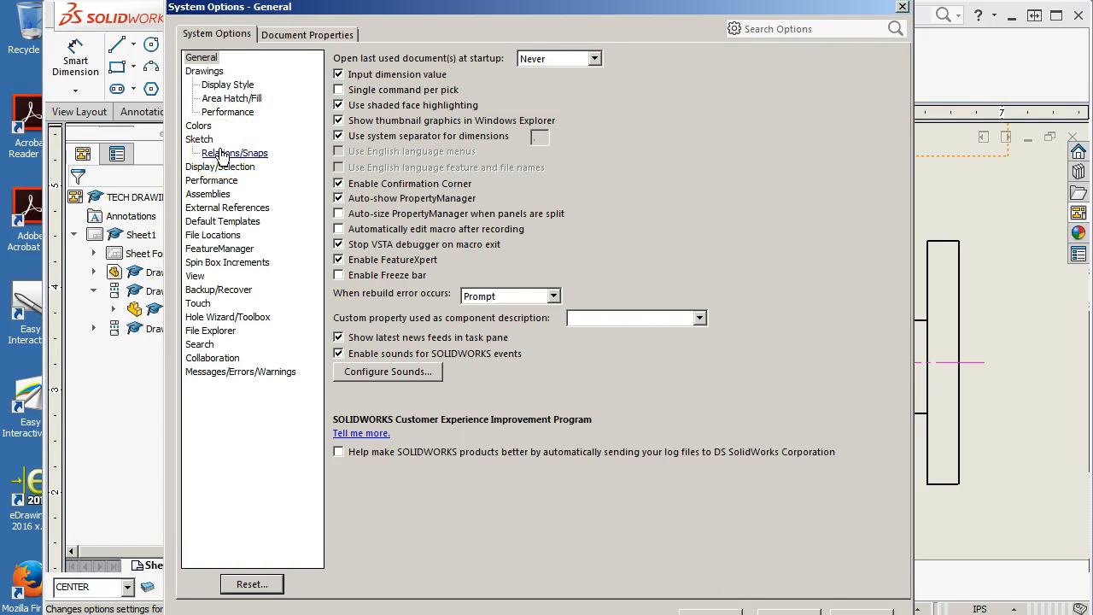
left_click(207, 72)
left_click(290, 35)
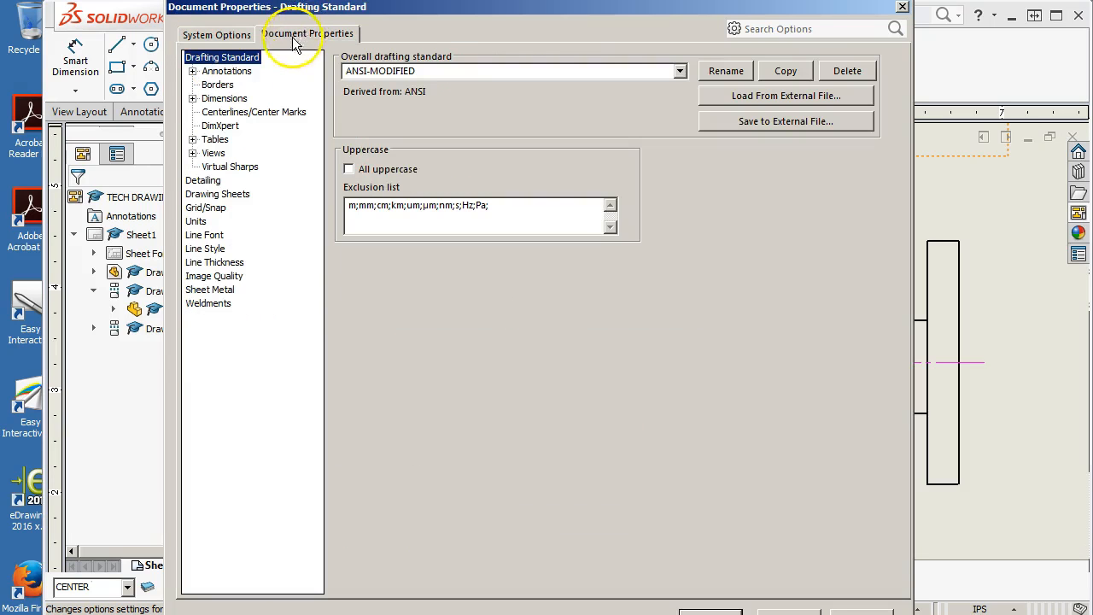
left_click(228, 115)
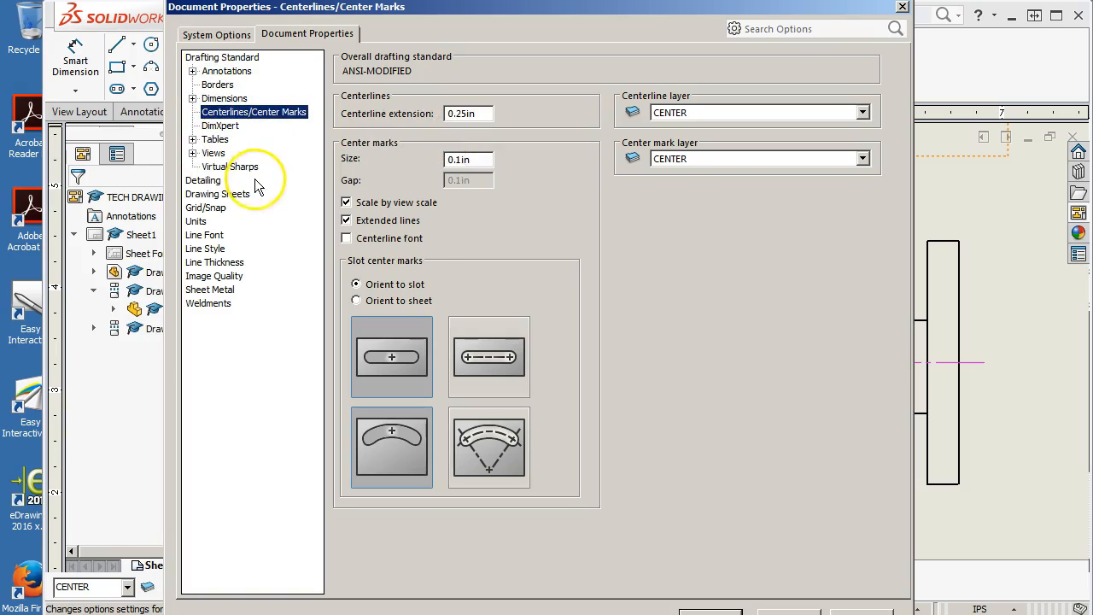
left_click(648, 310)
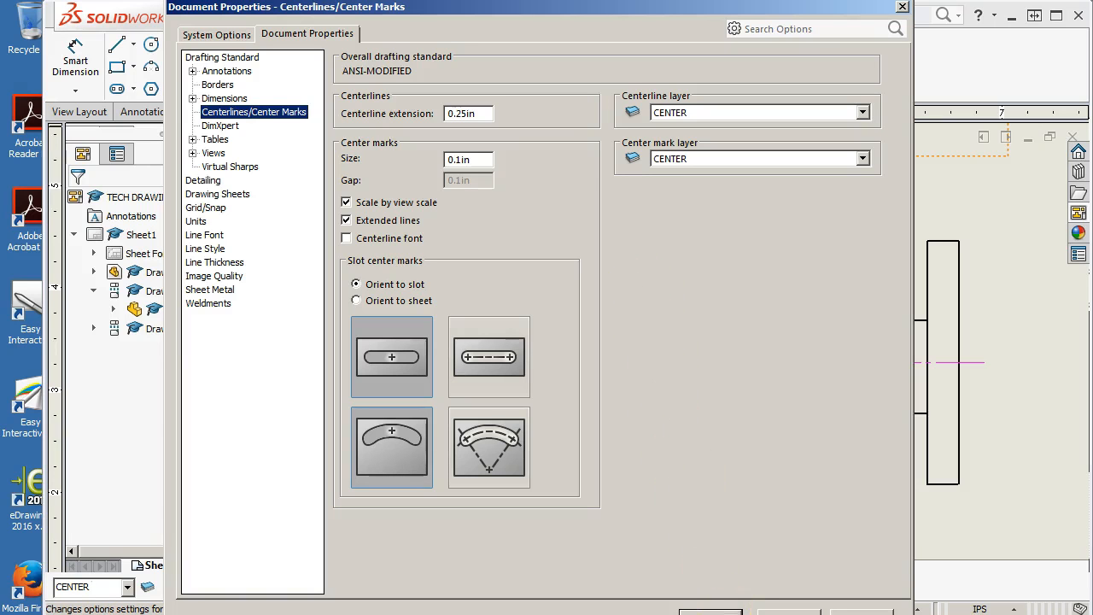
left_click(710, 613)
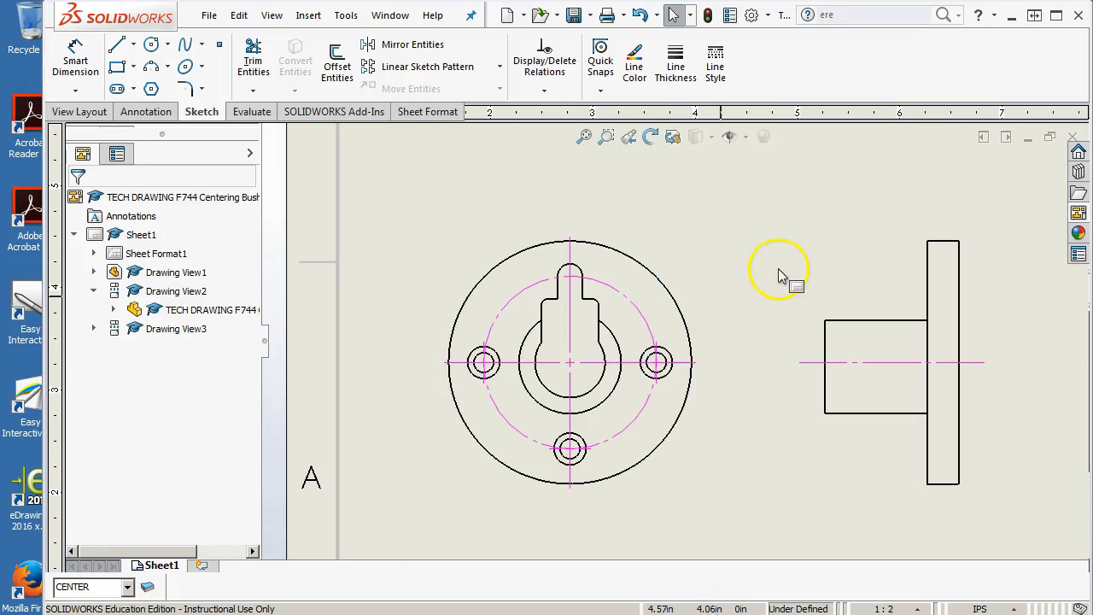
Step: Move the isometric view to the sheet's upper-left area, above the front view
scroll(783, 275, "up", 2)
scroll(732, 276, "up", 2)
scroll(725, 276, "down", 1)
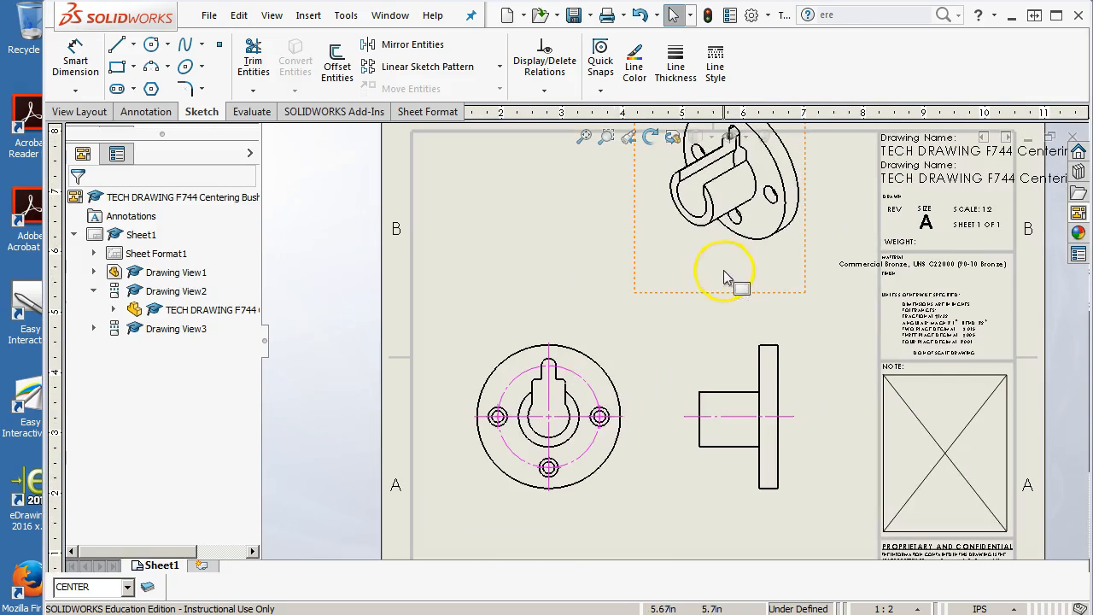
left_click(770, 297)
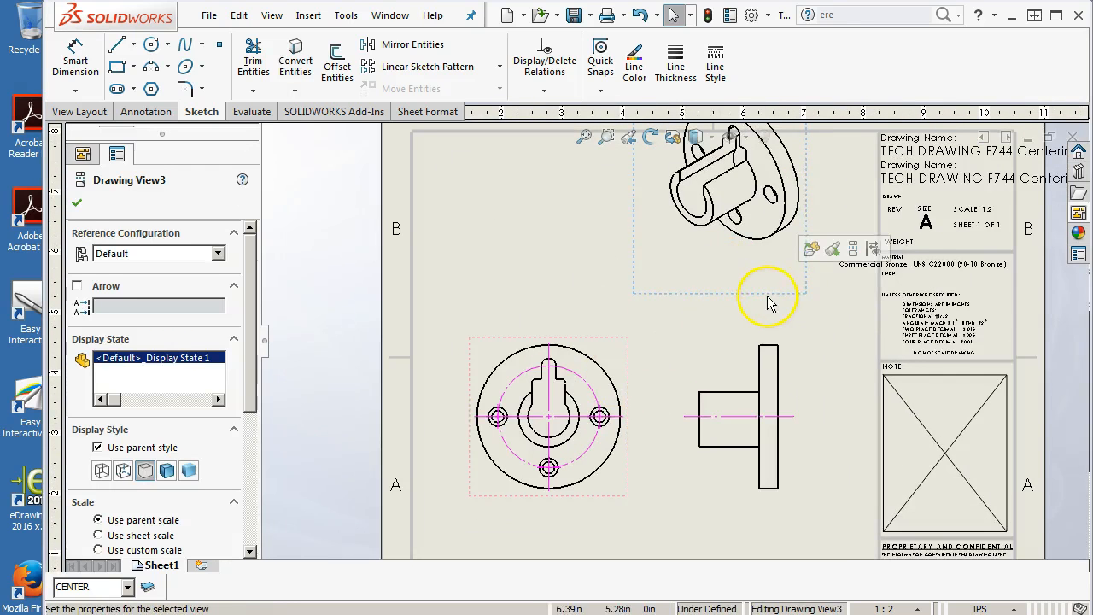
mouse_move(770, 297)
left_mouse_down()
mouse_move(781, 305)
mouse_move(524, 317)
mouse_move(505, 330)
mouse_move(544, 342)
left_mouse_up()
Step: Open the sheet format for editing and rotate the title block's first drawing name note to 90 degrees
scroll(907, 322, "down", 4)
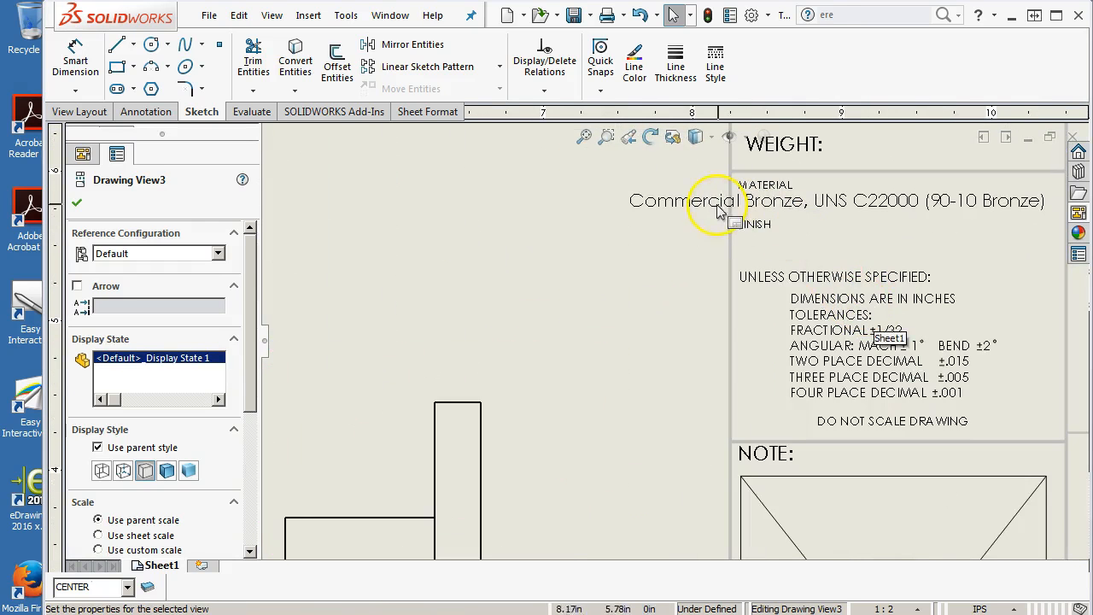
scroll(922, 237, "up", 3)
scroll(854, 274, "down", 2)
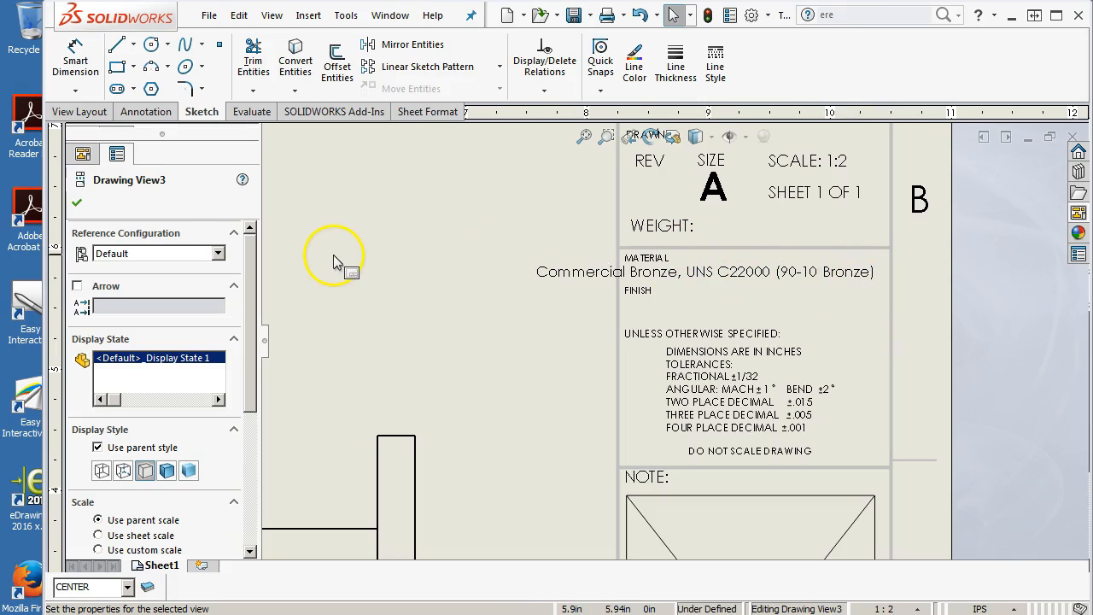
scroll(829, 276, "up", 2)
scroll(561, 317, "up", 1)
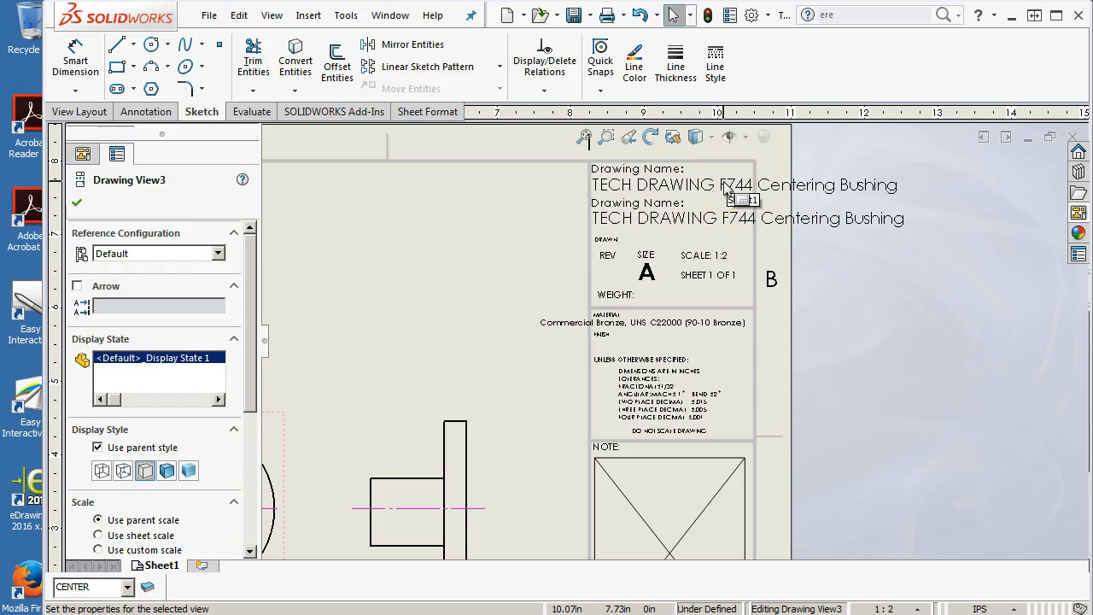
right_click(376, 289)
left_click(422, 350)
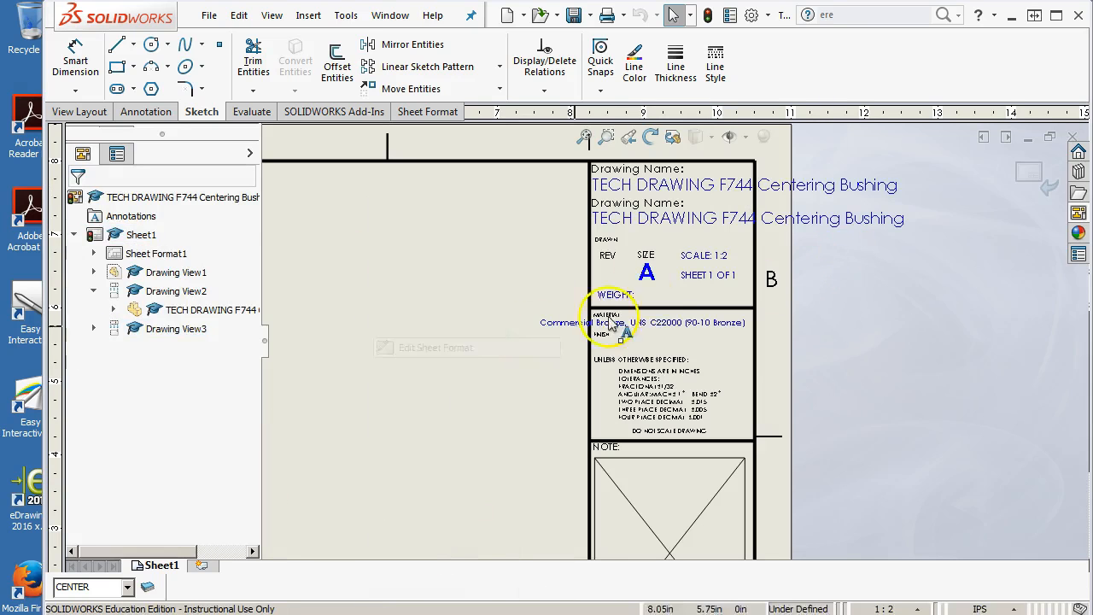
left_click(634, 189)
double_click(124, 376)
type("90")
key("Return")
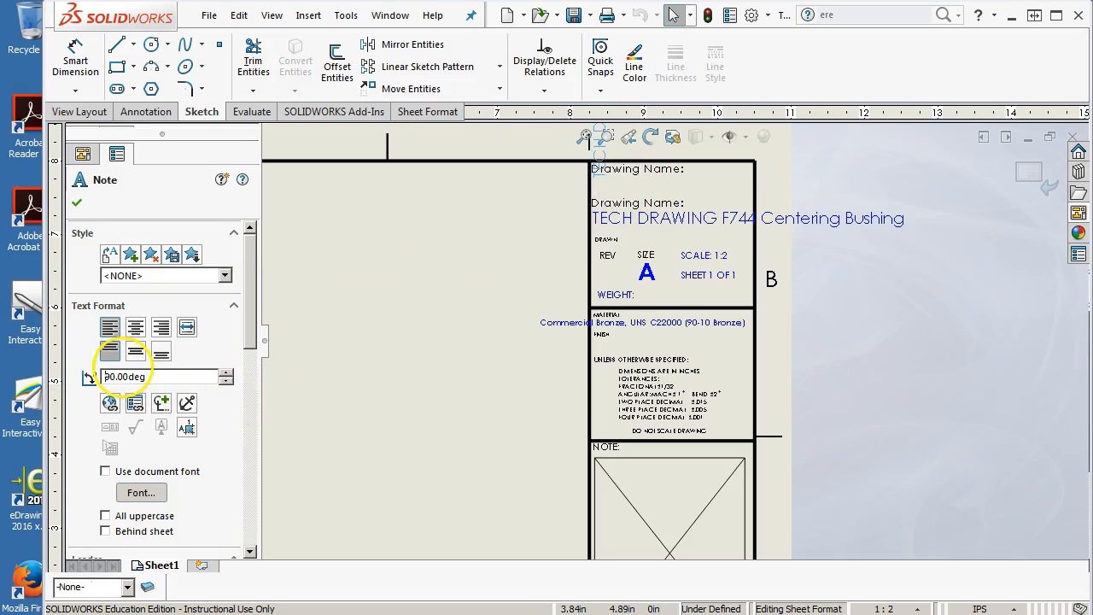
Step: Place the rotated drawing name note vertically just outside the title block's left border and deselect it
mouse_move(588, 196)
left_mouse_down()
mouse_move(586, 139)
mouse_move(567, 288)
mouse_move(570, 461)
left_mouse_up()
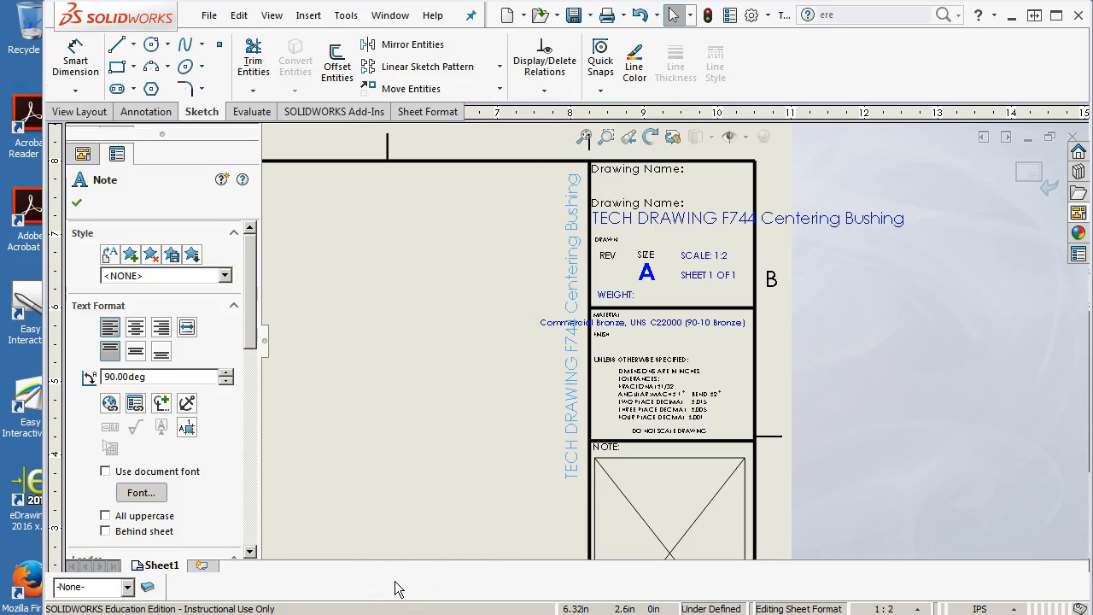
scroll(550, 397, "up", 3)
scroll(622, 367, "down", 4)
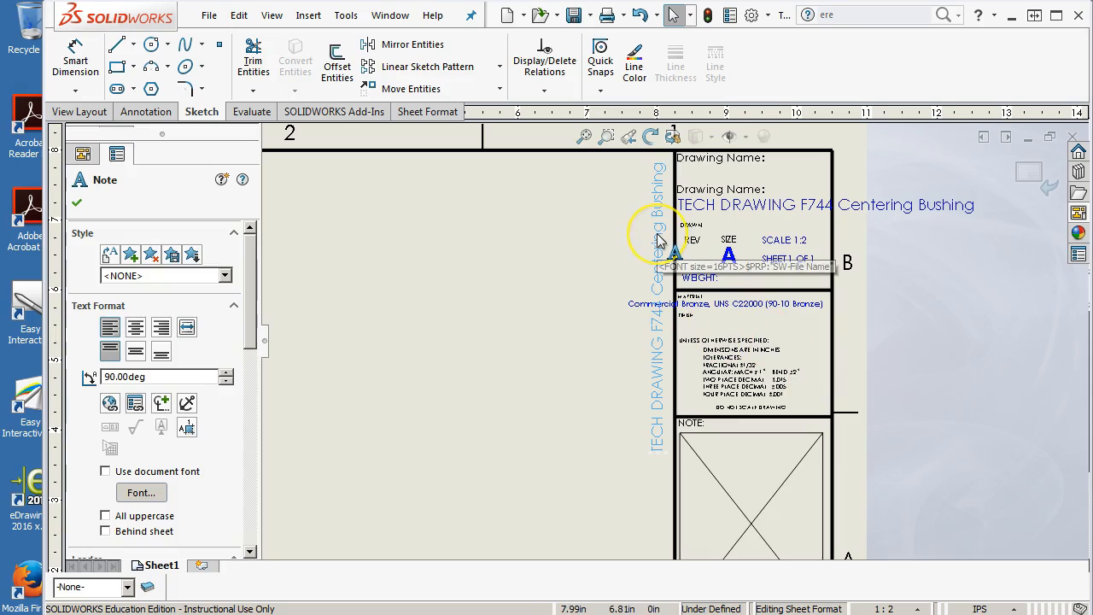
left_click(523, 285)
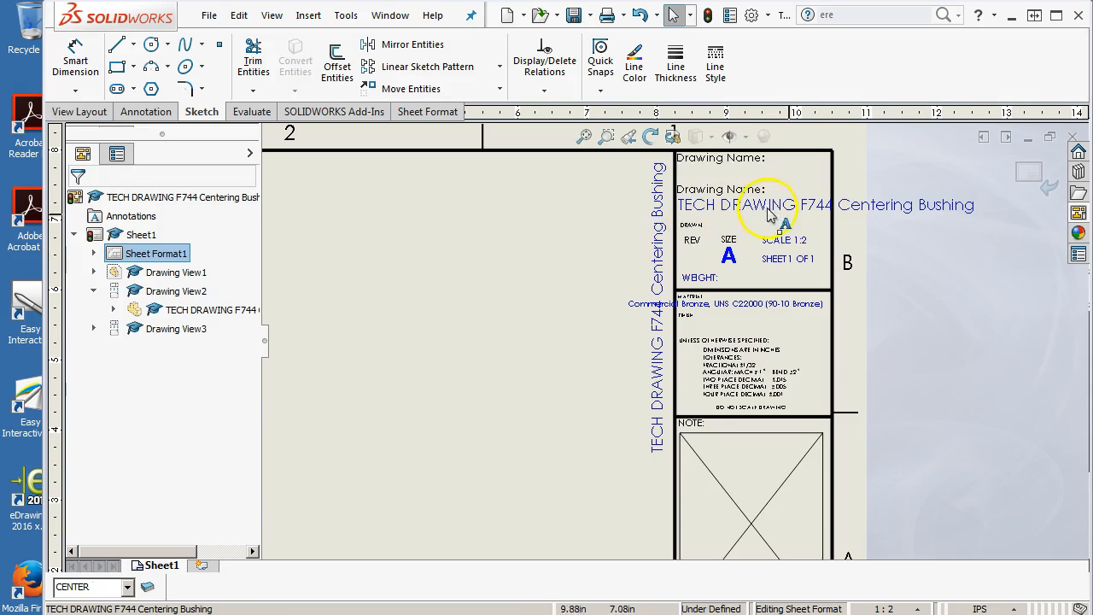
Step: Undo the drawing name note's rotation and move, return to editing the sheet and fit it in view
key("ctrl+z")
left_click(455, 240)
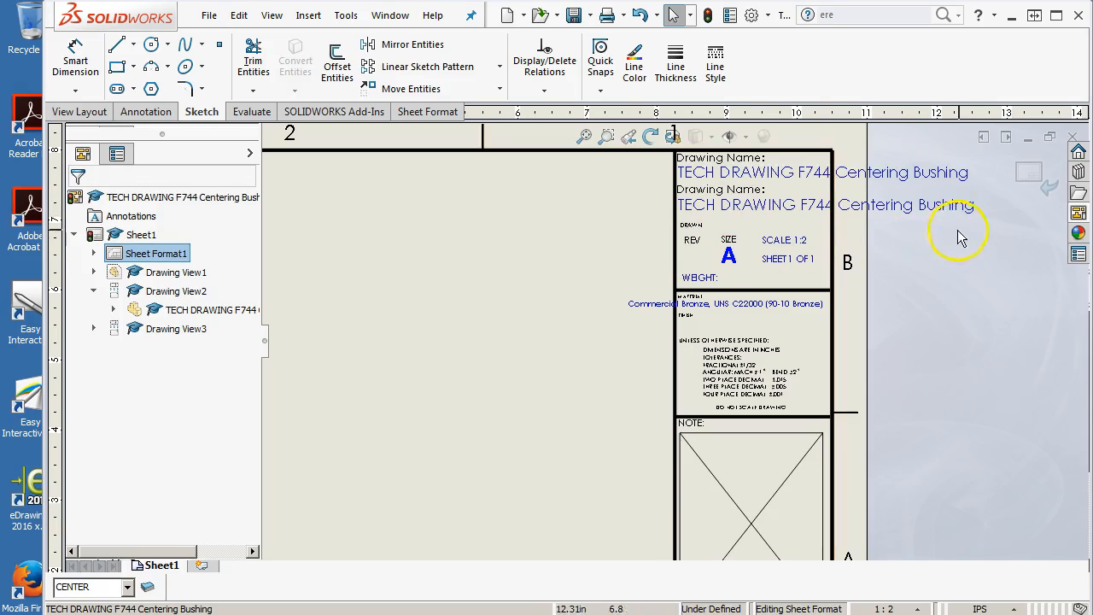
left_click(1025, 170)
left_click(469, 276)
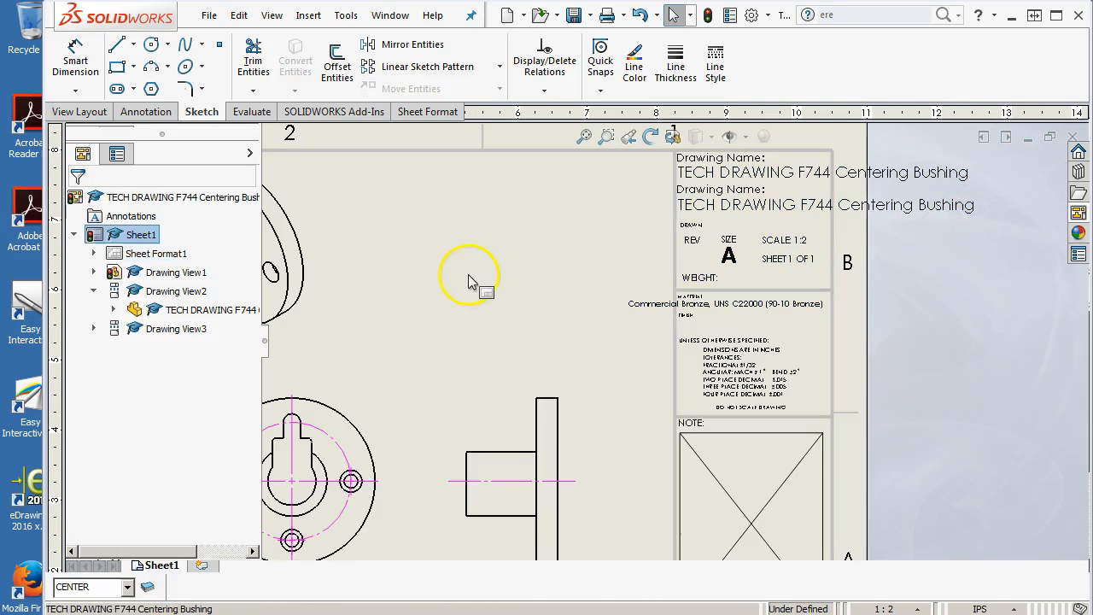
scroll(584, 365, "up", 2)
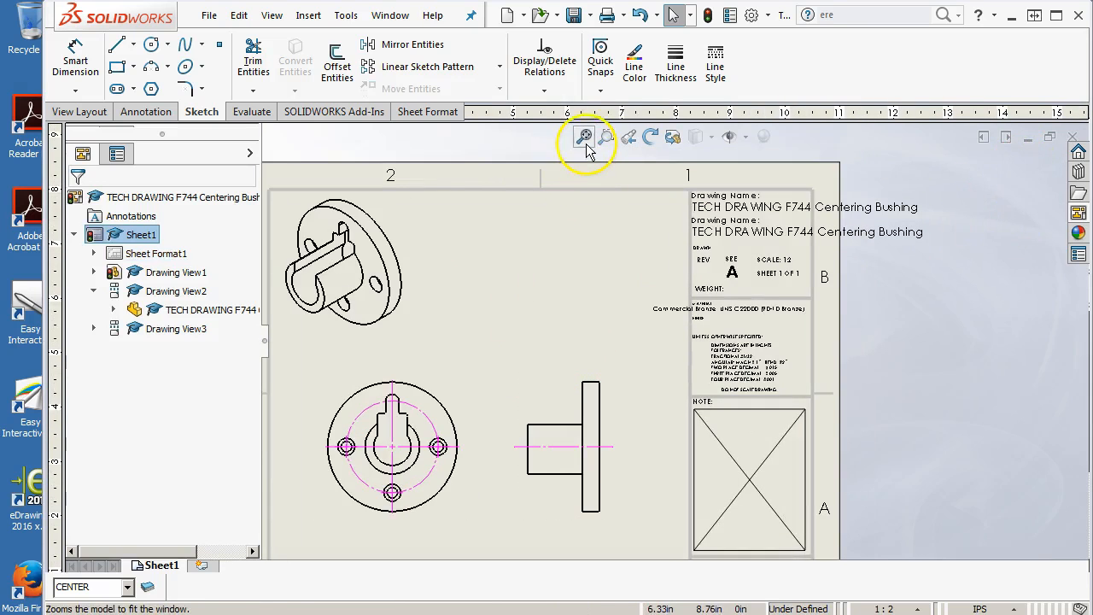
left_click(584, 137)
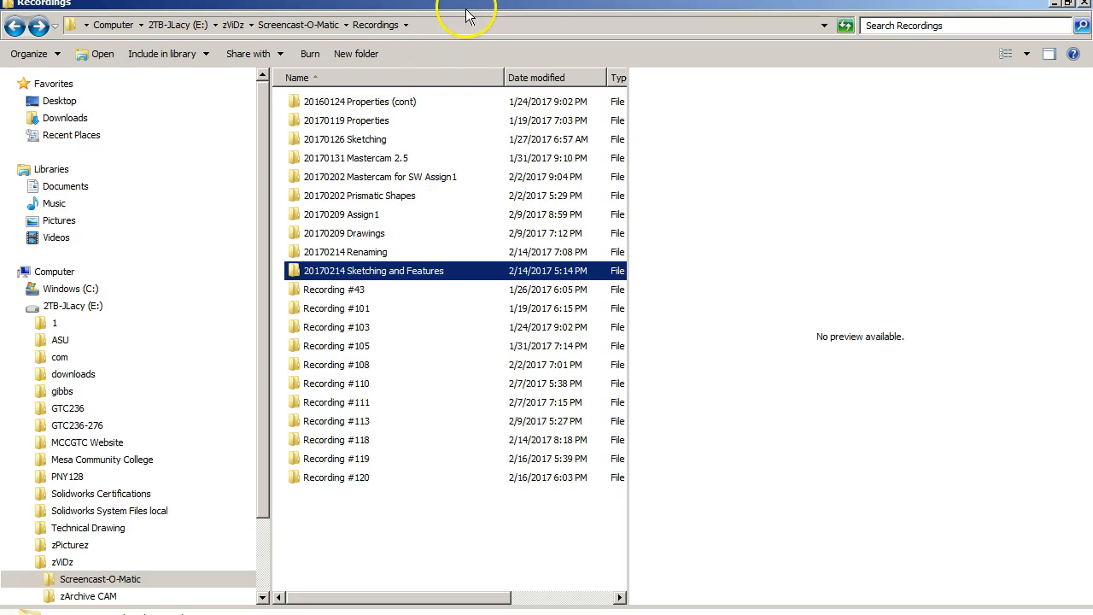
Step: Leave the Recordings folder window and open Sheet1's sheet format for editing
double_click(465, 15)
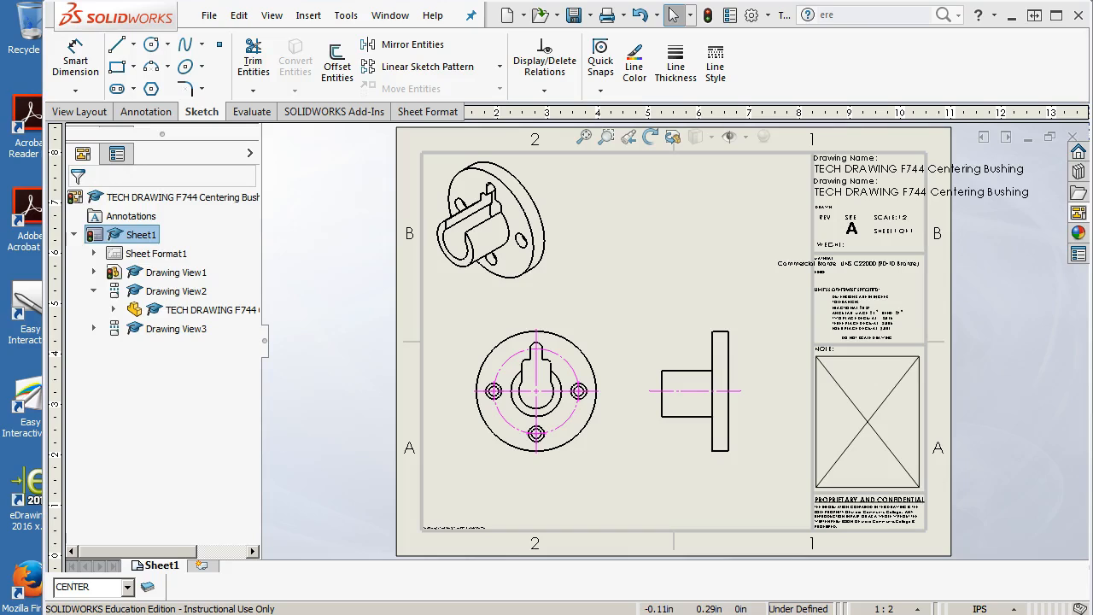
right_click(625, 258)
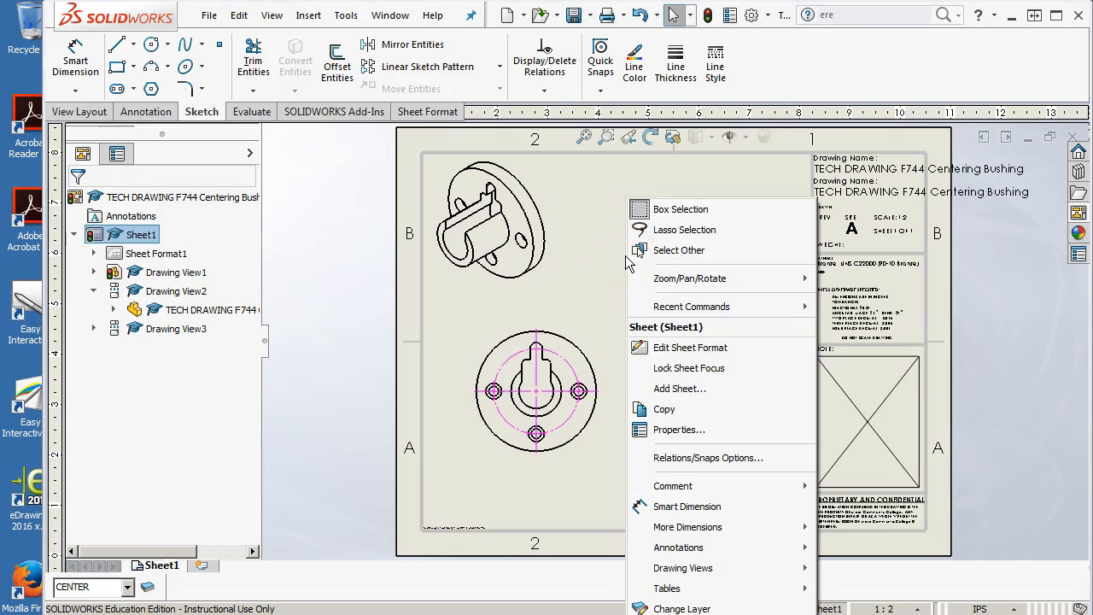
left_click(684, 347)
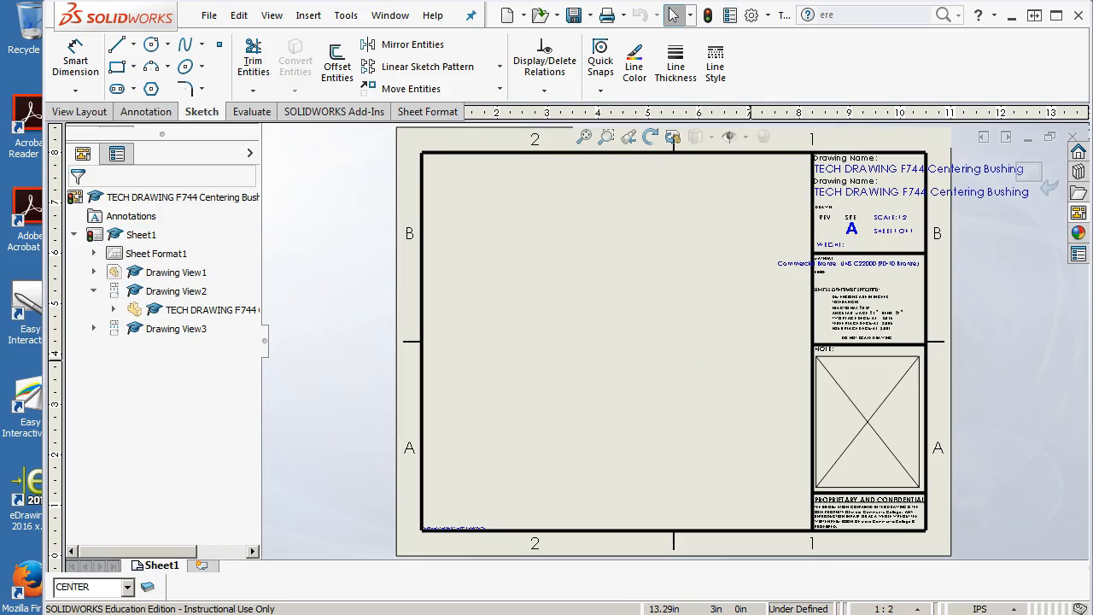
scroll(679, 344, "down", 3)
scroll(679, 344, "up", 2)
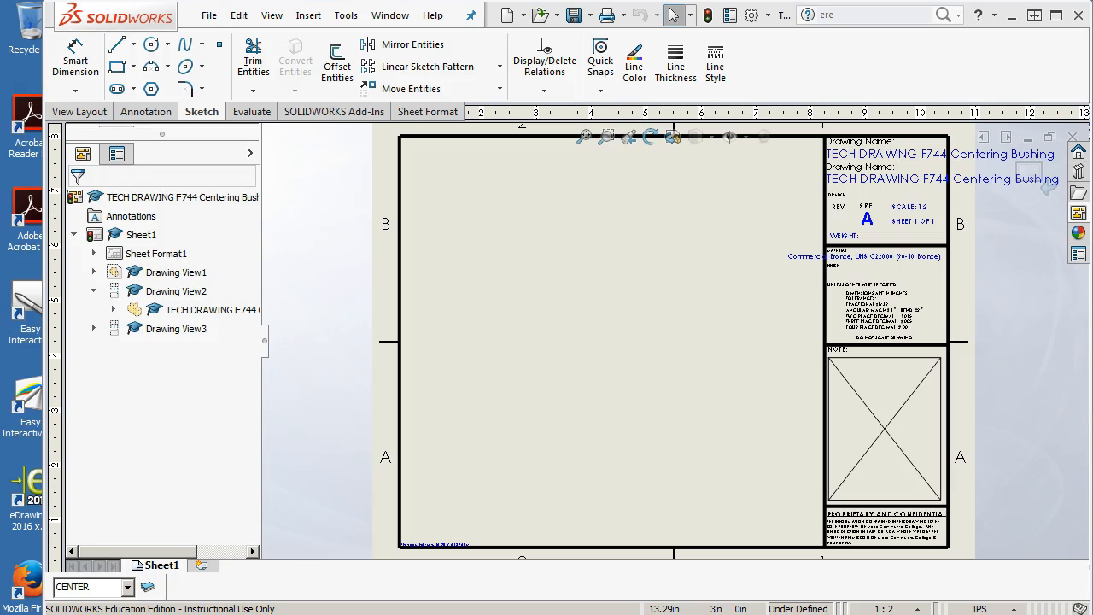
Step: Switch to Paint, slightly enlarge the canvas of mccred.jpg, and select and copy the whole Mesa Community College logo
mouse_move(1092, 109)
left_mouse_down()
mouse_move(651, 107)
mouse_move(406, 14)
left_mouse_up()
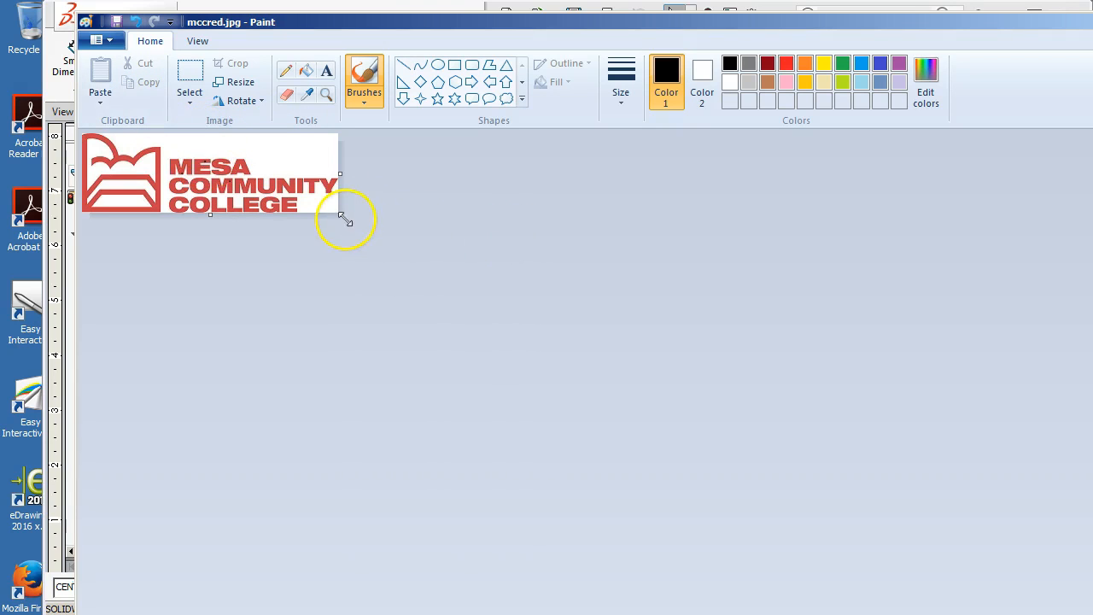
left_click_drag(342, 215, 349, 224)
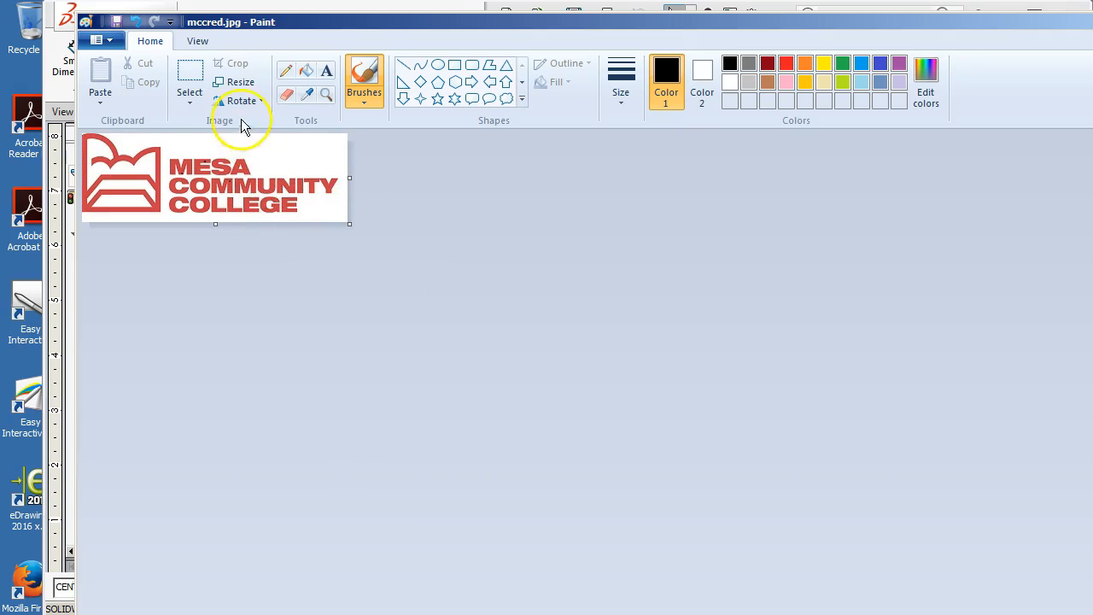
left_click(196, 81)
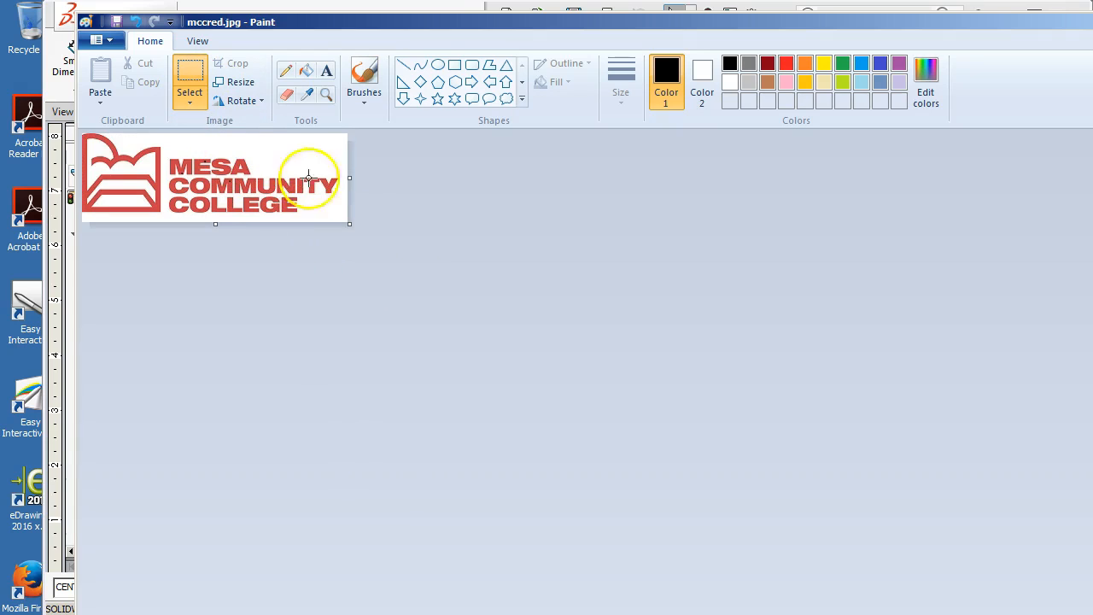
left_click_drag(345, 219, 77, 133)
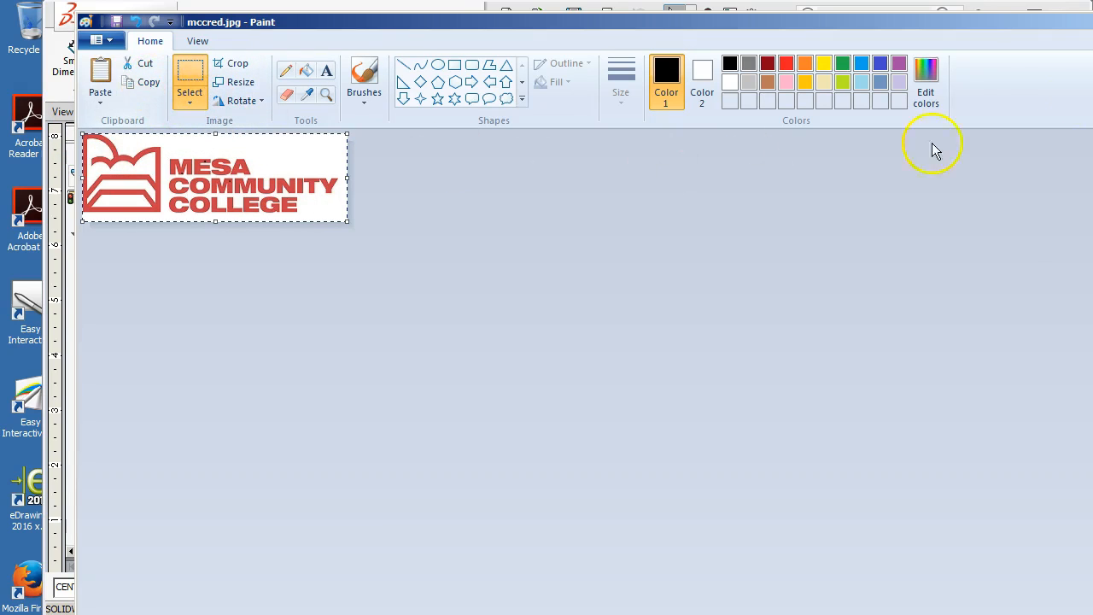
Step: Return to SOLIDWORKS and paste the copied logo into the empty area of the sheet format
mouse_move(895, 31)
left_mouse_down()
mouse_move(1092, 91)
mouse_move(1092, 111)
left_mouse_up()
left_click(669, 424)
key("ctrl+v")
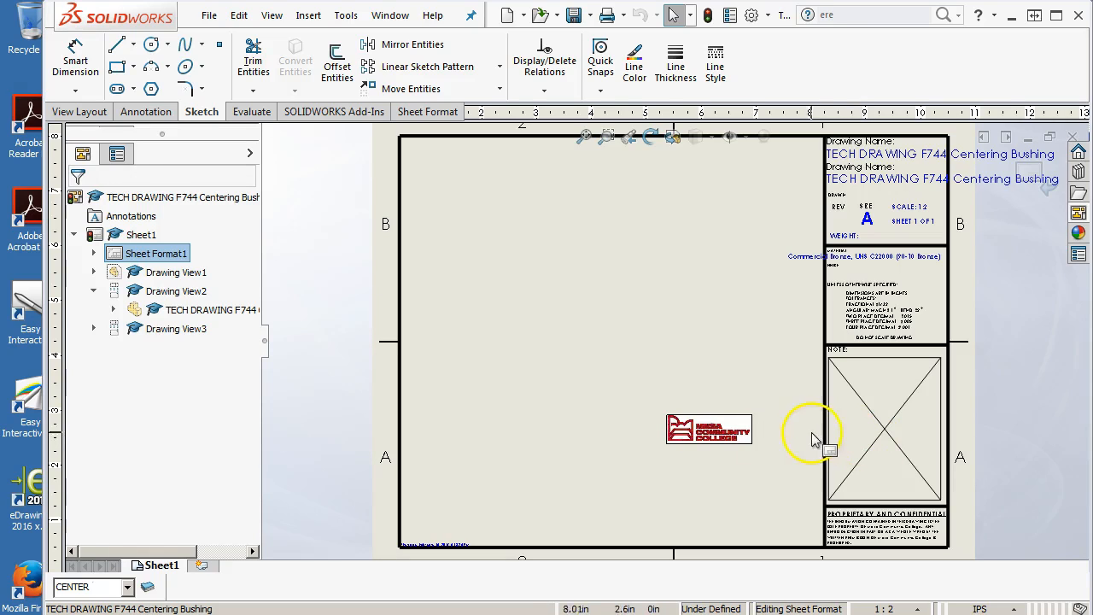
Step: Move the pasted logo to the top of the drawing area, directly beside the title block's drawing name
left_click(702, 432)
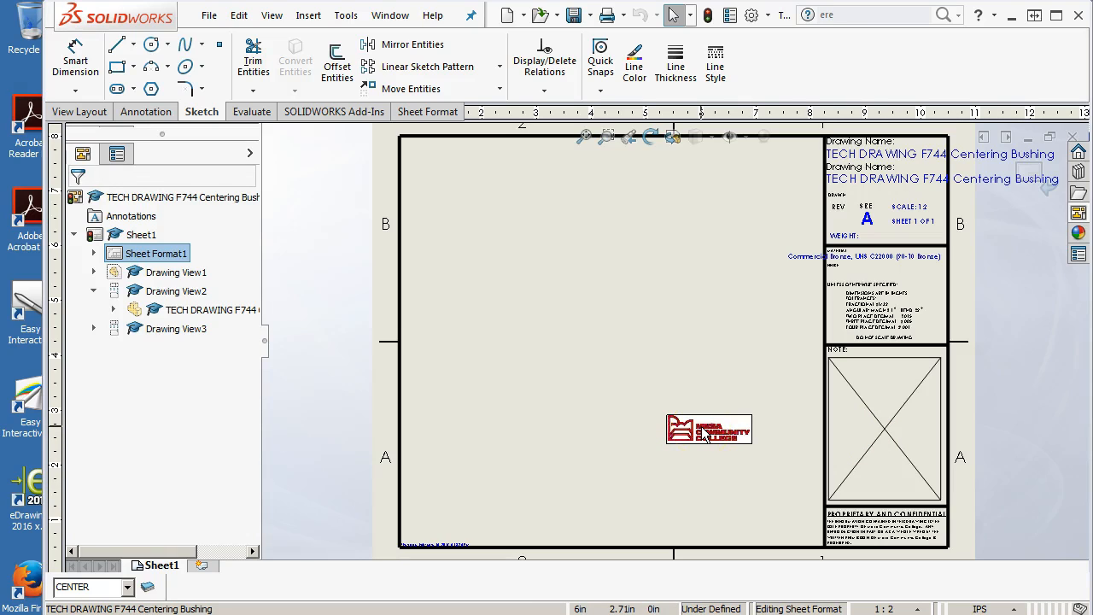
left_click(752, 557)
left_click(747, 470)
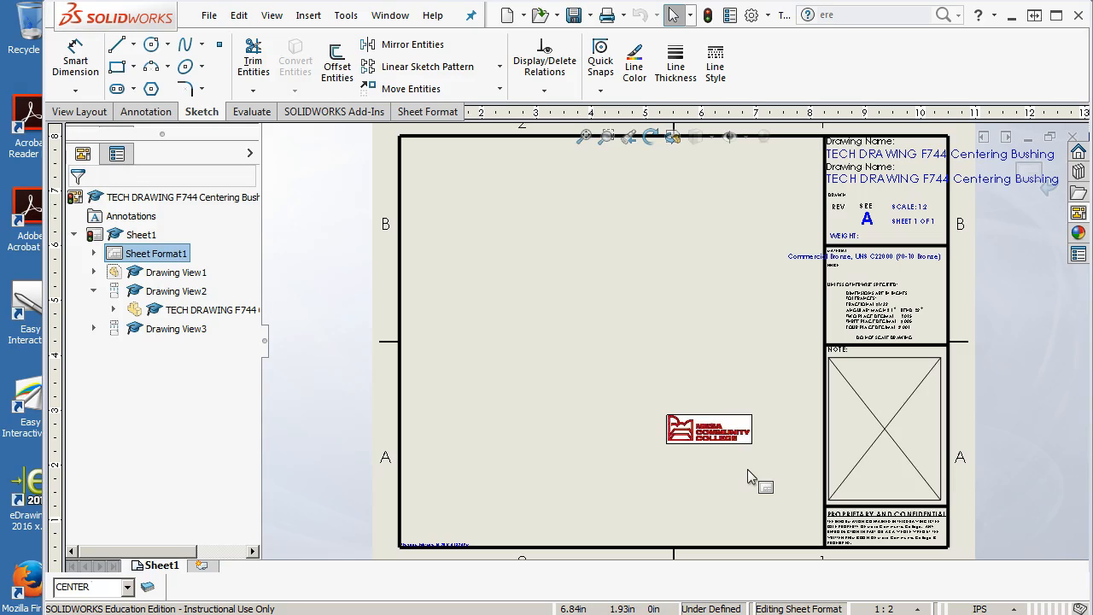
left_click(731, 427)
left_click_drag(752, 243, 777, 155)
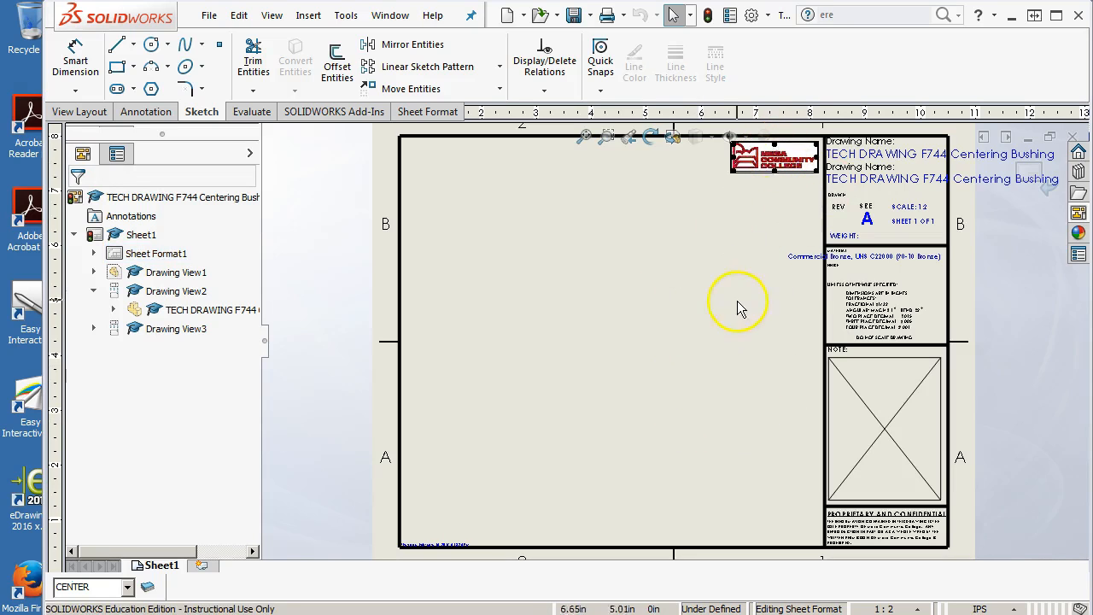
Step: Exit sheet format editing and return to the drawing sheet with its views
left_click(1044, 175)
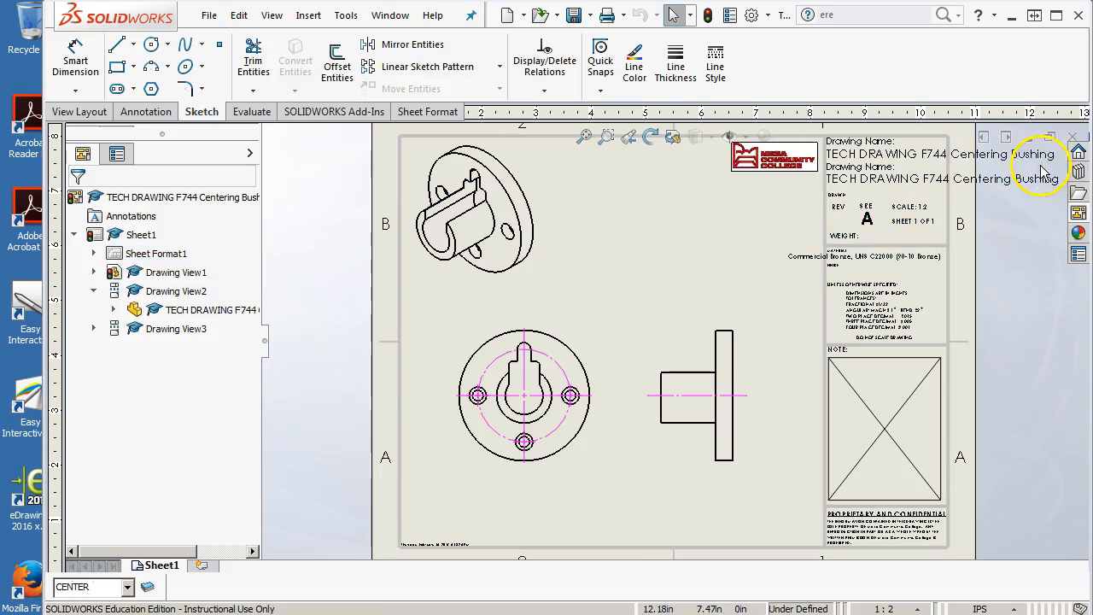
left_click(690, 335)
left_click(662, 263)
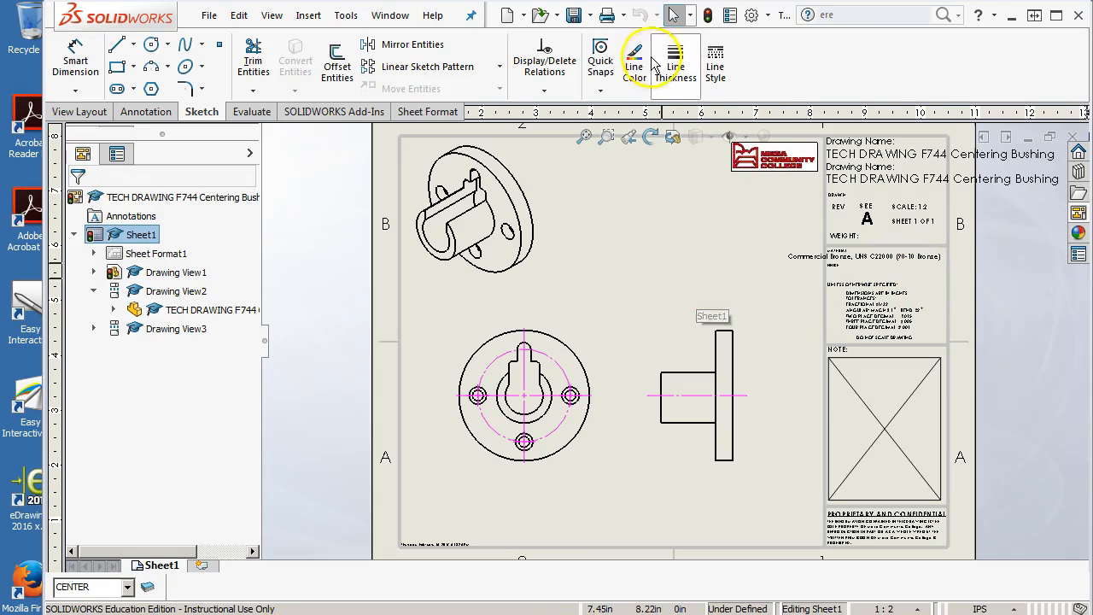
left_click(708, 24)
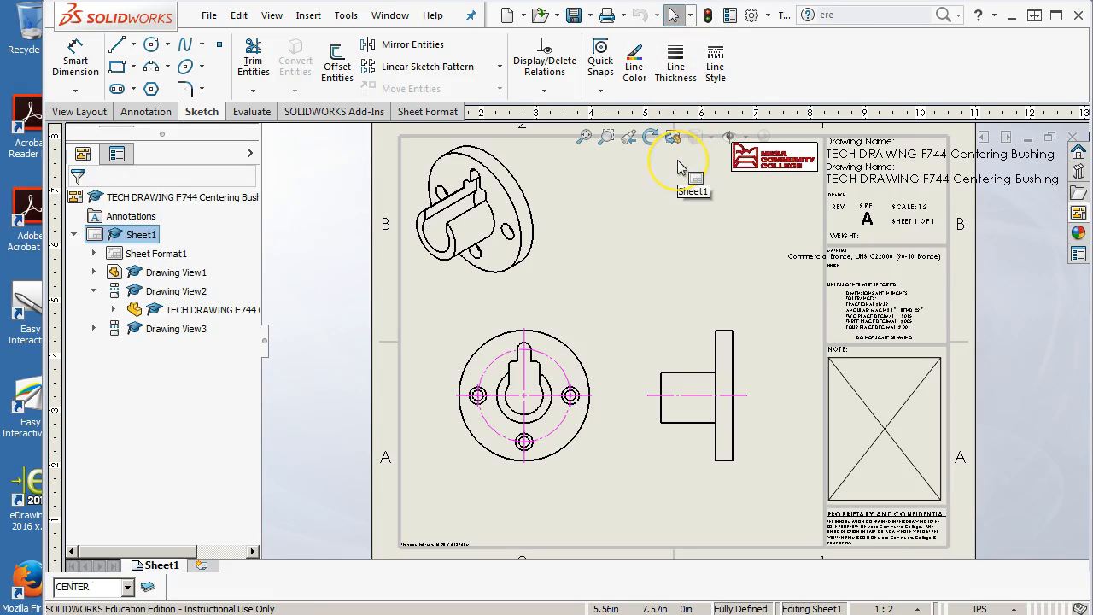
Step: Sketch a circle about 1.31 in in diameter in the empty area between the isometric view and the logo
scroll(682, 156, "down", 3)
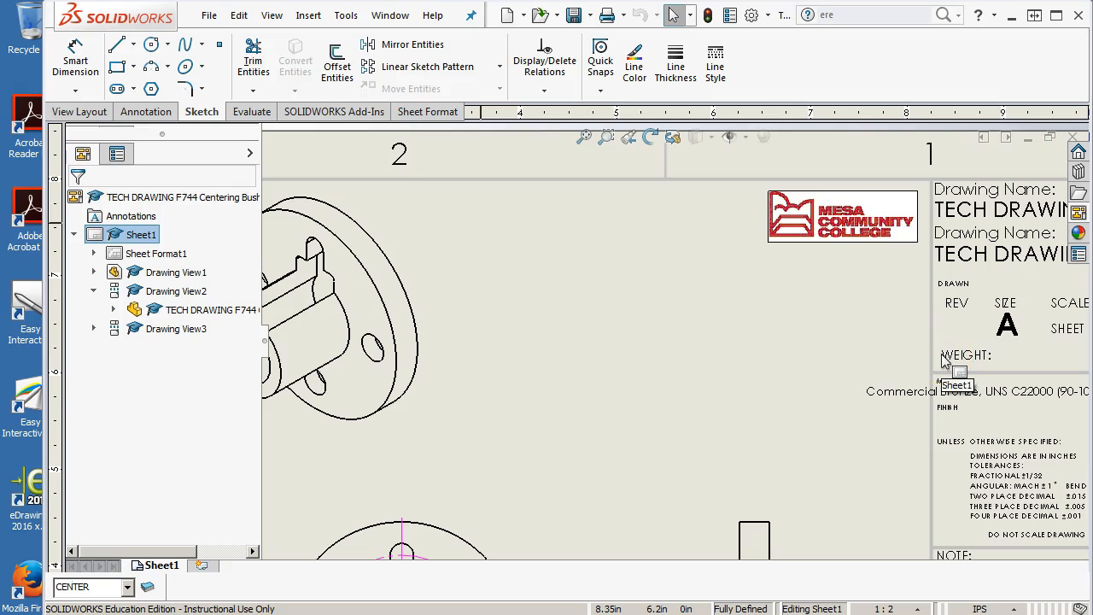
left_click(151, 44)
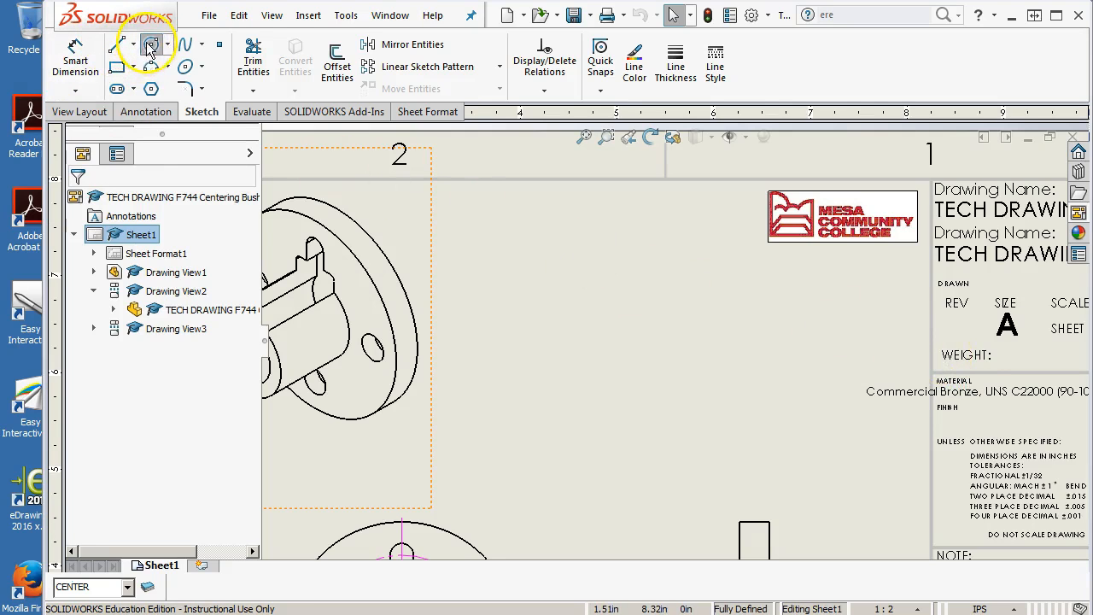
left_click(556, 302)
right_click(620, 291)
left_click(636, 301)
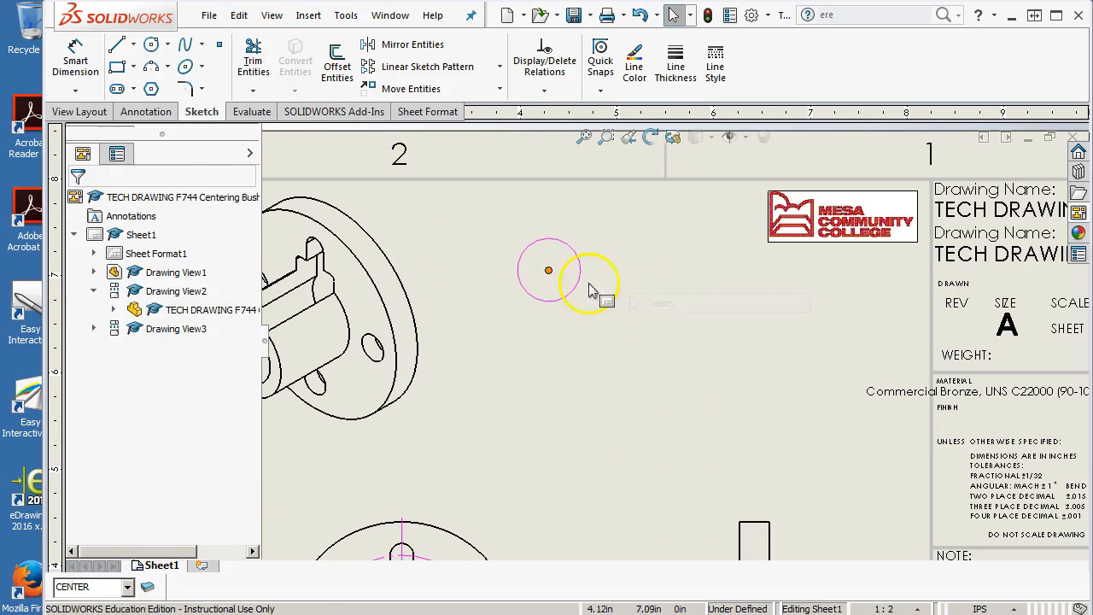
Step: Set the new circle's layer to -None-
left_click(563, 248)
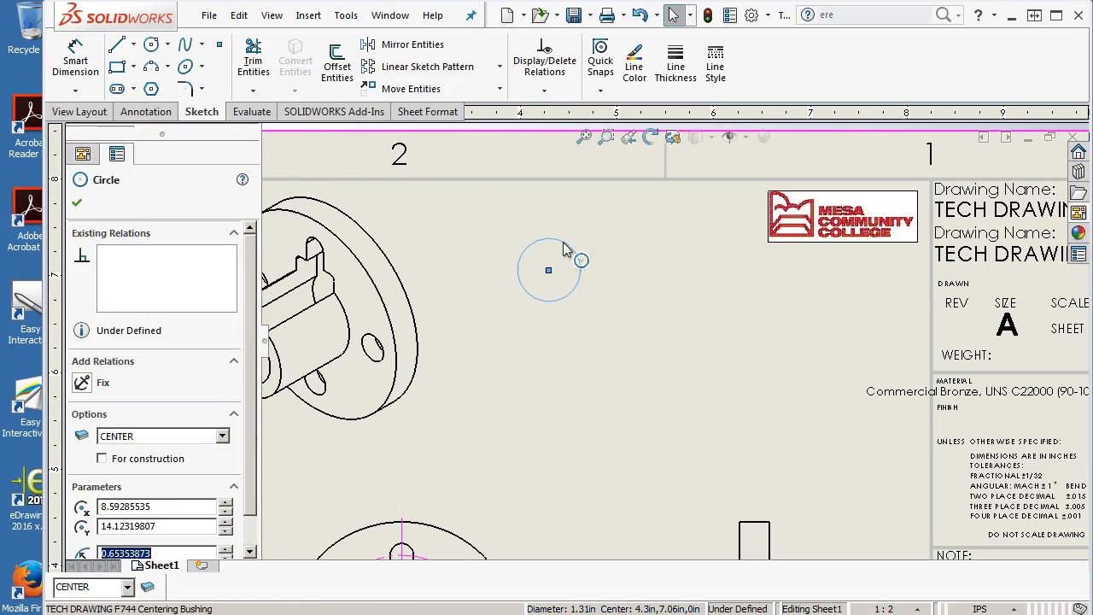
left_click(221, 436)
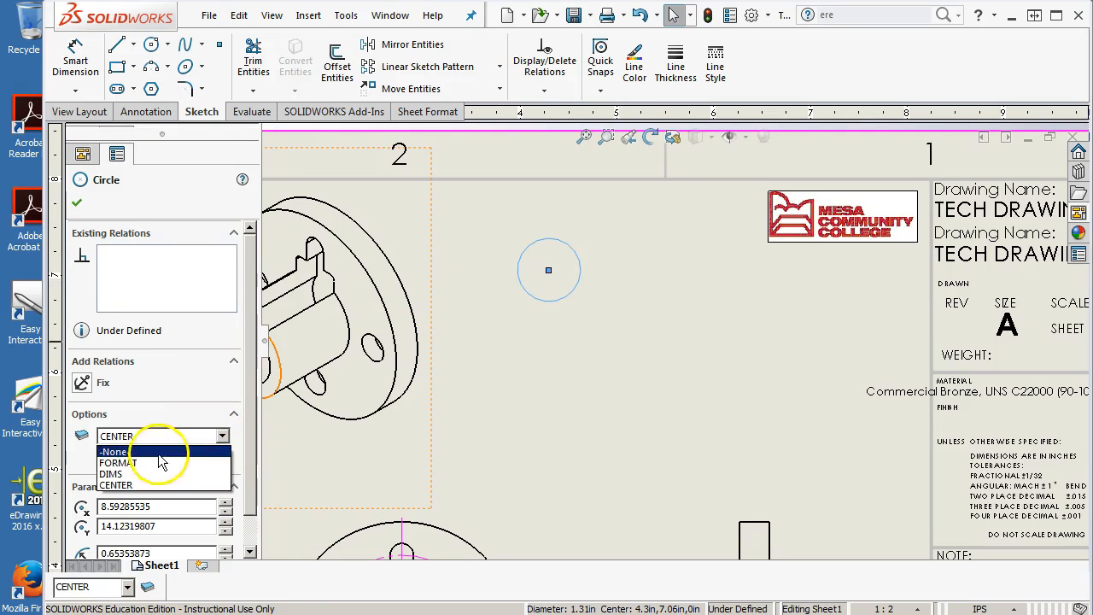
left_click(158, 463)
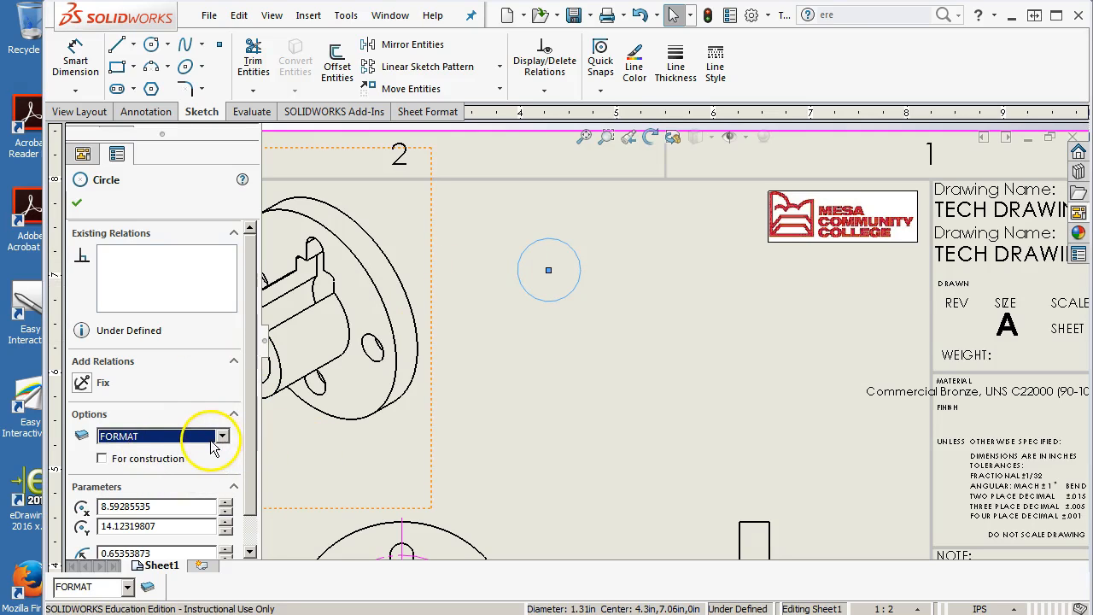
left_click(222, 439)
left_click(178, 451)
left_click(499, 393)
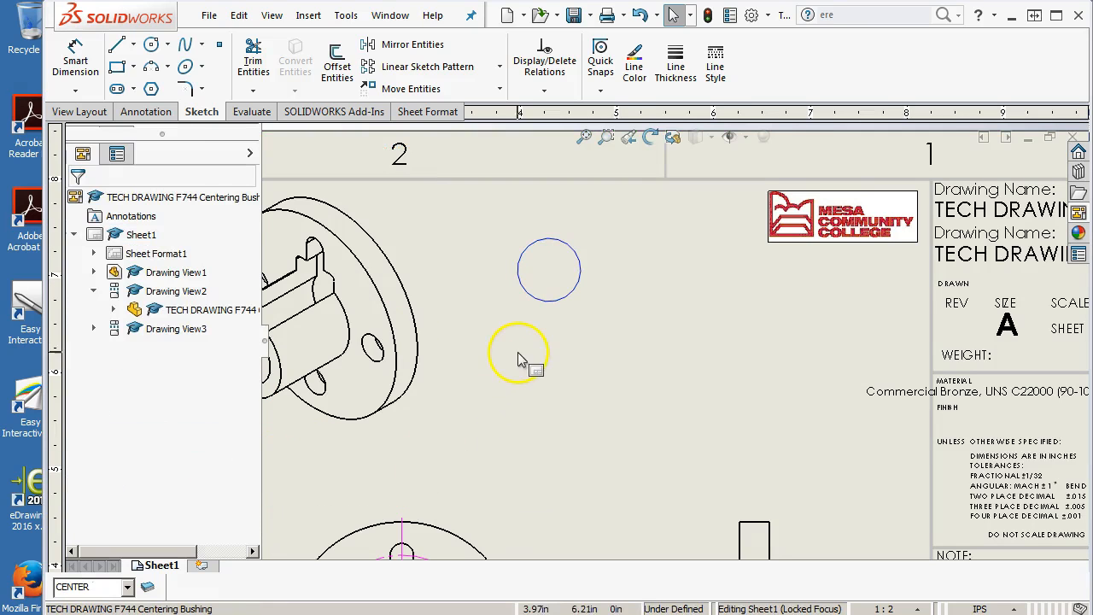
Step: Sketch a horizontal line and a vertical line about 2.28 in long crossing near the circle's center
left_click(117, 44)
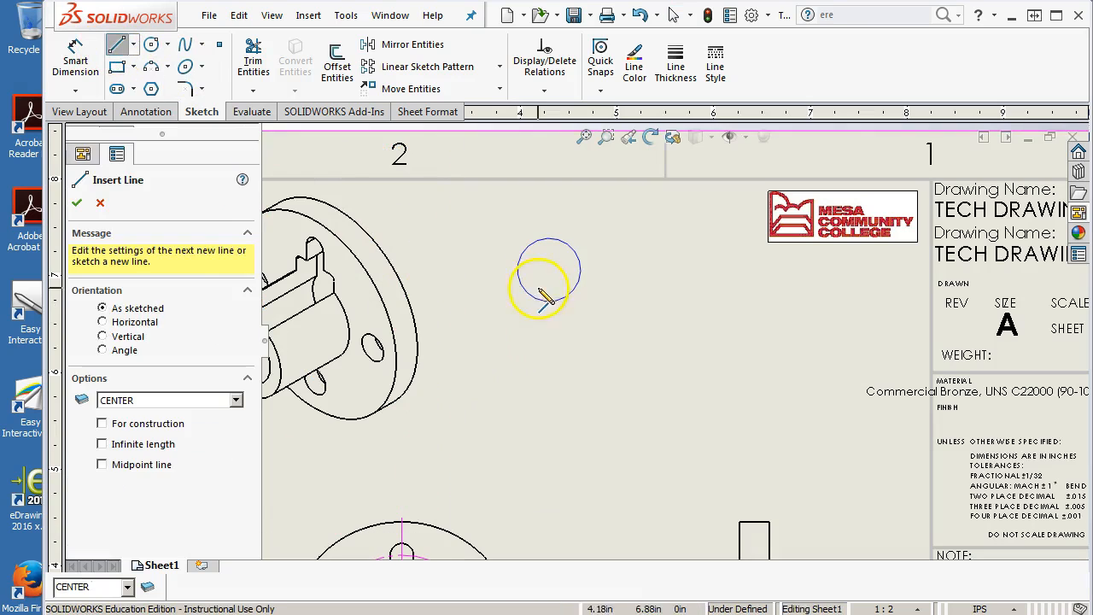
left_click_drag(502, 268, 597, 267)
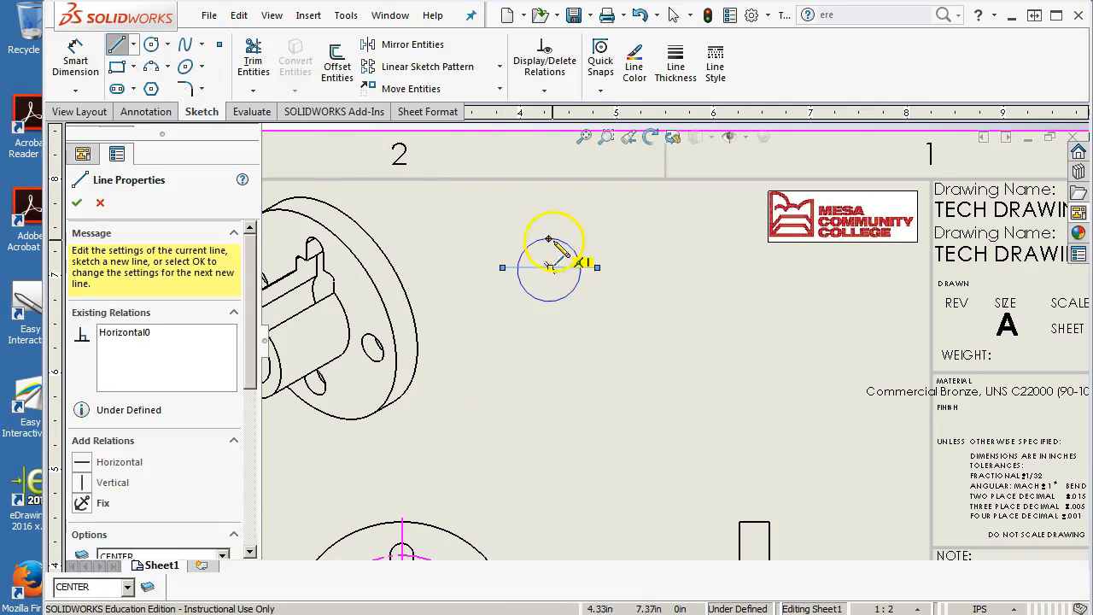
left_click(551, 267)
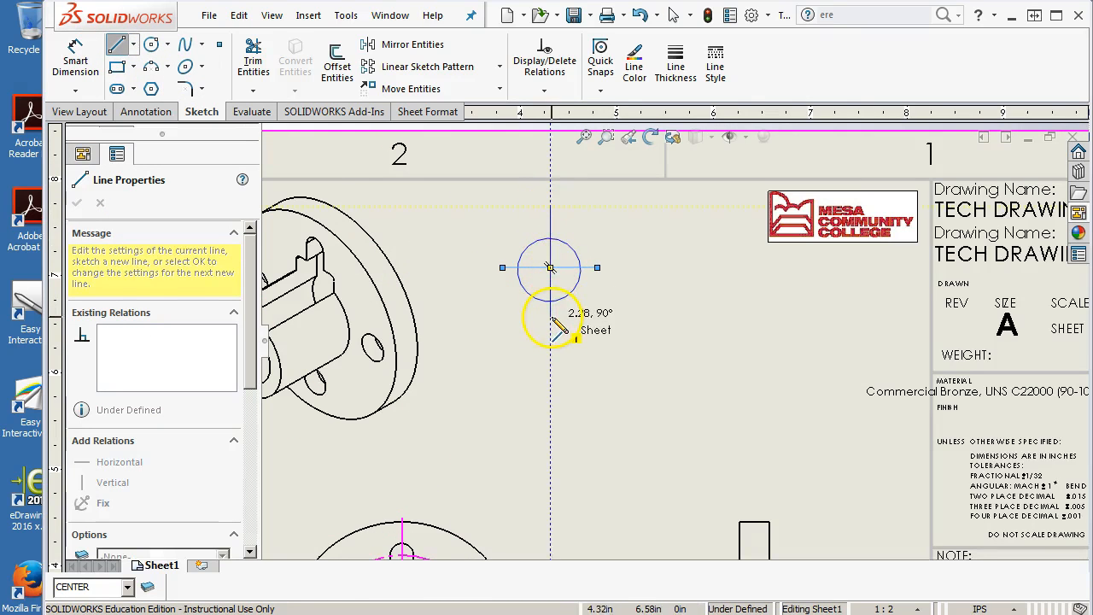
right_click(551, 314)
left_click(549, 312)
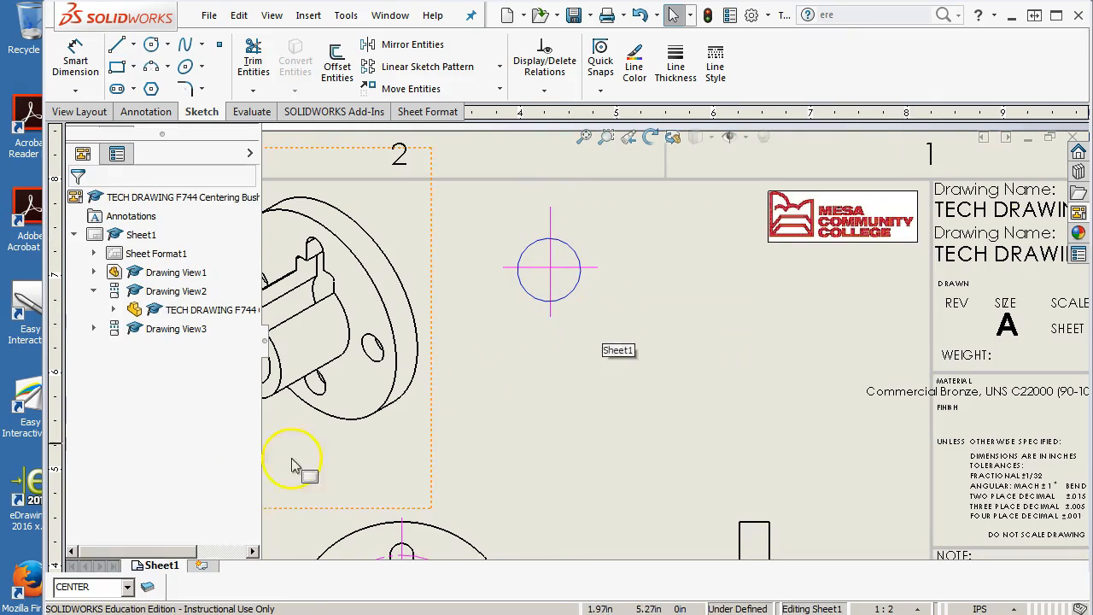
Step: Set the layer of both crossing lines to -None-
left_click(126, 587)
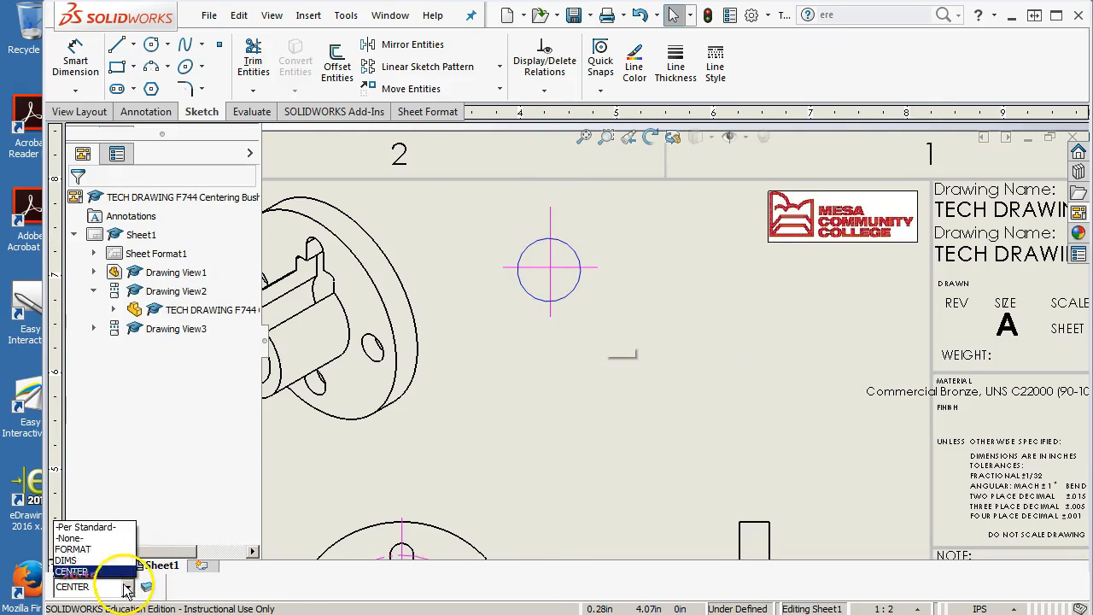
left_click(96, 538)
left_click(552, 288)
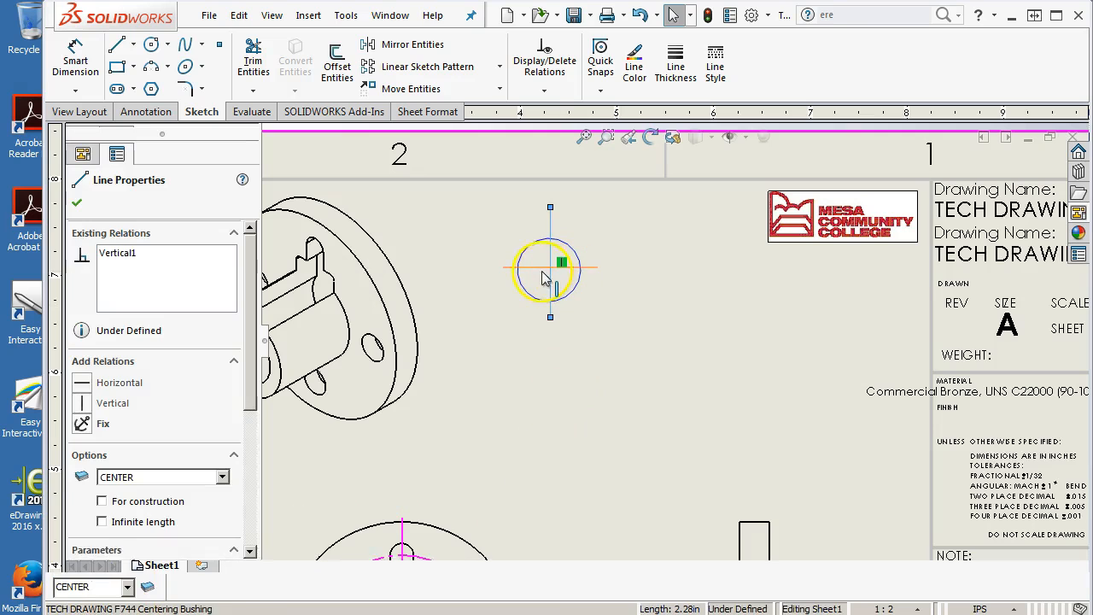
left_click(544, 268, "ctrl")
left_click(126, 588)
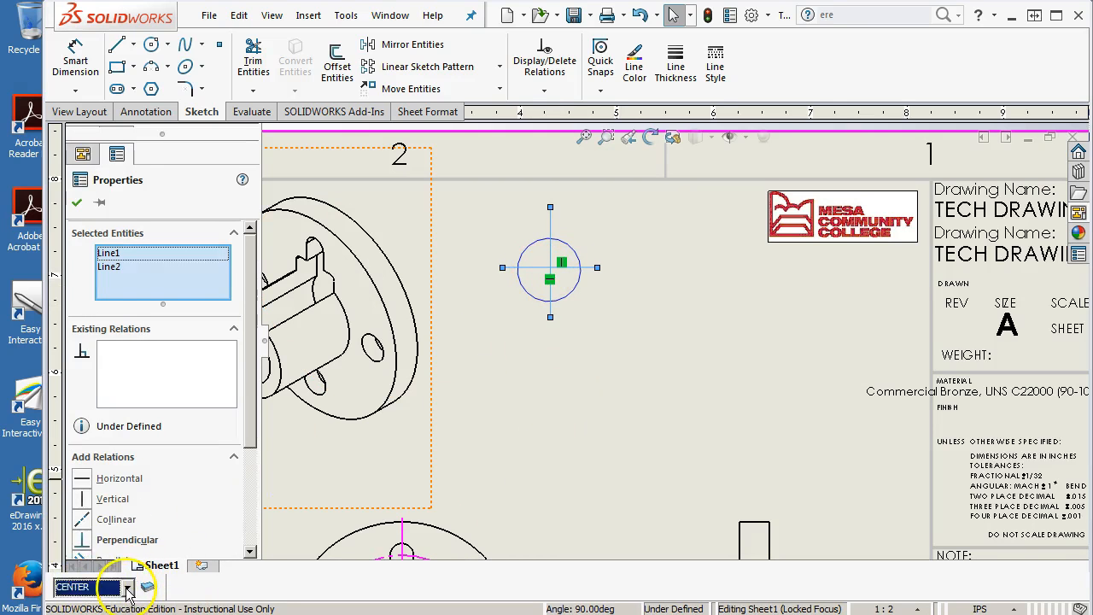
left_click(127, 587)
left_click(90, 522)
left_click(496, 381)
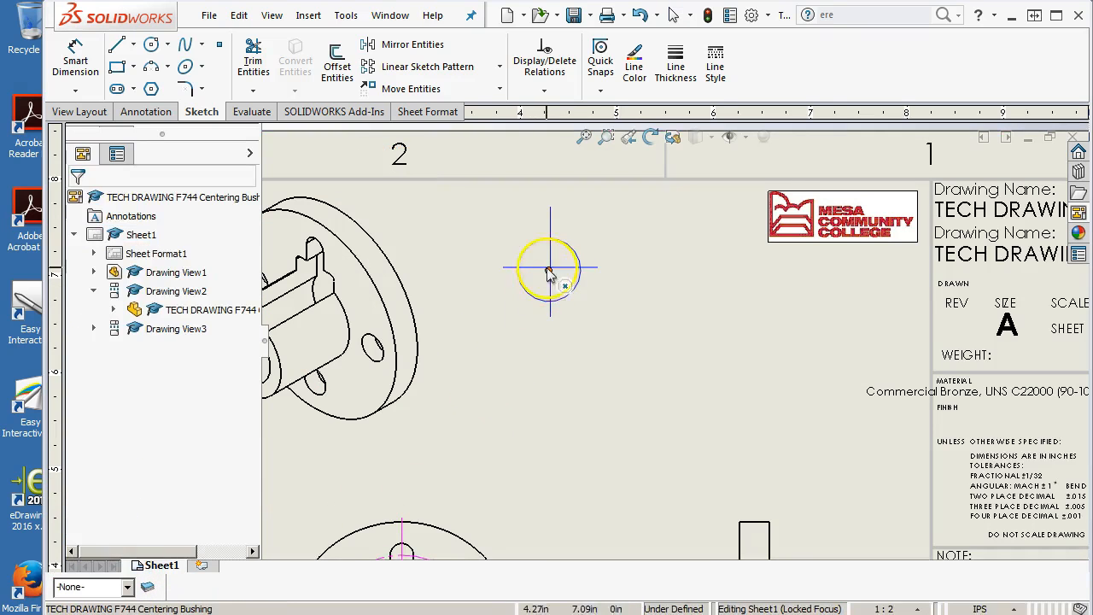
Step: Add an Equal relation between the horizontal and vertical crossing lines
left_click(546, 268)
left_click(550, 250, "ctrl")
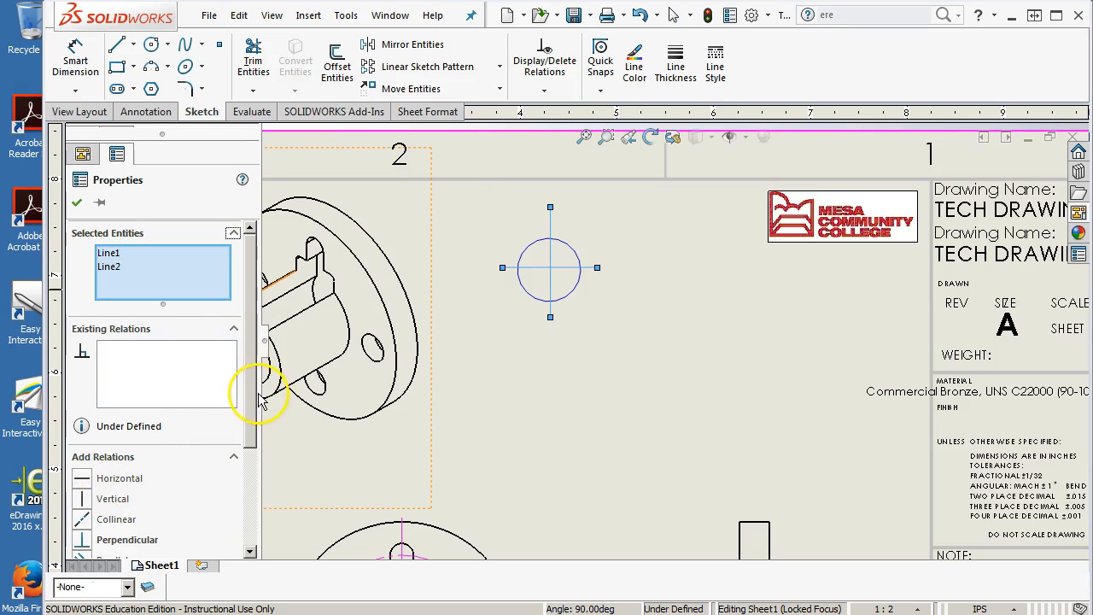
scroll(248, 461, "down", 3)
left_click(82, 475)
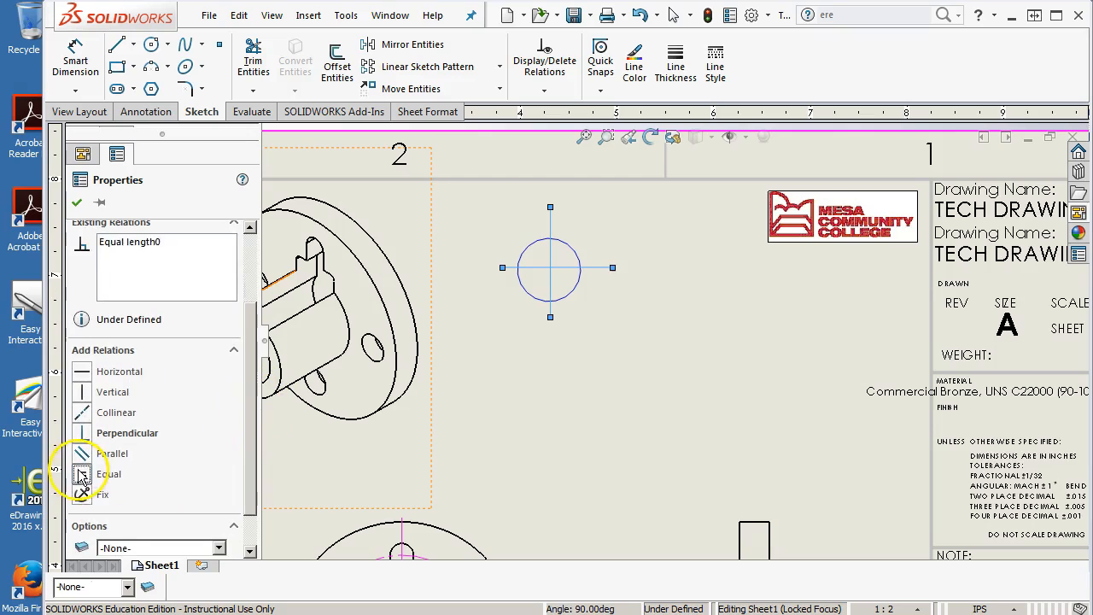
left_click(622, 385)
Step: Add Midpoint relations placing the circle's center at the middle of both the horizontal and vertical lines
left_click(549, 270)
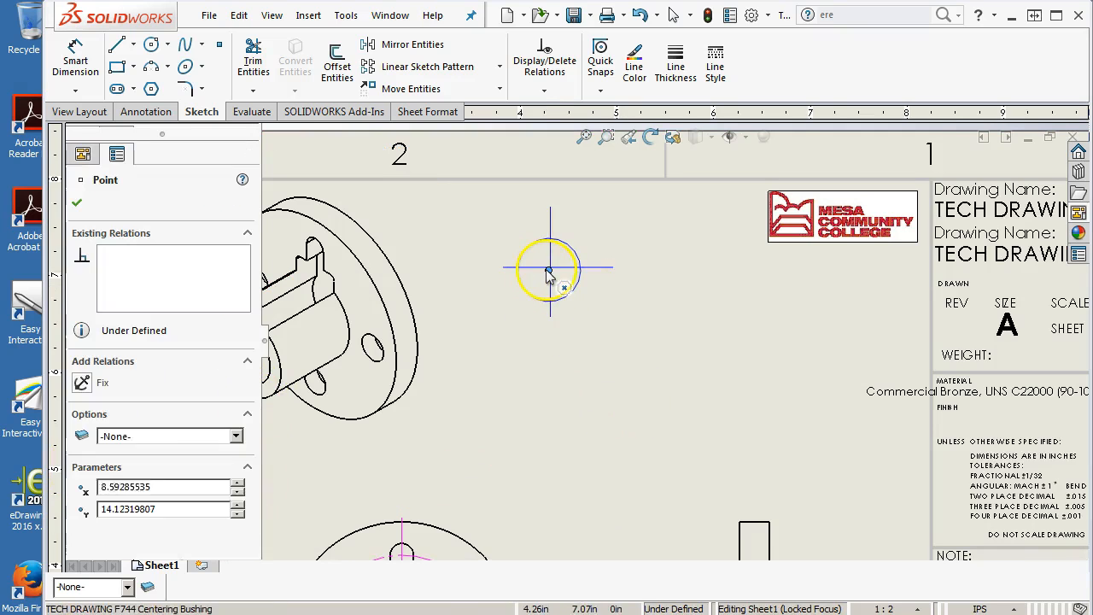
left_click(564, 268, "ctrl")
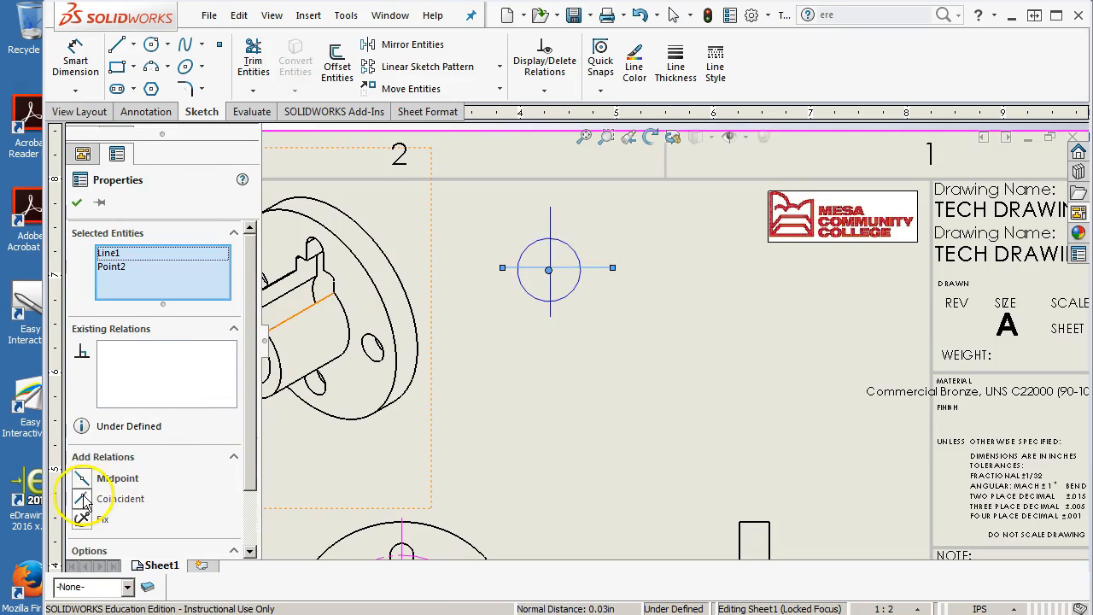
left_click(82, 478)
left_click(610, 379)
left_click(551, 293)
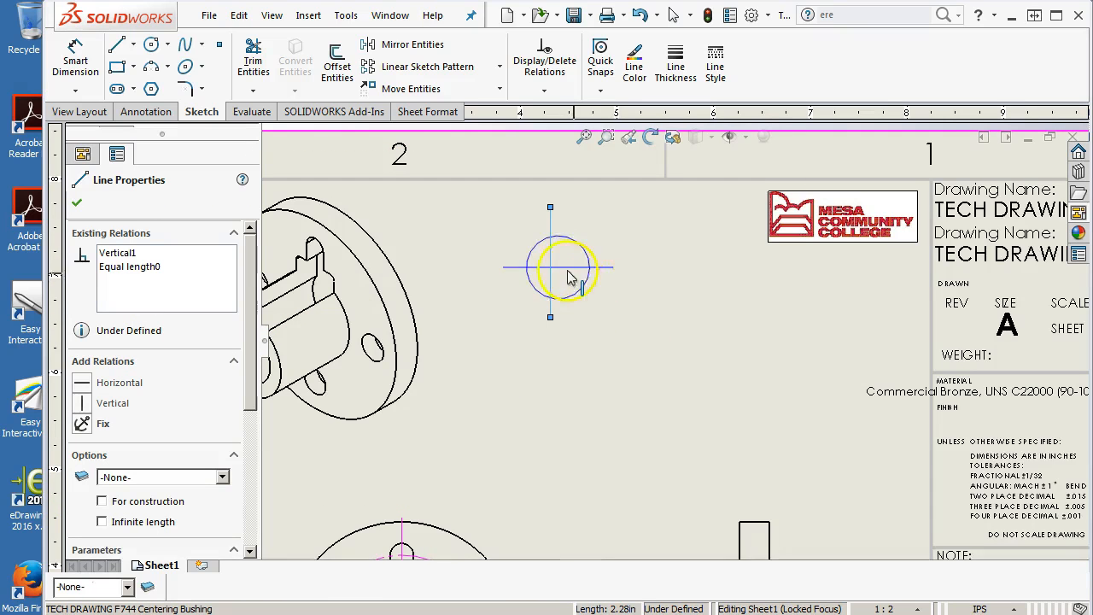
left_click(560, 269, "ctrl")
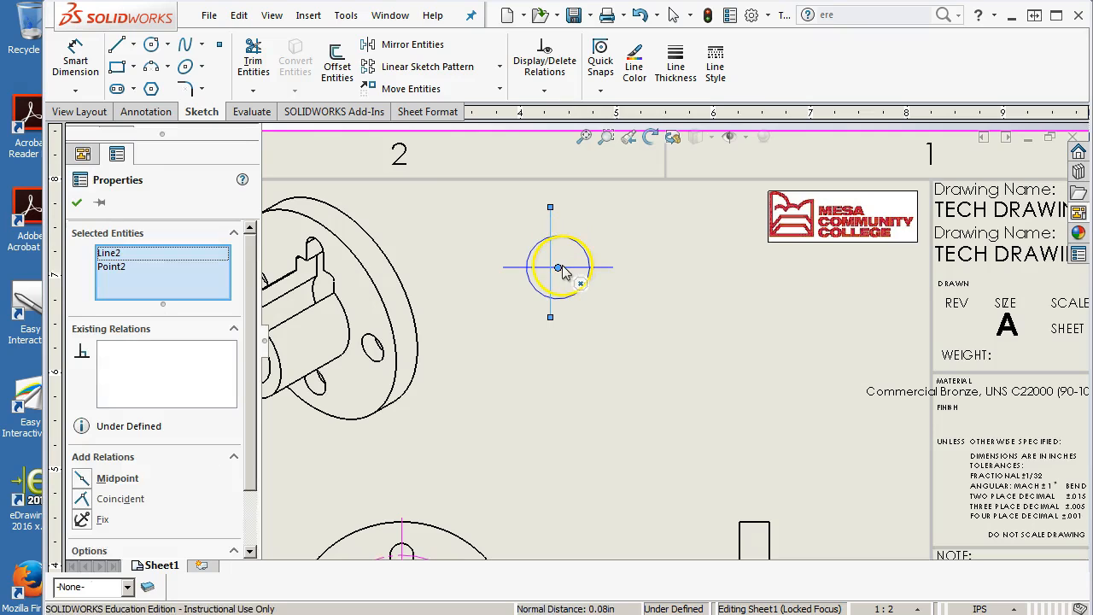
left_click(85, 480)
left_click(566, 419)
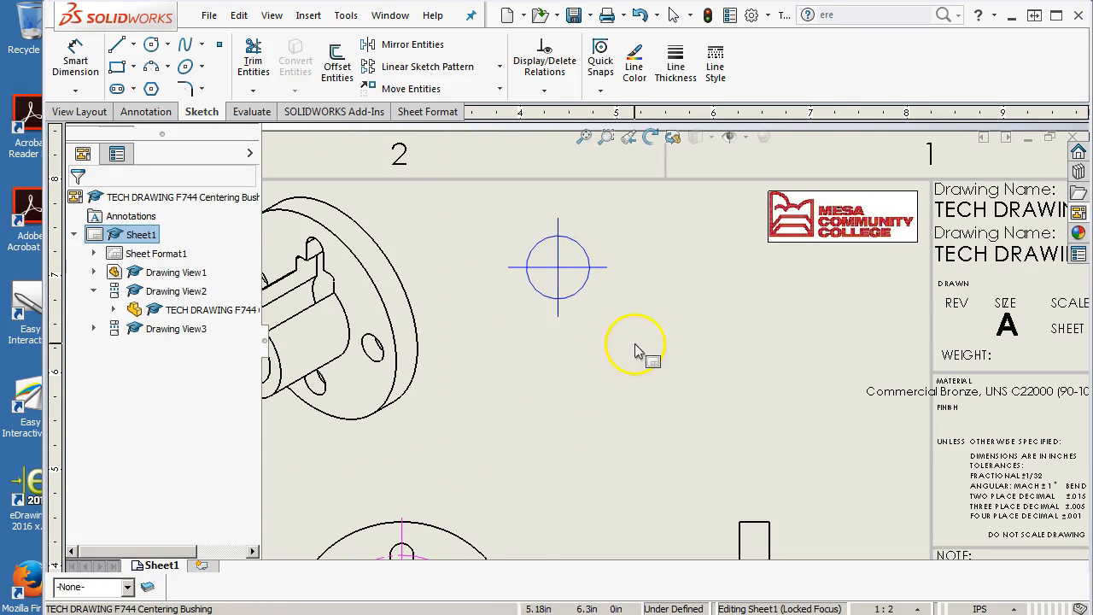
Step: Sketch a smaller concentric circle inside the first circle and end the Circle command
left_click(151, 44)
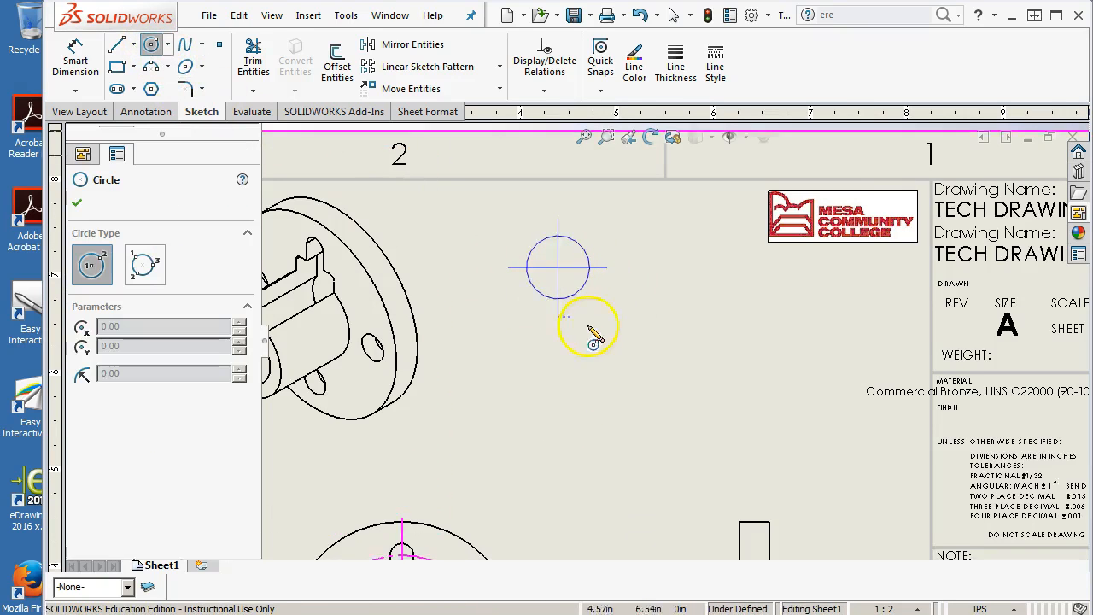
left_click(559, 270)
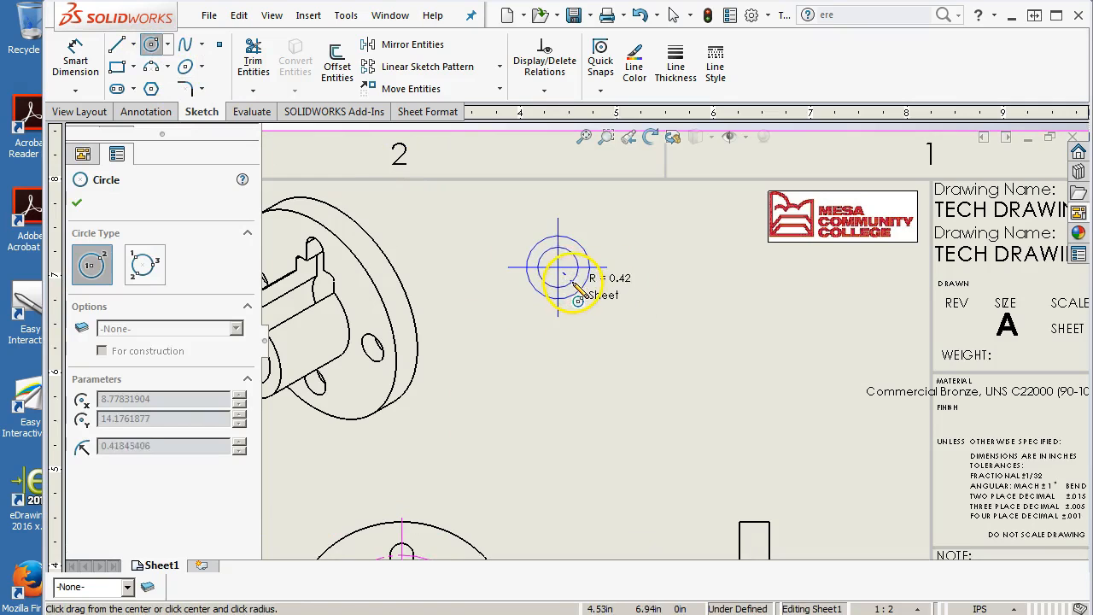
left_click(570, 279)
right_click(687, 316)
left_click(715, 274)
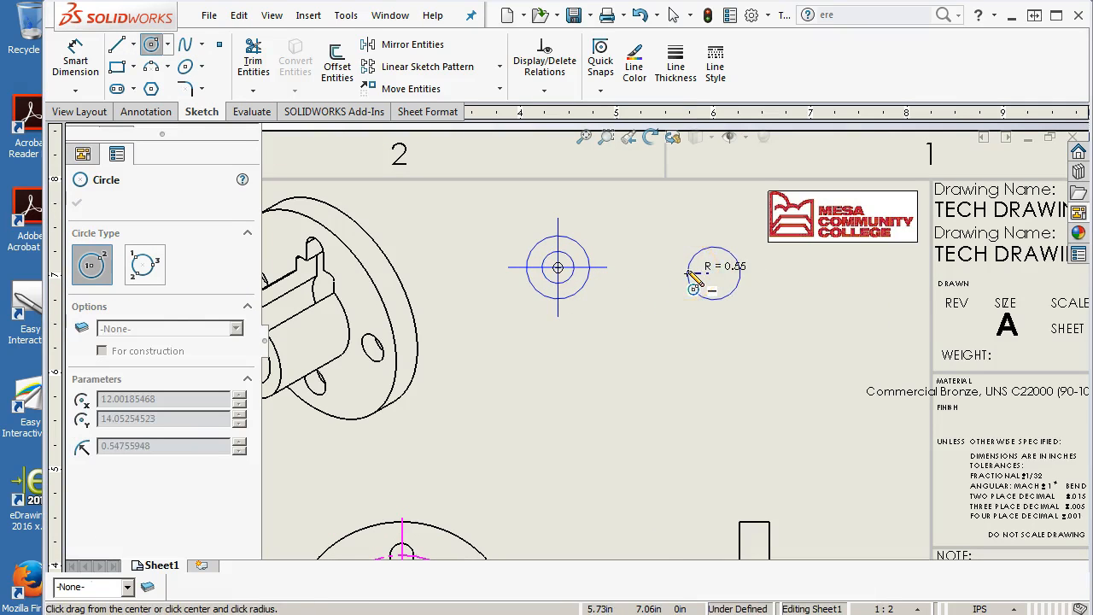
key("Escape")
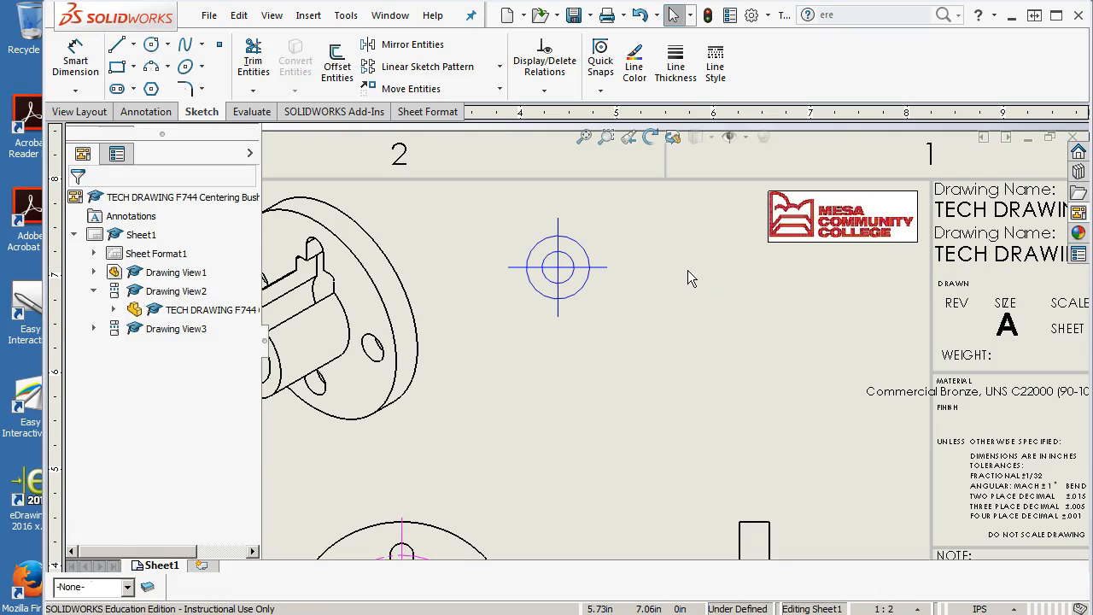
Step: Sketch a horizontal line between the concentric circles and the logo, level with the circles' center
left_click(134, 48)
left_click(655, 272)
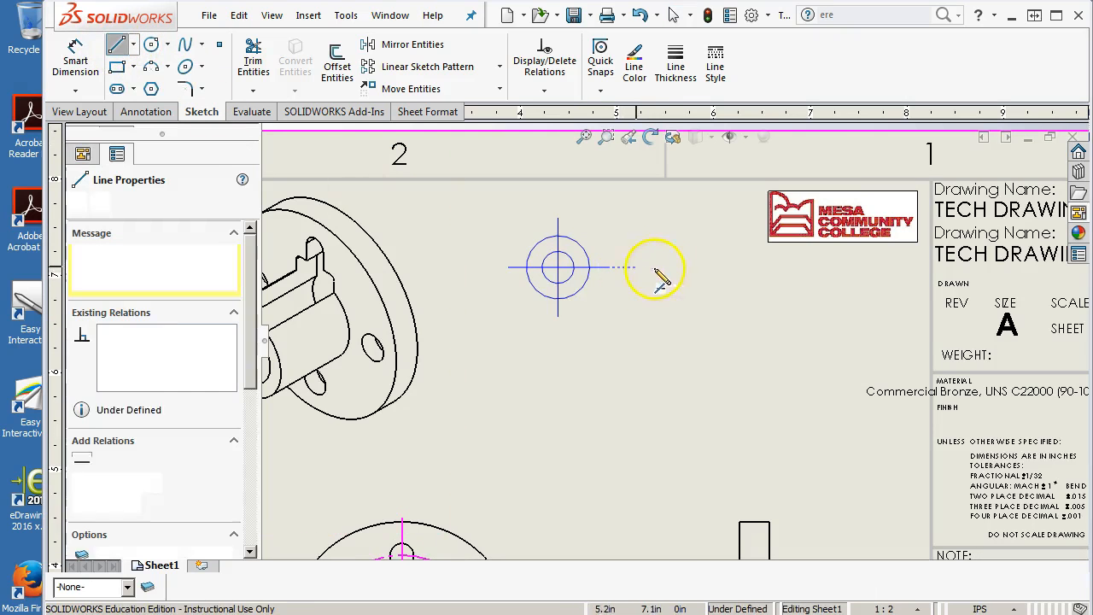
left_click(739, 267)
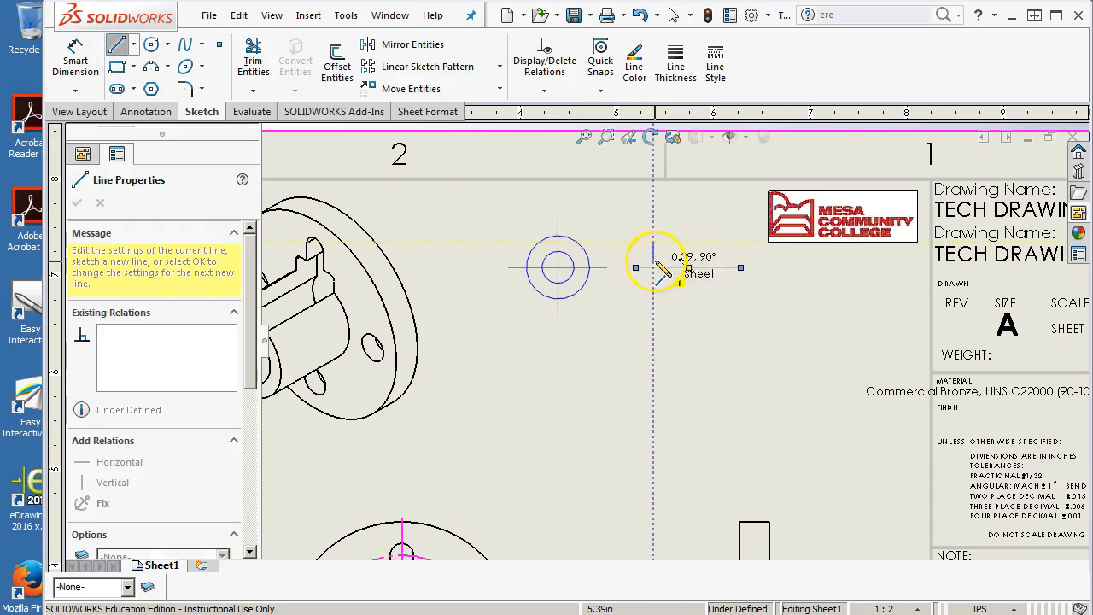
Step: Sketch a closed trapezoid across that horizontal line with its taller vertical side toward the logo, and pull the taller side's two corners inward
left_click(653, 289)
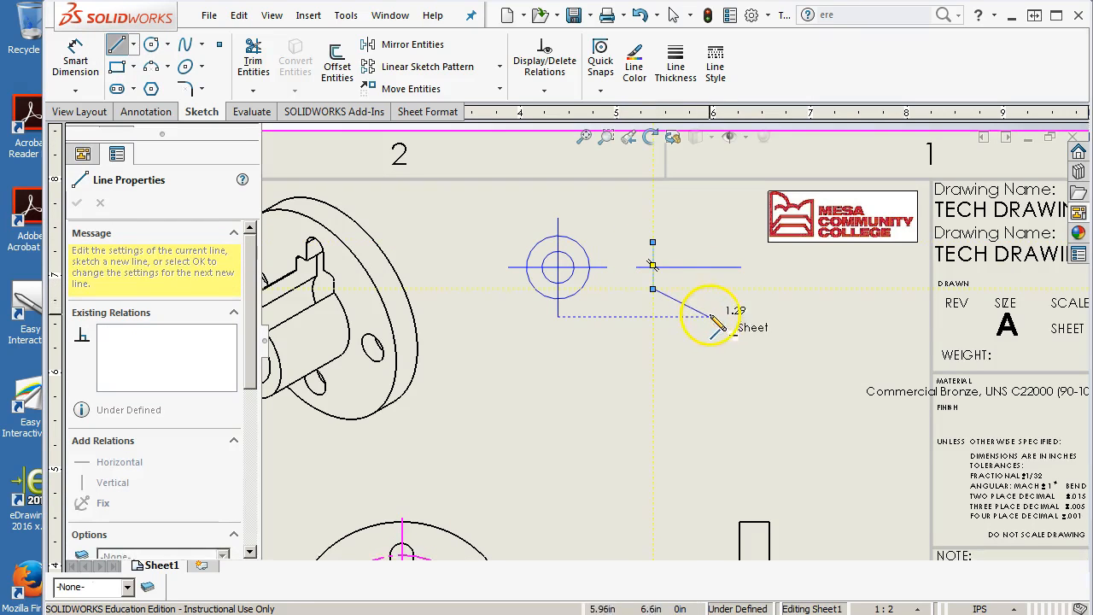
left_click(725, 317)
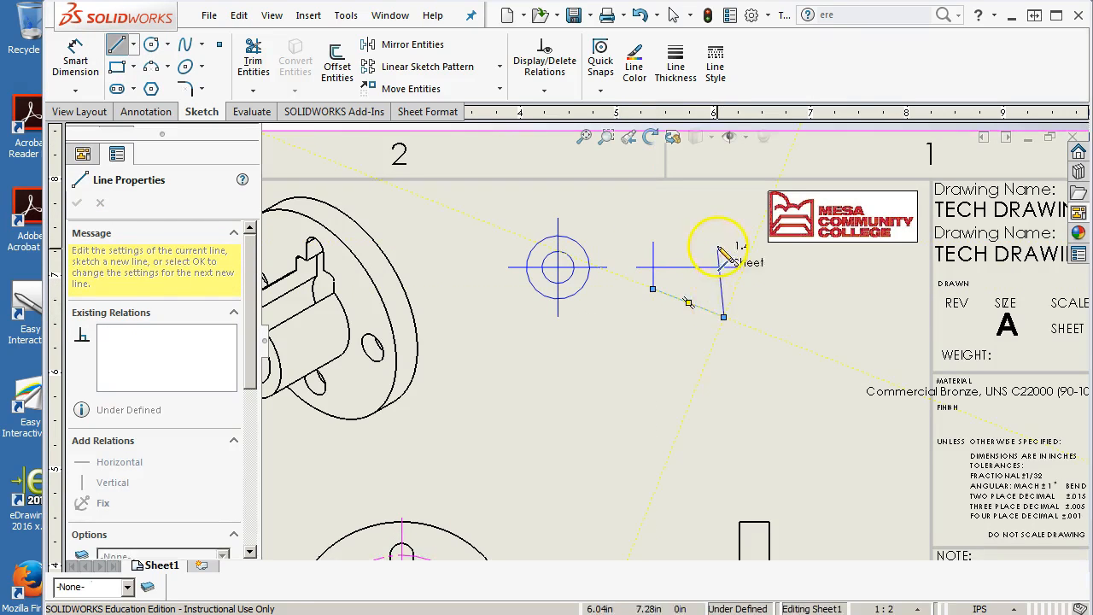
left_click(723, 219)
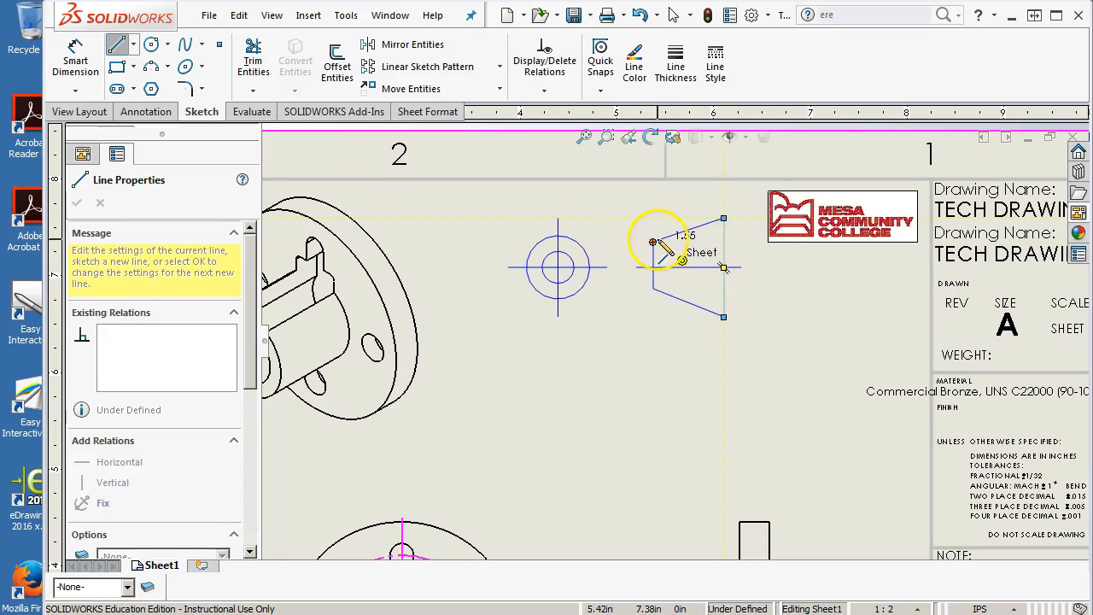
left_click(653, 242)
right_click(744, 291)
left_click(778, 297)
mouse_move(724, 220)
left_mouse_down()
mouse_move(727, 247)
mouse_move(724, 233)
left_mouse_up()
left_click_drag(724, 317, 723, 309)
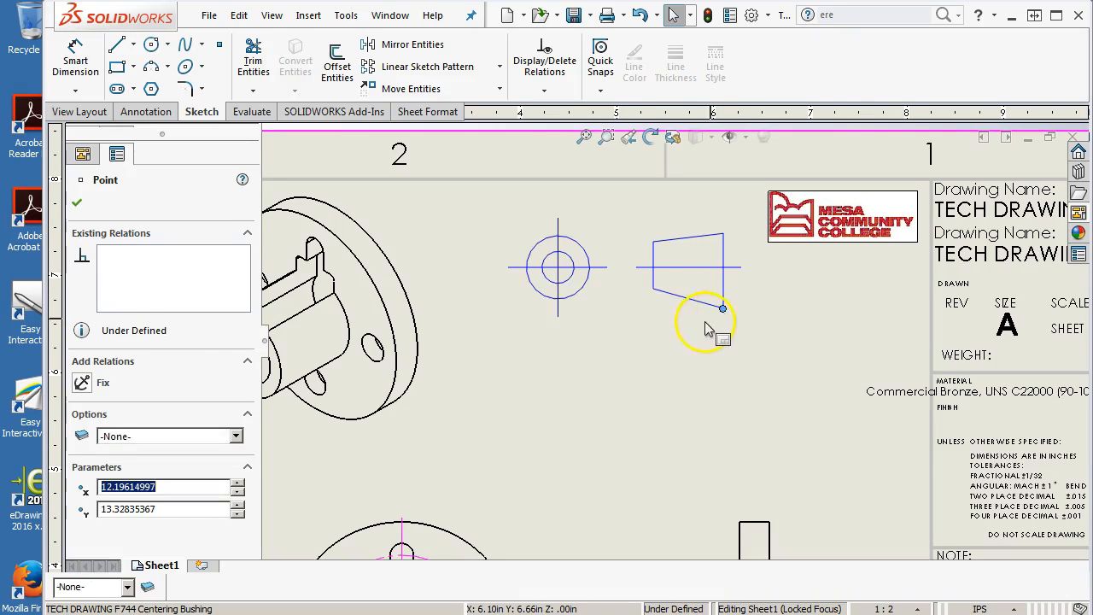
Step: Pull the lower corner of the trapezoid's taller side slightly inward
left_click(653, 291)
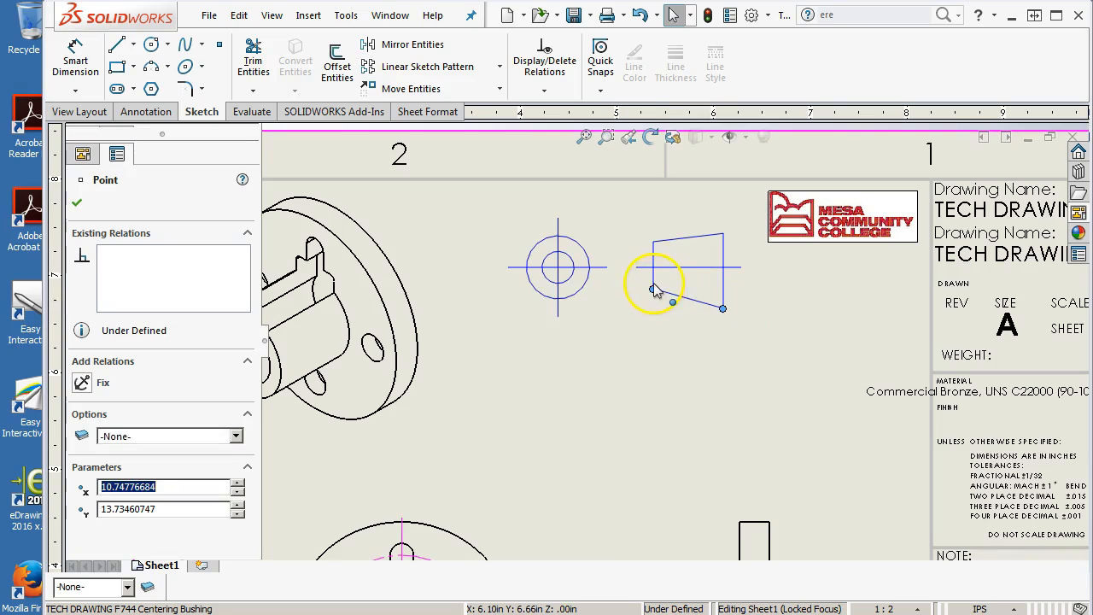
left_click(723, 309)
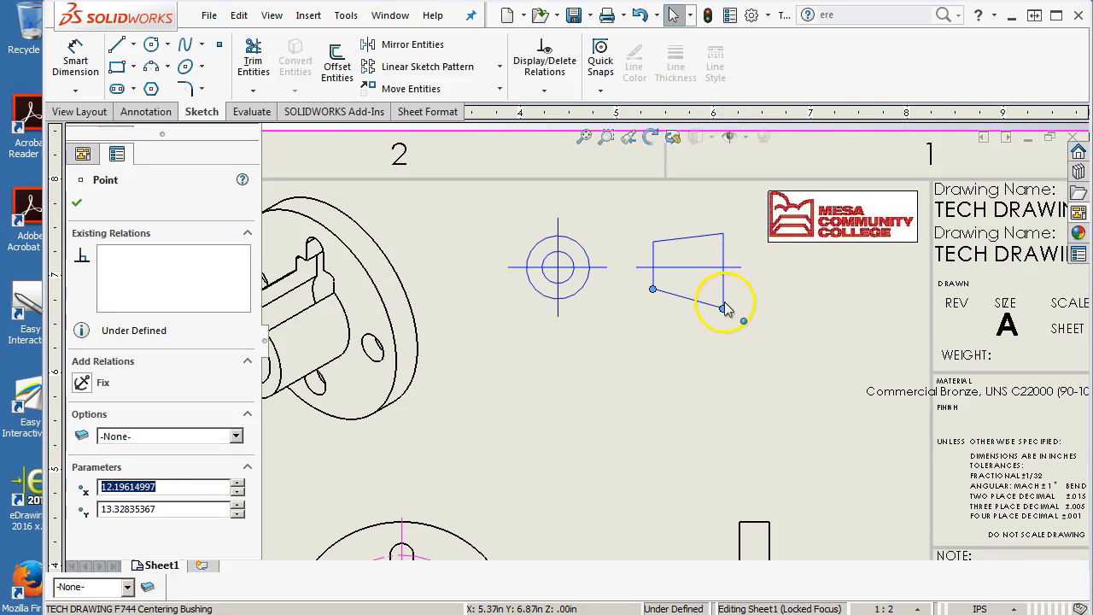
left_click_drag(723, 307, 721, 309)
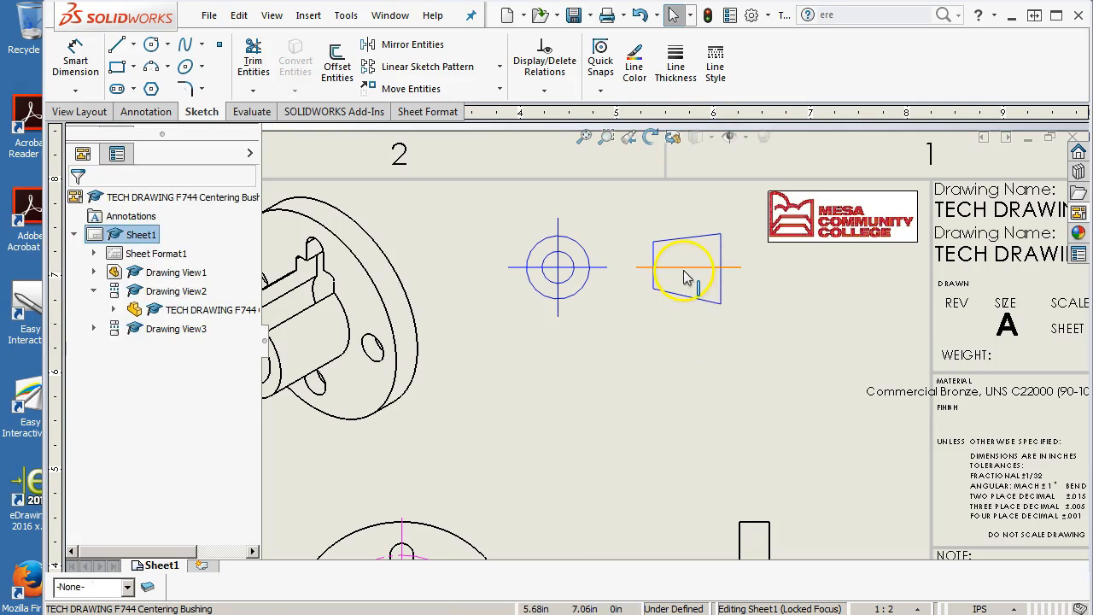
Step: Make the outer circle, its two crossing lines and the trapezoid's horizontal line construction geometry
left_click(645, 268)
left_click(559, 220)
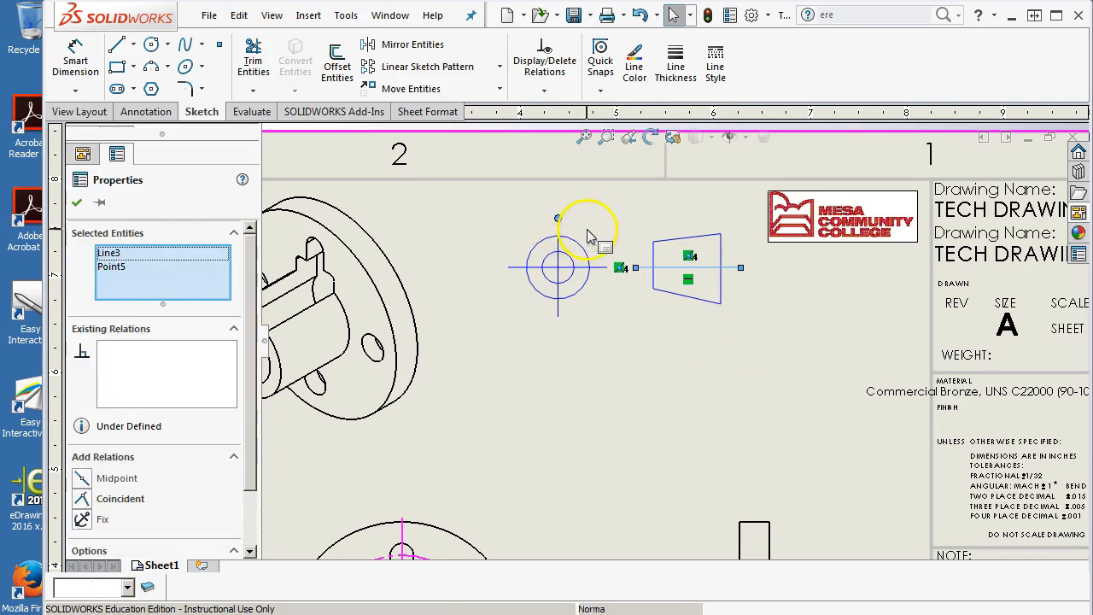
left_click(588, 230)
left_click(559, 251)
left_click(590, 270, "ctrl")
left_click(656, 268, "ctrl")
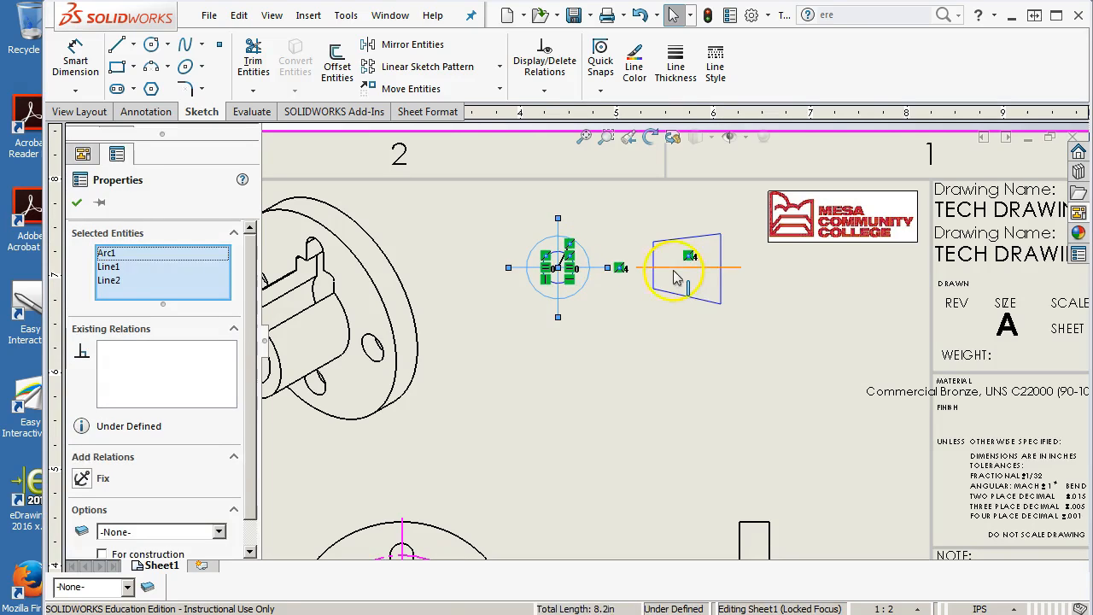
left_click(643, 268, "ctrl")
scroll(244, 428, "down", 1)
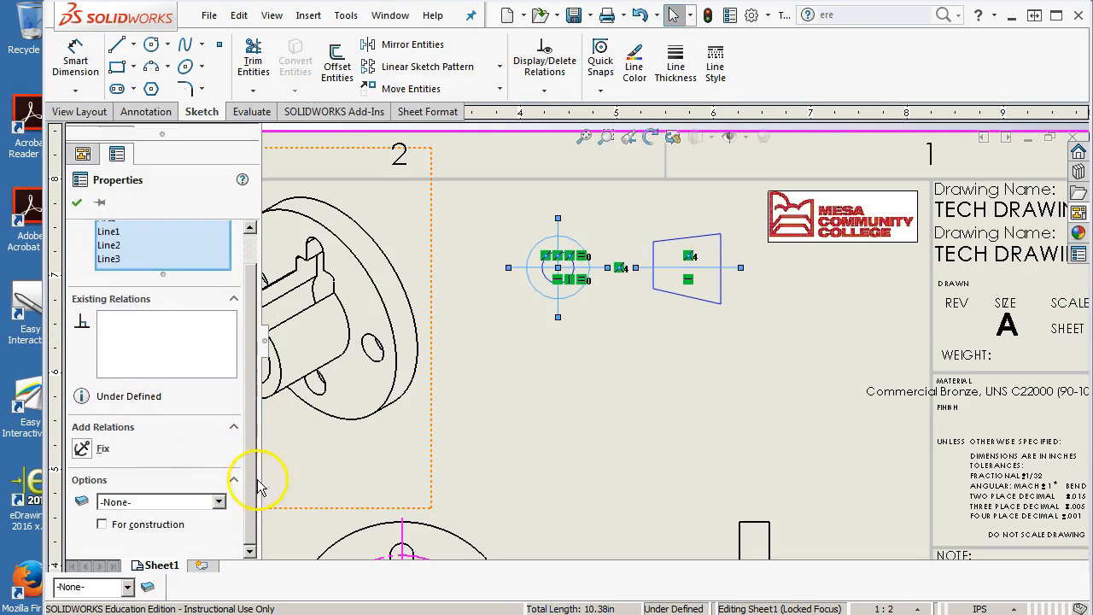
left_click(103, 525)
left_click(545, 434)
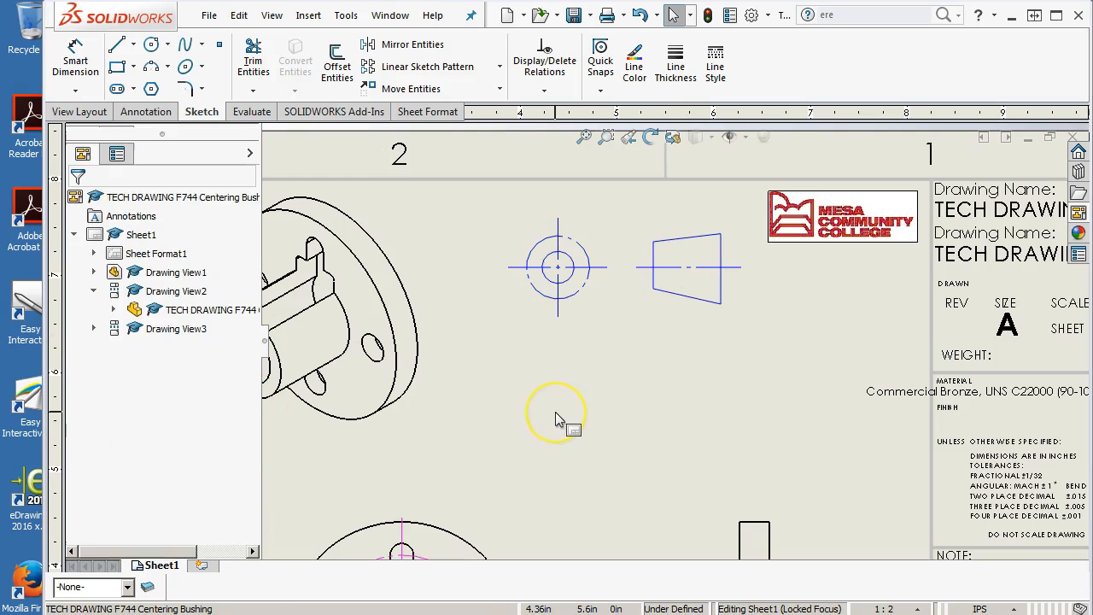
Step: Add a Coincident relation between the midpoint of the trapezoid's shorter vertical side and the horizontal centerline
left_click(653, 265)
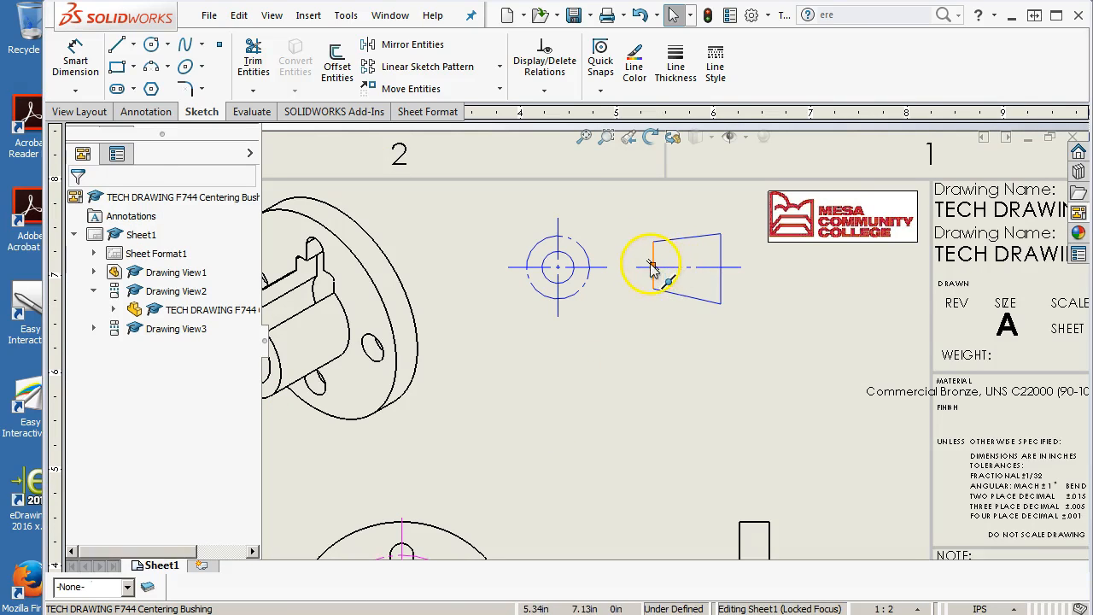
left_click(649, 269, "ctrl")
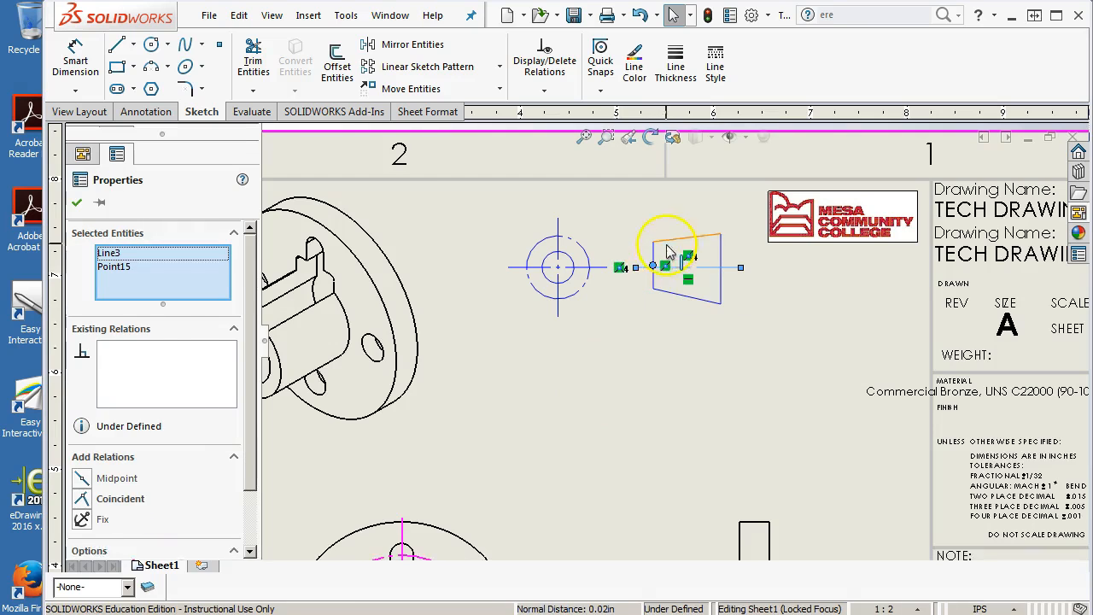
left_click(111, 498)
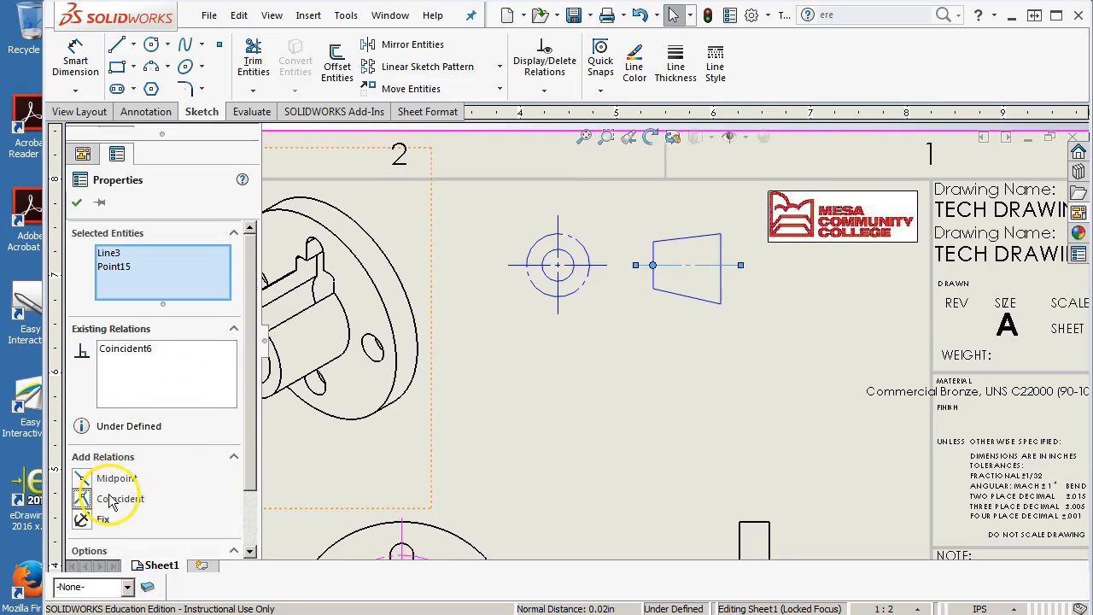
left_click(721, 269)
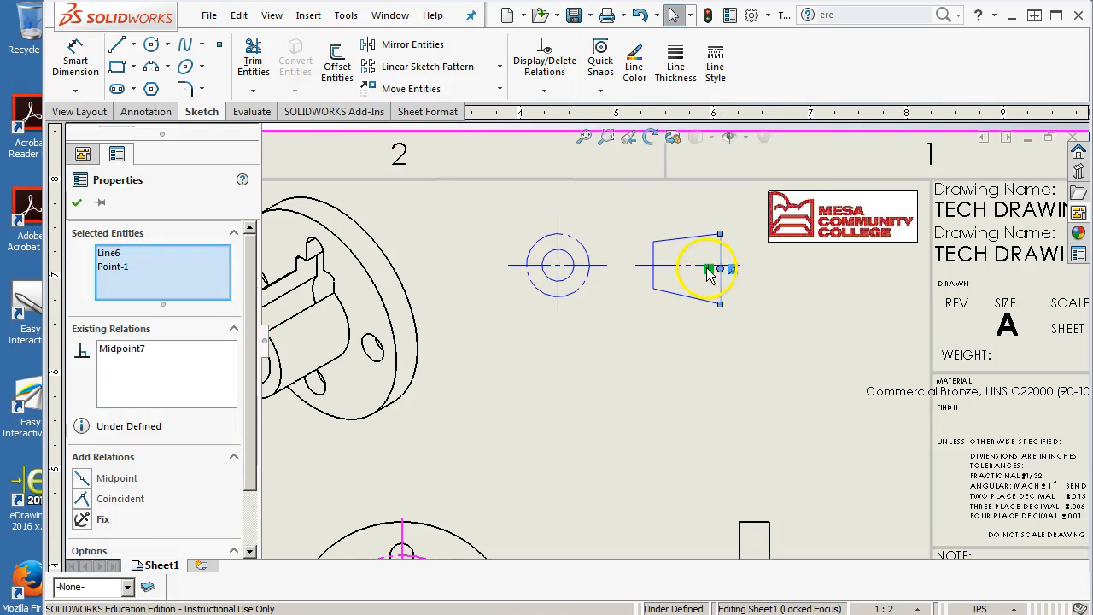
left_click(691, 267, "ctrl")
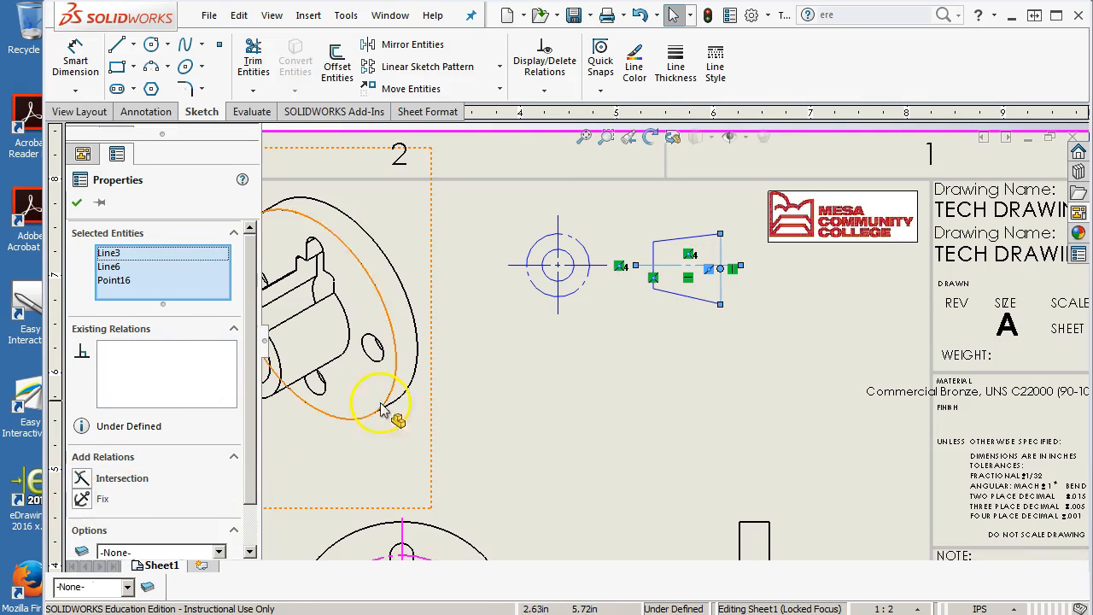
left_click(619, 313)
left_click(677, 266)
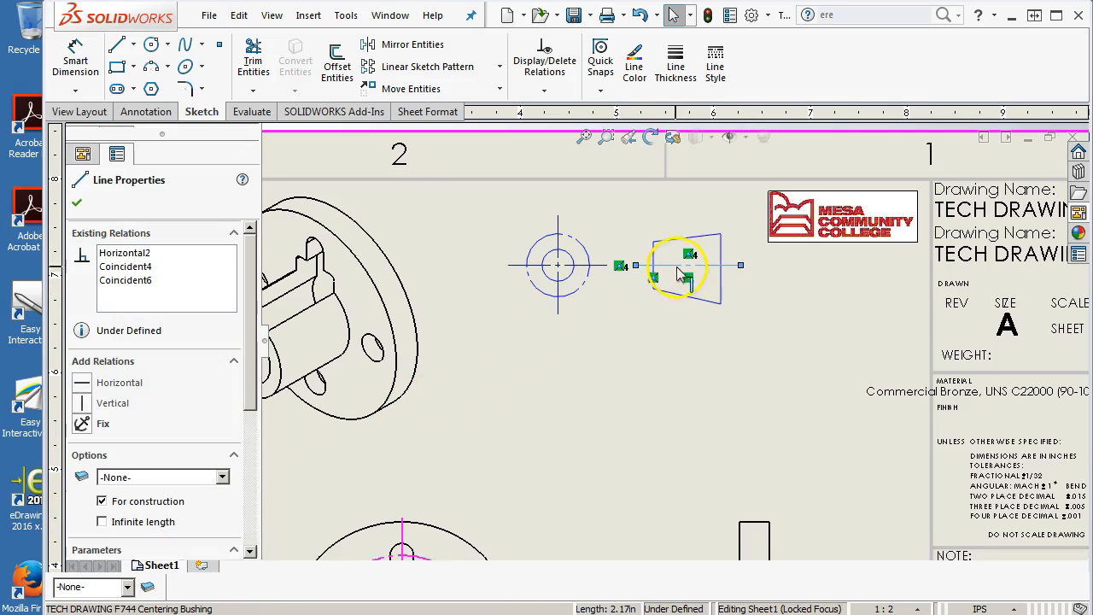
left_click(722, 268, "ctrl")
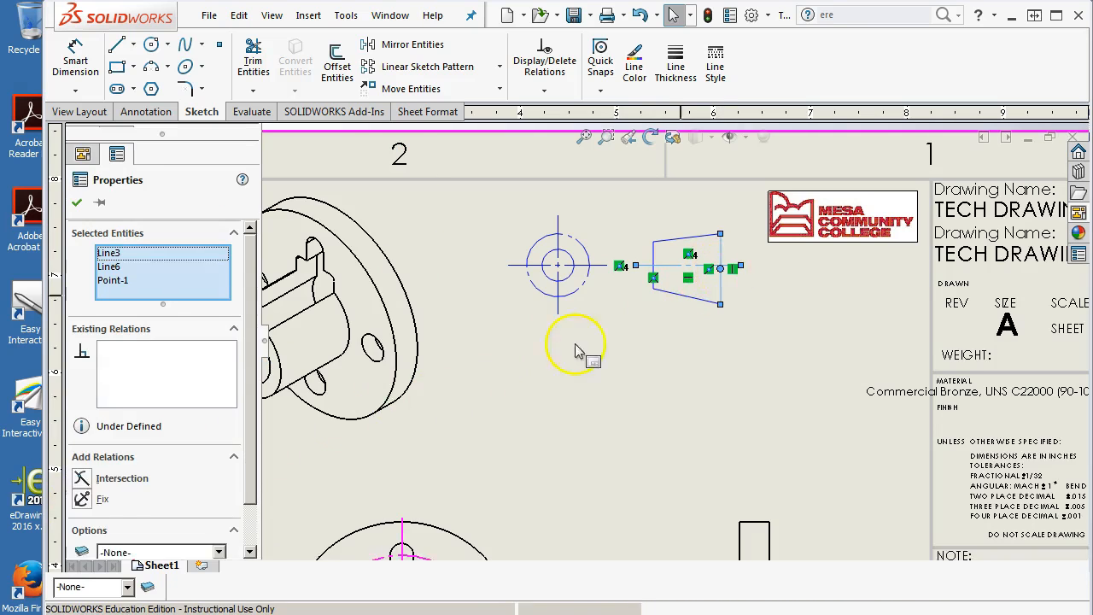
left_click(622, 333)
scroll(748, 229, "down", 3)
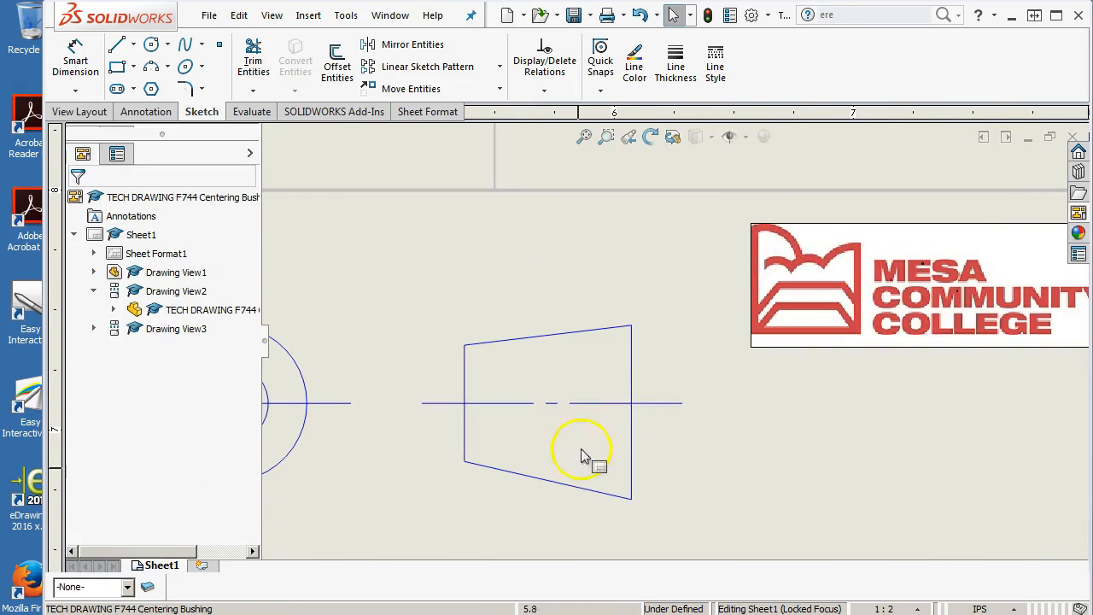
left_click(632, 413)
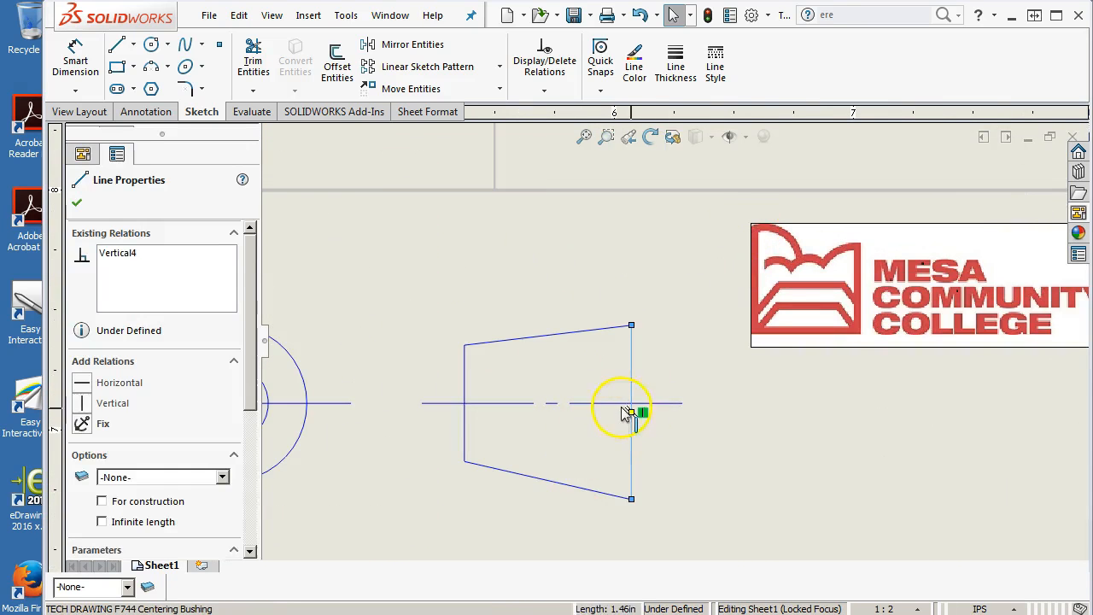
left_click(600, 405, "ctrl")
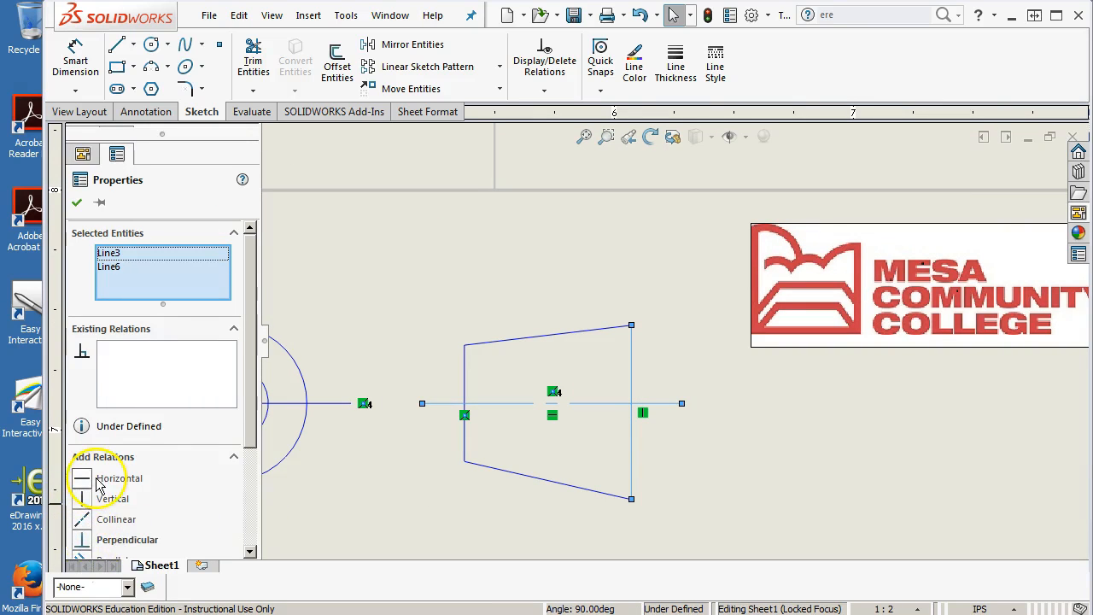
scroll(254, 445, "down", 3)
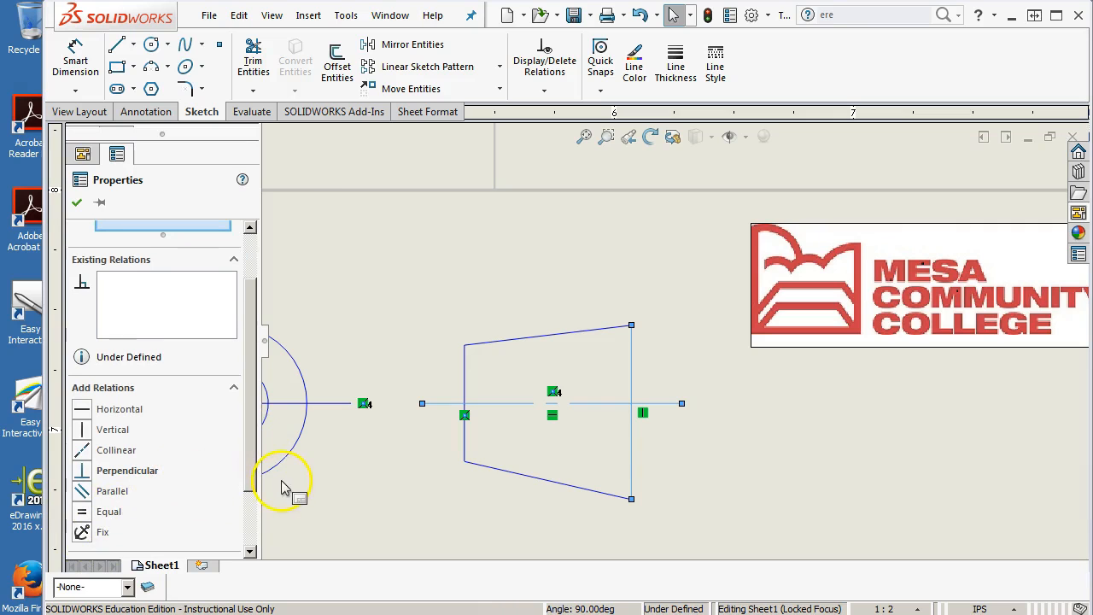
left_click(694, 443)
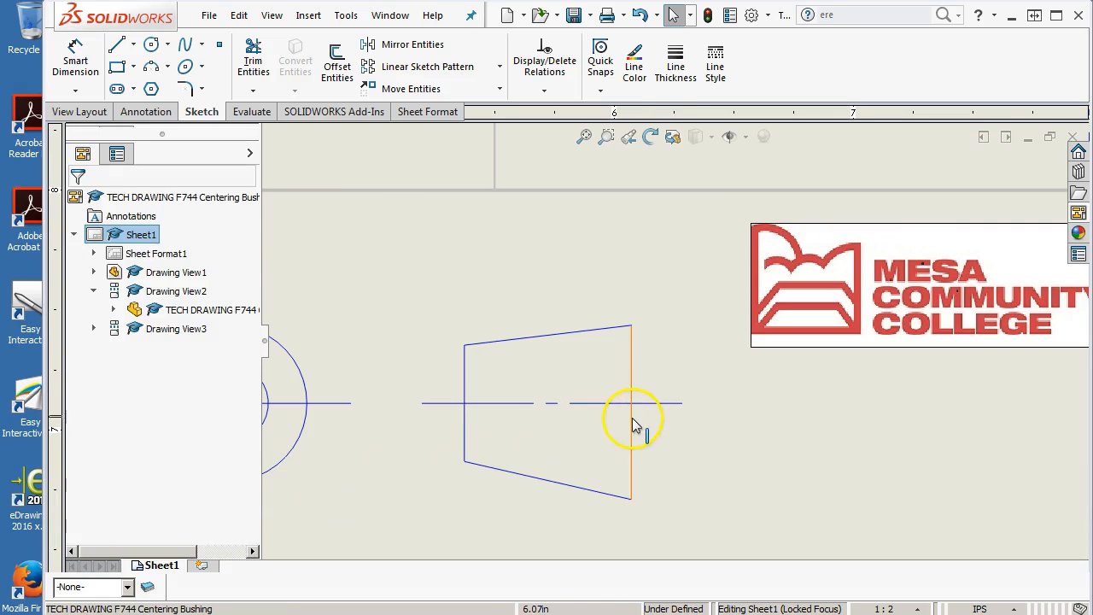
Step: Add a Coincident relation between the midpoint of the trapezoid's taller vertical side and the horizontal centerline
left_click(631, 414)
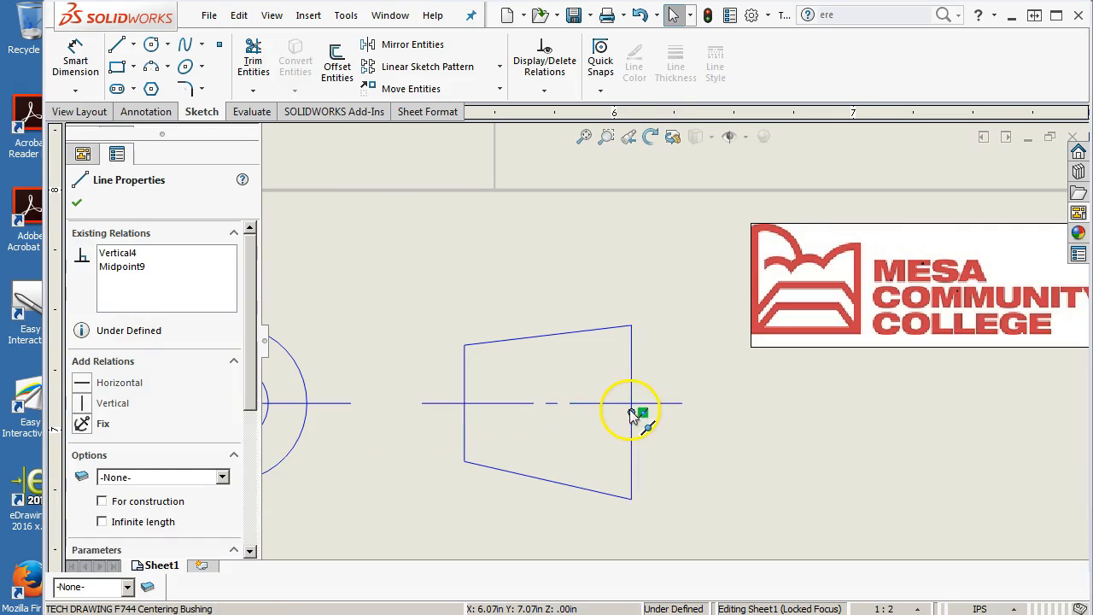
left_click(608, 404, "ctrl")
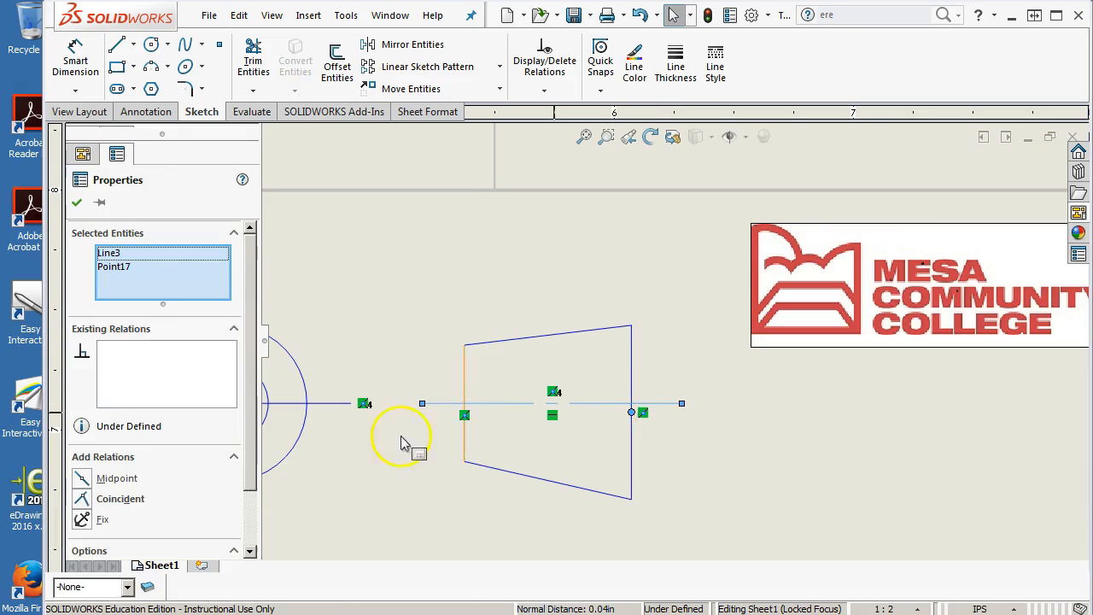
left_click(120, 499)
left_click(757, 447)
scroll(608, 386, "up", 2)
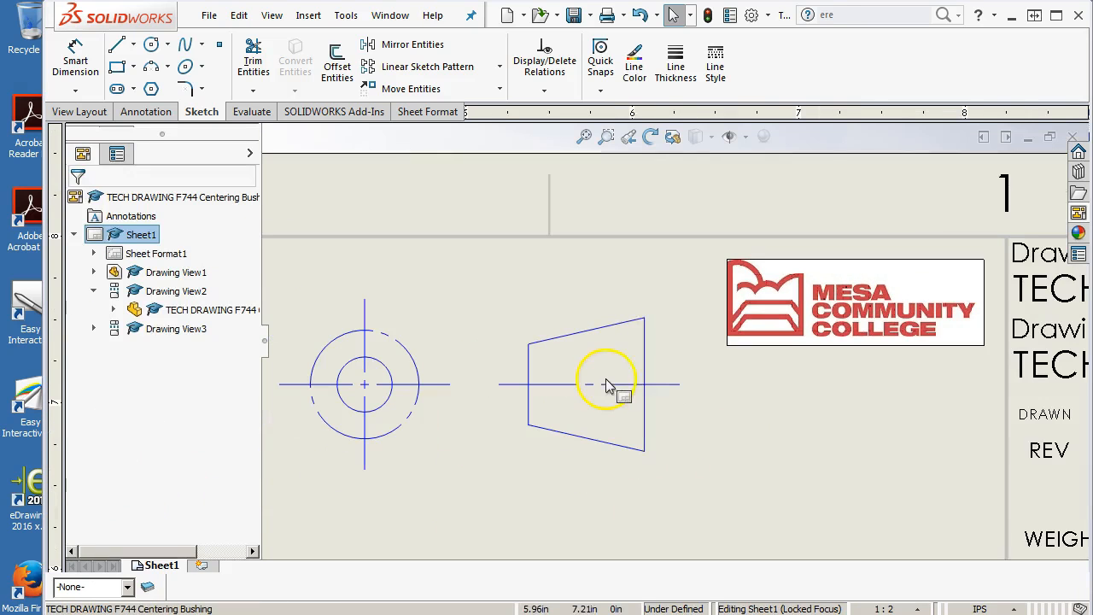
Step: Pull the taller side's upper corner level with the shorter side's top, and change the outer circle back to regular geometry
left_click(645, 318)
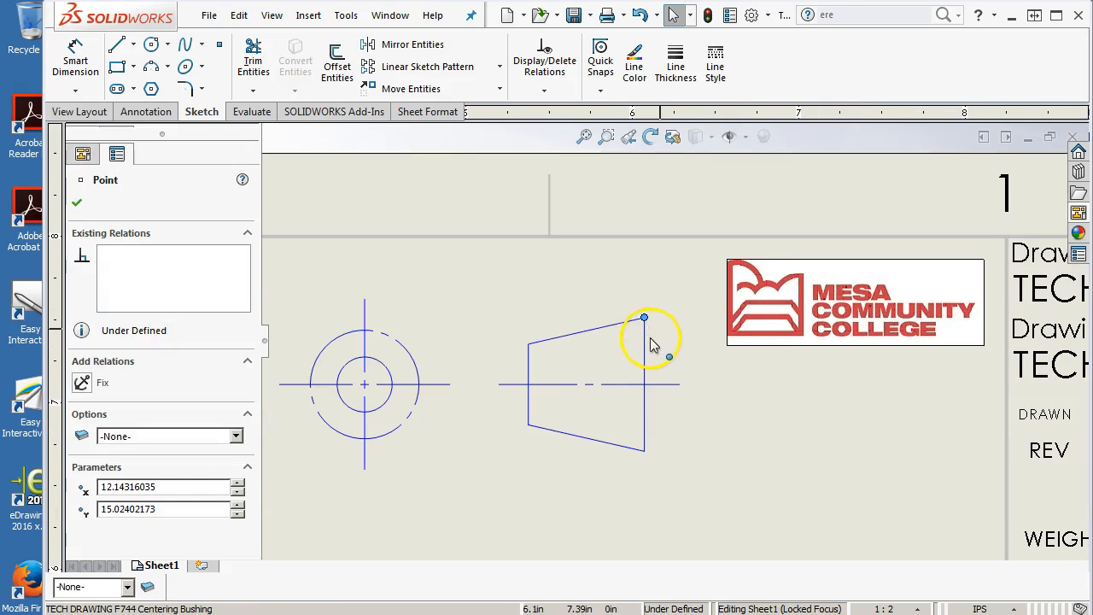
left_click(417, 360)
left_click(102, 460)
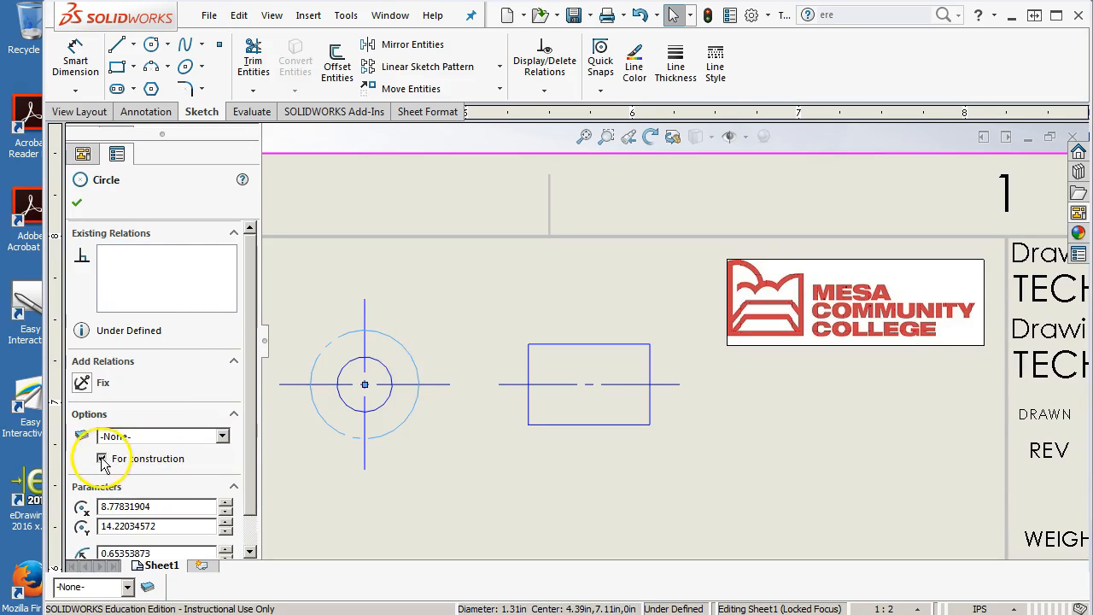
left_click(523, 488)
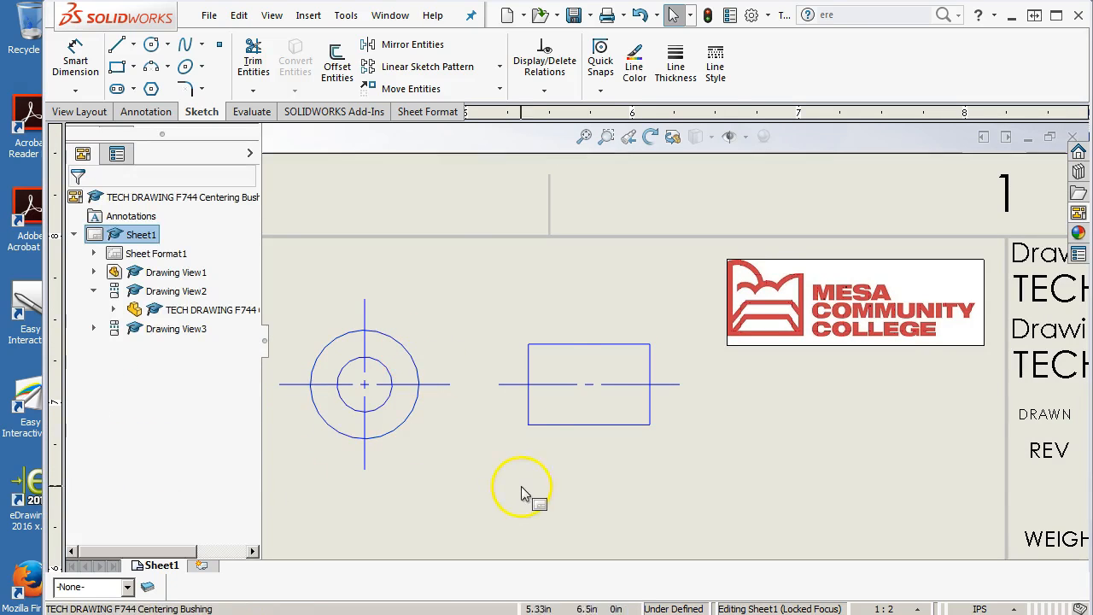
Step: Stretch the symbol's rectangle back into a trapezoid by pulling its upper corner nearest the logo upward
left_click(579, 140)
left_click(704, 210)
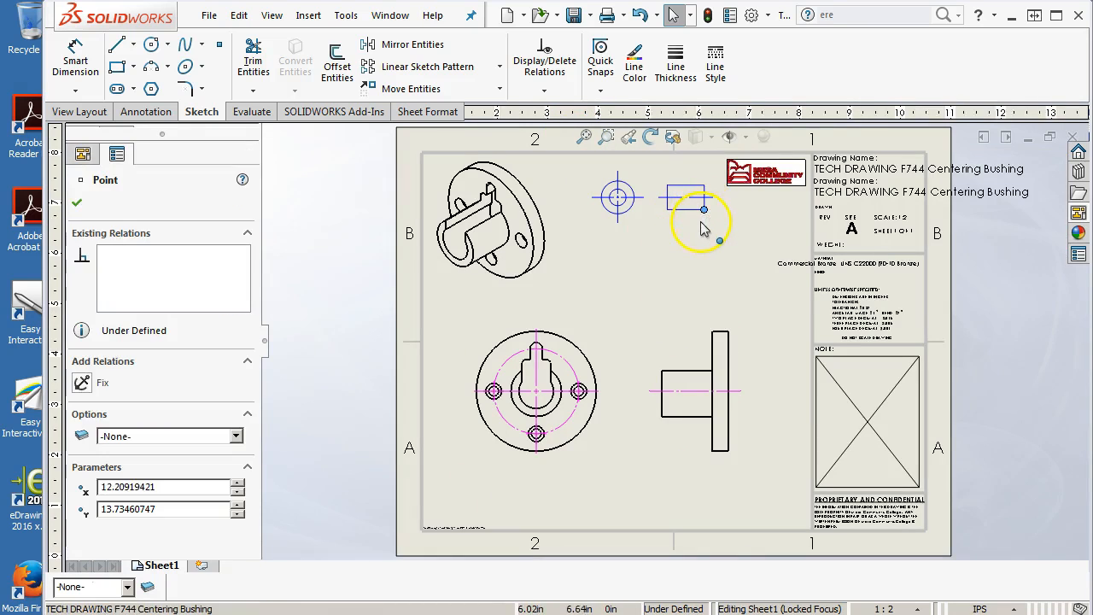
scroll(708, 215, "down", 3)
left_click_drag(709, 189, 709, 175)
left_click(646, 274)
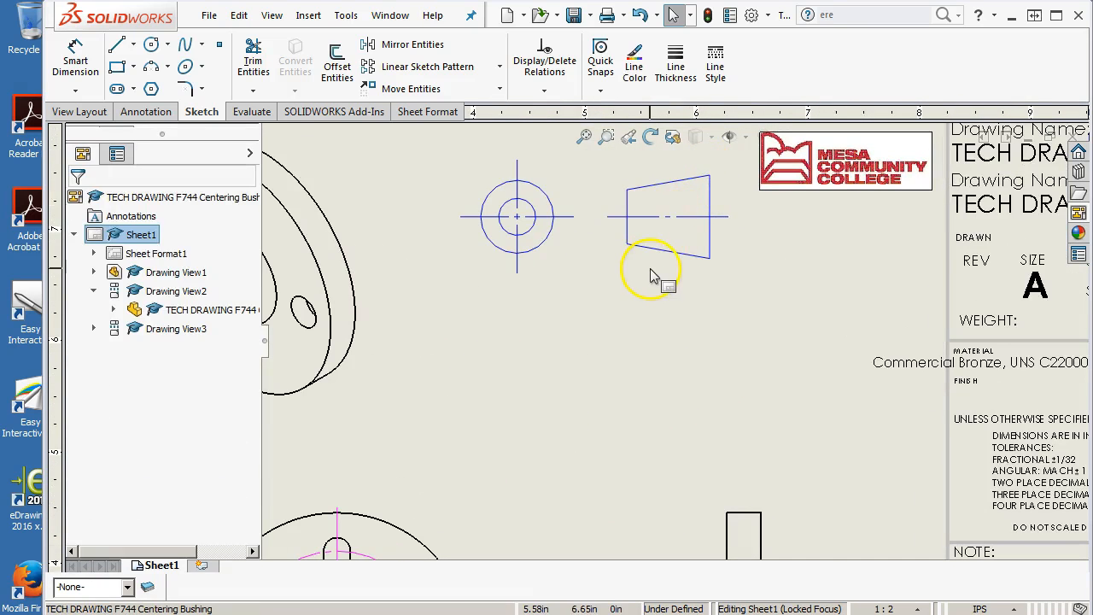
Step: Make a block from all circles and lines of the projection symbol, with its insertion point at the circles' center
scroll(708, 213, "up", 3)
scroll(669, 250, "down", 2)
left_click_drag(426, 249, 719, 398)
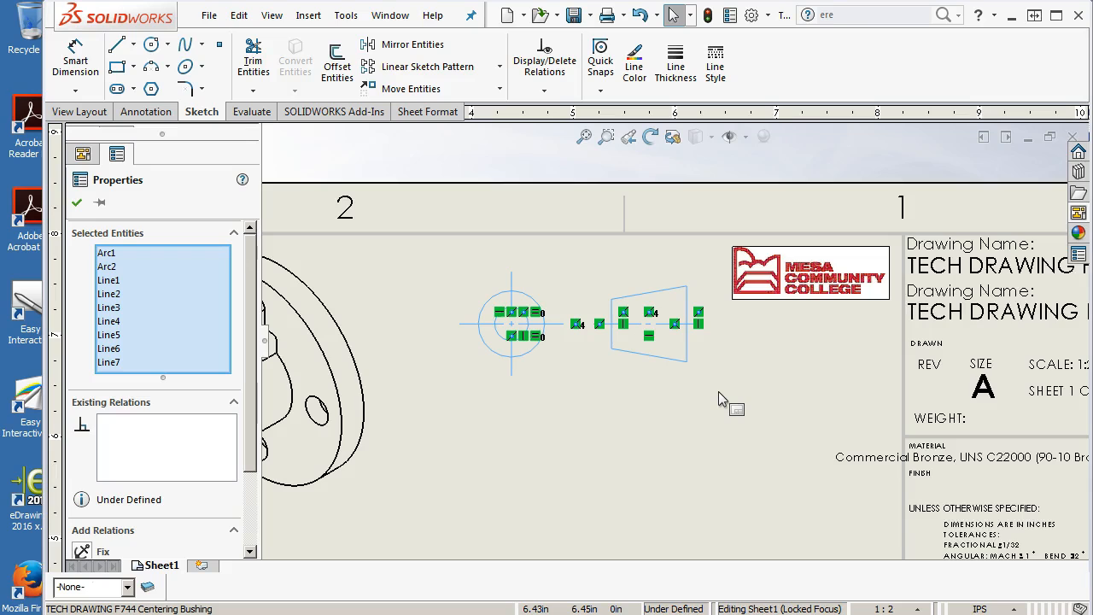
right_click(630, 358)
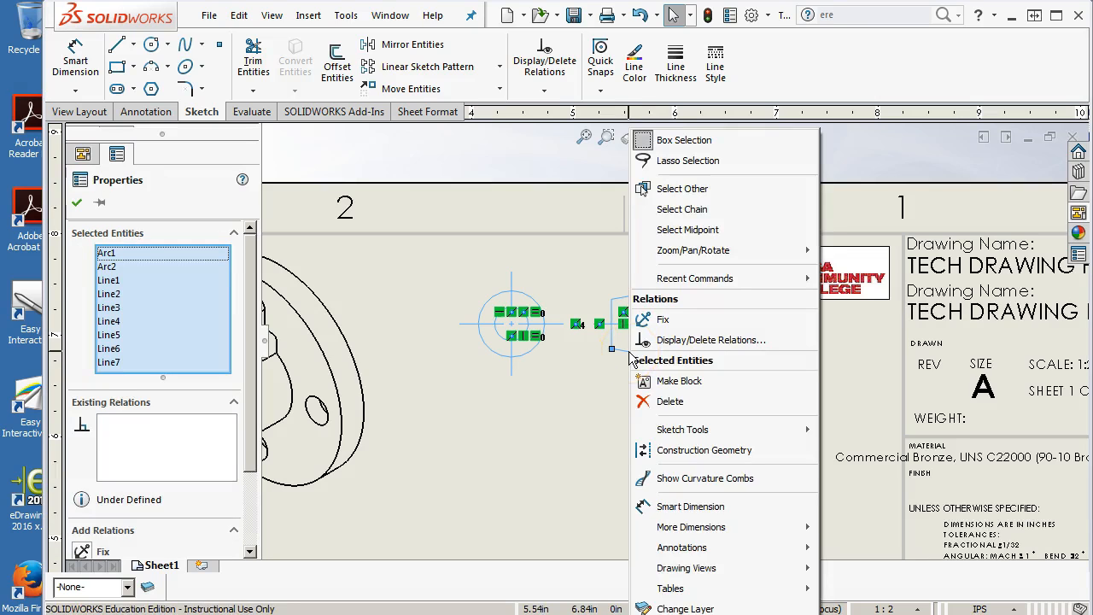
left_click(675, 386)
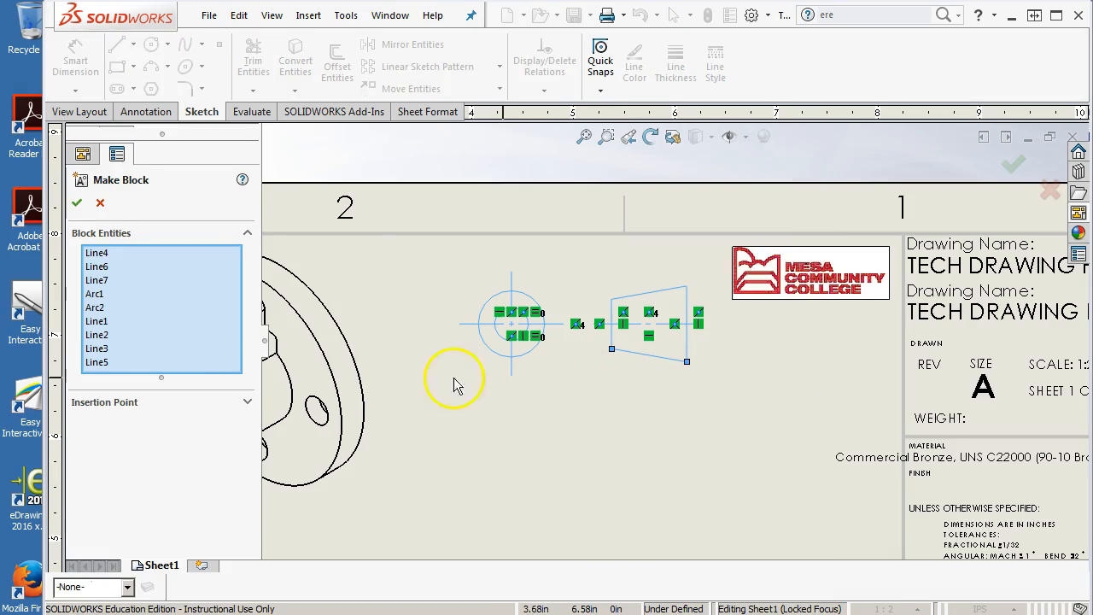
left_click(247, 402)
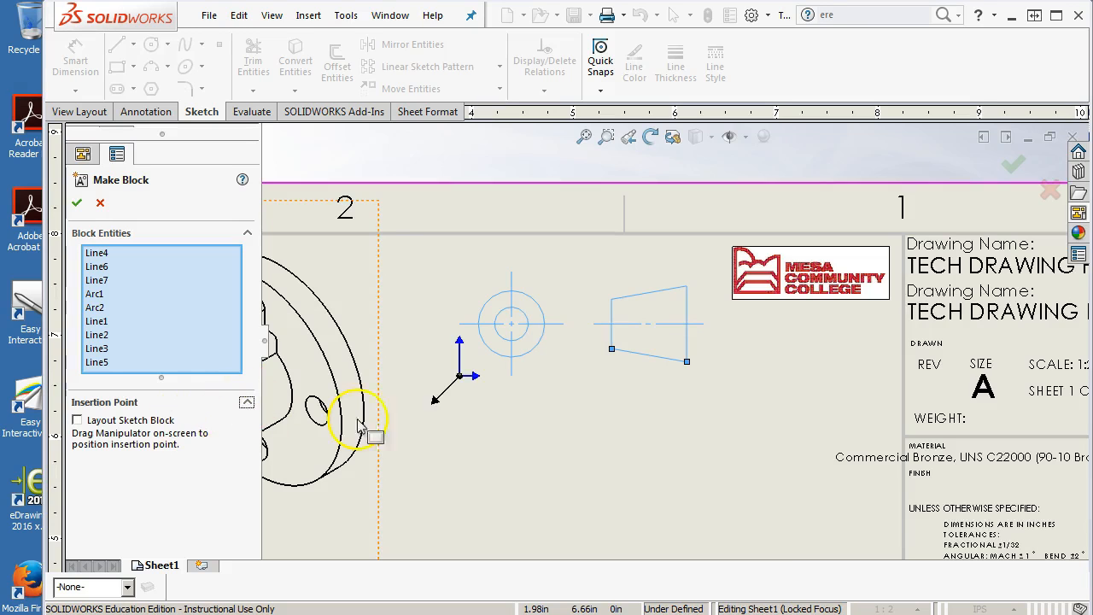
mouse_move(460, 376)
left_mouse_down()
mouse_move(466, 383)
mouse_move(511, 325)
left_mouse_up()
left_click_drag(461, 374, 511, 325)
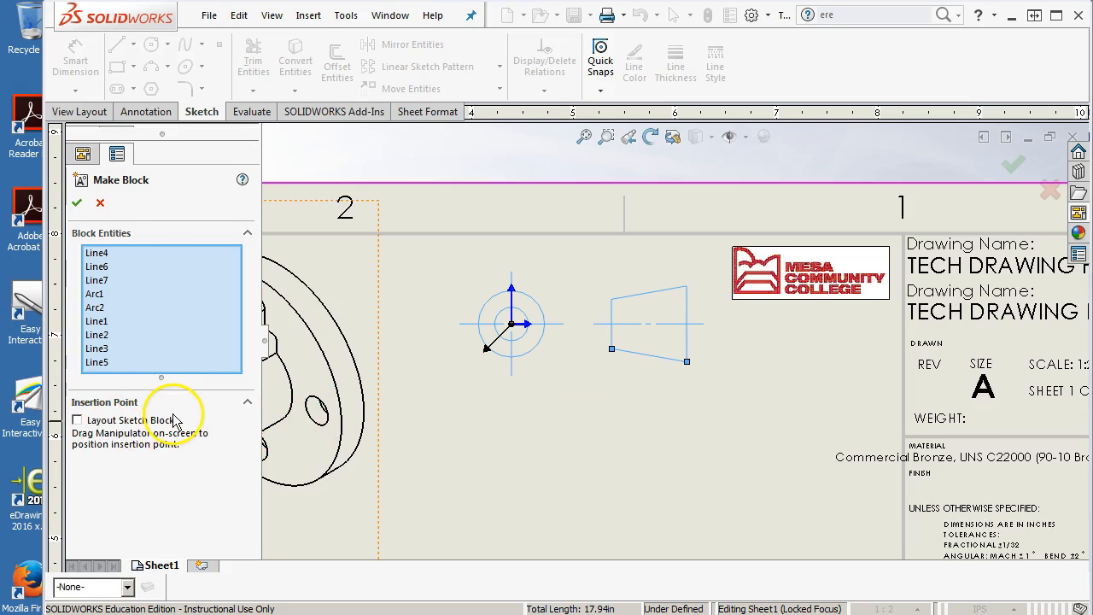
left_click(76, 203)
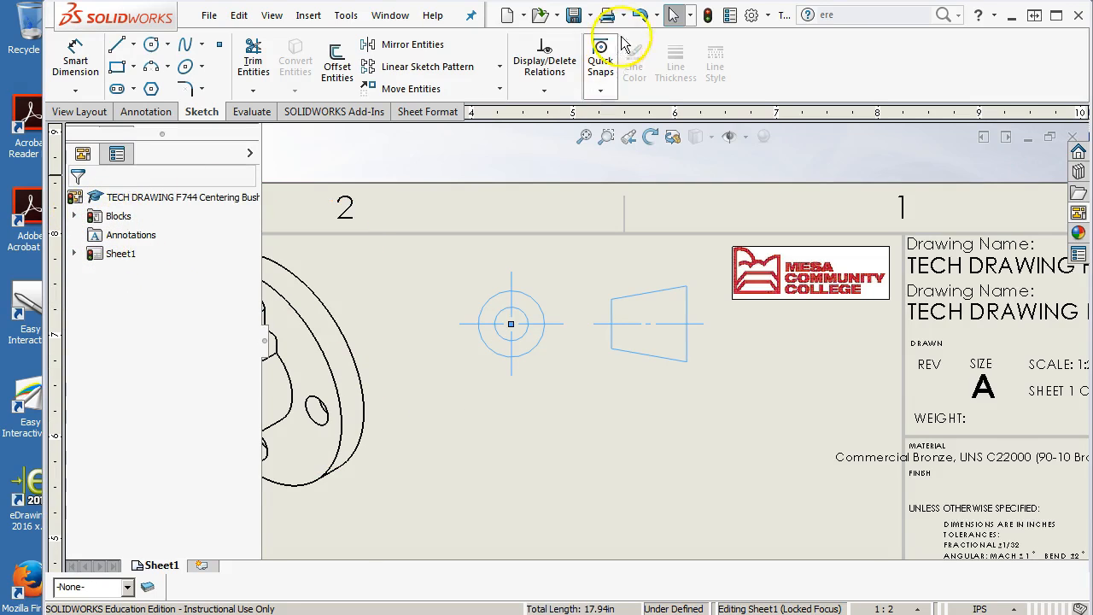
Step: Rebuild the drawing, expand the Blocks folder and select the projection symbol's block
left_click(707, 14)
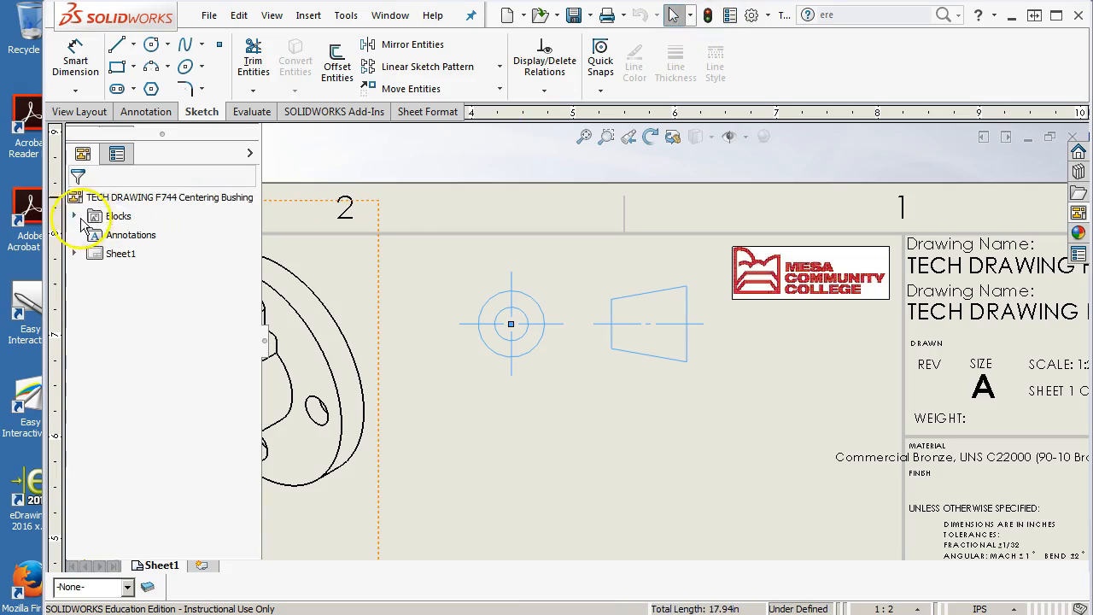
left_click(74, 216)
left_click(135, 235)
left_click_drag(487, 379, 502, 388)
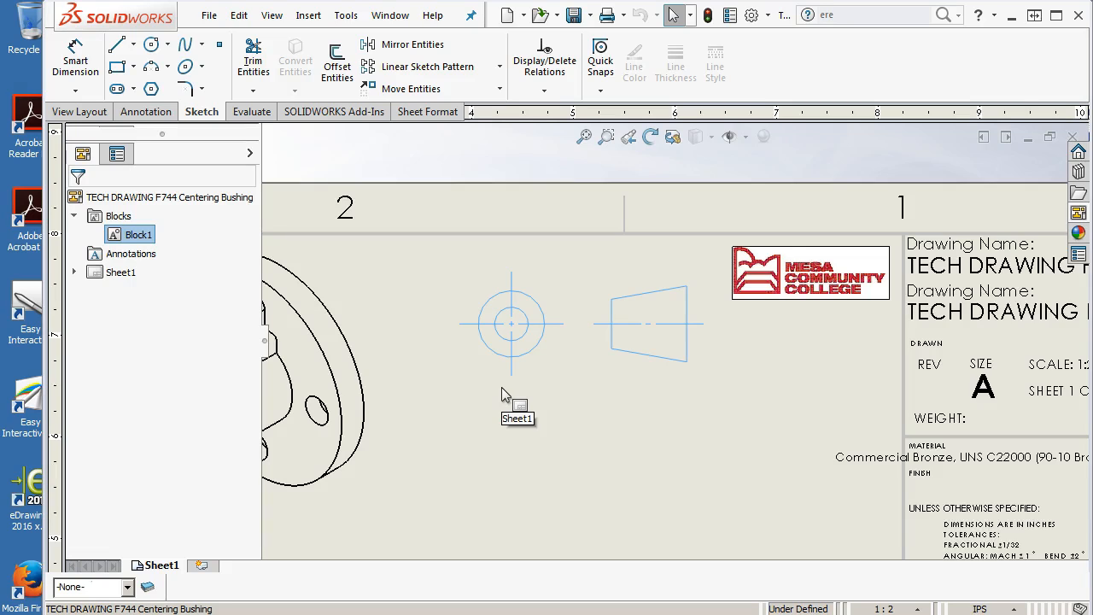
Step: Switch to Windows Explorer and create a folder named Blocks inside the Solidworks System Files folder
left_click_drag(501, 391, 501, 391)
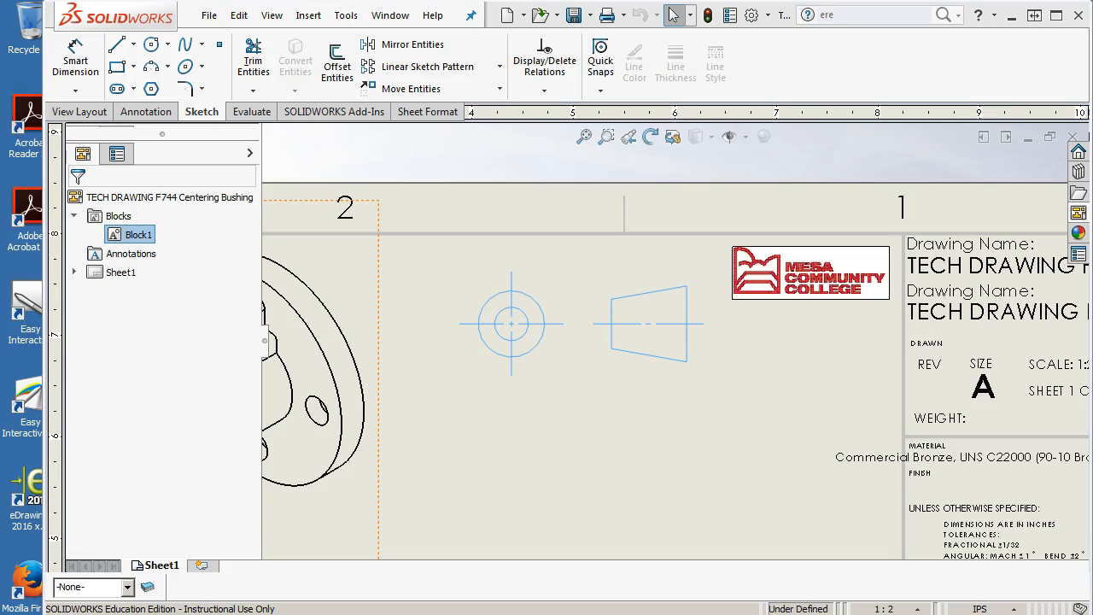
left_click_drag(1092, 80, 384, 71)
left_click(501, 333)
right_click(501, 333)
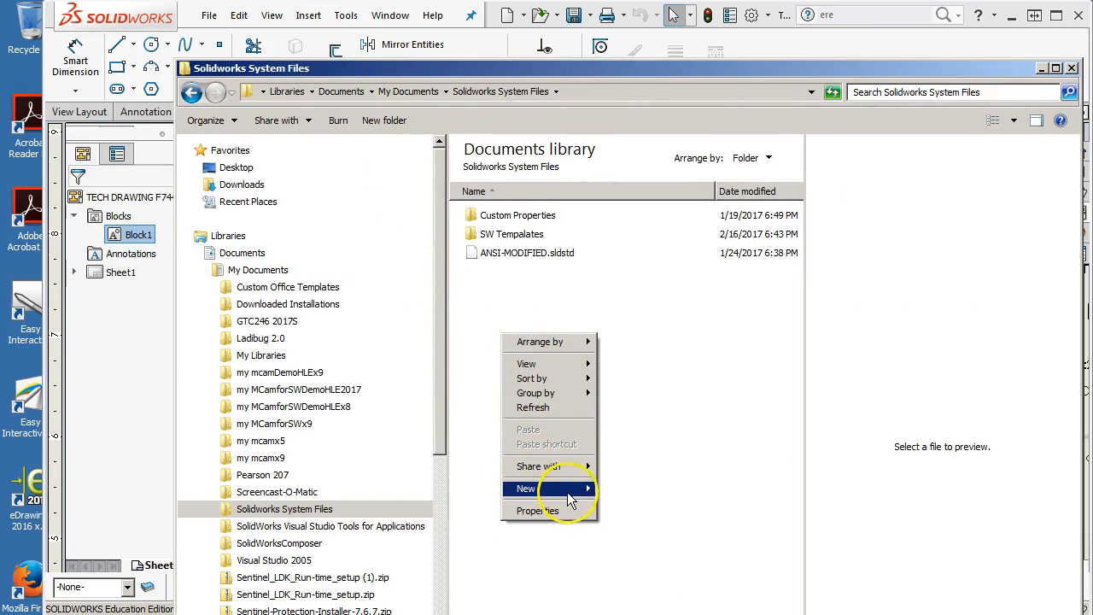
mouse_move(545, 488)
left_click(666, 294)
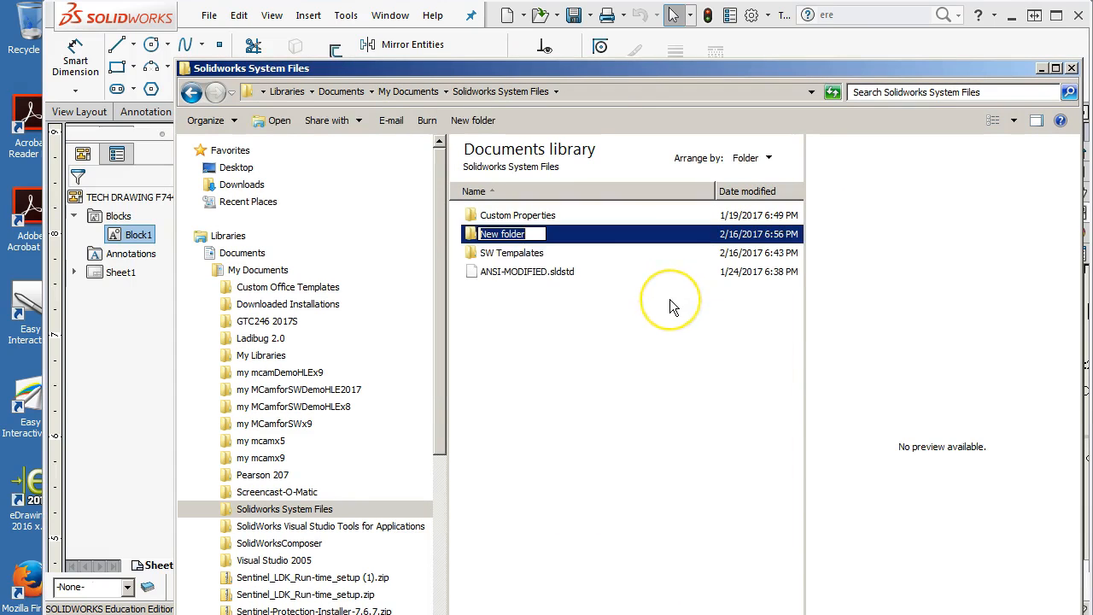
type("Blocks")
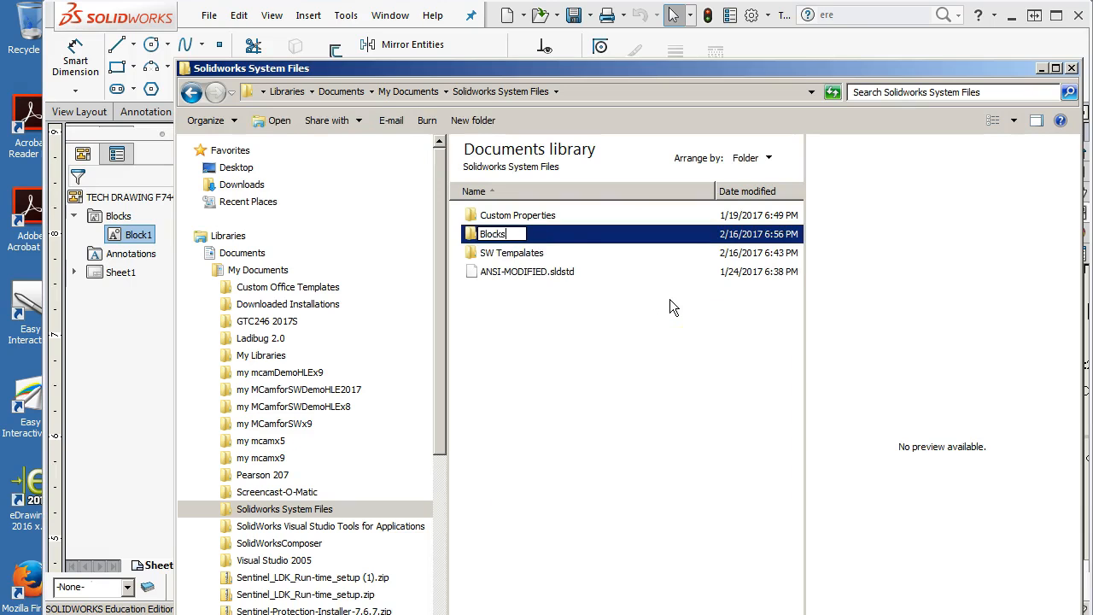
key("Return")
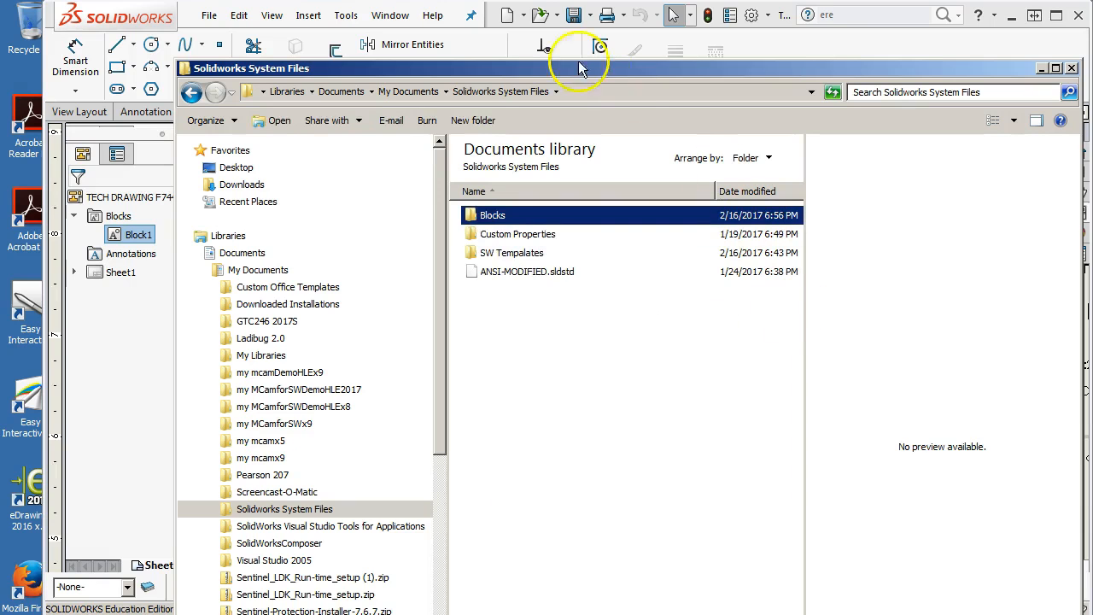
left_click_drag(564, 71, 1092, 117)
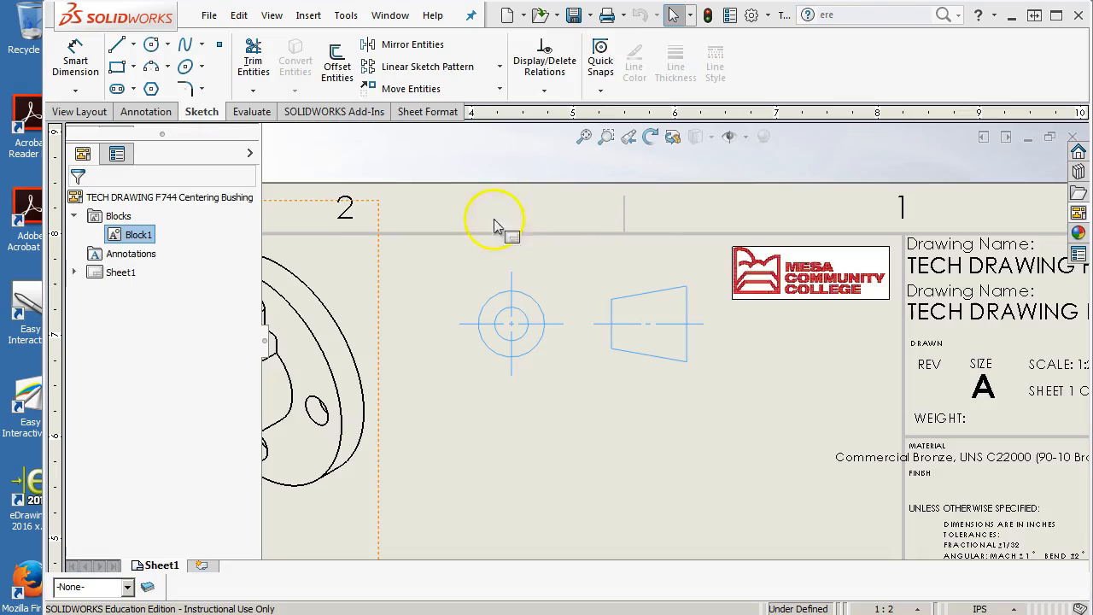
Step: Save the projection symbol's block as "Thrid Angle" in the Blocks folder under Solidworks System Files
right_click(134, 235)
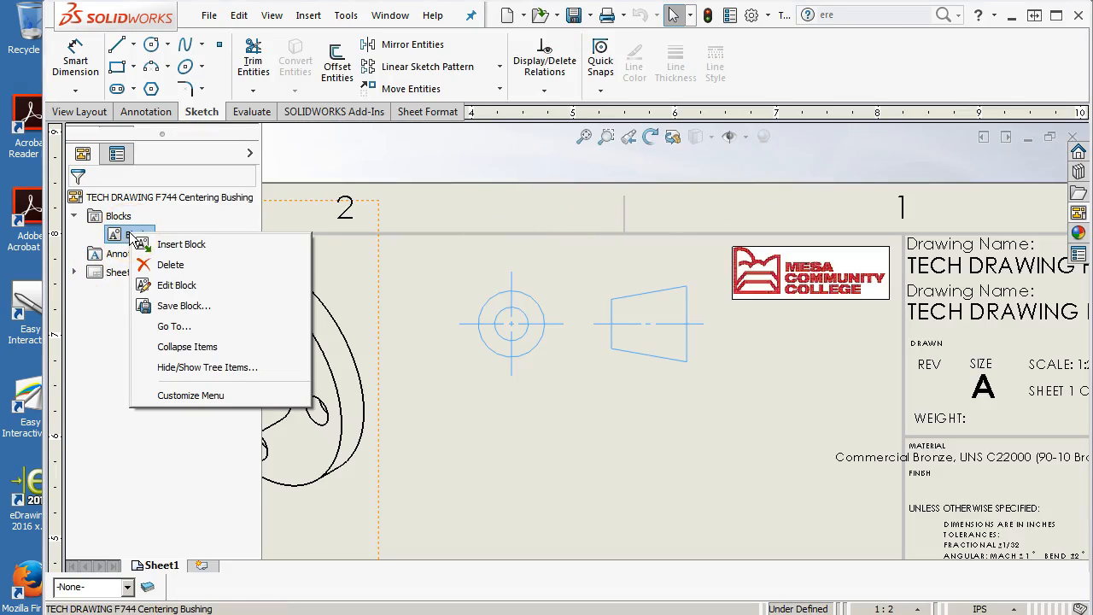
left_click(178, 305)
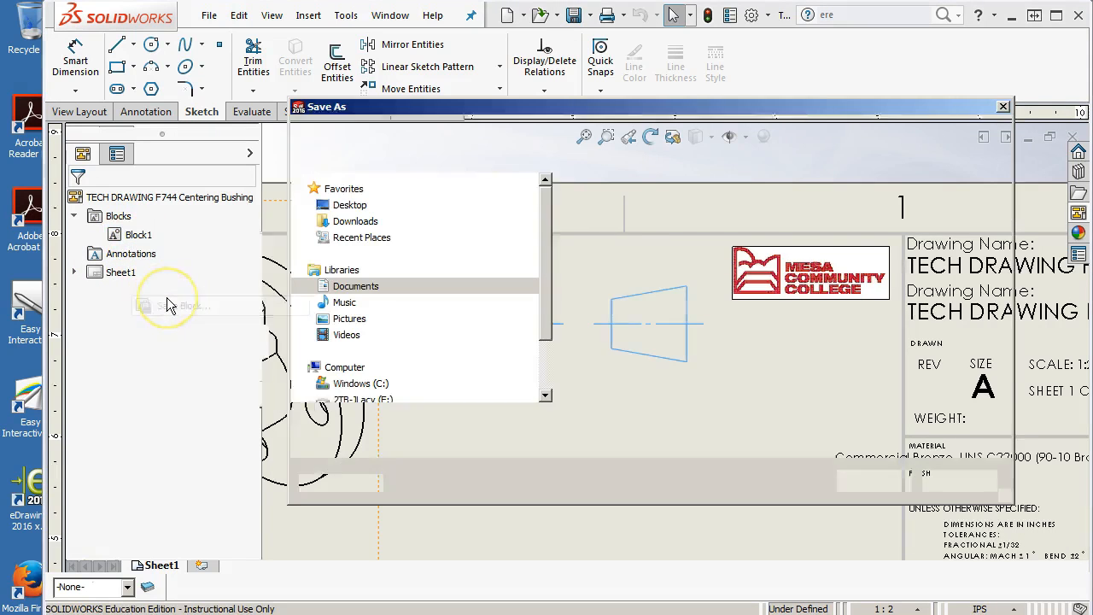
left_click(534, 130)
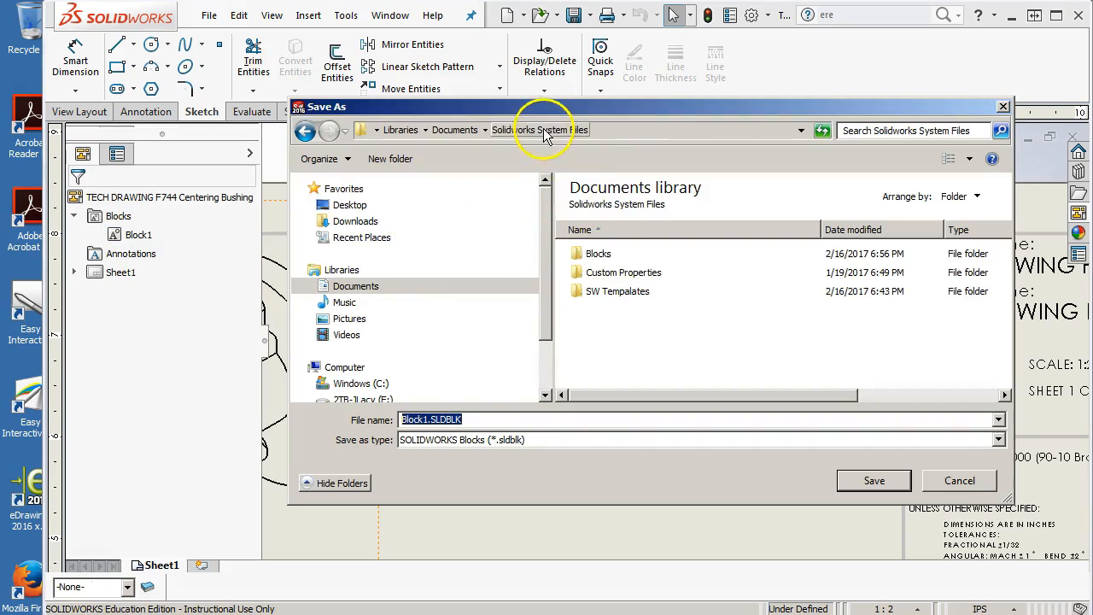
double_click(601, 254)
left_click(491, 419)
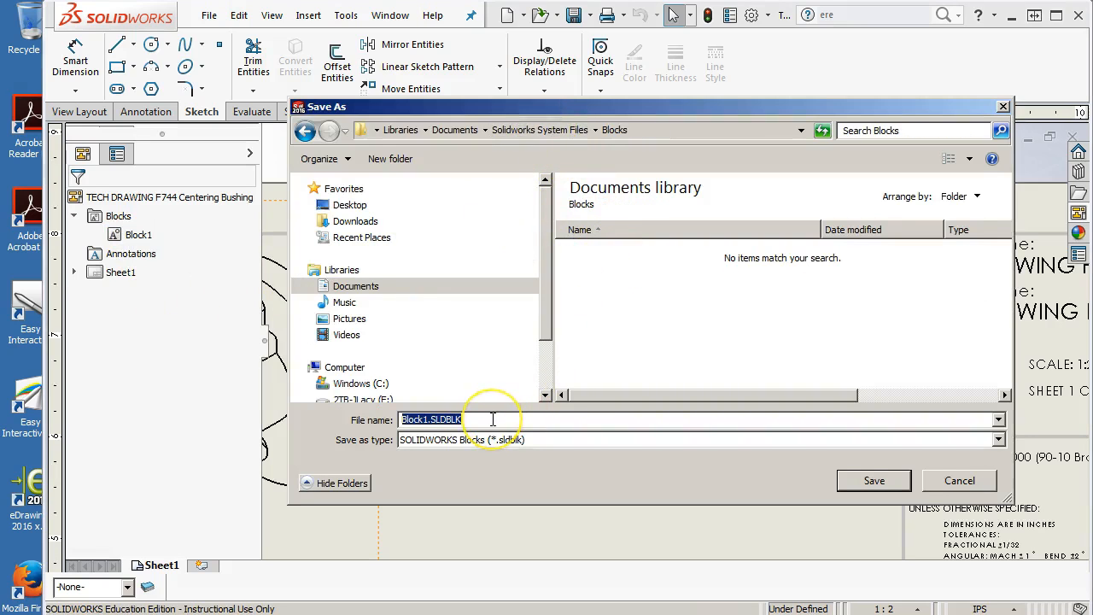
type("Thrid Angle")
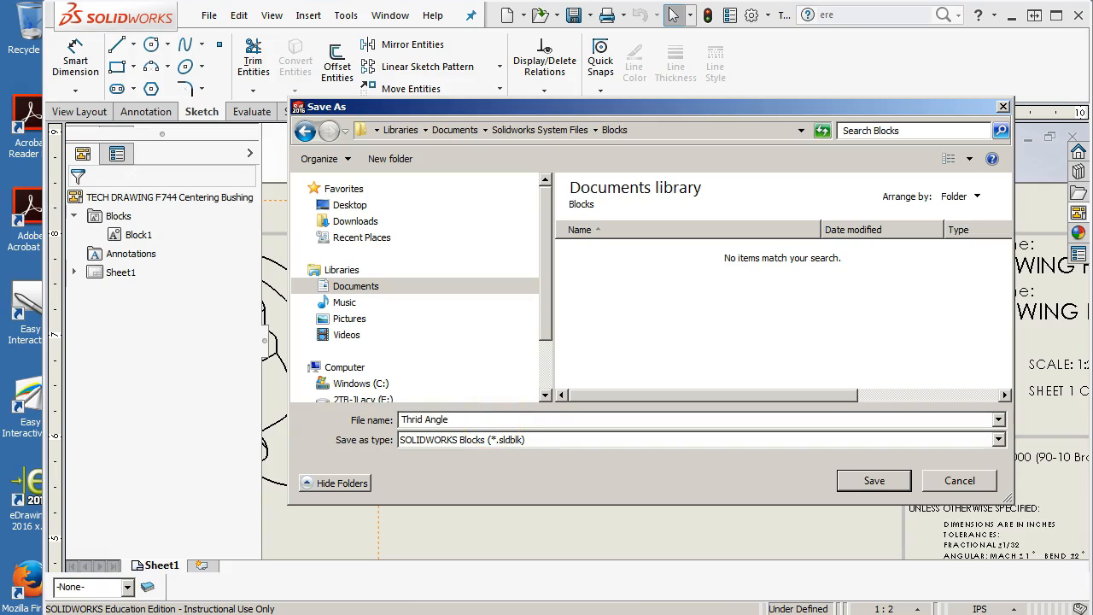
left_click(874, 480)
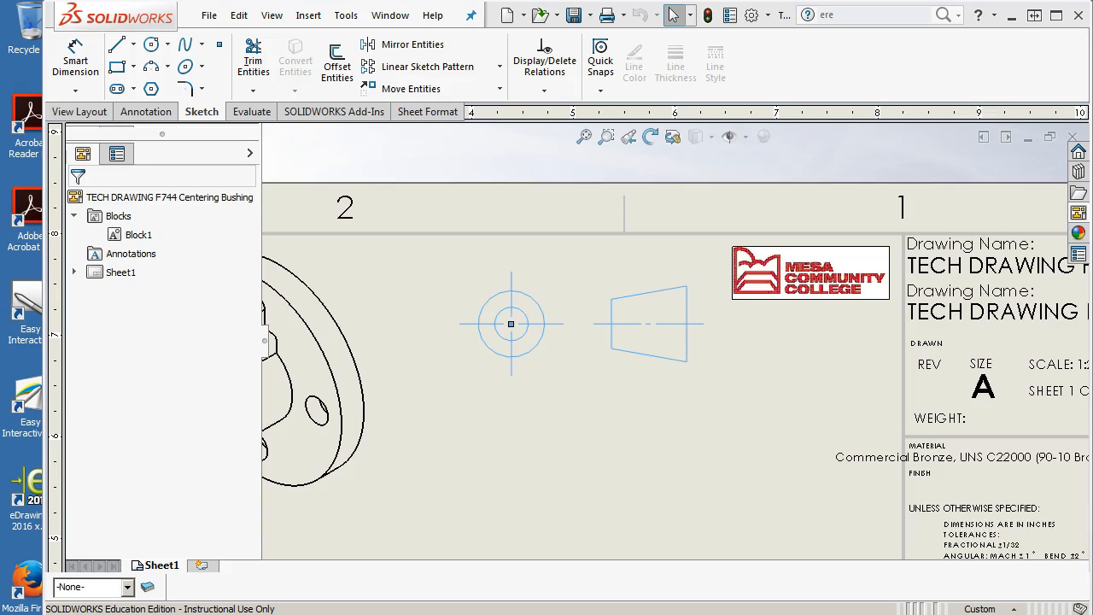
Step: Move the projection symbol block from beside the logo to the space below the side view, left of the title block
left_click(588, 428)
scroll(588, 428, "up", 6)
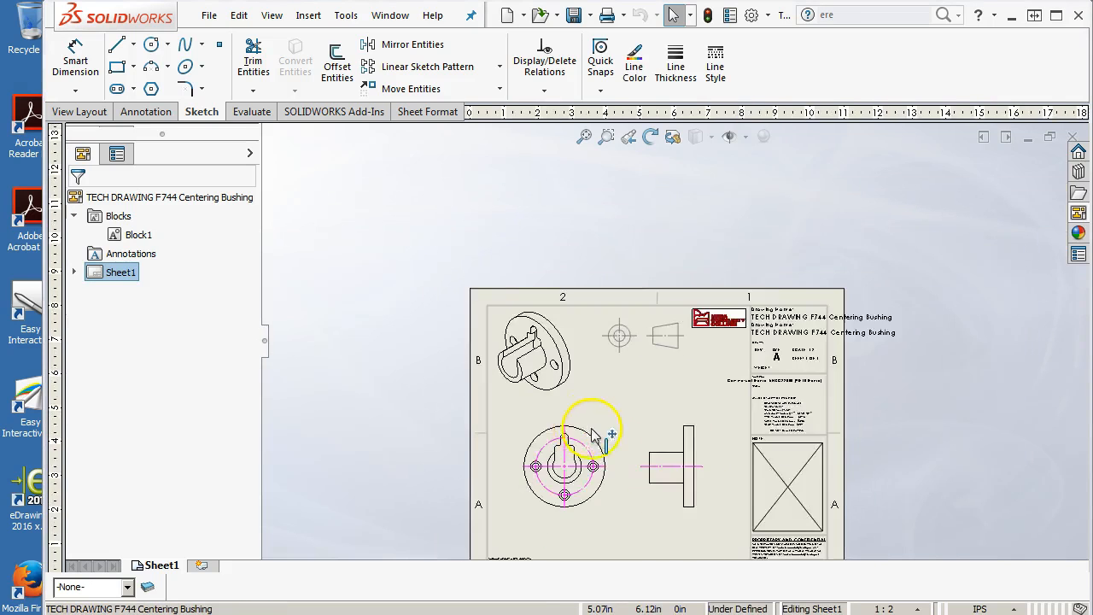
scroll(593, 434, "up", 2)
scroll(646, 485, "down", 3)
scroll(767, 343, "down", 1)
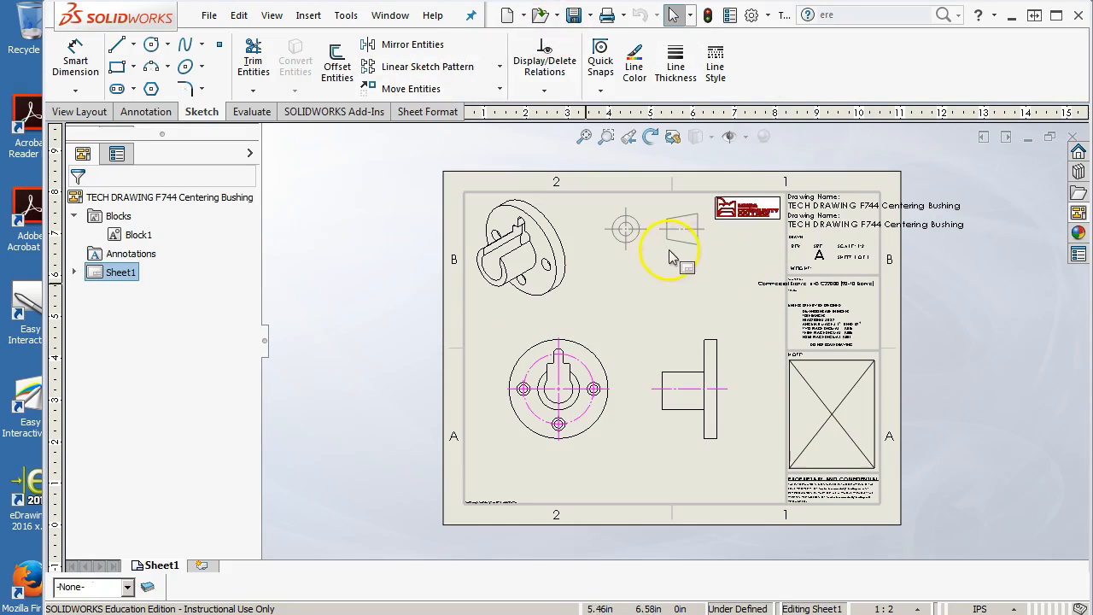
left_click_drag(624, 227, 705, 481)
left_click(745, 433)
scroll(740, 442, "down", 1)
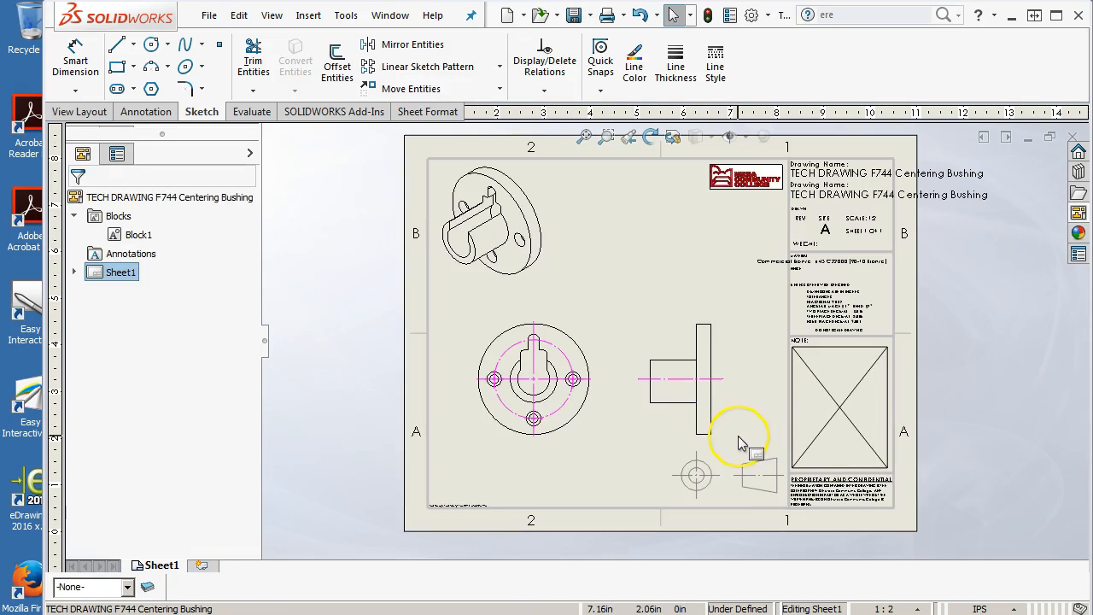
Step: Set the projection symbol block's scale to 0.25
scroll(730, 478, "down", 3)
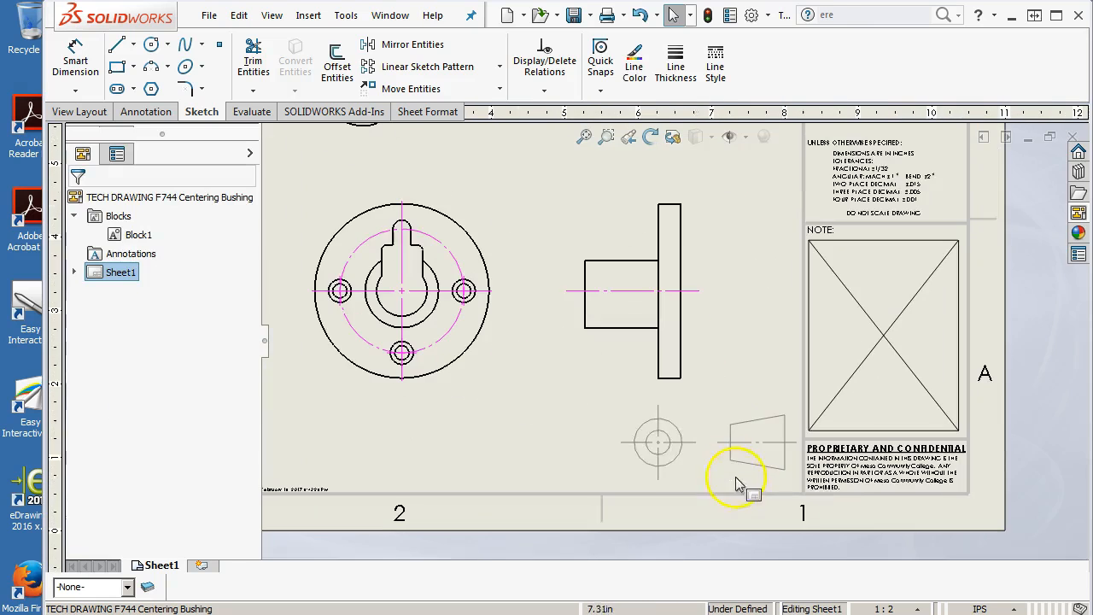
left_click(666, 449)
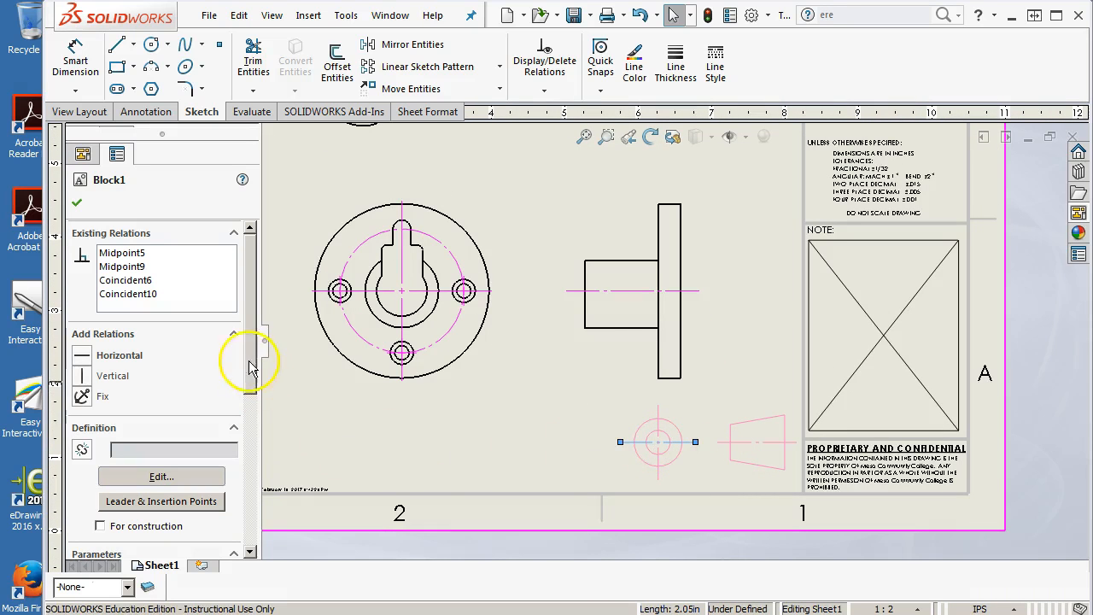
left_click_drag(251, 359, 268, 488)
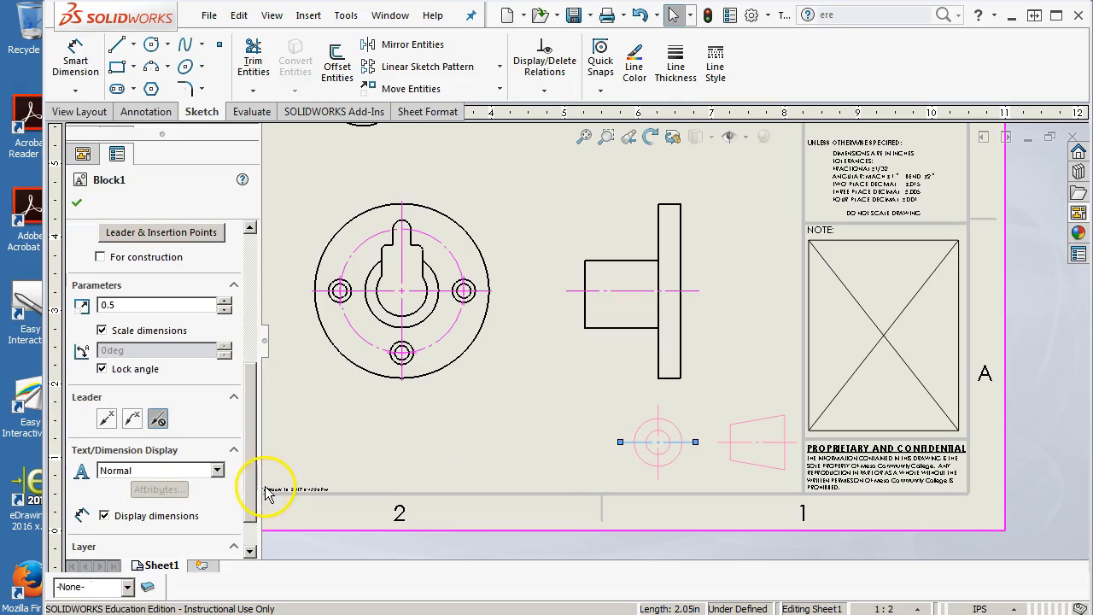
double_click(121, 304)
type("0.25")
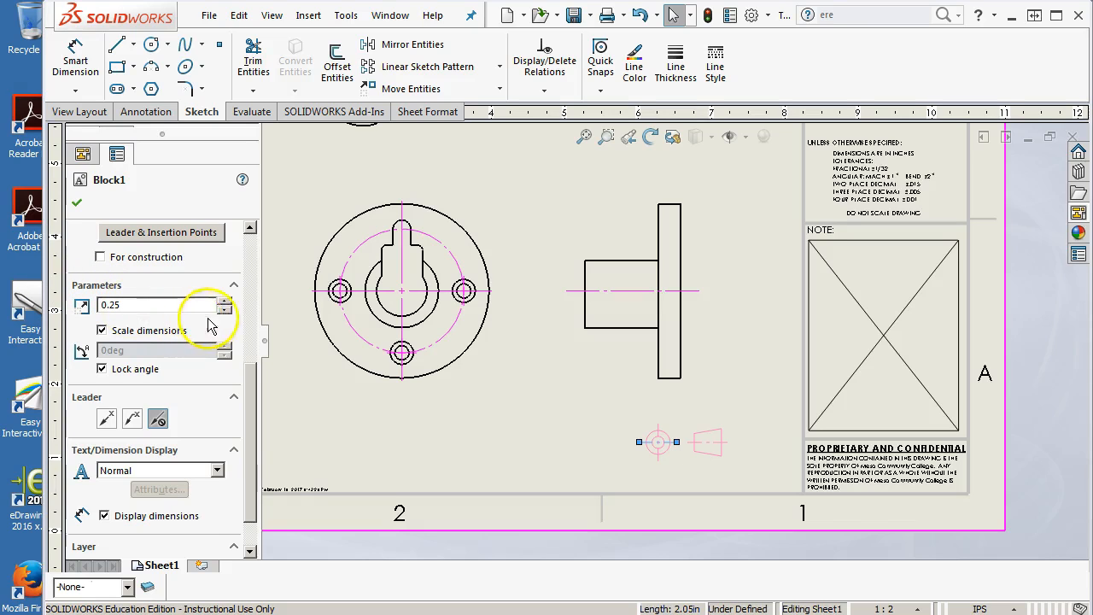
left_click(77, 203)
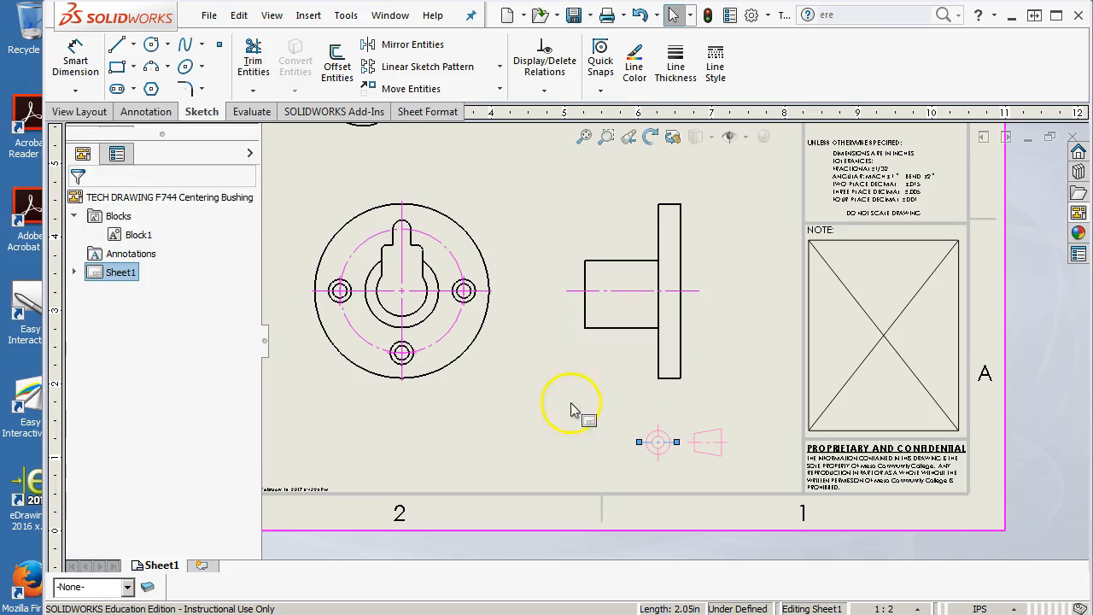
Step: Move the scaled projection symbol into the sheet's lower corner, against the title block and just above the border
left_click(658, 443)
left_click_drag(658, 442, 723, 471)
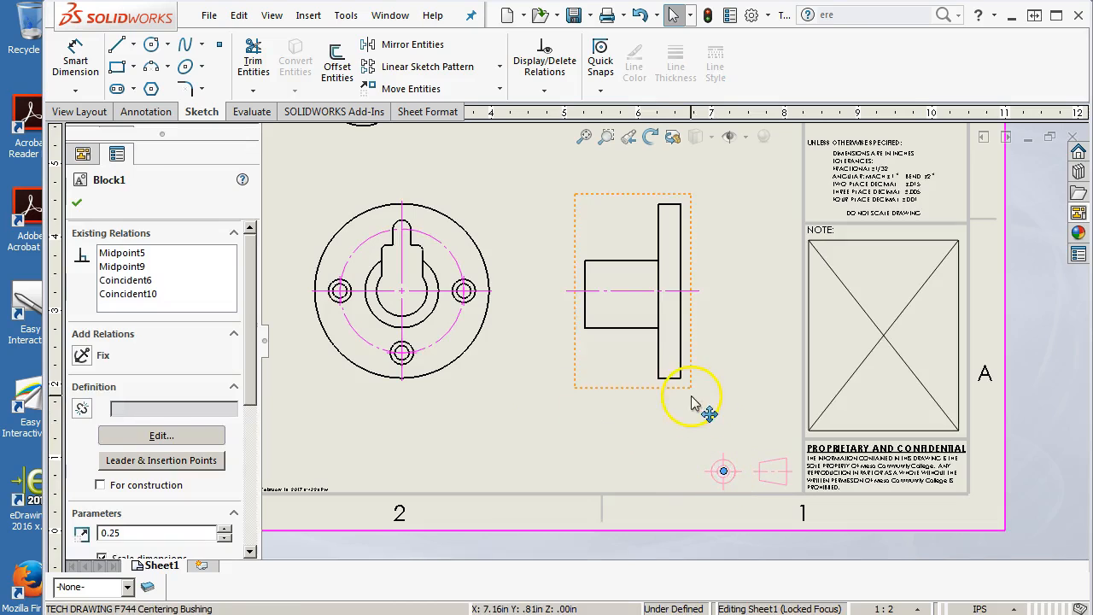
left_click(694, 402)
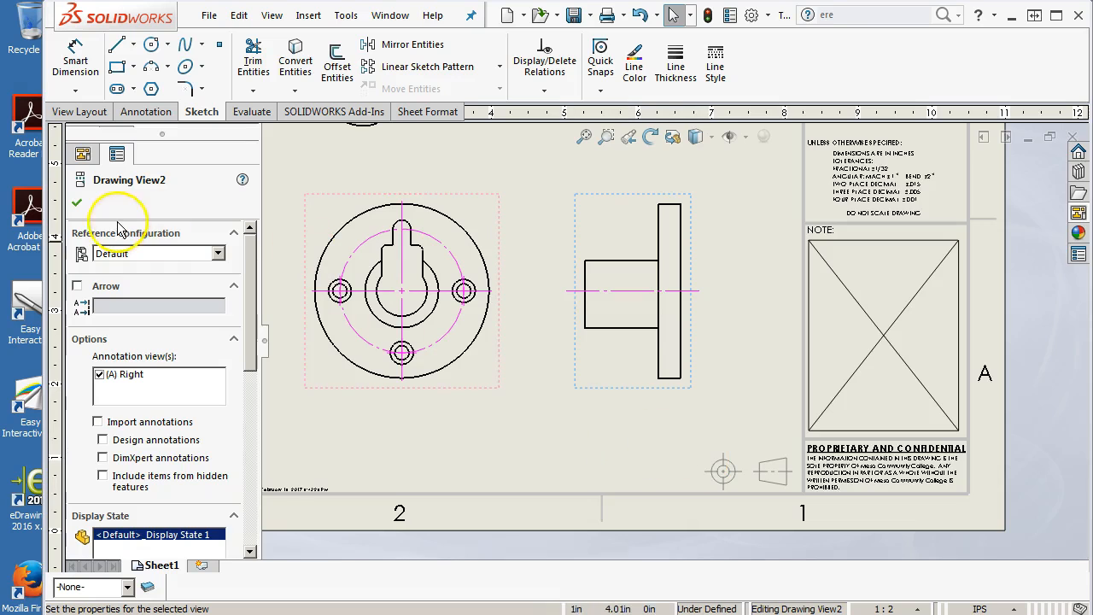
left_click(76, 202)
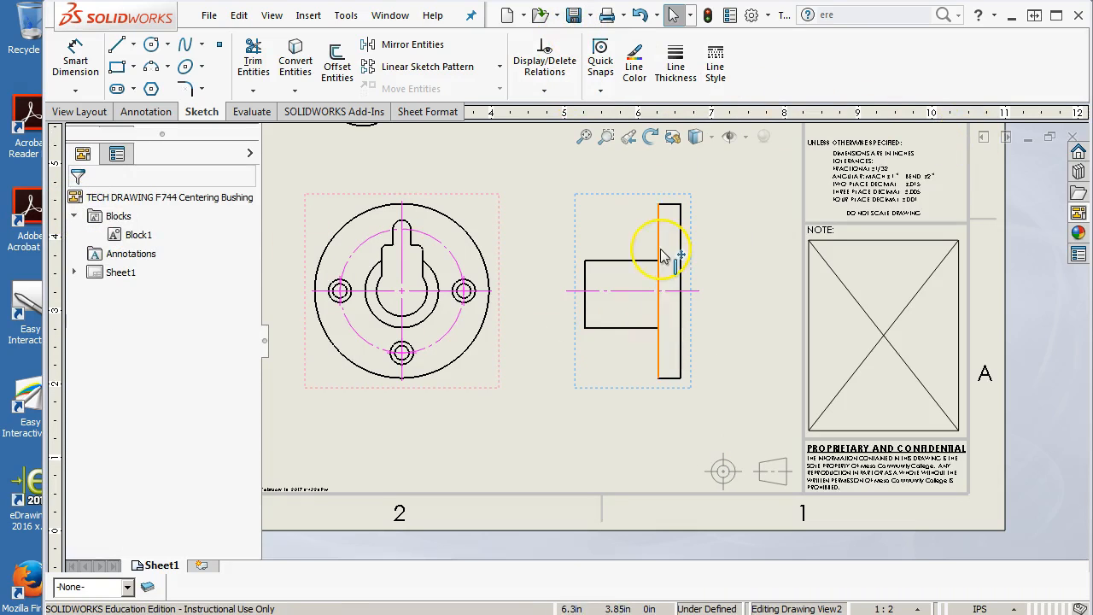
Step: Close the Centering Bushing drawing without saving its changes, and close the part as well
key("f")
scroll(660, 249, "down", 3)
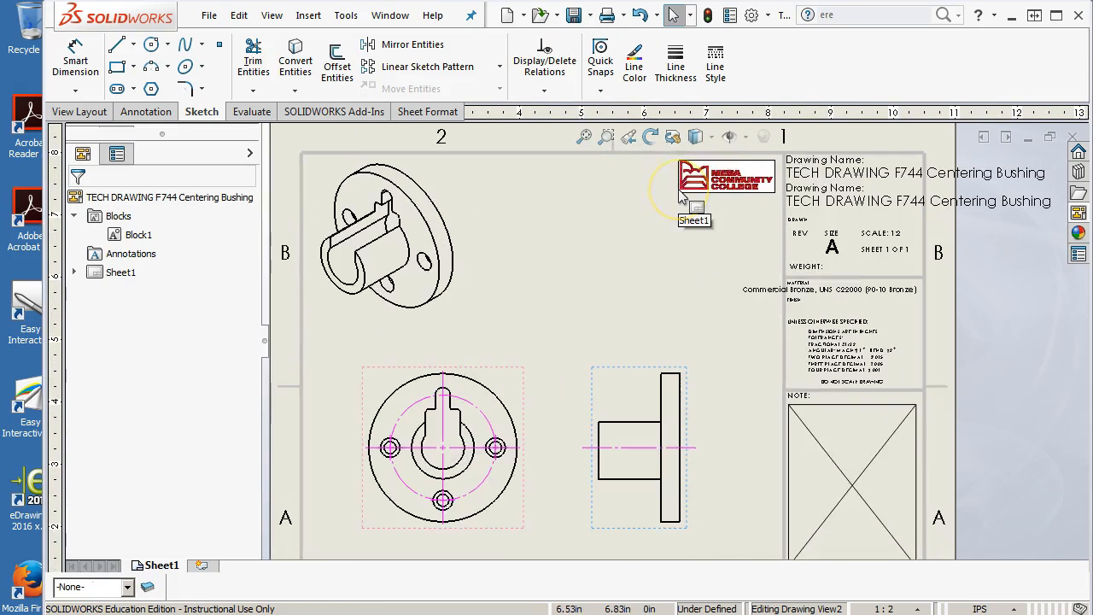
scroll(681, 195, "up", 3)
scroll(708, 434, "down", 2)
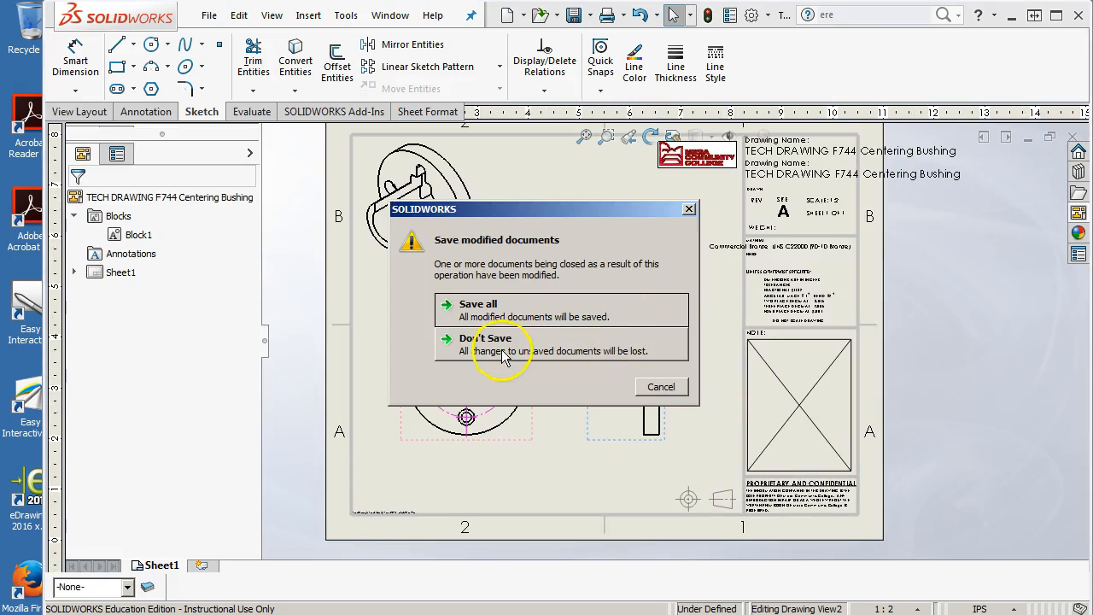
left_click(507, 340)
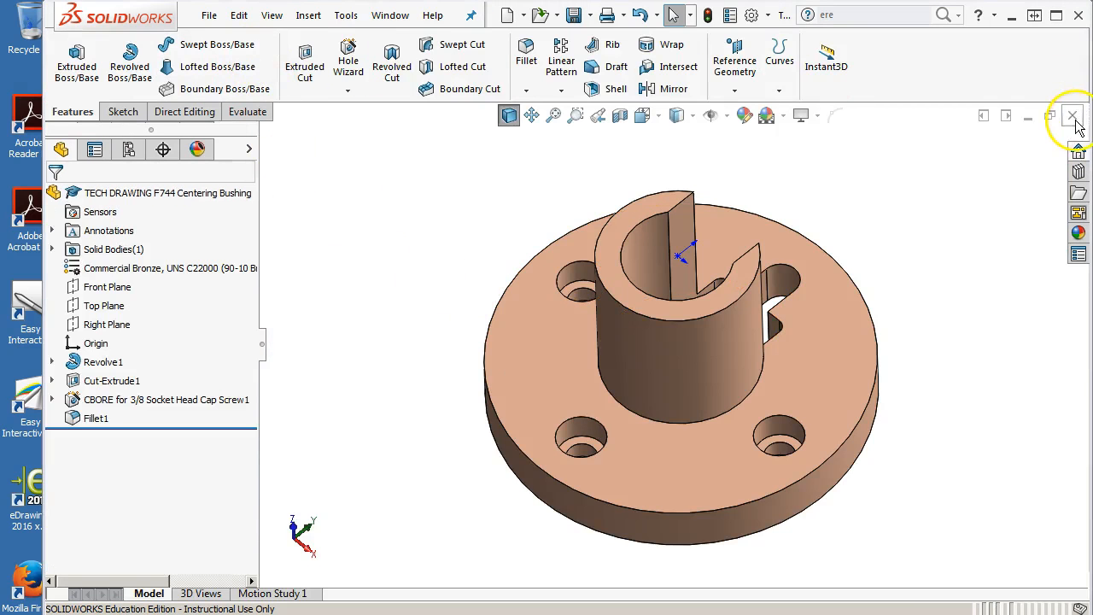
left_click(1072, 116)
Step: Create a new drawing from the MCC a - land sidebar template in SW Tempalates
left_click(210, 17)
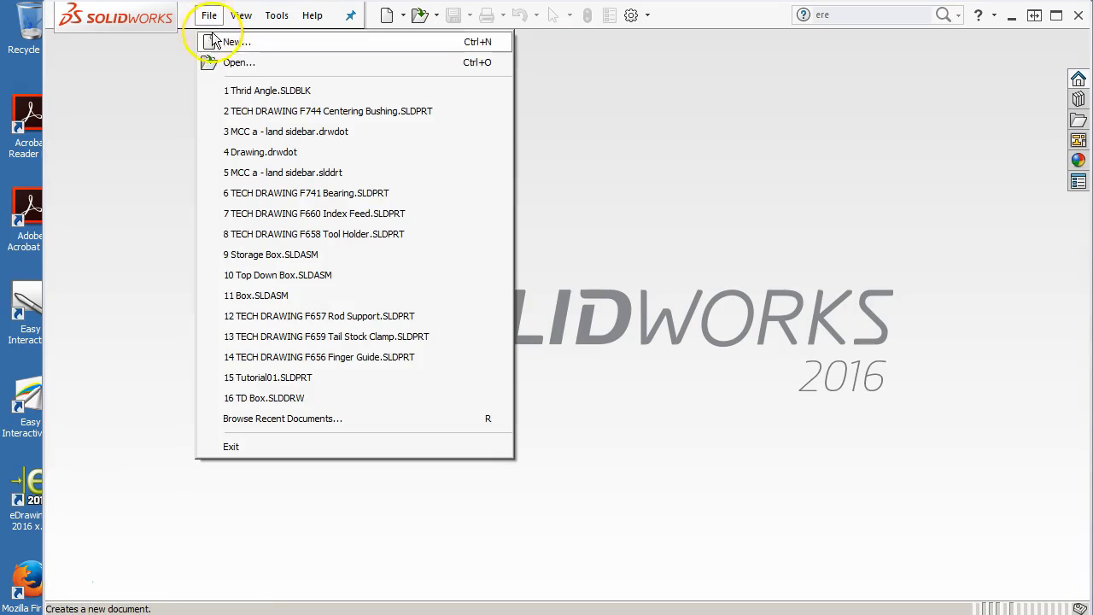
left_click(235, 49)
double_click(464, 156)
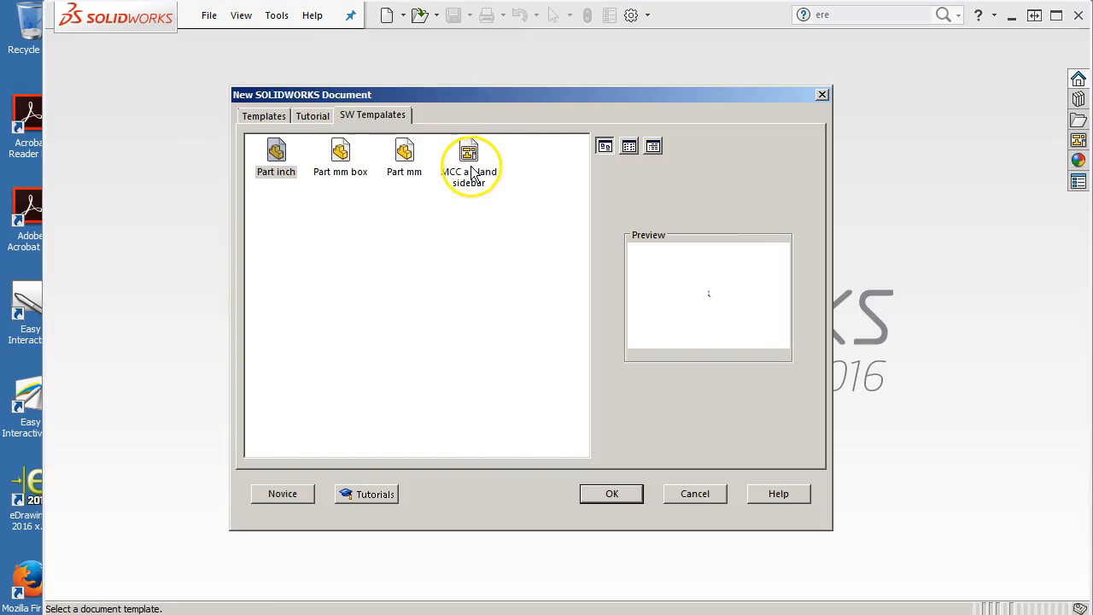
scroll(889, 317, "down", 5)
scroll(695, 286, "down", 2)
scroll(708, 439, "up", 4)
scroll(664, 390, "down", 4)
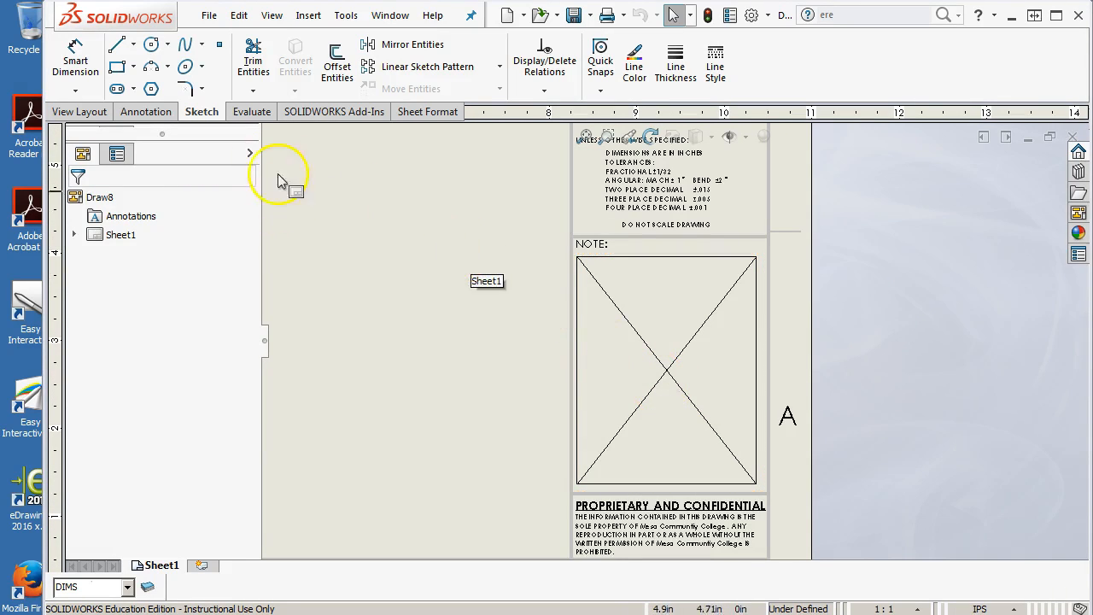
left_click(309, 15)
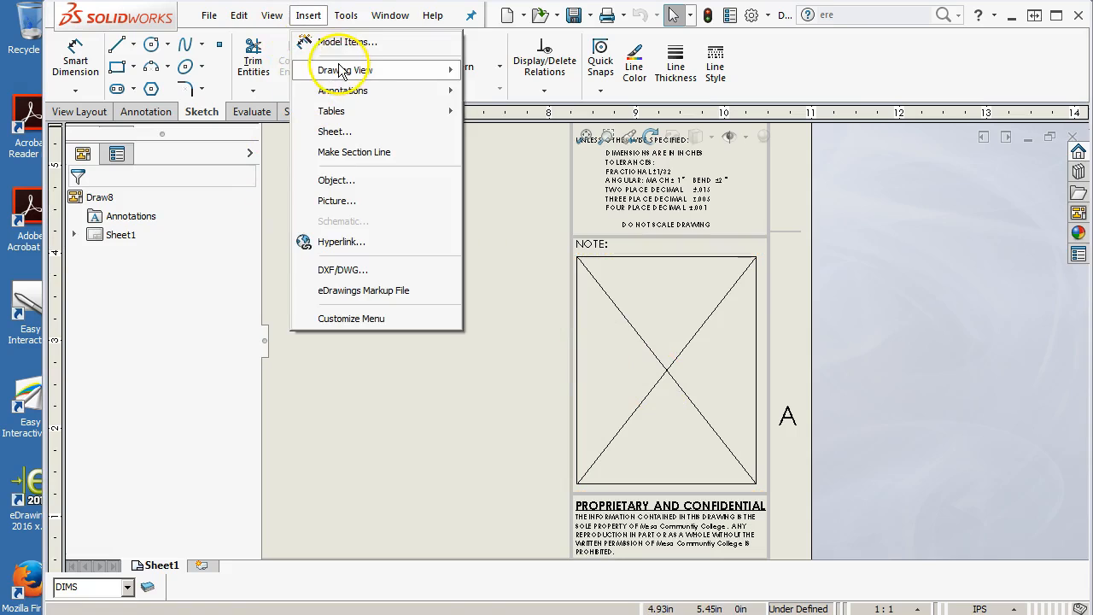
mouse_move(342, 77)
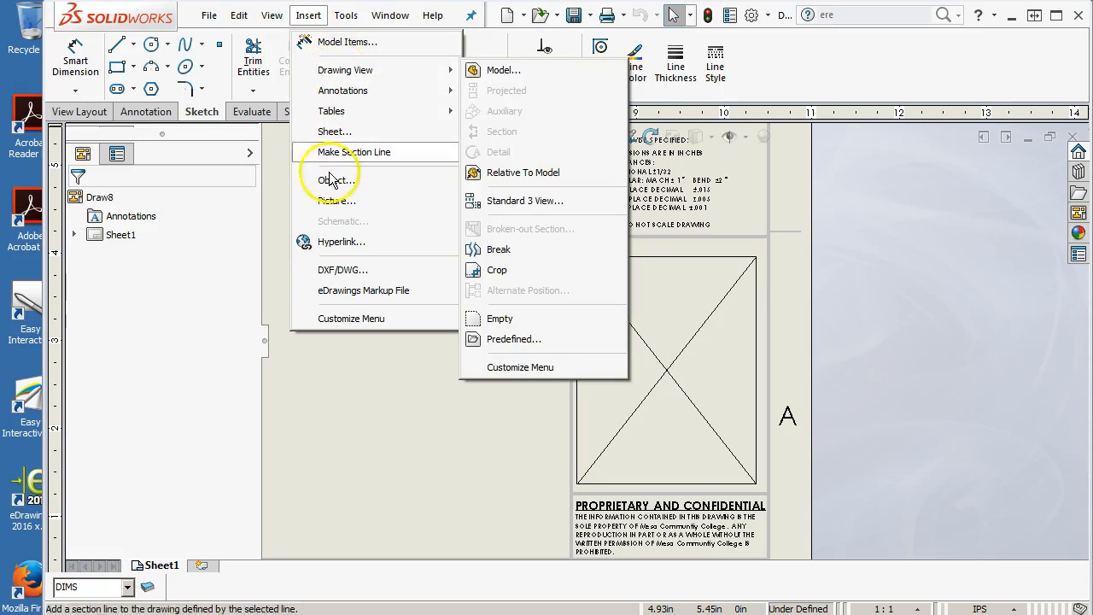
left_click(312, 256)
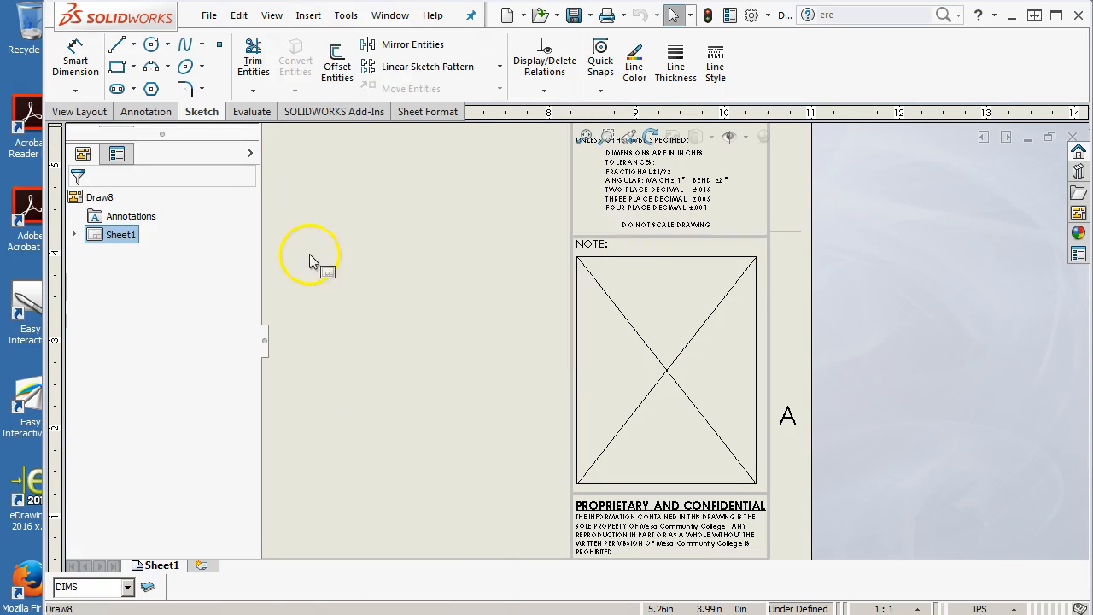
right_click(311, 256)
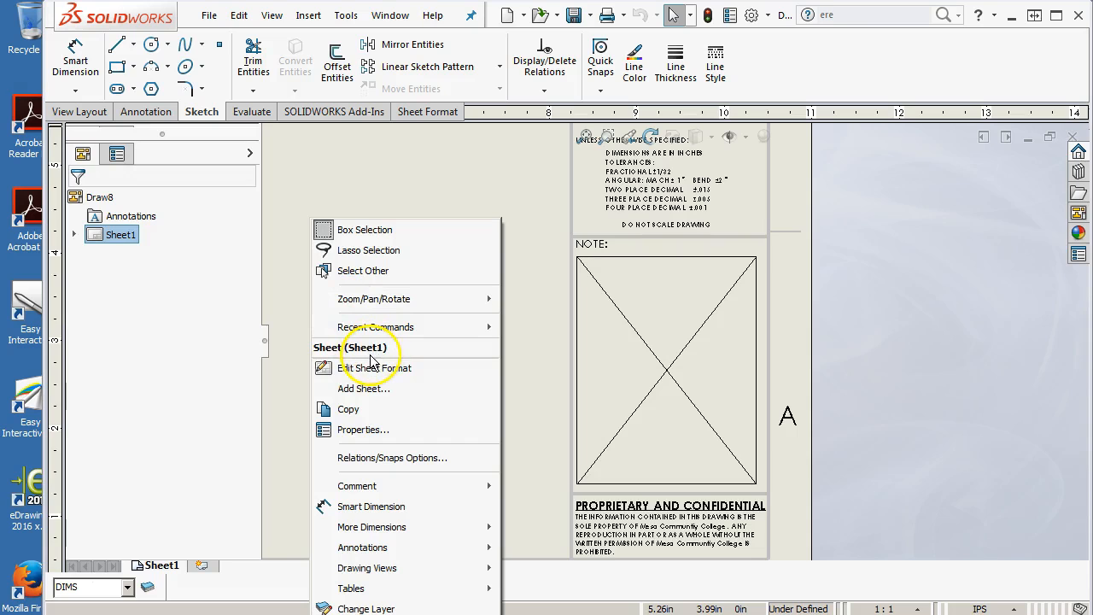
left_click(389, 189)
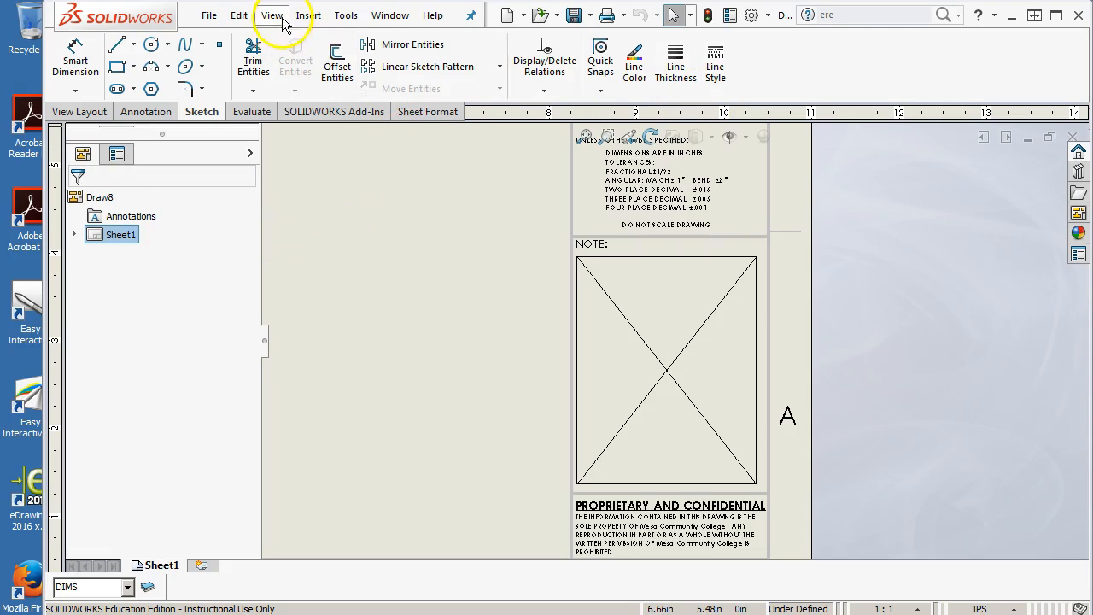
Step: Insert a block annotation using Third Angle.SLDBLK from the Blocks folder in Documents > Solidworks System Files
left_click(322, 15)
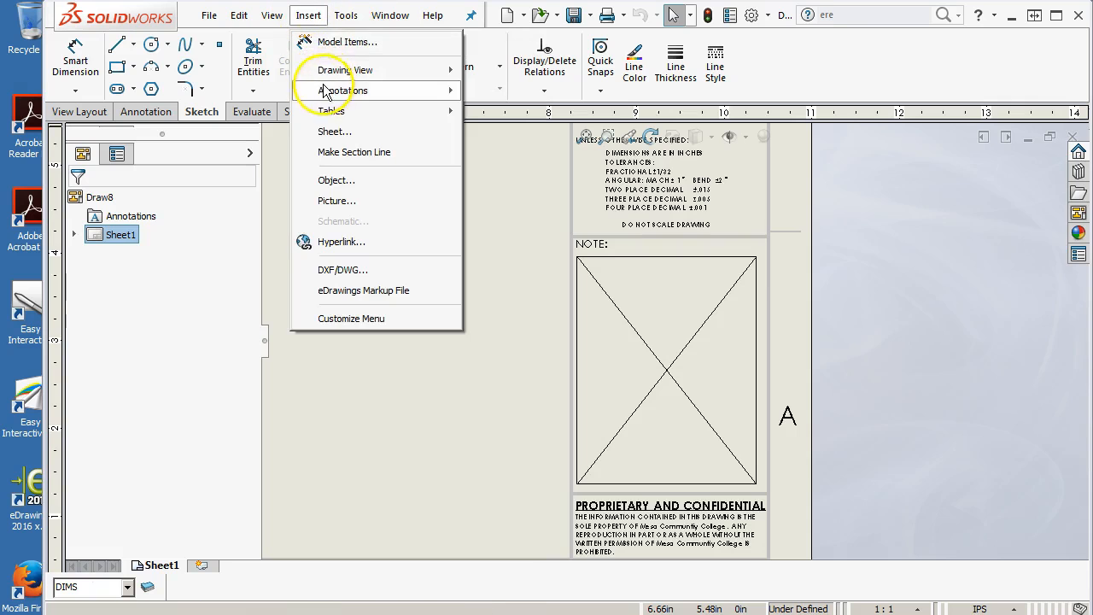
mouse_move(325, 91)
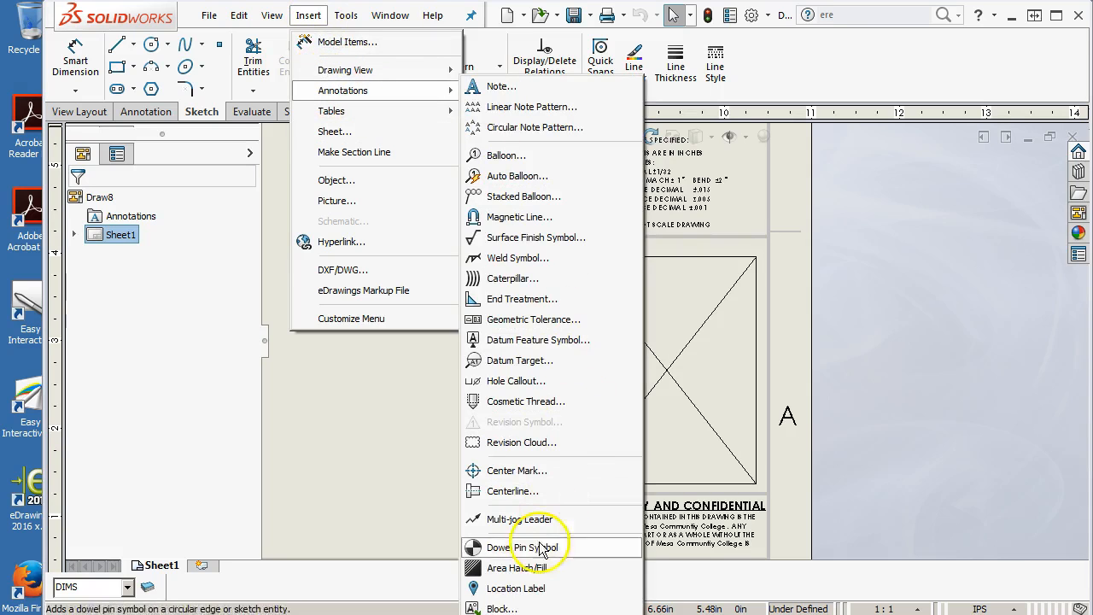
left_click(503, 607)
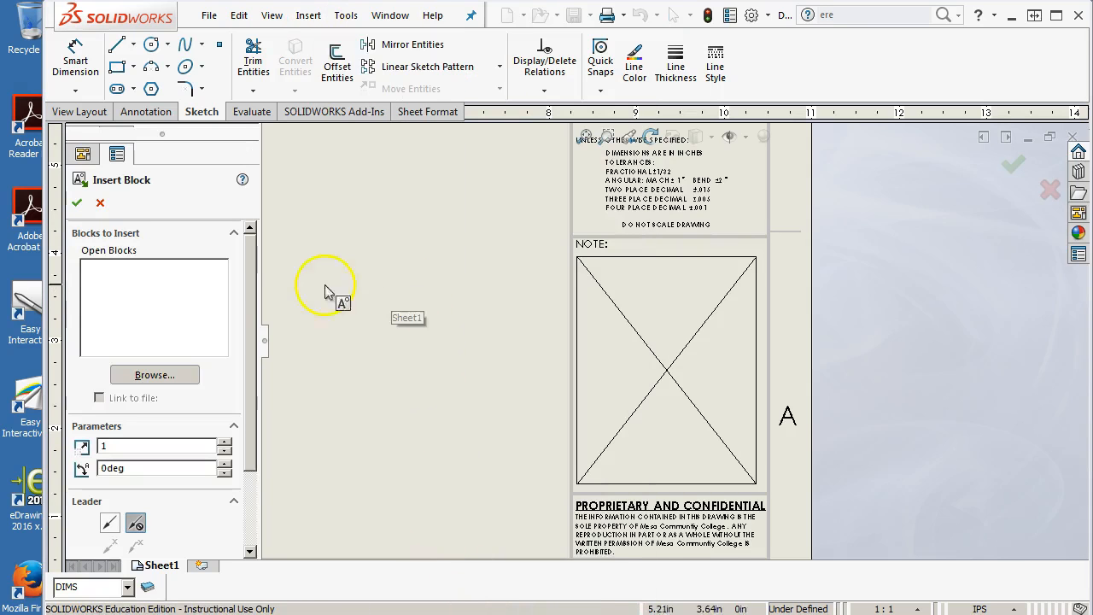
left_click(178, 373)
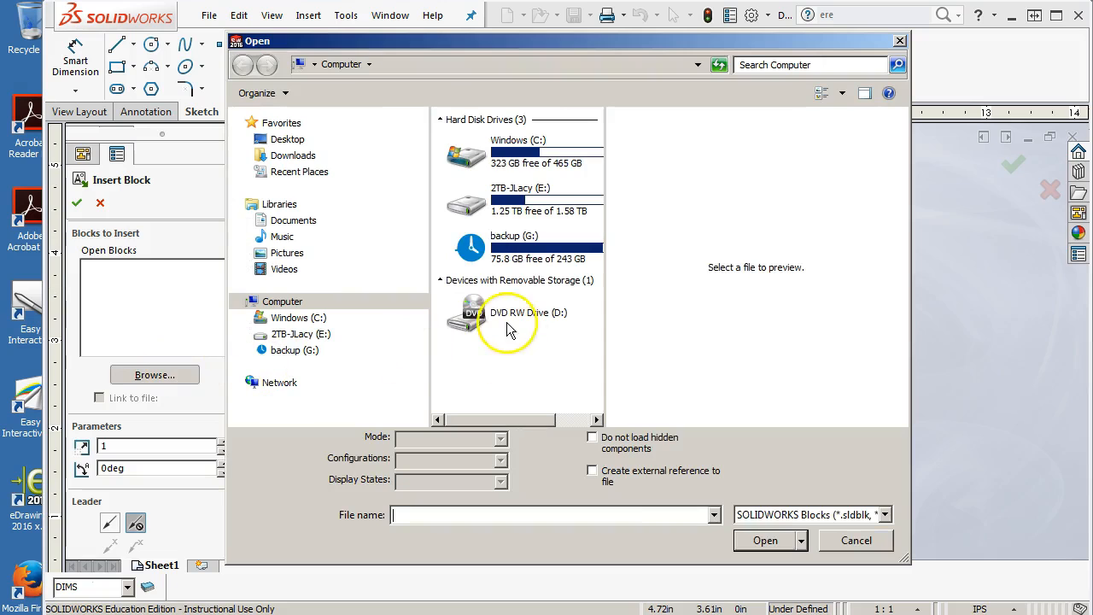
left_click(282, 220)
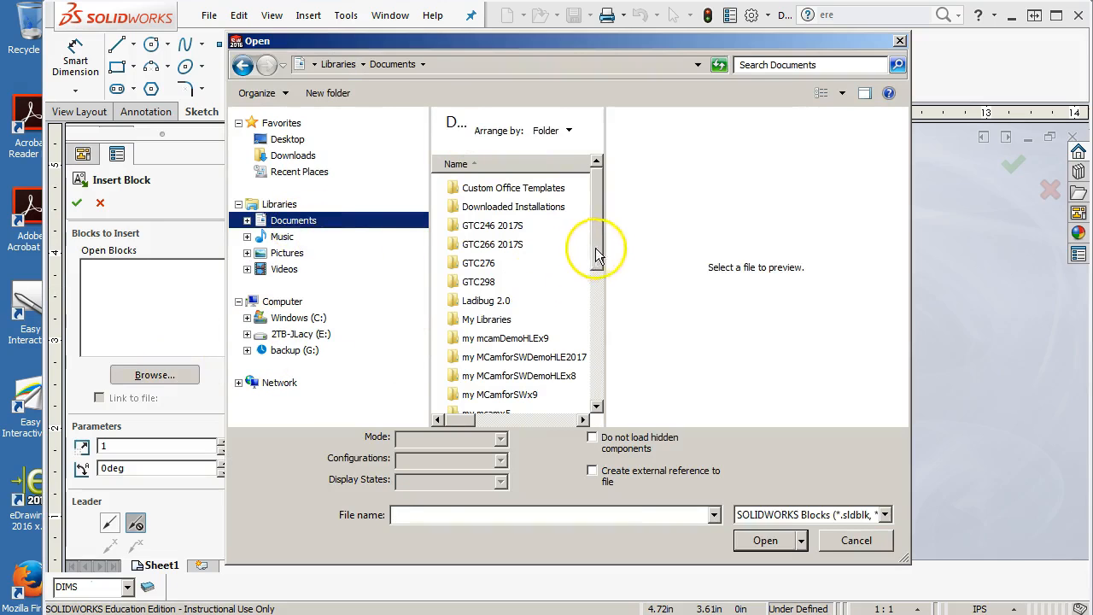
left_click_drag(596, 254, 602, 370)
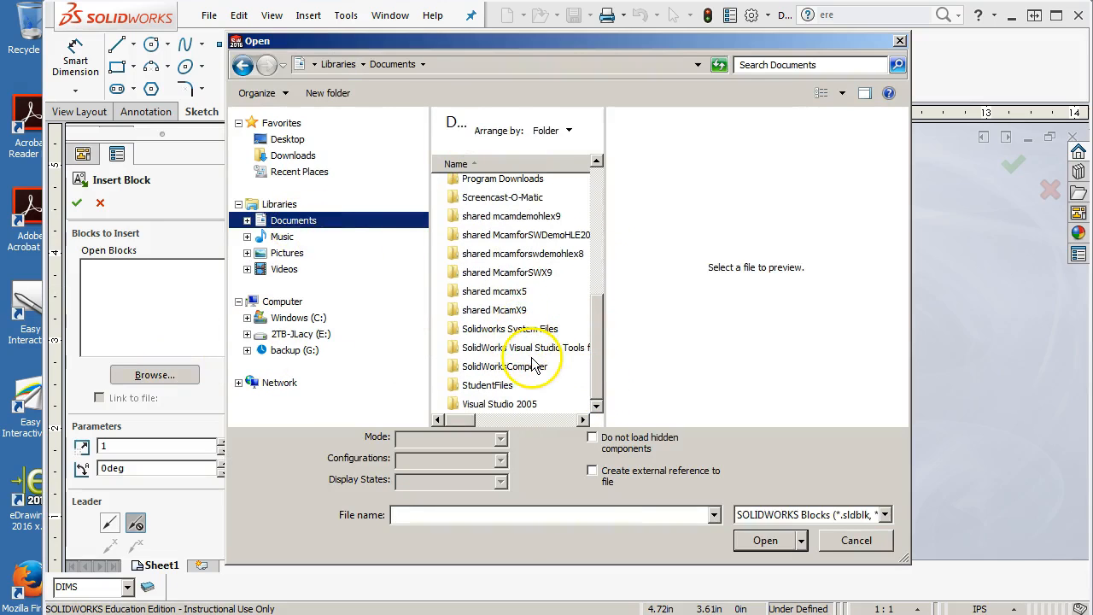
double_click(487, 329)
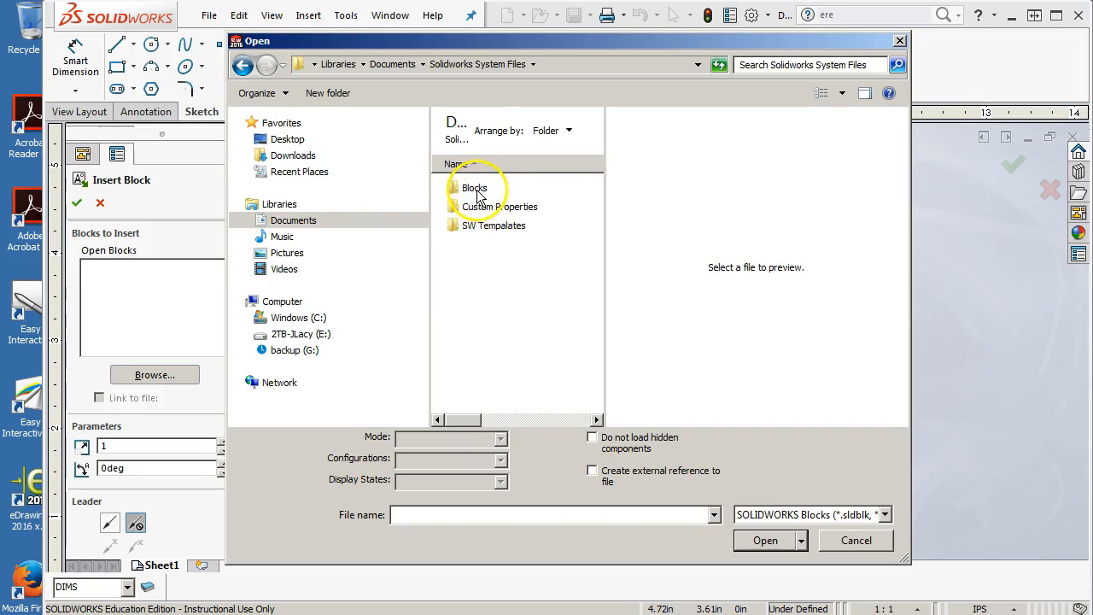
double_click(475, 190)
left_click(482, 189)
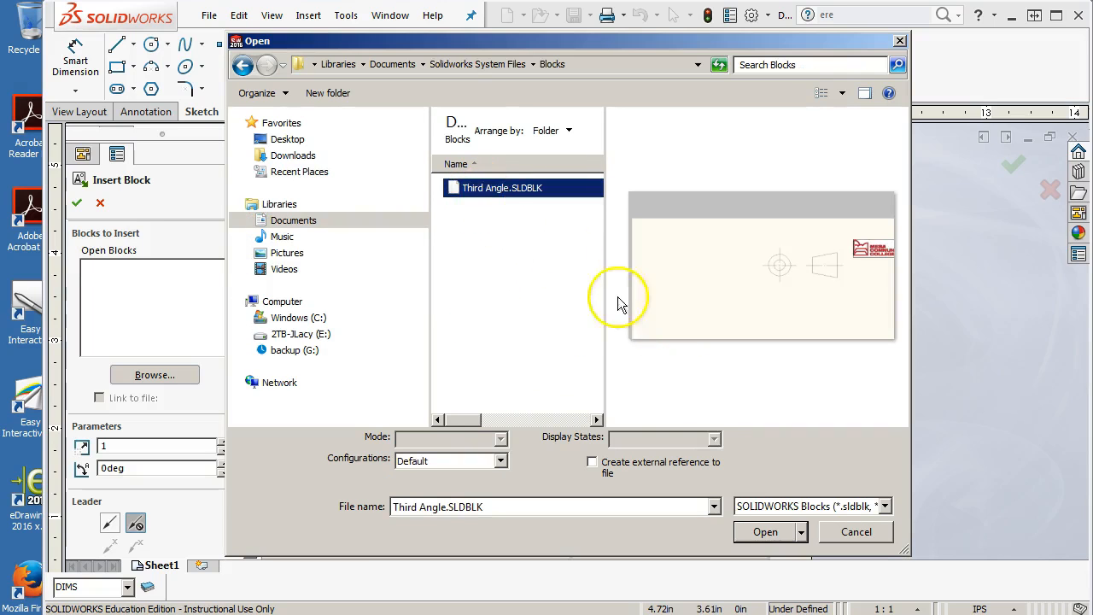
left_click(766, 532)
Step: Place the Third Angle block above the lower border beside the title block, and try an insertion scale of 0.1
scroll(504, 501, "down", 2)
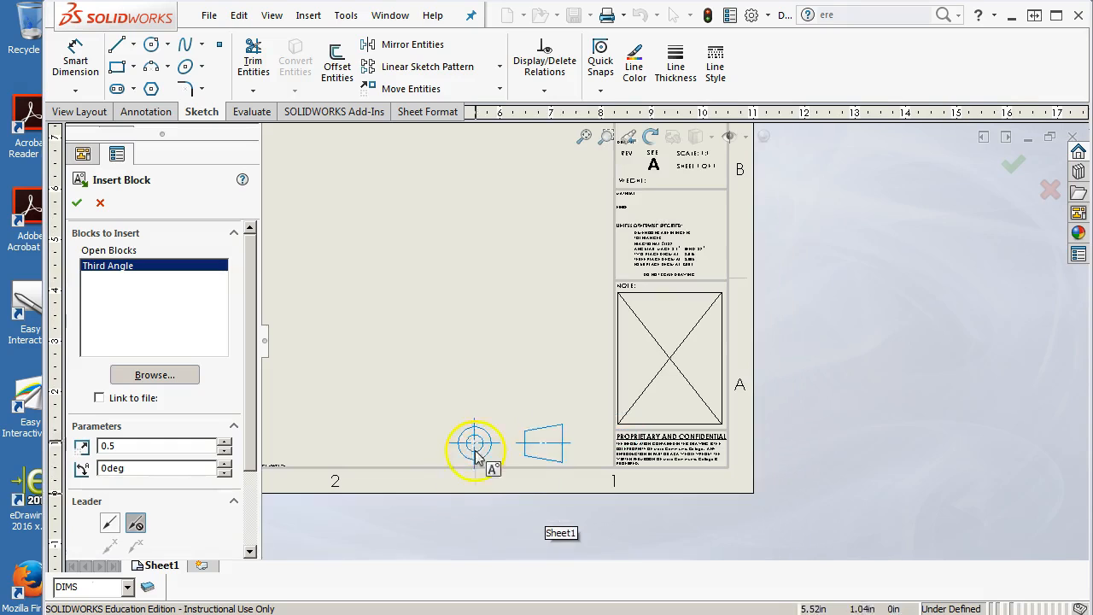
left_click(519, 439)
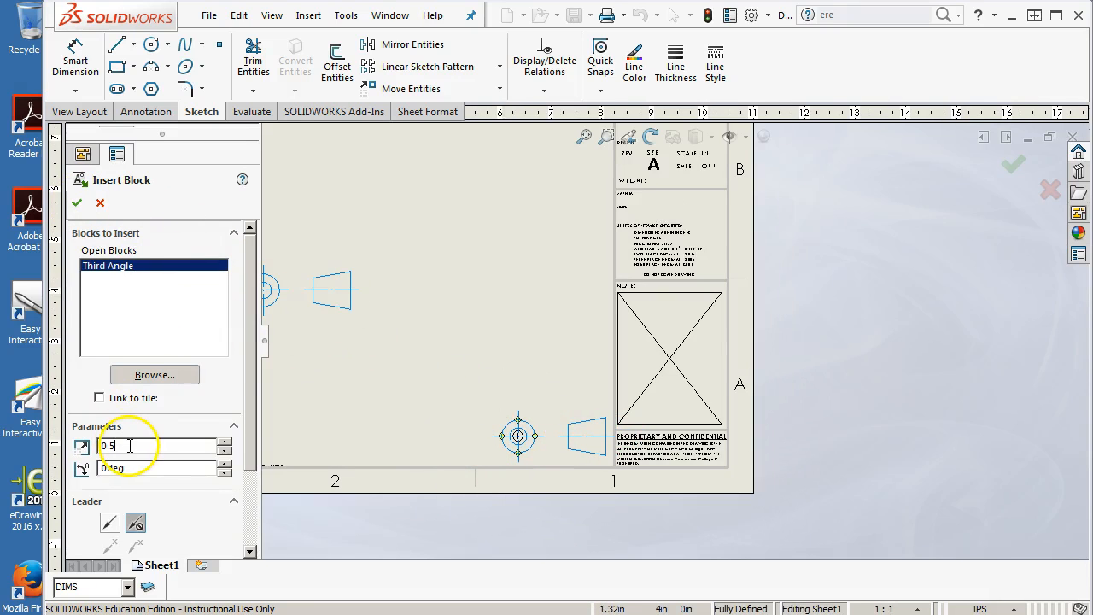
type("0.1")
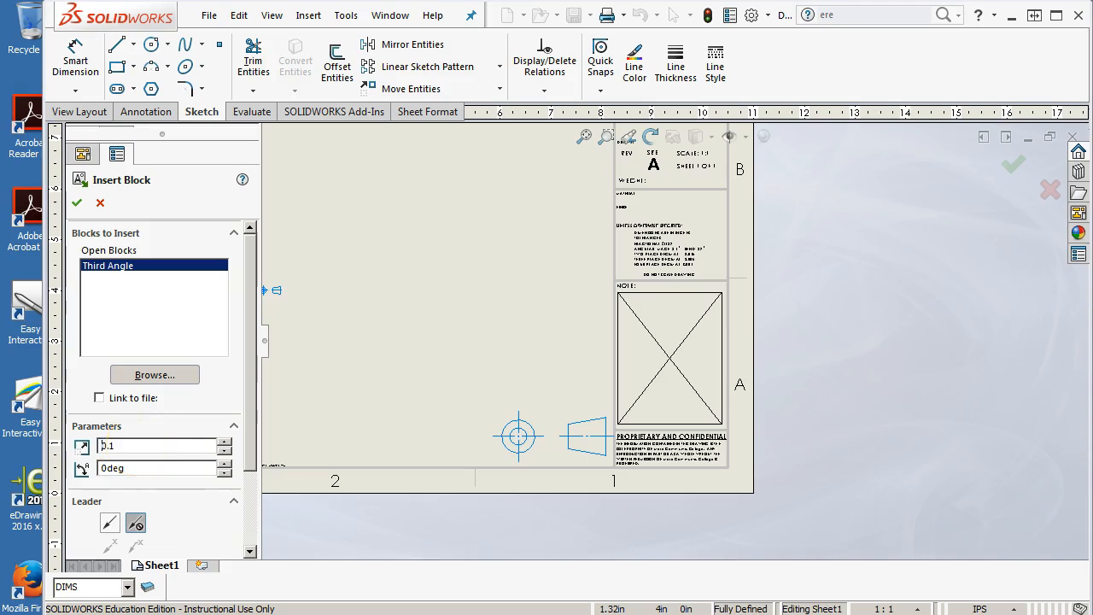
scroll(162, 436, "down", 3)
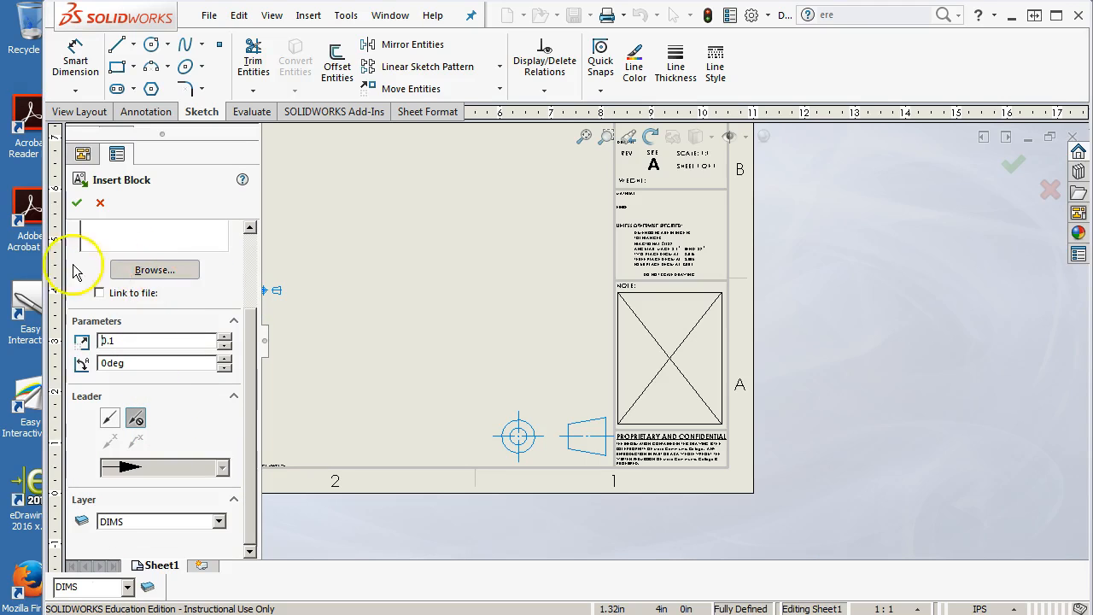
left_click(77, 202)
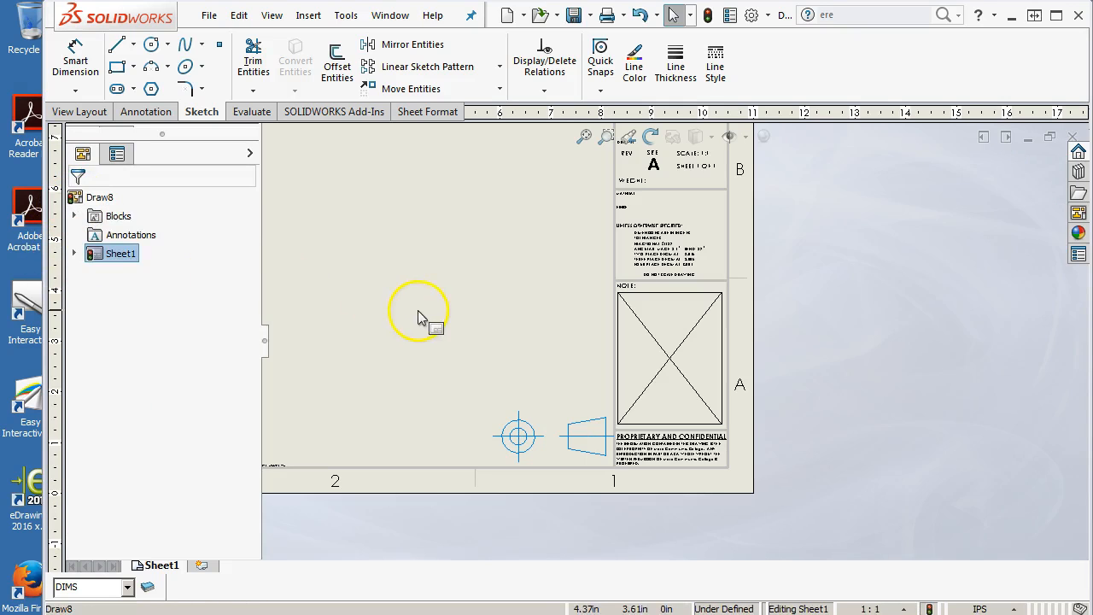
Step: Set the placed Third Angle block's scale to 0.25
left_click(517, 437)
left_click(124, 534)
type("1")
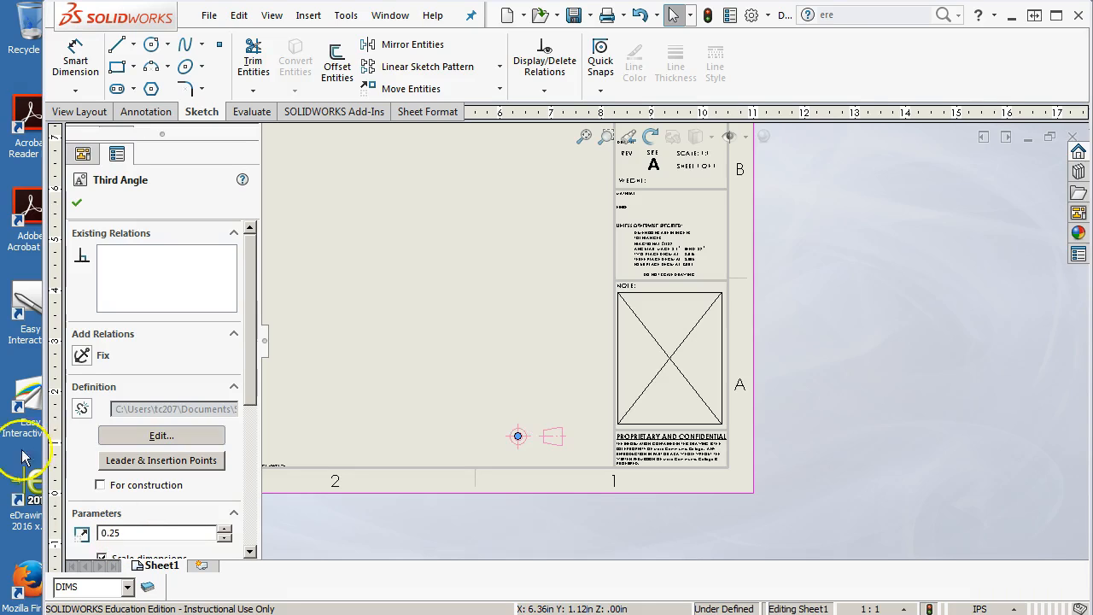
left_click(77, 202)
Step: Move the scaled Third Angle block into the sheet corner between the title block and the lower border
left_click_drag(519, 437, 560, 451)
left_click(523, 376)
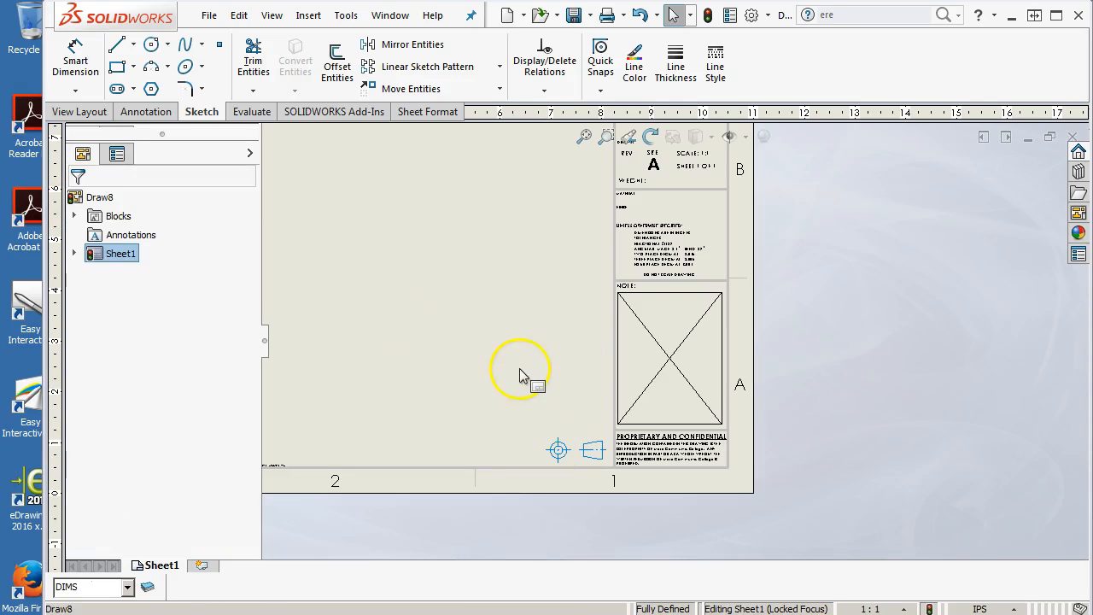
left_click(584, 136)
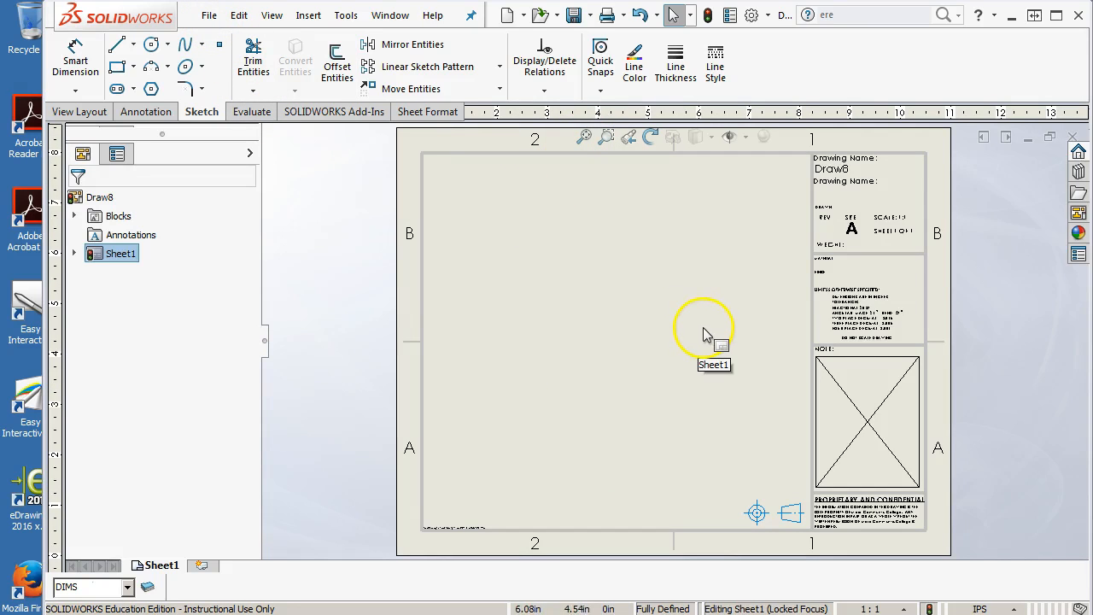
mouse_move(757, 511)
left_mouse_down()
mouse_move(749, 440)
mouse_move(760, 514)
left_mouse_up()
left_click(694, 449)
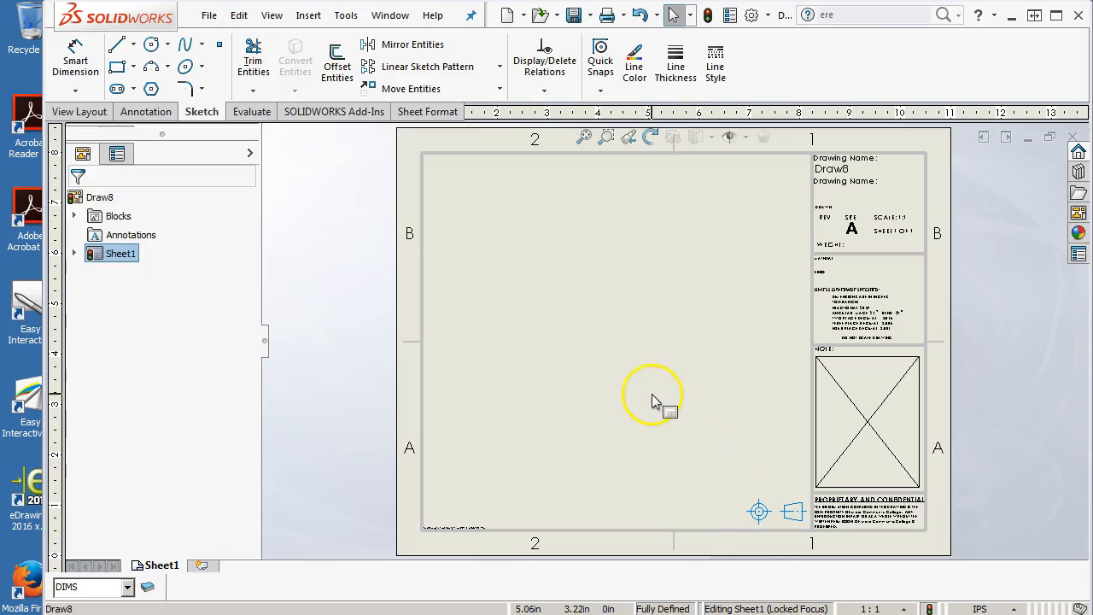
Step: Save the drawing as a Drawing Template in SW Tempalates, replacing the existing MCC a - land sidebar.drwdot
left_click(206, 16)
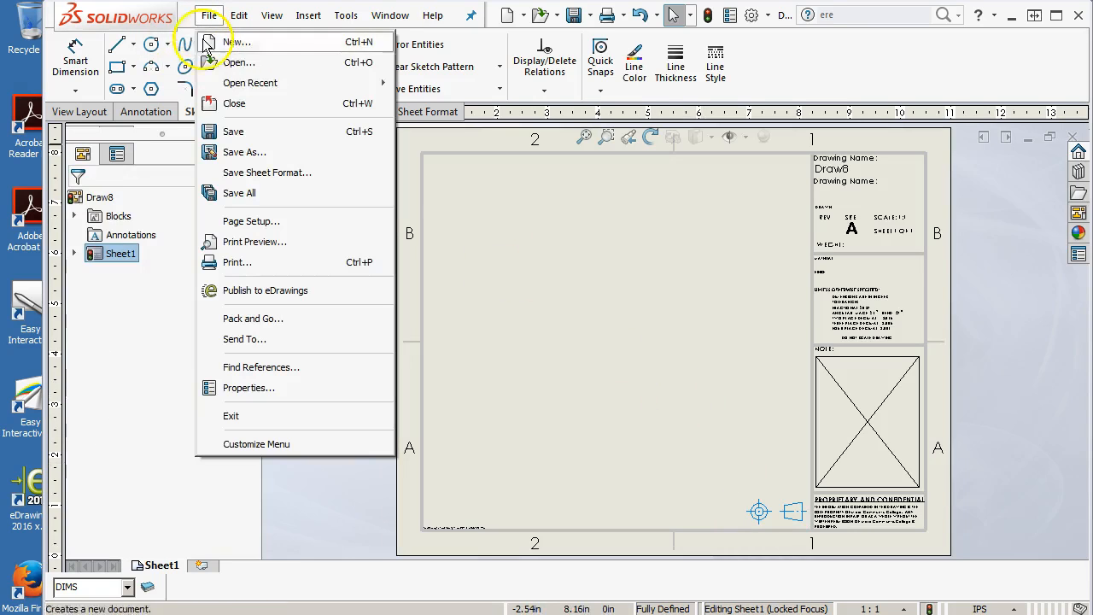
left_click(246, 152)
left_click(256, 370)
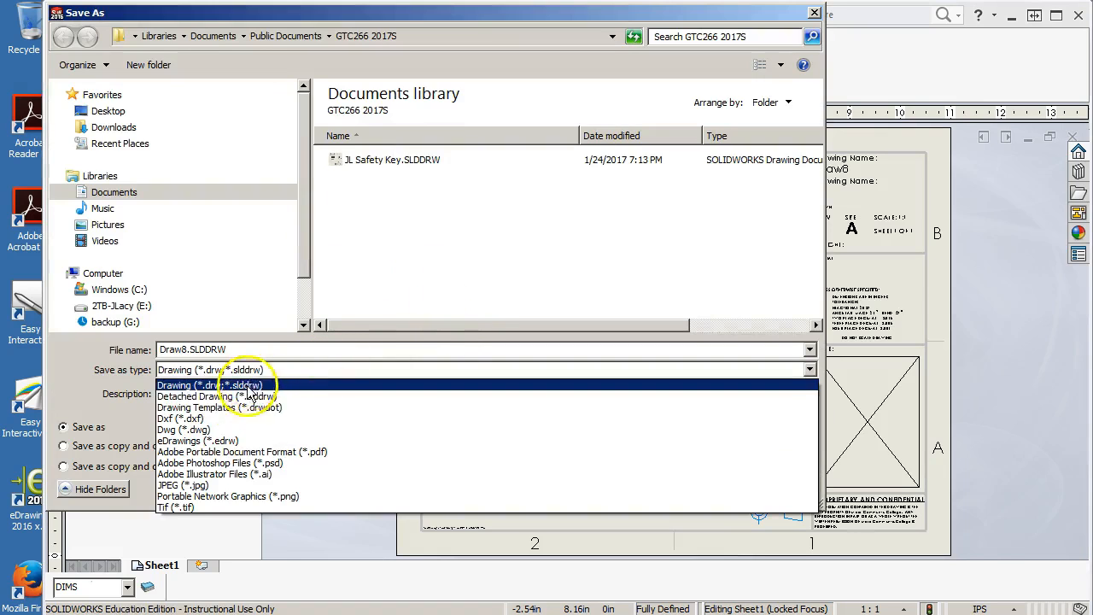
left_click(244, 407)
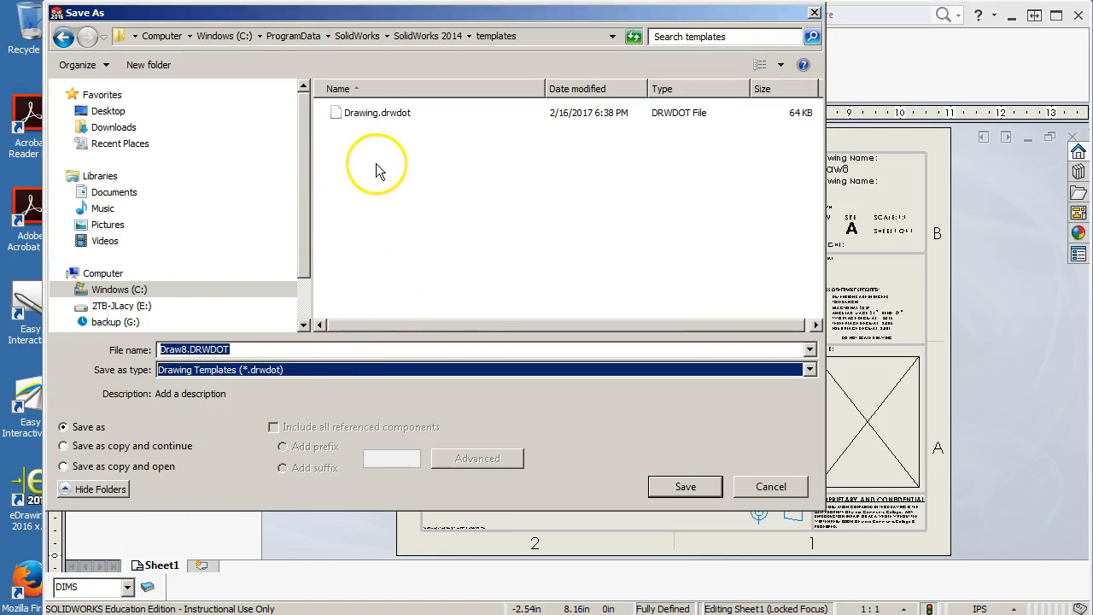
left_click(124, 193)
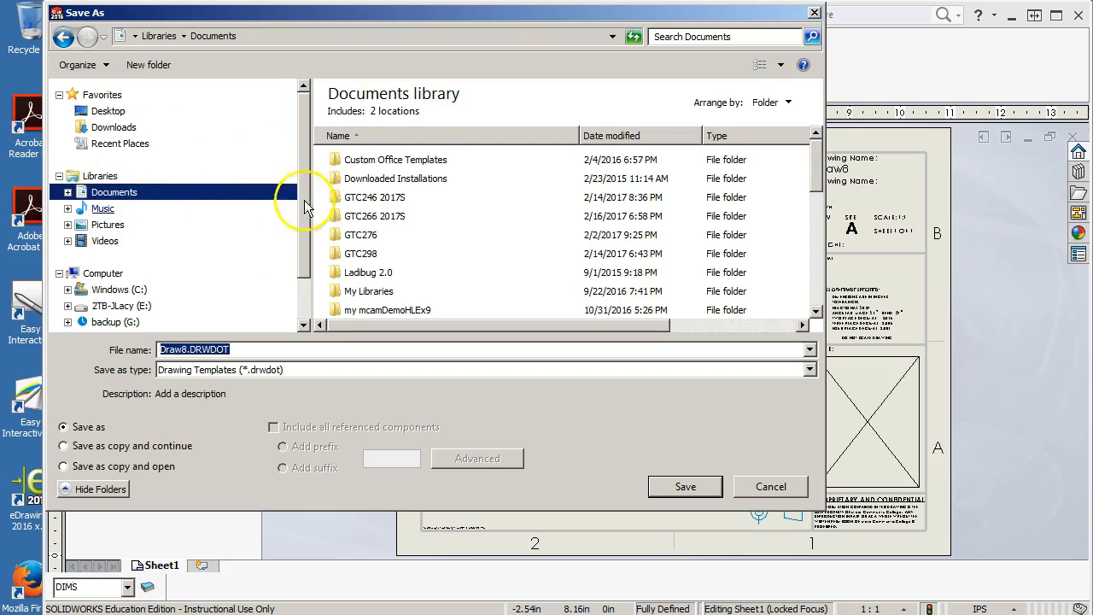
scroll(415, 220, "down", 2)
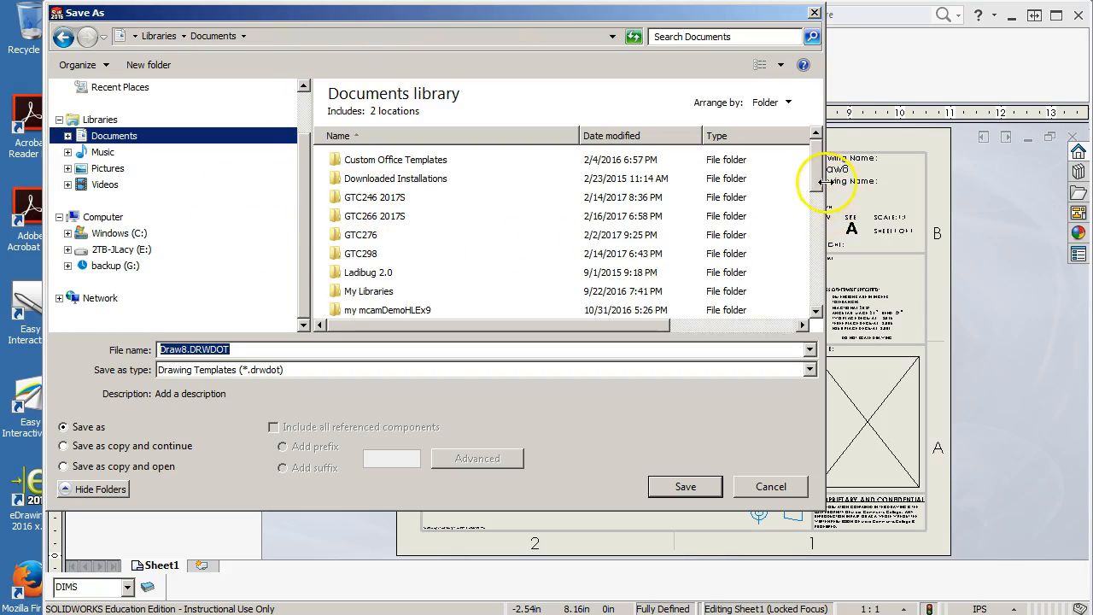
left_click_drag(820, 200, 824, 295)
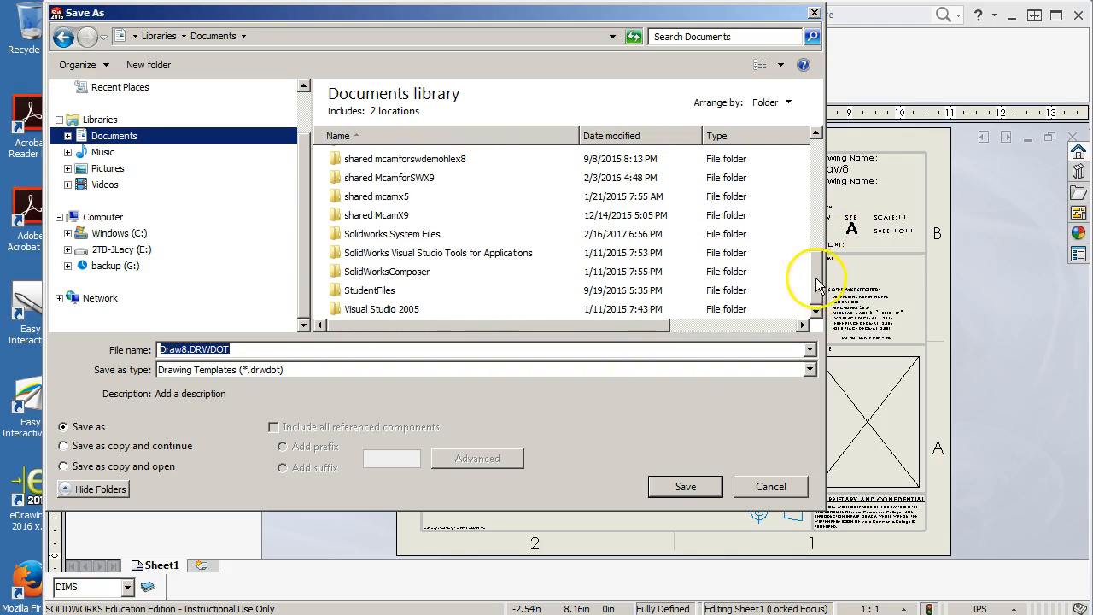
double_click(376, 233)
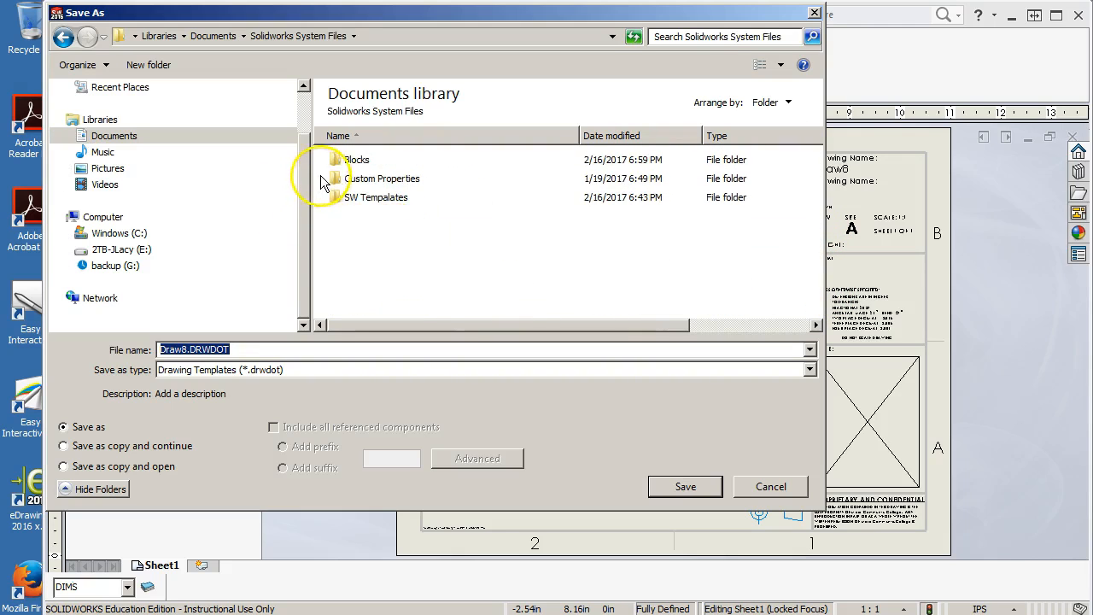
double_click(365, 203)
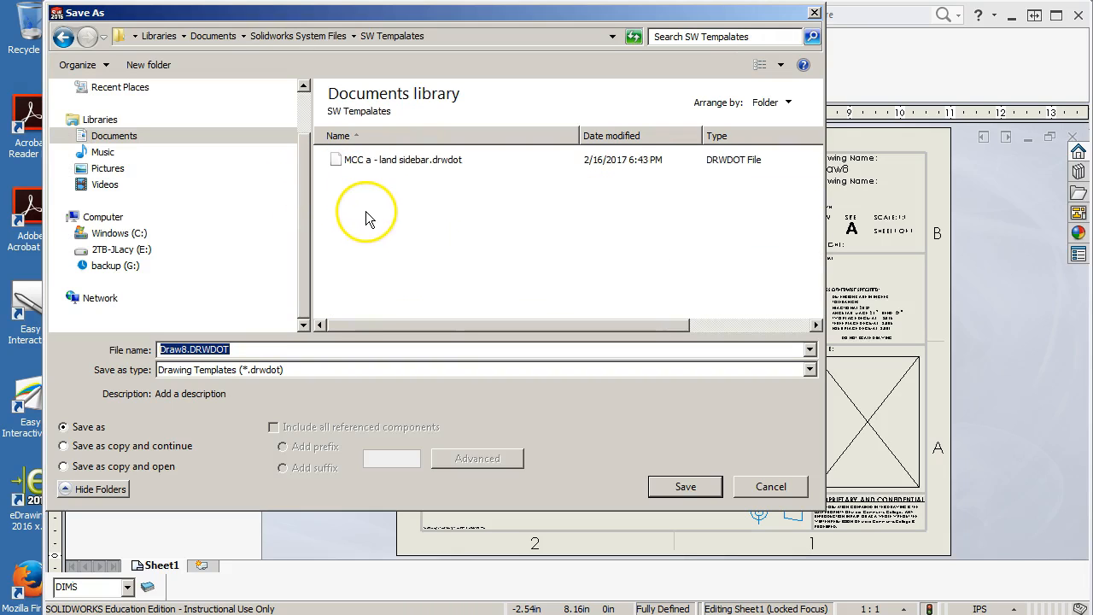
double_click(365, 162)
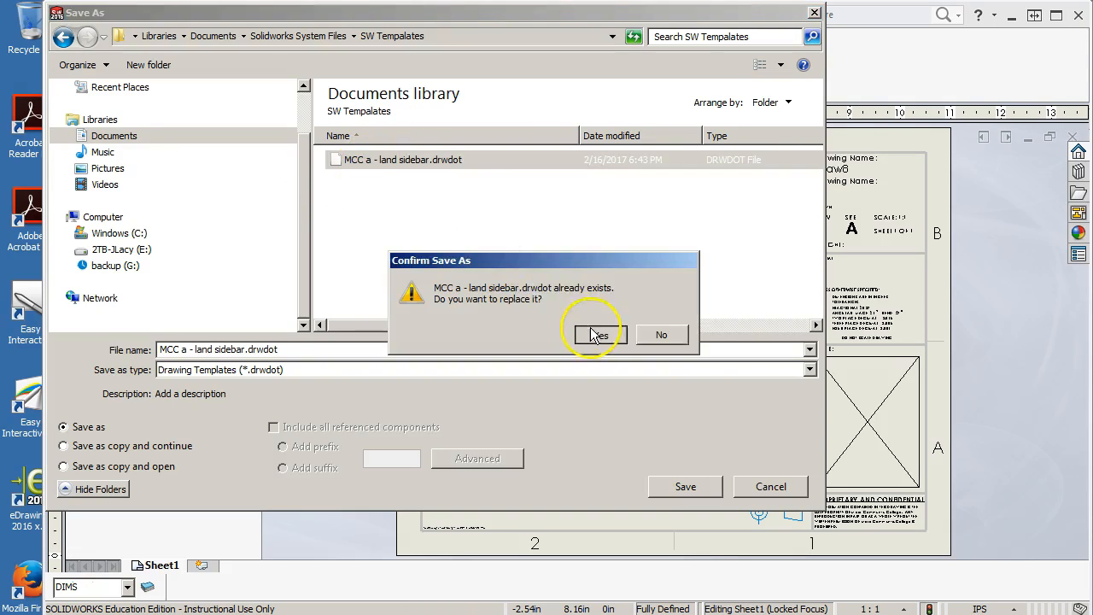
left_click(598, 335)
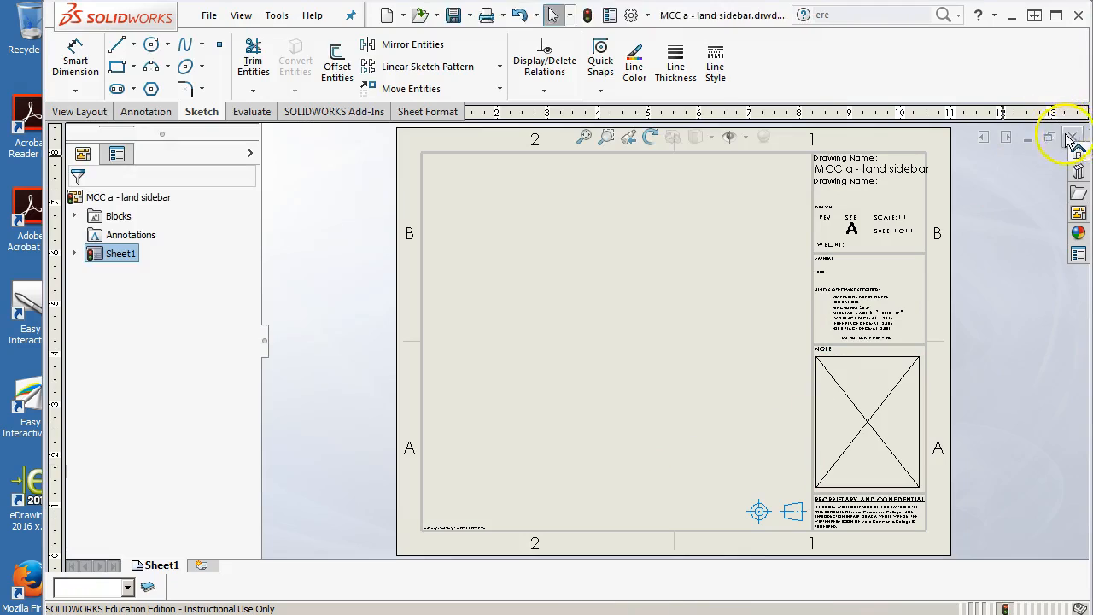
Step: Close the saved template and create a new drawing from MCC a - land sidebar
left_click(1071, 137)
left_click(387, 16)
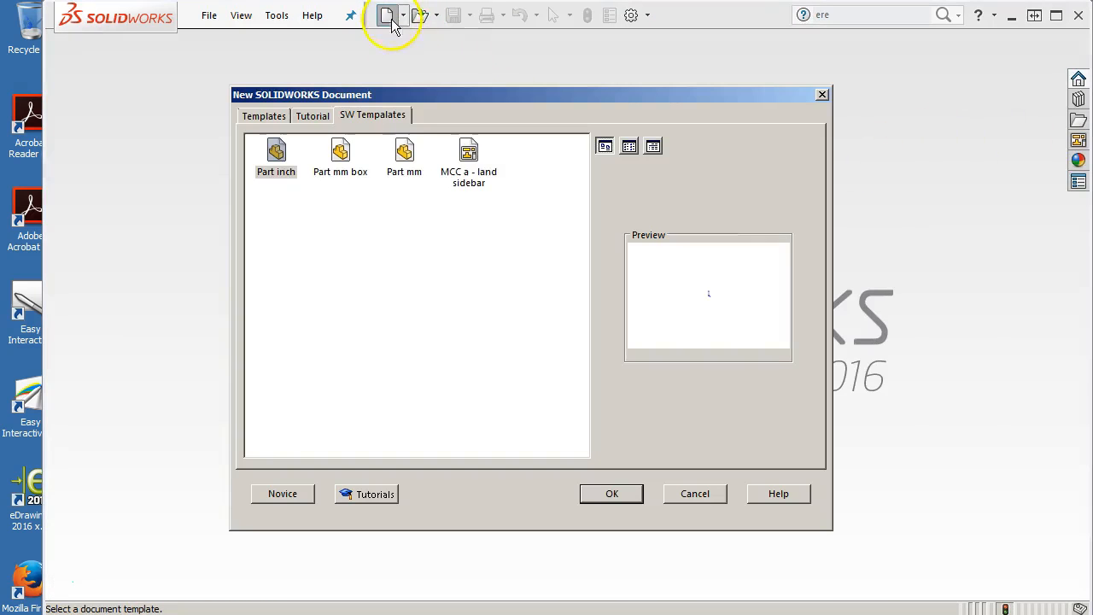
double_click(468, 169)
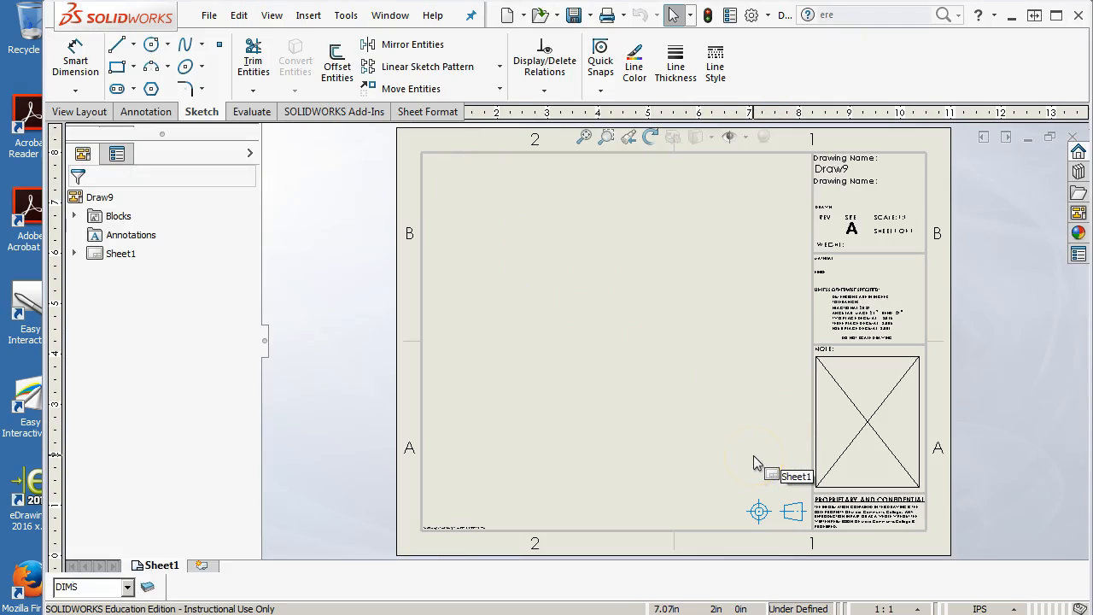
Step: Transfer the Third Angle block from the sheet into the sheet format, beside the title block above the lower border, and return to the sheet
left_click(760, 513)
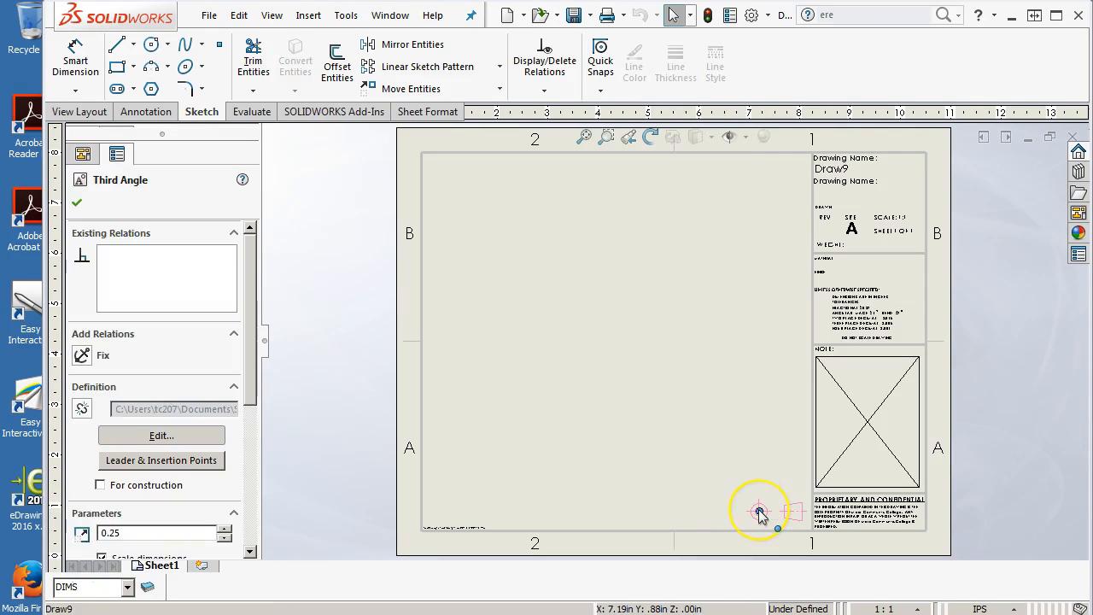
key("Delete")
right_click(671, 342)
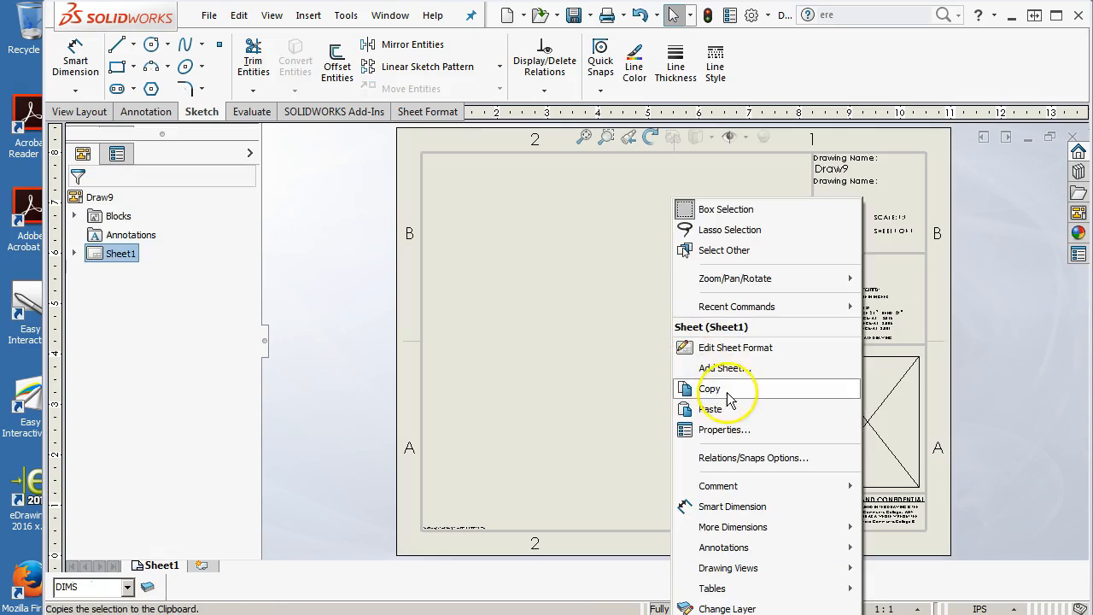
left_click(721, 348)
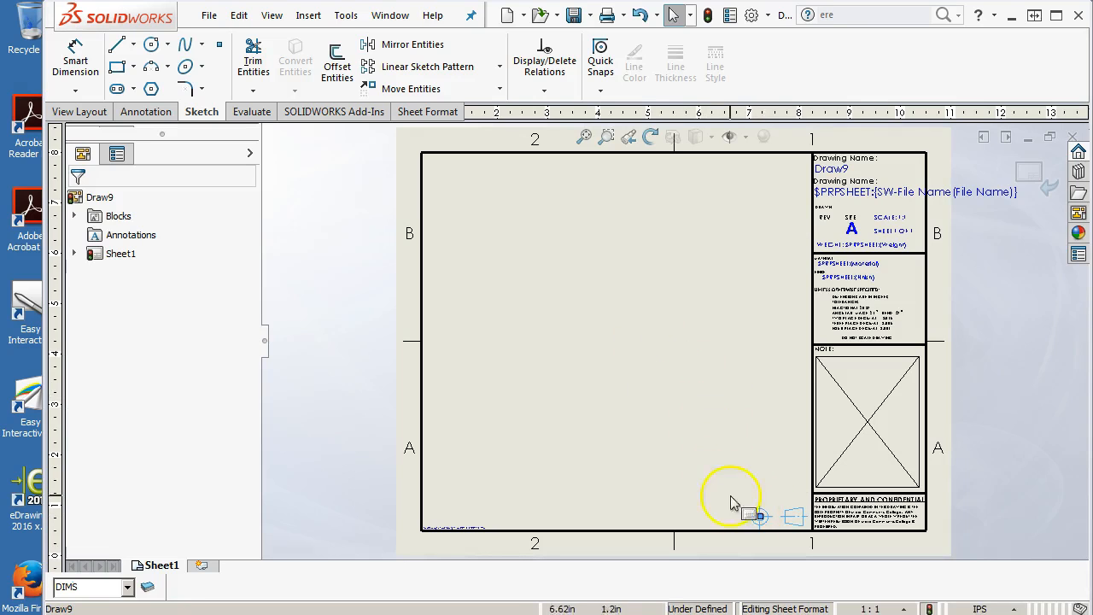
left_click(1042, 171)
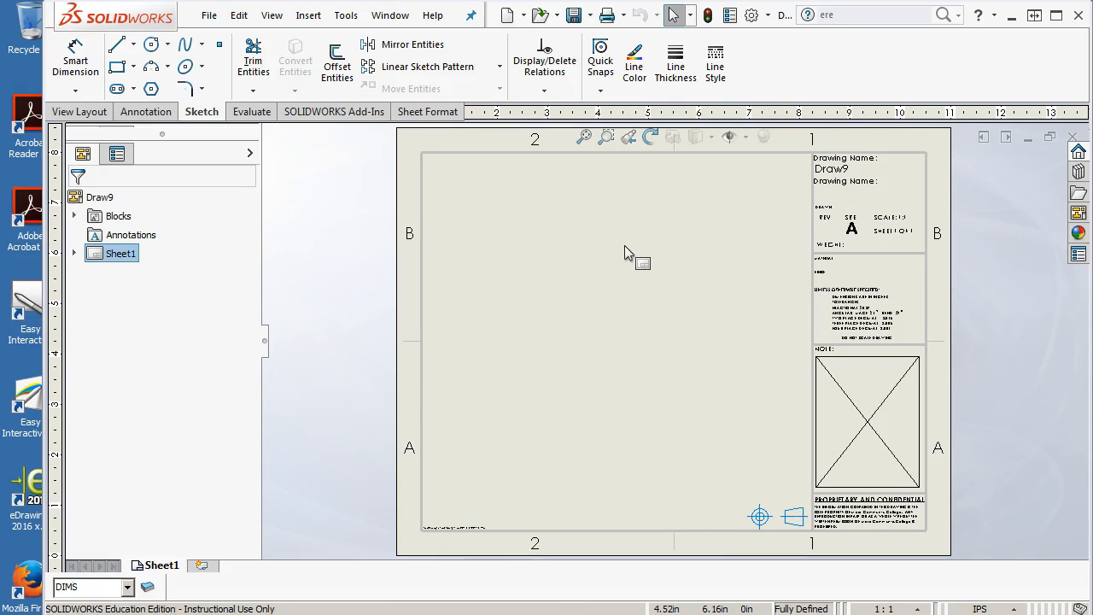
Step: Begin saving the drawing under a new file, with the file type set to Drawing Templates (*.drwdot)
left_click(209, 15)
left_click(227, 154)
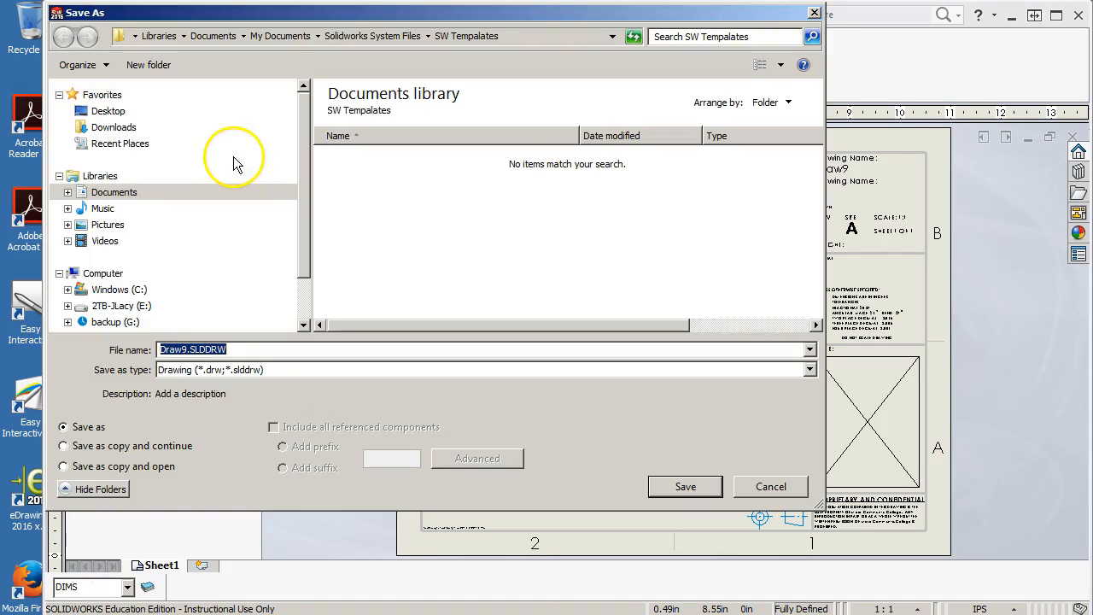
left_click(248, 350)
left_click(254, 374)
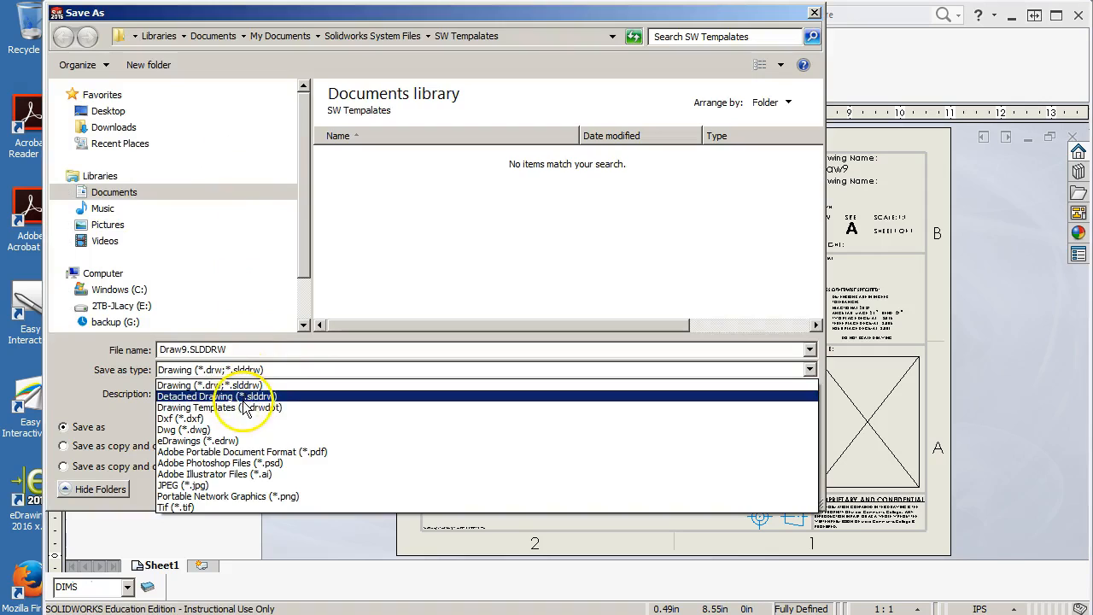
left_click(249, 402)
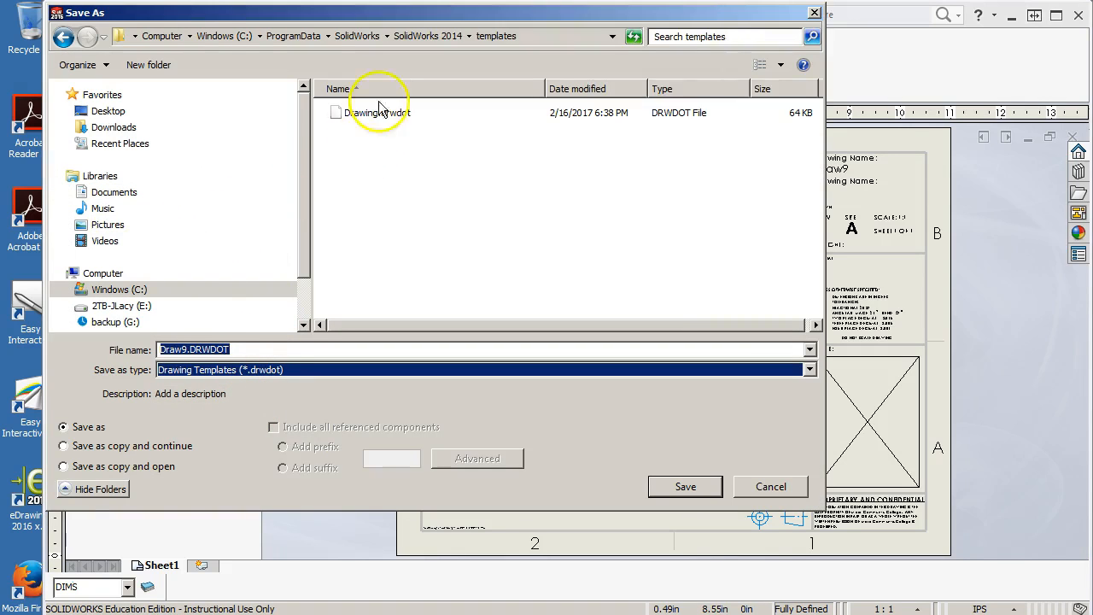
Step: Save the template into Solidworks System Files > SW Tempalates, replacing the existing MCC a - land sidebar.drwdot
left_click(428, 37)
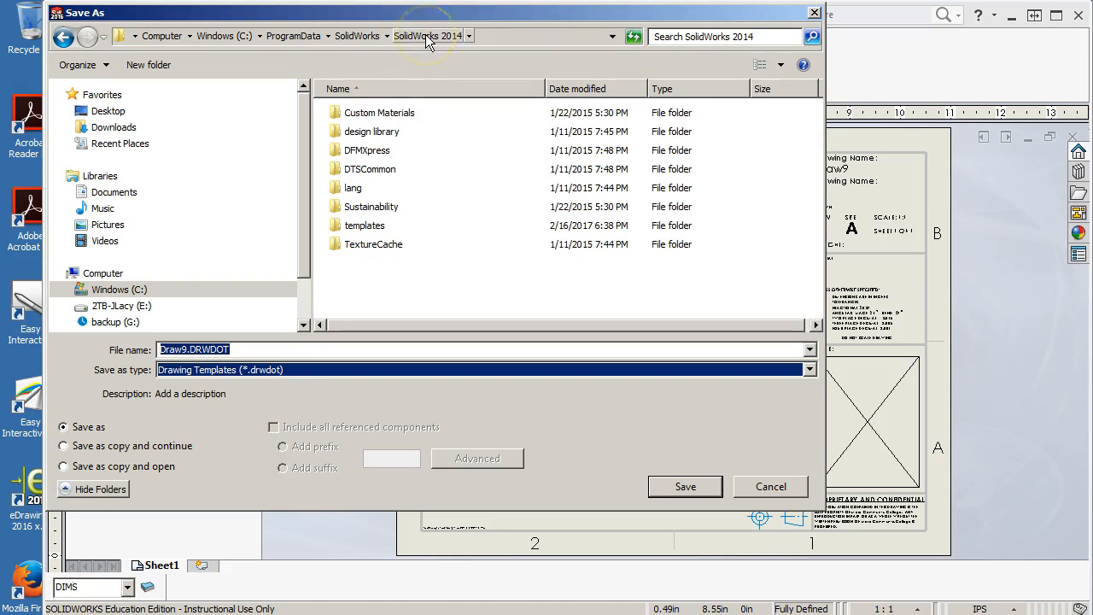
left_click(115, 193)
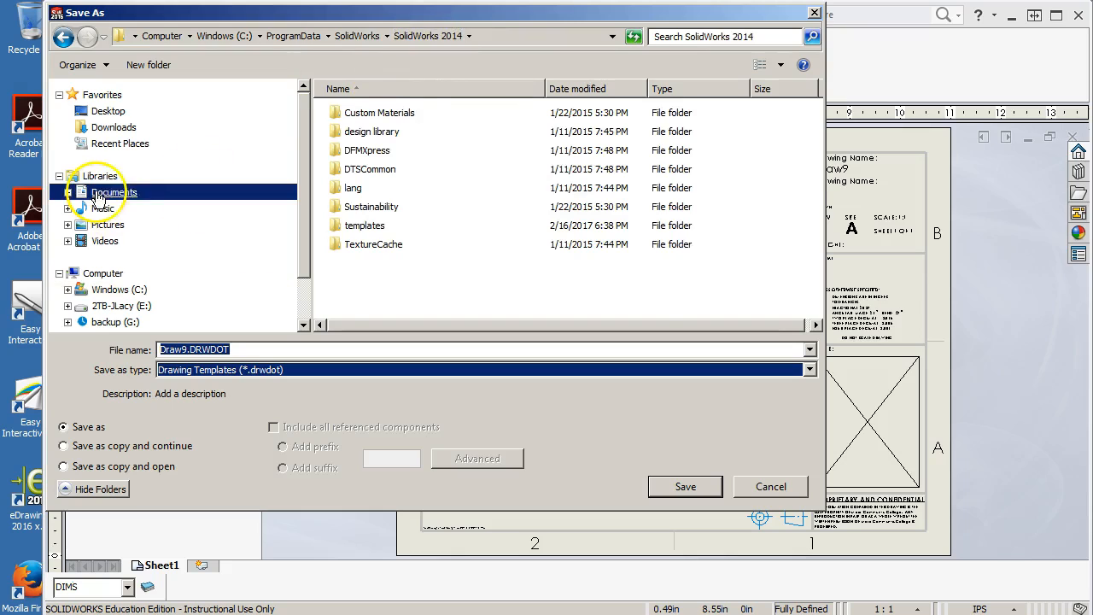
left_click_drag(822, 175, 825, 256)
double_click(401, 274)
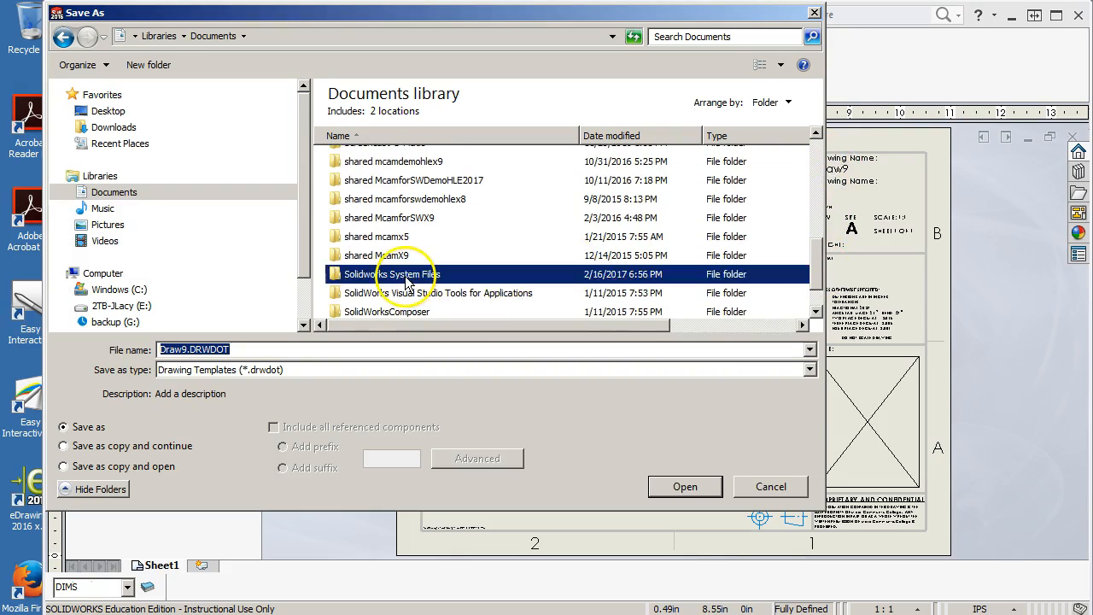
double_click(367, 163)
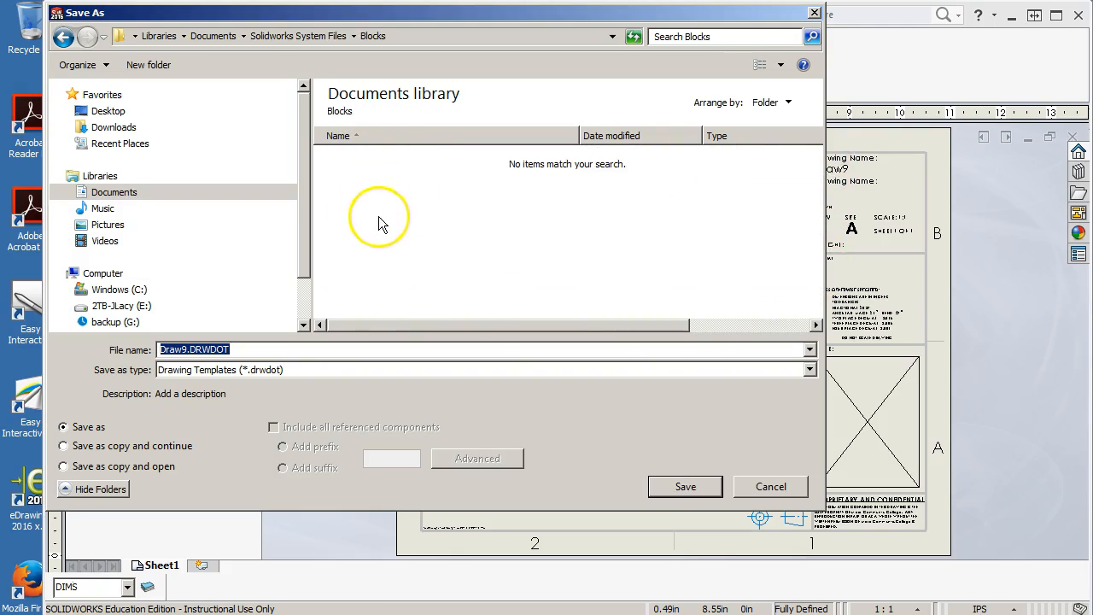
left_click(316, 36)
double_click(369, 198)
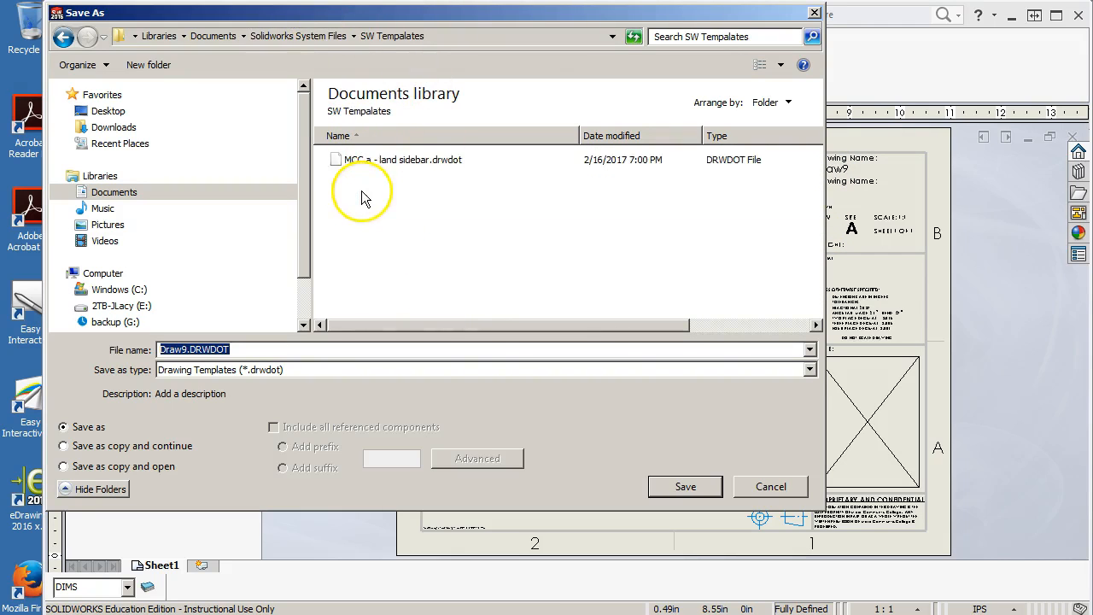
left_click(381, 161)
left_click(684, 487)
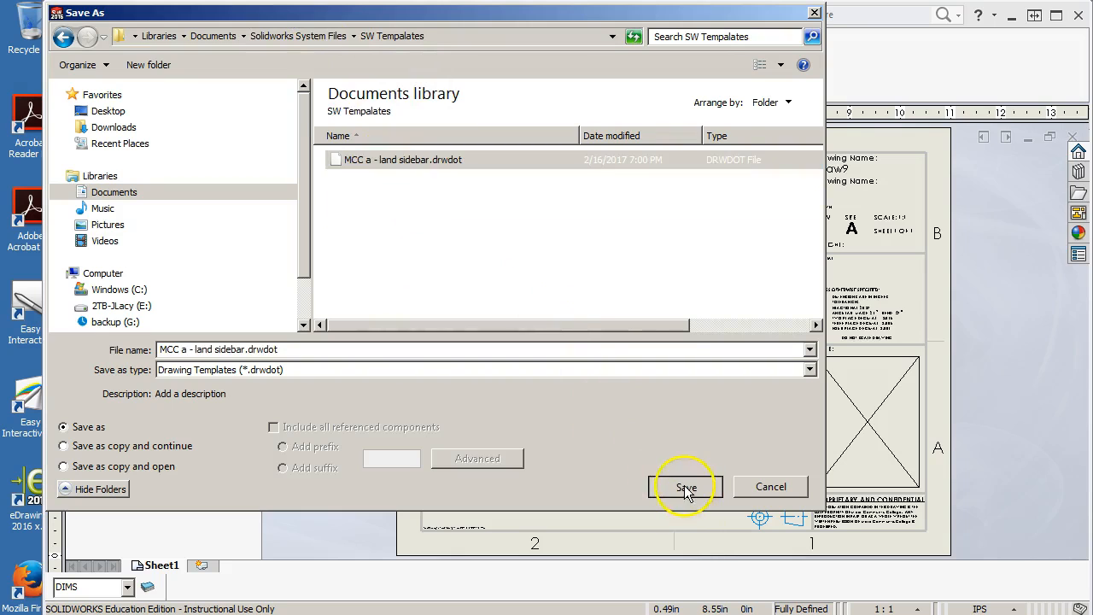
left_click(628, 336)
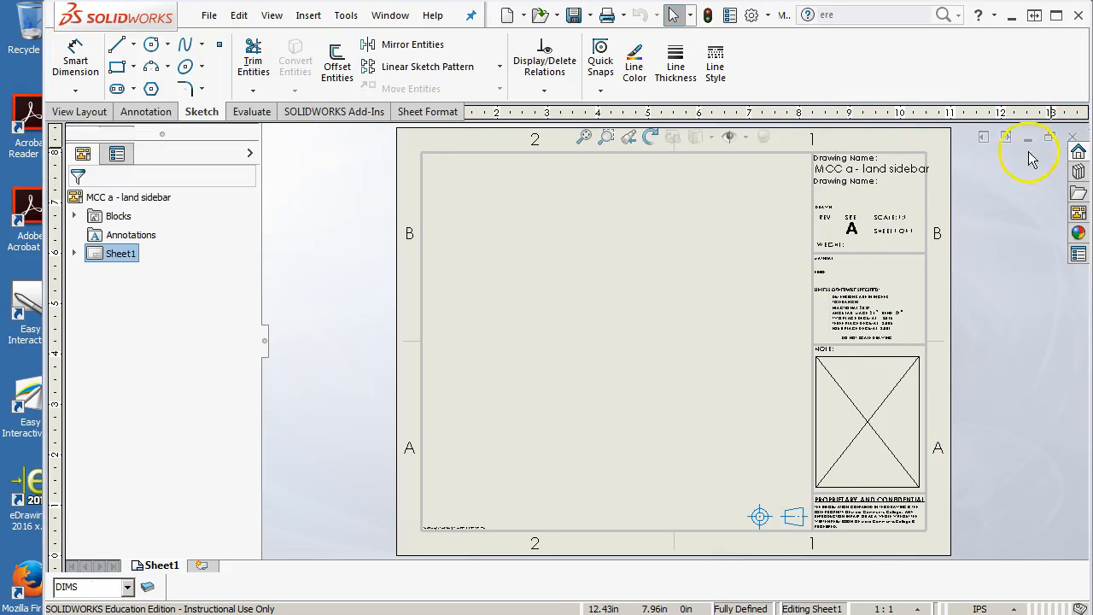
Step: Close the resaved template and create a new drawing from the MCC a - land sidebar template
left_click(1072, 138)
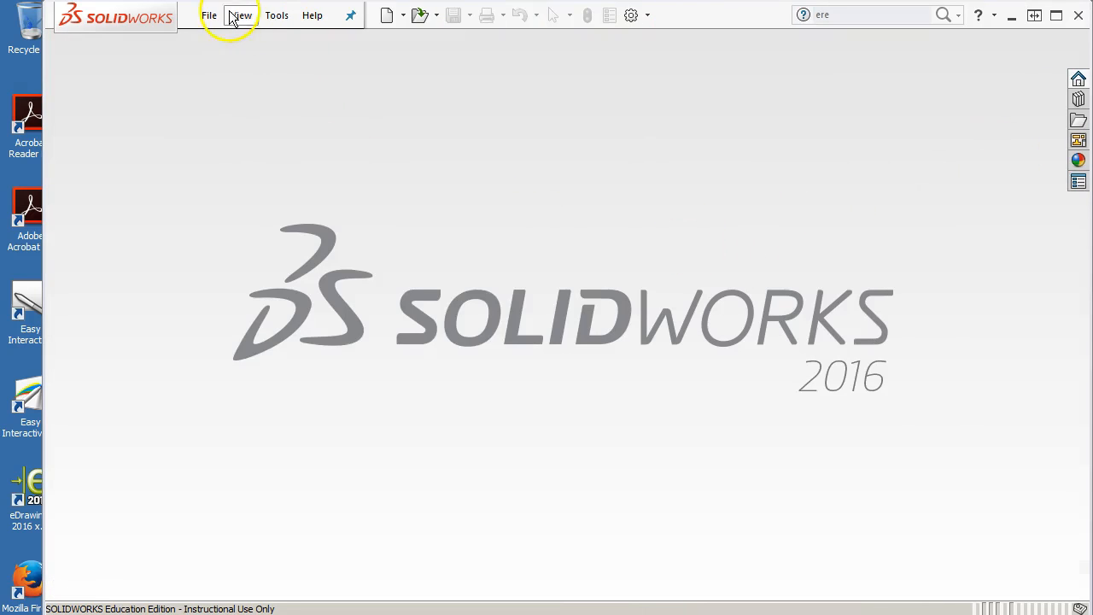
left_click(209, 15)
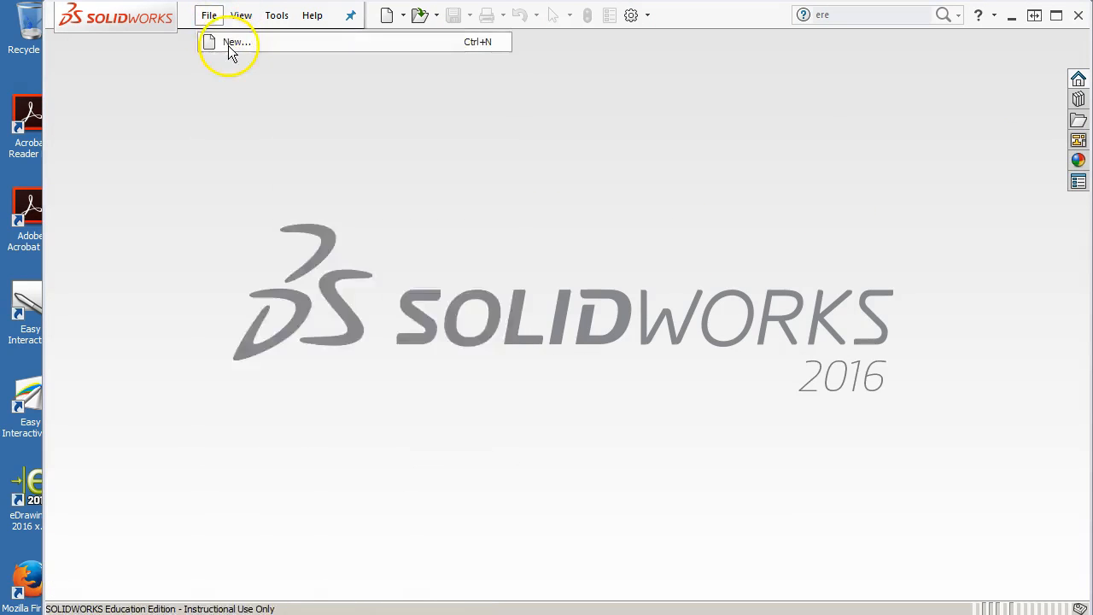
left_click(229, 47)
left_click(469, 154)
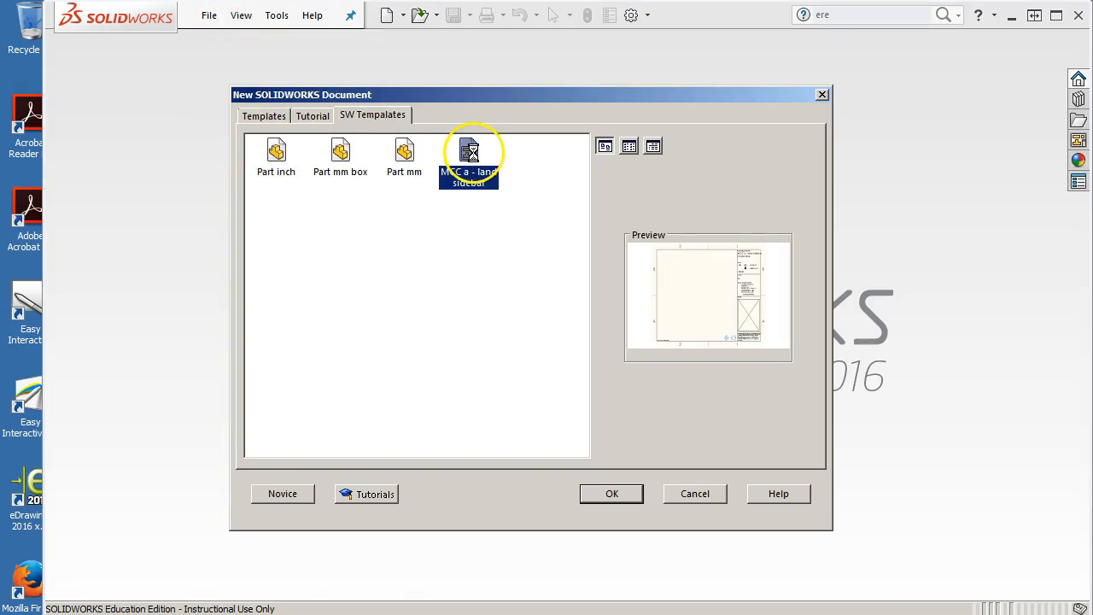
double_click(469, 154)
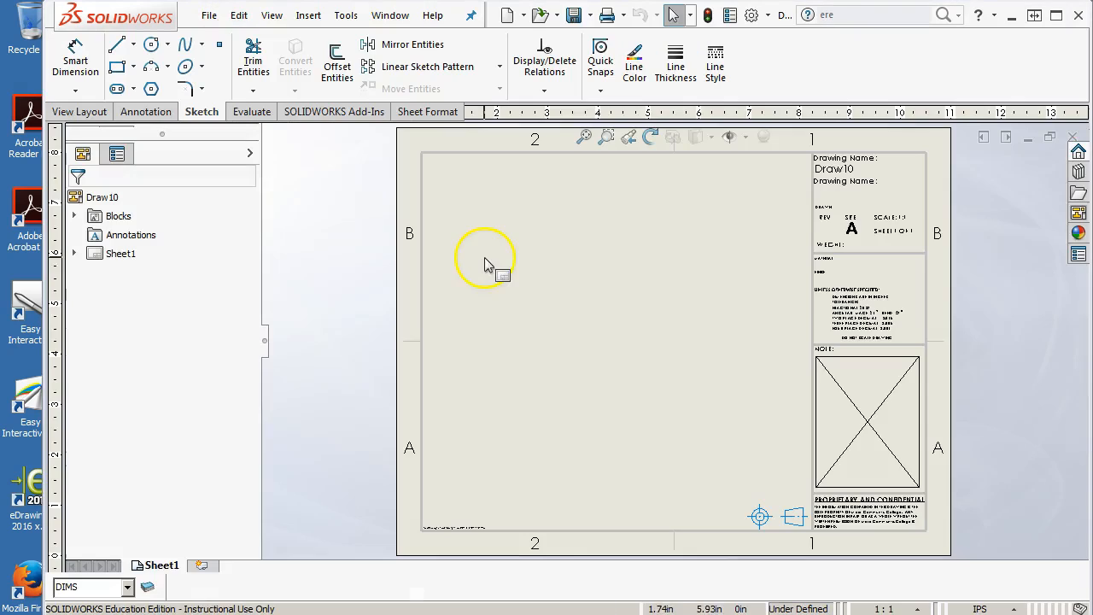
Step: Add a second sheet to the drawing using the MCC a - land sidebar sheet format
left_click(203, 567)
left_click_drag(404, 237, 403, 282)
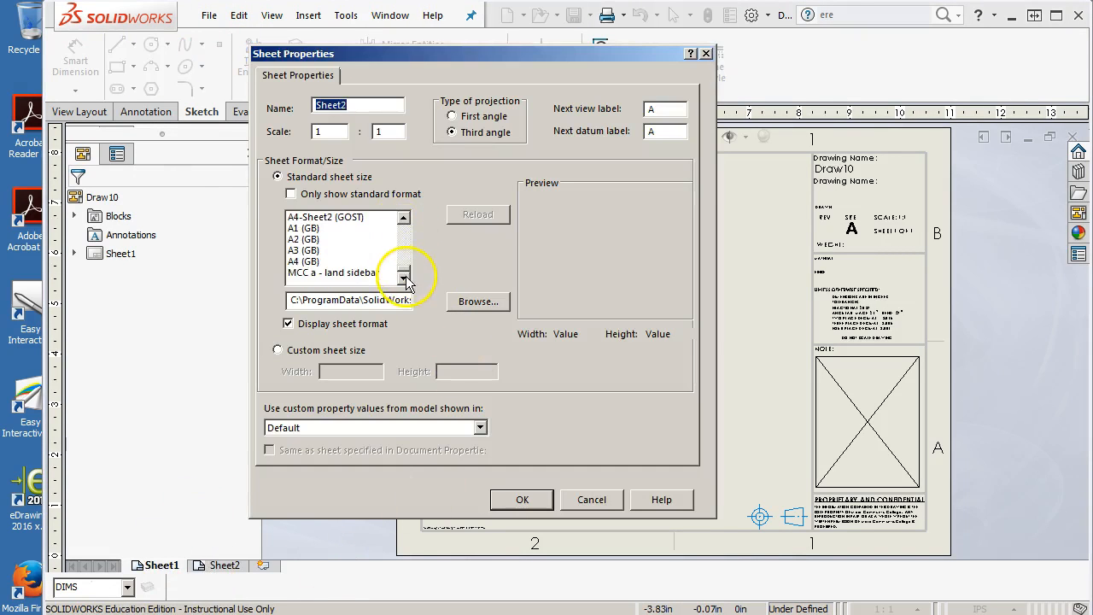
left_click(346, 273)
left_click(520, 501)
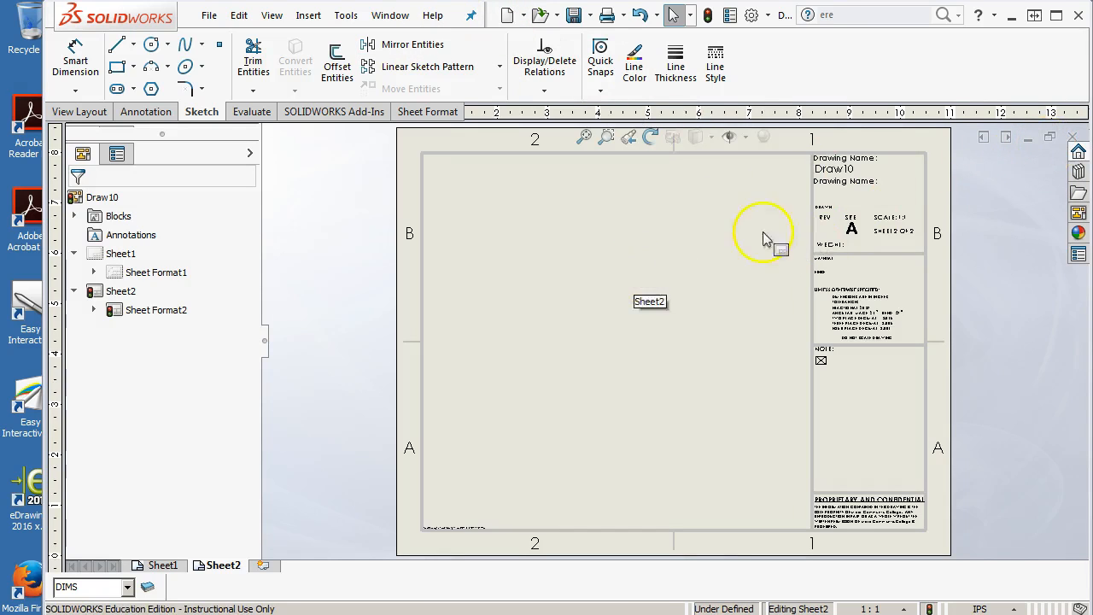
Step: Keep the drawing open and delete Sheet2 from it
left_click(1074, 138)
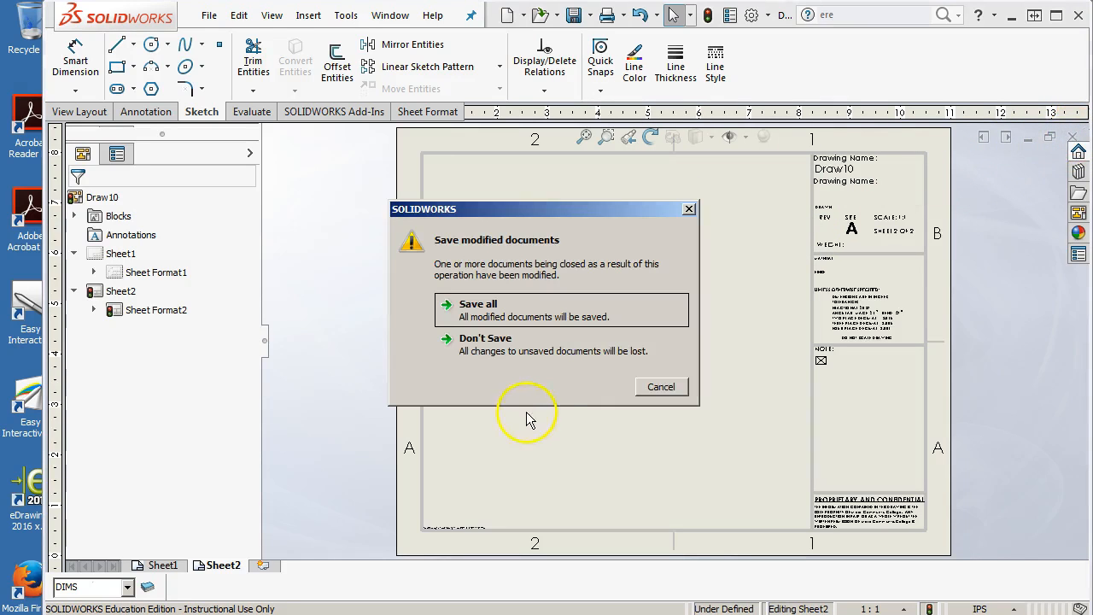
left_click(657, 388)
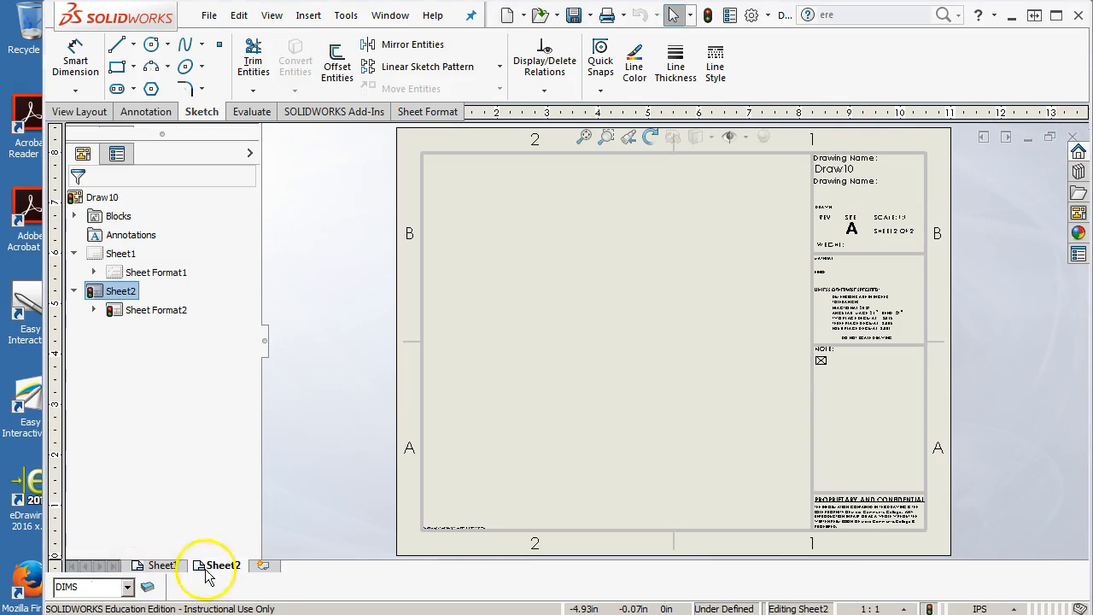
right_click(119, 295)
left_click(179, 426)
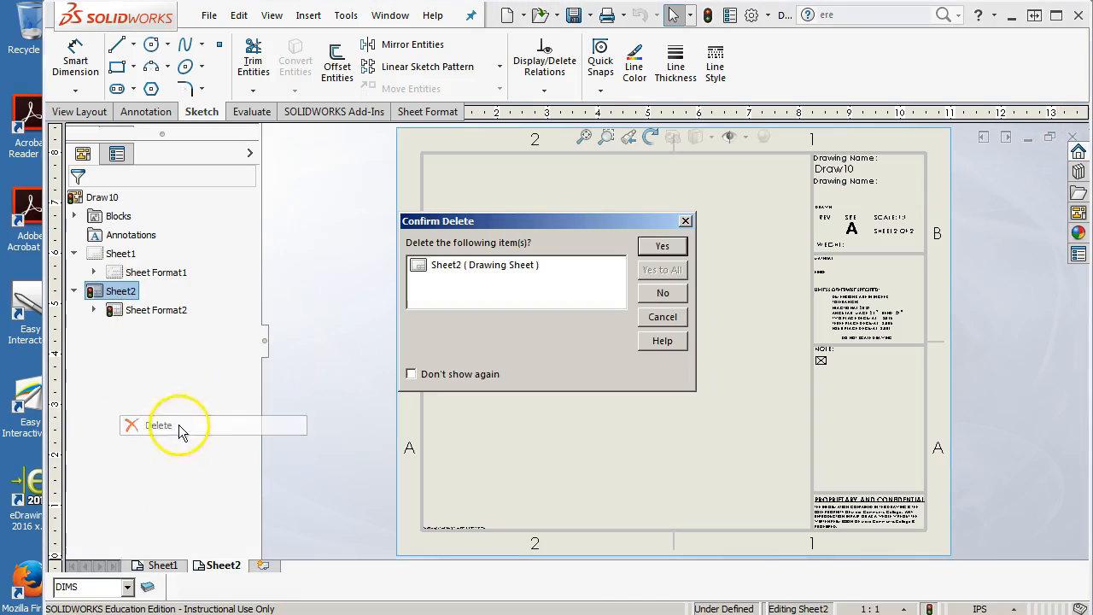
left_click(656, 246)
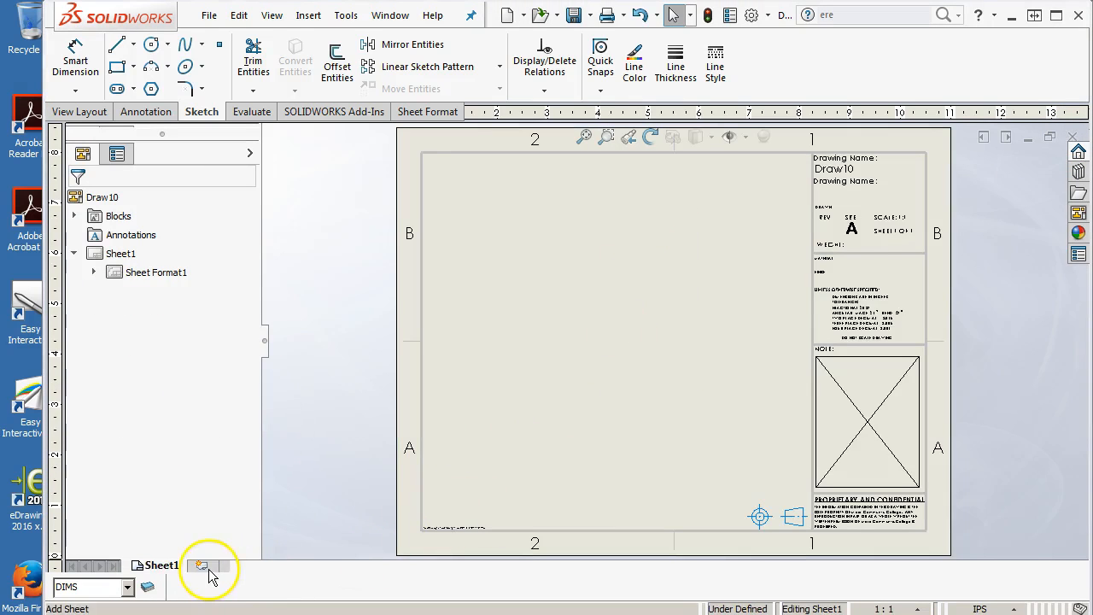
Step: Save the sheet format into Solidworks System Files > SW Tempalates, replacing the existing MCC a - land sidebar.slddrt
left_click(481, 319)
left_click(209, 16)
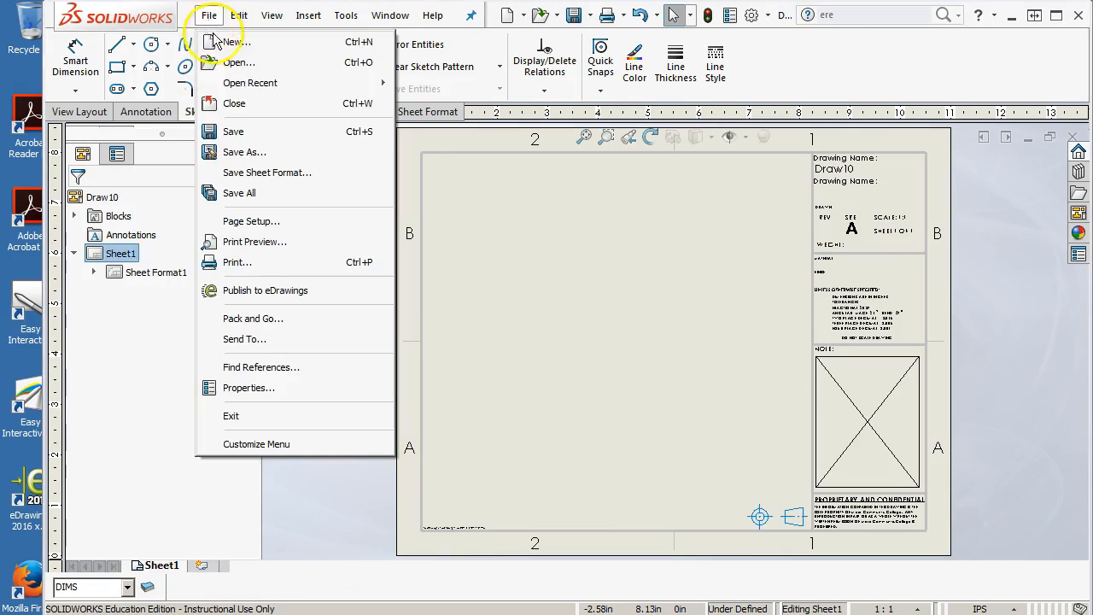
left_click(235, 173)
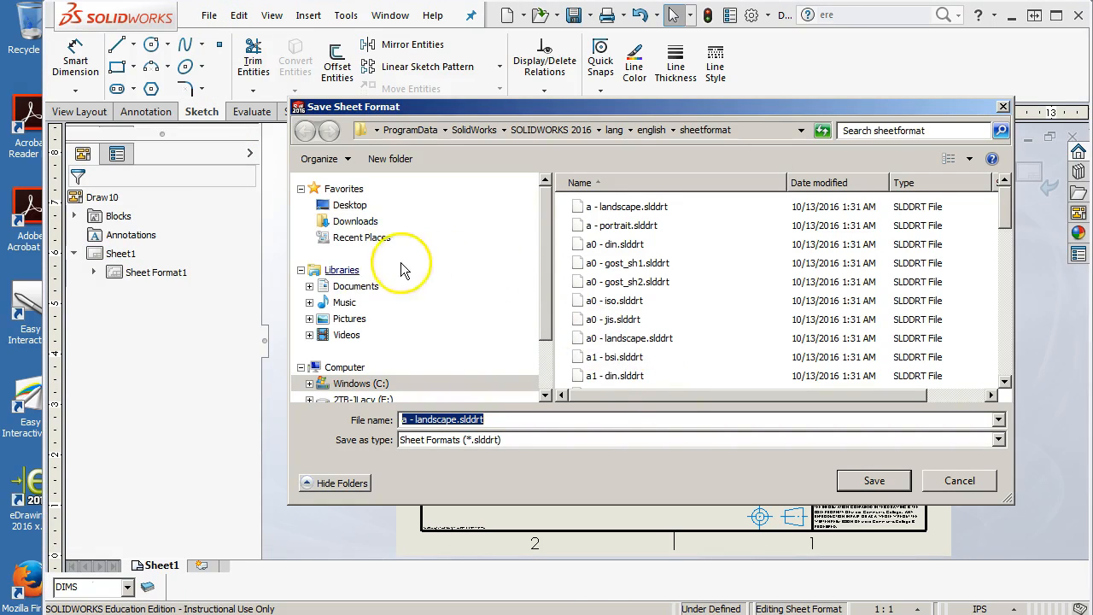
left_click(310, 287)
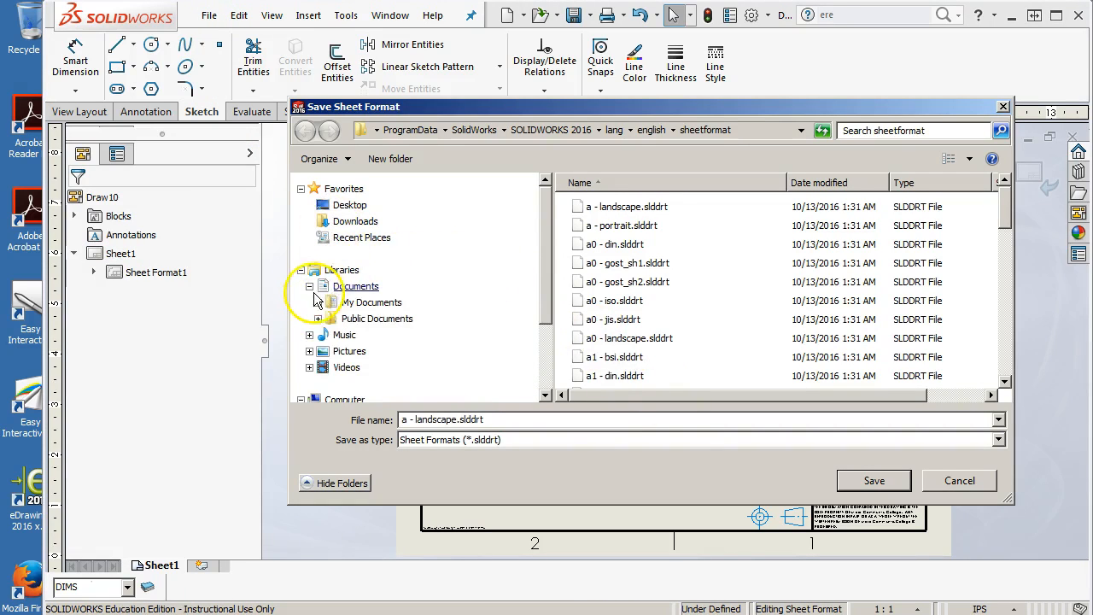
left_click(318, 303)
scroll(340, 319, "down", 2)
scroll(338, 316, "down", 3)
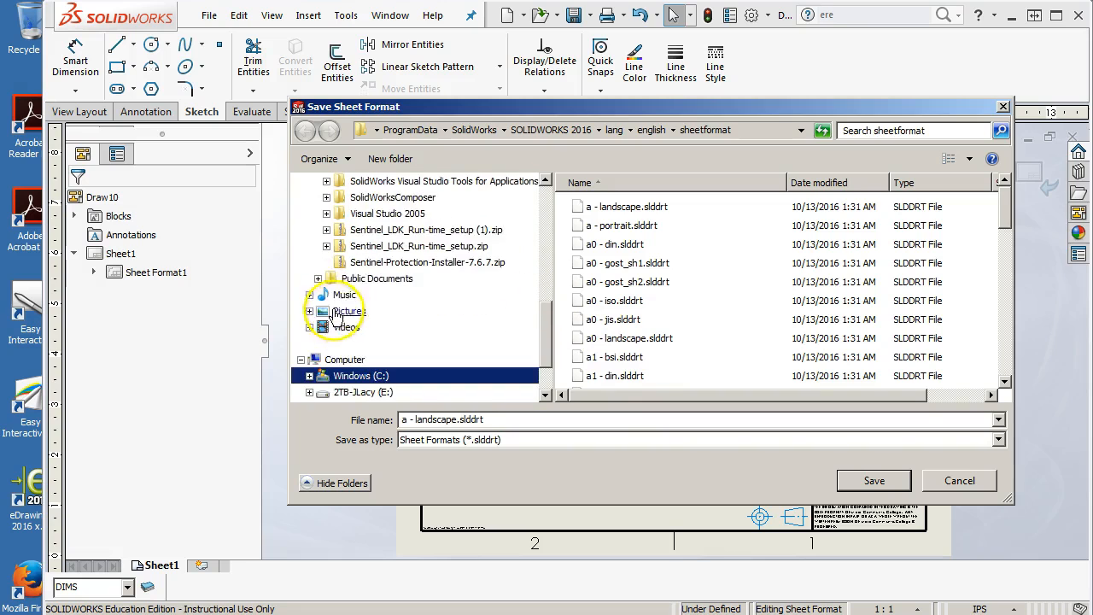
scroll(333, 290, "up", 2)
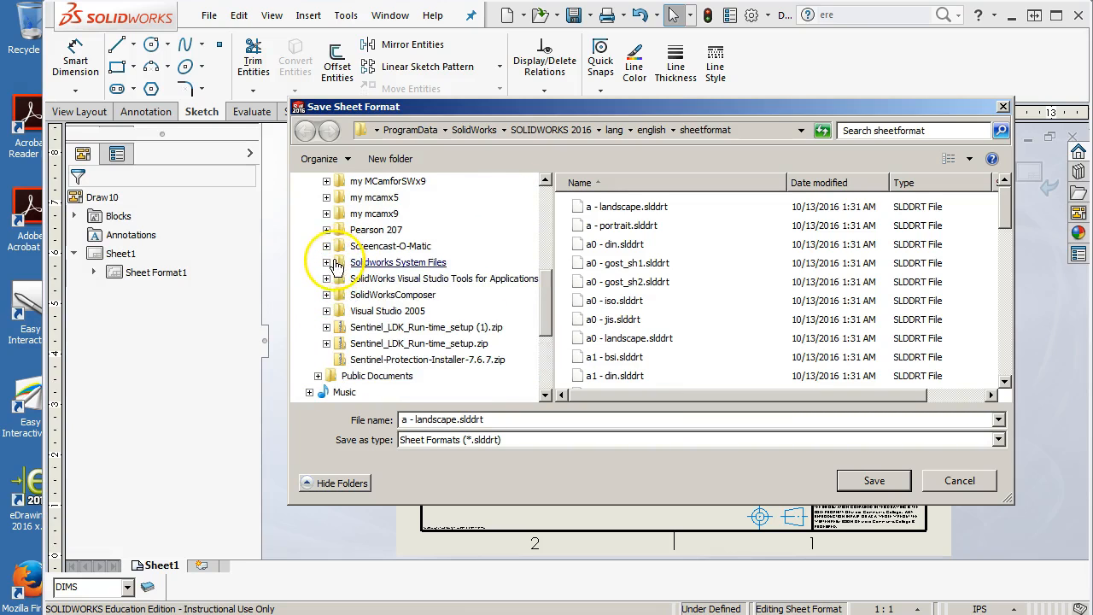
left_click(327, 262)
left_click(349, 310)
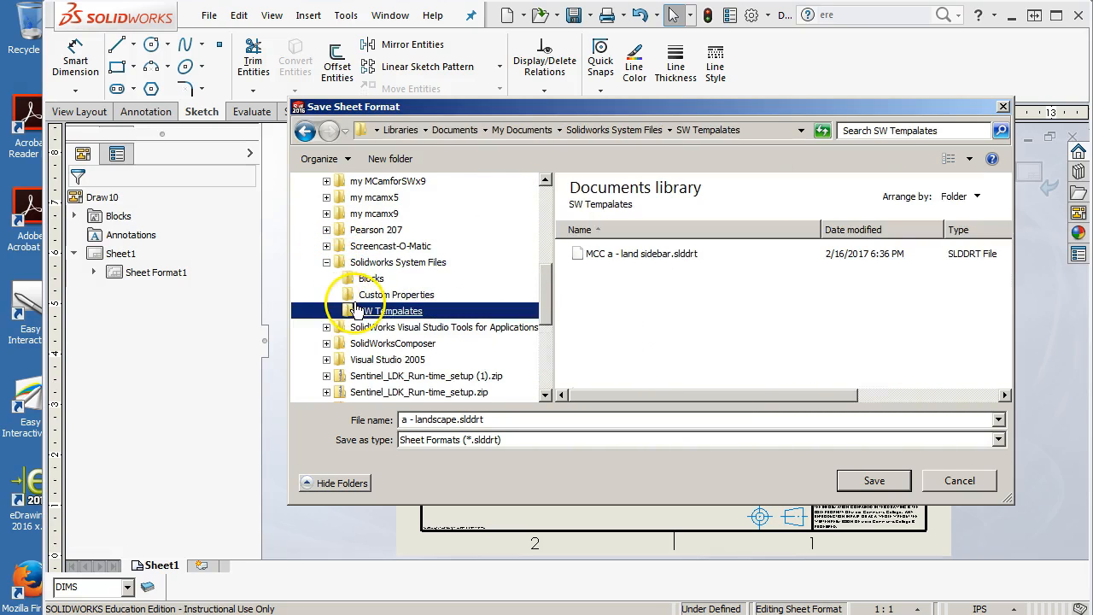
double_click(591, 254)
left_click(667, 335)
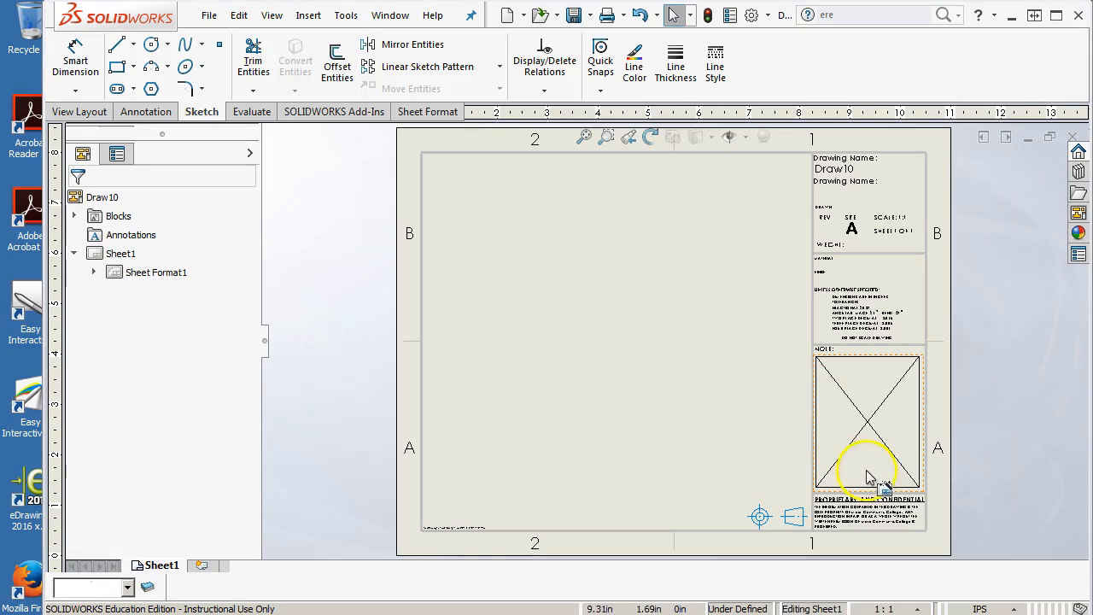
Step: Close the drawing without saving and create another new drawing from the MCC a - land sidebar template
left_click(1074, 137)
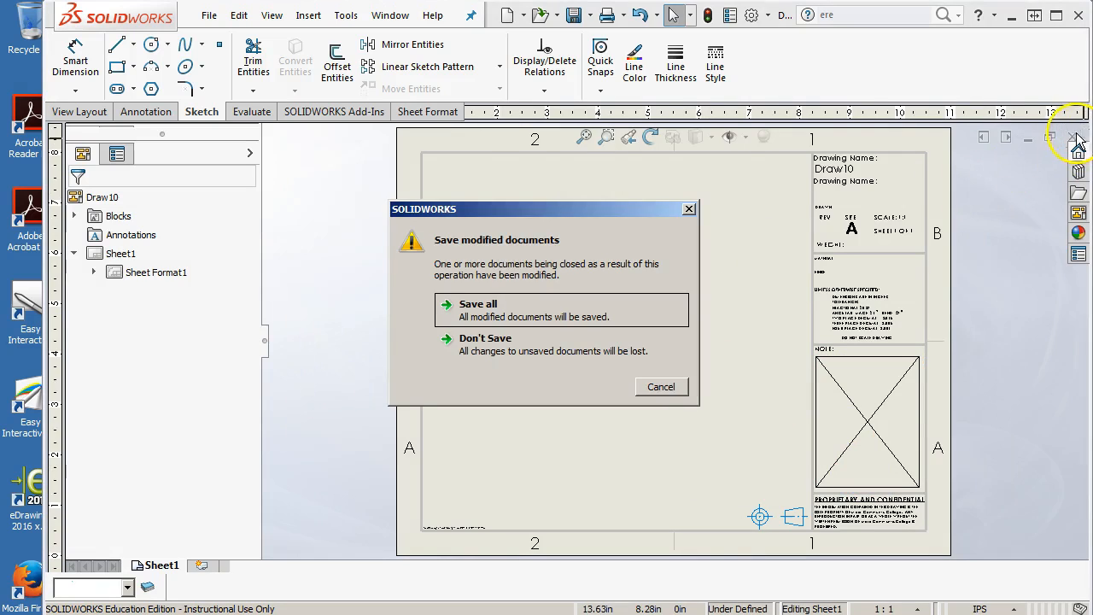
left_click(496, 346)
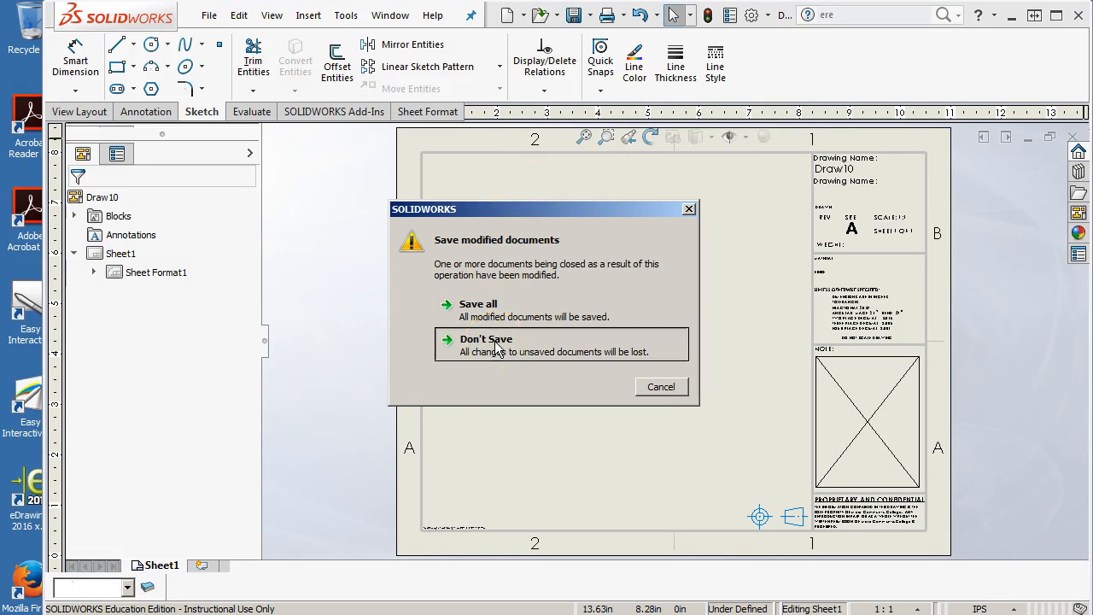
left_click(379, 17)
double_click(464, 167)
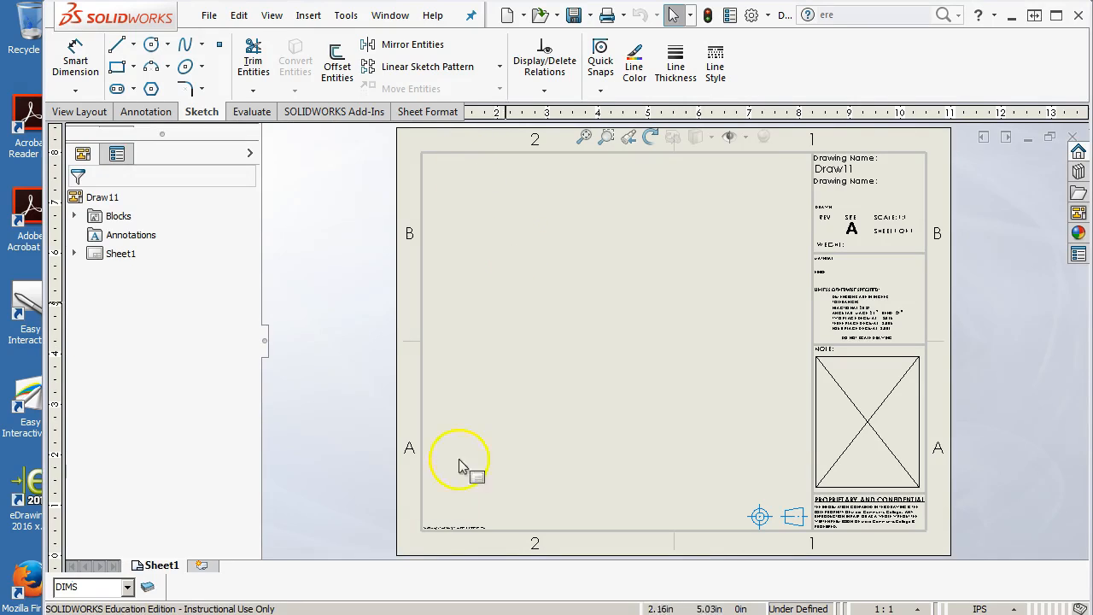
Step: Add Sheet2 with the MCC a - land sidebar sheet format, reusing the existing blocks without renaming, and inspect its projection symbol
left_click(204, 568)
left_click_drag(403, 225, 411, 282)
left_click(348, 273)
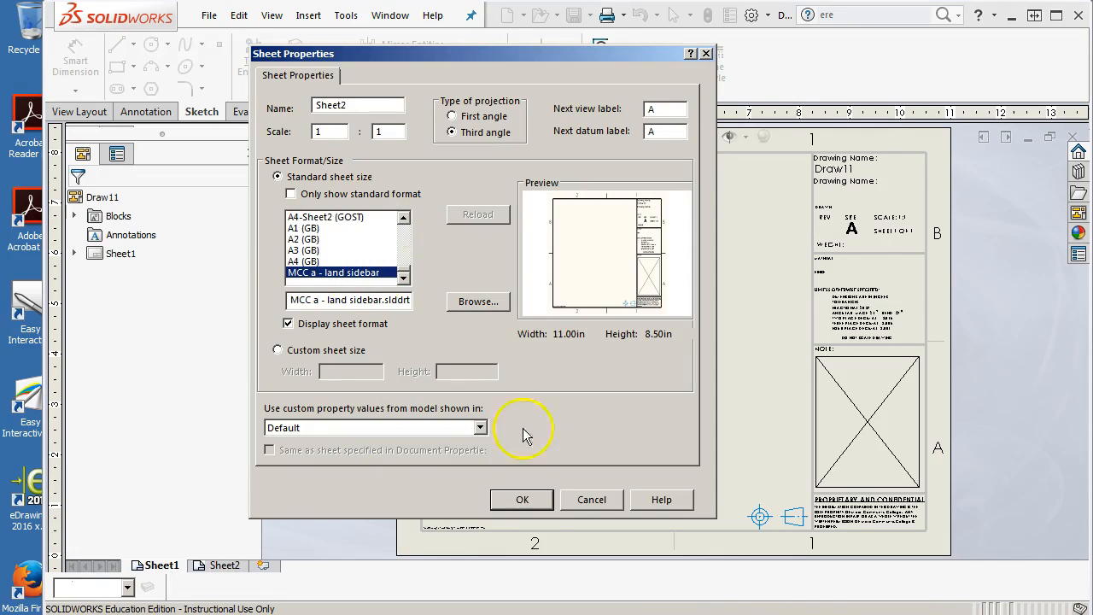
left_click(522, 500)
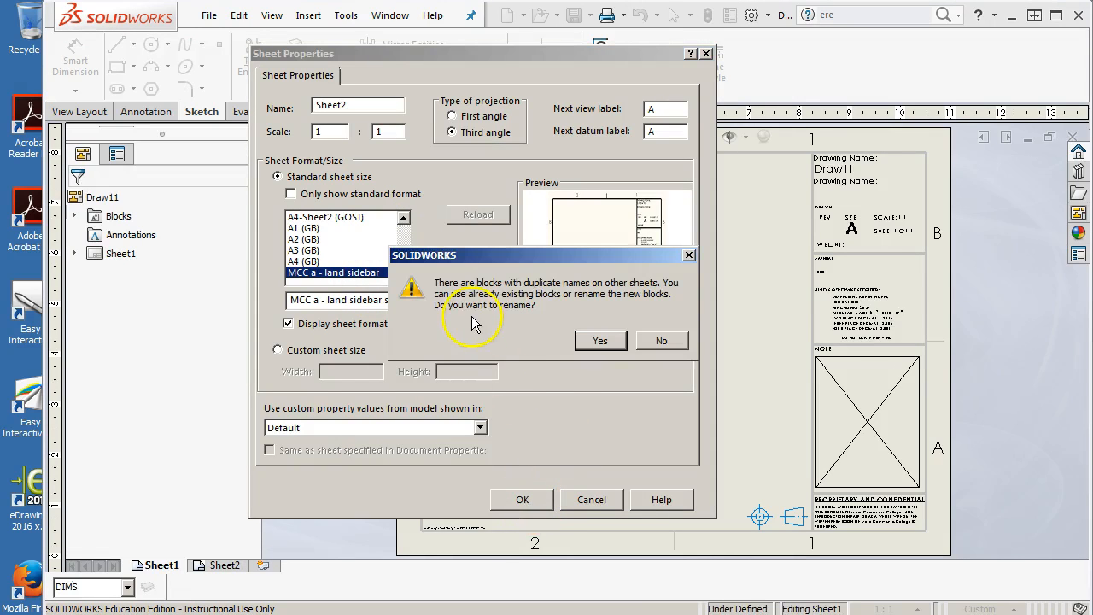
left_click_drag(484, 256, 486, 195)
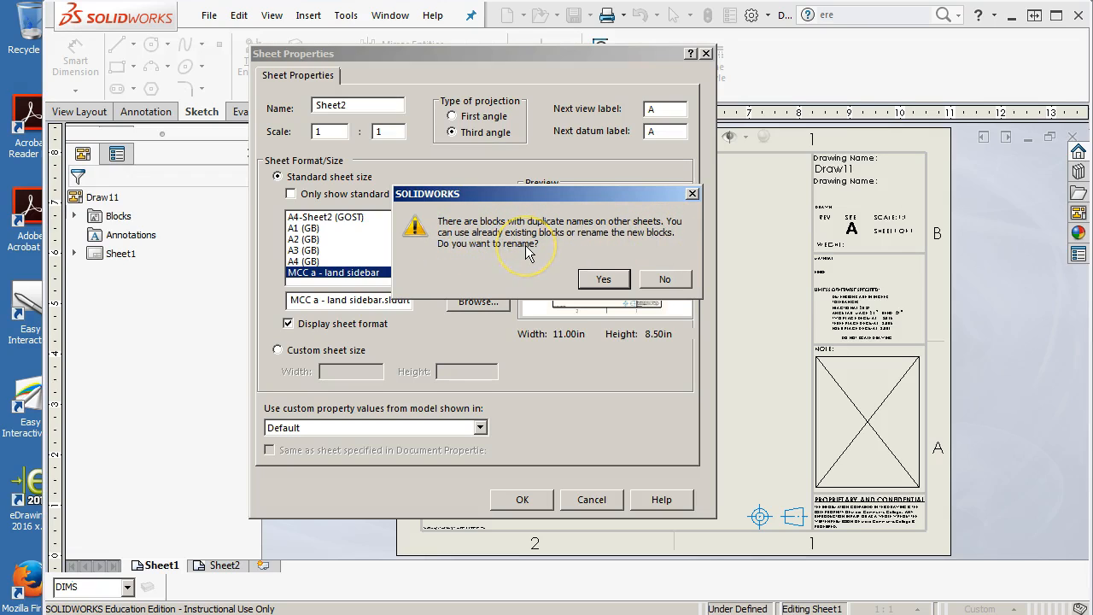
left_click(668, 281)
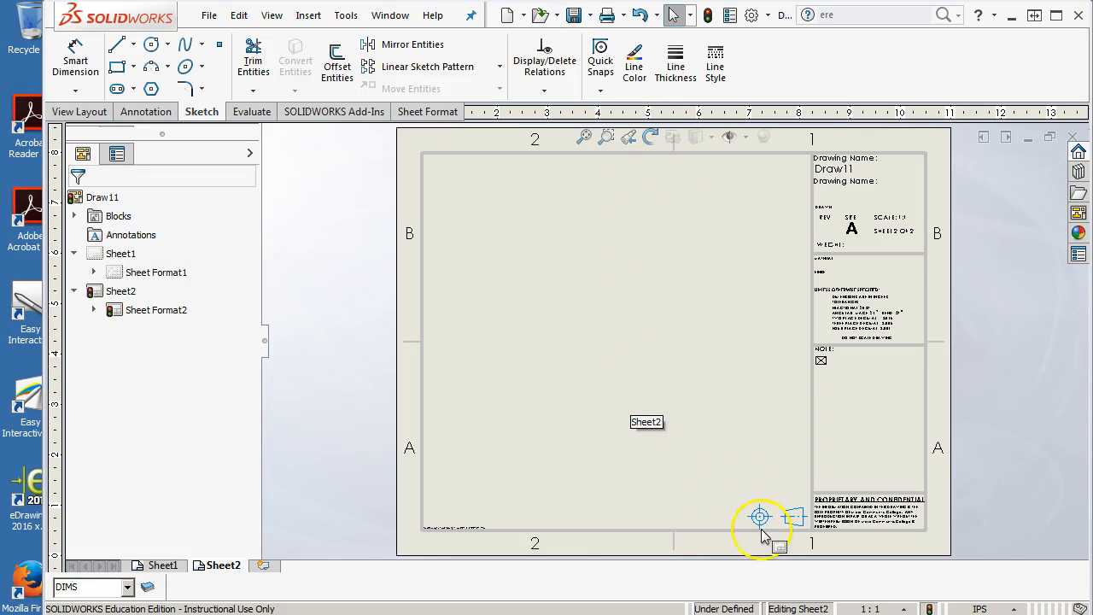
scroll(762, 523, "down", 2)
scroll(762, 536, "down", 1)
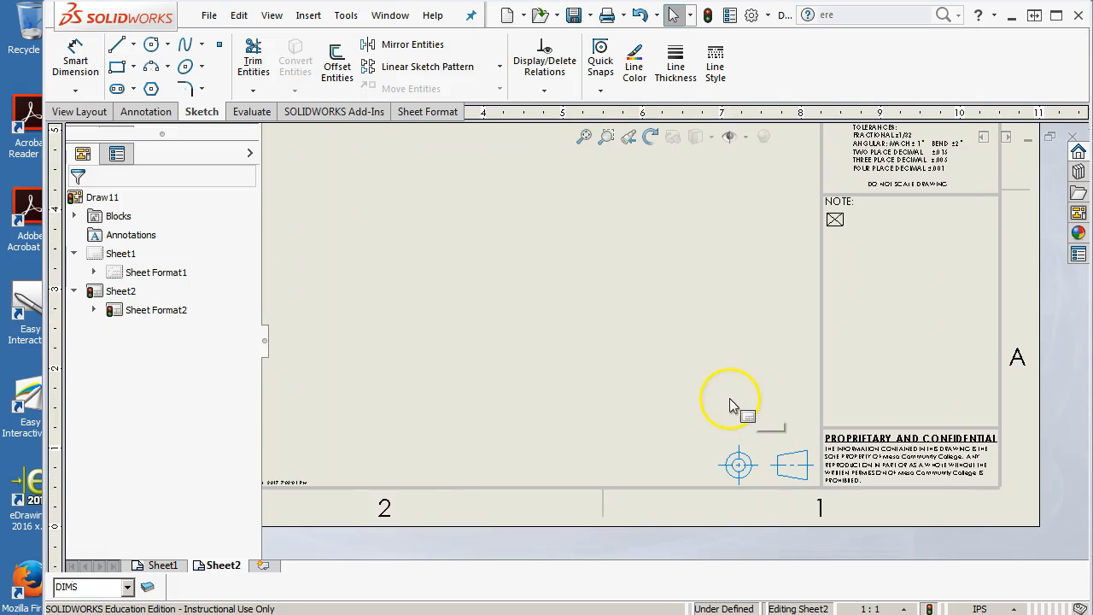
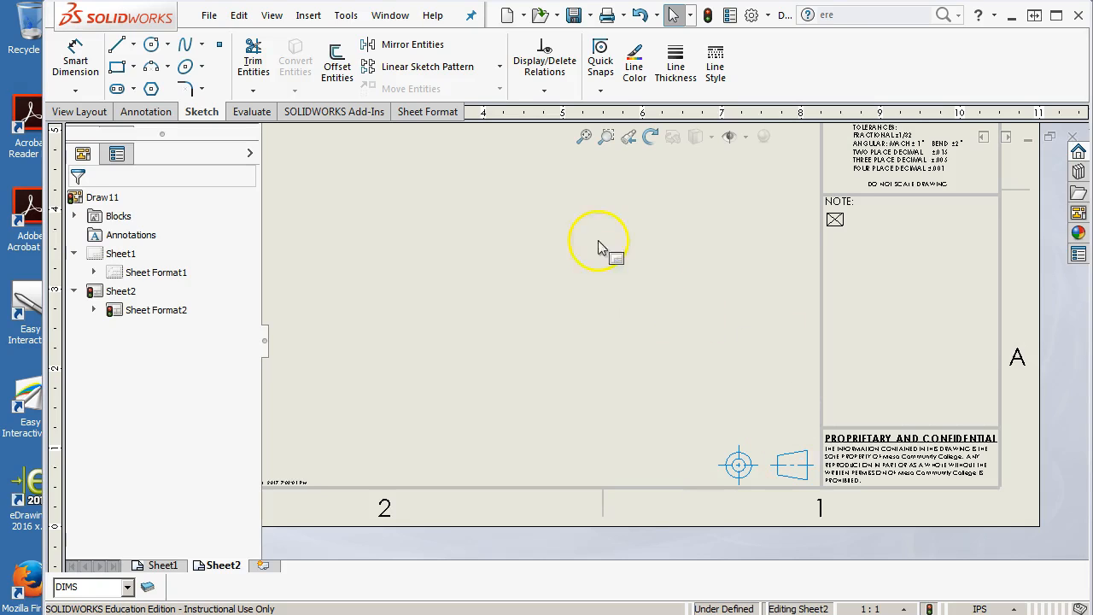
Step: Change Sheet1's sheet format to MCC a - land sidebar in its sheet properties, renaming the duplicate blocks
left_click(584, 137)
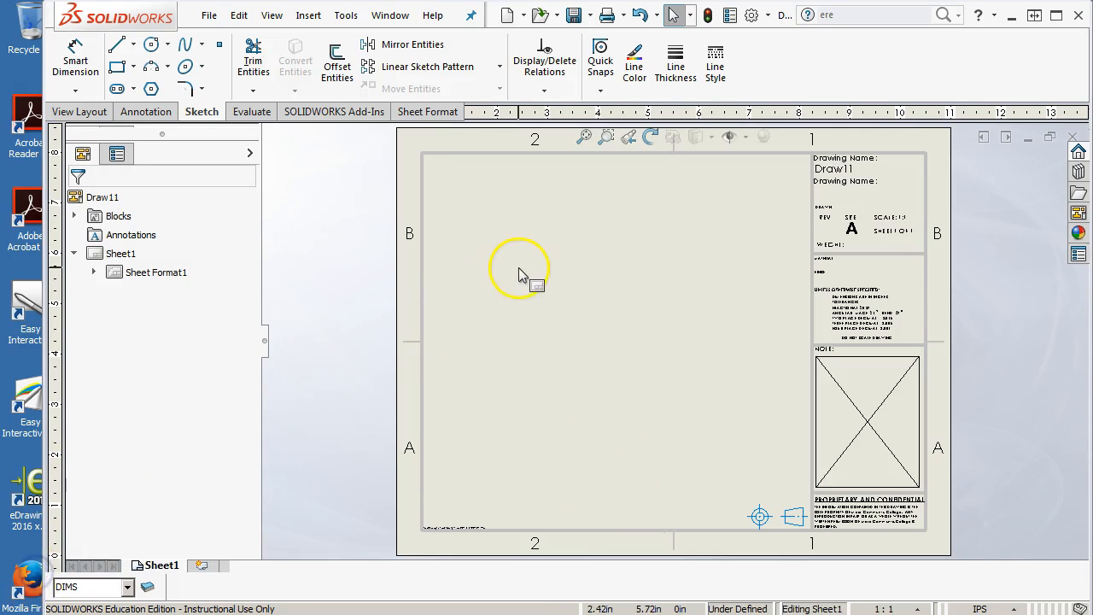
right_click(521, 266)
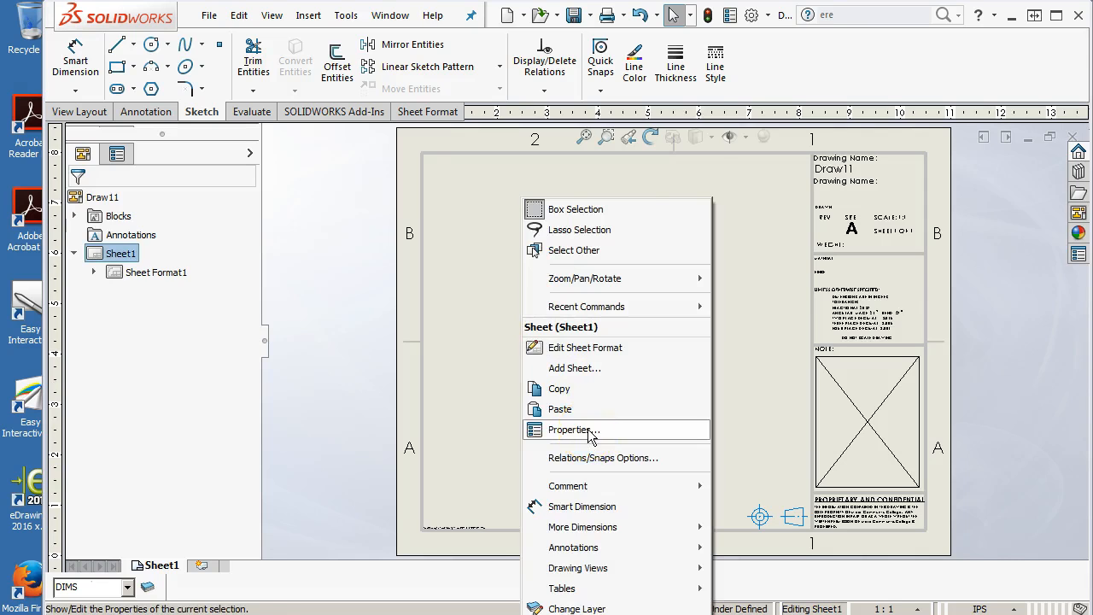
left_click(571, 429)
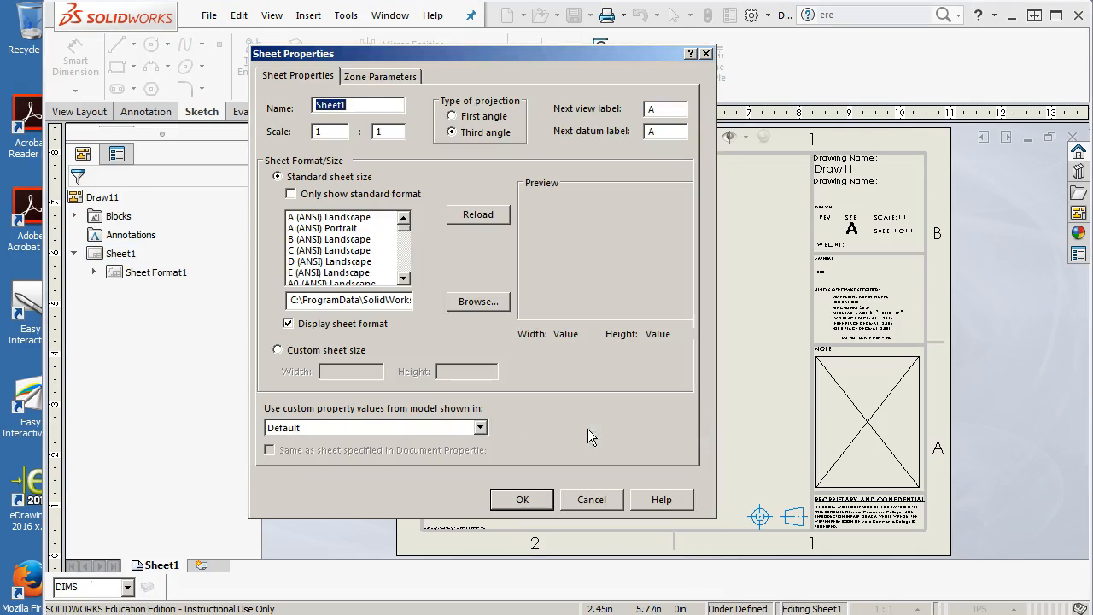
left_click(292, 300)
left_click_drag(292, 301, 434, 301)
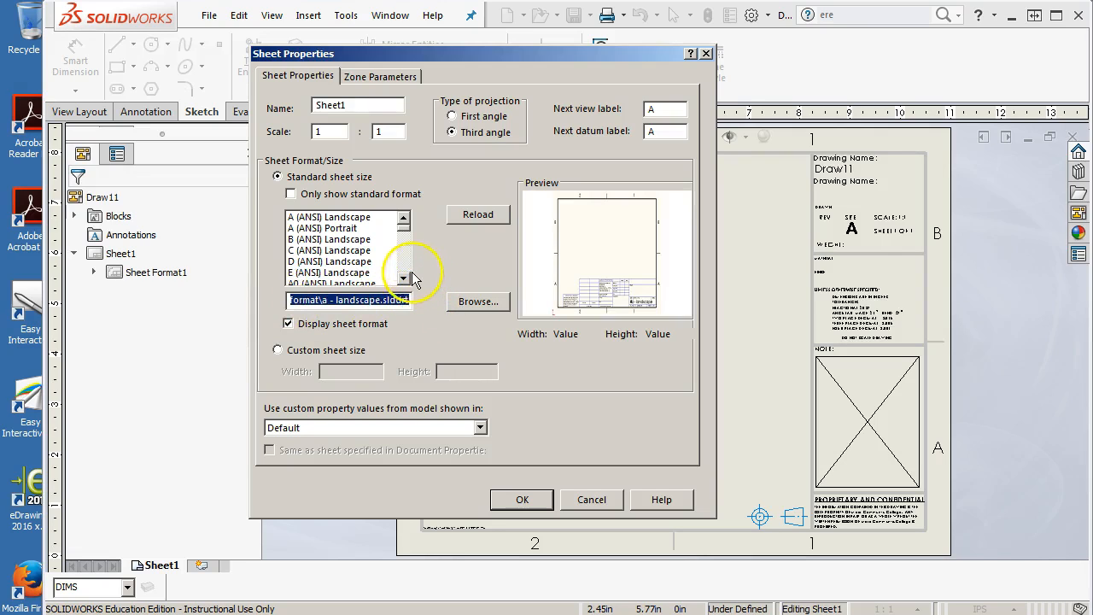
scroll(406, 248, "down", 10)
left_click(329, 273)
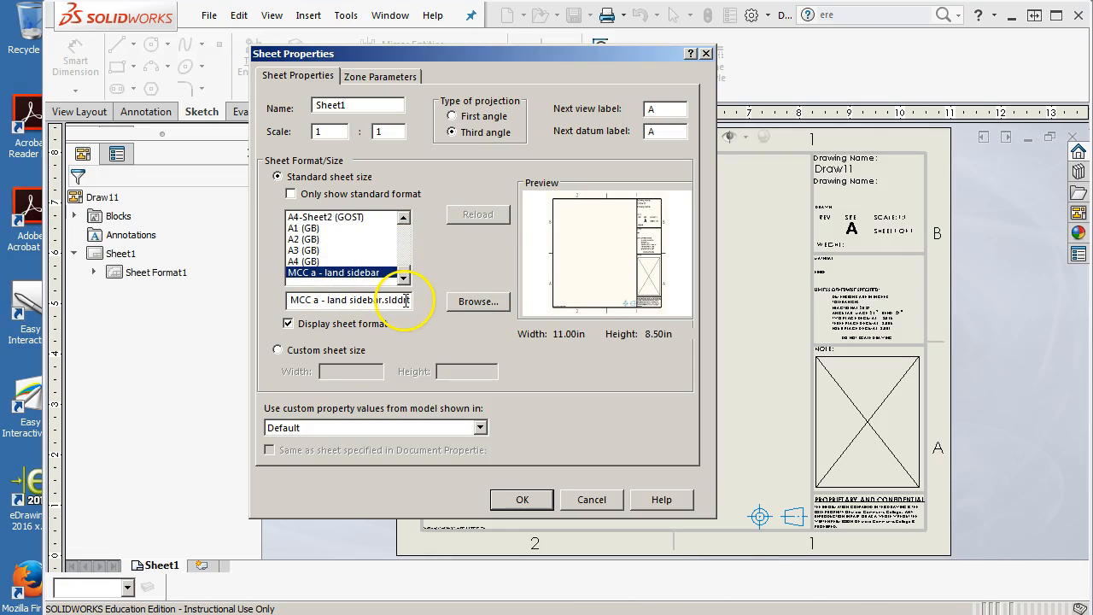
left_click(518, 501)
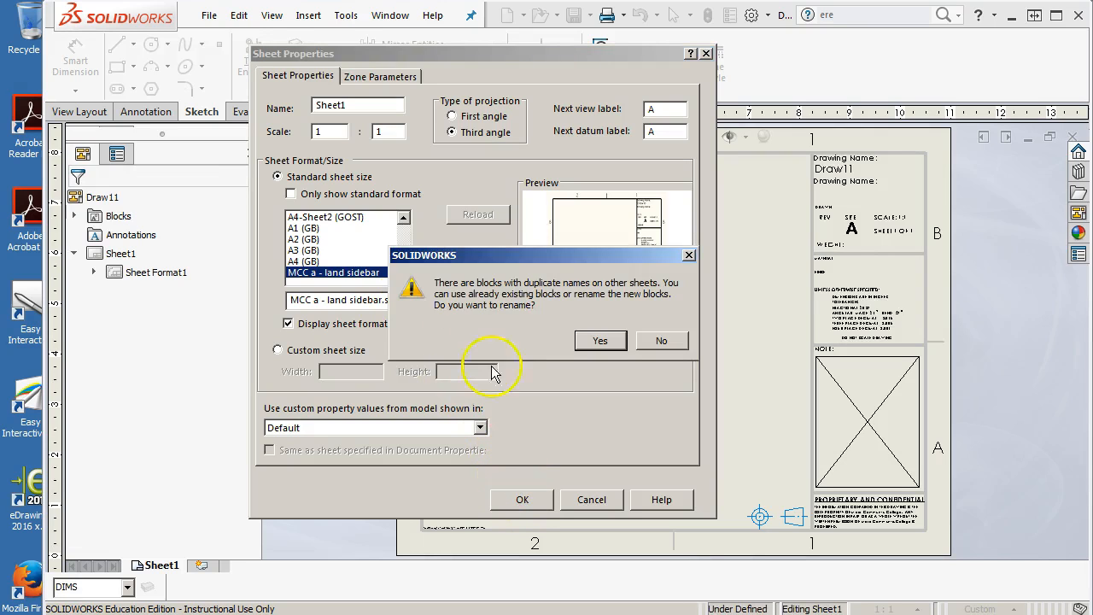
left_click(601, 341)
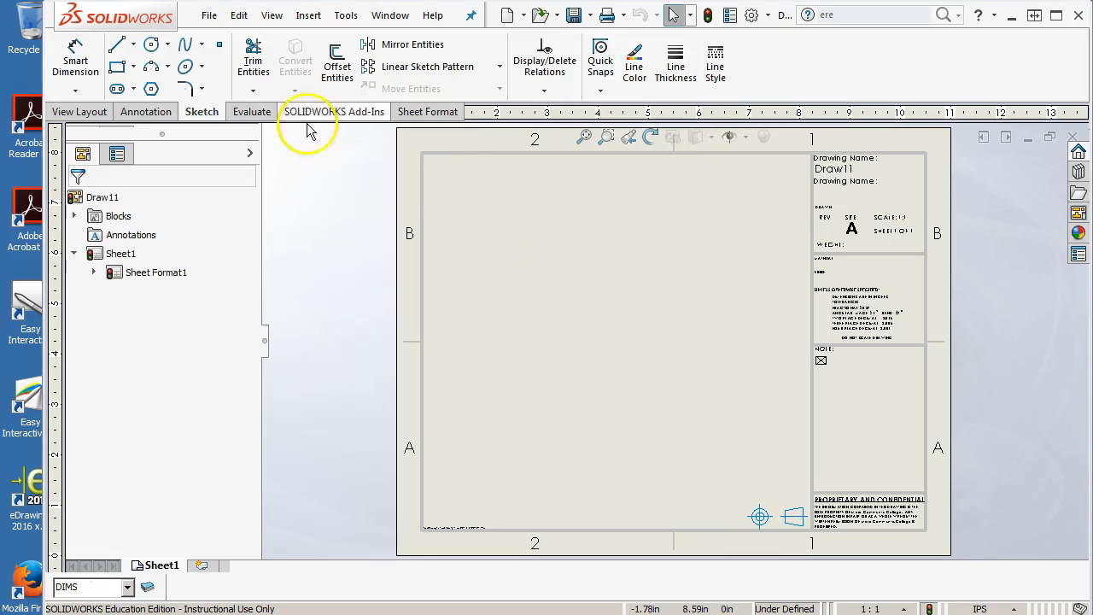
Step: Save the drawing as a Drawing Templates file in Documents > Solidworks System Files > SW Tempalates, replacing MCC a - land sidebar.drwdot
left_click(209, 17)
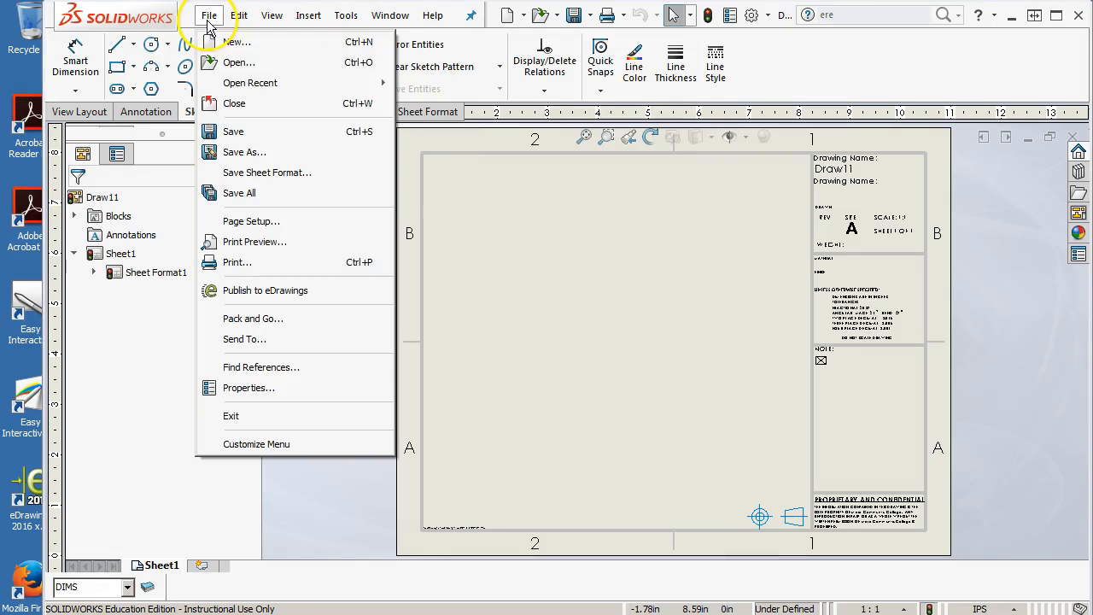
left_click(248, 152)
left_click(288, 370)
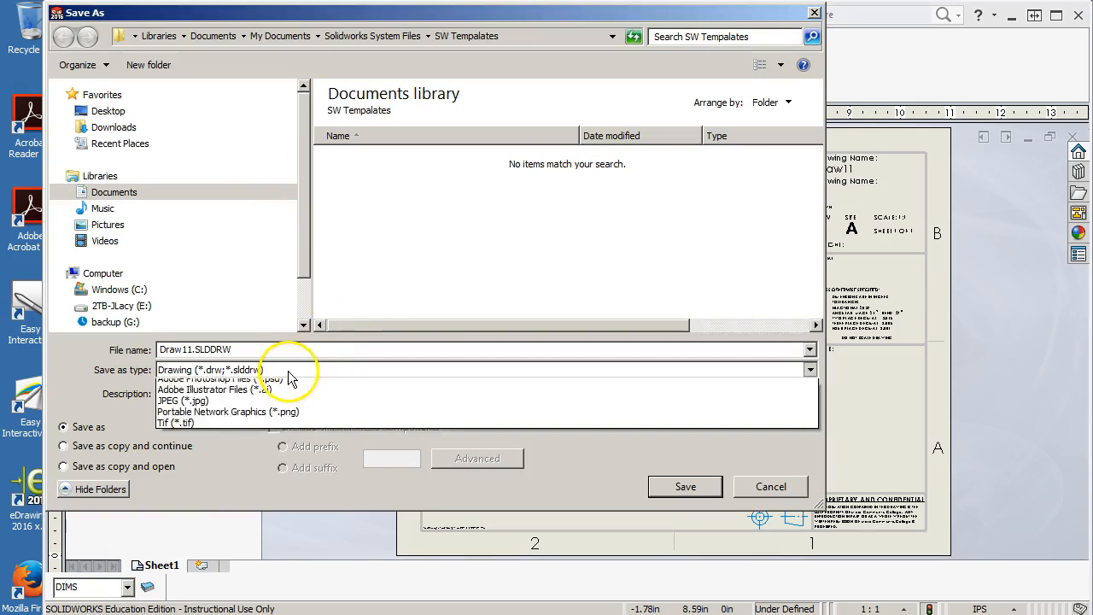
left_click(256, 407)
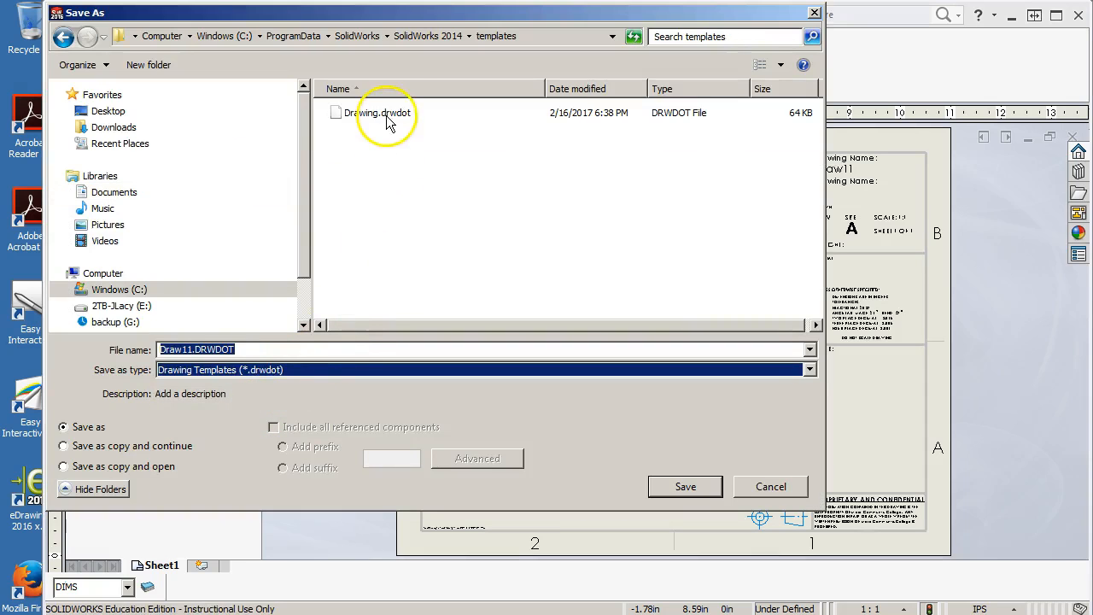
left_click(112, 192)
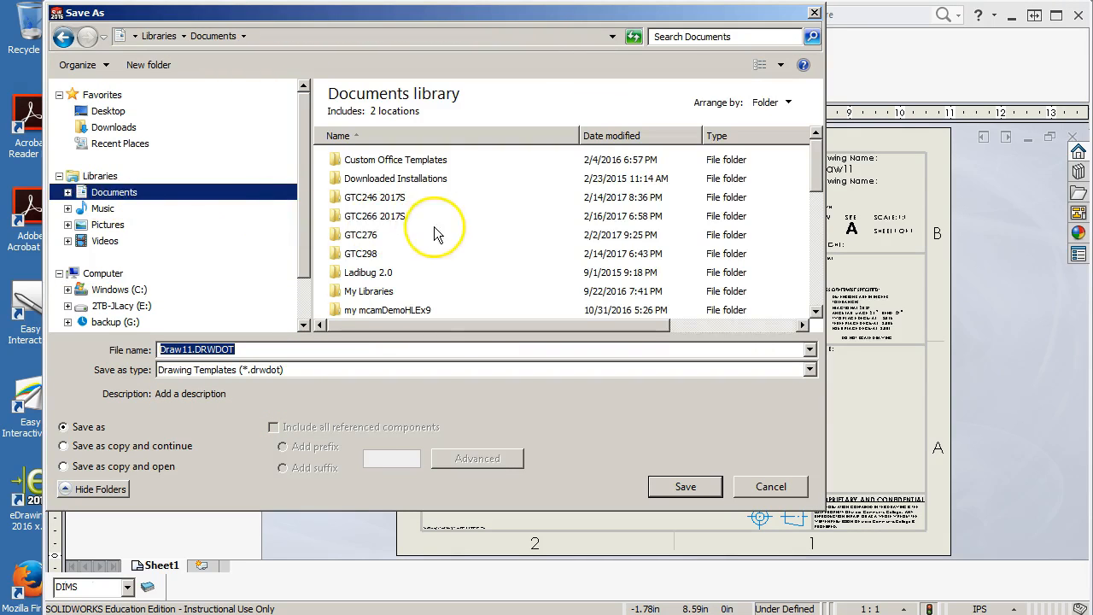
left_click_drag(817, 179, 832, 312)
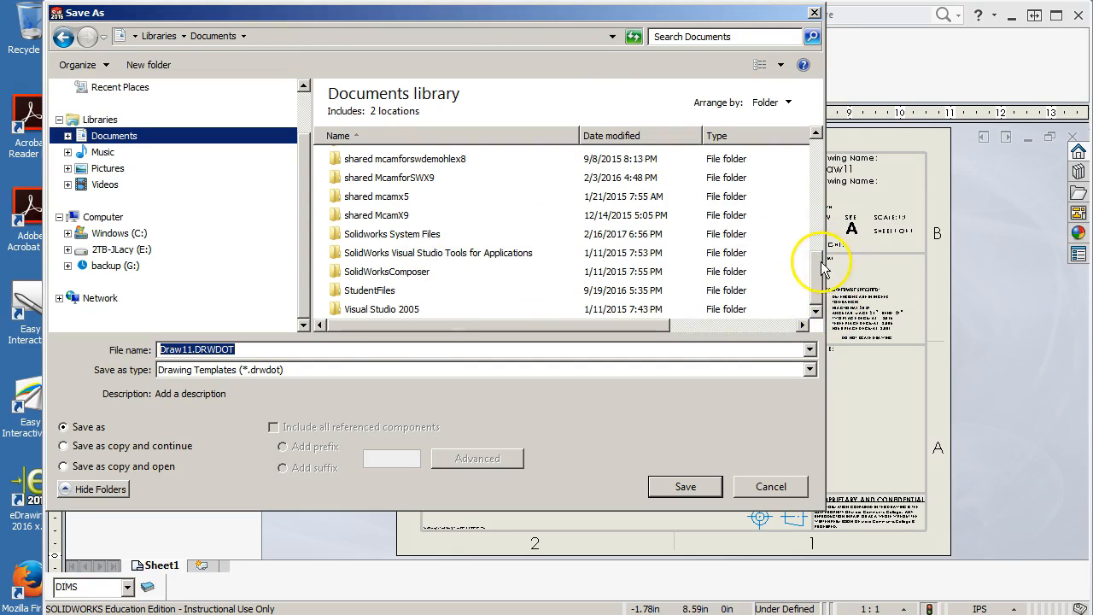
mouse_move(820, 269)
left_mouse_down()
mouse_move(818, 224)
mouse_move(818, 255)
left_mouse_up()
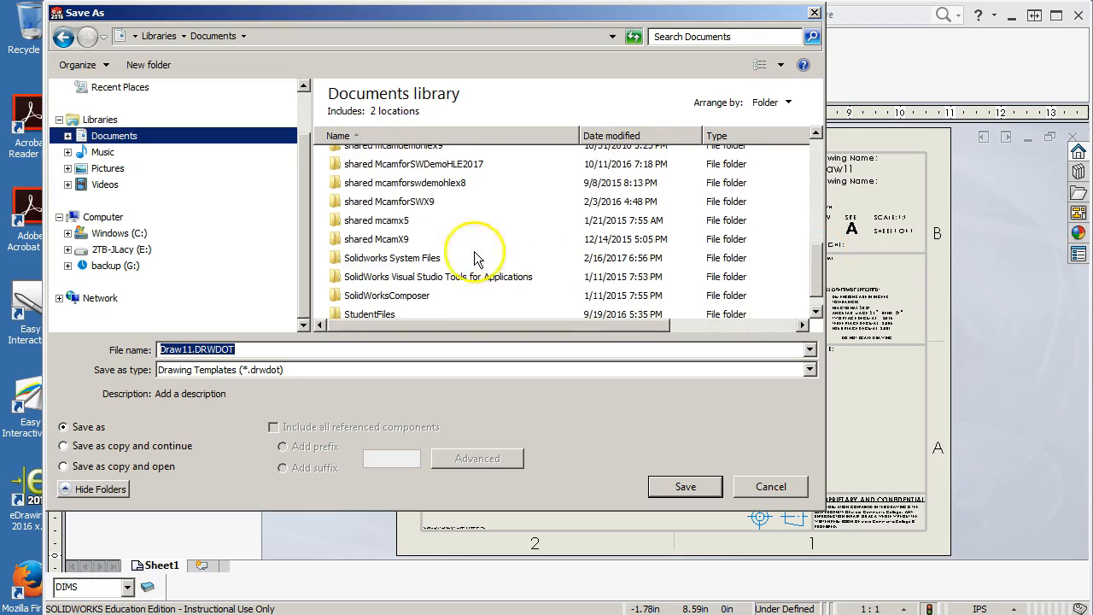
double_click(396, 256)
left_click(376, 199)
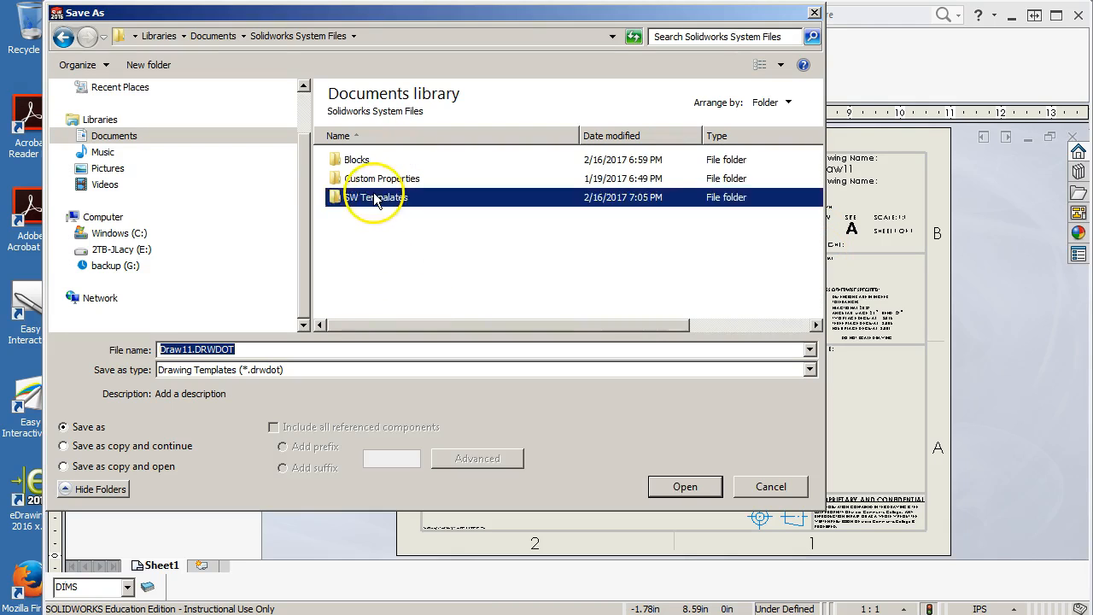
double_click(376, 198)
left_click(425, 162)
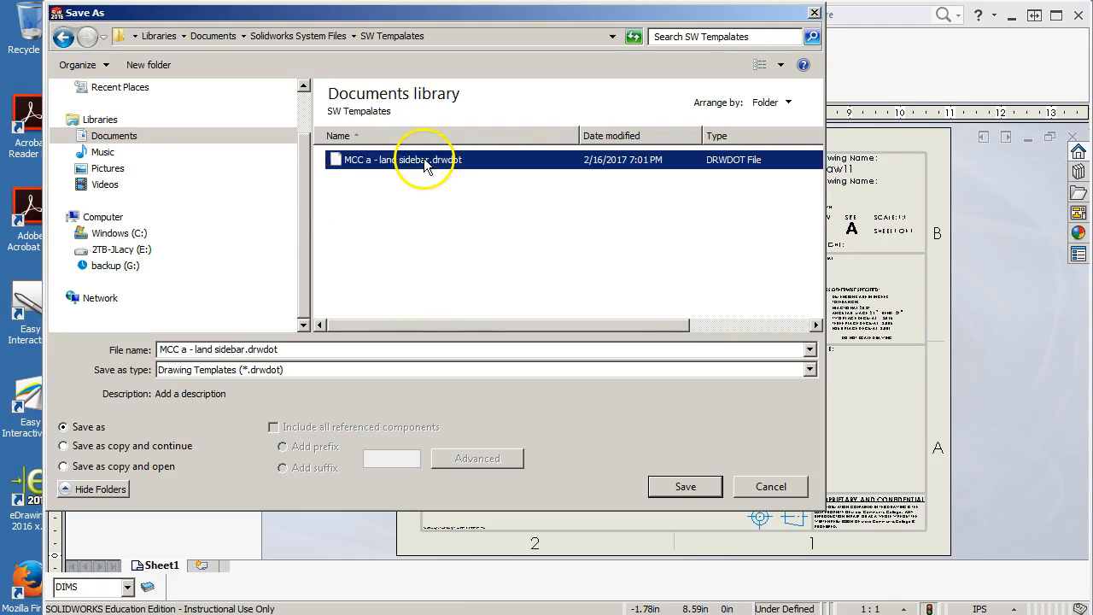
key("Return")
left_click(603, 334)
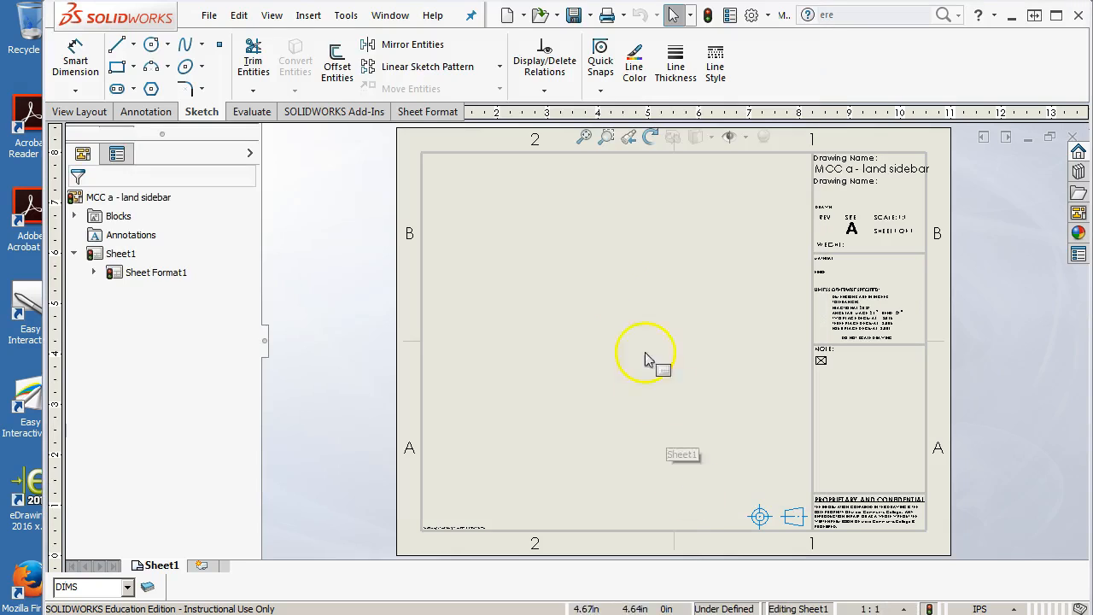
Step: Close the saved template and create a new drawing from the MCC a - land sidebar template
left_click(1073, 137)
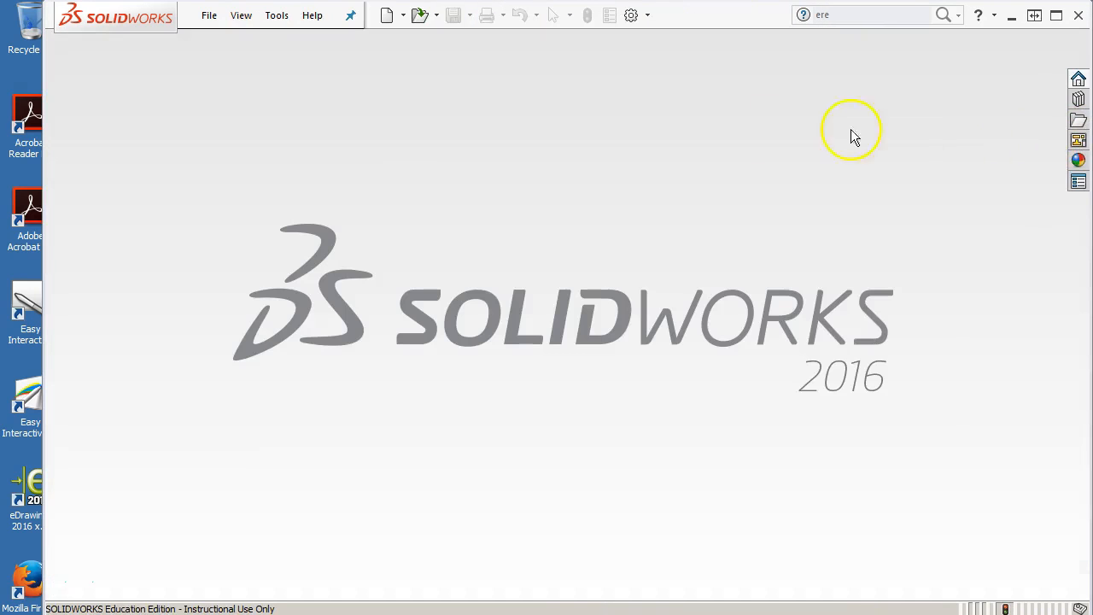
left_click(388, 15)
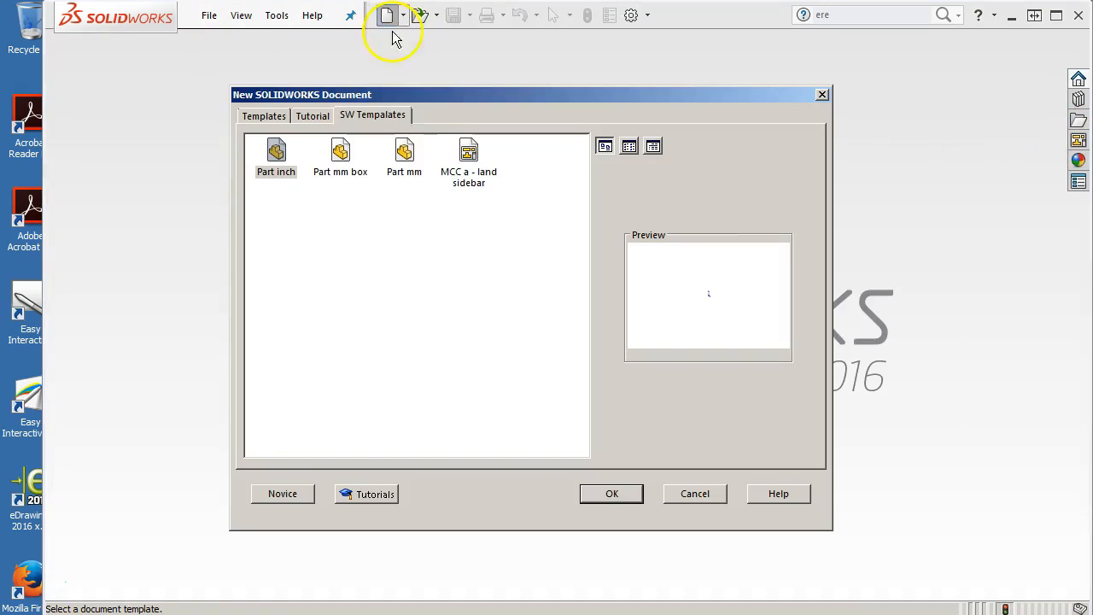
left_click(469, 155)
left_click(201, 565)
left_click(514, 505)
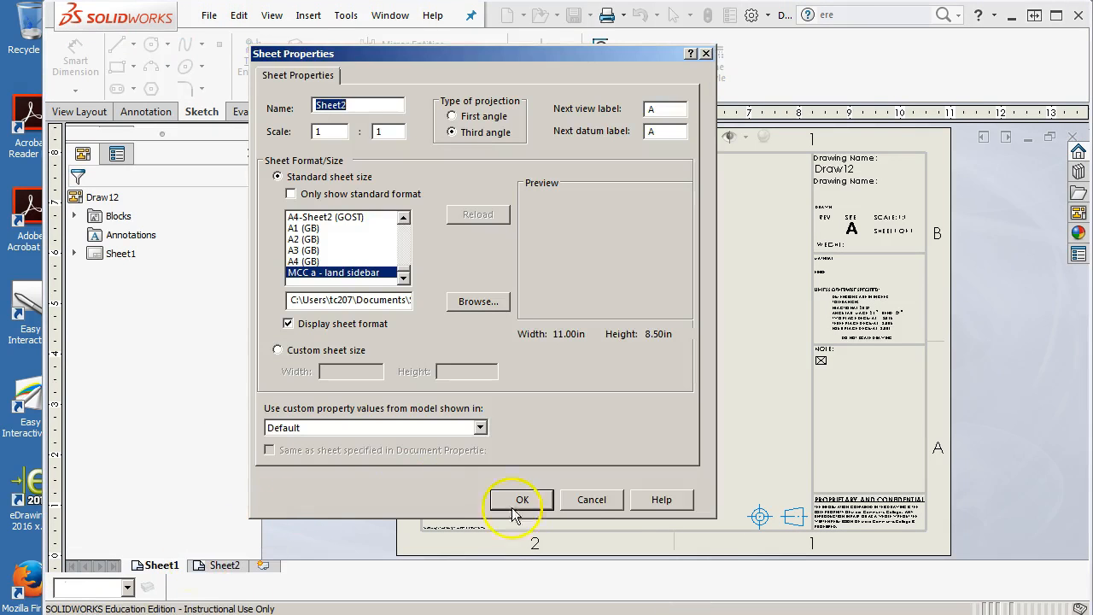
left_click(599, 511)
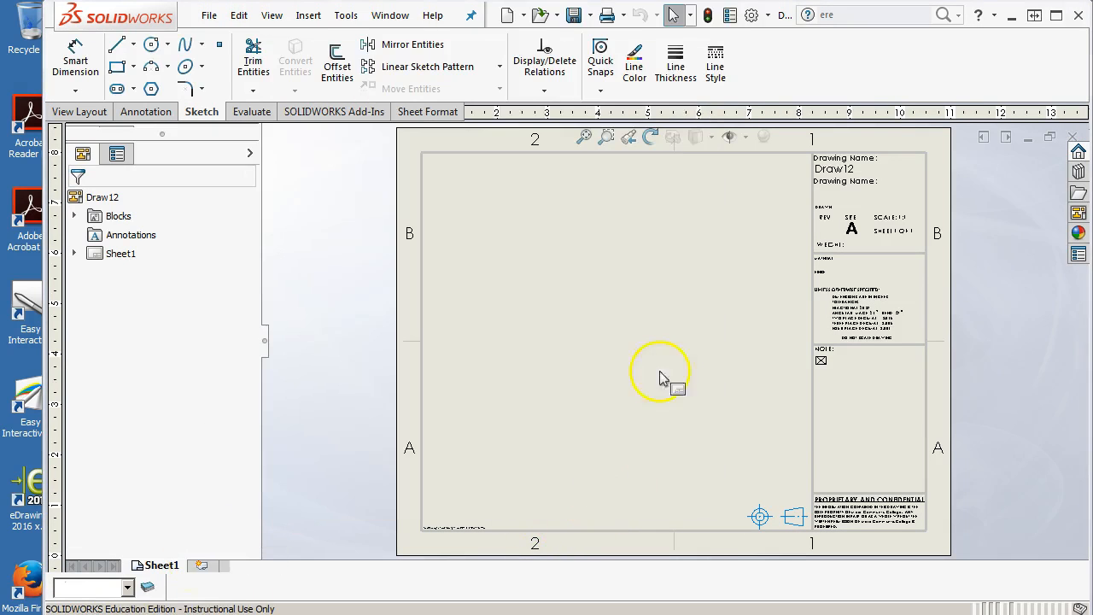
Step: Turn off "Show sheet format dialog when adding new sheet" in the system options for drawings
left_click(757, 13)
left_click(204, 71)
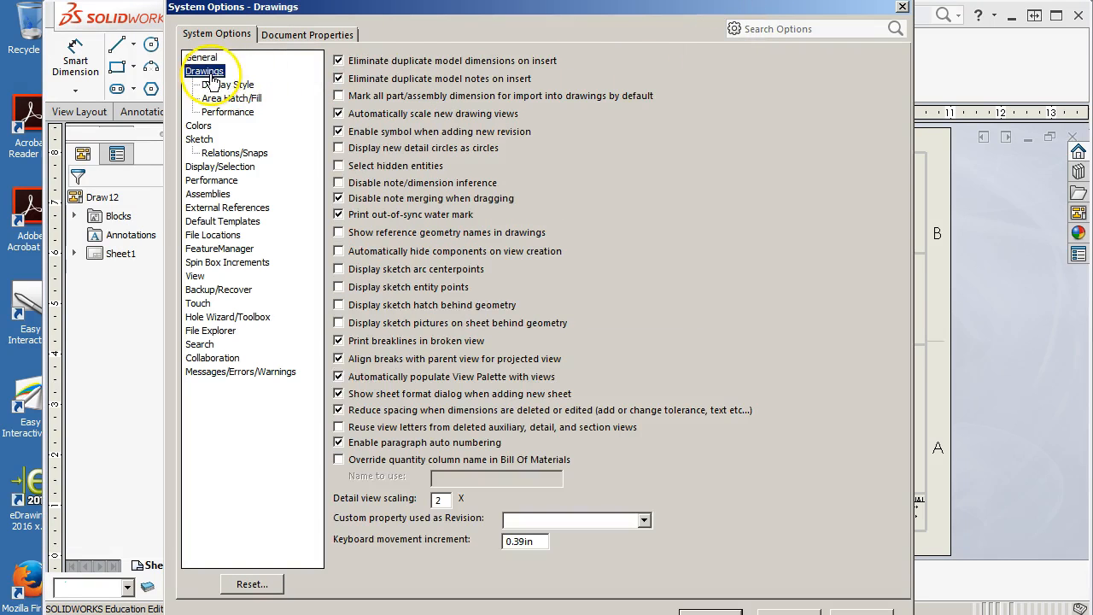
left_click(339, 394)
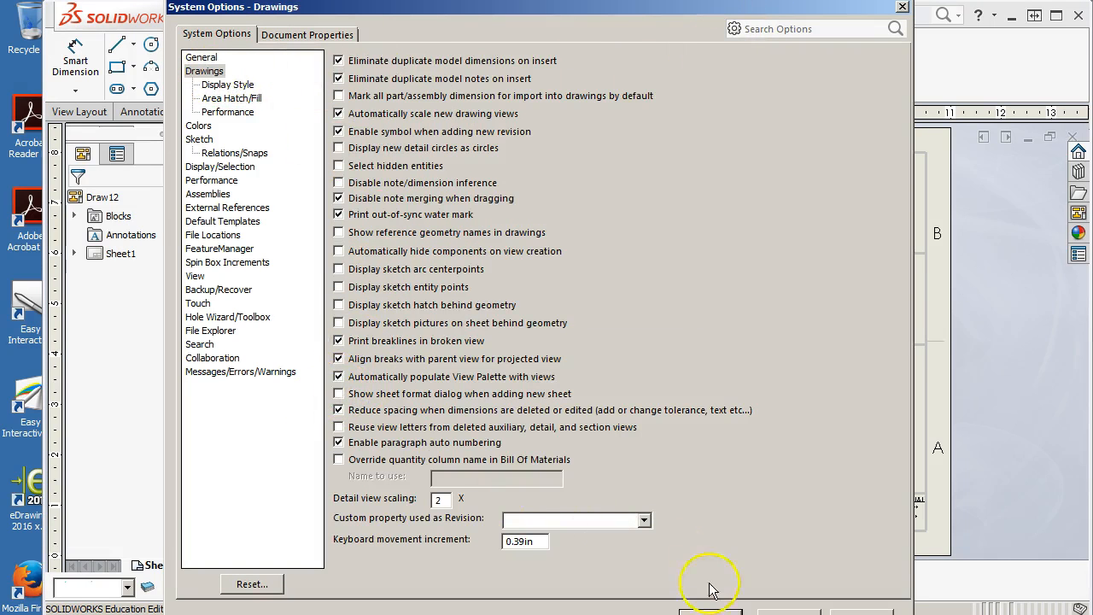
left_click(711, 612)
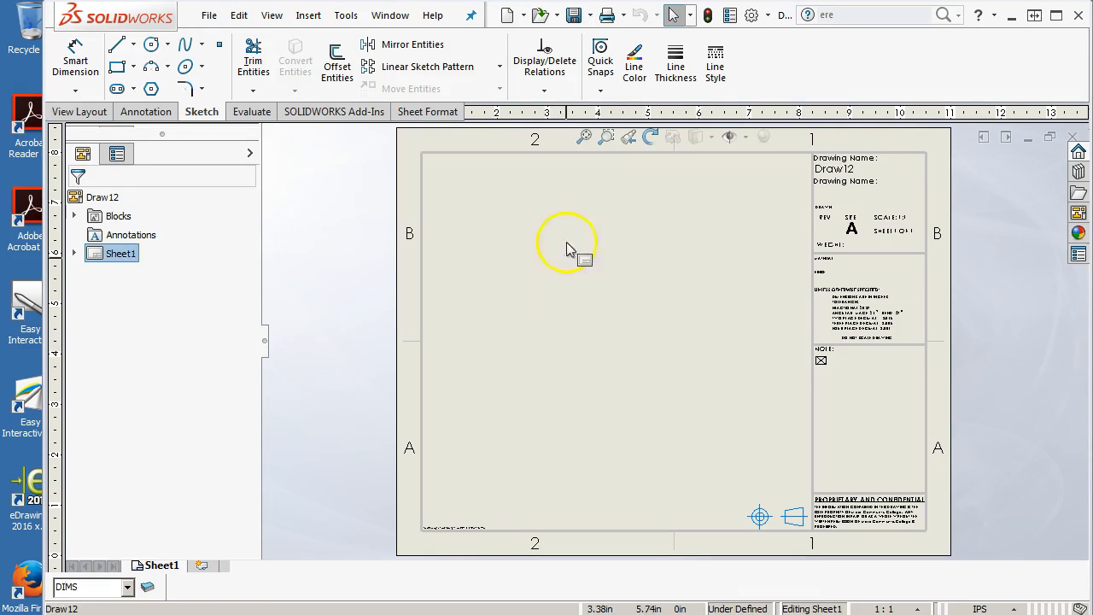
Step: Add a second sheet that reuses the existing blocks without renaming, and inspect the sheet format path in its properties
left_click(202, 565)
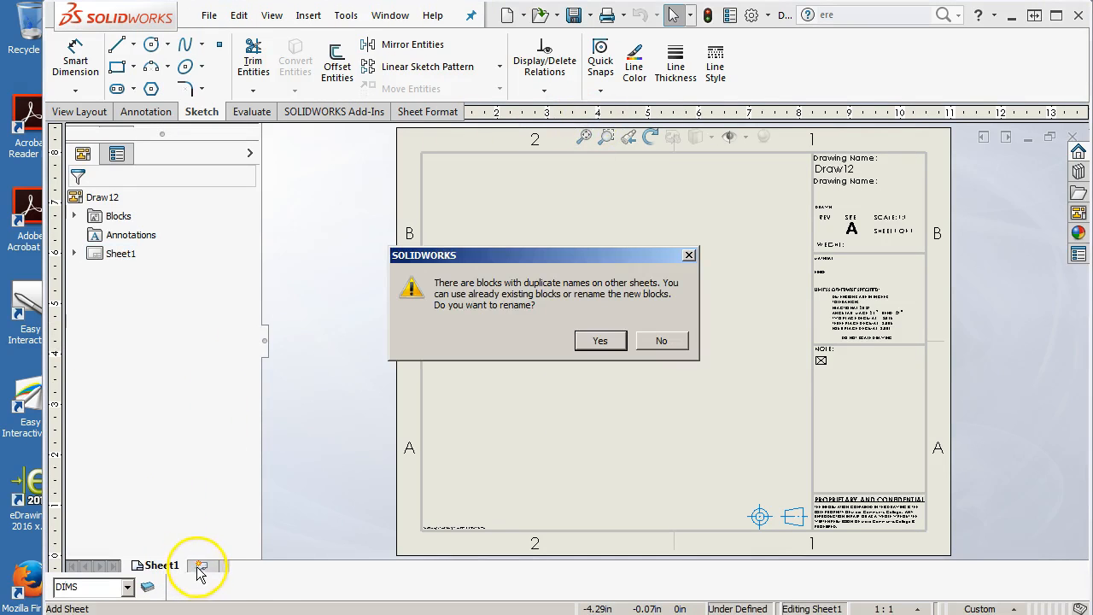
left_click(663, 341)
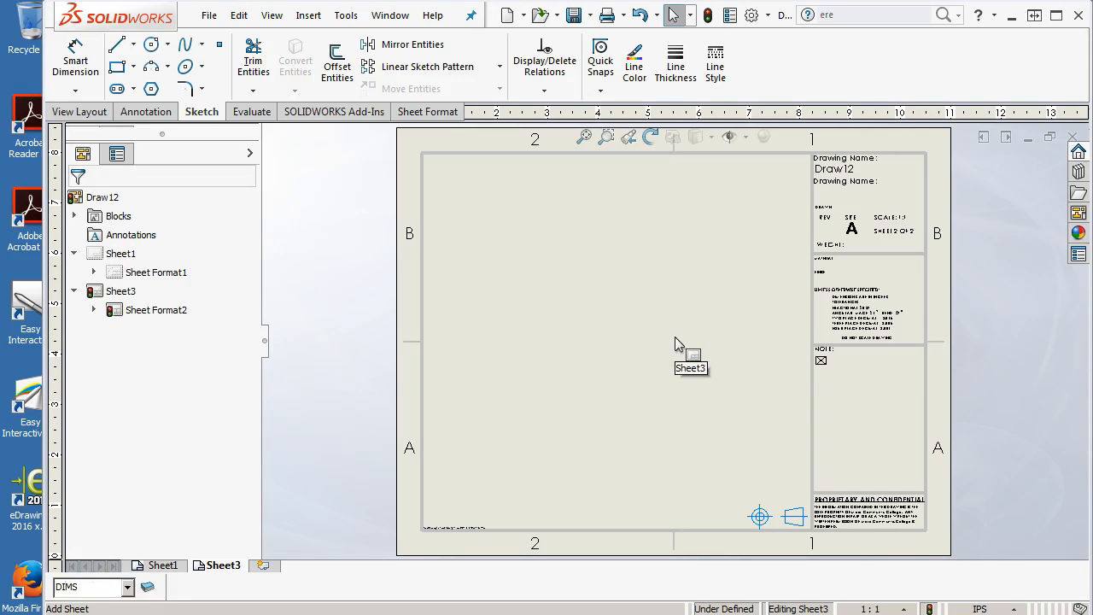
right_click(578, 271)
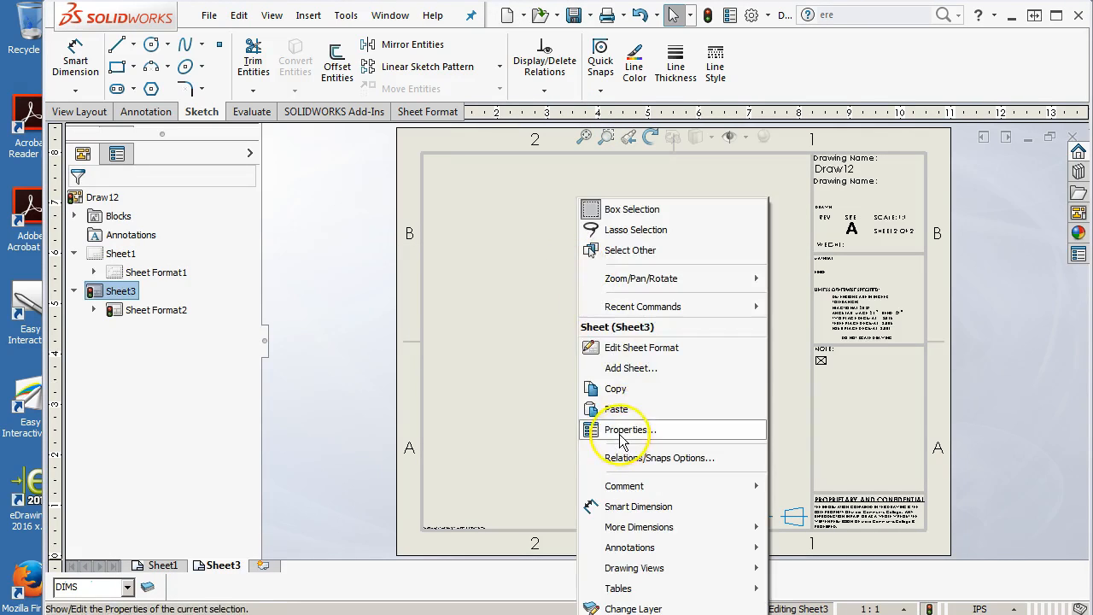
left_click(623, 431)
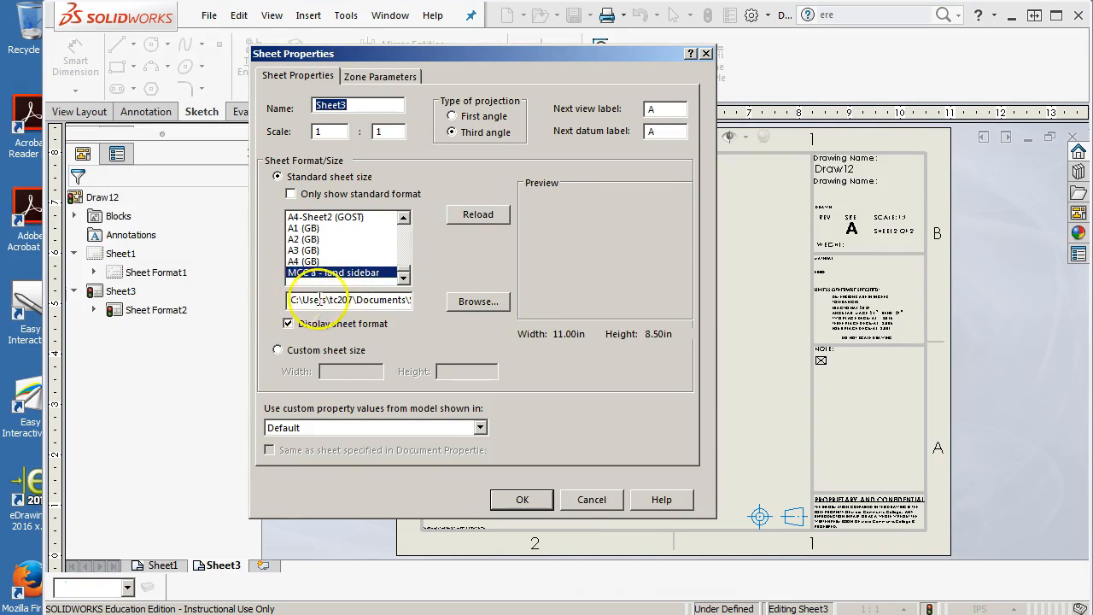
left_click_drag(293, 299, 424, 307)
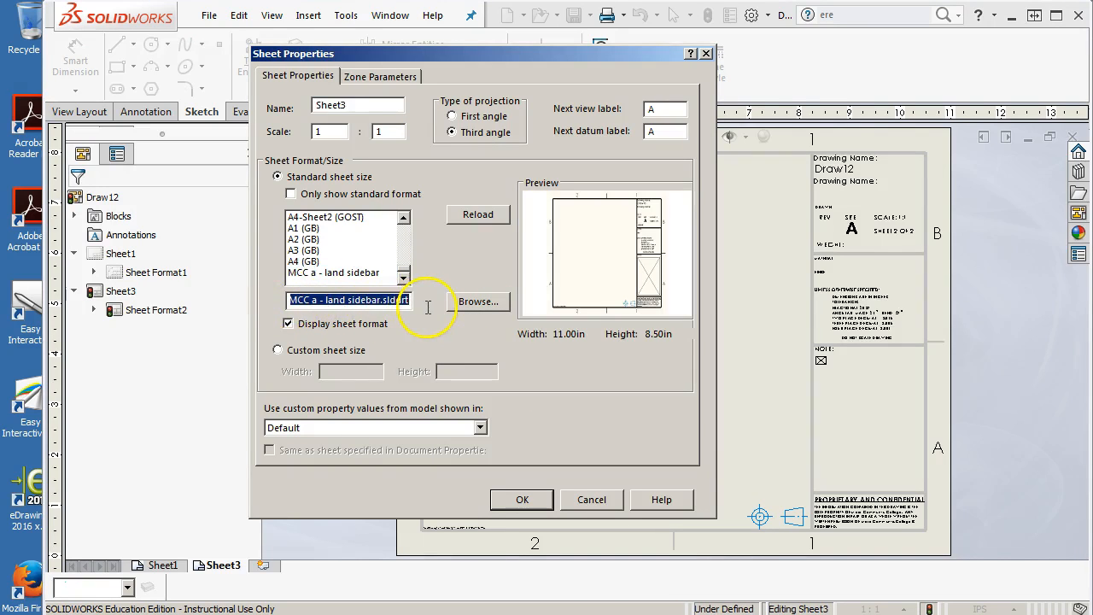